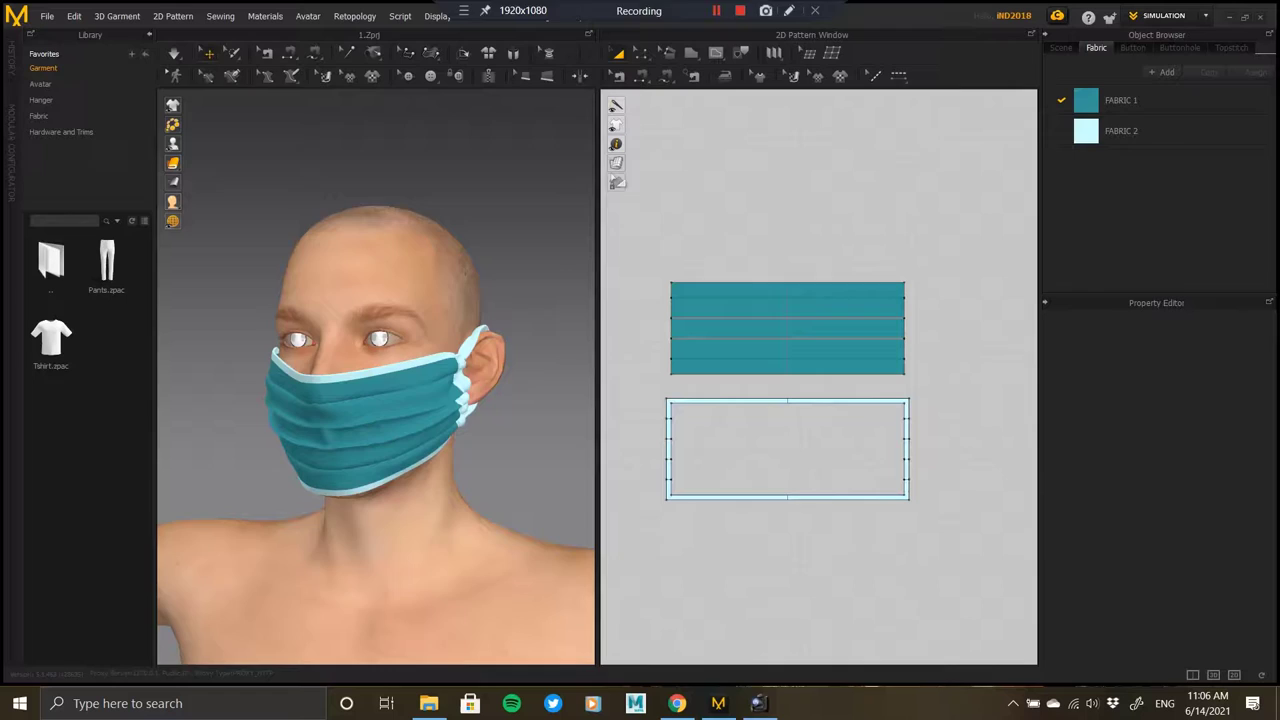
# Select the teal front panel of the mask and display the garment as a mesh in the 3D view.
pyautogui.moveTo(380, 400); pyautogui.dragTo(373, 368, button='right')
pyautogui.scroll(4, 373, 368)
pyautogui.click(381, 337)
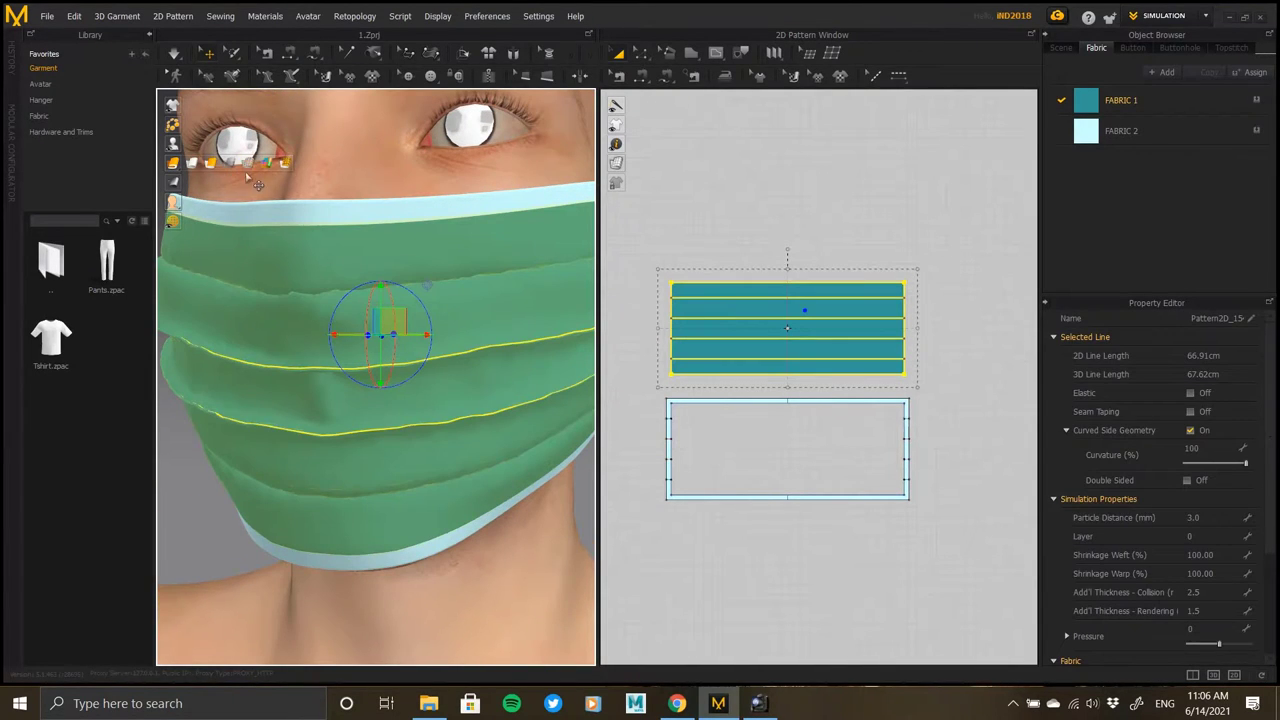
pyautogui.click(248, 164)
# Examine the mask's triangular mesh up close from several angles and restore the textured surface display.
pyautogui.moveTo(315, 350); pyautogui.dragTo(357, 298, button='right')
pyautogui.scroll(5, 354, 362)
pyautogui.scroll(-5, 354, 362)
pyautogui.scroll(-4, 338, 284)
pyautogui.scroll(5, 357, 298)
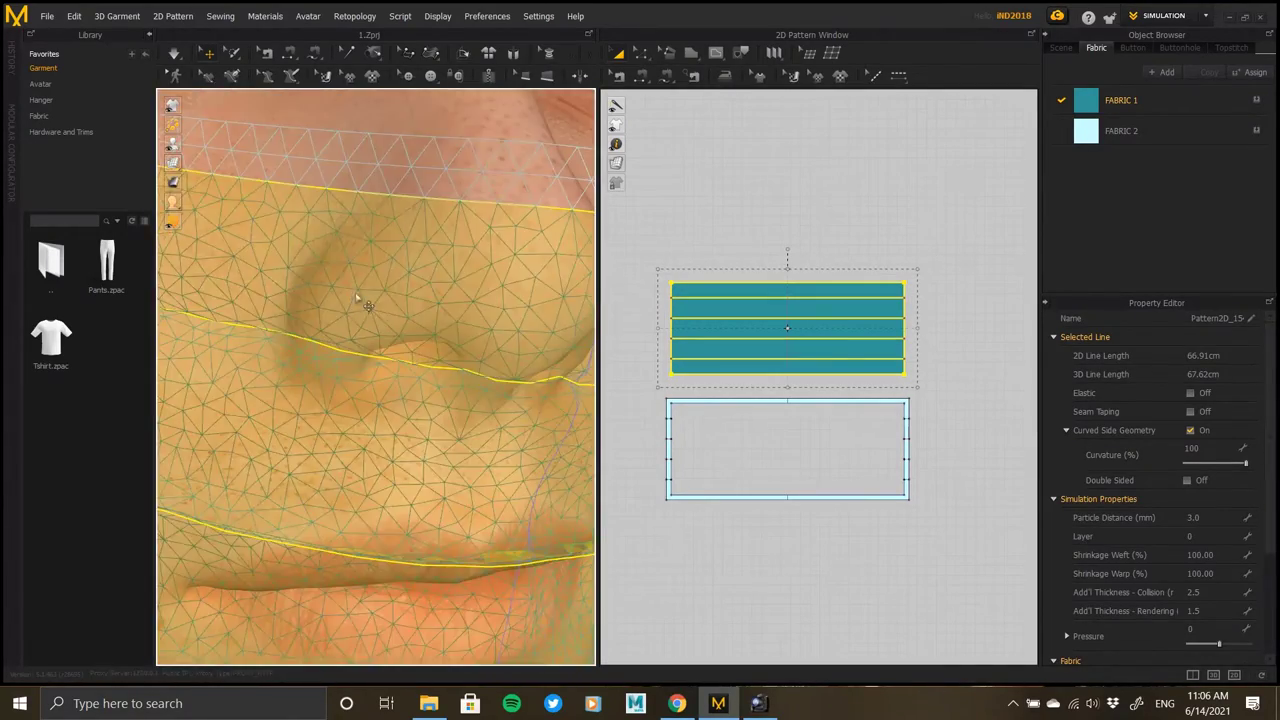
pyautogui.scroll(-5, 357, 298)
pyautogui.moveTo(386, 346); pyautogui.dragTo(289, 341, button='right')
pyautogui.moveTo(410, 325); pyautogui.dragTo(337, 314, button='right')
pyautogui.scroll(5, 366, 338)
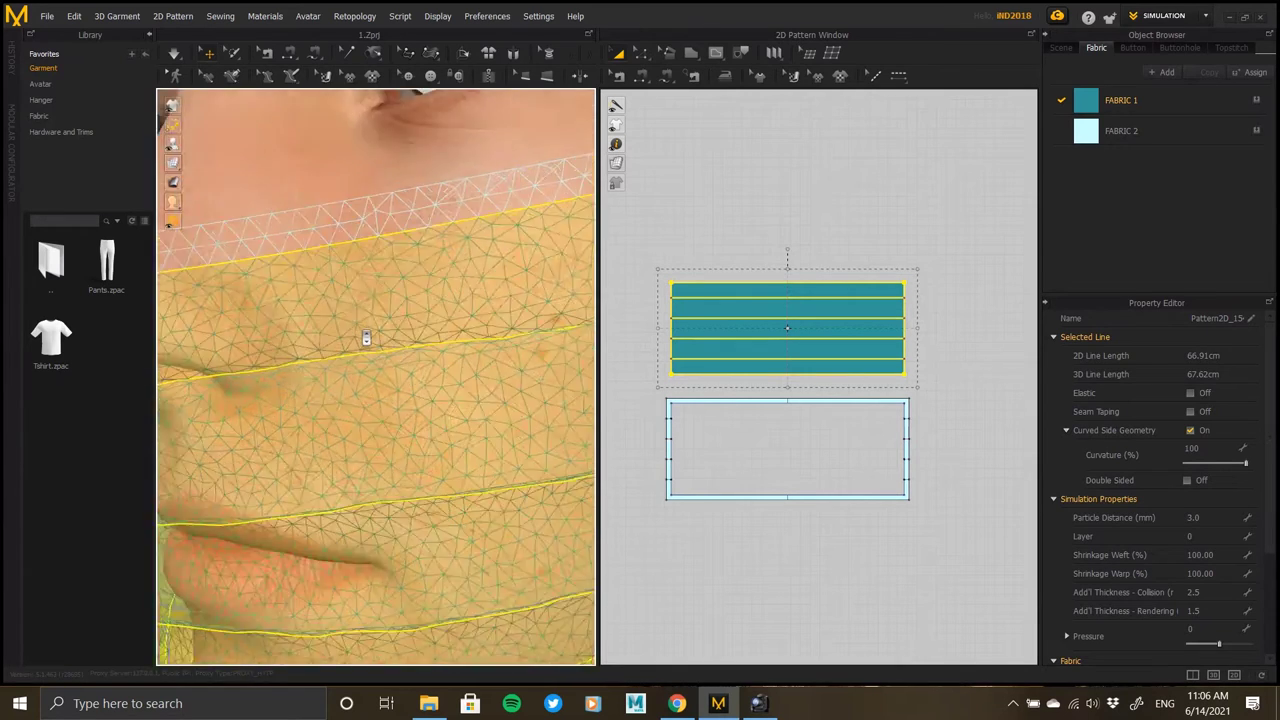
pyautogui.scroll(-5, 366, 338)
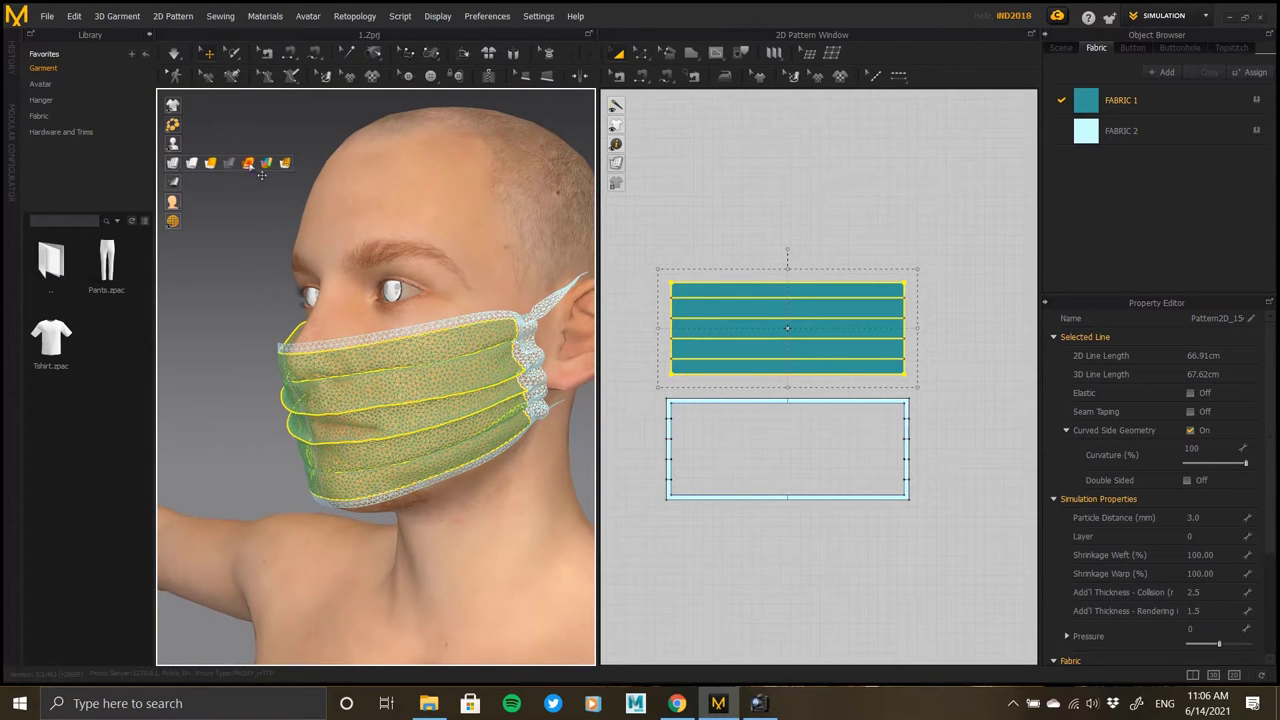
pyautogui.click(211, 164)
pyautogui.moveTo(383, 334); pyautogui.dragTo(322, 322, button='right')
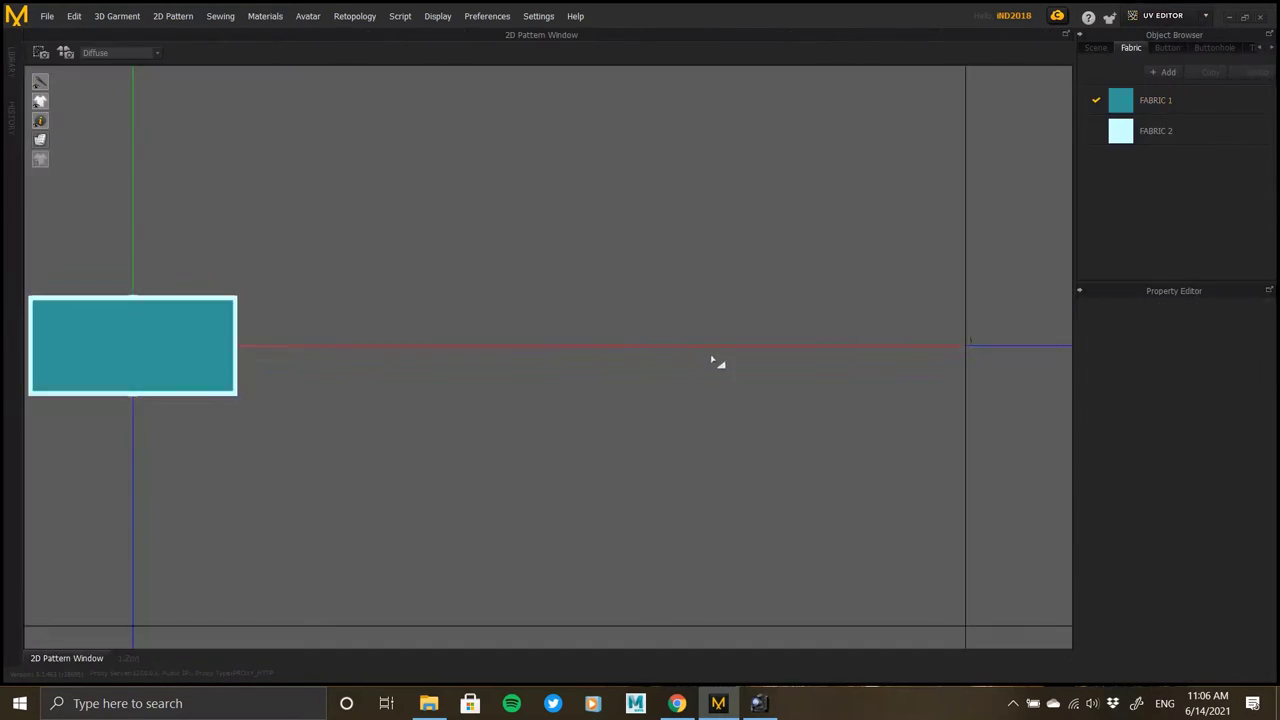
# In the UV Editor mode, set the UVs of all mask pieces from the pattern alignment.
pyautogui.scroll(-6, 554, 366)
pyautogui.moveTo(543, 352); pyautogui.dragTo(523, 378, button='middle')
pyautogui.rightClick(530, 310)
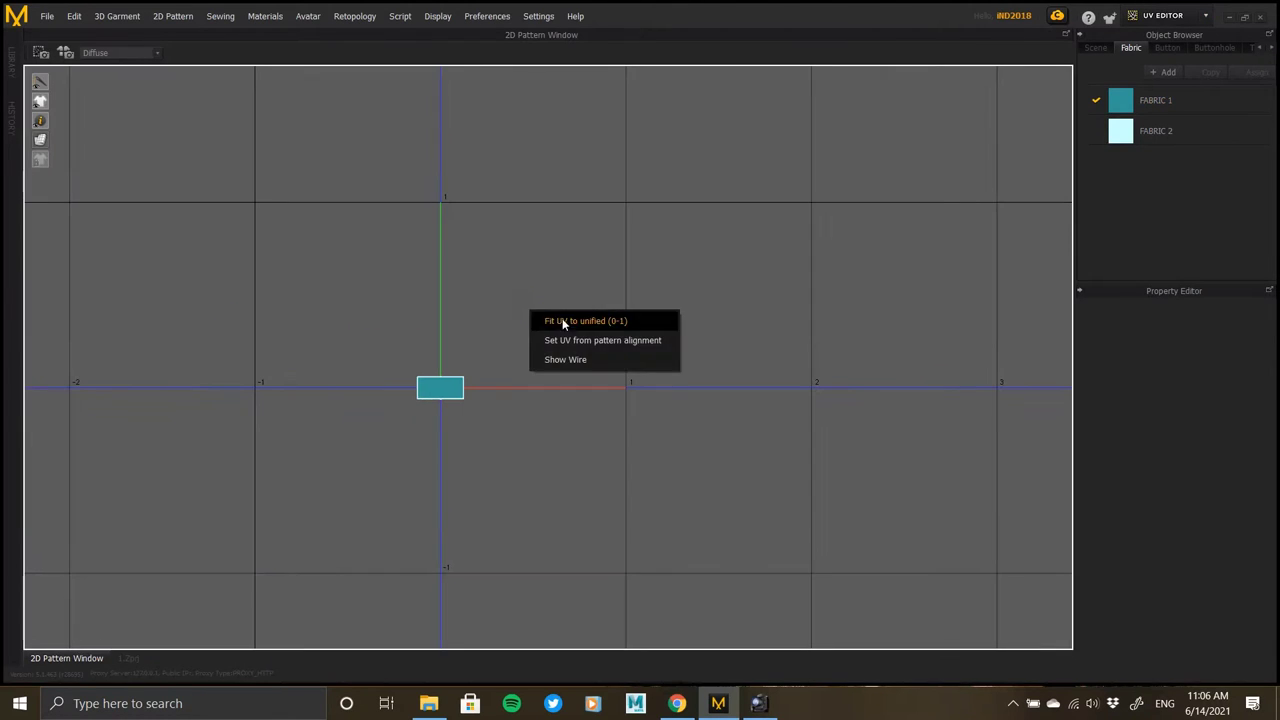
pyautogui.click(562, 321)
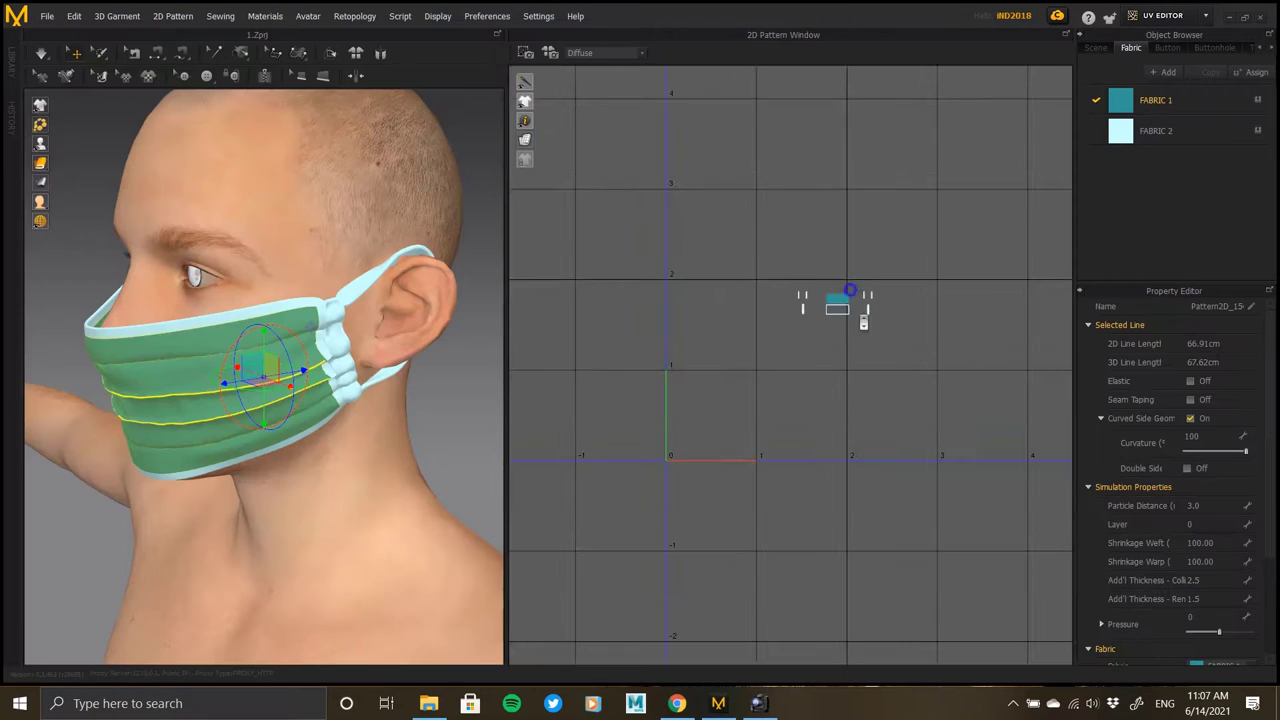
# Move all mask UV pieces together down to the 0–1 tile near the origin.
pyautogui.scroll(3, 850, 300)
pyautogui.scroll(-5, 690, 396)
pyautogui.moveTo(772, 368); pyautogui.dragTo(820, 336, button='middle')
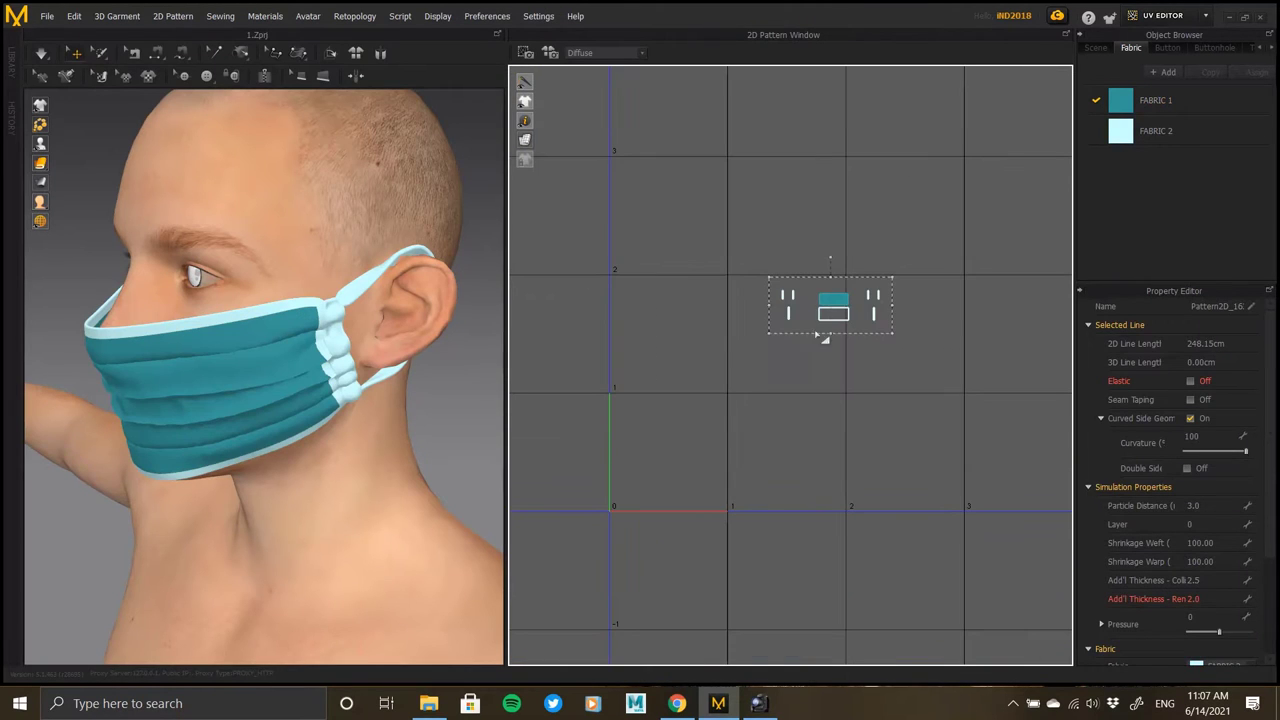
pyautogui.moveTo(834, 303); pyautogui.dragTo(659, 453)
pyautogui.scroll(7, 659, 460)
# Shift all UV pieces so the teal panel sits in the upper-left corner of the 0–1 tile.
pyautogui.moveTo(660, 522); pyautogui.dragTo(814, 326, button='middle')
pyautogui.scroll(4, 790, 360)
pyautogui.moveTo(808, 320); pyautogui.dragTo(640, 146)
pyautogui.click(710, 275)
pyautogui.scroll(3, 631, 165)
pyautogui.scroll(-6, 686, 220)
pyautogui.moveTo(686, 220); pyautogui.dragTo(738, 291, button='middle')
pyautogui.click(899, 331)
pyautogui.moveTo(681, 219); pyautogui.dragTo(568, 190)
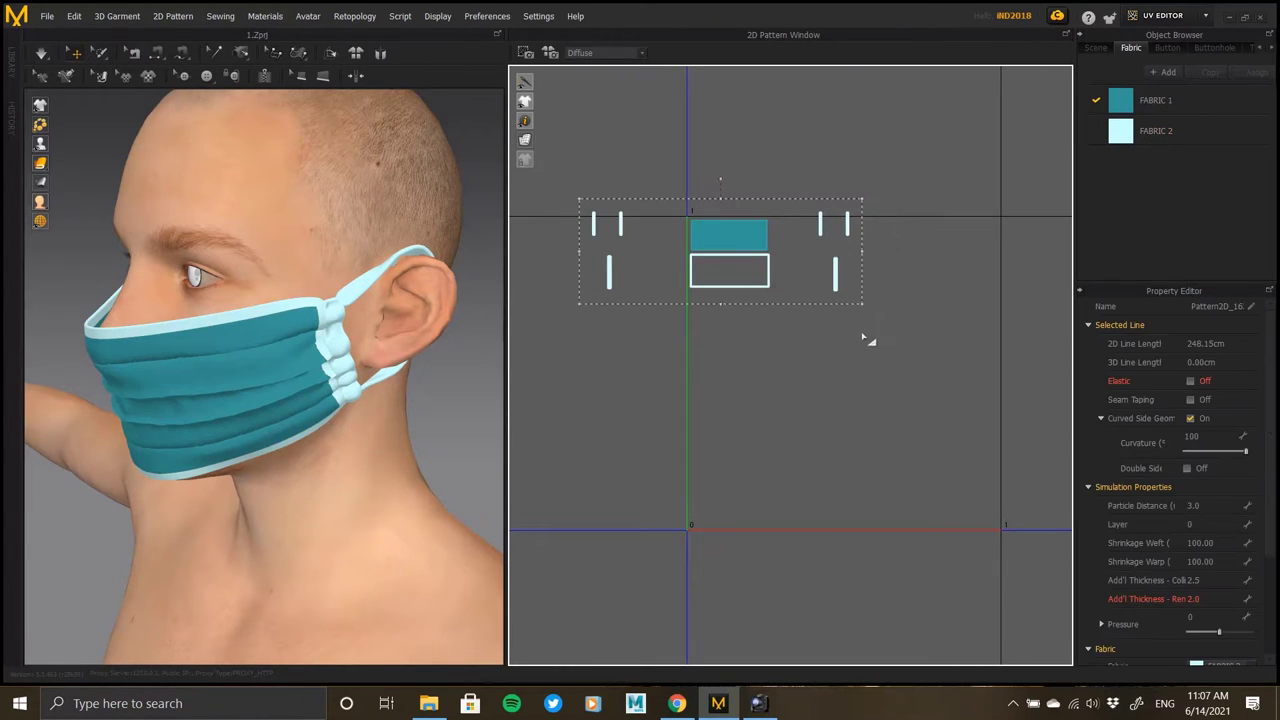
# Scale all UV pieces up together until the teal panel spans most of the 0–1 tile's width.
pyautogui.moveTo(863, 306); pyautogui.dragTo(1165, 610)
pyautogui.scroll(-5, 903, 326)
pyautogui.moveTo(905, 315); pyautogui.dragTo(804, 321, button='middle')
pyautogui.moveTo(804, 320); pyautogui.dragTo(764, 320)
pyautogui.moveTo(903, 408); pyautogui.dragTo(985, 477)
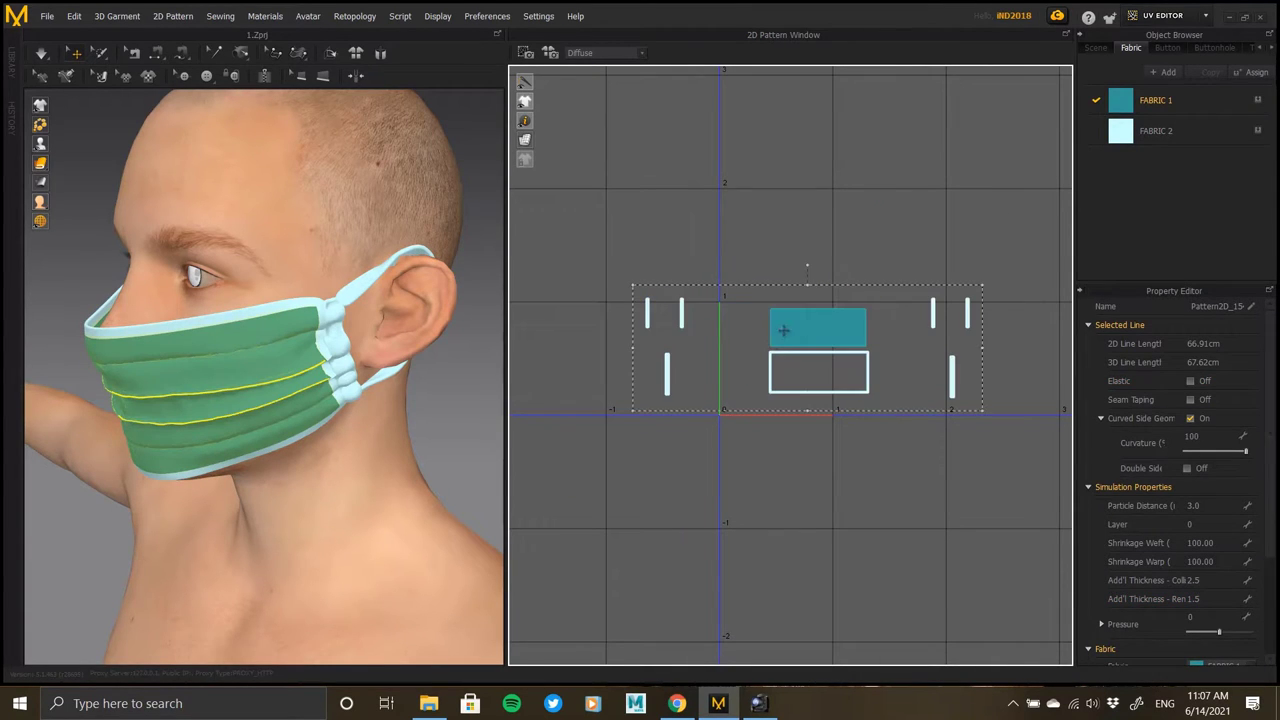
# Align the whole UV layout so the teal panel's upper-left corner meets that of the 0–1 tile.
pyautogui.moveTo(788, 327); pyautogui.dragTo(761, 322)
pyautogui.scroll(5, 789, 362)
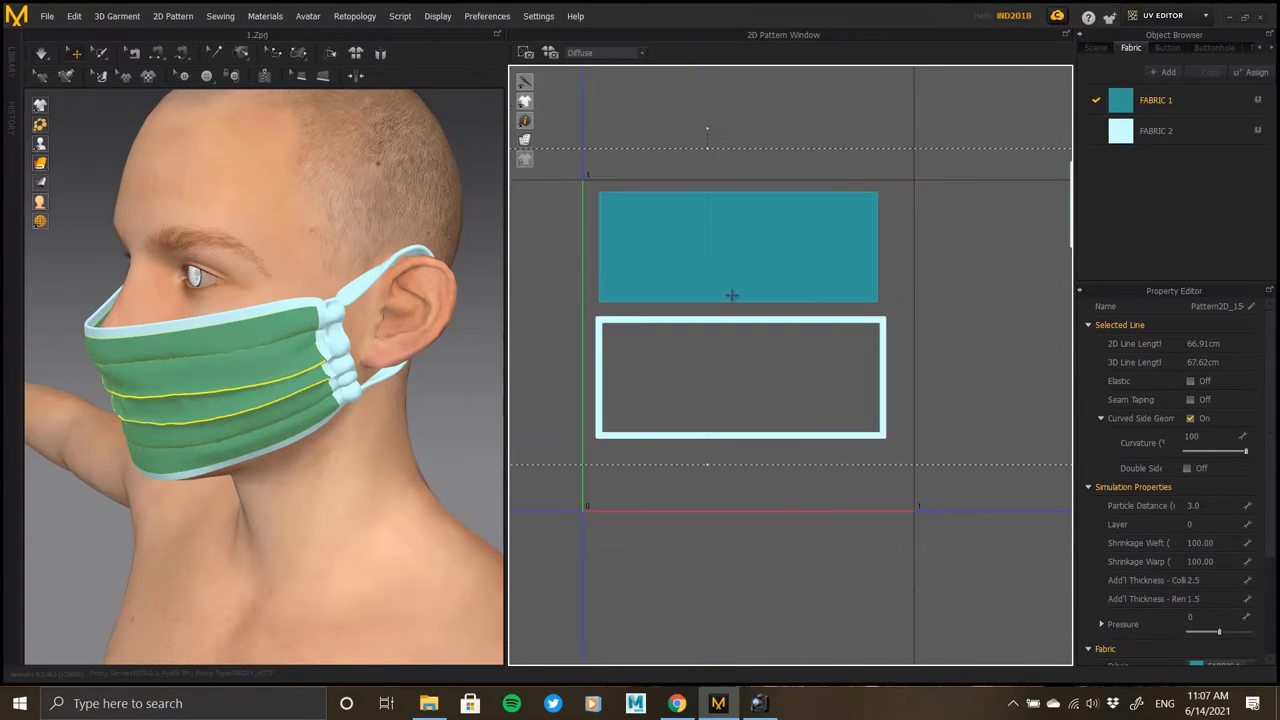
pyautogui.moveTo(698, 246); pyautogui.dragTo(684, 237)
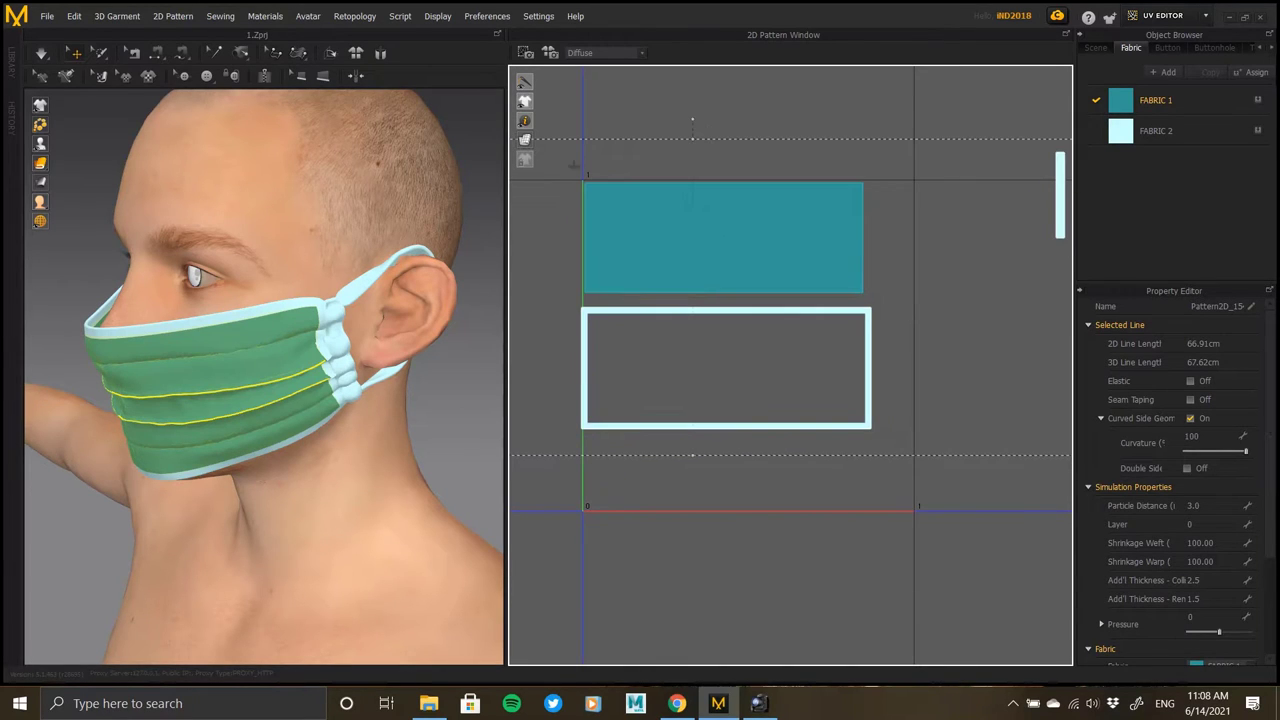
# Move the frame-shaped border piece up directly beneath the teal panel, close to the tile's left edge.
pyautogui.click(678, 356)
pyautogui.moveTo(615, 312); pyautogui.dragTo(616, 302)
pyautogui.scroll(5, 600, 289)
pyautogui.moveTo(597, 287); pyautogui.dragTo(880, 342, button='middle')
pyautogui.scroll(2, 632, 248)
pyautogui.moveTo(630, 247); pyautogui.dragTo(628, 241)
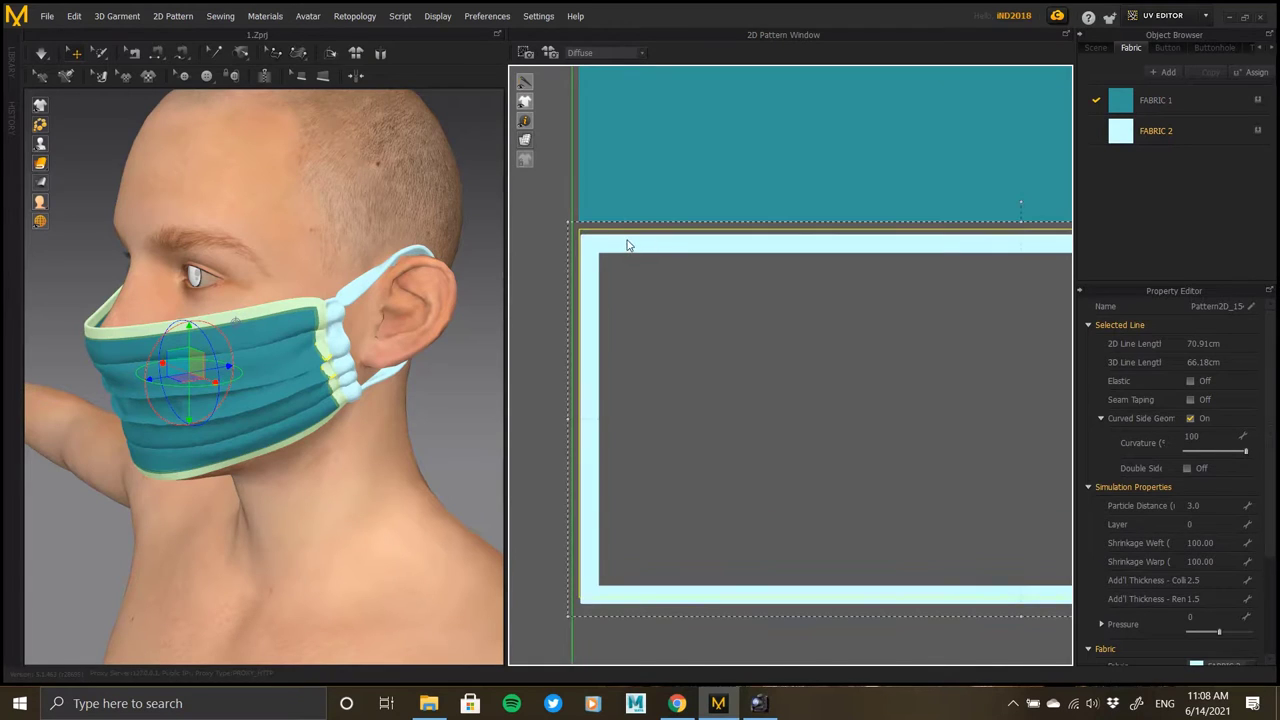
# Move the three strap pieces on the left over to the right of the teal panel and border frame.
pyautogui.scroll(-9, 630, 245)
pyautogui.click(642, 243)
pyautogui.moveTo(587, 413); pyautogui.dragTo(580, 418)
pyautogui.moveTo(612, 375); pyautogui.dragTo(933, 389)
# Scale all UV pieces up together until the border frame fills the width of the 0–1 tile.
pyautogui.moveTo(1057, 262); pyautogui.dragTo(752, 411)
pyautogui.moveTo(756, 409); pyautogui.dragTo(699, 383, button='middle')
pyautogui.scroll(3, 928, 430)
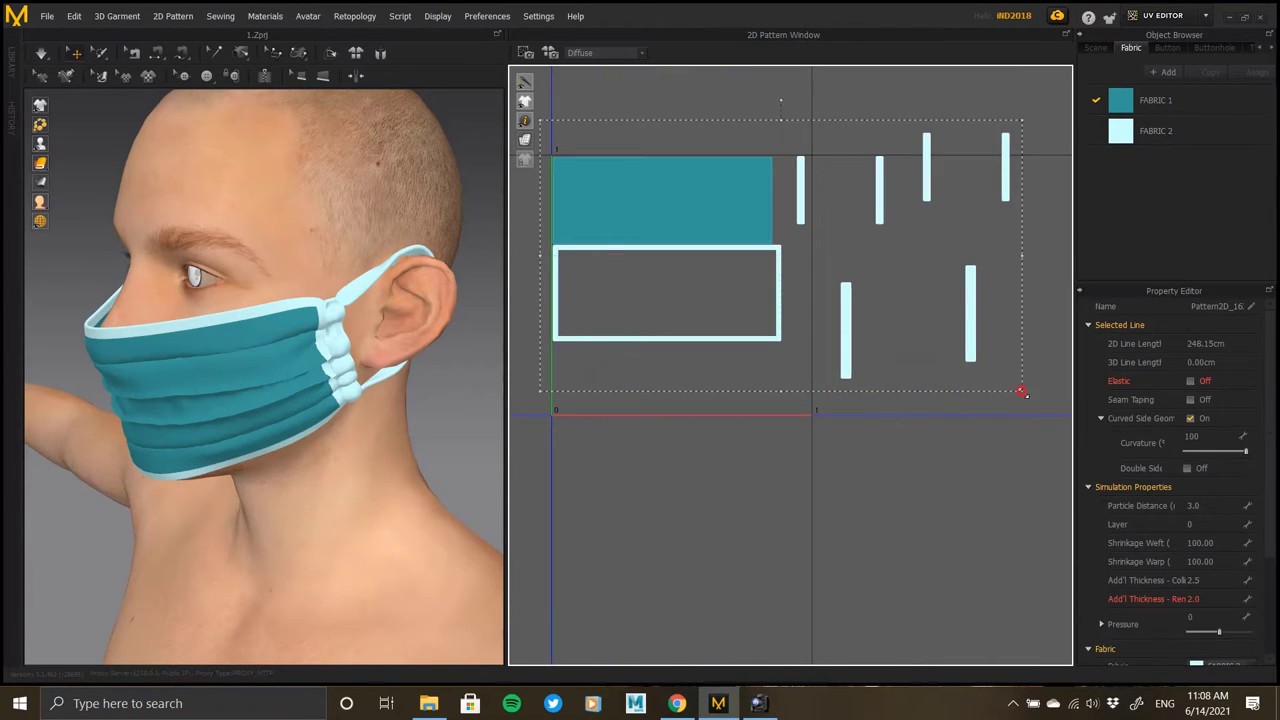
pyautogui.moveTo(1022, 392); pyautogui.dragTo(1075, 456)
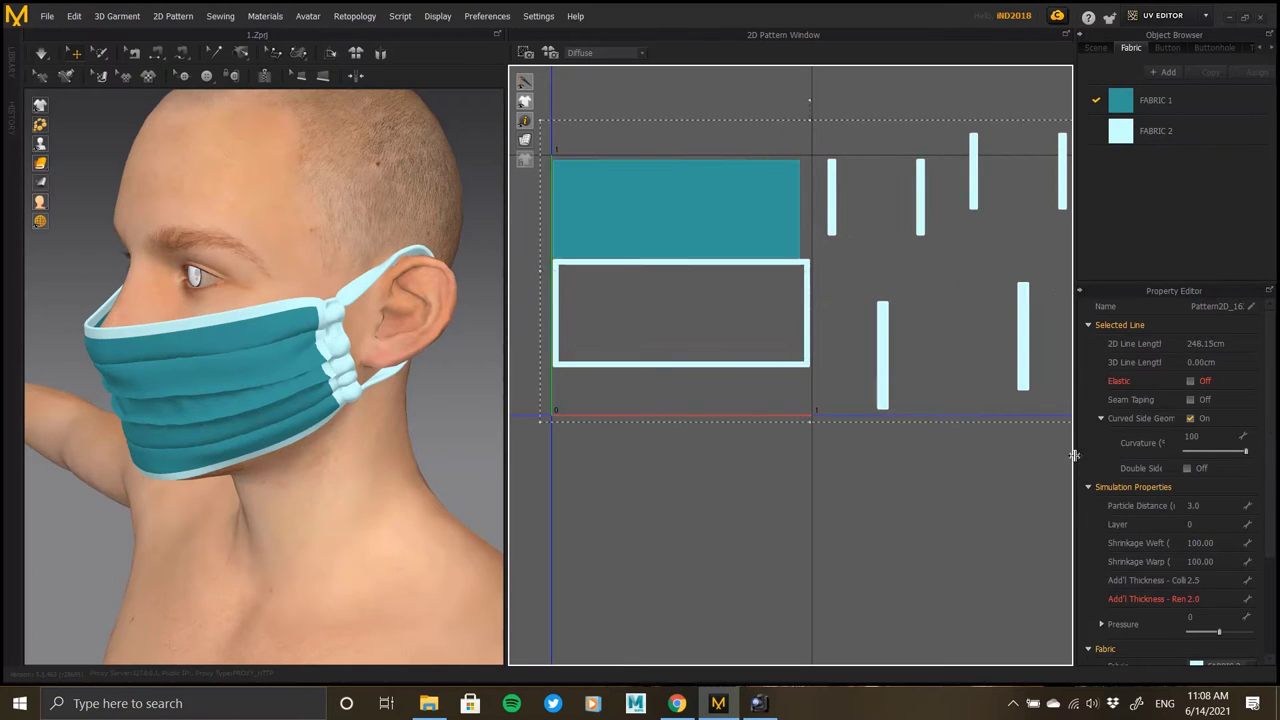
# Move one narrow strap below the border frame and rotate it and the nearest wide strap to horizontal.
pyautogui.scroll(5, 791, 363)
pyautogui.scroll(-3, 791, 363)
pyautogui.moveTo(849, 160); pyautogui.dragTo(787, 474)
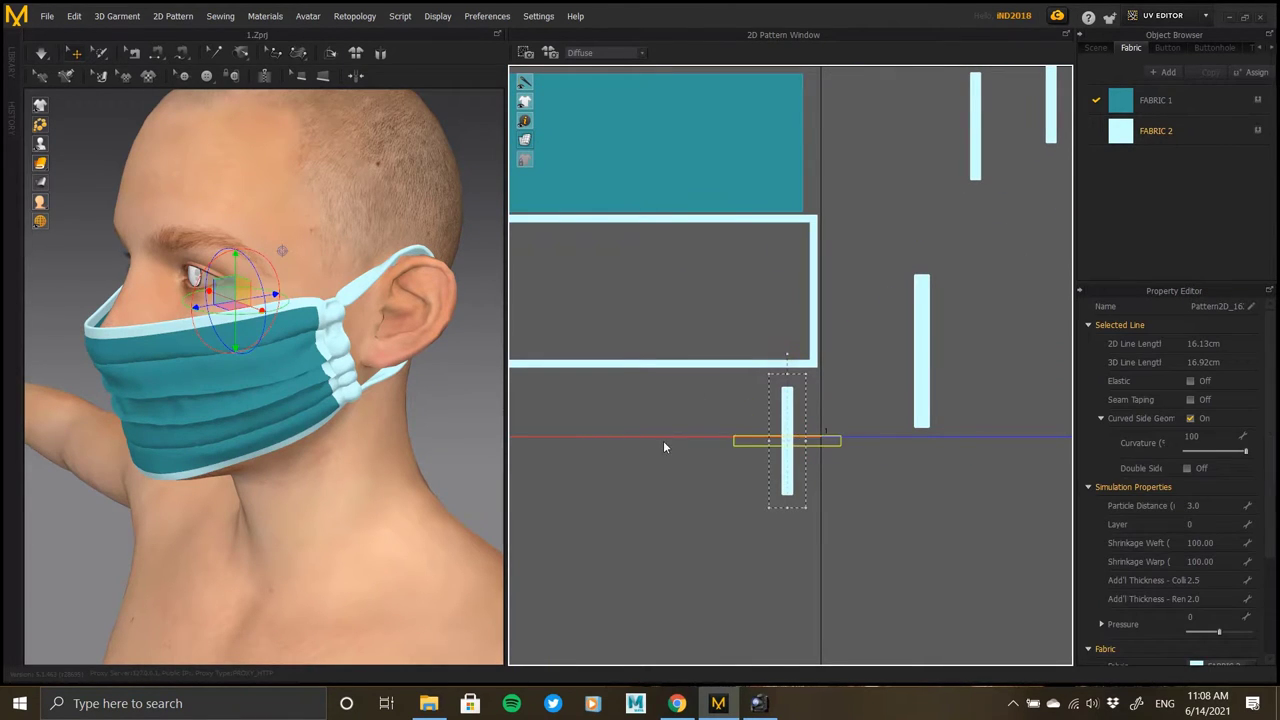
pyautogui.moveTo(663, 441); pyautogui.dragTo(663, 441)
pyautogui.click(922, 336)
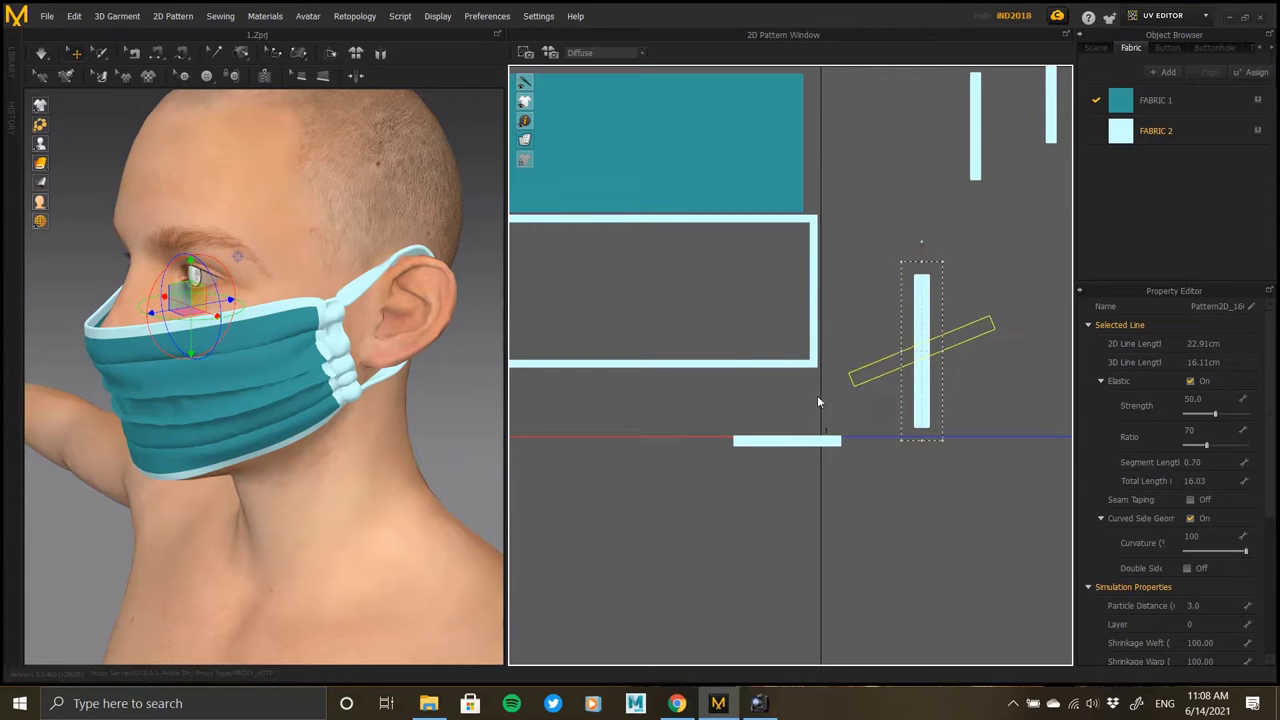
pyautogui.moveTo(817, 397); pyautogui.dragTo(795, 358)
# Rotate the two upper narrow straps and the remaining vertical wide strap to horizontal.
pyautogui.moveTo(974, 325); pyautogui.dragTo(875, 407, button='middle')
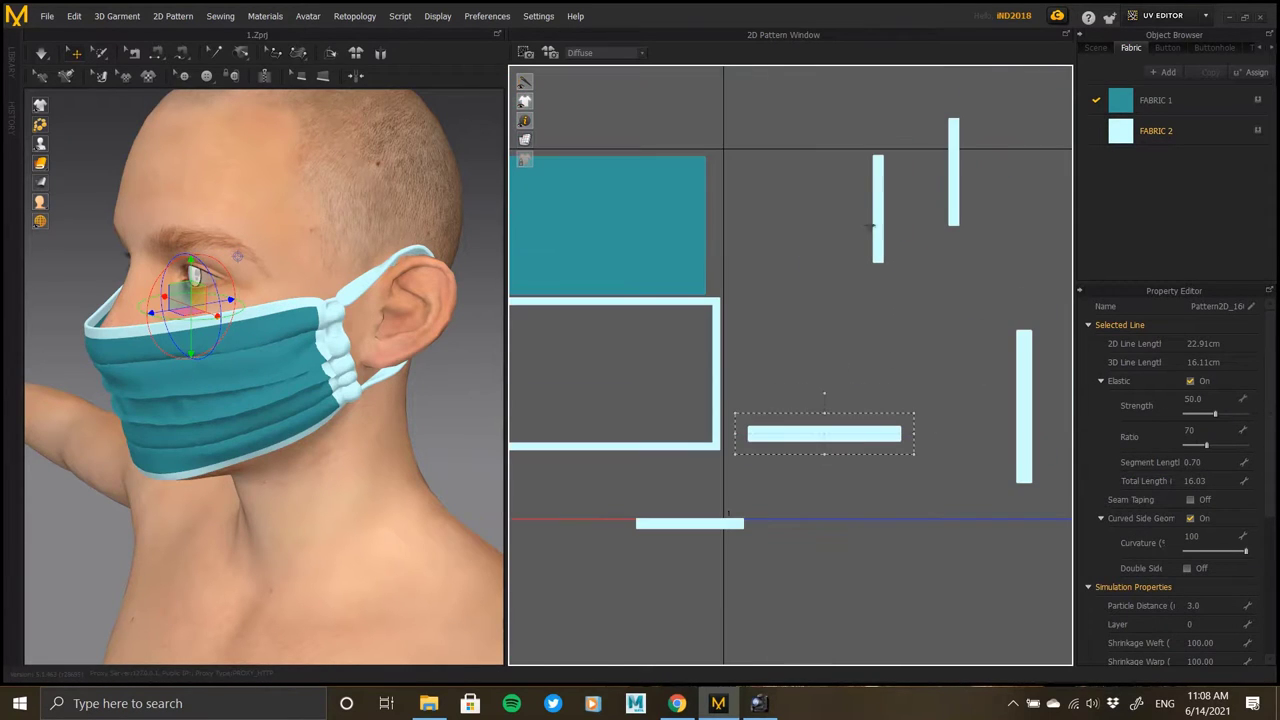
pyautogui.click(877, 212)
pyautogui.moveTo(878, 122); pyautogui.dragTo(788, 228)
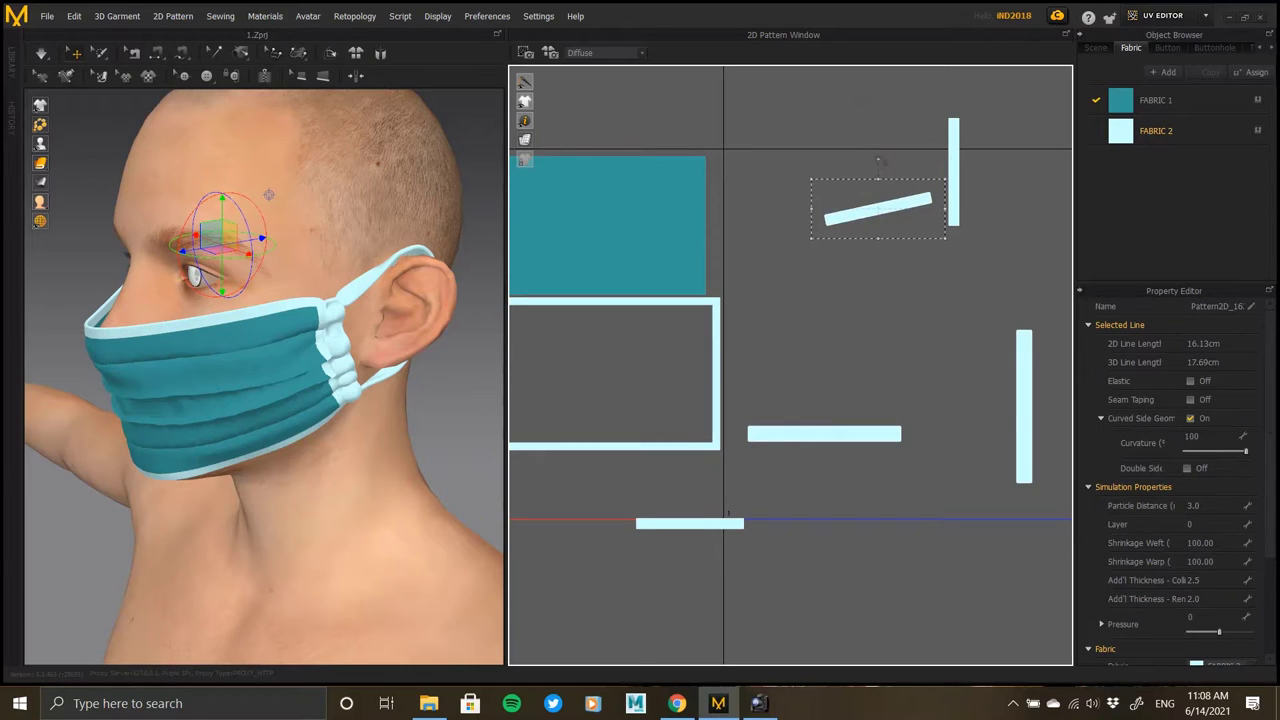
pyautogui.moveTo(891, 166); pyautogui.dragTo(898, 213)
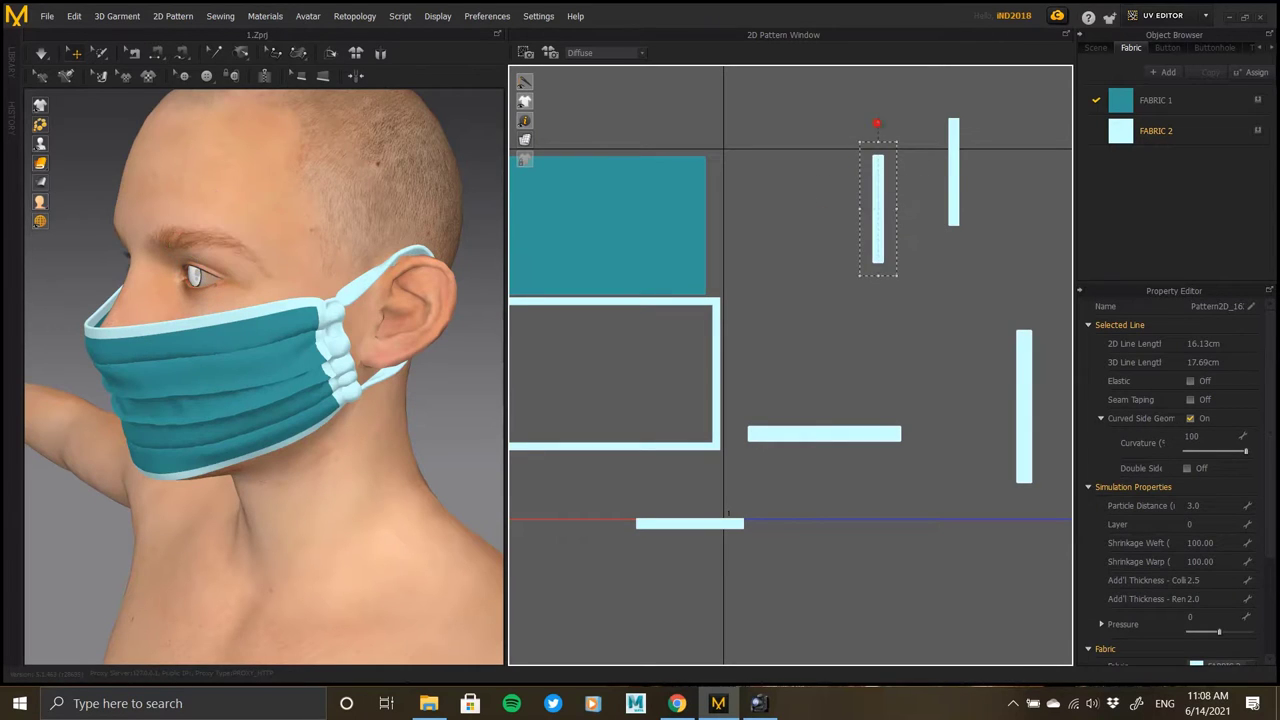
pyautogui.moveTo(799, 214); pyautogui.dragTo(799, 212)
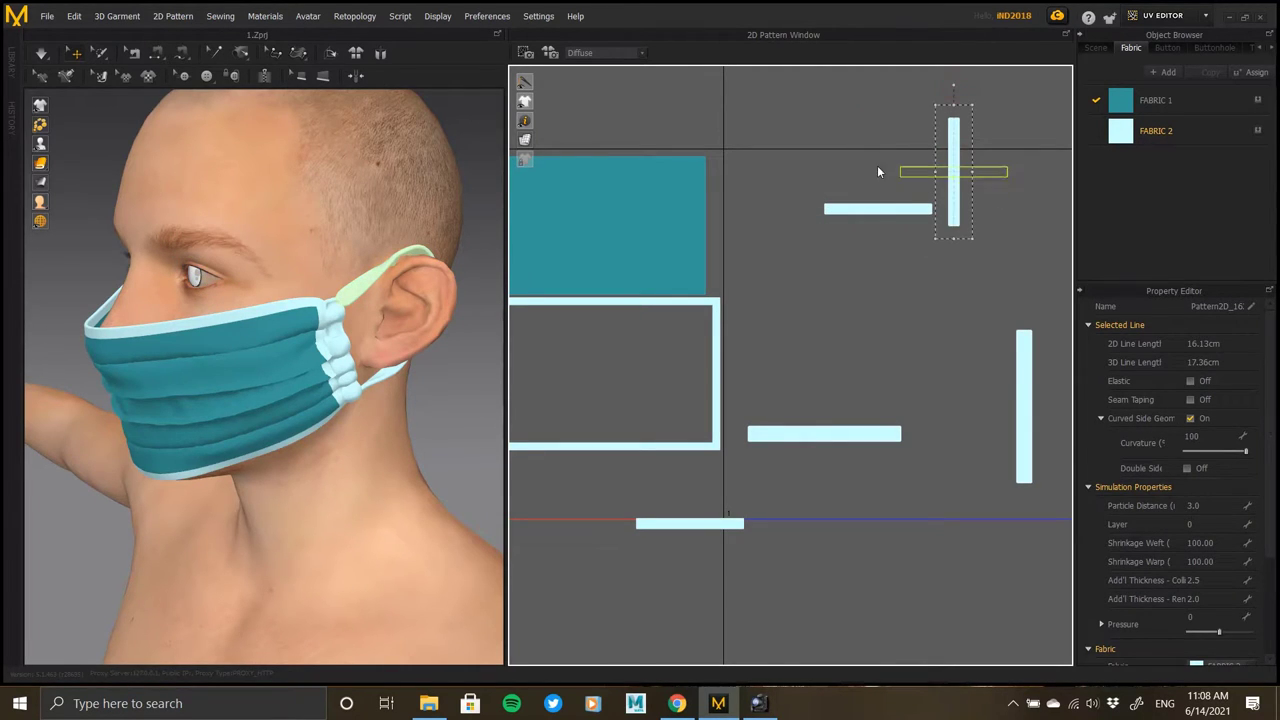
pyautogui.moveTo(877, 166); pyautogui.dragTo(877, 168)
pyautogui.click(1027, 360)
pyautogui.moveTo(1024, 298); pyautogui.dragTo(1002, 305)
# Stack the two wide straps beneath the border frame, flush with its right edge.
pyautogui.click(924, 407)
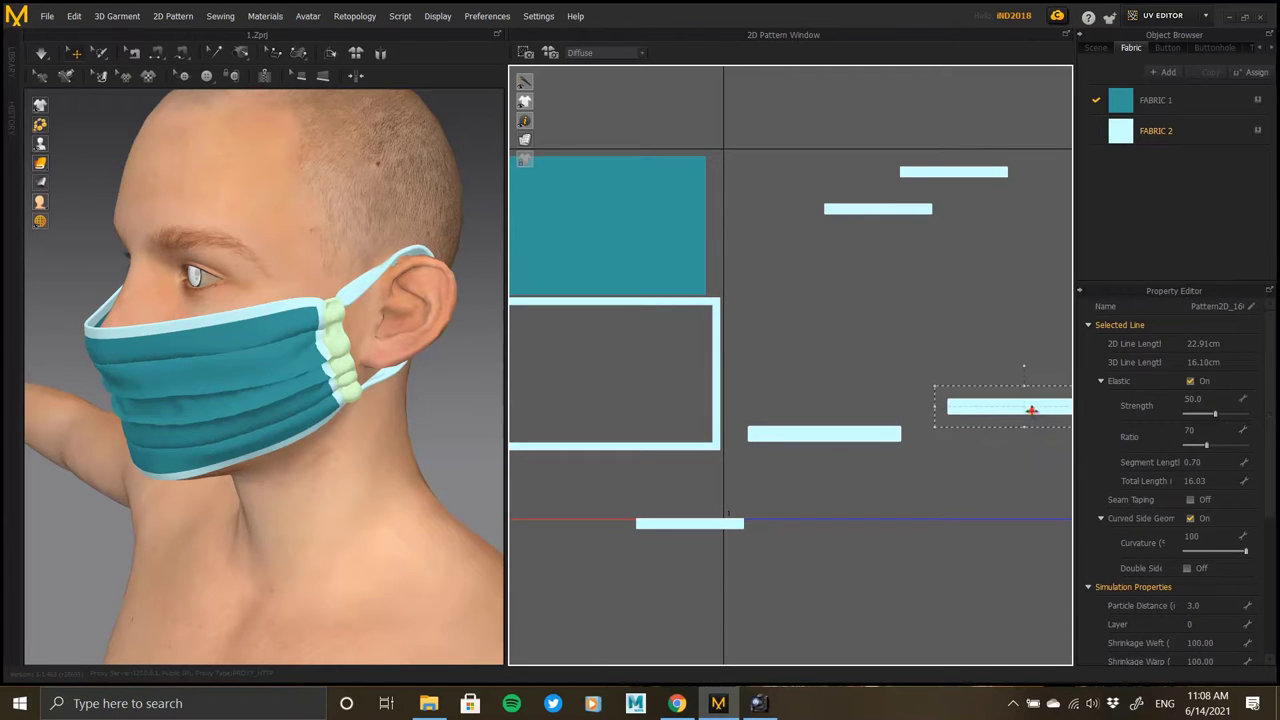
pyautogui.moveTo(648, 470); pyautogui.dragTo(652, 464)
pyautogui.moveTo(803, 434); pyautogui.dragTo(623, 481)
# Stack the four narrow straps beneath the border frame, to the left of the wide straps.
pyautogui.click(975, 171)
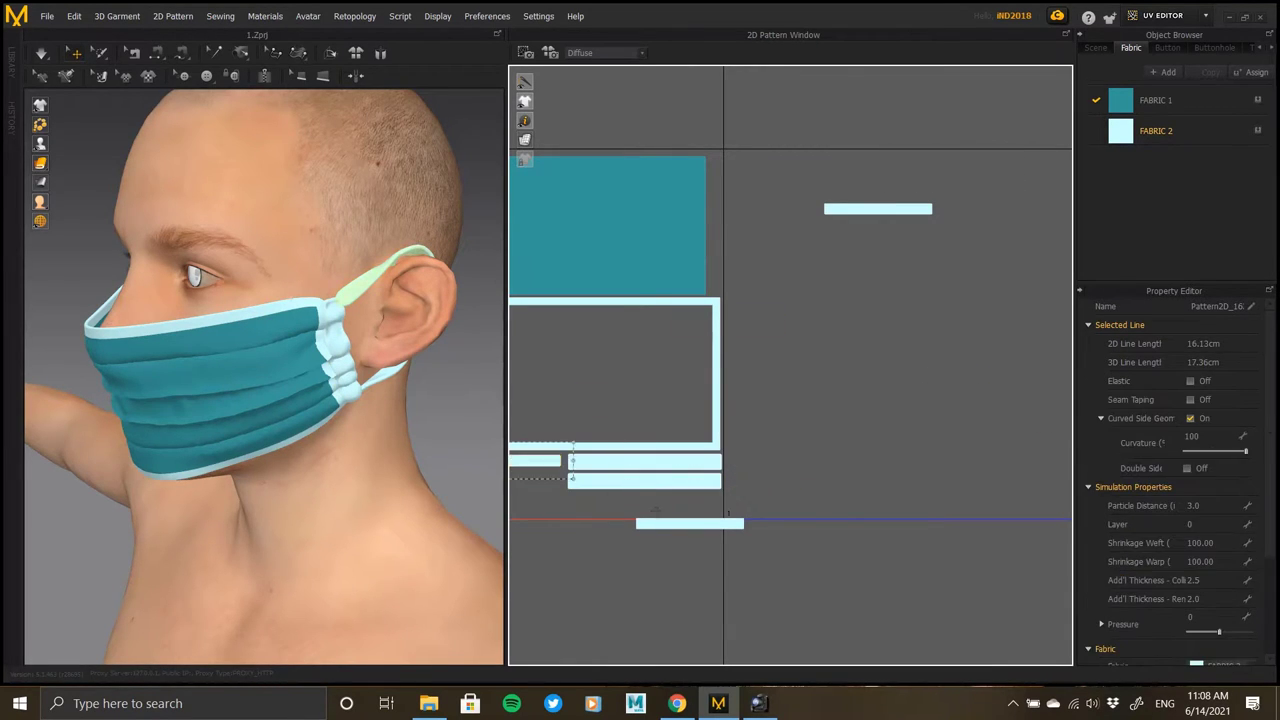
pyautogui.moveTo(530, 482)
pyautogui.mouseDown()
pyautogui.moveTo(513, 479)
pyautogui.moveTo(513, 501)
pyautogui.mouseUp()
pyautogui.scroll(-4, 952, 363)
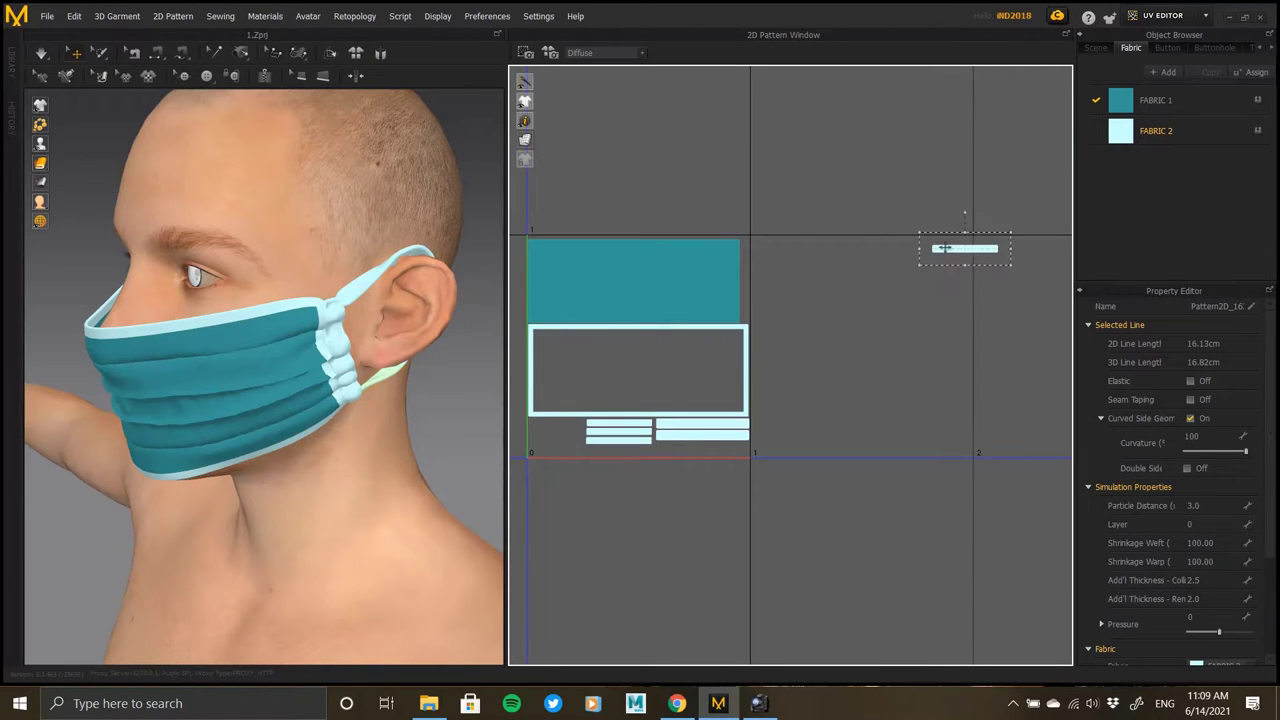
pyautogui.moveTo(600, 453); pyautogui.dragTo(600, 454)
pyautogui.moveTo(600, 454); pyautogui.dragTo(721, 392, button='middle')
pyautogui.scroll(4, 738, 418)
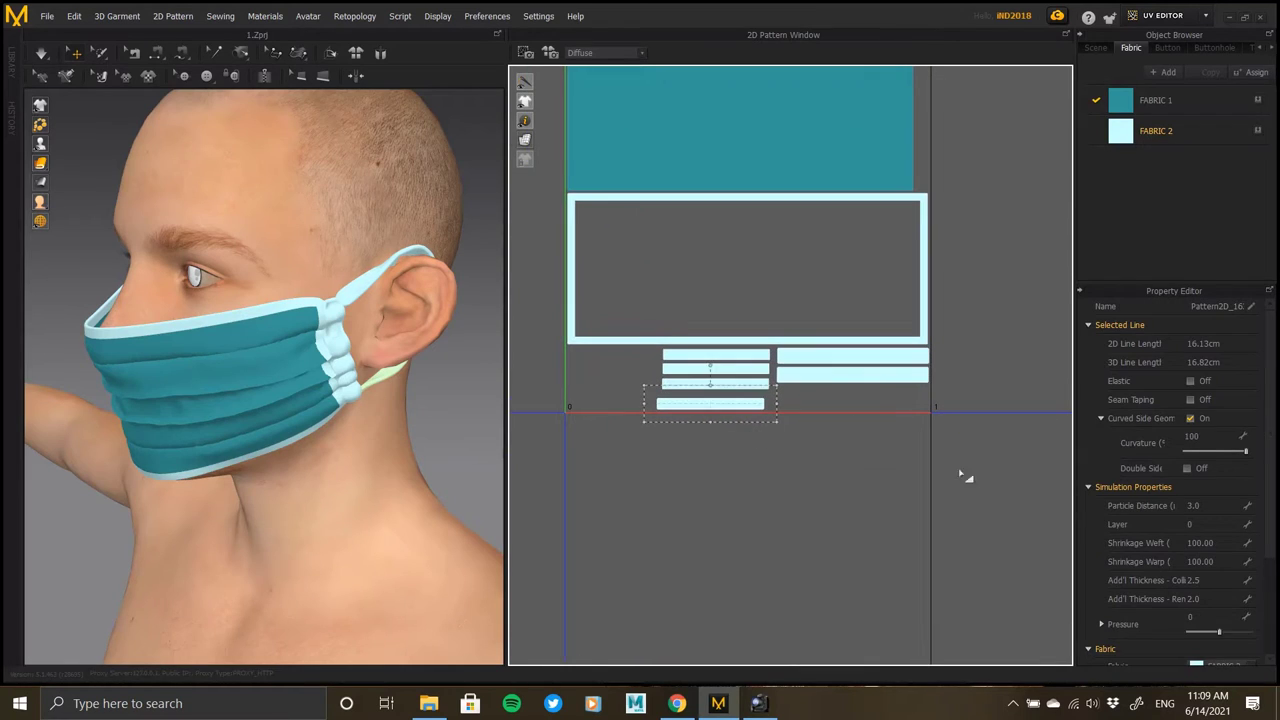
# Select all six strap pieces and move them together inside the border frame.
pyautogui.moveTo(963, 472); pyautogui.dragTo(625, 317)
pyautogui.moveTo(780, 358); pyautogui.dragTo(764, 212)
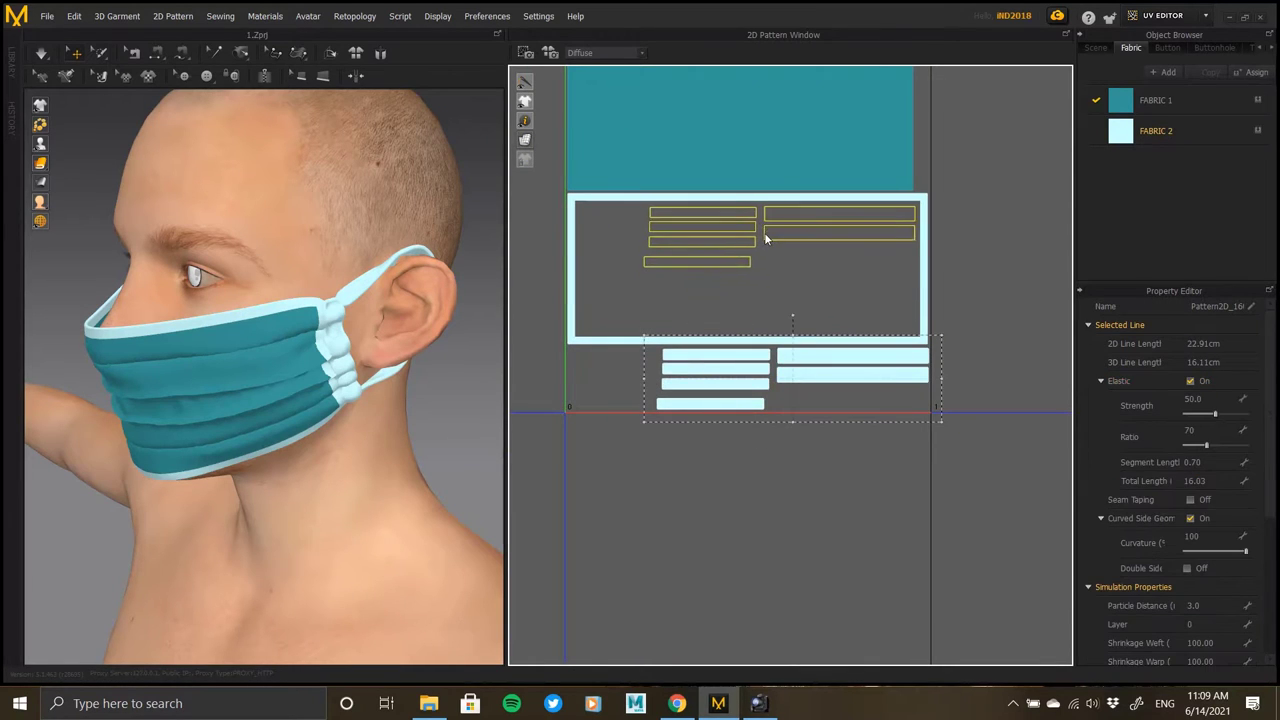
pyautogui.click(690, 299)
# Scale the six straps up together so the wide straps span most of the frame's interior.
pyautogui.moveTo(958, 183); pyautogui.dragTo(390, 404)
pyautogui.moveTo(690, 358); pyautogui.dragTo(830, 363, button='middle')
pyautogui.scroll(-3, 830, 363)
pyautogui.click(666, 201)
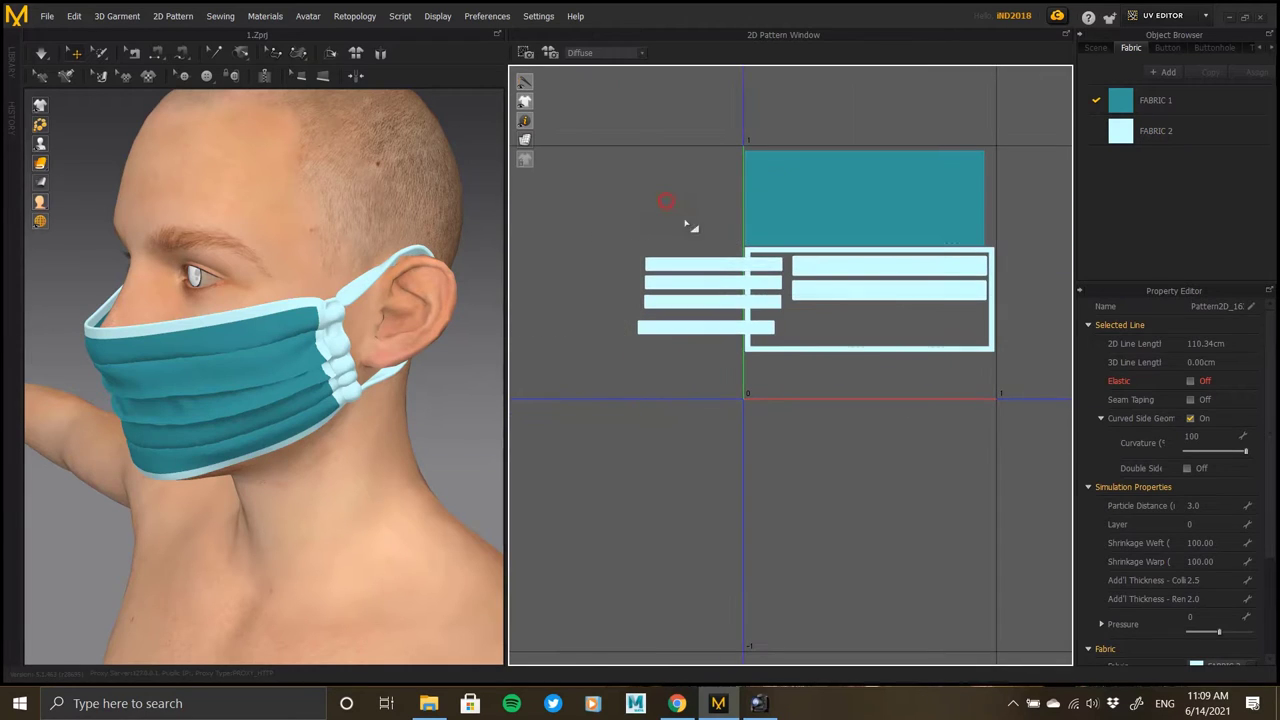
# Place two narrow straps inside the frame under the wide ones and stack the other two below the frame's lower right.
pyautogui.click(726, 265)
pyautogui.moveTo(918, 319); pyautogui.dragTo(922, 315)
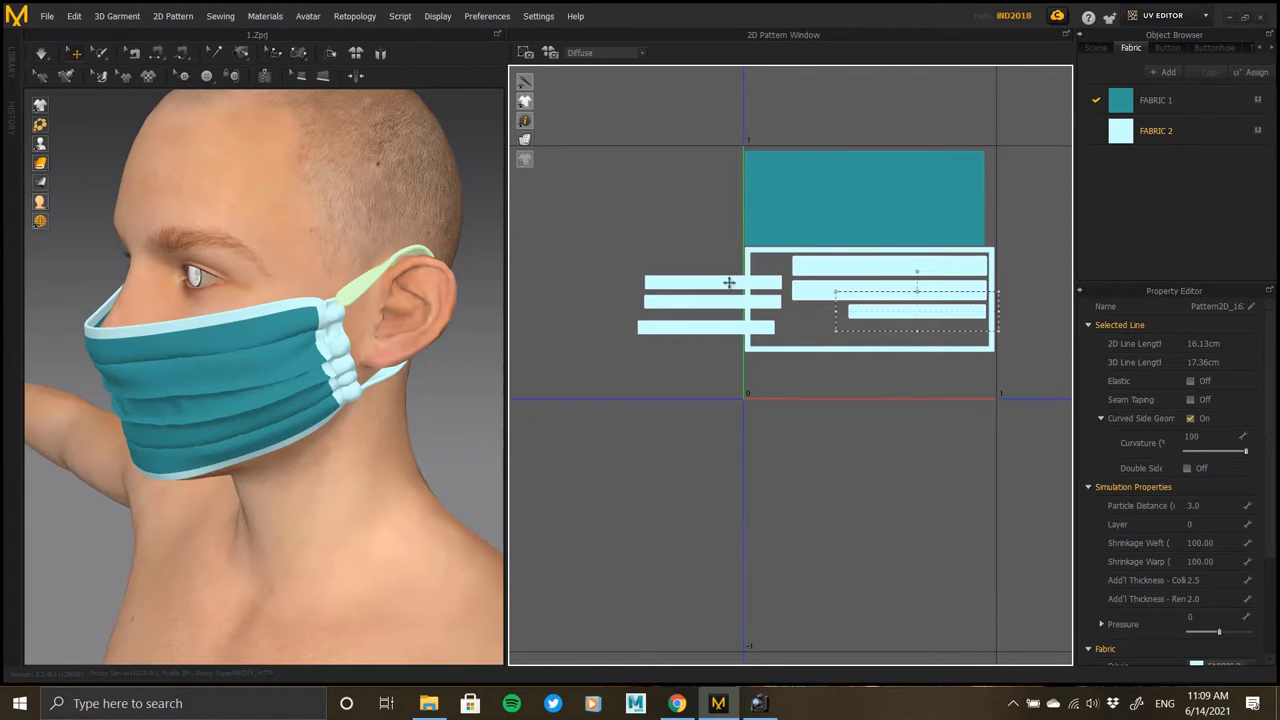
pyautogui.moveTo(731, 286); pyautogui.dragTo(968, 363)
pyautogui.moveTo(703, 326); pyautogui.dragTo(919, 381)
pyautogui.moveTo(961, 362); pyautogui.dragTo(837, 337, button='middle')
pyautogui.scroll(5, 838, 338)
pyautogui.moveTo(864, 382); pyautogui.dragTo(940, 335, button='middle')
pyautogui.moveTo(945, 336); pyautogui.dragTo(945, 335)
pyautogui.scroll(-7, 905, 386)
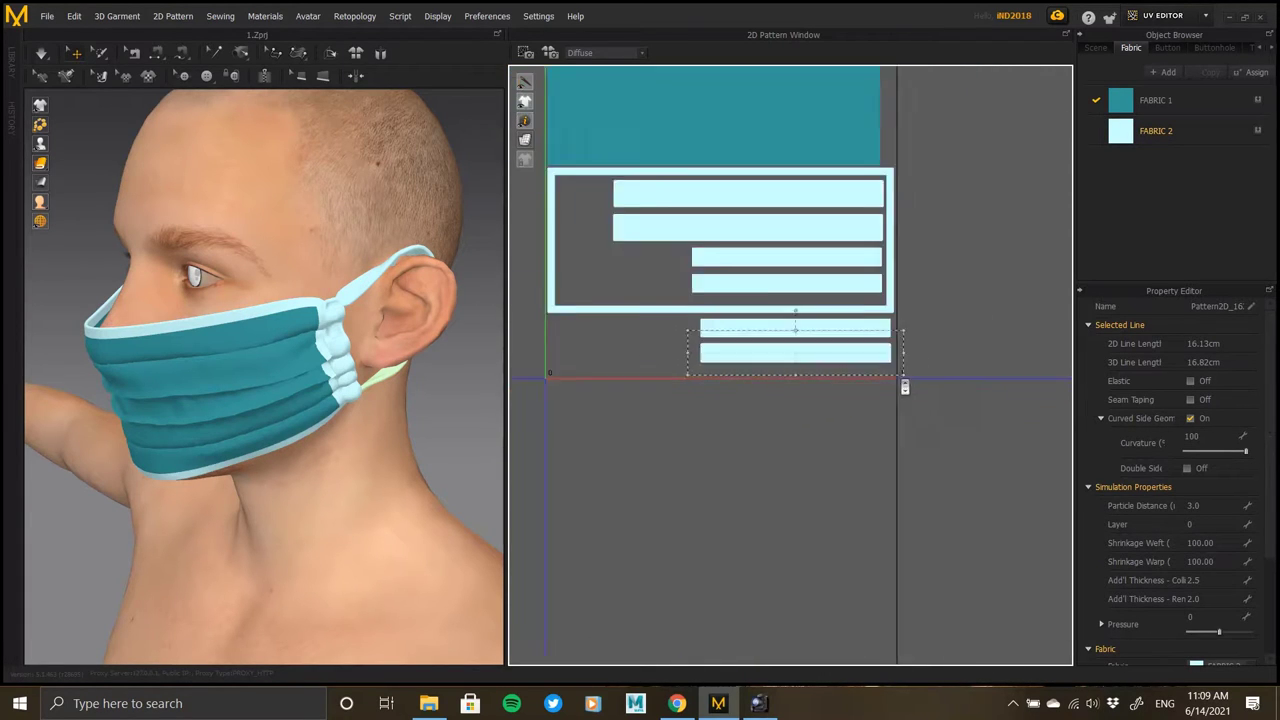
pyautogui.moveTo(797, 300); pyautogui.dragTo(837, 369, button='middle')
pyautogui.scroll(-1, 837, 369)
pyautogui.click(986, 354)
pyautogui.scroll(7, 766, 277)
pyautogui.scroll(-4, 770, 288)
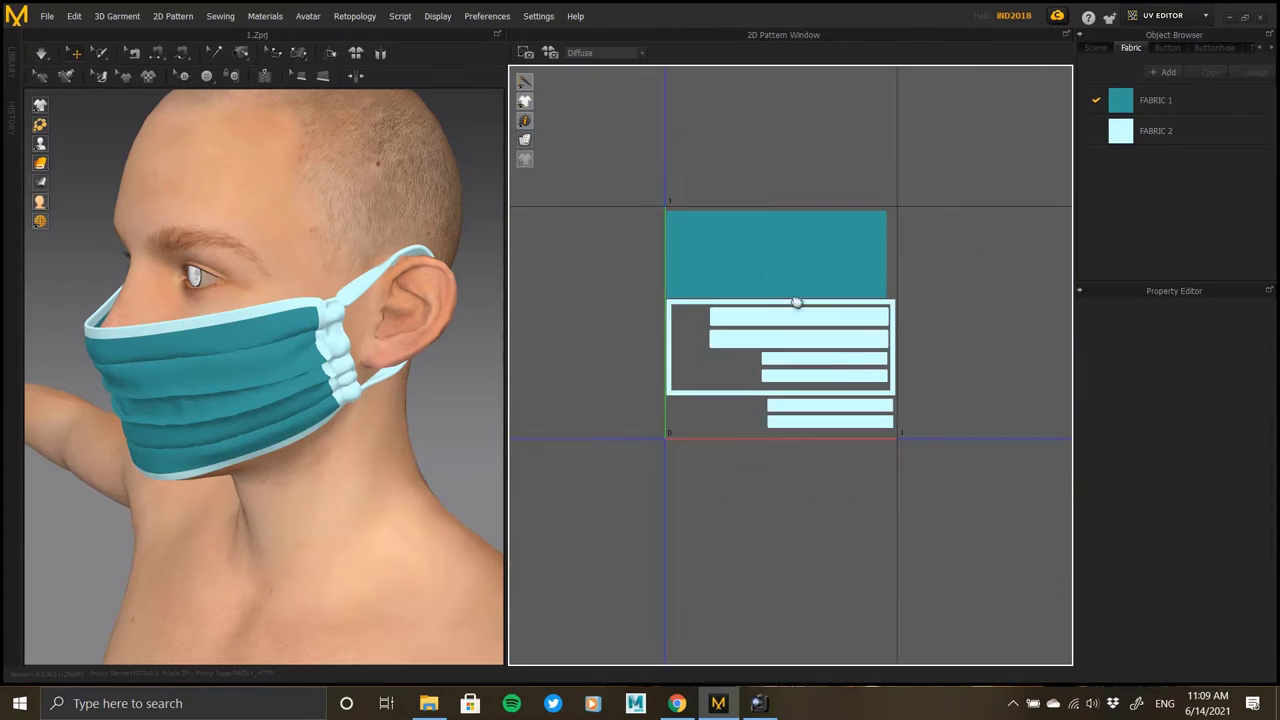
pyautogui.click(1173, 17)
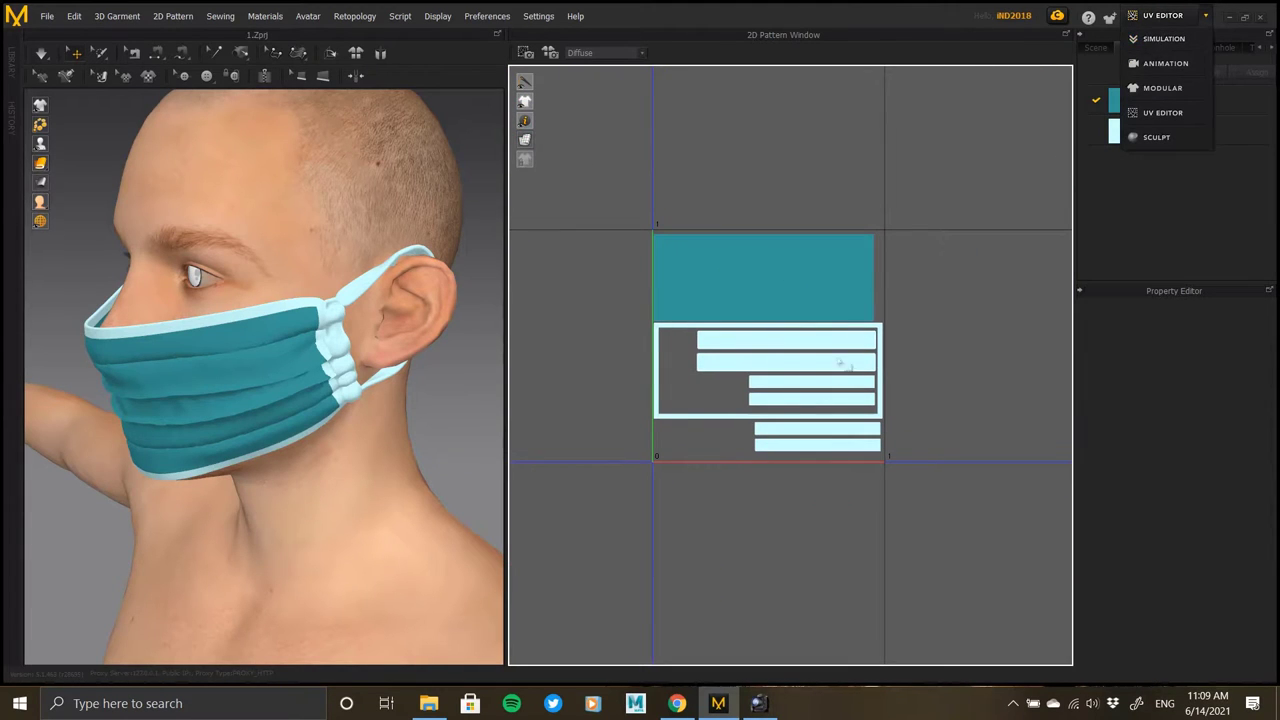
# Select the four narrow straps and scale them up together within the remaining space of the 0–1 tile.
pyautogui.click(829, 437)
pyautogui.click(823, 433)
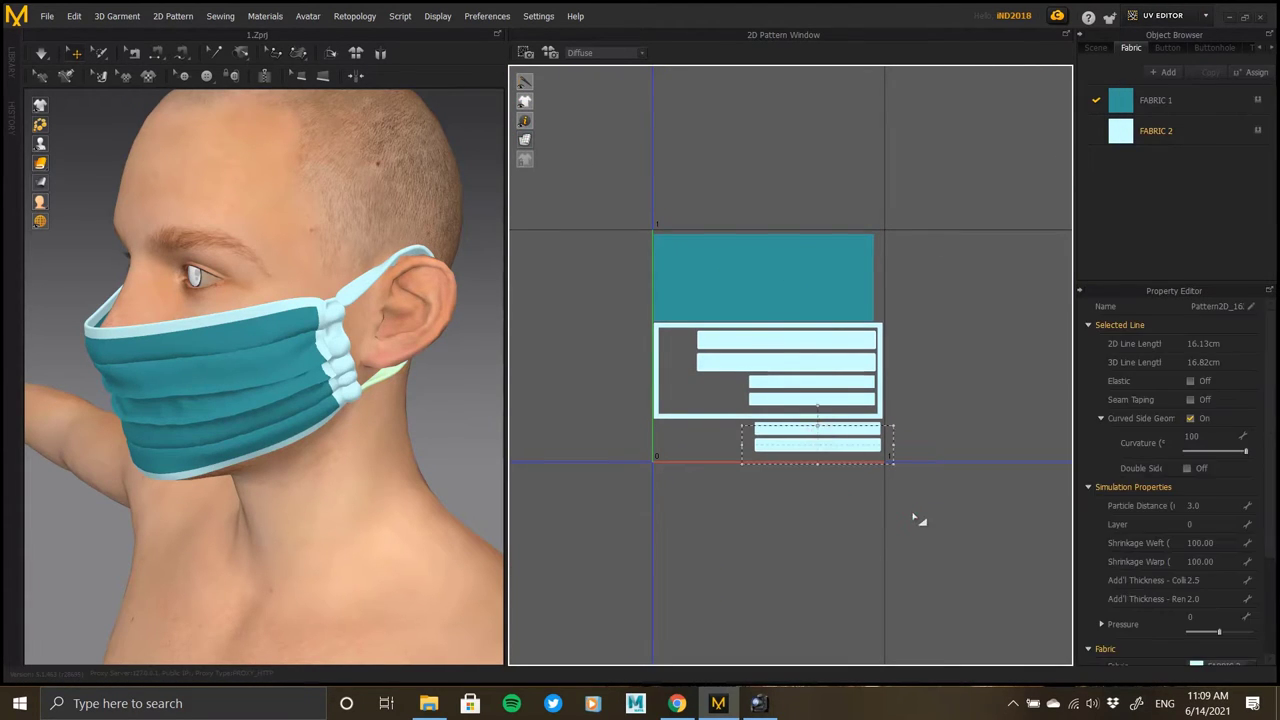
pyautogui.moveTo(912, 512); pyautogui.dragTo(723, 365)
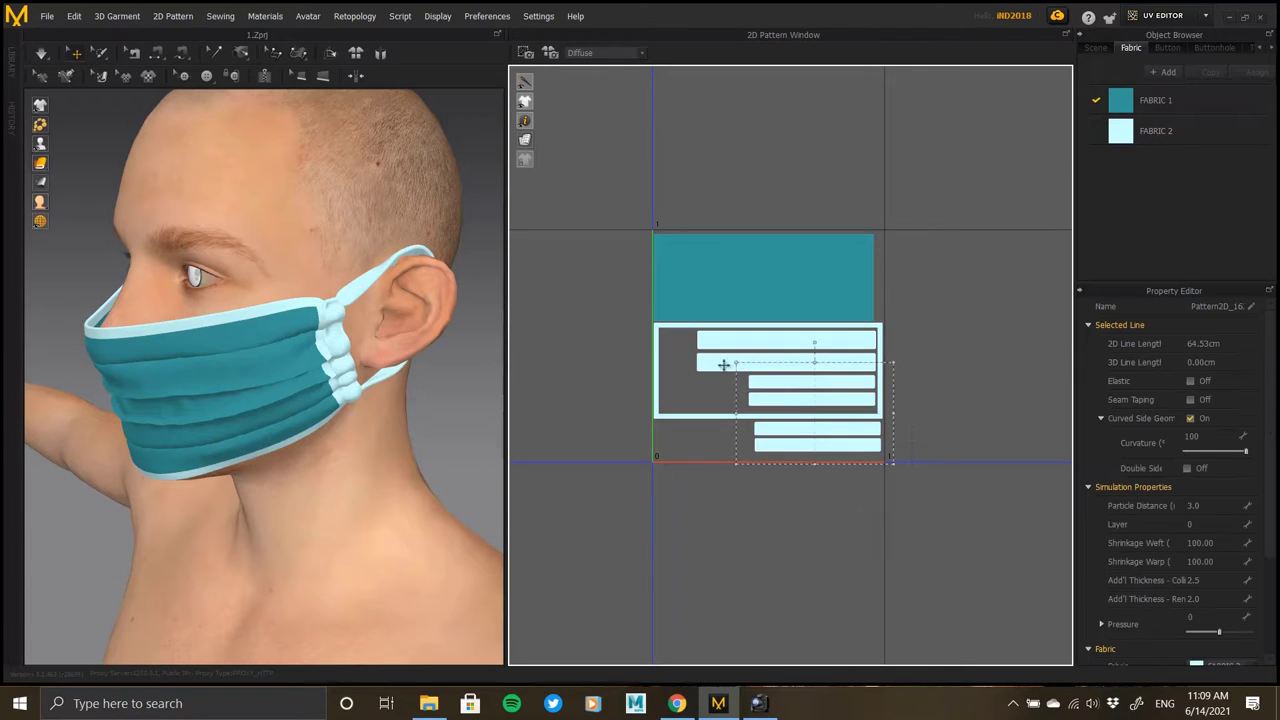
pyautogui.scroll(9, 763, 440)
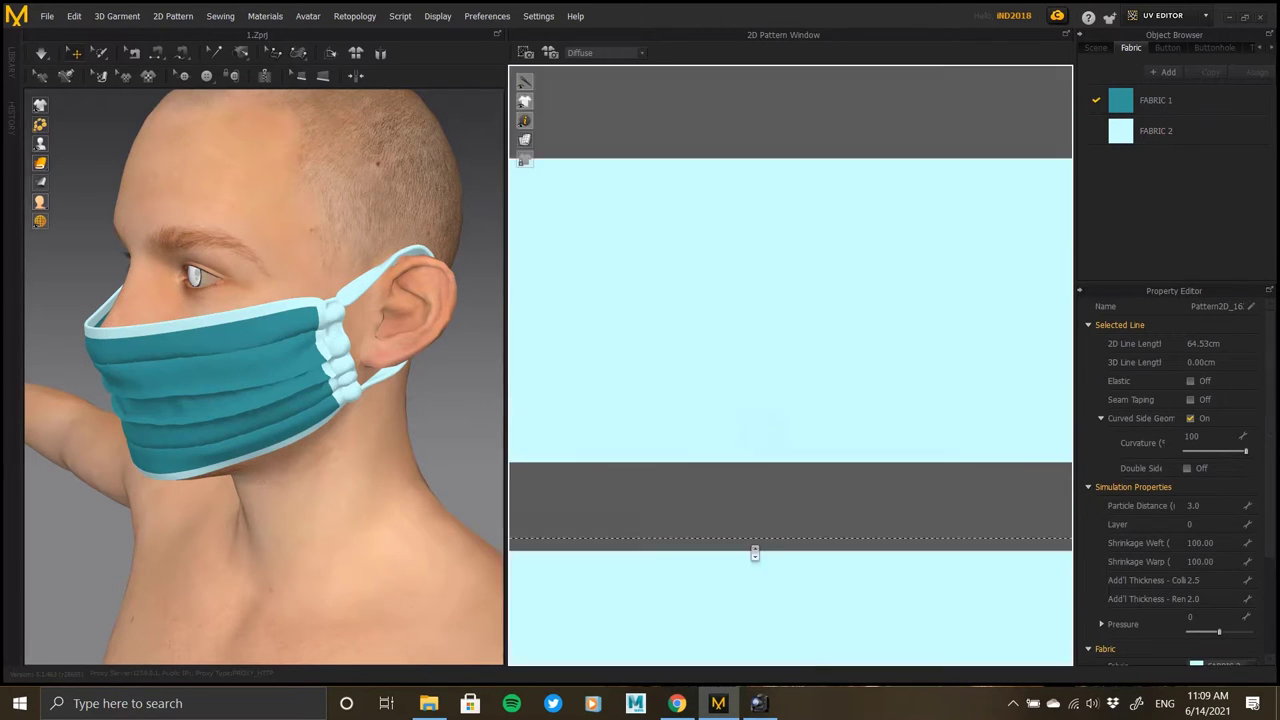
pyautogui.scroll(-8, 733, 497)
pyautogui.scroll(2, 721, 449)
pyautogui.moveTo(632, 491); pyautogui.dragTo(523, 523)
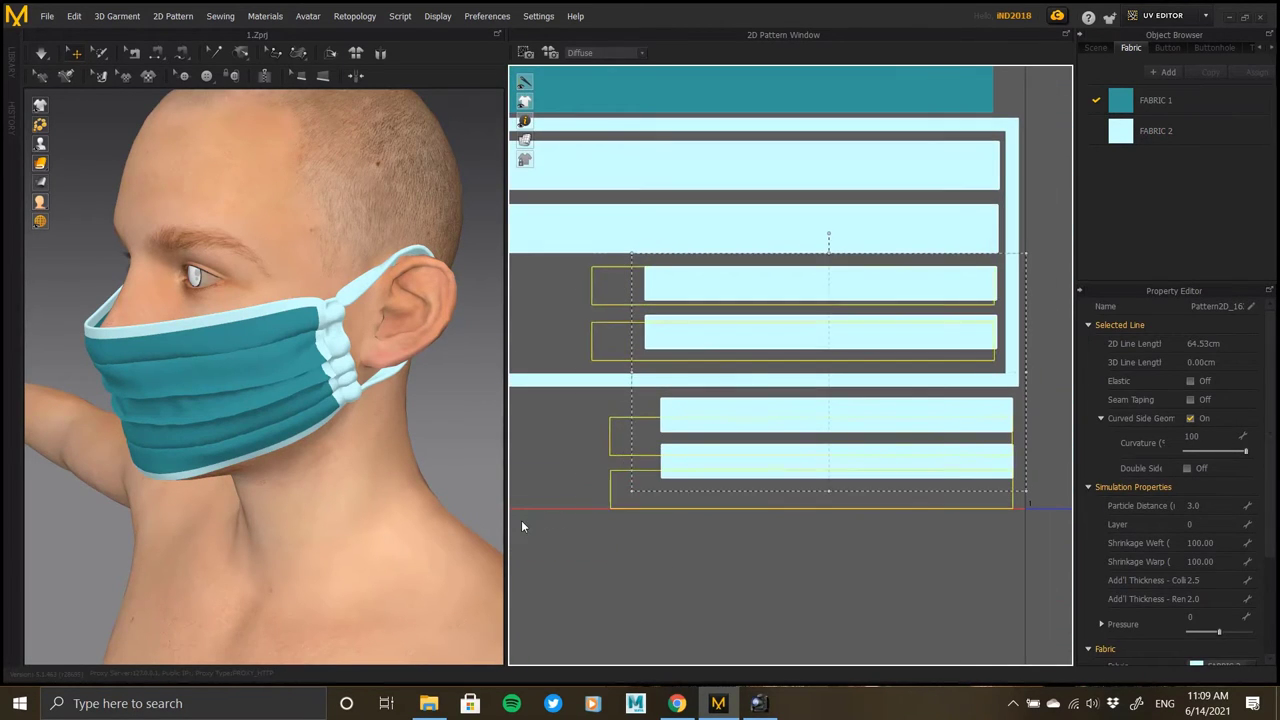
# Examine the finished UV layout alongside the mask in 3D, checking the border piece against the garment.
pyautogui.moveTo(1043, 534); pyautogui.dragTo(887, 426)
pyautogui.click(850, 339)
pyautogui.moveTo(235, 350); pyautogui.dragTo(294, 391, button='right')
pyautogui.click(691, 297)
pyautogui.moveTo(430, 312); pyautogui.dragTo(587, 356, button='right')
pyautogui.click(331, 306)
pyautogui.scroll(-3, 560, 357)
pyautogui.scroll(-4, 700, 393)
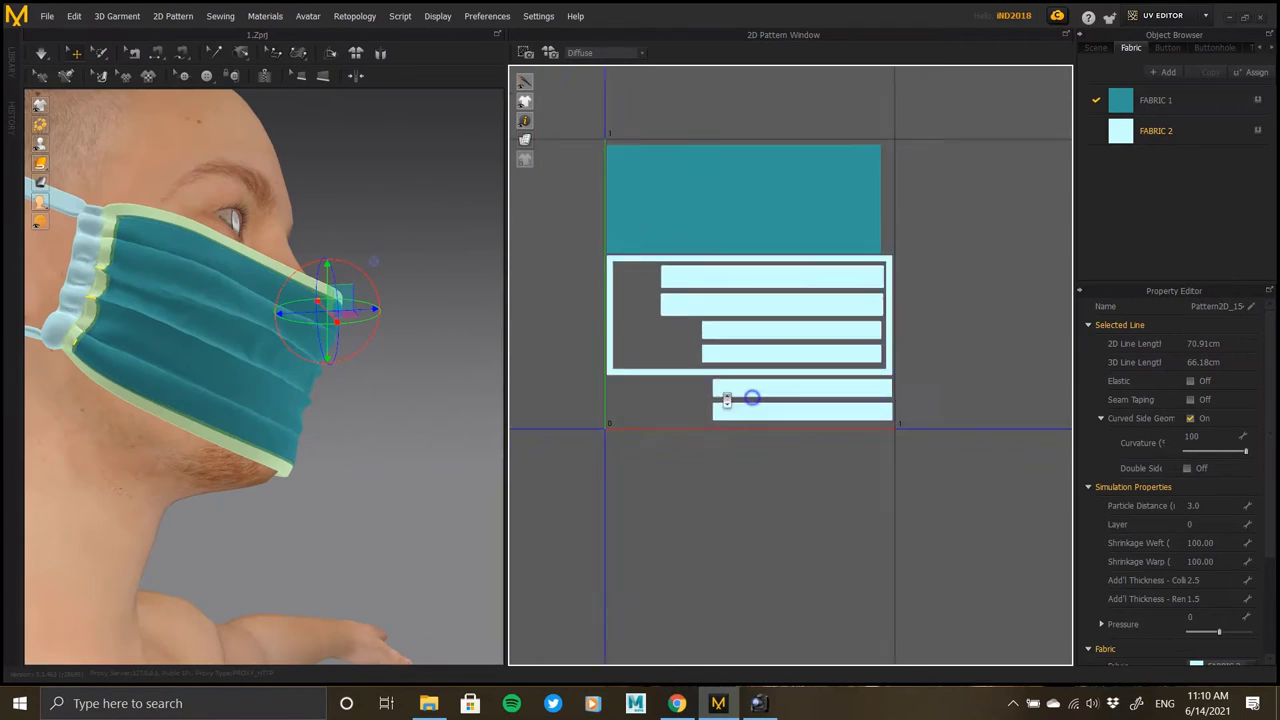
# Deselect the pieces and switch the workspace from UV Editor to Simulation mode.
pyautogui.click(730, 402)
pyautogui.click(1187, 17)
pyautogui.click(1165, 40)
pyautogui.scroll(-2, 806, 350)
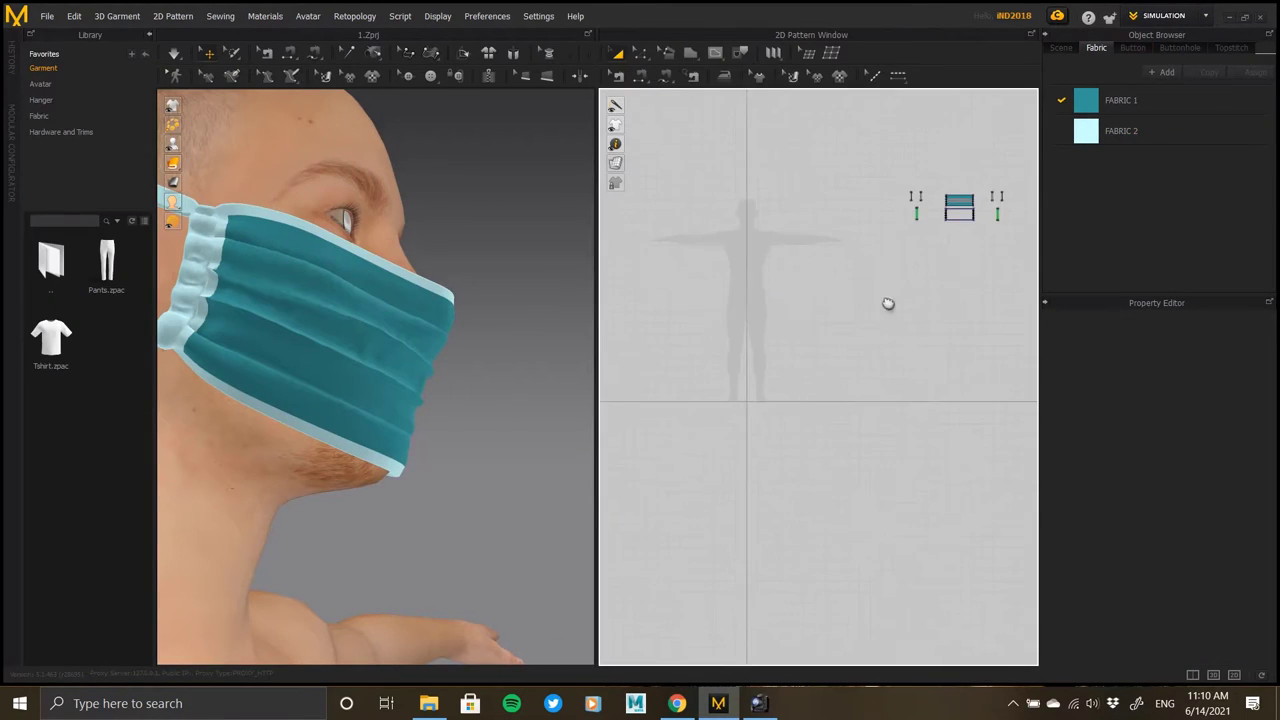
pyautogui.scroll(2, 955, 272)
pyautogui.moveTo(955, 272); pyautogui.dragTo(823, 371, button='middle')
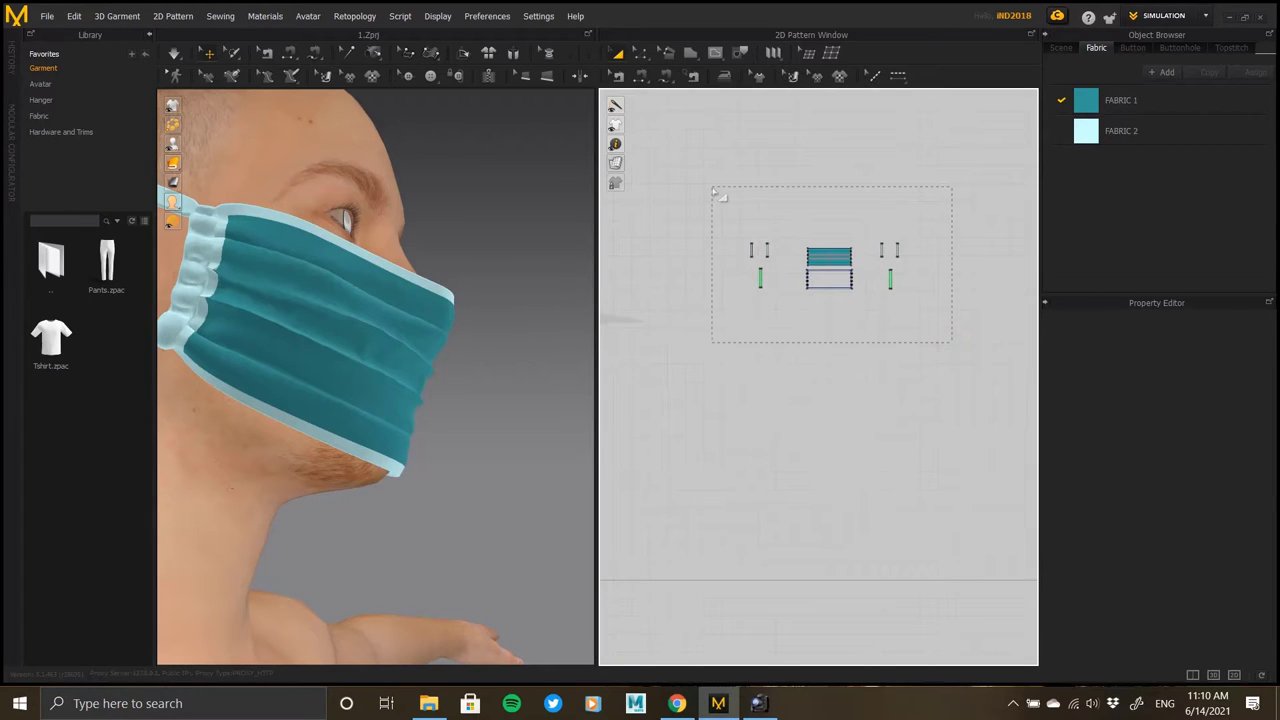
pyautogui.moveTo(715, 192); pyautogui.dragTo(670, 233)
pyautogui.click(73, 20)
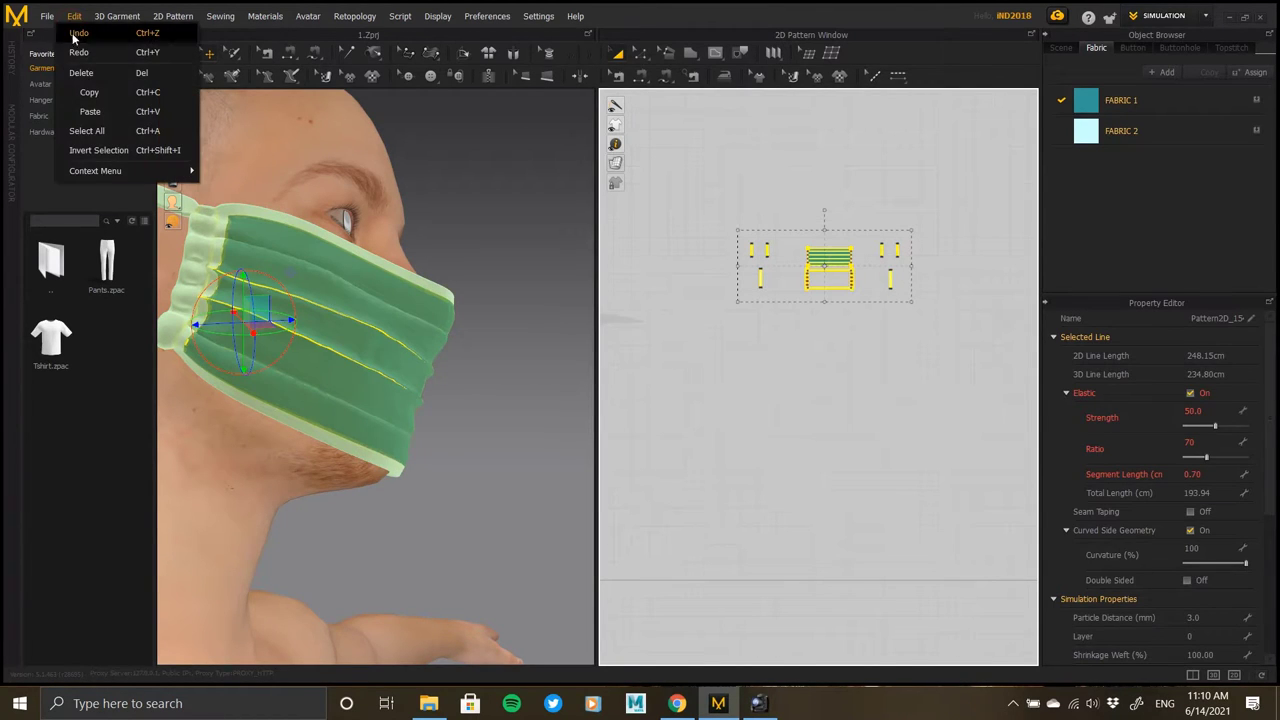
pyautogui.click(48, 19)
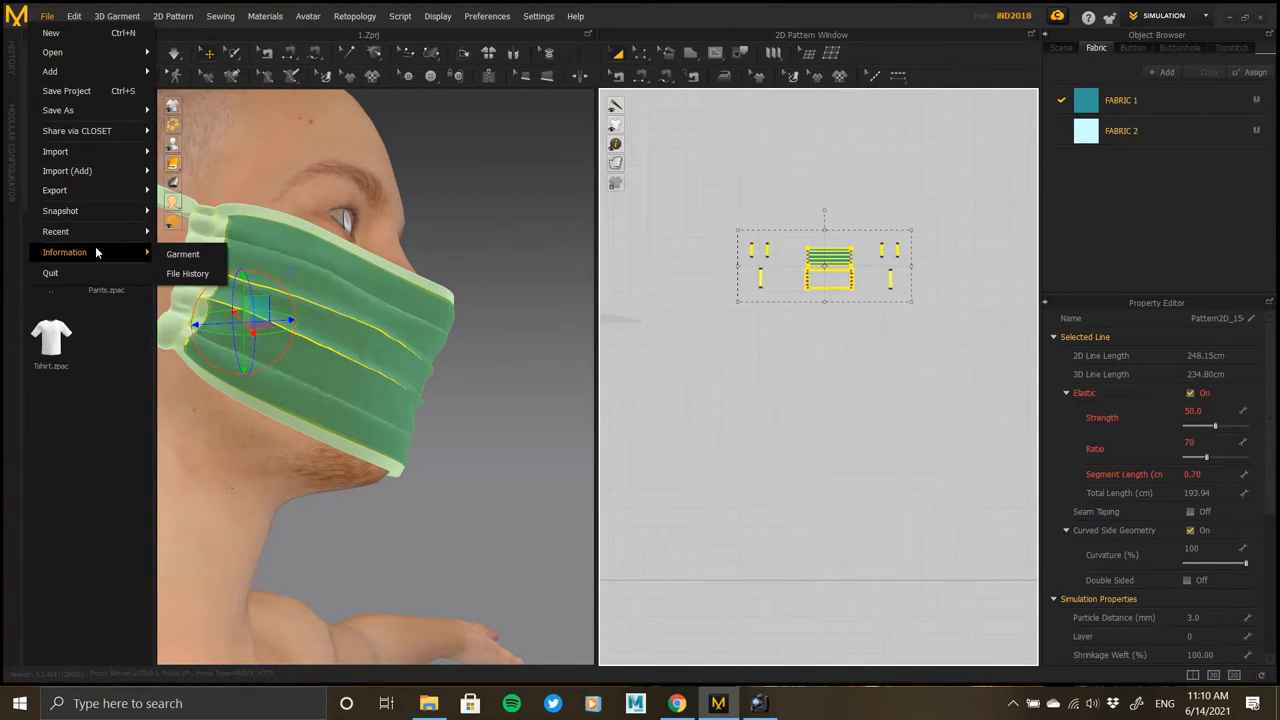
pyautogui.moveTo(75, 17)
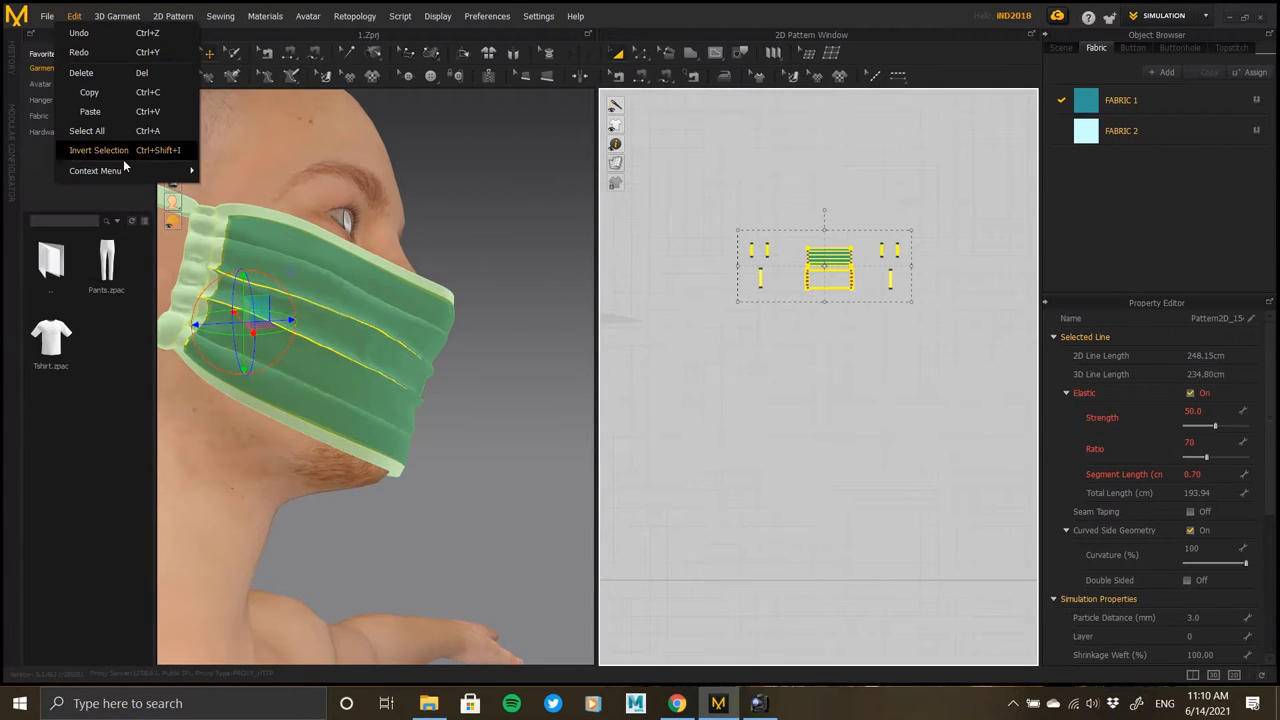
pyautogui.moveTo(125, 171)
pyautogui.moveTo(243, 178)
pyautogui.click(330, 274)
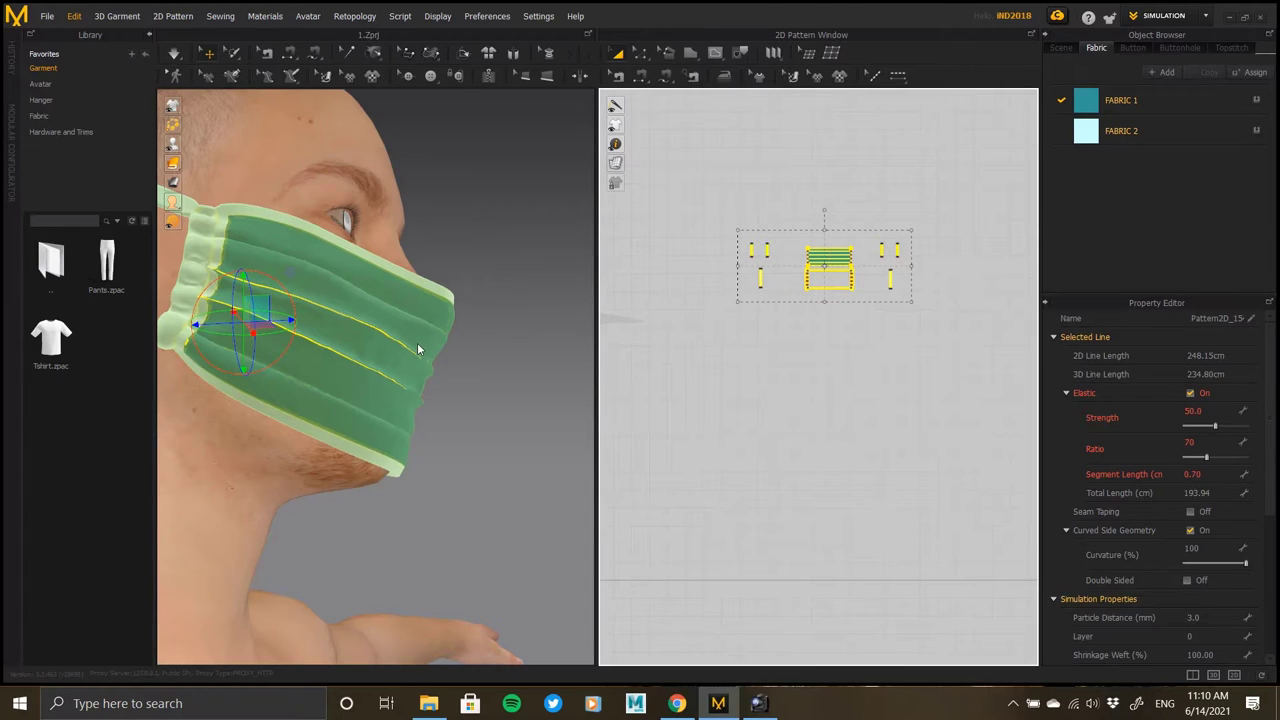
pyautogui.click(690, 6)
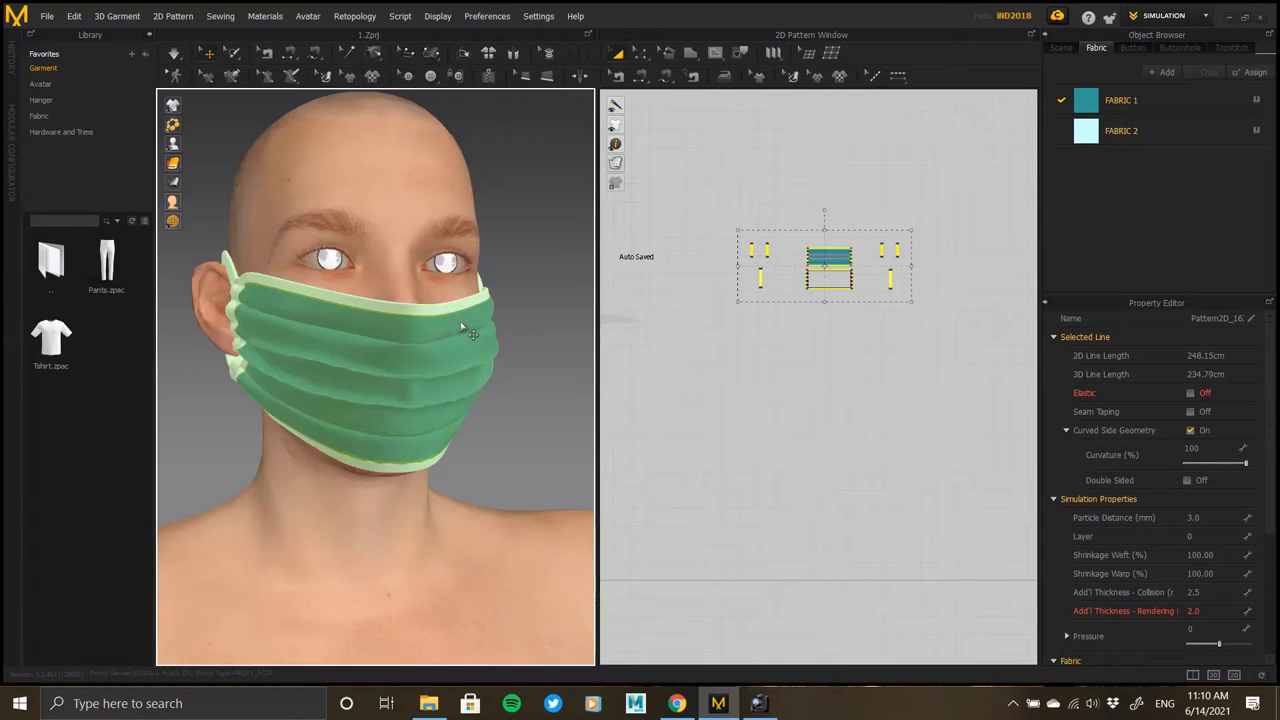
pyautogui.moveTo(466, 323); pyautogui.dragTo(368, 278, button='right')
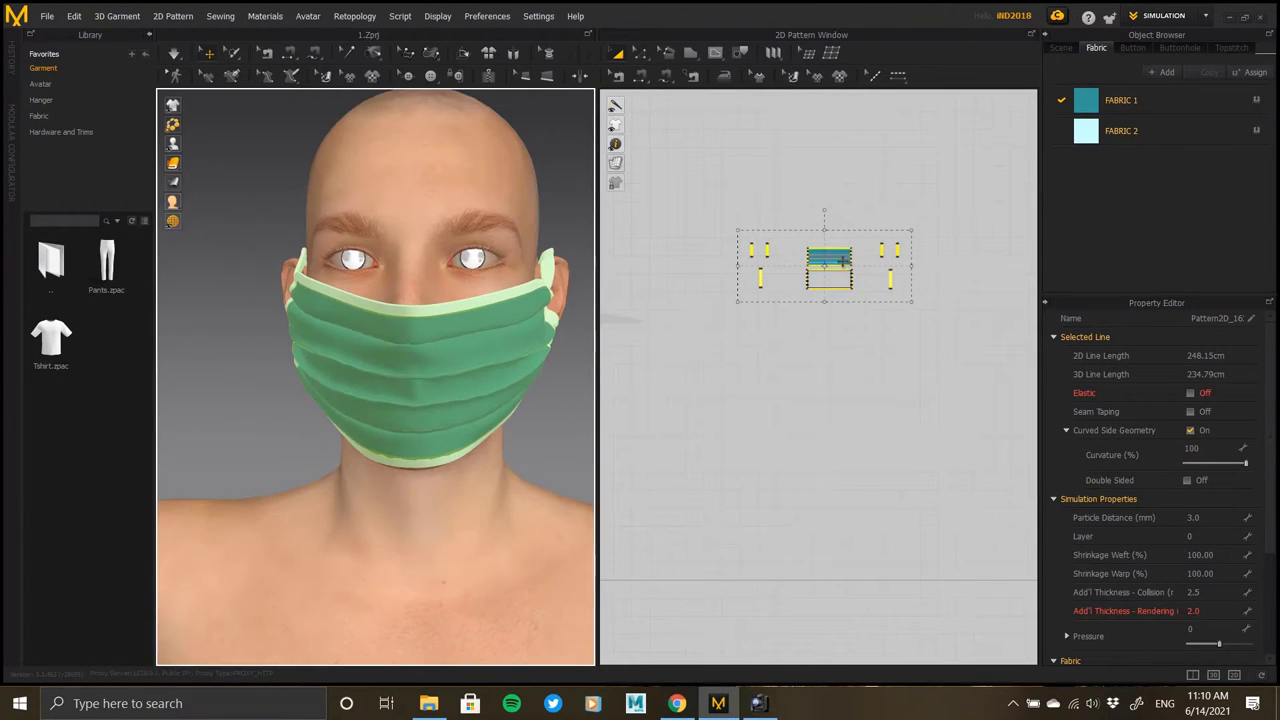
pyautogui.click(794, 343)
# Show the mask as a mesh to examine its topology over the face, and restore the textured display.
pyautogui.scroll(1, 380, 320)
pyautogui.click(246, 163)
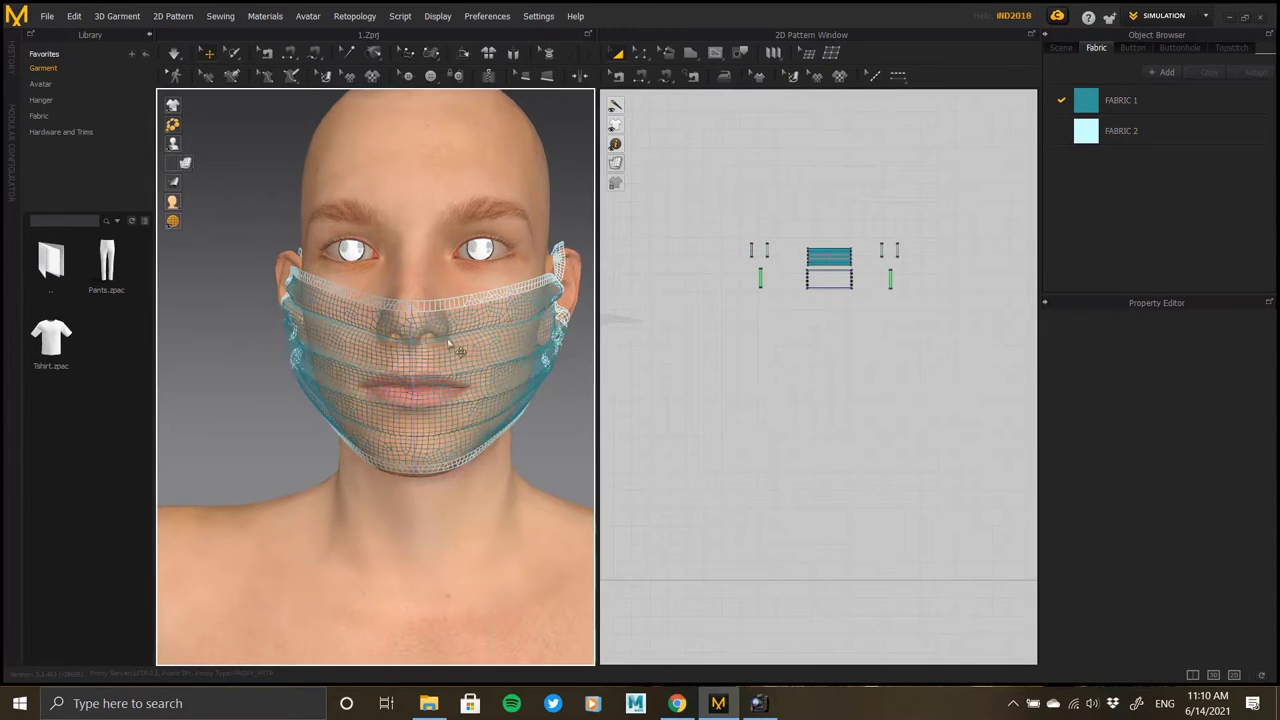
pyautogui.scroll(5, 457, 352)
pyautogui.moveTo(457, 352); pyautogui.dragTo(573, 341, button='right')
pyautogui.scroll(-4, 262, 341)
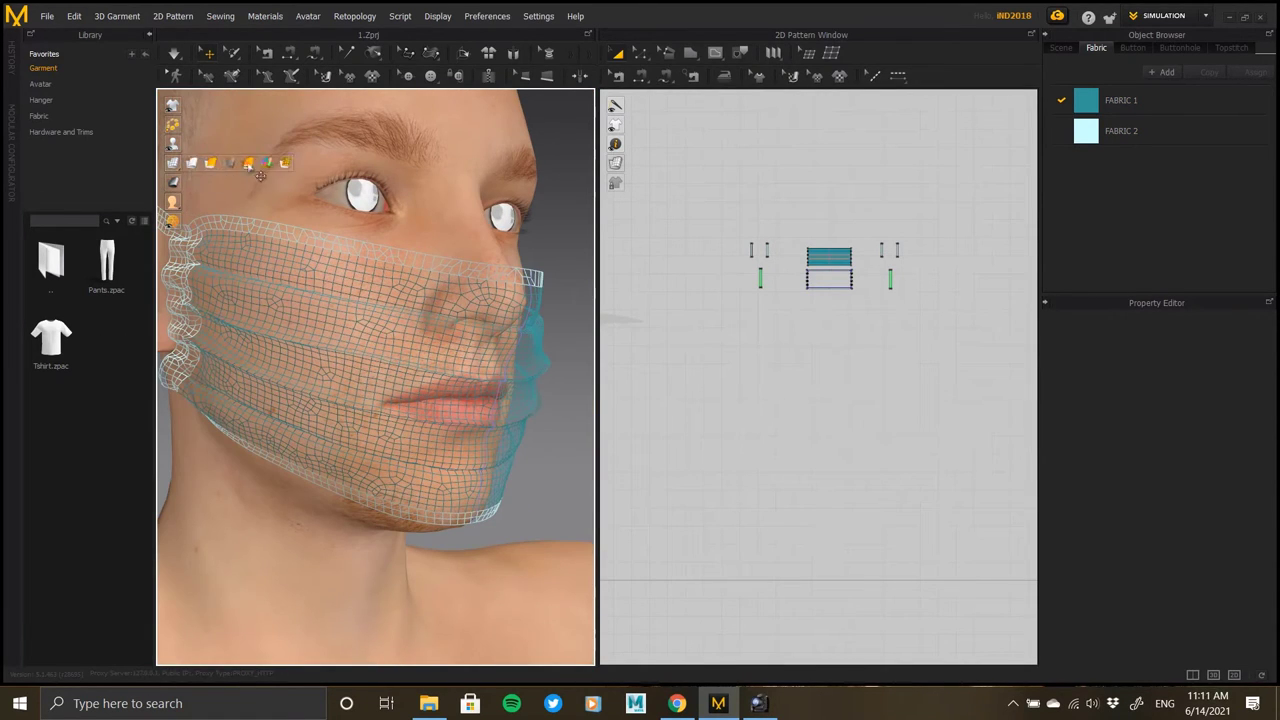
pyautogui.click(248, 166)
pyautogui.moveTo(391, 326)
pyautogui.mouseDown(button='right')
pyautogui.moveTo(237, 337)
pyautogui.moveTo(395, 336)
pyautogui.mouseUp(button='right')
pyautogui.scroll(-3, 395, 336)
# Select all of the mask's pattern pieces and start an OBJ (Selected) export.
pyautogui.moveTo(803, 379); pyautogui.dragTo(876, 362)
pyautogui.moveTo(764, 249); pyautogui.dragTo(706, 296, button='middle')
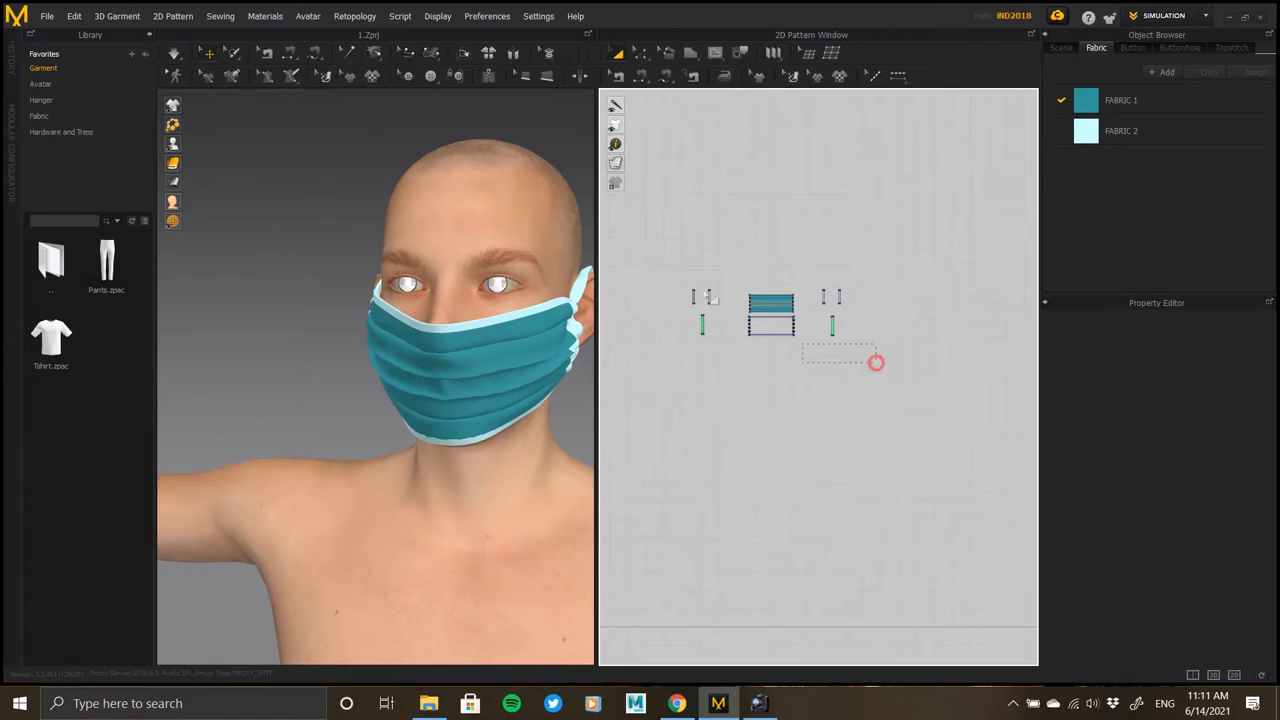
pyautogui.moveTo(706, 294); pyautogui.dragTo(682, 280)
pyautogui.click(47, 16)
pyautogui.moveTo(67, 110)
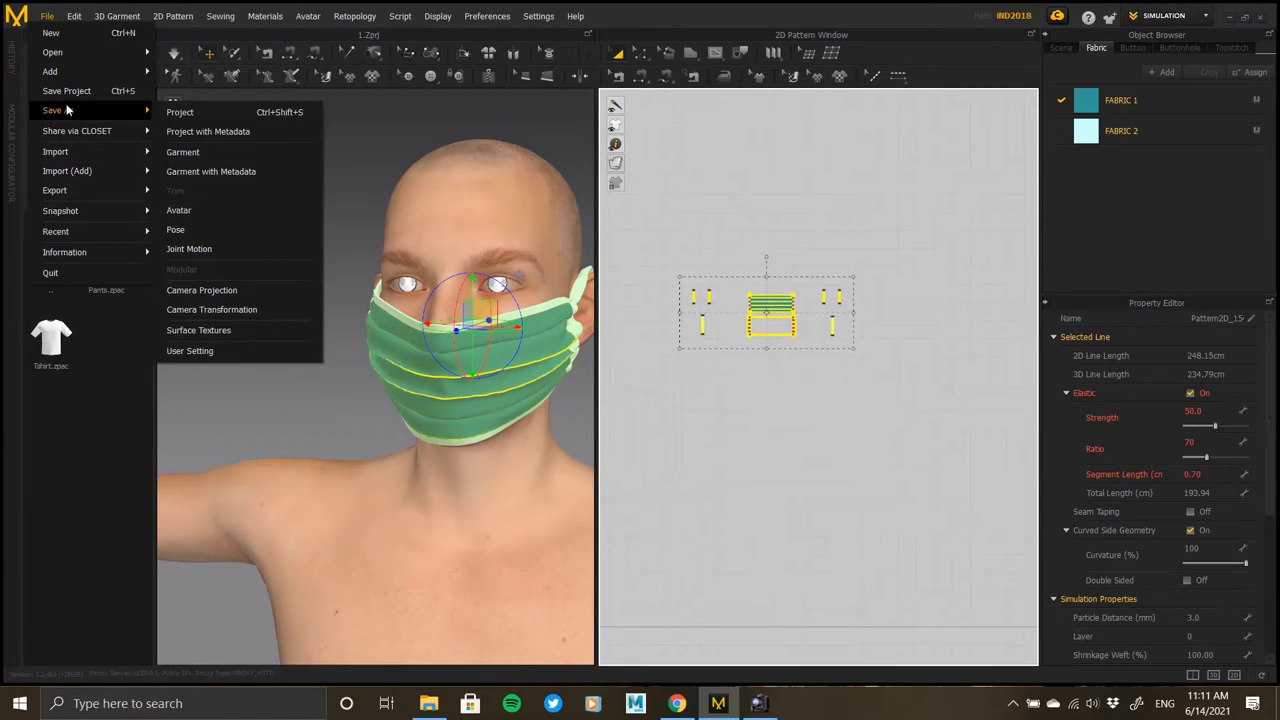
pyautogui.click(139, 193)
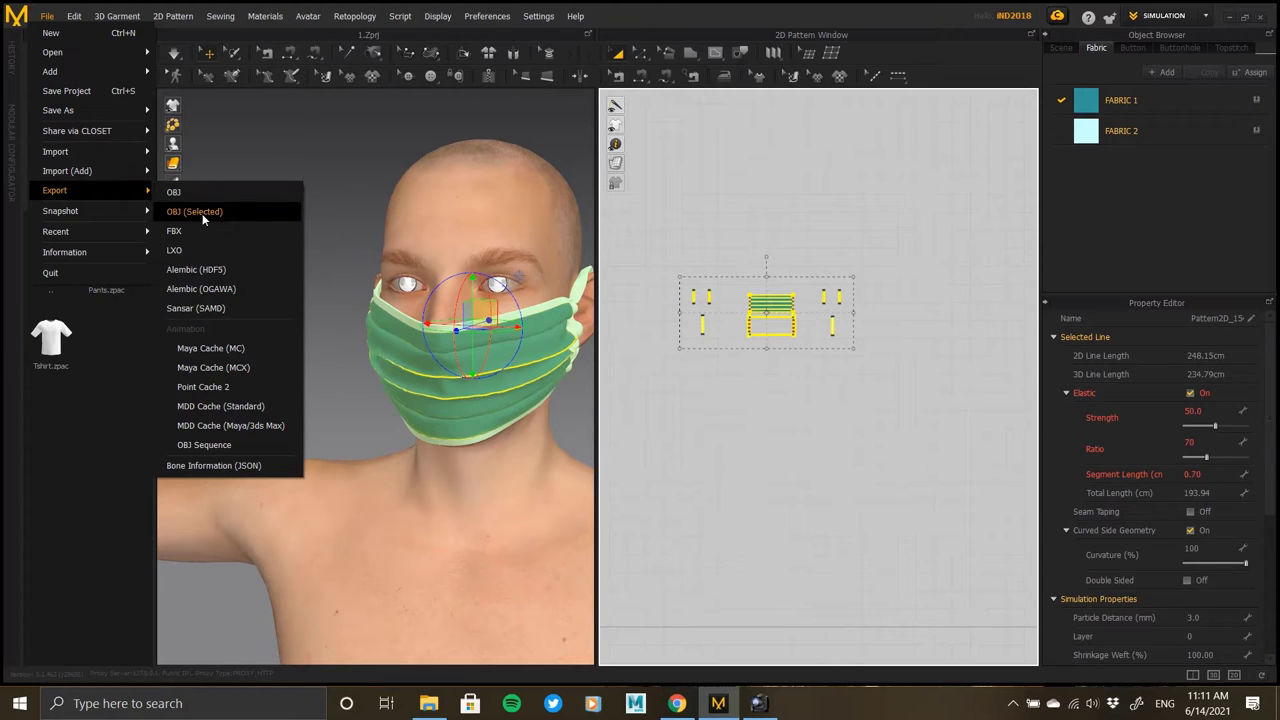
pyautogui.click(196, 213)
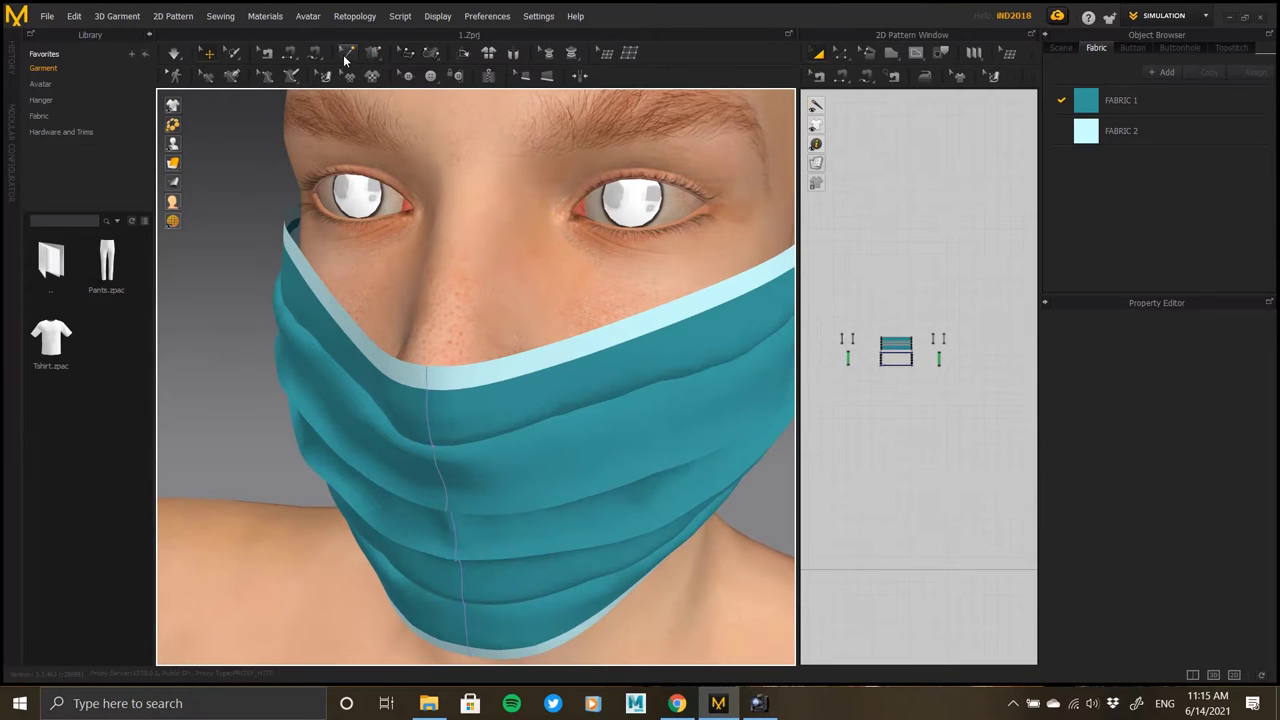
# Tack the mask's upper edge to the avatar's face close to each side of the nose.
pyautogui.click(375, 57)
pyautogui.moveTo(560, 363); pyautogui.dragTo(578, 359, button='right')
pyautogui.click(557, 347)
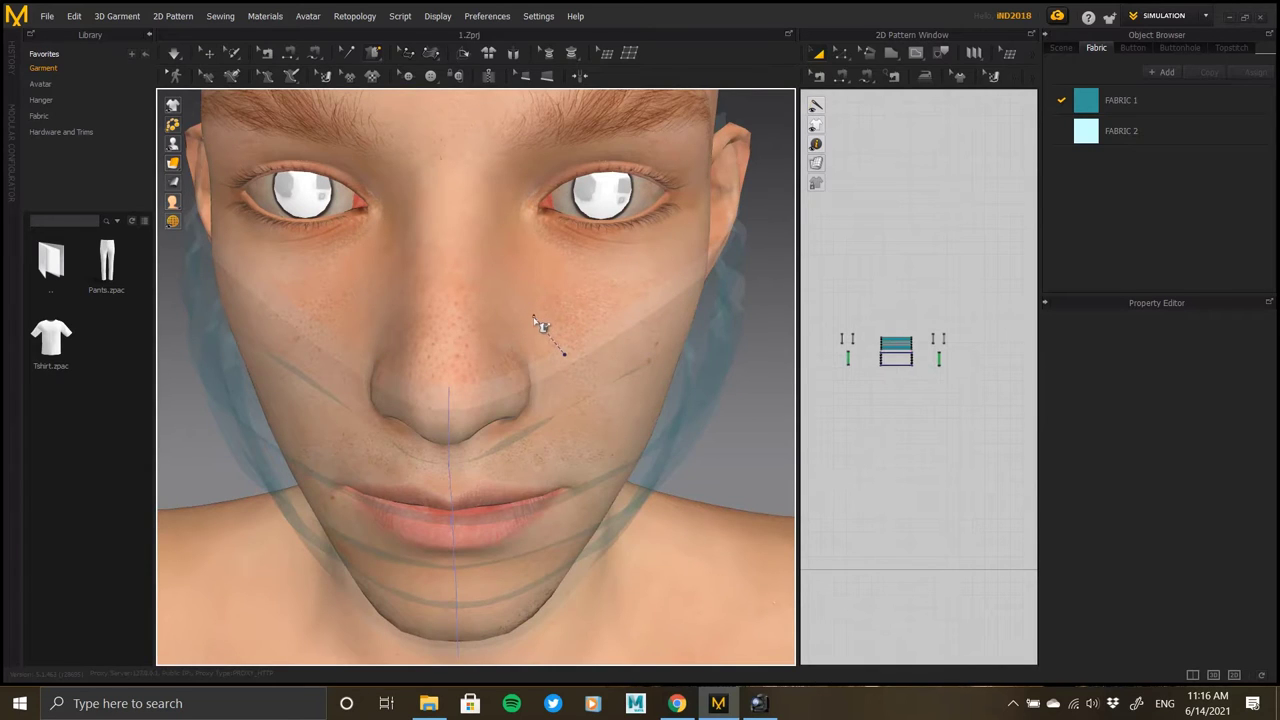
pyautogui.click(523, 366)
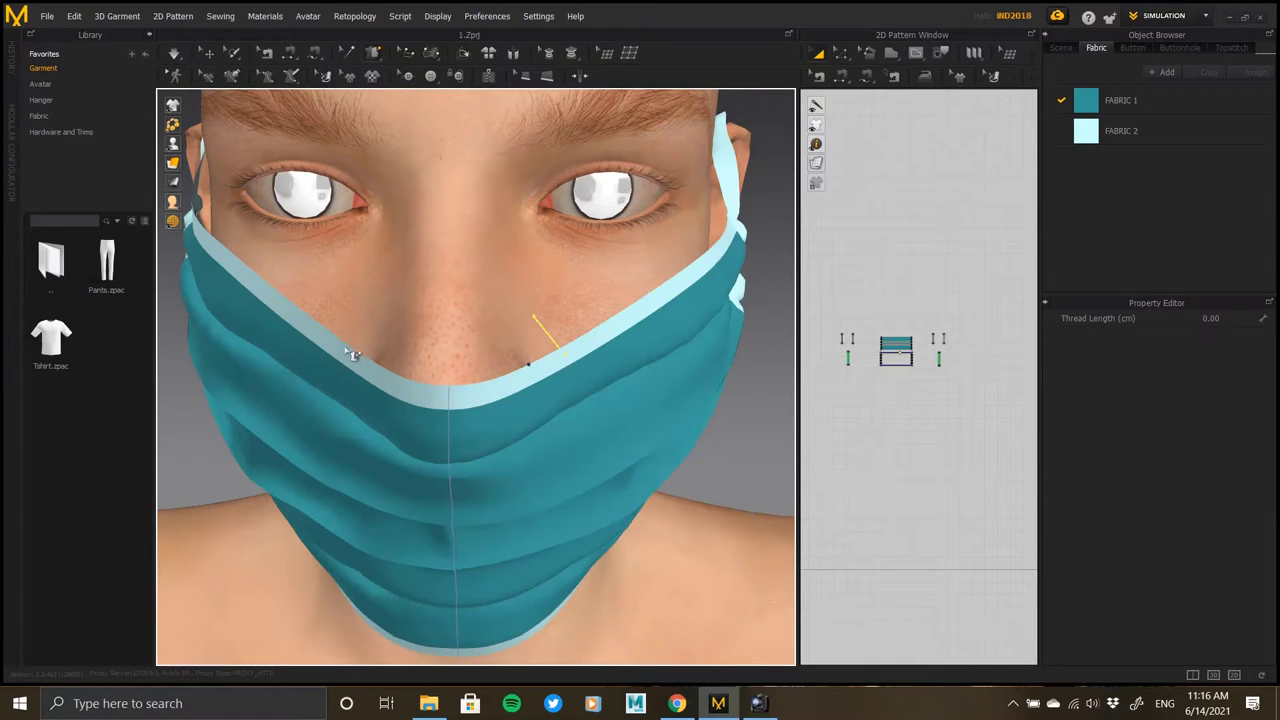
pyautogui.moveTo(333, 345); pyautogui.dragTo(367, 340, button='right')
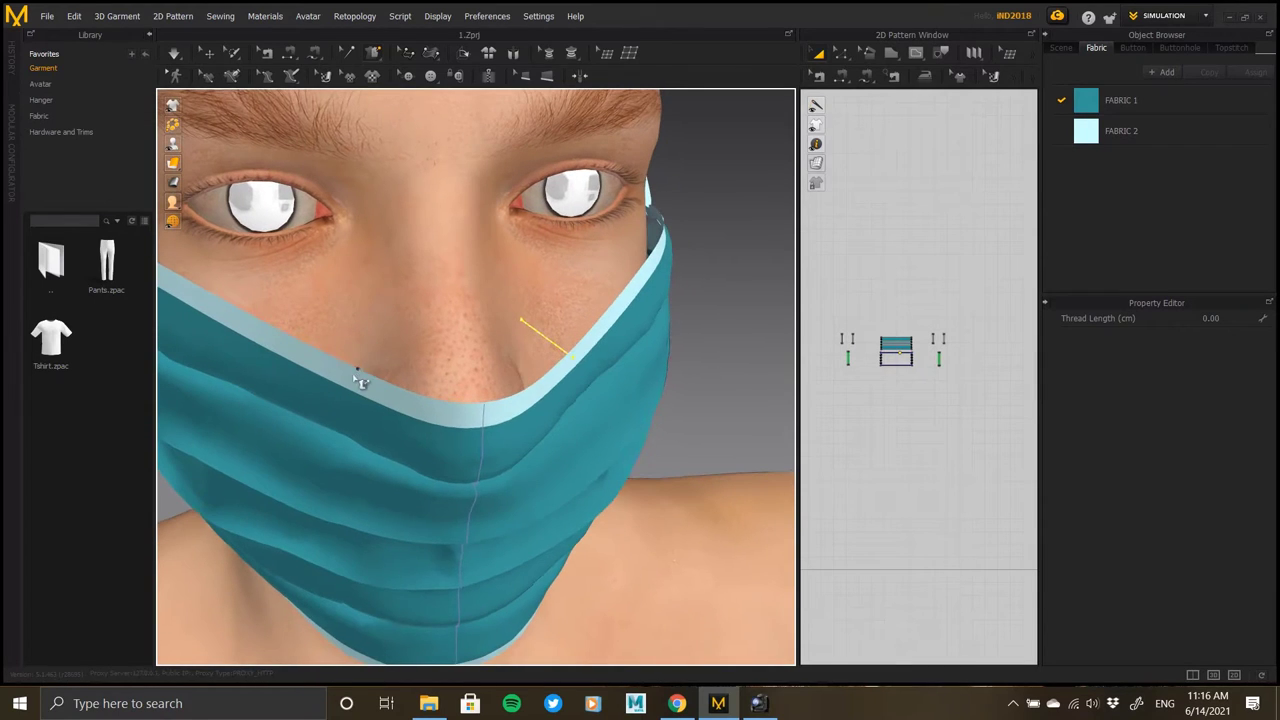
pyautogui.click(351, 374)
pyautogui.click(362, 326)
pyautogui.moveTo(503, 385); pyautogui.dragTo(466, 357, button='right')
pyautogui.scroll(-7, 466, 357)
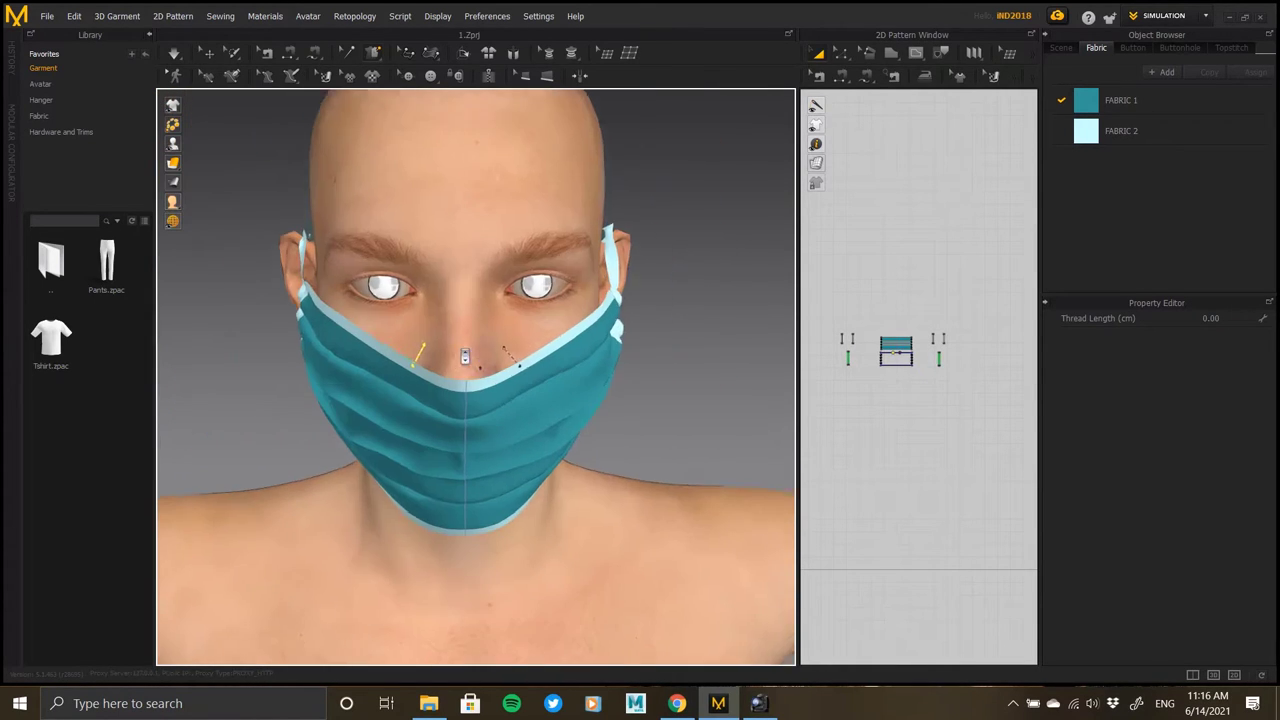
# Simulate the mask with the two nose tacks, examine the fit around the nose, and undo the attempt.
pyautogui.click(175, 54)
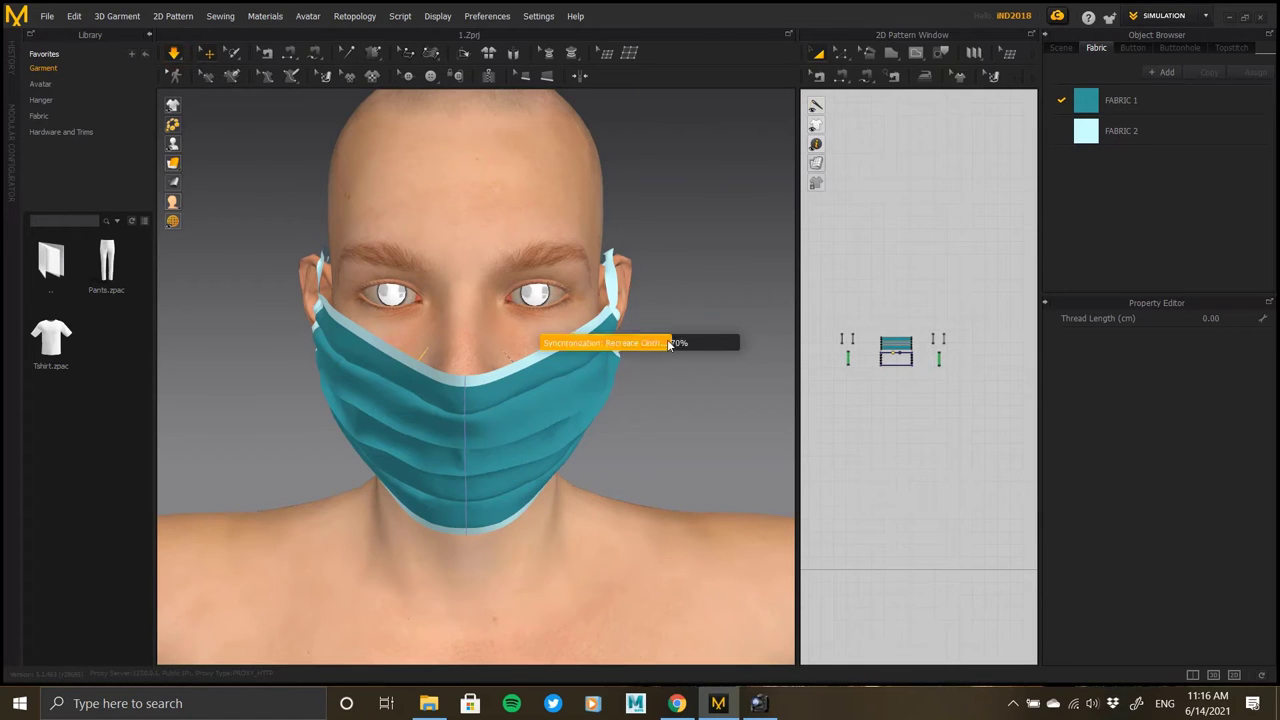
pyautogui.moveTo(458, 381); pyautogui.dragTo(529, 381, button='right')
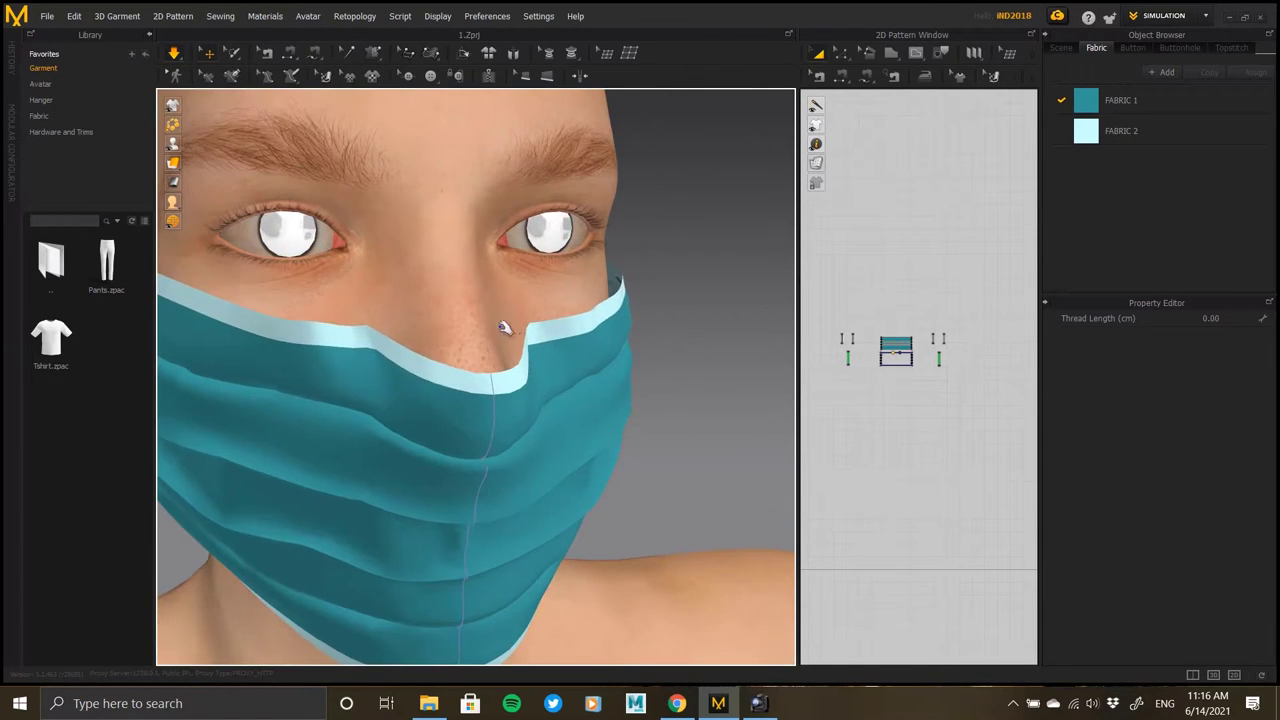
pyautogui.moveTo(505, 328); pyautogui.dragTo(538, 386, button='right')
pyautogui.scroll(-3, 514, 400)
pyautogui.scroll(3, 538, 386)
pyautogui.hotkey('ctrl', 'z')
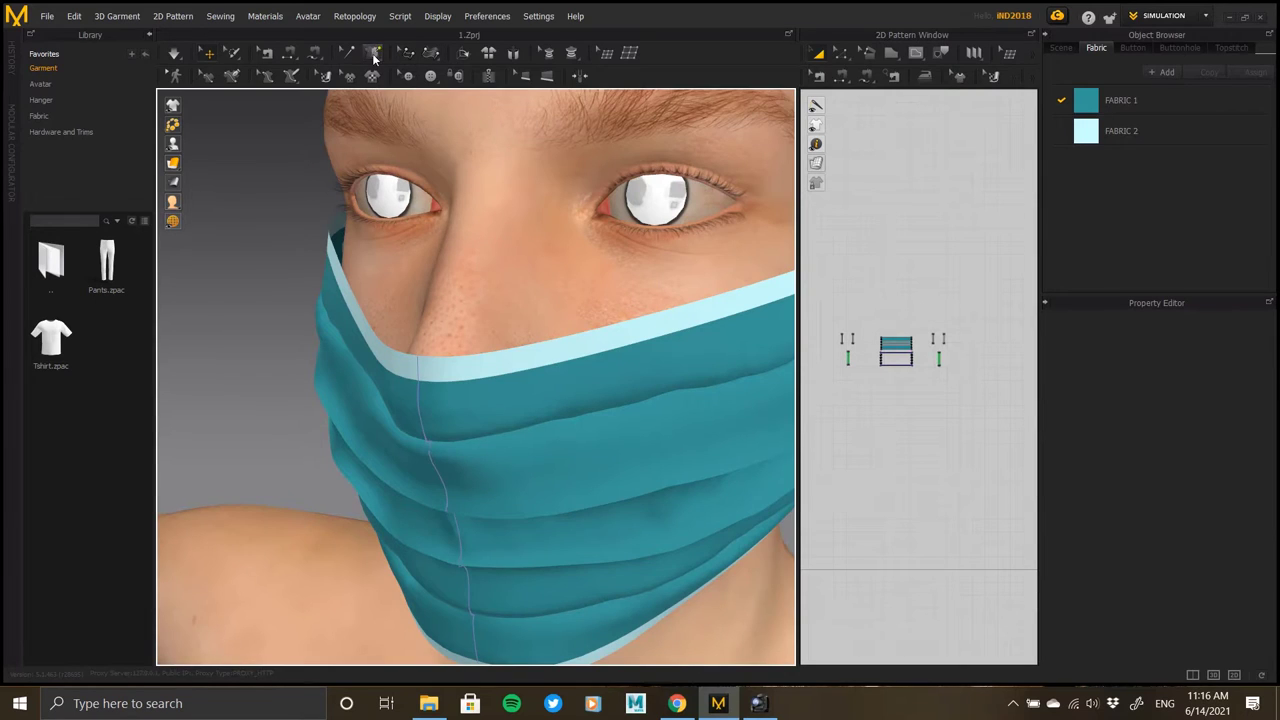
# Tack the mask's upper edge to the avatar's cheeks on both sides, farther out from the nose.
pyautogui.moveTo(588, 357); pyautogui.dragTo(625, 372, button='right')
pyautogui.click(606, 330)
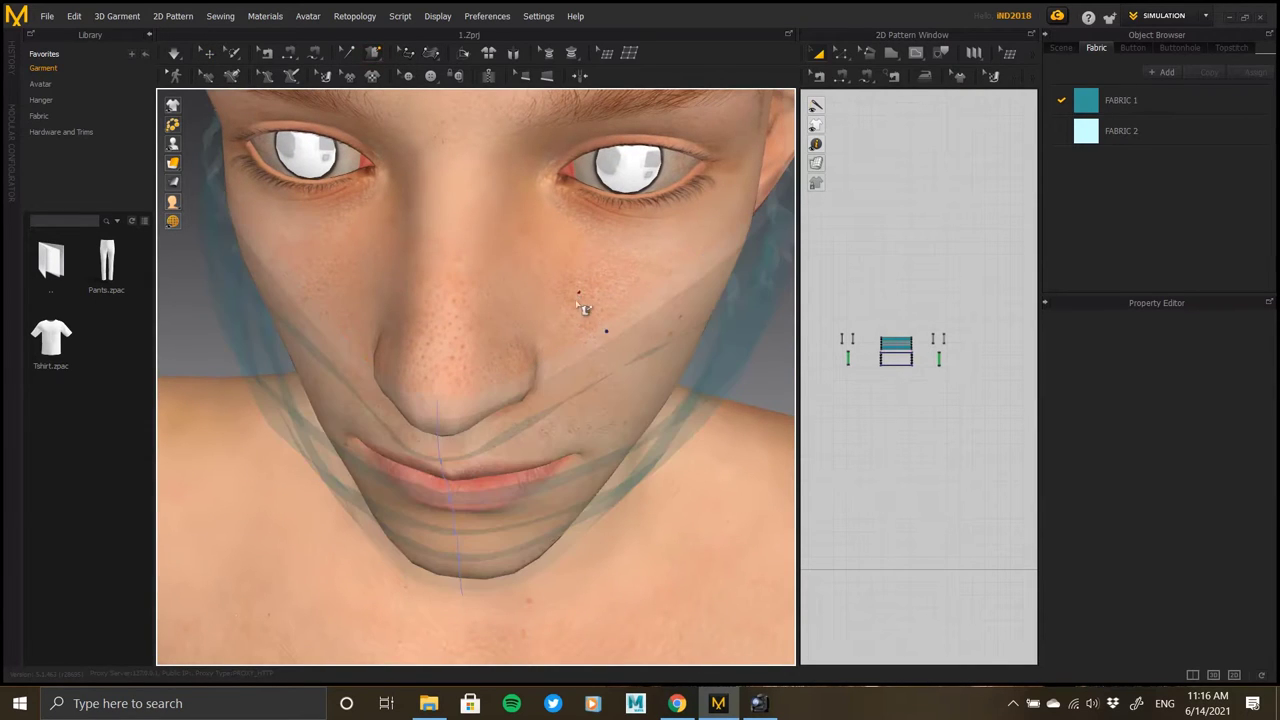
pyautogui.click(577, 300)
pyautogui.moveTo(331, 324); pyautogui.dragTo(284, 338, button='right')
pyautogui.click(270, 343)
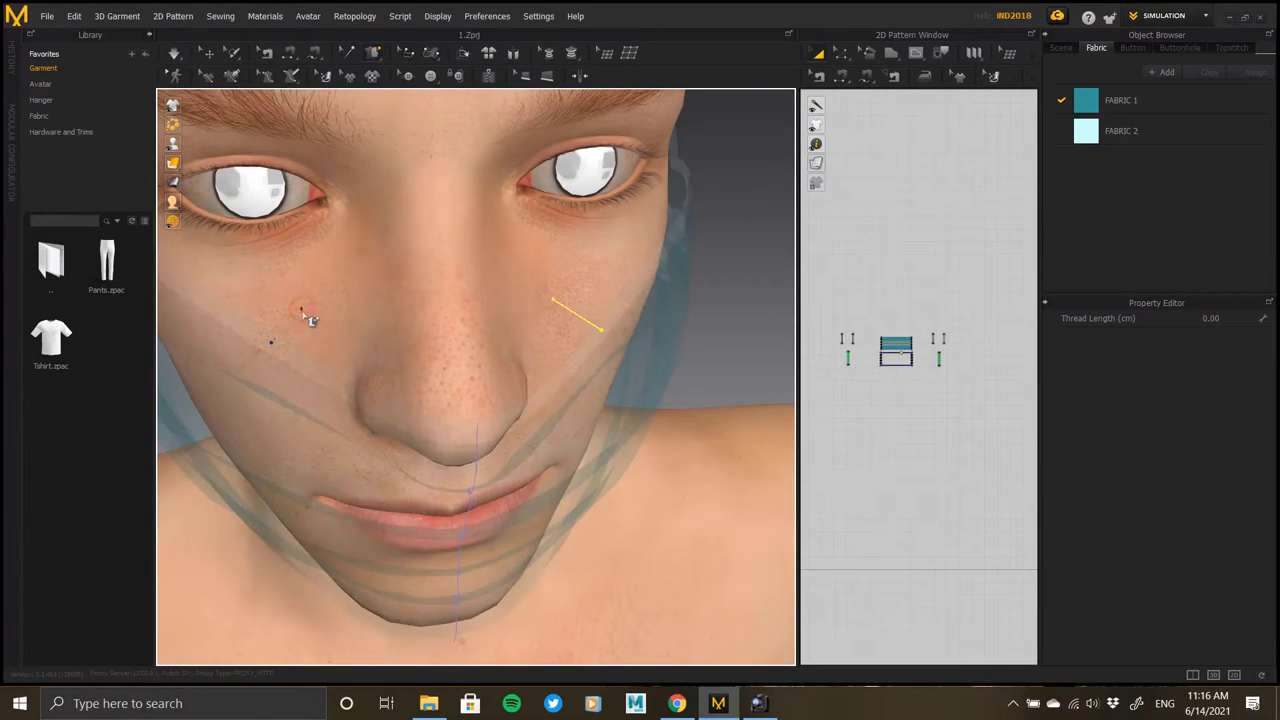
pyautogui.click(302, 310)
# Simulate the tacked mask so its upper edge wraps around the nose, stop the simulation and check the ear strap.
pyautogui.press('space')
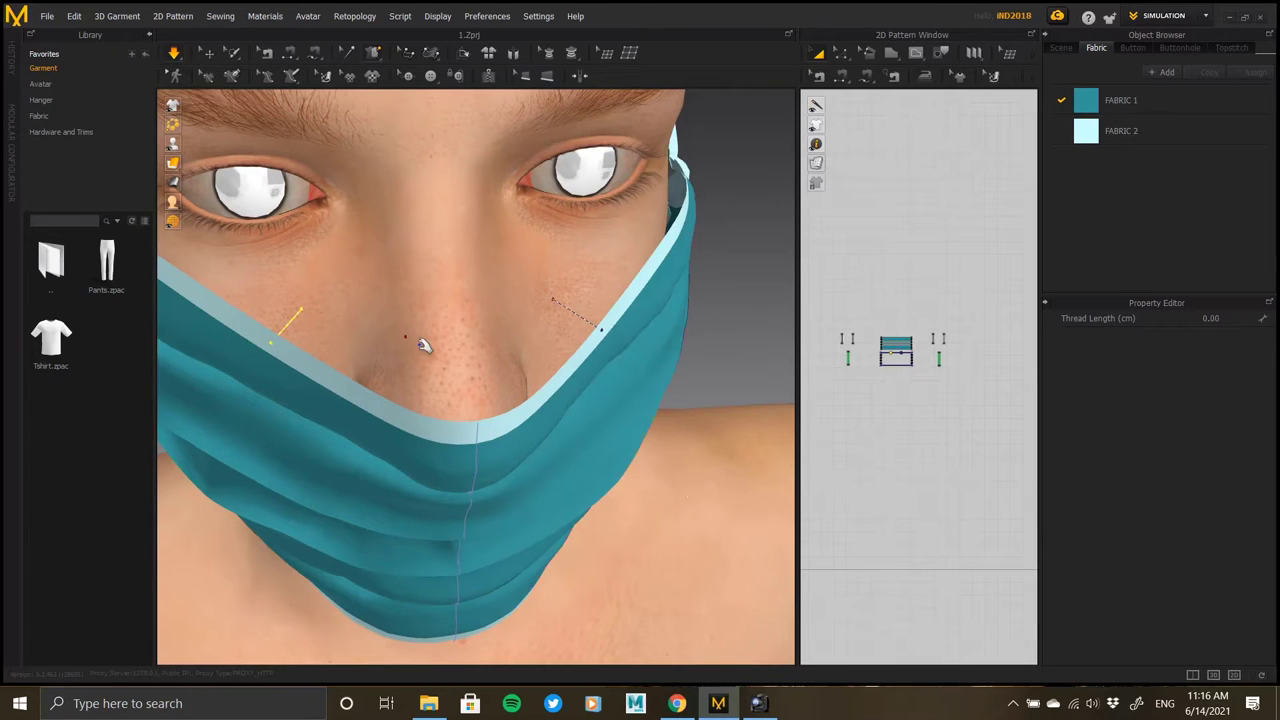
pyautogui.moveTo(440, 343); pyautogui.dragTo(592, 382, button='right')
pyautogui.click(174, 53)
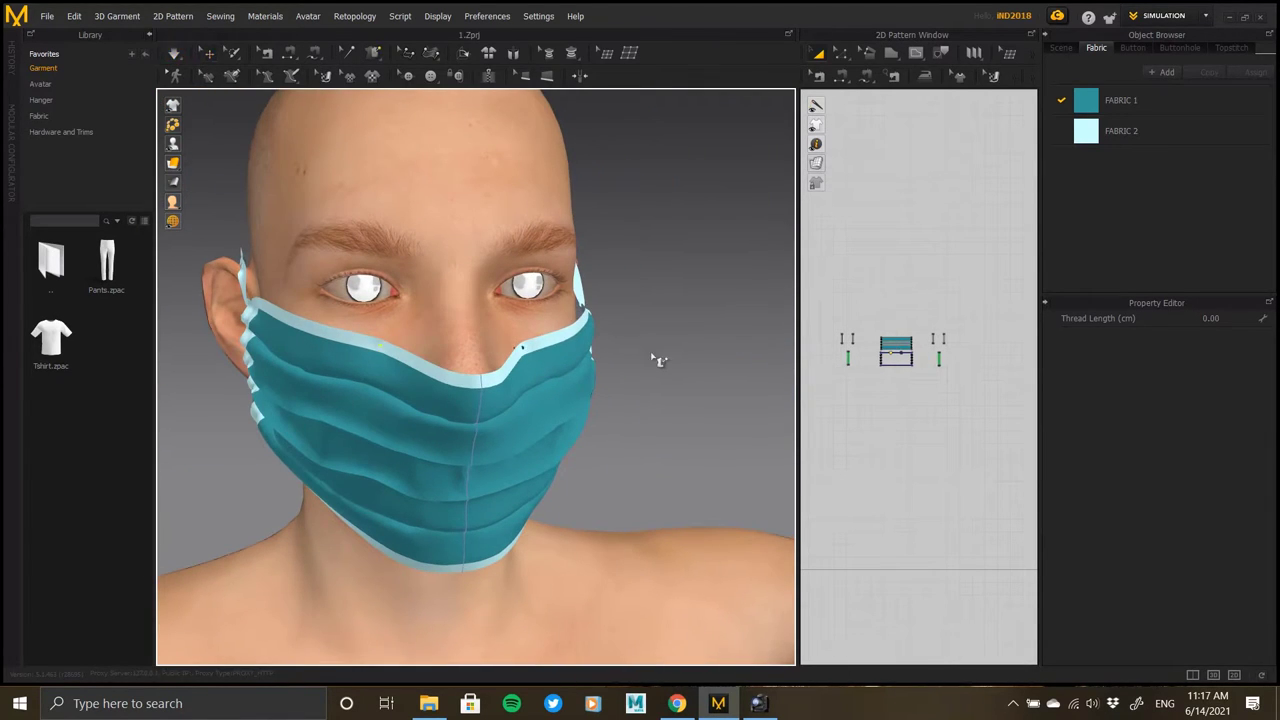
pyautogui.moveTo(357, 310); pyautogui.dragTo(464, 360, button='right')
pyautogui.scroll(5, 466, 371)
pyautogui.moveTo(450, 345); pyautogui.dragTo(506, 369, button='middle')
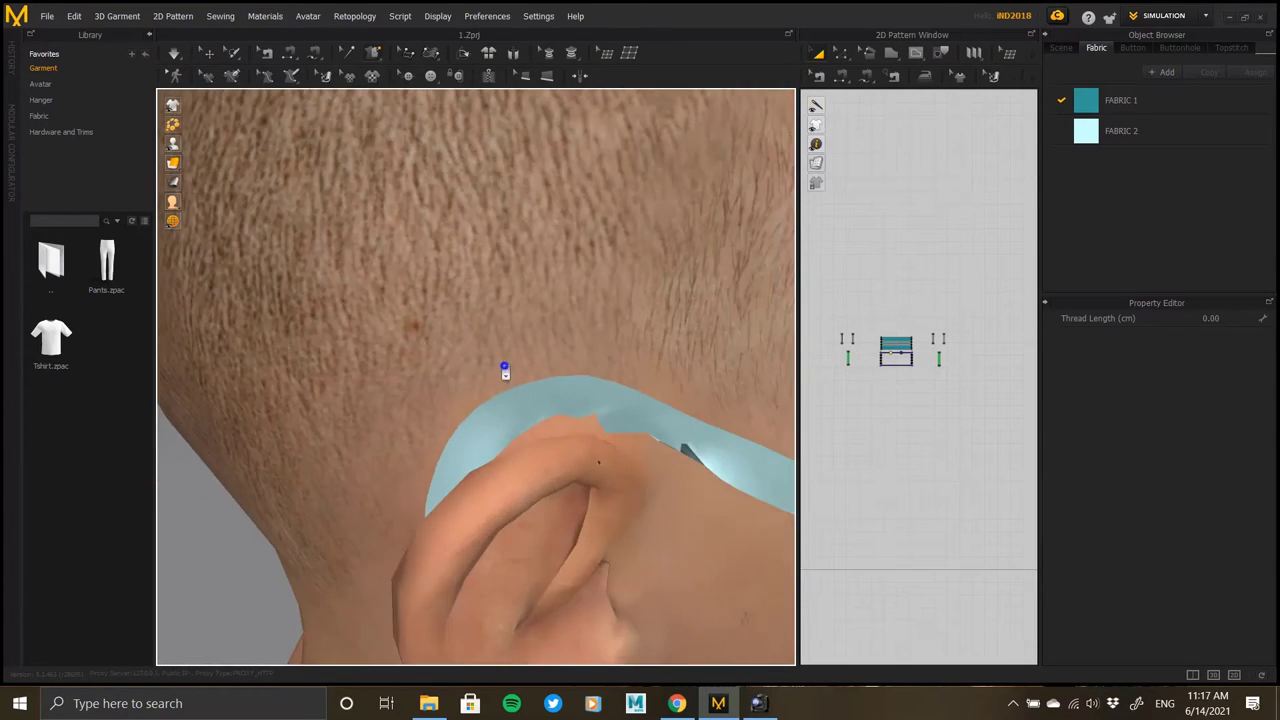
pyautogui.scroll(-7, 506, 369)
pyautogui.moveTo(506, 369); pyautogui.dragTo(187, 224, button='right')
pyautogui.moveTo(489, 297); pyautogui.dragTo(643, 312, button='right')
# Select all pattern pieces of the tacked mask and start exporting them with OBJ (Selected).
pyautogui.moveTo(833, 298); pyautogui.dragTo(978, 408)
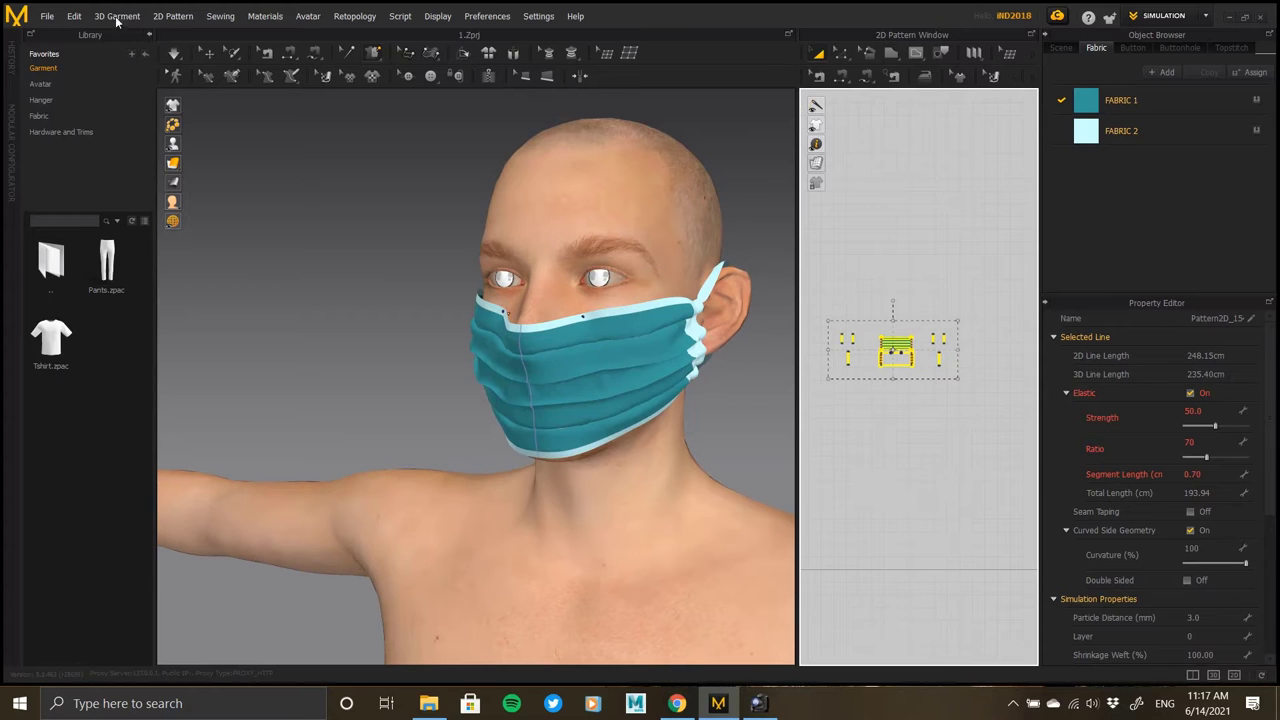
pyautogui.click(47, 16)
pyautogui.moveTo(105, 190)
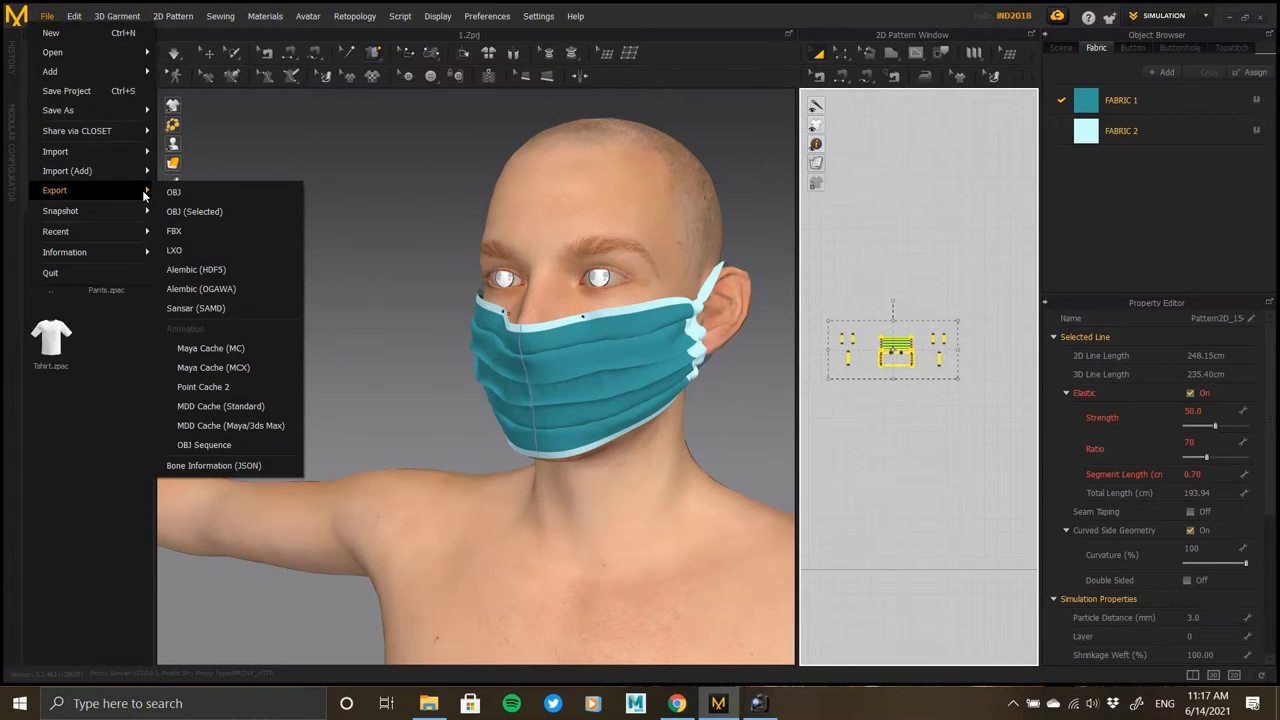
pyautogui.click(194, 212)
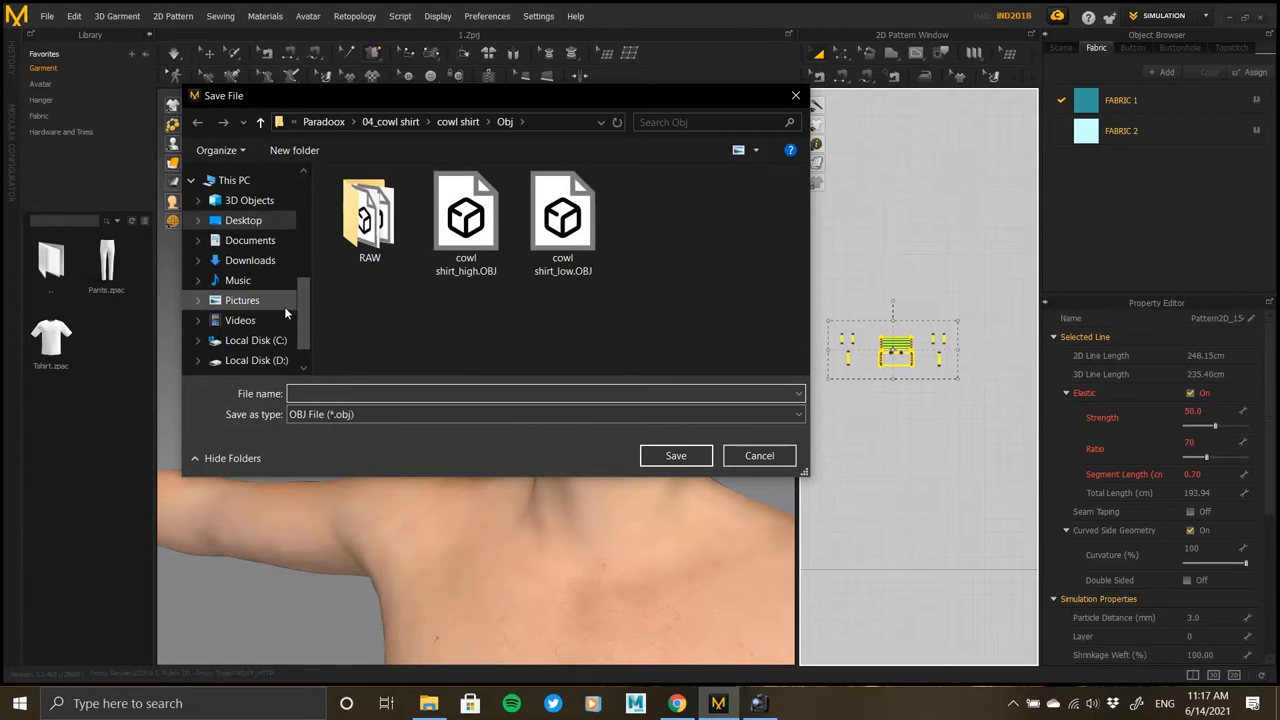
# Save the selected patterns as an OBJ file named 01 in the Mask folder on the Desktop.
pyautogui.scroll(5, 280, 250)
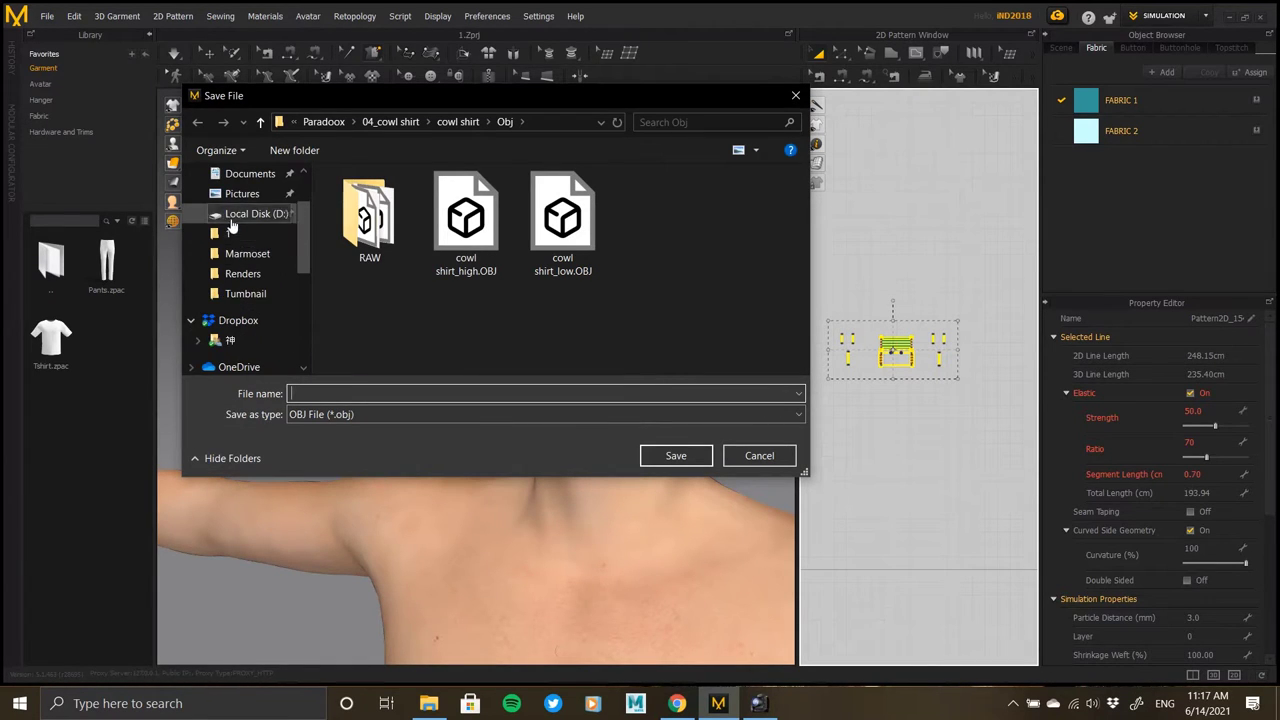
pyautogui.click(246, 210)
pyautogui.click(493, 250)
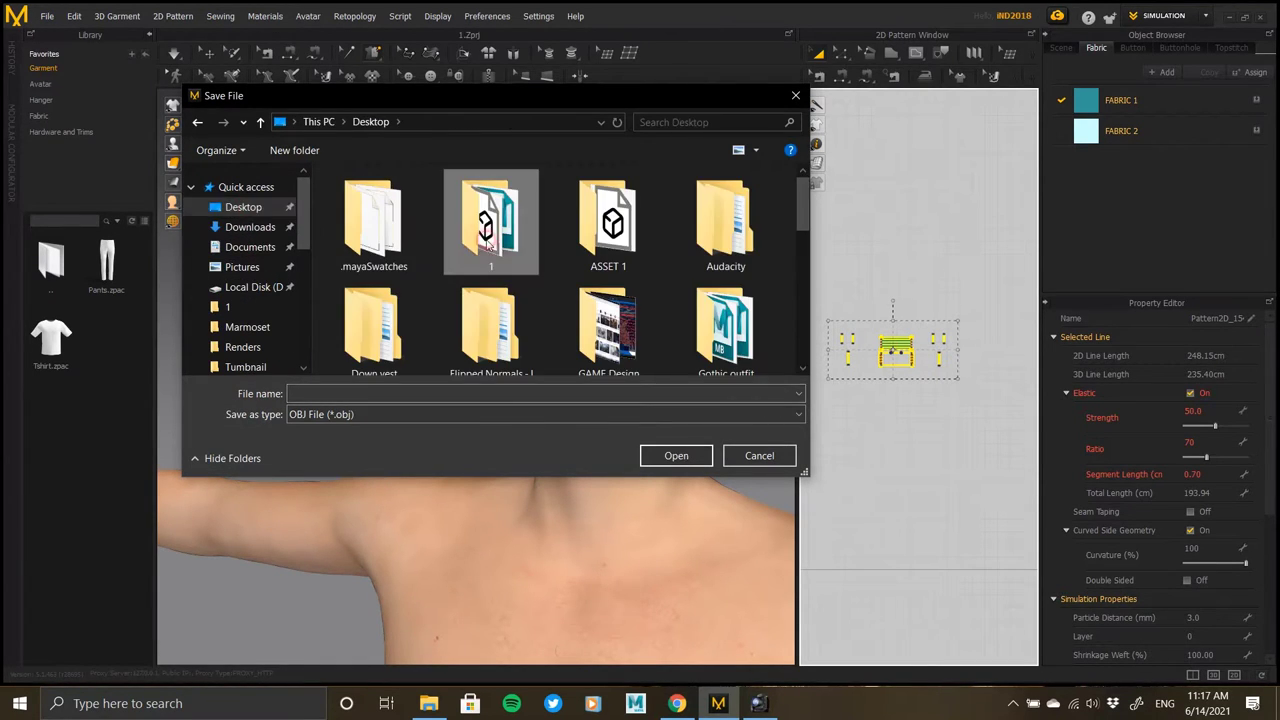
pyautogui.press('m')
pyautogui.doubleClick(503, 228)
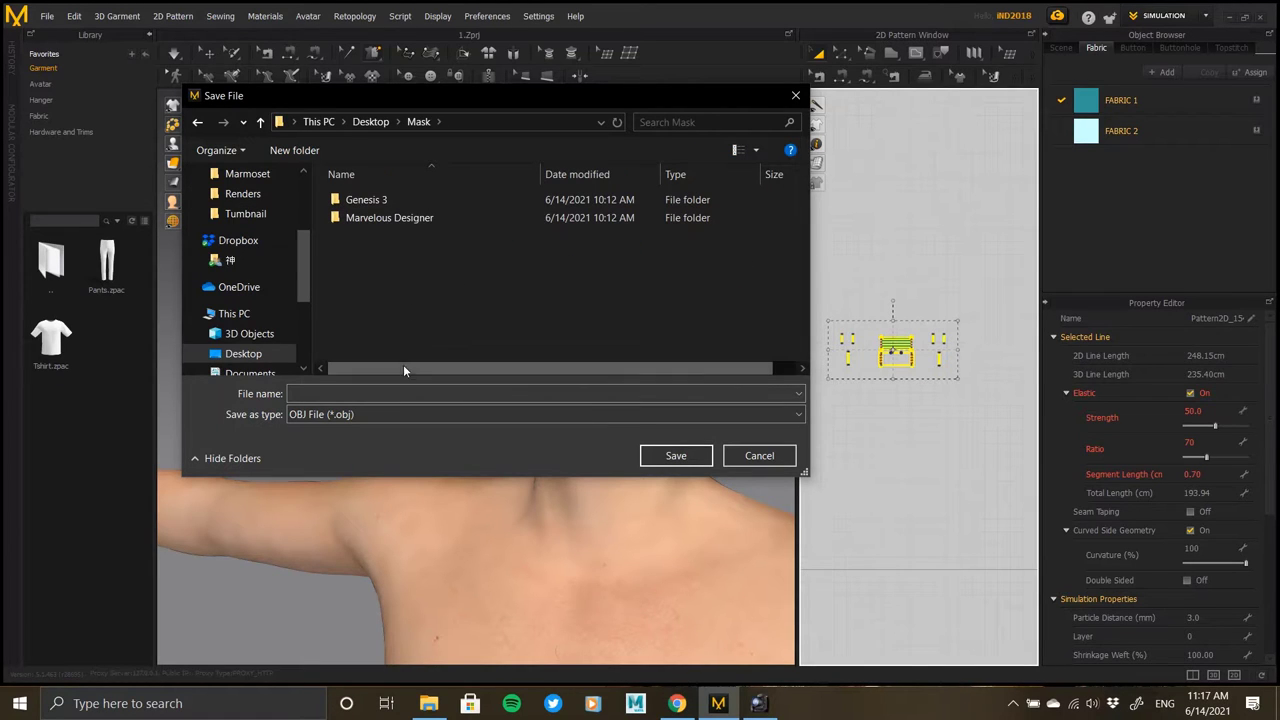
pyautogui.click(372, 392)
pyautogui.write('01')
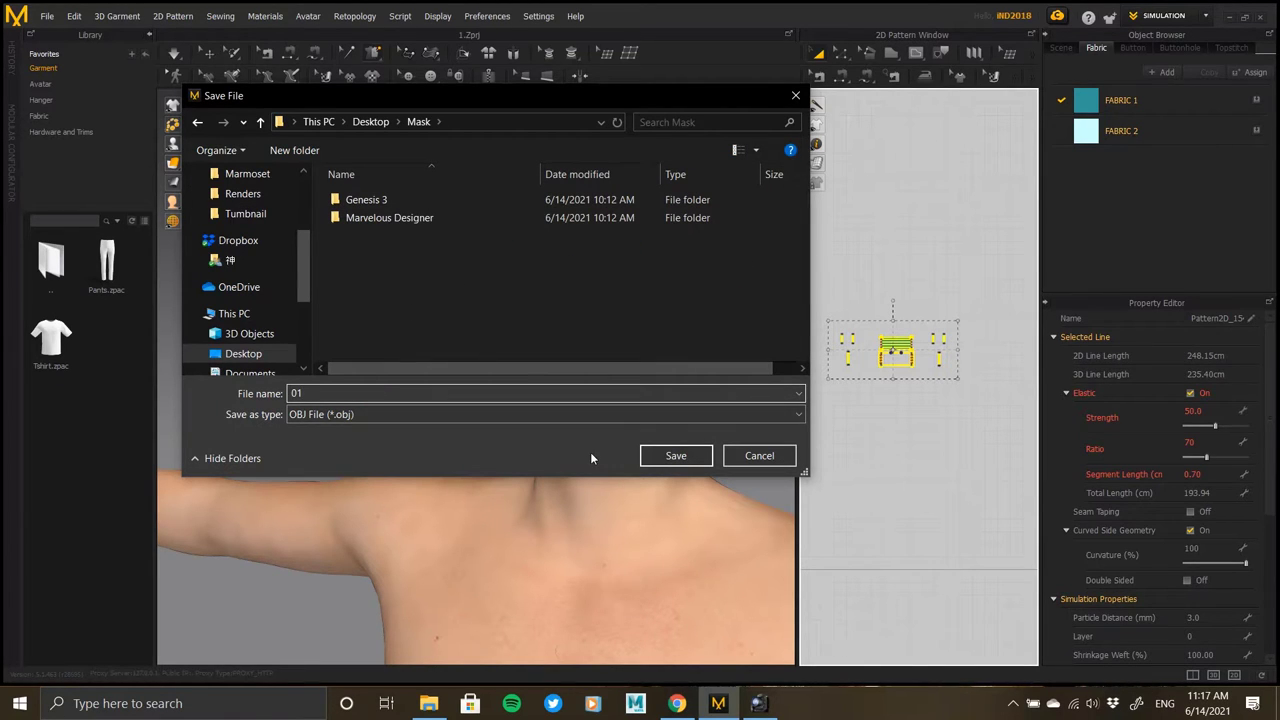
pyautogui.click(314, 420)
pyautogui.click(318, 411)
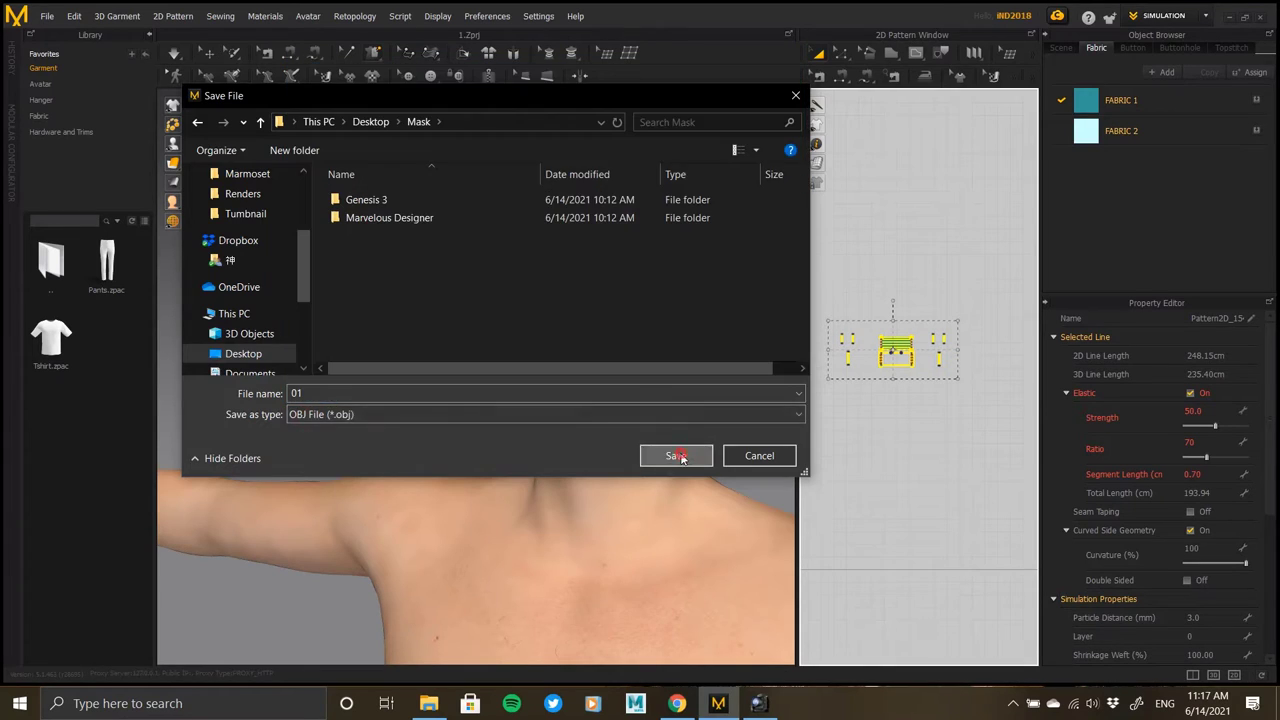
pyautogui.click(676, 455)
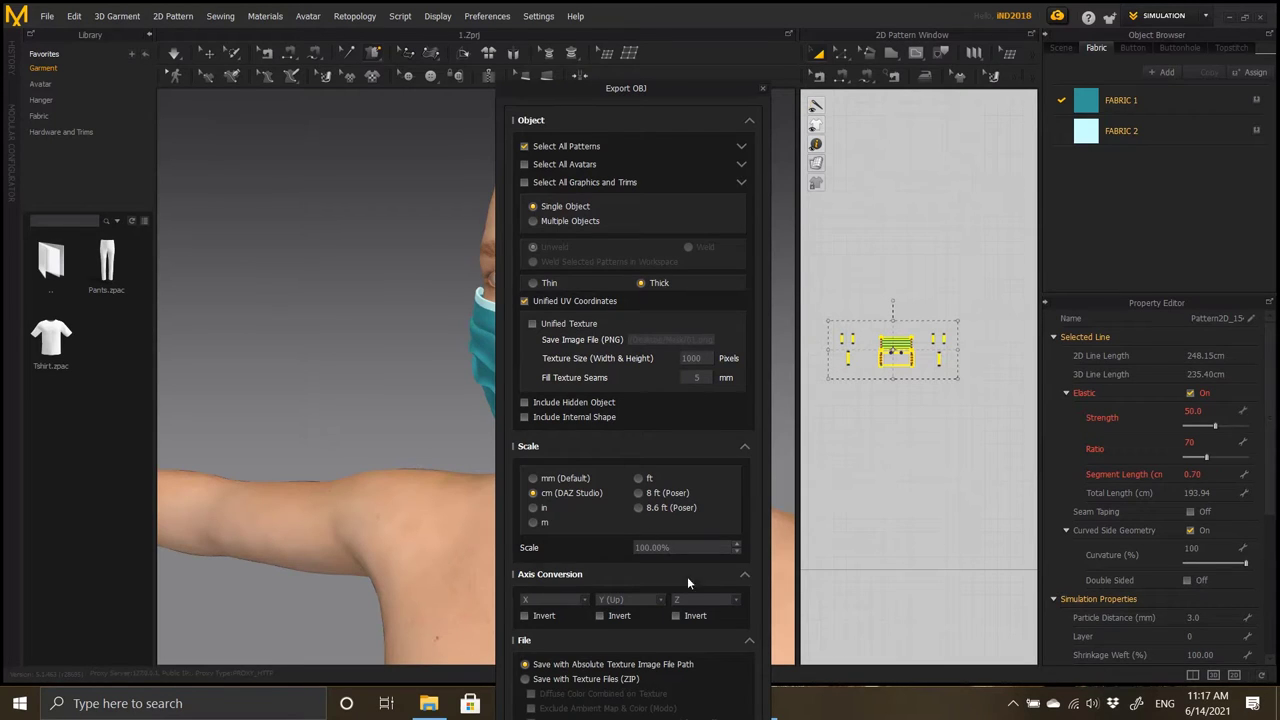
# Export all patterns as a single, thick object with unified UV coordinates at cm (DAZ Studio) scale.
pyautogui.click(745, 575)
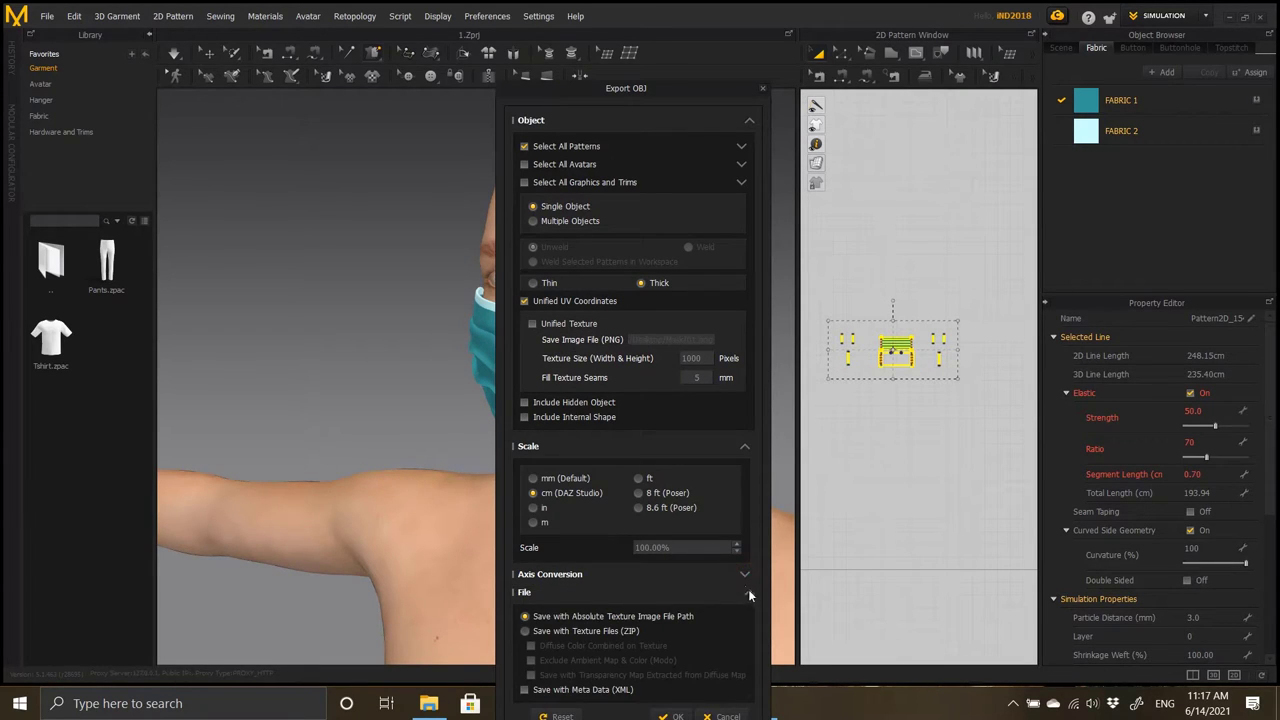
pyautogui.click(748, 590)
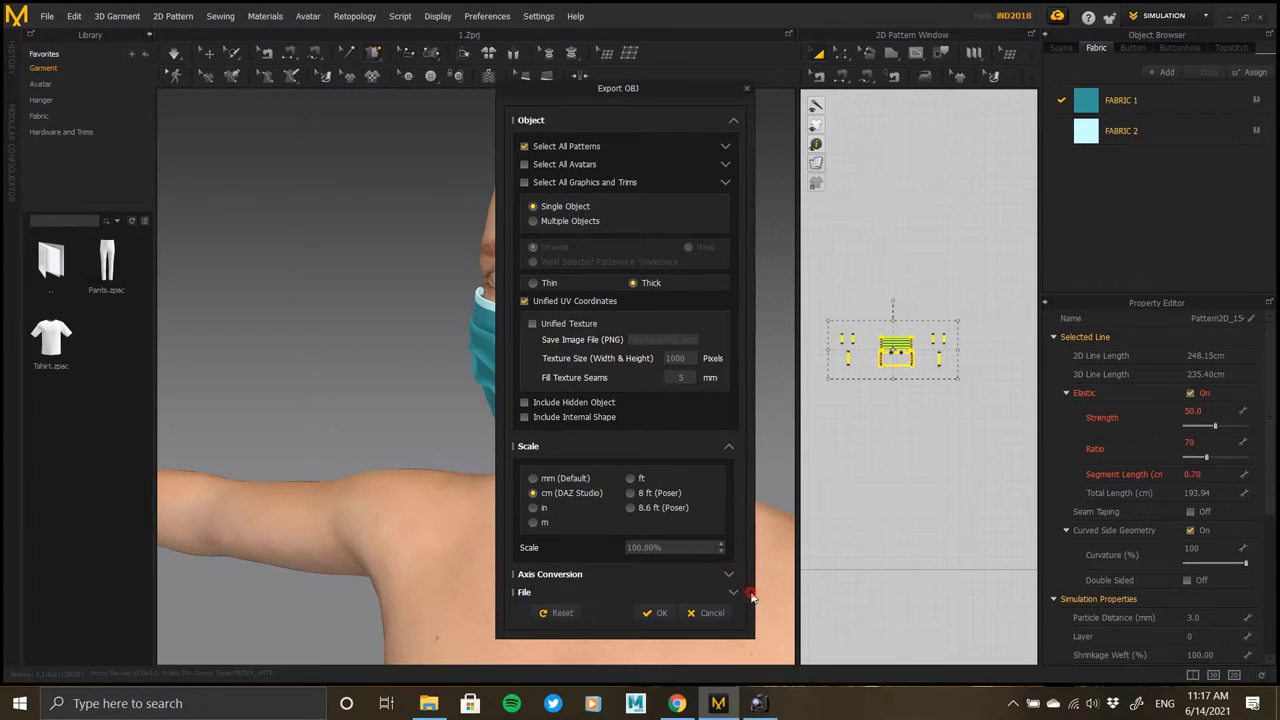
pyautogui.click(660, 615)
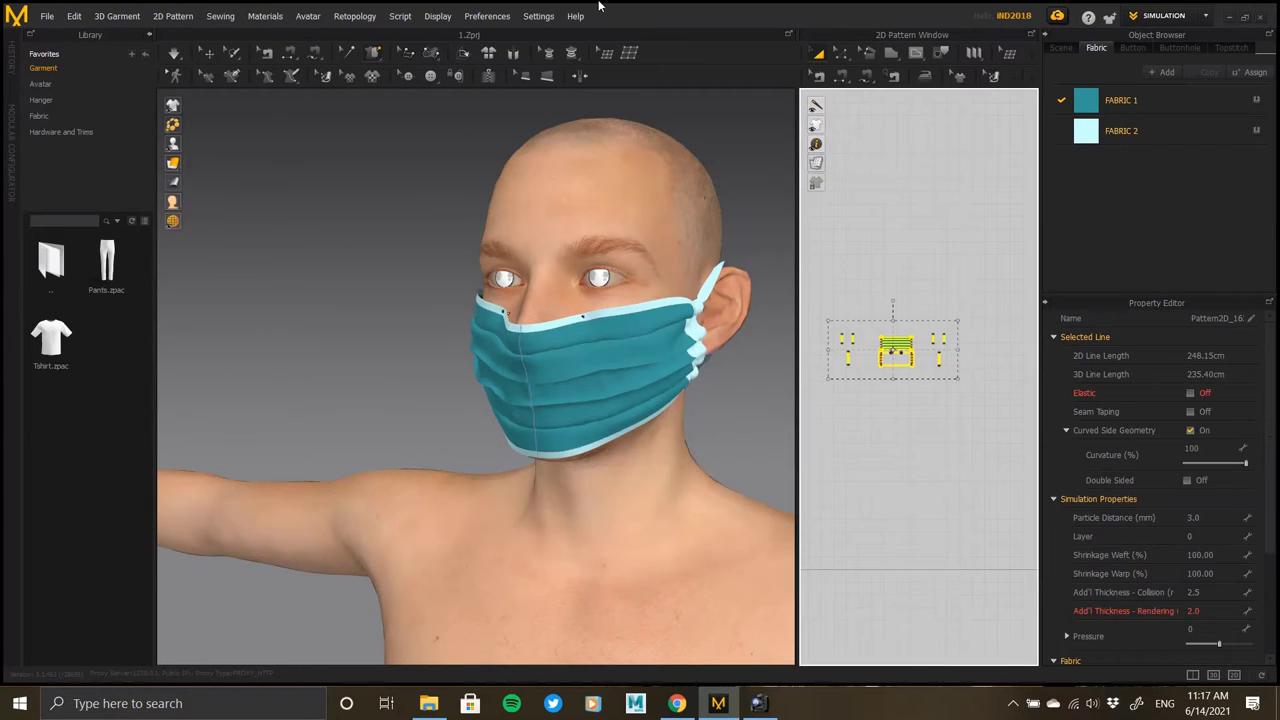
pyautogui.moveTo(612, 6)
pyautogui.click(717, 10)
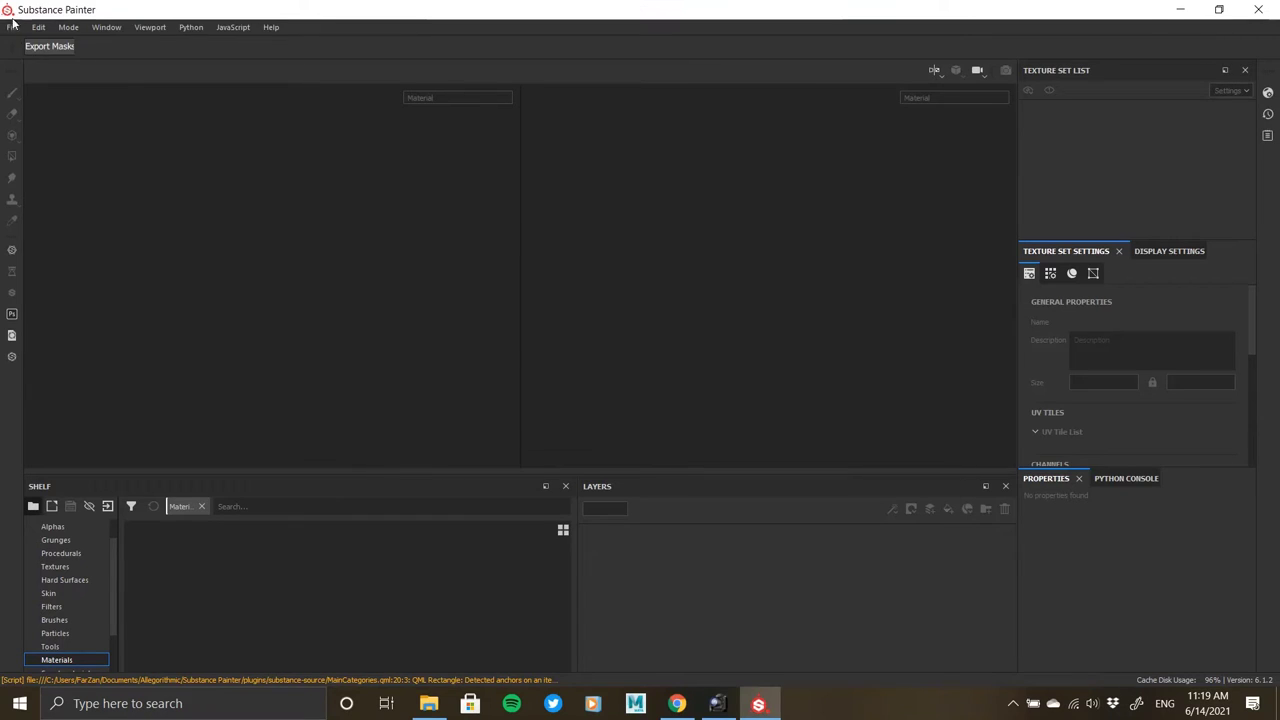
# Create a Substance Painter project from 01.obj in the Mask folder, with 4096 resolution, DirectX normals and a texture set per UDIM tile.
pyautogui.click(12, 27)
pyautogui.click(12, 27)
pyautogui.click(13, 27)
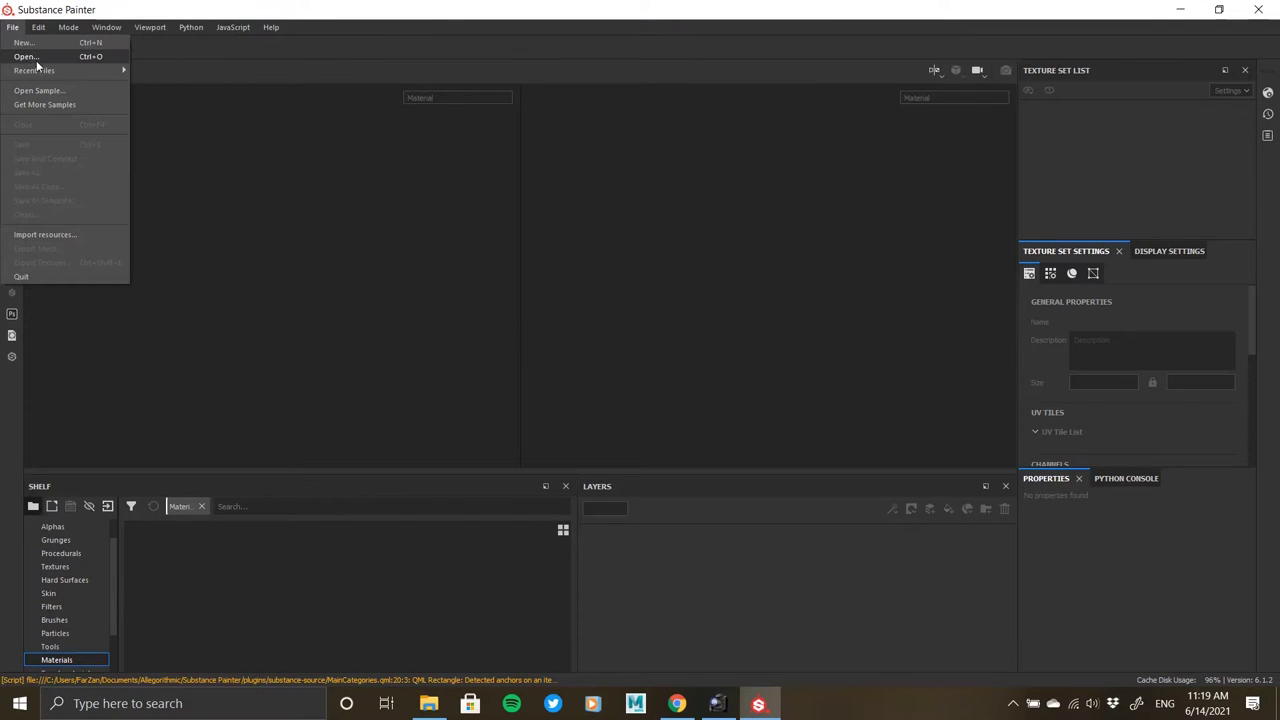
pyautogui.click(23, 42)
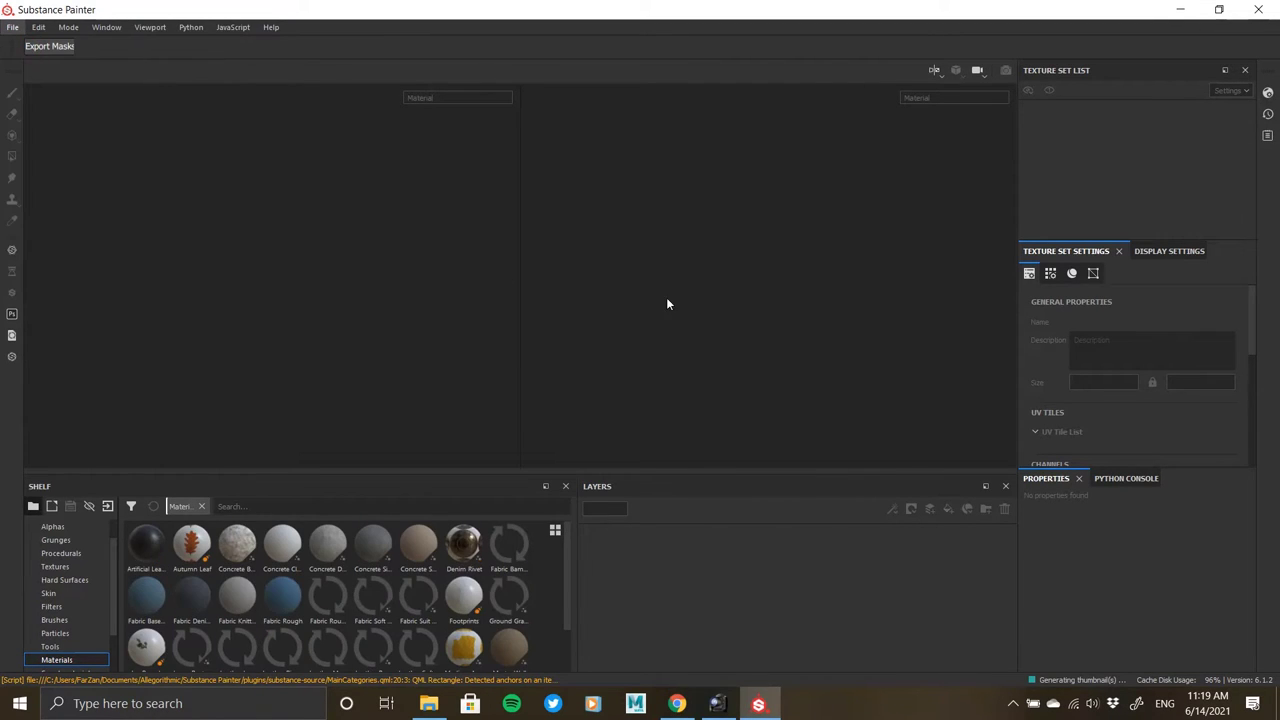
pyautogui.click(776, 200)
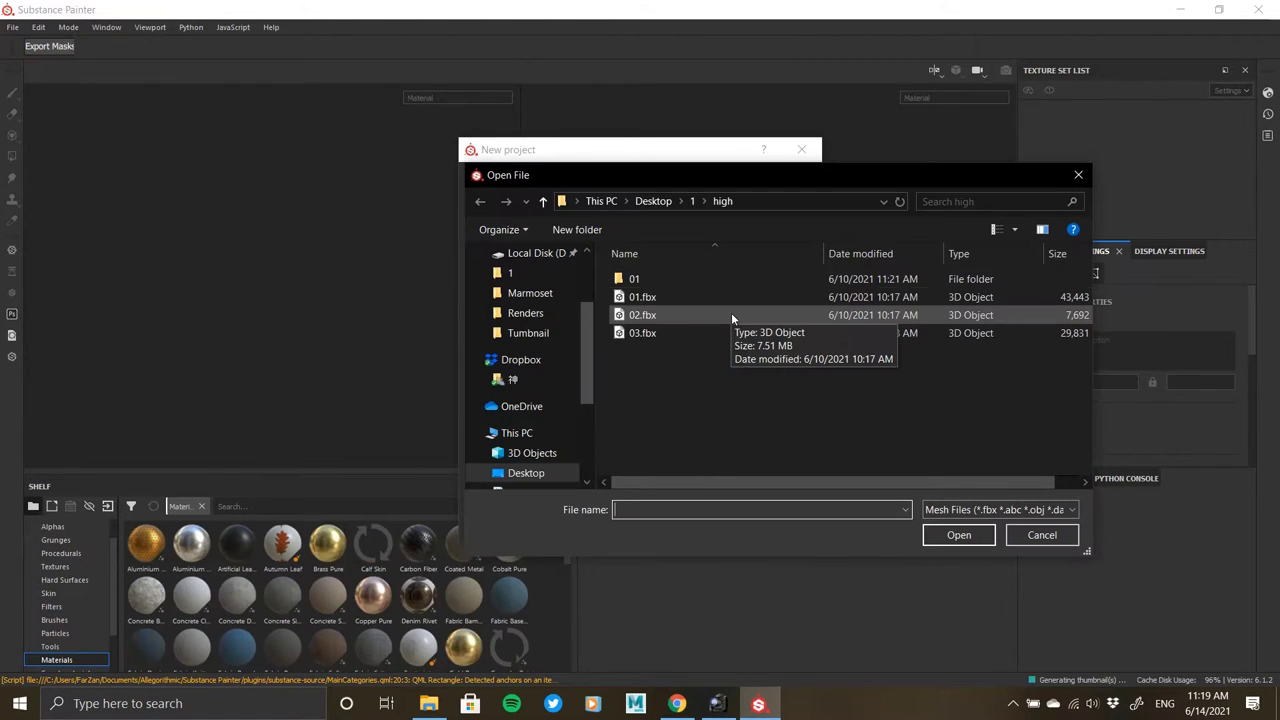
pyautogui.scroll(5, 557, 291)
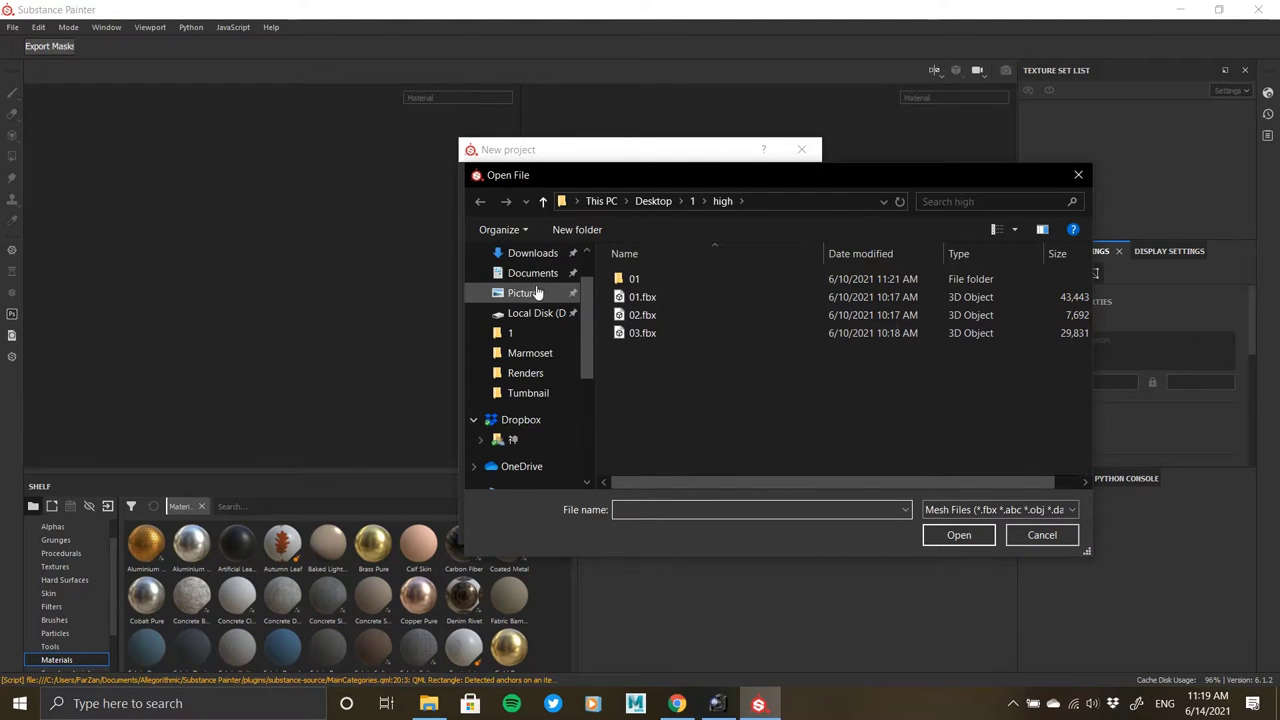
pyautogui.click(526, 286)
pyautogui.scroll(-3, 797, 355)
pyautogui.doubleClick(799, 322)
pyautogui.doubleClick(695, 314)
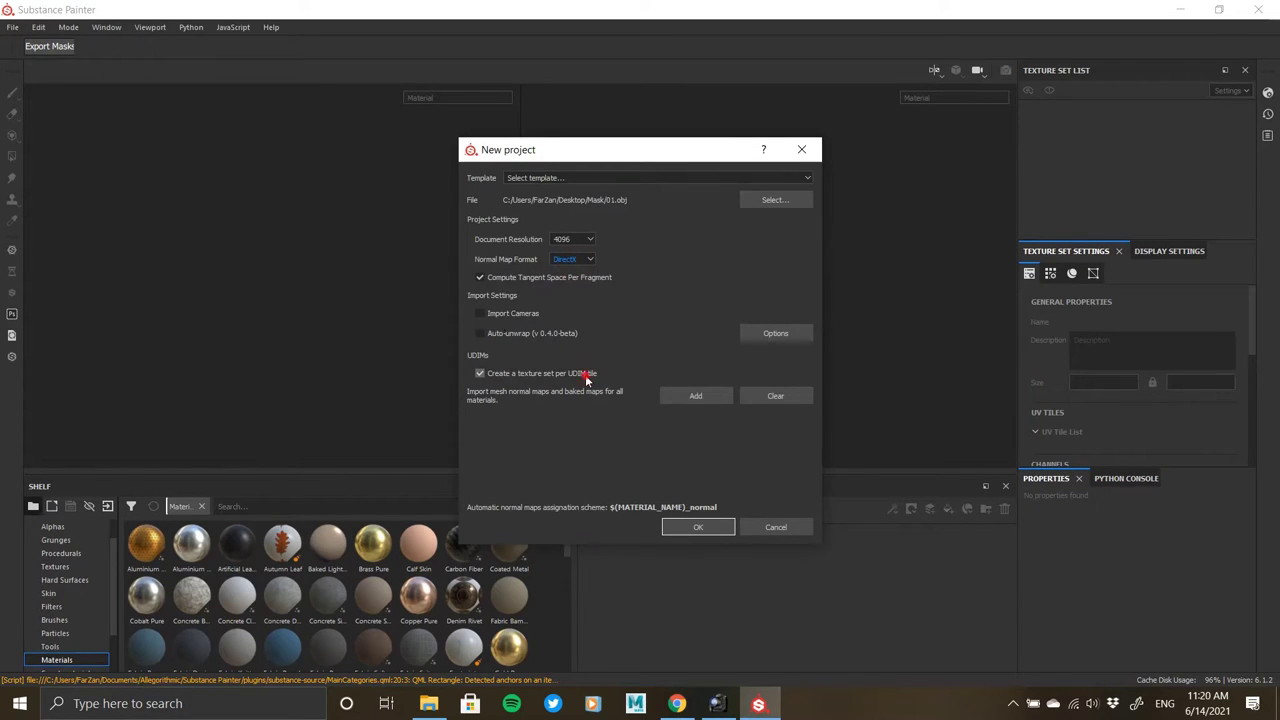
pyautogui.click(697, 527)
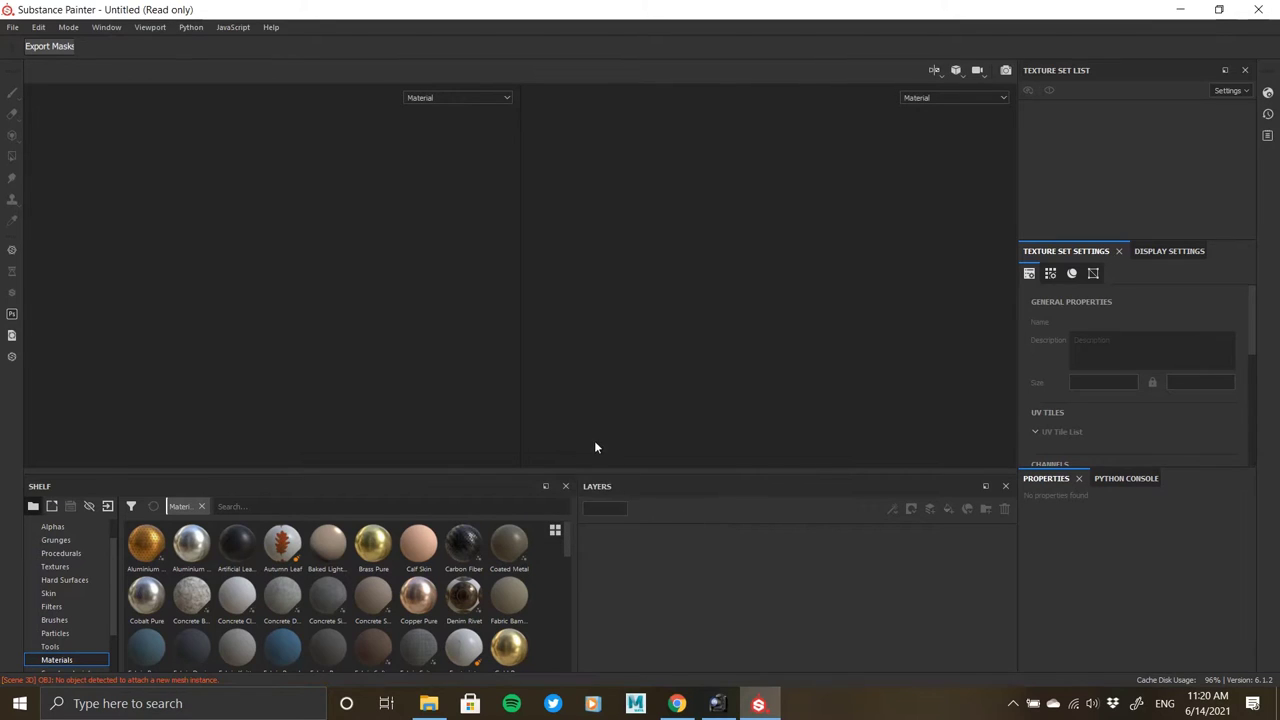
# Examine the imported mask from all sides, including its upper edge, inner side, ear straps and front folds.
pyautogui.keyDown('alt'); pyautogui.moveTo(409, 324); pyautogui.dragTo(318, 252); pyautogui.keyUp('alt')
pyautogui.keyDown('alt'); pyautogui.moveTo(318, 252); pyautogui.dragTo(335, 281, button='right'); pyautogui.keyUp('alt')
pyautogui.keyDown('alt'); pyautogui.moveTo(269, 286); pyautogui.dragTo(191, 298); pyautogui.keyUp('alt')
pyautogui.keyDown('alt'); pyautogui.moveTo(191, 298); pyautogui.dragTo(246, 351, button='right'); pyautogui.keyUp('alt')
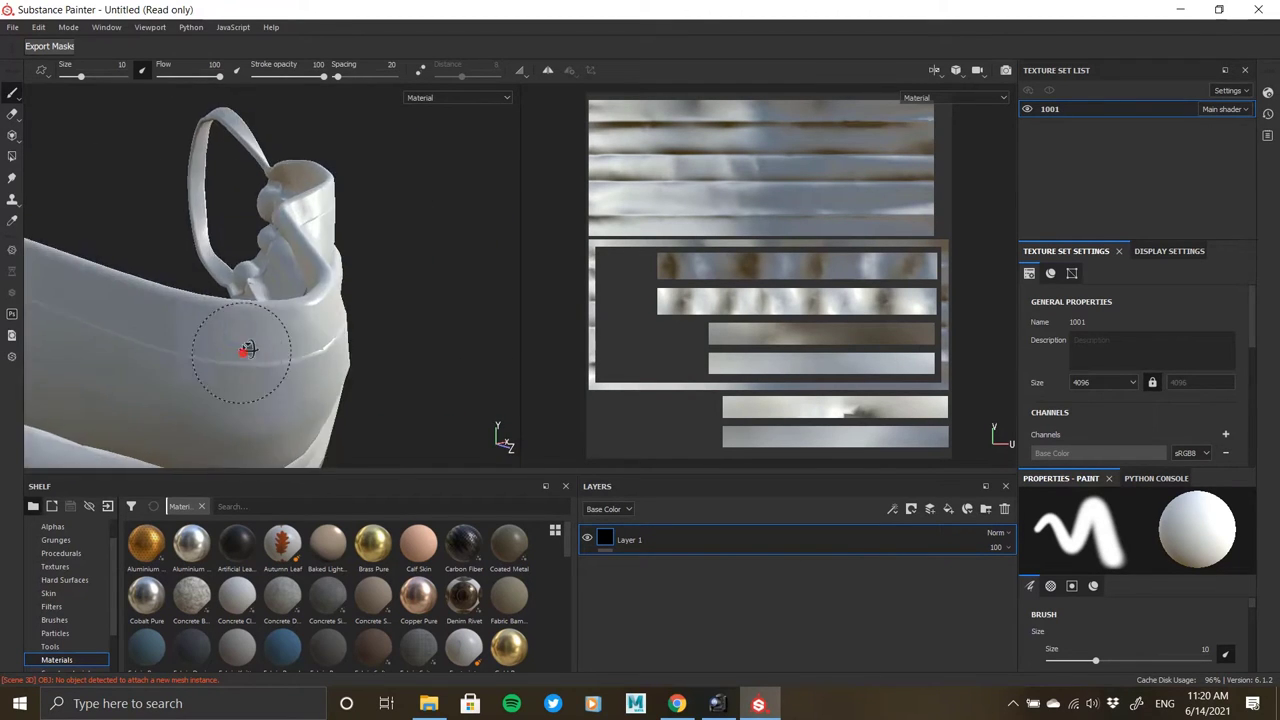
pyautogui.keyDown('alt'); pyautogui.moveTo(246, 351); pyautogui.dragTo(254, 294); pyautogui.keyUp('alt')
pyautogui.keyDown('alt'); pyautogui.moveTo(254, 294); pyautogui.dragTo(340, 316, button='right'); pyautogui.keyUp('alt')
pyautogui.keyDown('alt'); pyautogui.moveTo(340, 316); pyautogui.dragTo(366, 326, button='middle'); pyautogui.keyUp('alt')
pyautogui.keyDown('alt'); pyautogui.moveTo(366, 326); pyautogui.dragTo(400, 318); pyautogui.keyUp('alt')
pyautogui.keyDown('alt'); pyautogui.moveTo(400, 318); pyautogui.dragTo(323, 309, button='right'); pyautogui.keyUp('alt')
pyautogui.keyDown('alt'); pyautogui.moveTo(323, 309); pyautogui.dragTo(263, 360); pyautogui.keyUp('alt')
pyautogui.keyDown('alt'); pyautogui.moveTo(263, 360); pyautogui.dragTo(309, 372, button='right'); pyautogui.keyUp('alt')
pyautogui.keyDown('alt'); pyautogui.moveTo(309, 372); pyautogui.dragTo(354, 348, button='middle'); pyautogui.keyUp('alt')
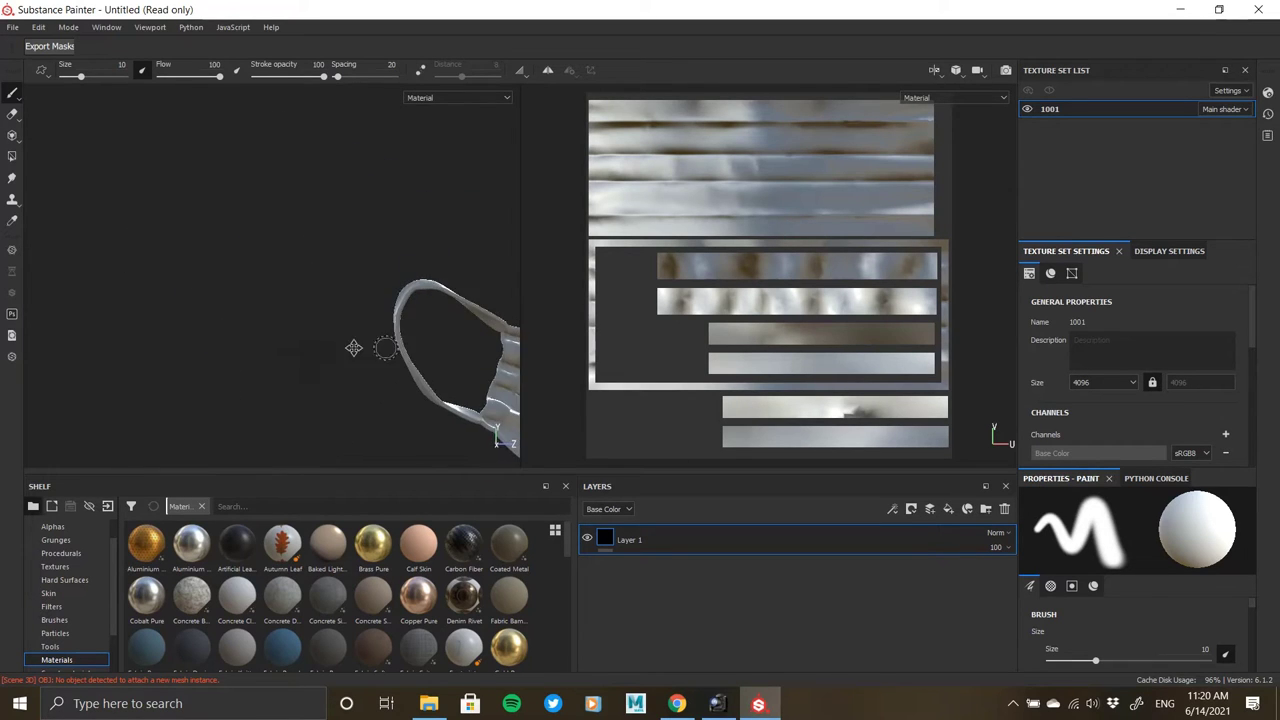
pyautogui.keyDown('alt'); pyautogui.moveTo(354, 348); pyautogui.dragTo(166, 335, button='right'); pyautogui.keyUp('alt')
pyautogui.keyDown('alt'); pyautogui.moveTo(166, 335); pyautogui.dragTo(187, 340, button='middle'); pyautogui.keyUp('alt')
pyautogui.keyDown('alt'); pyautogui.moveTo(187, 340); pyautogui.dragTo(252, 345, button='right'); pyautogui.keyUp('alt')
pyautogui.keyDown('alt'); pyautogui.moveTo(252, 345); pyautogui.dragTo(150, 320); pyautogui.keyUp('alt')
pyautogui.keyDown('alt'); pyautogui.moveTo(150, 320); pyautogui.dragTo(236, 363, button='right'); pyautogui.keyUp('alt')
pyautogui.keyDown('alt'); pyautogui.moveTo(236, 363); pyautogui.dragTo(256, 284, button='middle'); pyautogui.keyUp('alt')
pyautogui.keyDown('alt'); pyautogui.moveTo(256, 284); pyautogui.dragTo(214, 316); pyautogui.keyUp('alt')
pyautogui.keyDown('alt'); pyautogui.moveTo(214, 316); pyautogui.dragTo(294, 358, button='right'); pyautogui.keyUp('alt')
pyautogui.keyDown('alt'); pyautogui.moveTo(294, 358); pyautogui.dragTo(311, 305); pyautogui.keyUp('alt')
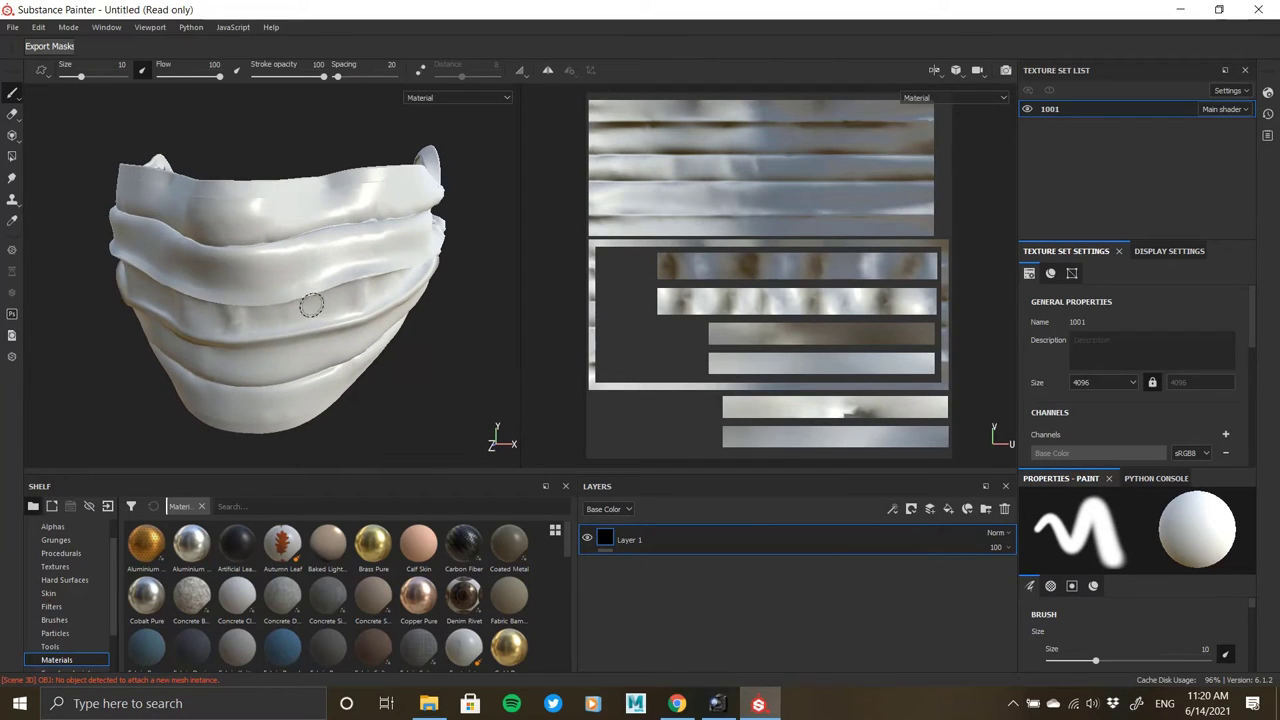
# Delete the default paint layer and open the mesh map baking settings.
pyautogui.click(1004, 510)
pyautogui.scroll(-5, 1173, 340)
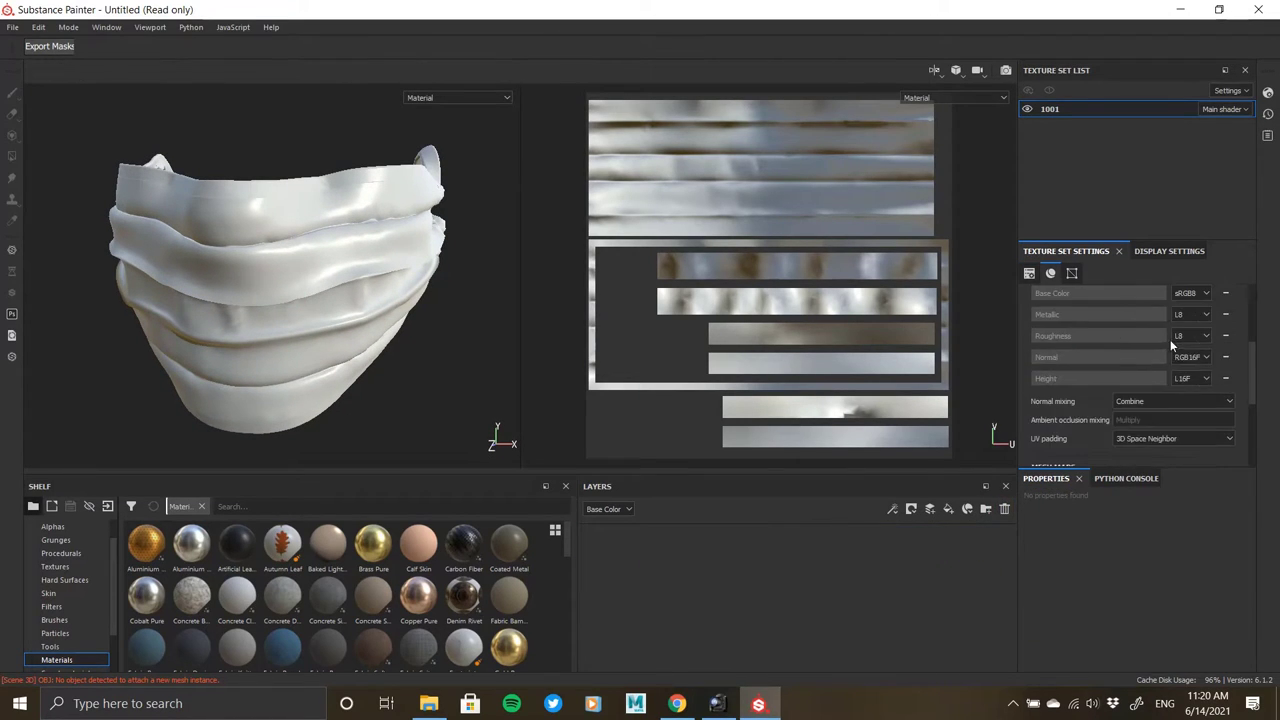
pyautogui.click(1185, 369)
# Exclude World space normal, ID, Ambient occlusion, Curvature, Position and Thickness from the bake, keeping only Normal.
pyautogui.click(450, 208)
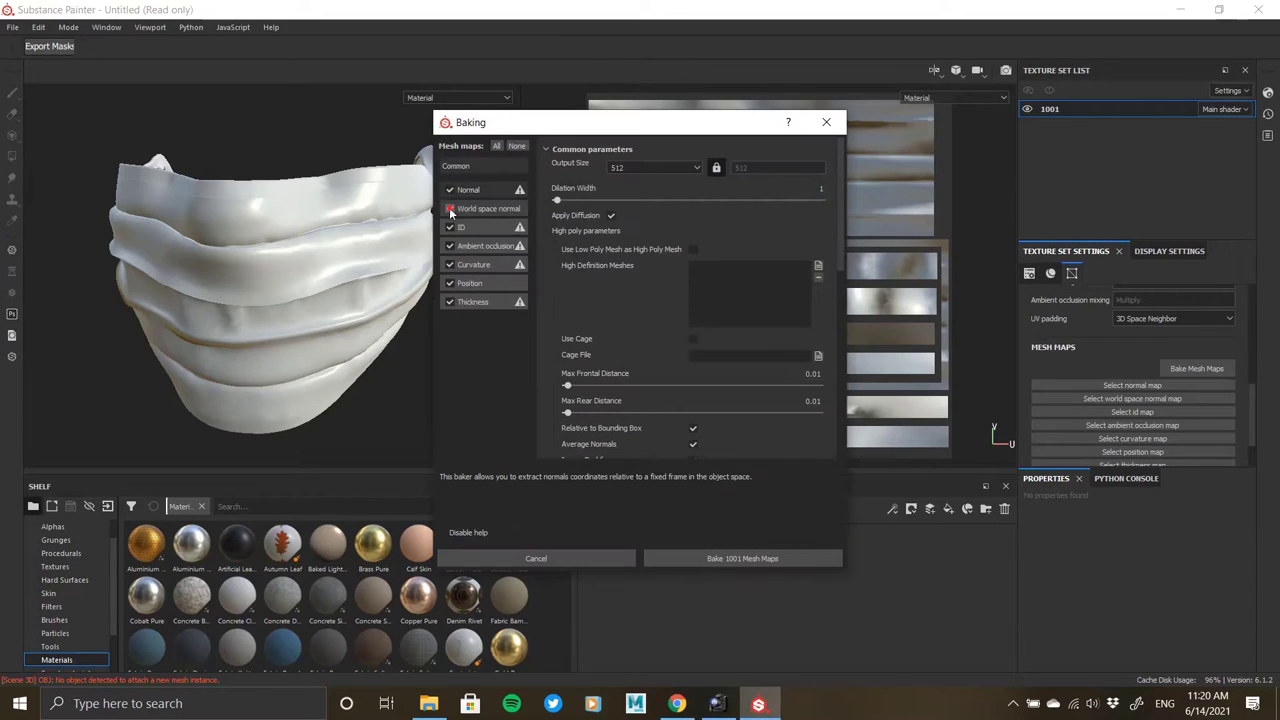
pyautogui.click(450, 227)
pyautogui.click(450, 245)
pyautogui.click(450, 264)
pyautogui.click(450, 283)
pyautogui.click(450, 301)
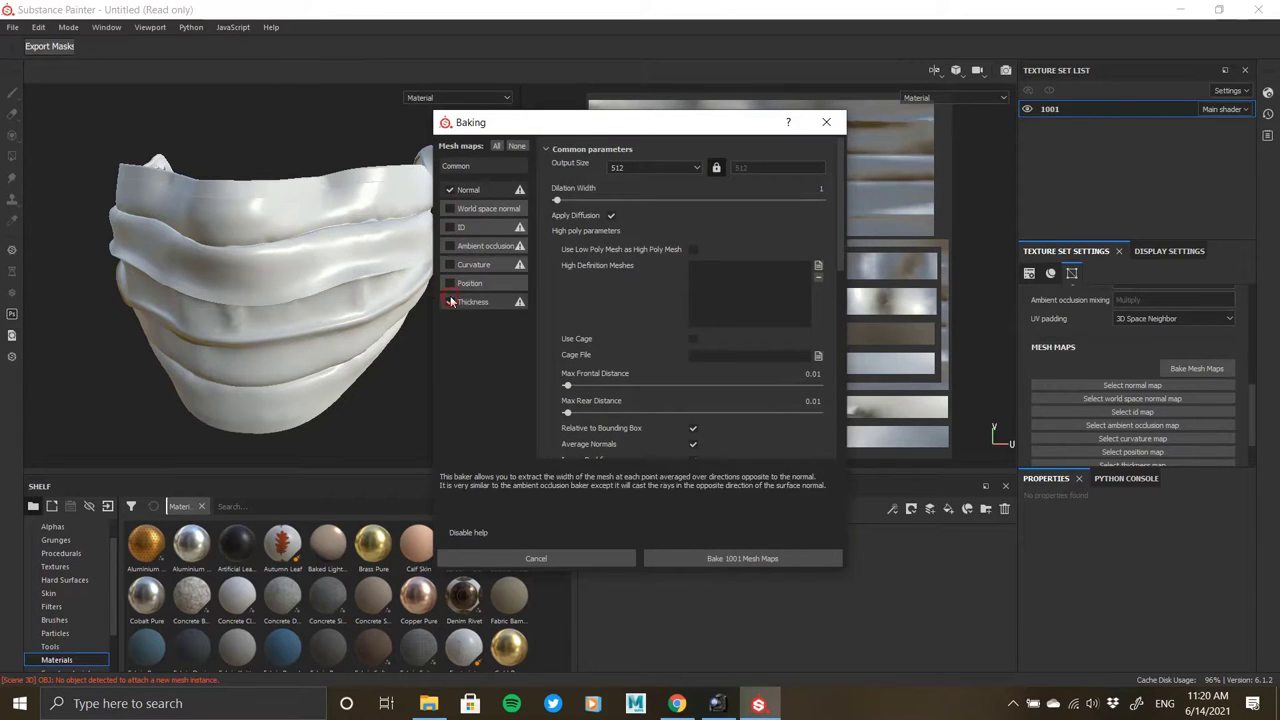
# Set the bake output size to 2048, include Ambient occlusion, Curvature and Thickness again, and bake the 1001 mesh maps.
pyautogui.click(660, 167)
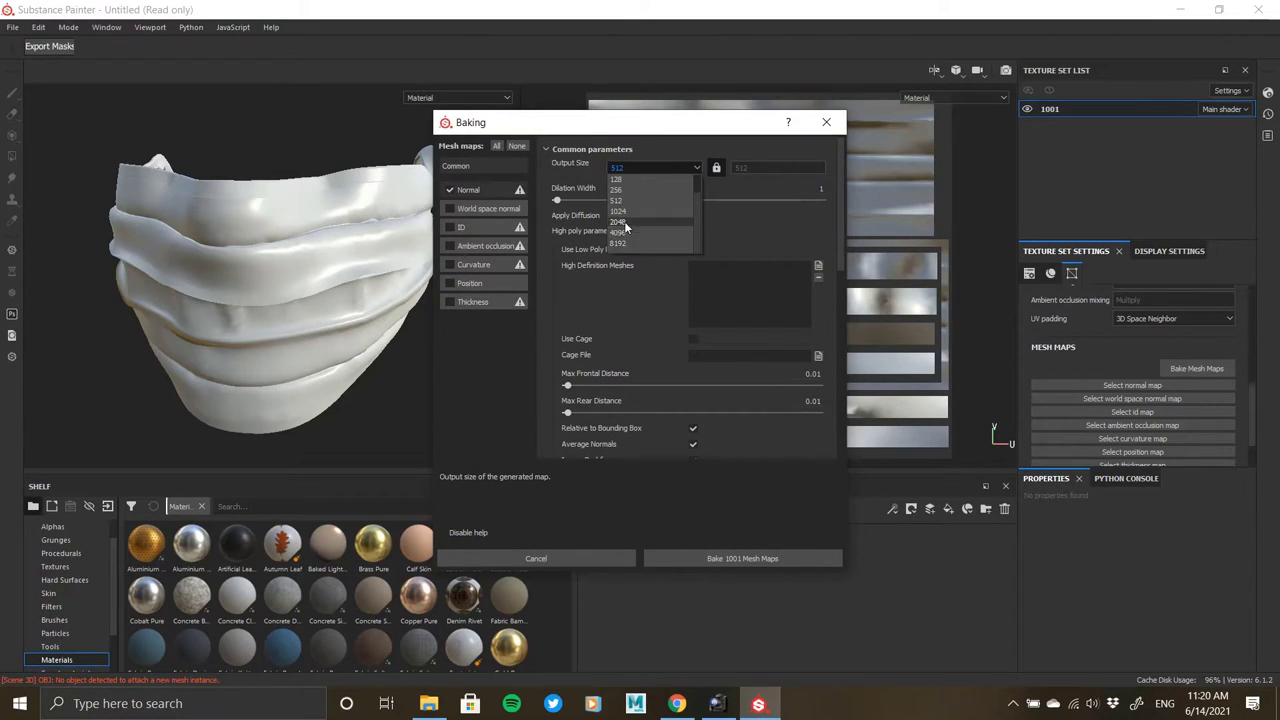
pyautogui.click(630, 244)
pyautogui.click(450, 245)
pyautogui.click(450, 264)
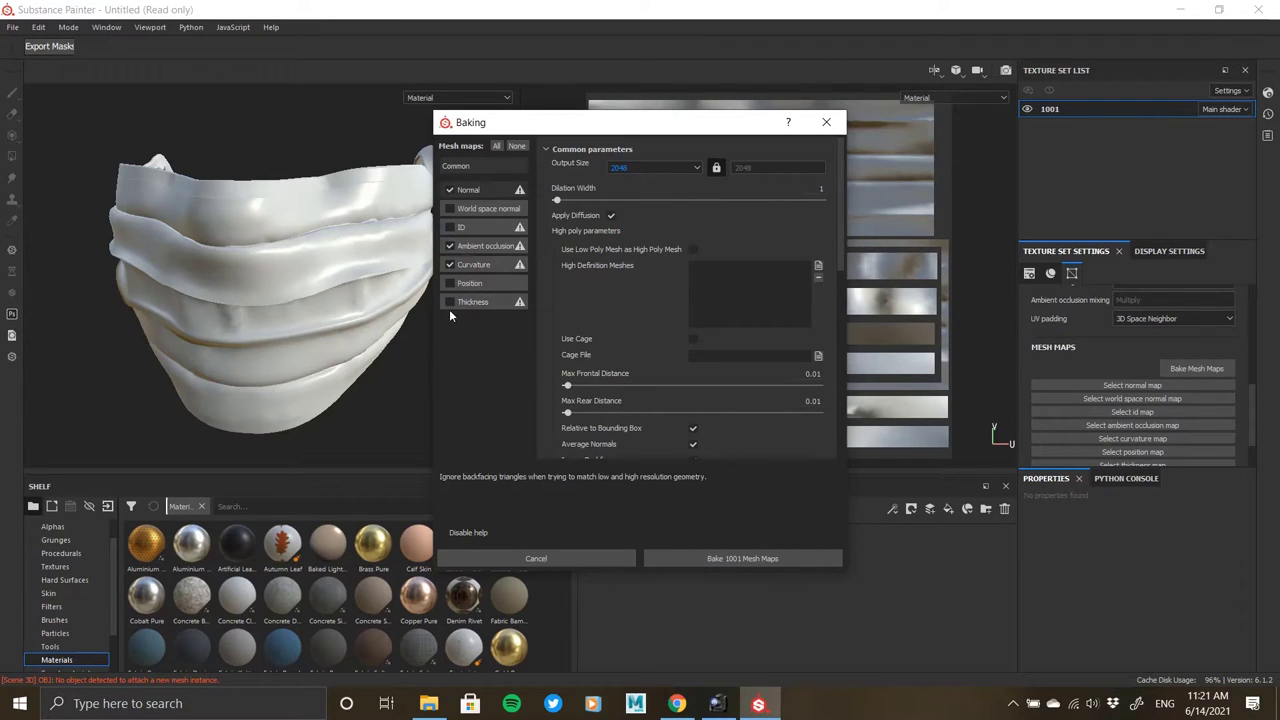
pyautogui.click(738, 561)
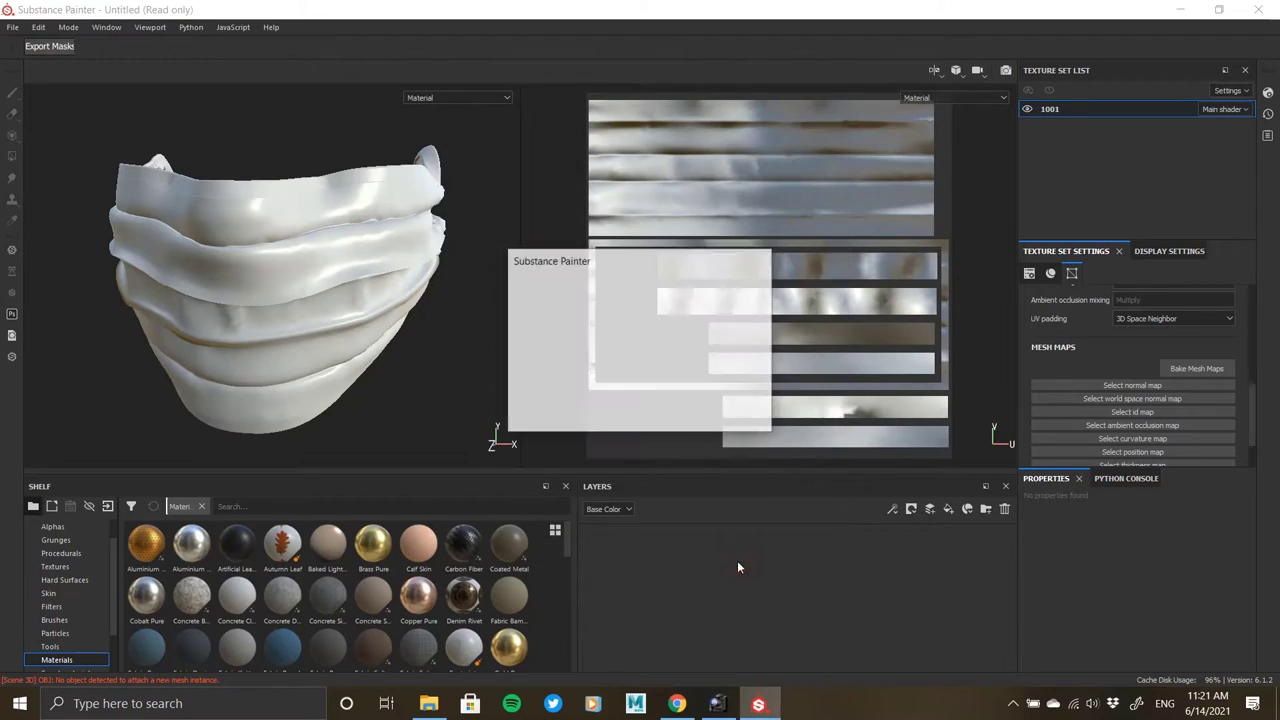
pyautogui.moveTo(671, 5)
pyautogui.click(716, 8)
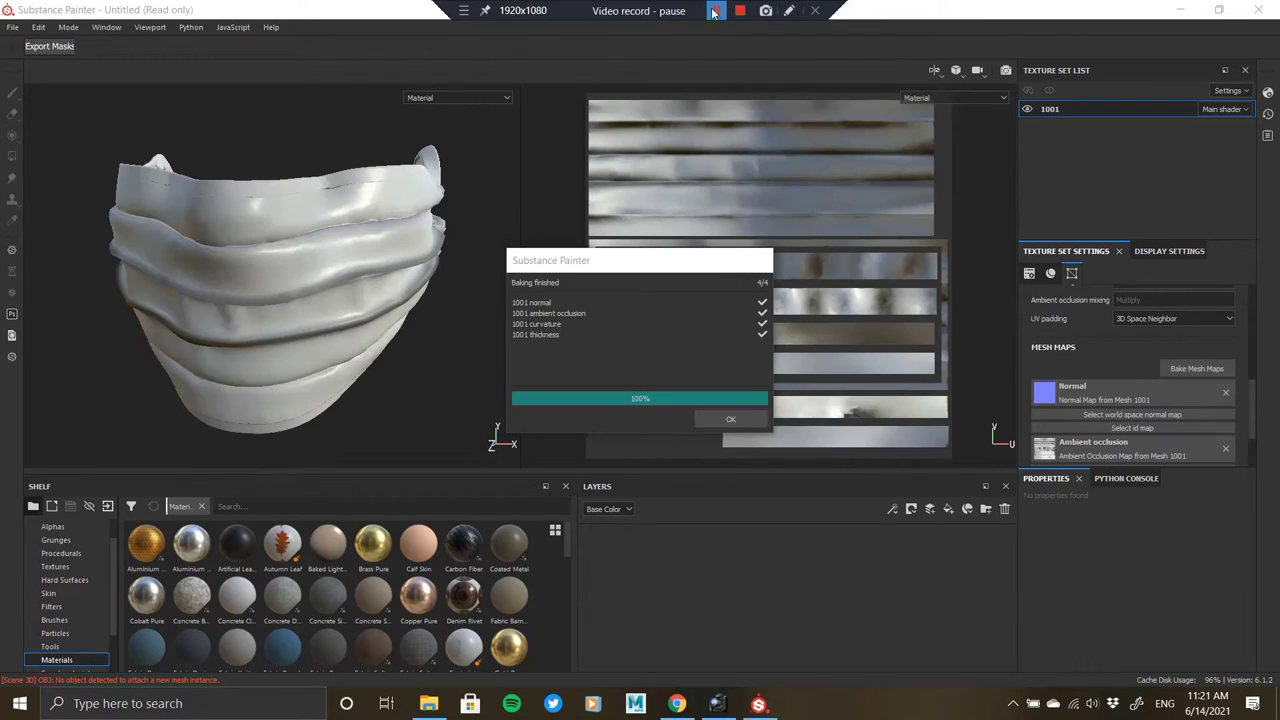
pyautogui.moveTo(675, 6)
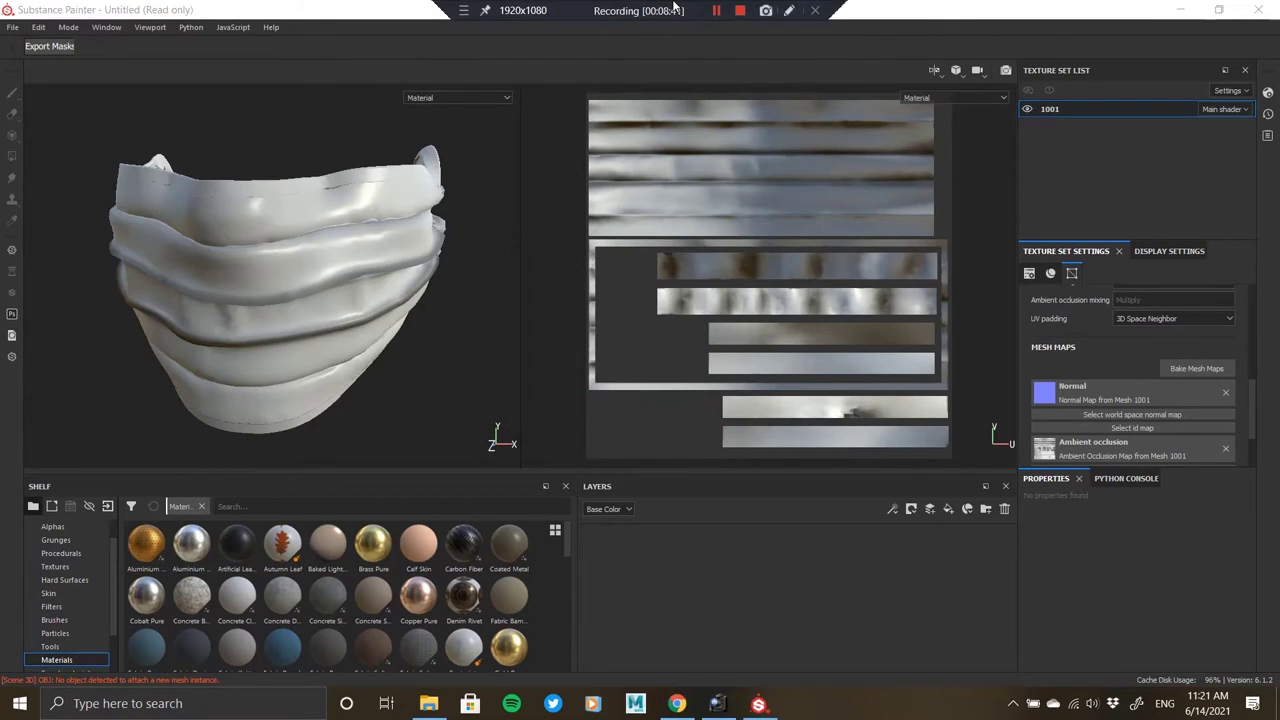
# Remove the ambient occlusion map and then the curvature map to compare the shading, undoing each removal.
pyautogui.keyDown('alt'); pyautogui.moveTo(258, 320); pyautogui.dragTo(322, 316); pyautogui.keyUp('alt')
pyautogui.scroll(-1, 1116, 455)
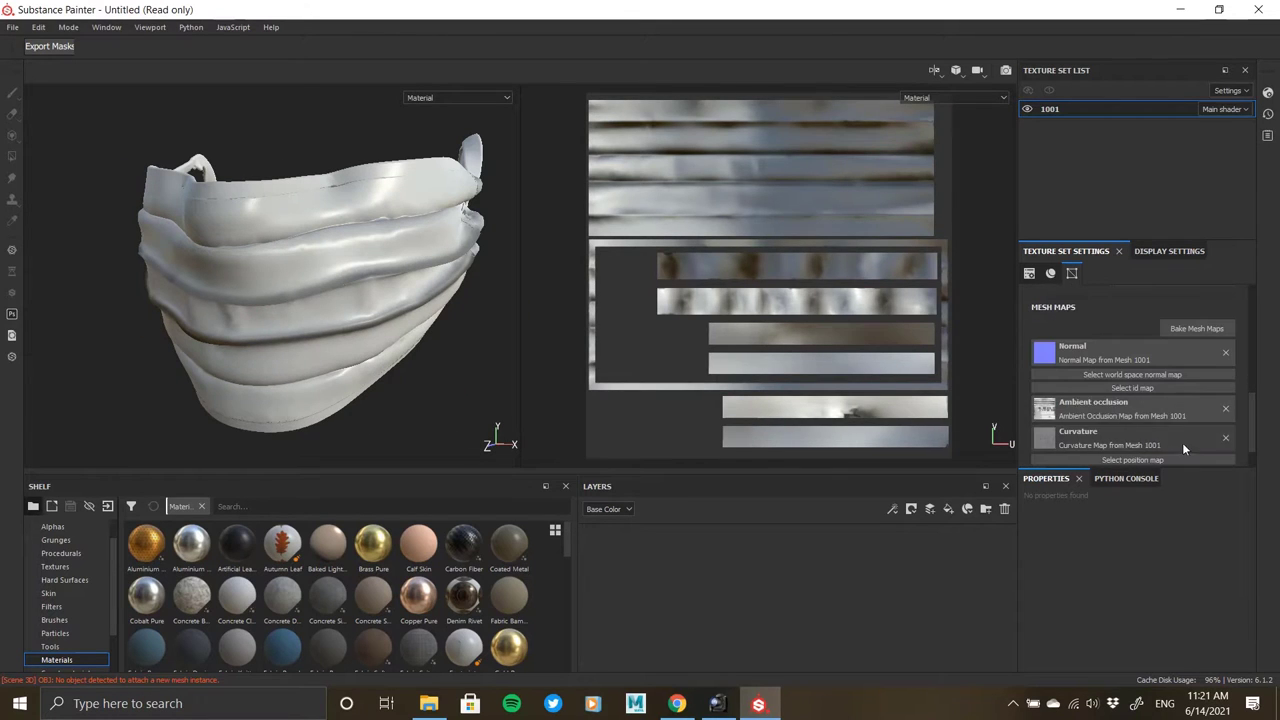
pyautogui.click(1226, 412)
pyautogui.hotkey('ctrl', 'z')
pyautogui.click(1228, 438)
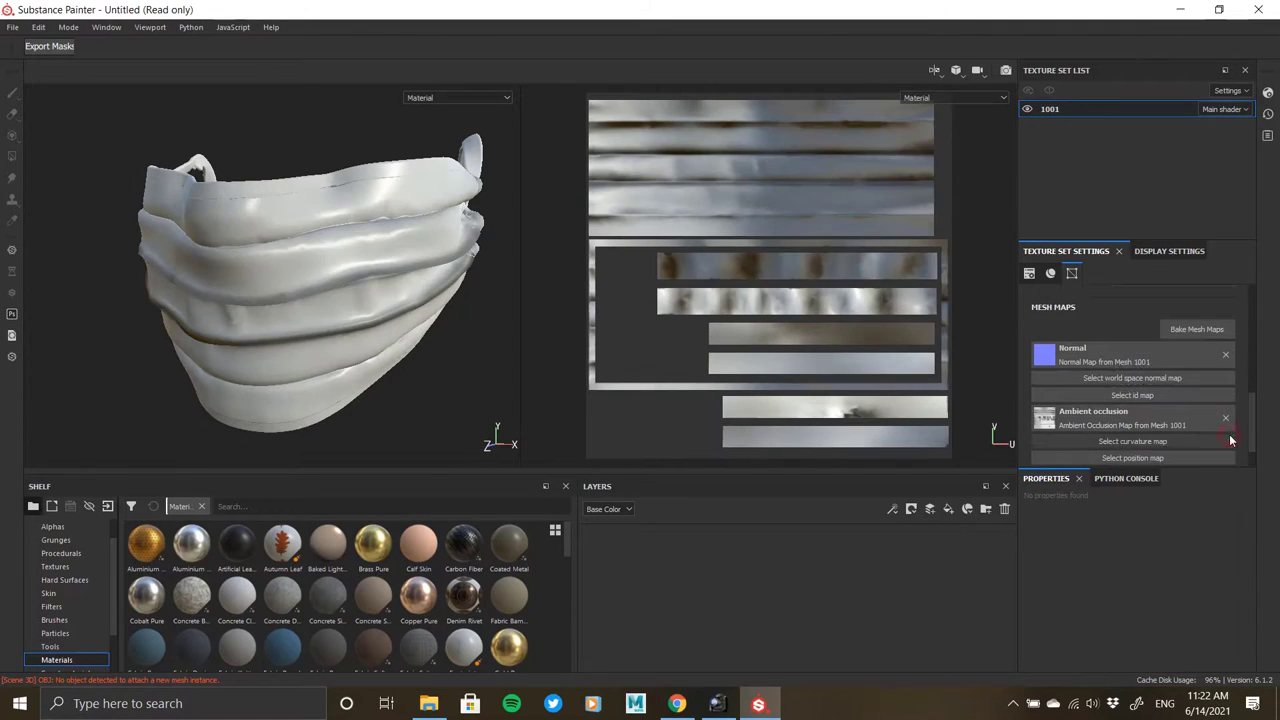
pyautogui.hotkey('ctrl', 'z')
# Examine the baked shading on the mask's folds, sides and ear straps.
pyautogui.keyDown('alt'); pyautogui.moveTo(216, 271); pyautogui.dragTo(269, 306); pyautogui.keyUp('alt')
pyautogui.keyDown('alt'); pyautogui.moveTo(269, 306); pyautogui.dragTo(338, 290, button='right'); pyautogui.keyUp('alt')
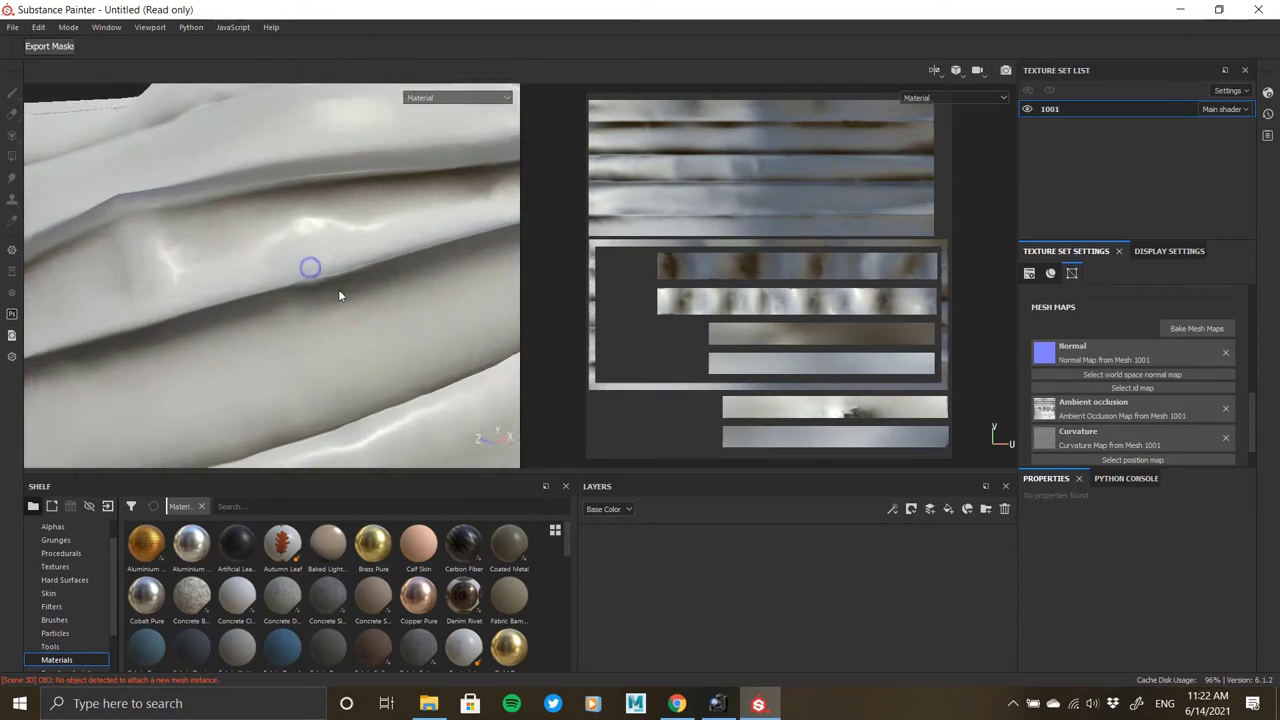
pyautogui.keyDown('alt'); pyautogui.moveTo(338, 290); pyautogui.dragTo(334, 318); pyautogui.keyUp('alt')
pyautogui.keyDown('alt'); pyautogui.moveTo(334, 318); pyautogui.dragTo(70, 245, button='right'); pyautogui.keyUp('alt')
pyautogui.keyDown('alt'); pyautogui.moveTo(100, 258); pyautogui.dragTo(315, 284); pyautogui.keyUp('alt')
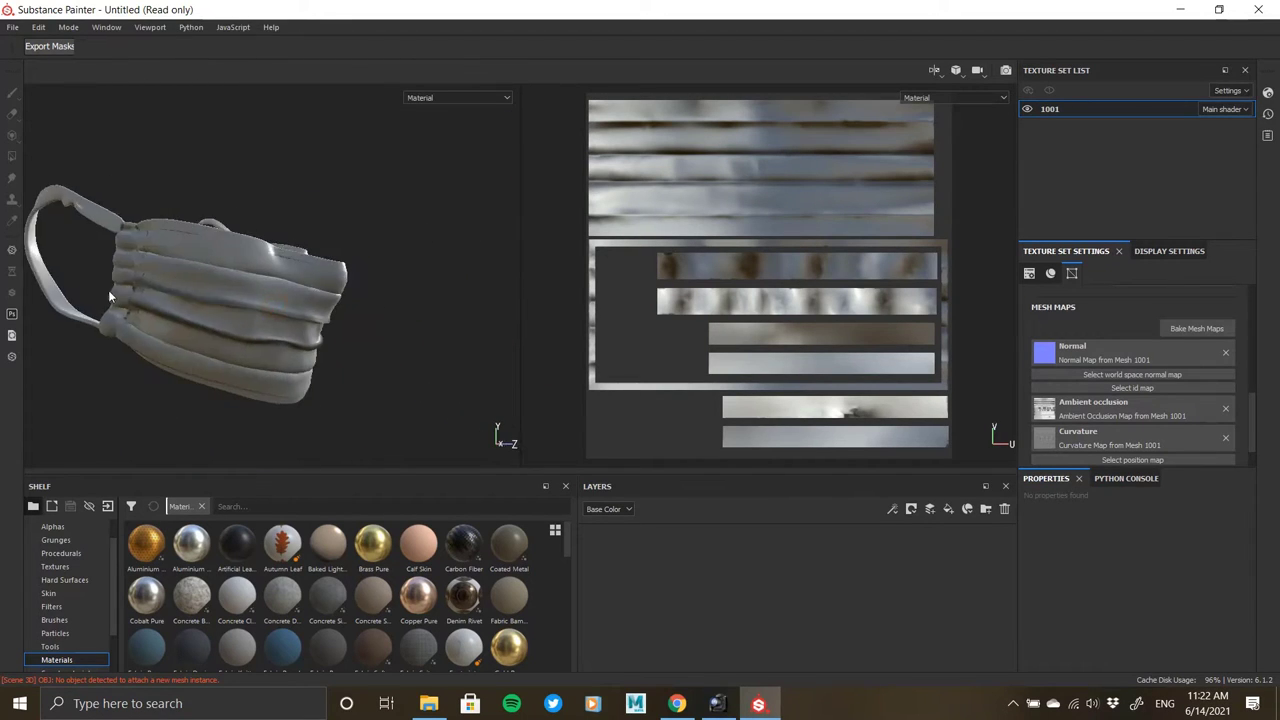
pyautogui.keyDown('alt'); pyautogui.moveTo(108, 290); pyautogui.dragTo(305, 304); pyautogui.keyUp('alt')
pyautogui.keyDown('alt'); pyautogui.moveTo(163, 294); pyautogui.dragTo(318, 308); pyautogui.keyUp('alt')
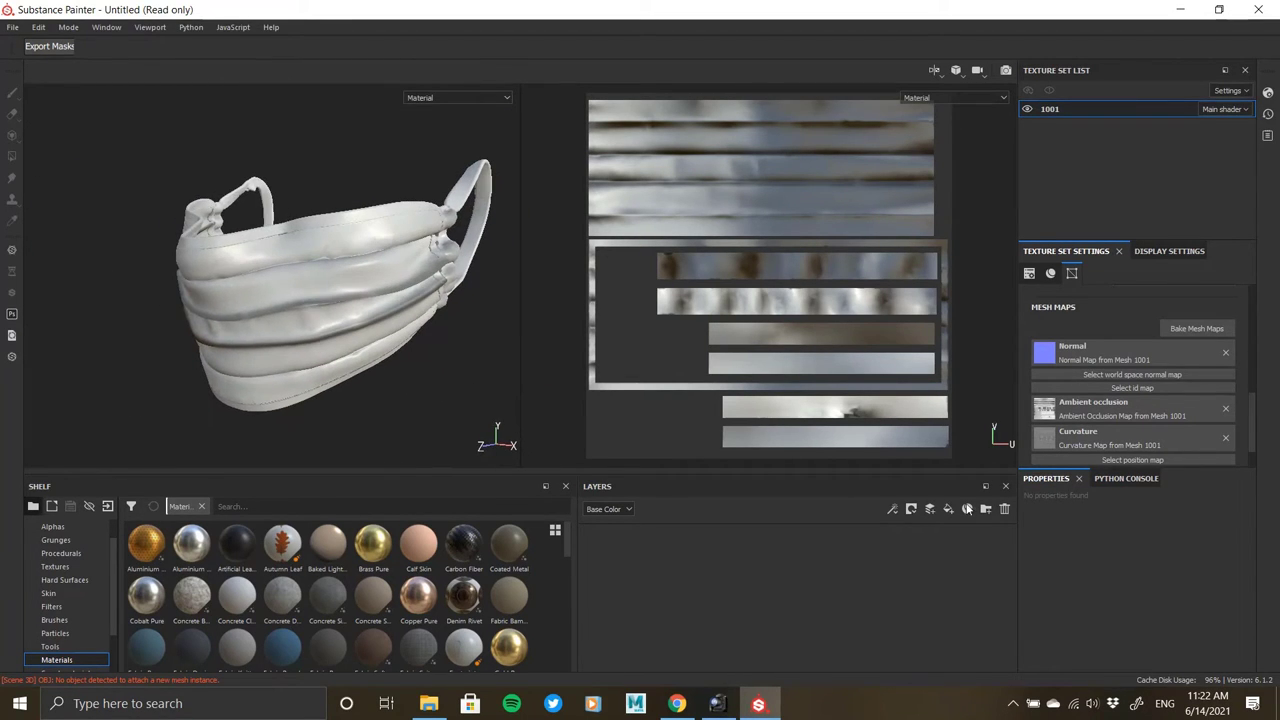
# Add a folder to the layer stack and delete it again.
pyautogui.click(985, 512)
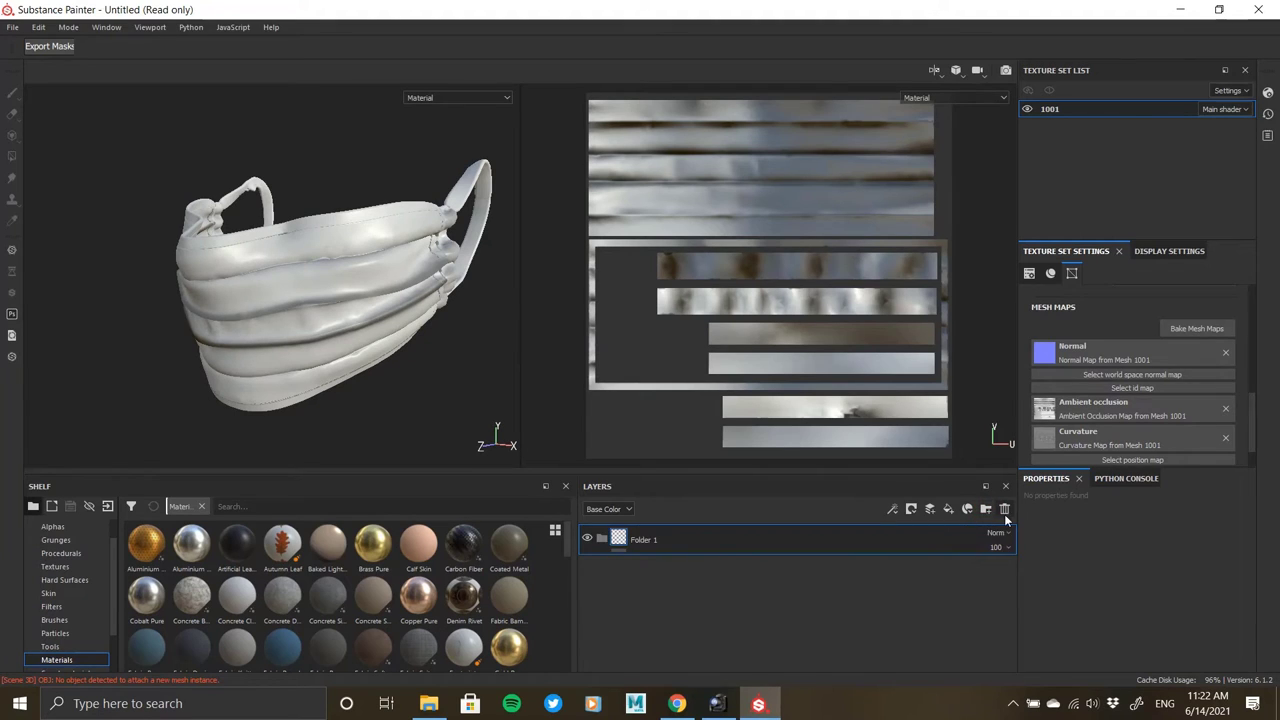
pyautogui.click(1005, 513)
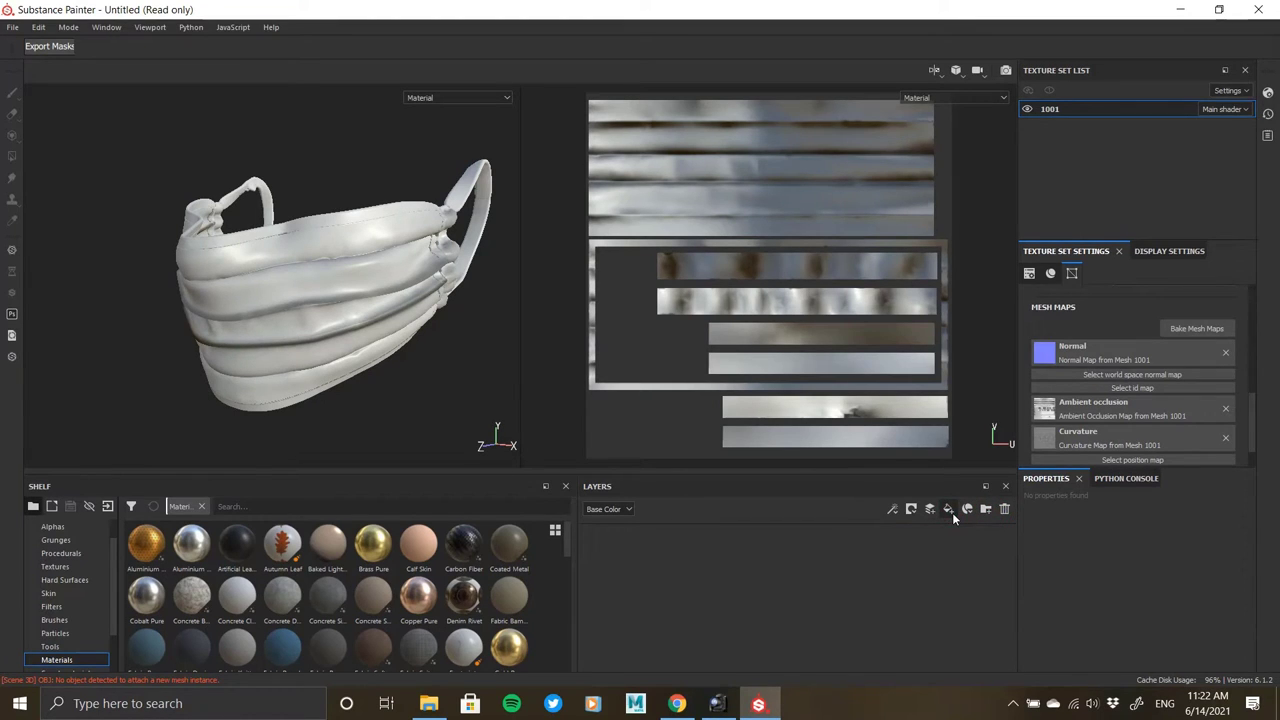
# Add a fill layer and place the Substance Painter window side by side with the zoomed face-mask reference photo in ACDSee.
pyautogui.hotkey('alt', 'Tab')
pyautogui.hotkey('alt', 'Tab')
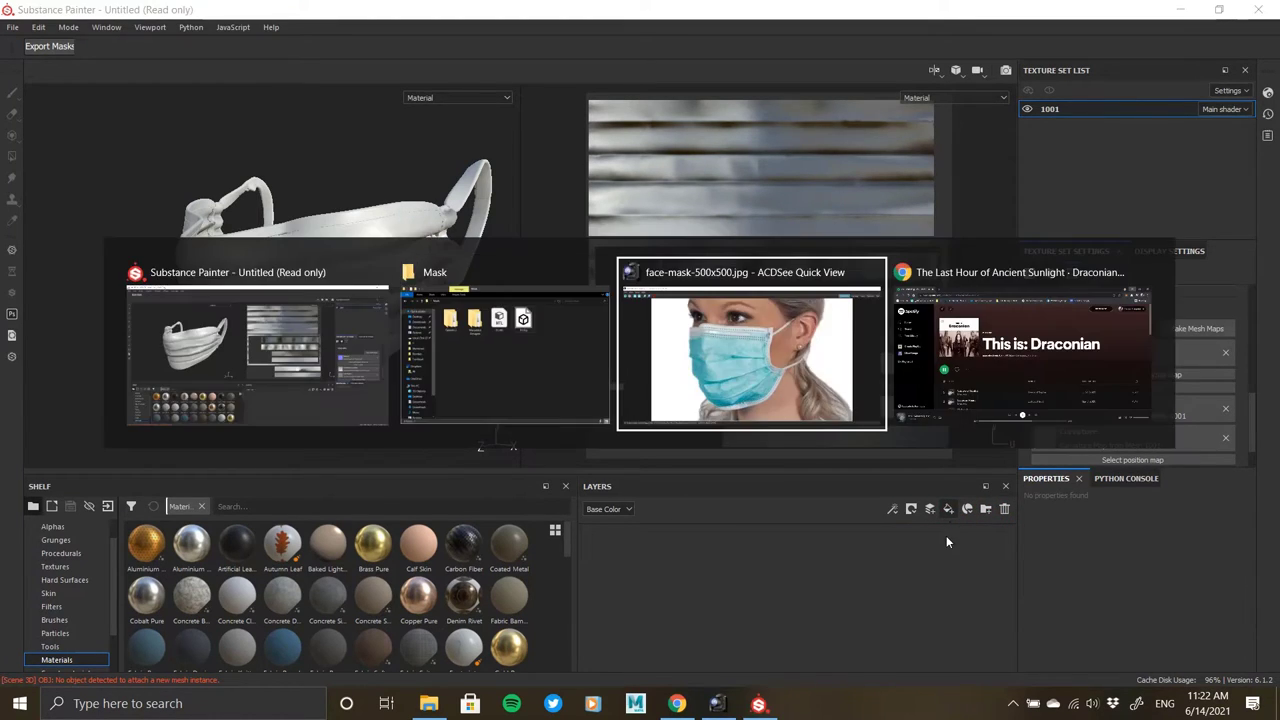
pyautogui.scroll(2, 627, 371)
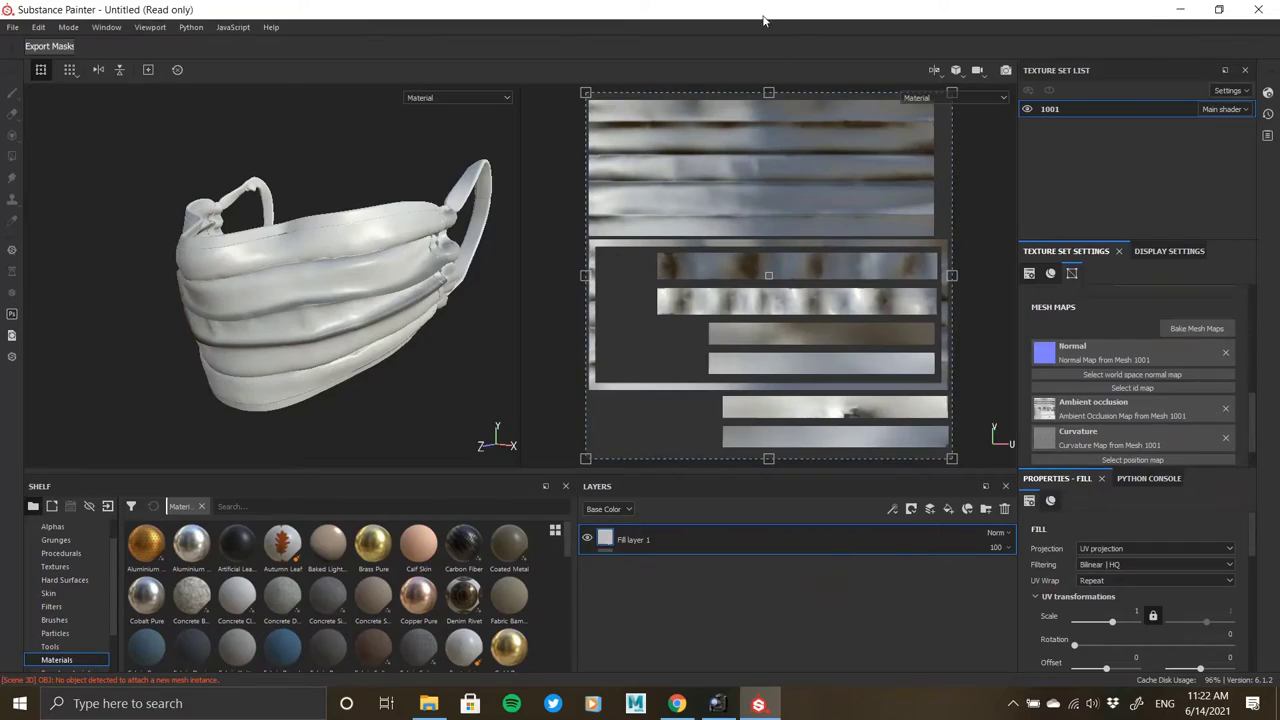
pyautogui.moveTo(765, 20); pyautogui.dragTo(4, 120)
pyautogui.click(800, 250)
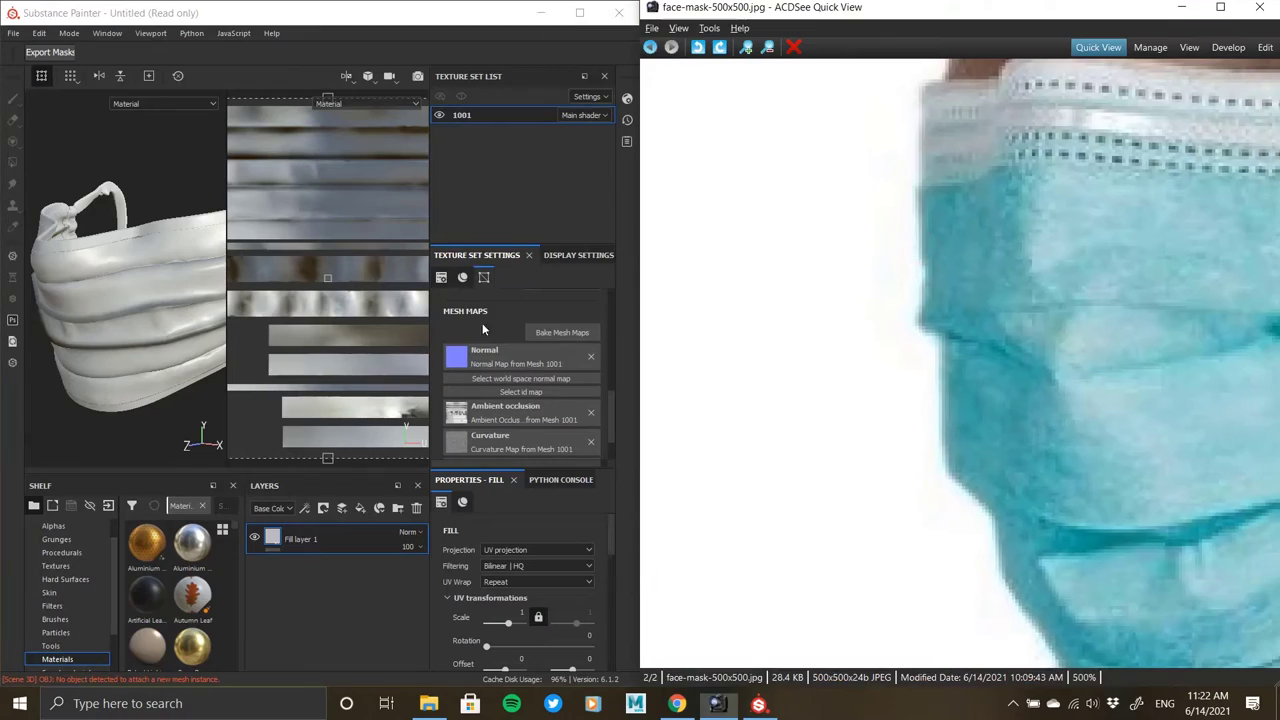
# Set the fill layer's base color to the teal sampled from the reference photo and restore Substance Painter to full screen.
pyautogui.scroll(-7, 472, 591)
pyautogui.click(523, 589)
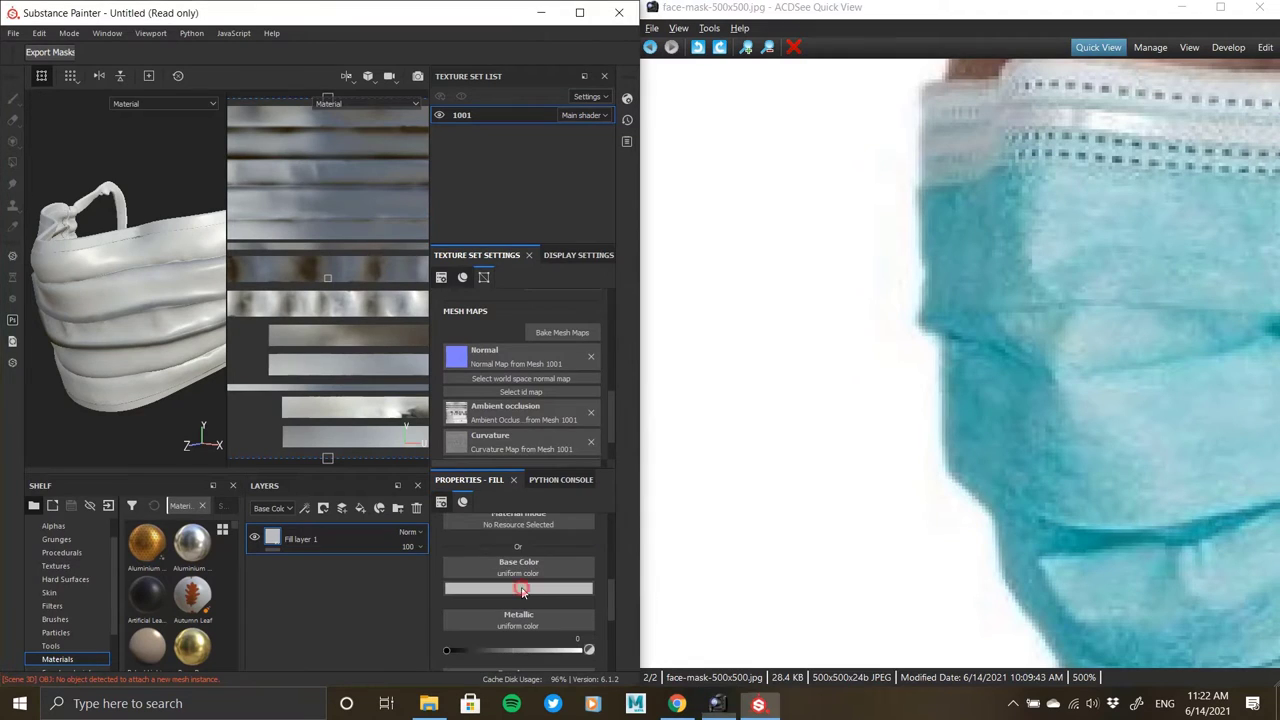
pyautogui.moveTo(589, 436); pyautogui.dragTo(1025, 229)
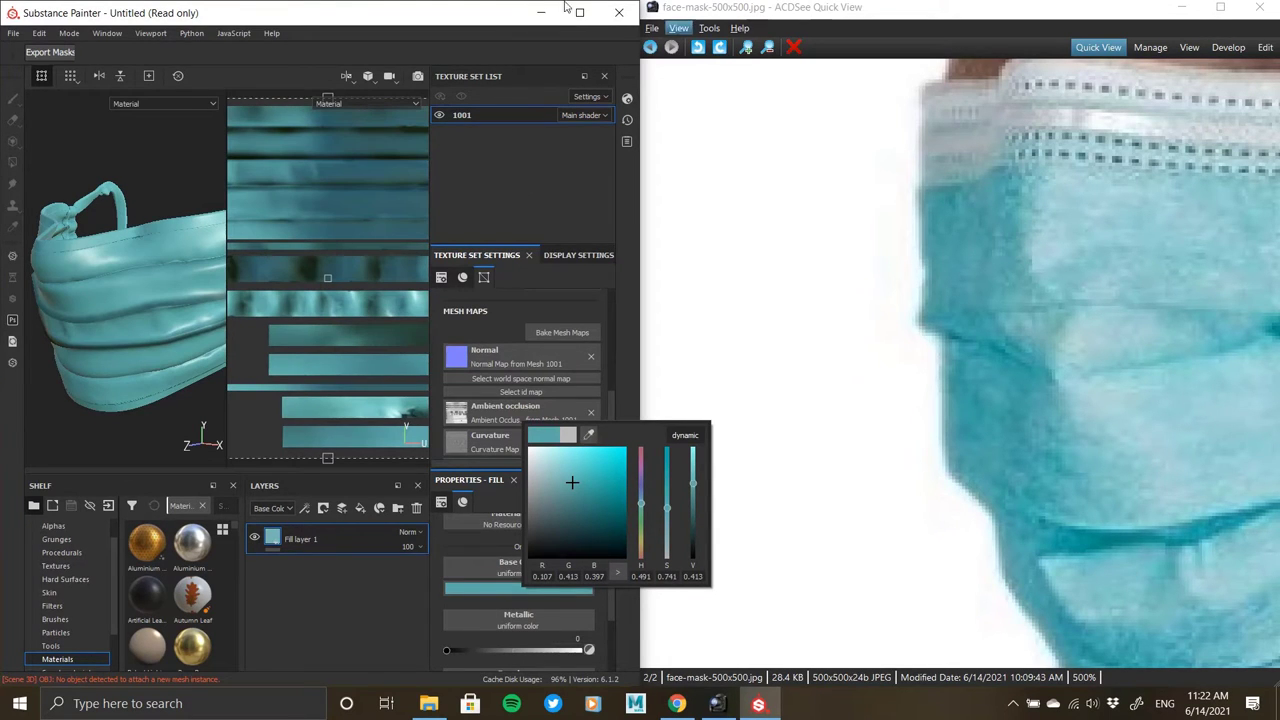
pyautogui.click(497, 57)
pyautogui.click(572, 18)
pyautogui.moveTo(298, 285)
pyautogui.keyDown('alt'); pyautogui.mouseDown()
pyautogui.moveTo(420, 284)
pyautogui.moveTo(314, 270)
pyautogui.mouseUp(); pyautogui.keyUp('alt')
pyautogui.keyDown('alt'); pyautogui.moveTo(314, 266); pyautogui.dragTo(318, 440, button='right'); pyautogui.keyUp('alt')
pyautogui.keyDown('alt'); pyautogui.moveTo(284, 292); pyautogui.dragTo(372, 297); pyautogui.keyUp('alt')
pyautogui.keyDown('alt'); pyautogui.moveTo(372, 297); pyautogui.dragTo(320, 262, button='right'); pyautogui.keyUp('alt')
pyautogui.keyDown('alt'); pyautogui.moveTo(320, 262); pyautogui.dragTo(276, 226); pyautogui.keyUp('alt')
pyautogui.click(1126, 588)
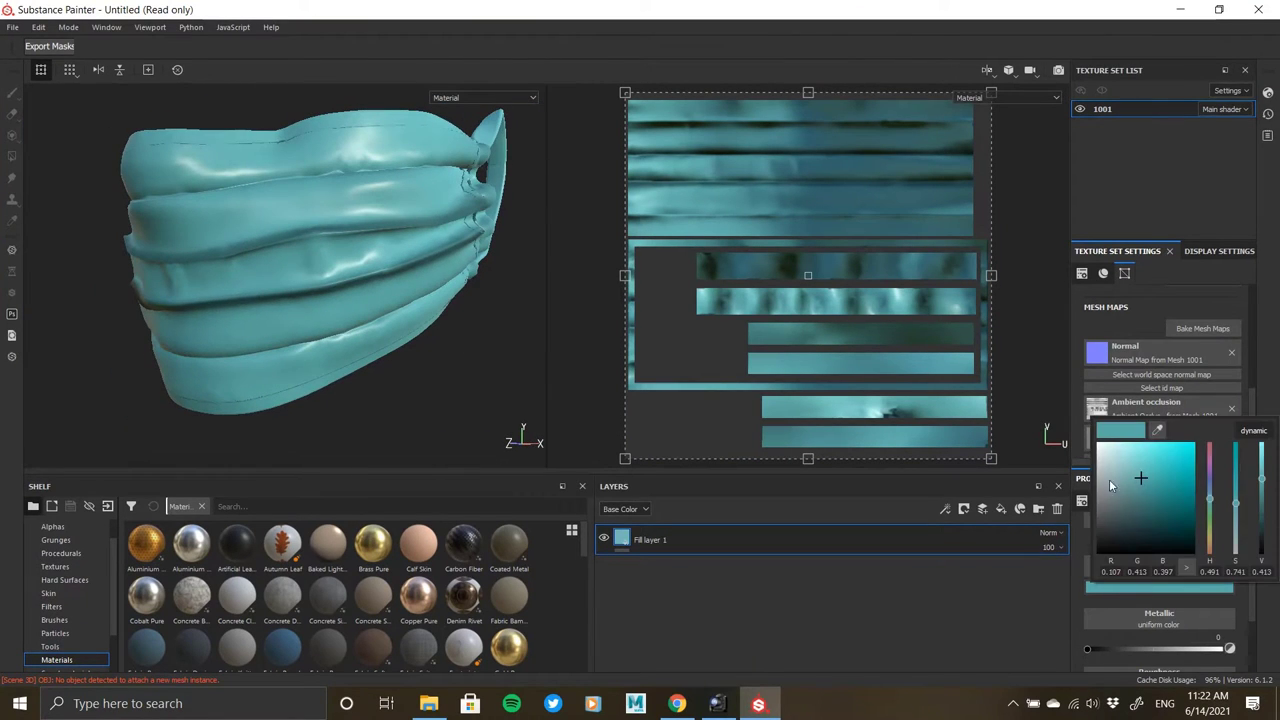
# Duplicate the teal fill layer and set the copy's base color to a less saturated teal, RGB 0.191, 0.415, 0.404.
pyautogui.rightClick(646, 544)
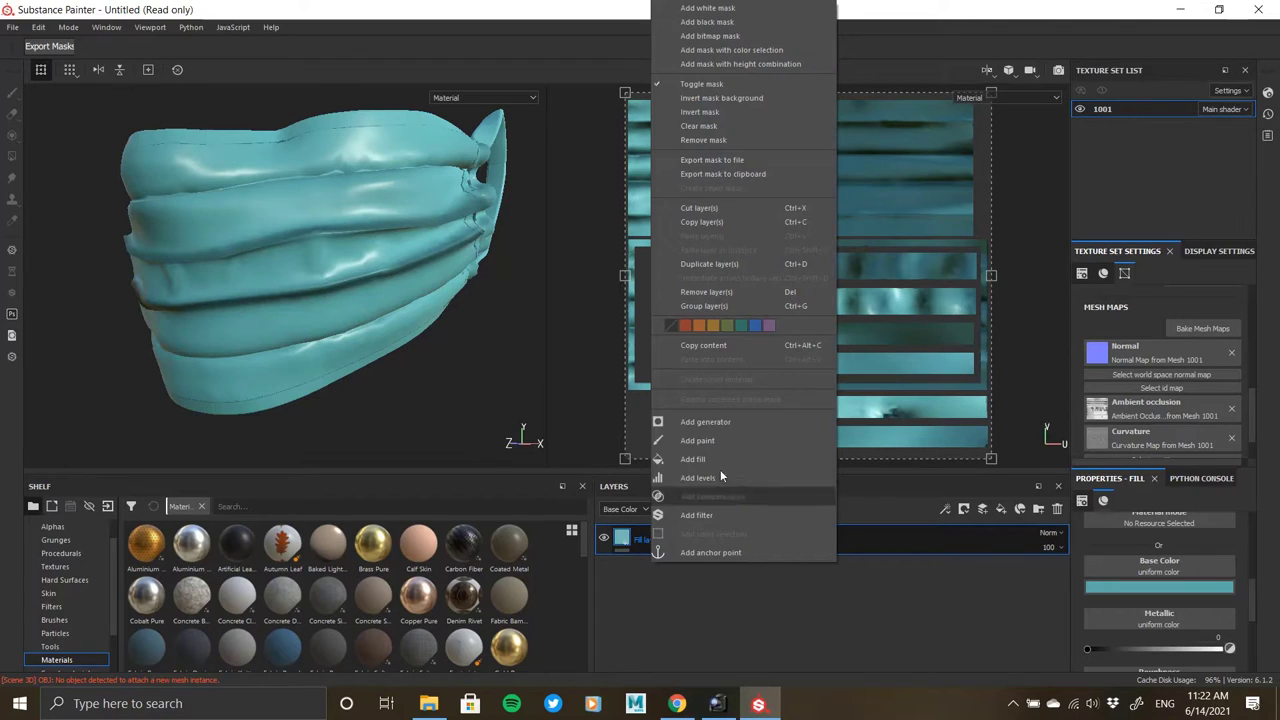
pyautogui.click(722, 264)
pyautogui.click(1112, 589)
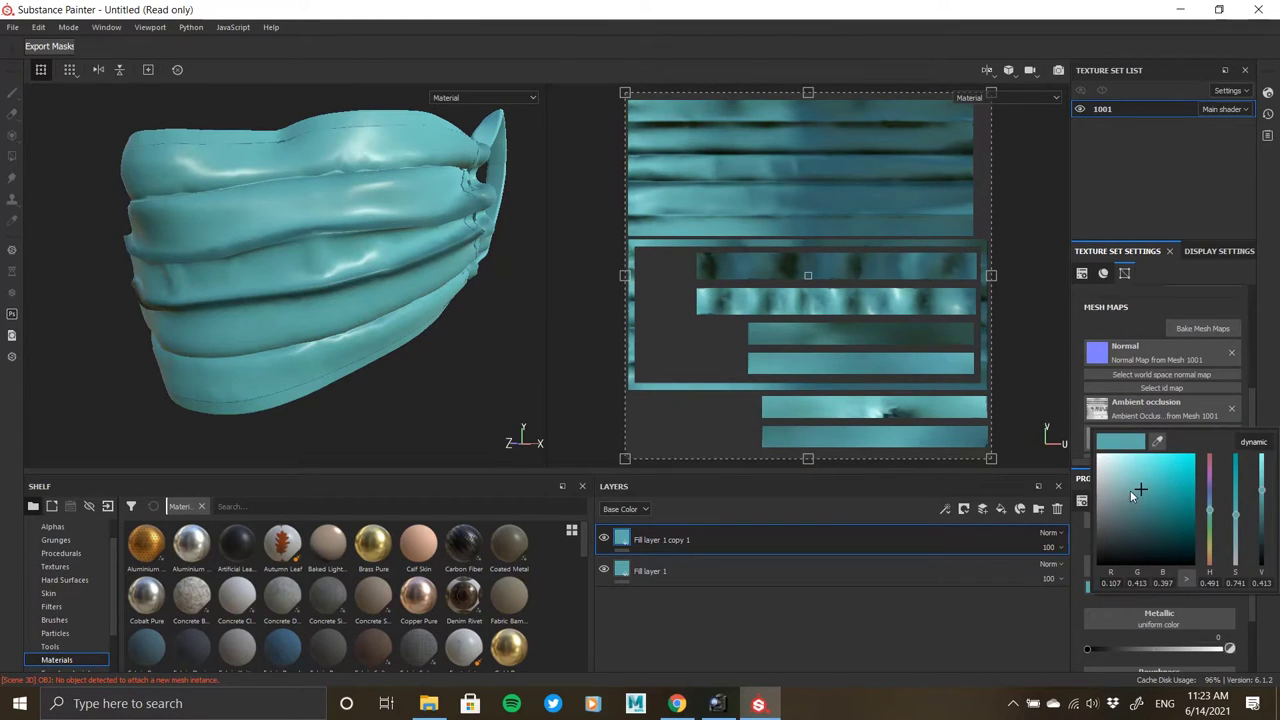
pyautogui.moveTo(1133, 494); pyautogui.dragTo(1125, 489)
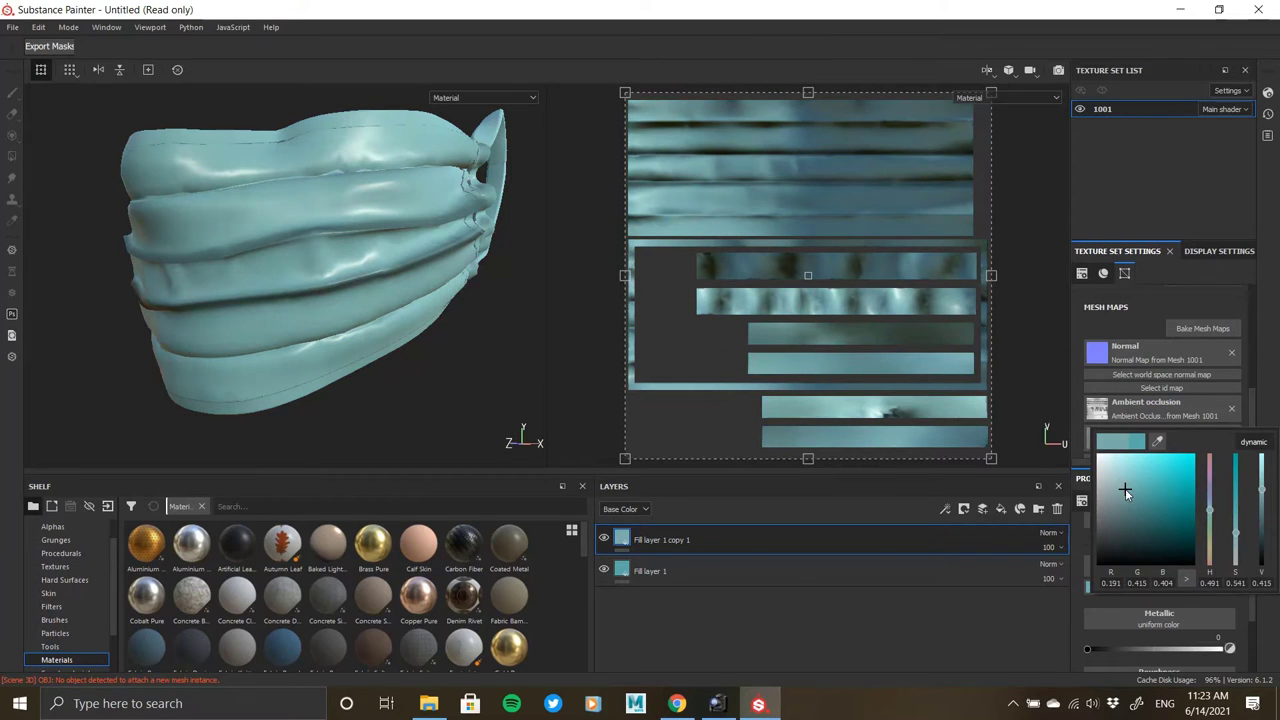
# Add a black mask to the copied layer and give it a fill using the Anisotropic Noise texture.
pyautogui.rightClick(626, 535)
pyautogui.click(696, 139)
pyautogui.rightClick(636, 540)
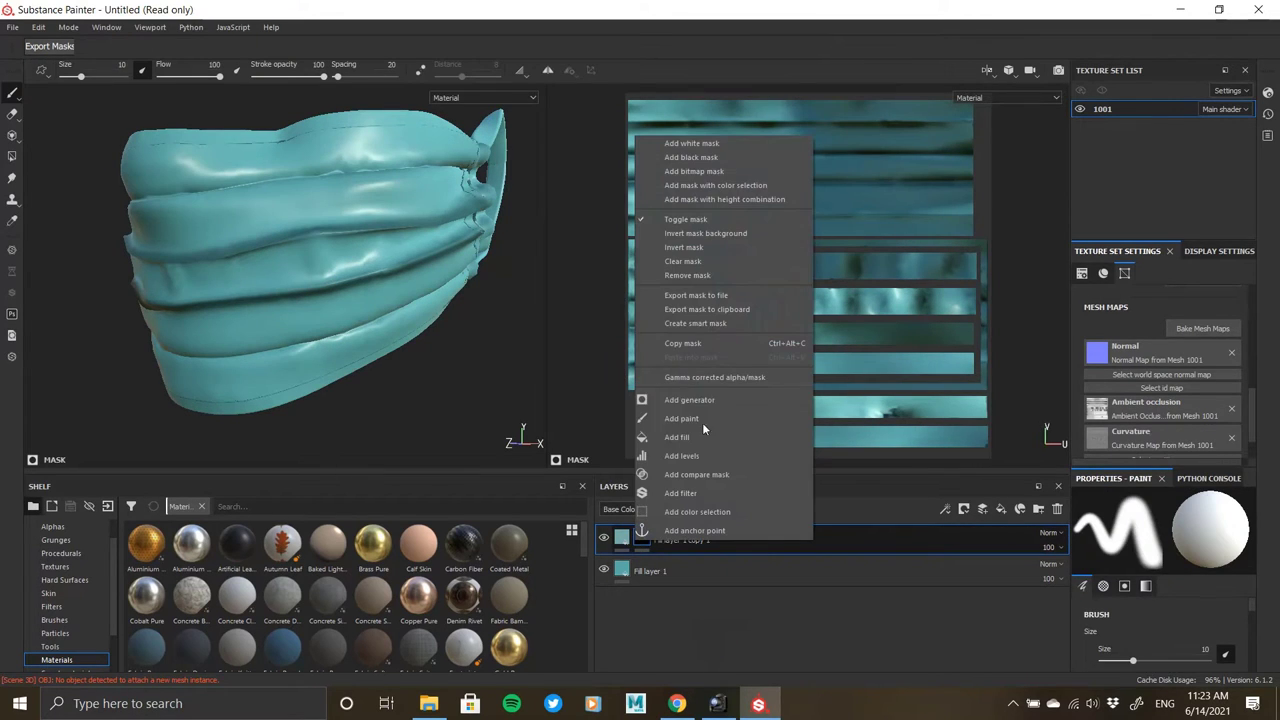
pyautogui.click(694, 436)
pyautogui.click(1130, 537)
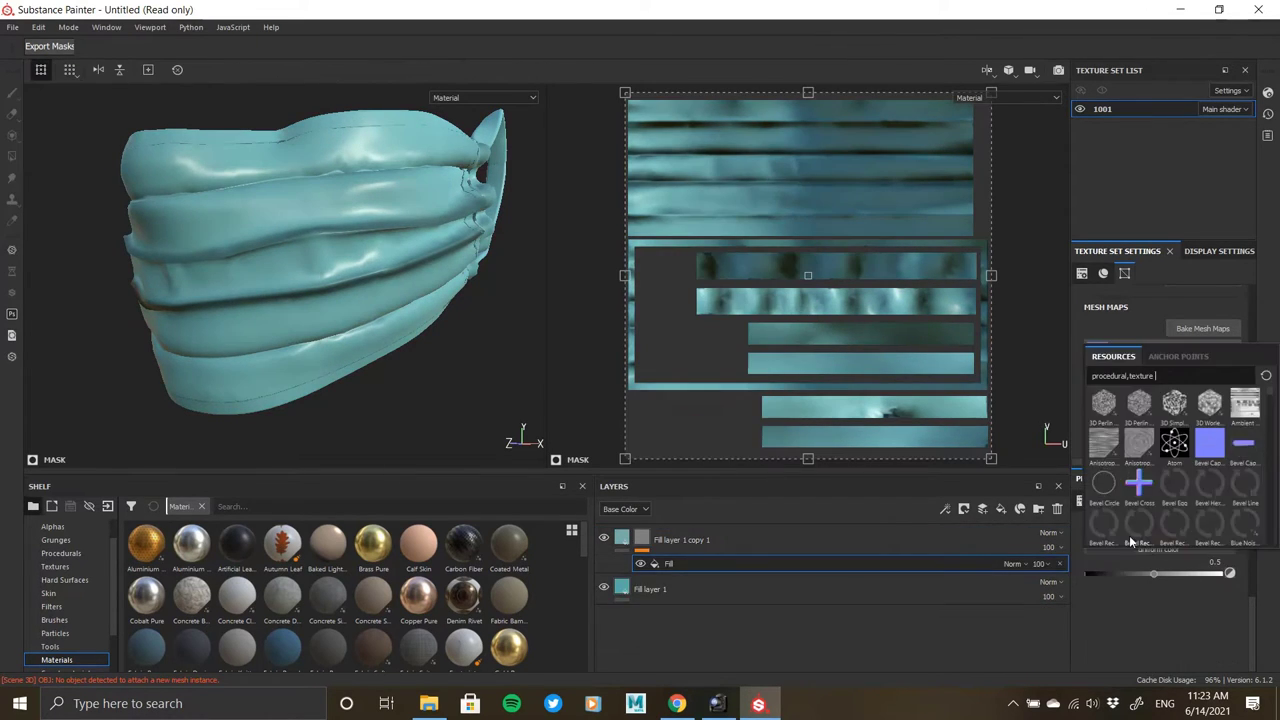
pyautogui.moveTo(1106, 444)
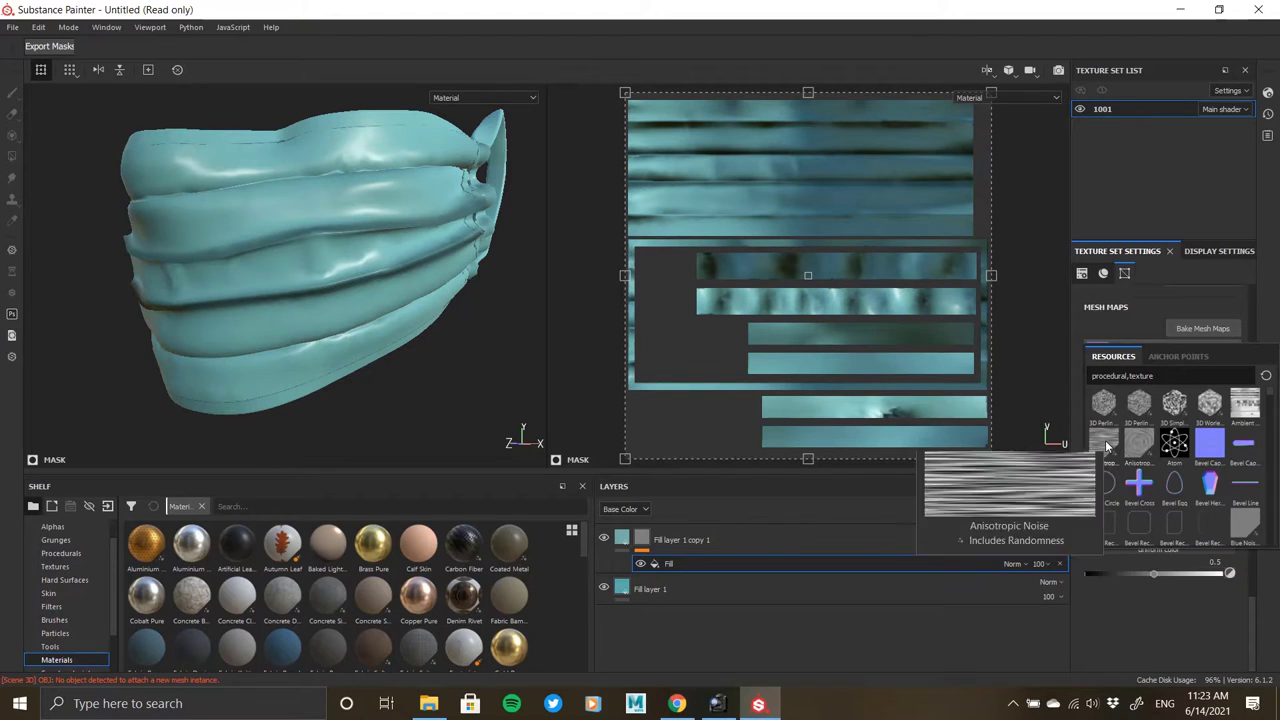
pyautogui.click(1105, 443)
# Increase the UV scale of the Anisotropic Noise fill for finer streaks on the mask's folds.
pyautogui.keyDown('alt'); pyautogui.moveTo(292, 258); pyautogui.dragTo(345, 262); pyautogui.keyUp('alt')
pyautogui.scroll(6, 283, 277)
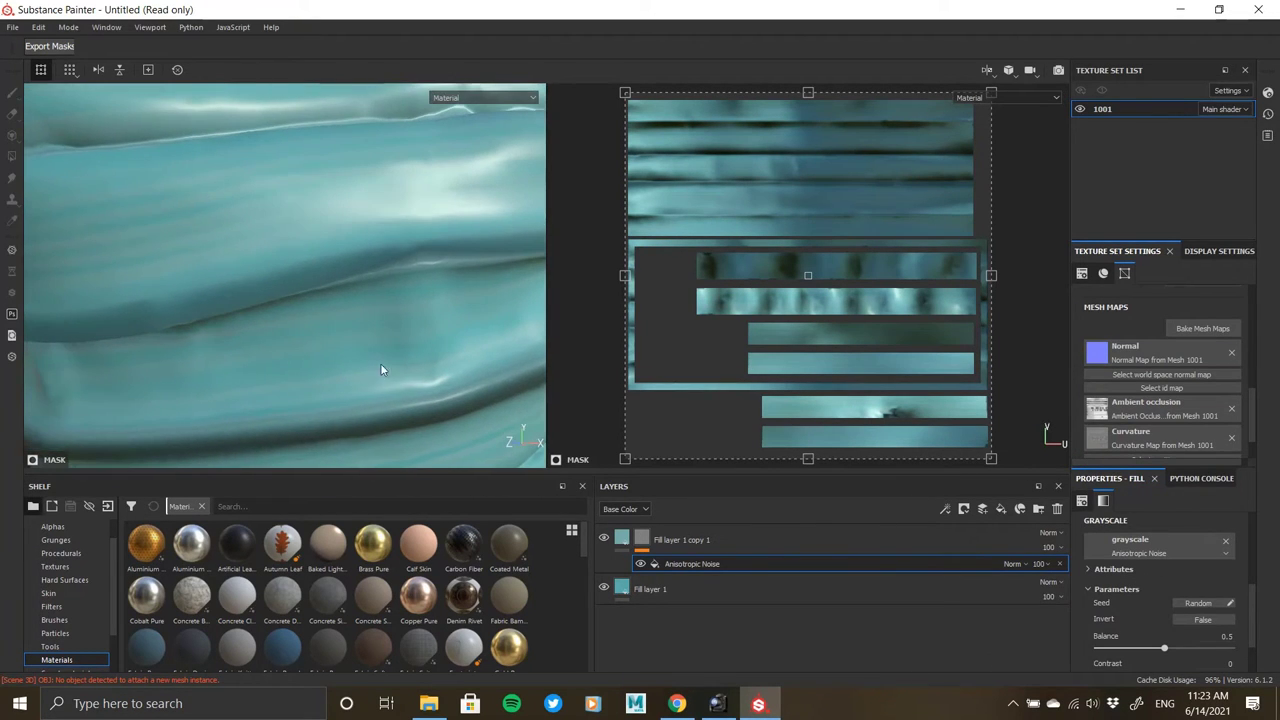
pyautogui.scroll(3, 1132, 627)
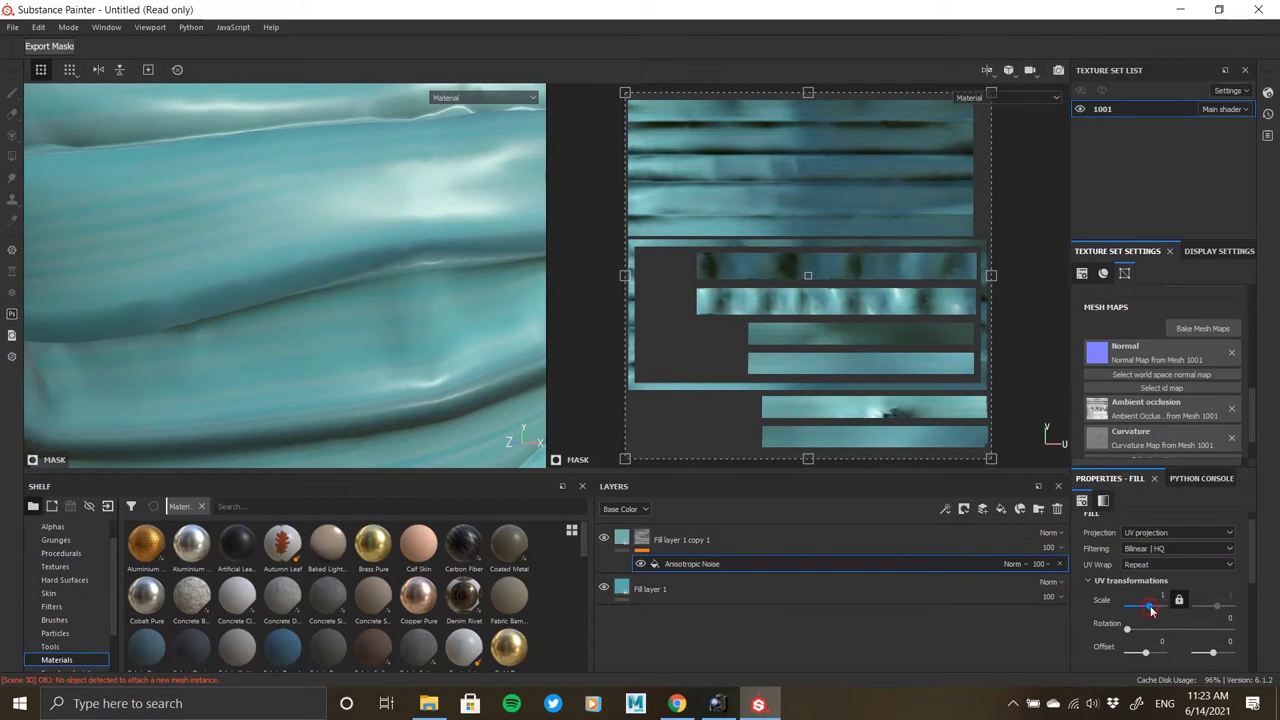
pyautogui.moveTo(1150, 608); pyautogui.dragTo(1151, 608)
pyautogui.moveTo(275, 303)
pyautogui.keyDown('alt'); pyautogui.mouseDown()
pyautogui.moveTo(332, 309)
pyautogui.moveTo(290, 306)
pyautogui.mouseUp(); pyautogui.keyUp('alt')
pyautogui.scroll(-4, 1115, 634)
# Display only the layer mask and set the Anisotropic Noise's X Amount to 134 and Y Amount to 487.
pyautogui.keyDown('alt'); pyautogui.click(643, 539); pyautogui.keyUp('alt')
pyautogui.scroll(-4, 364, 269)
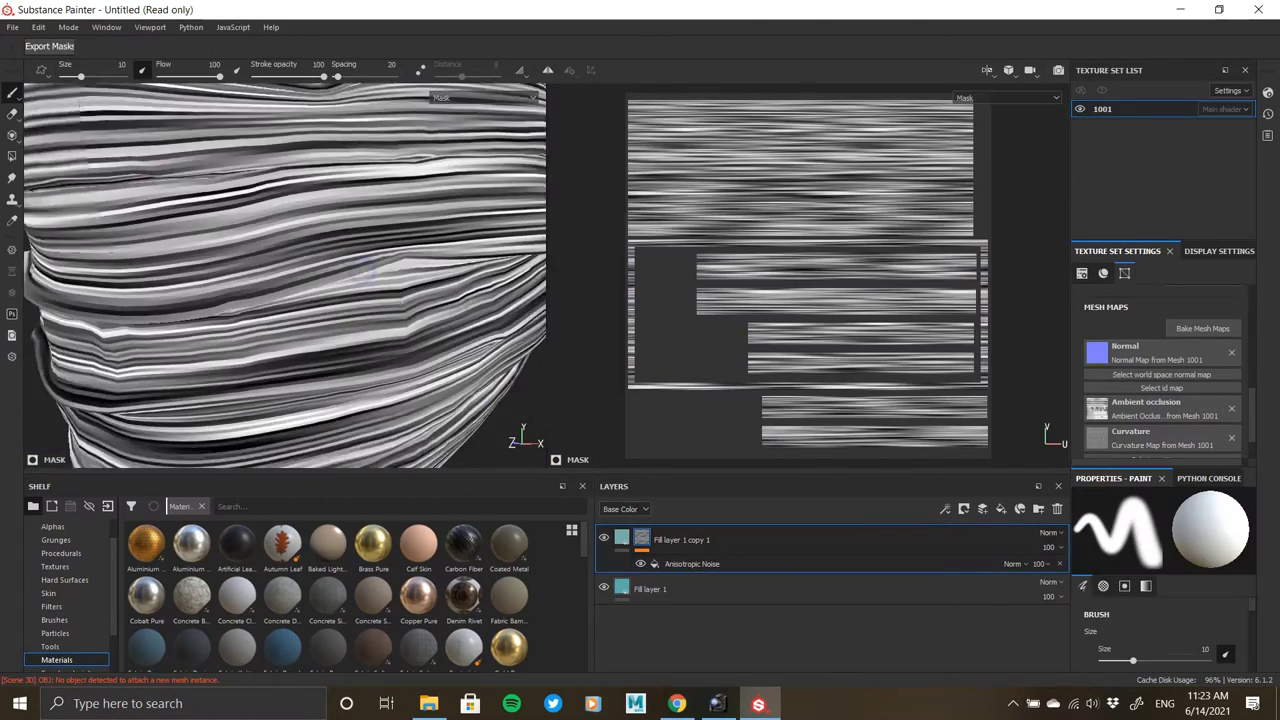
pyautogui.scroll(-4, 364, 269)
pyautogui.keyDown('alt'); pyautogui.moveTo(364, 269); pyautogui.dragTo(345, 269); pyautogui.keyUp('alt')
pyautogui.click(709, 562)
pyautogui.scroll(-1, 1154, 606)
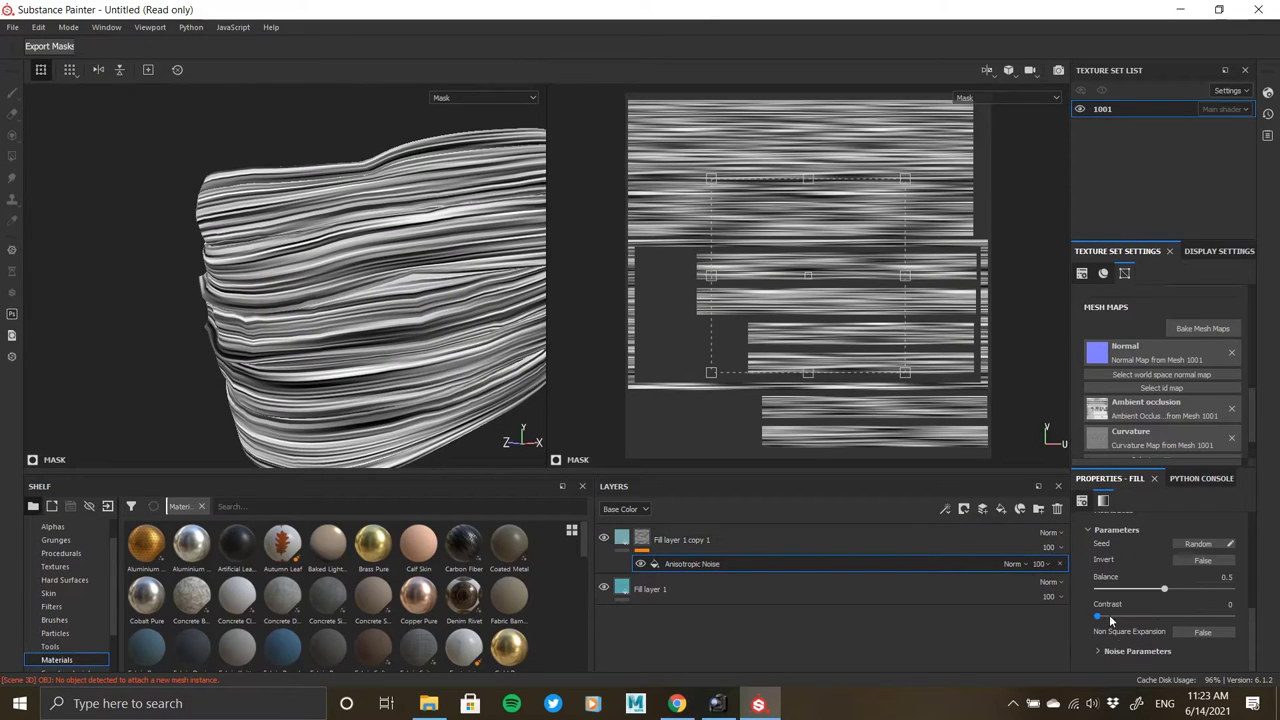
pyautogui.click(1104, 651)
pyautogui.scroll(-3, 1108, 652)
pyautogui.moveTo(1109, 557)
pyautogui.mouseDown()
pyautogui.moveTo(1188, 559)
pyautogui.moveTo(1150, 560)
pyautogui.mouseUp()
pyautogui.moveTo(1148, 556); pyautogui.dragTo(1226, 586)
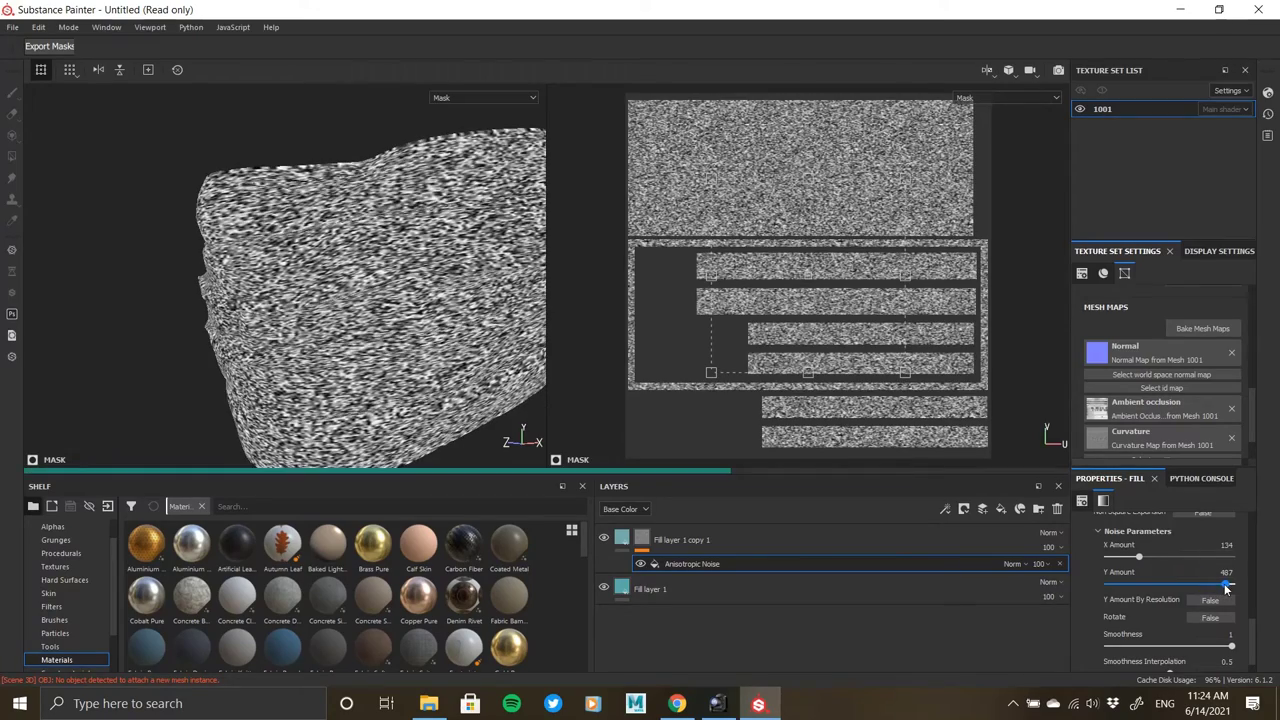
# Reduce the Anisotropic Noise's X Amount to 53 for longer streaks.
pyautogui.keyDown('alt'); pyautogui.moveTo(391, 308); pyautogui.dragTo(430, 314); pyautogui.keyUp('alt')
pyautogui.scroll(4, 360, 315)
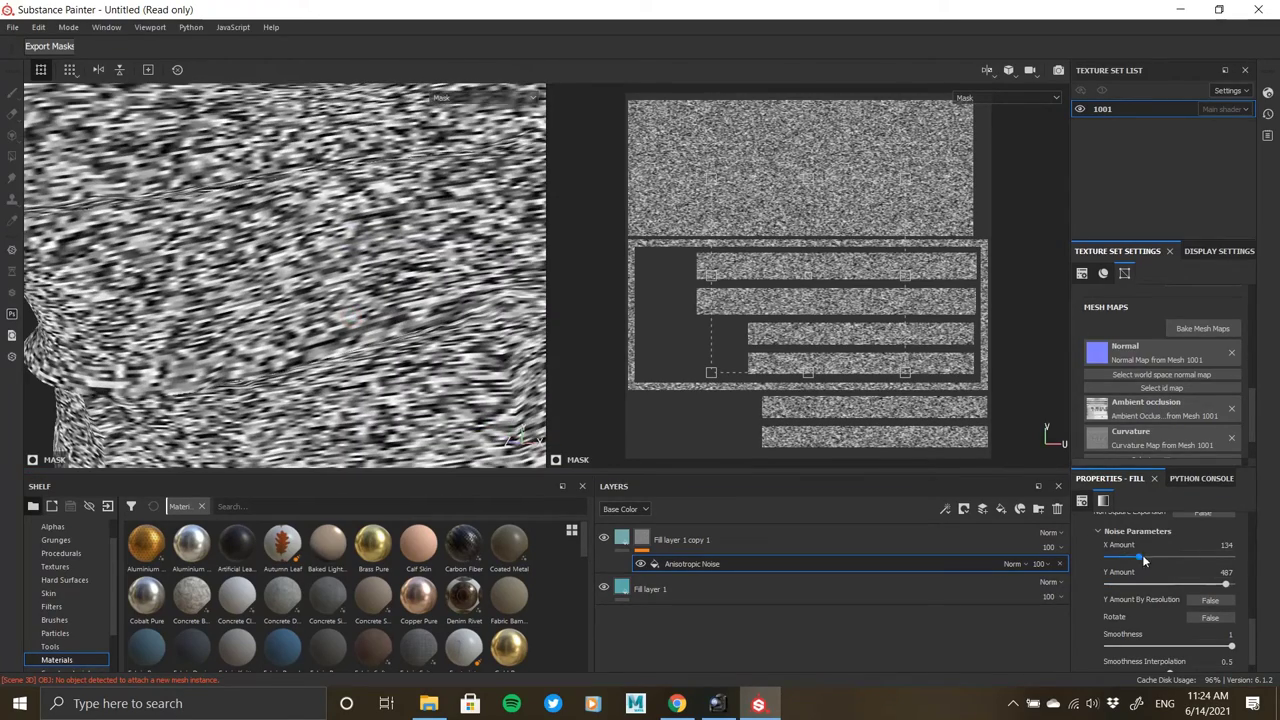
pyautogui.moveTo(1141, 556); pyautogui.dragTo(1119, 555)
pyautogui.scroll(-5, 361, 314)
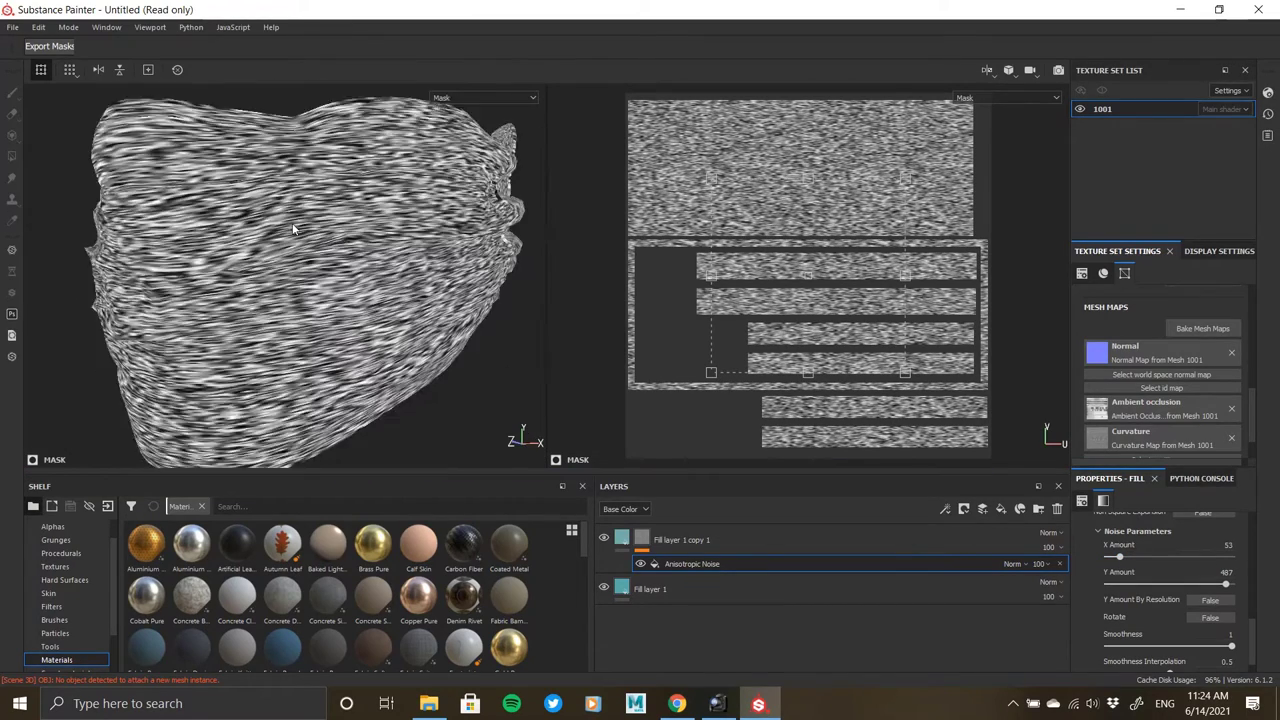
pyautogui.keyDown('alt'); pyautogui.moveTo(361, 314); pyautogui.dragTo(400, 340); pyautogui.keyUp('alt')
# Return to the material view and set the copied layer's base color to a paler, greyer teal.
pyautogui.click(622, 539)
pyautogui.keyDown('alt'); pyautogui.moveTo(196, 250); pyautogui.dragTo(254, 194); pyautogui.keyUp('alt')
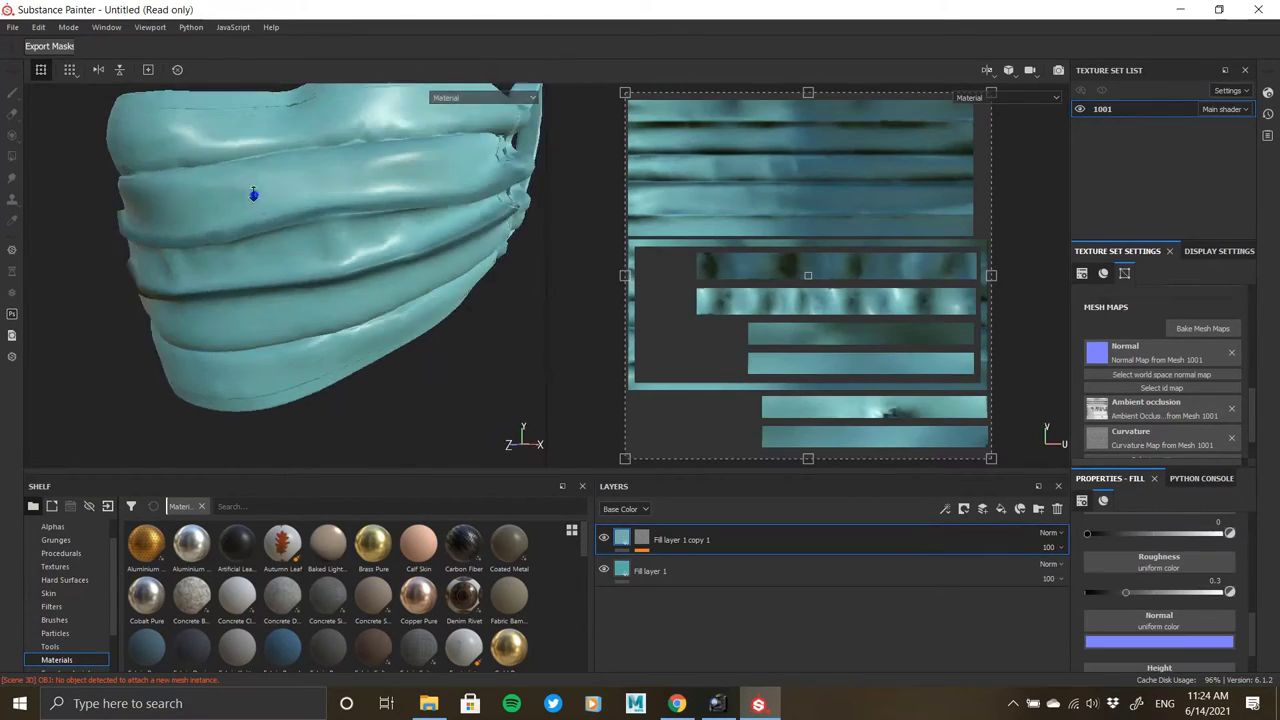
pyautogui.keyDown('alt'); pyautogui.moveTo(254, 194); pyautogui.dragTo(325, 419, button='right'); pyautogui.keyUp('alt')
pyautogui.keyDown('alt'); pyautogui.moveTo(325, 419); pyautogui.dragTo(288, 251); pyautogui.keyUp('alt')
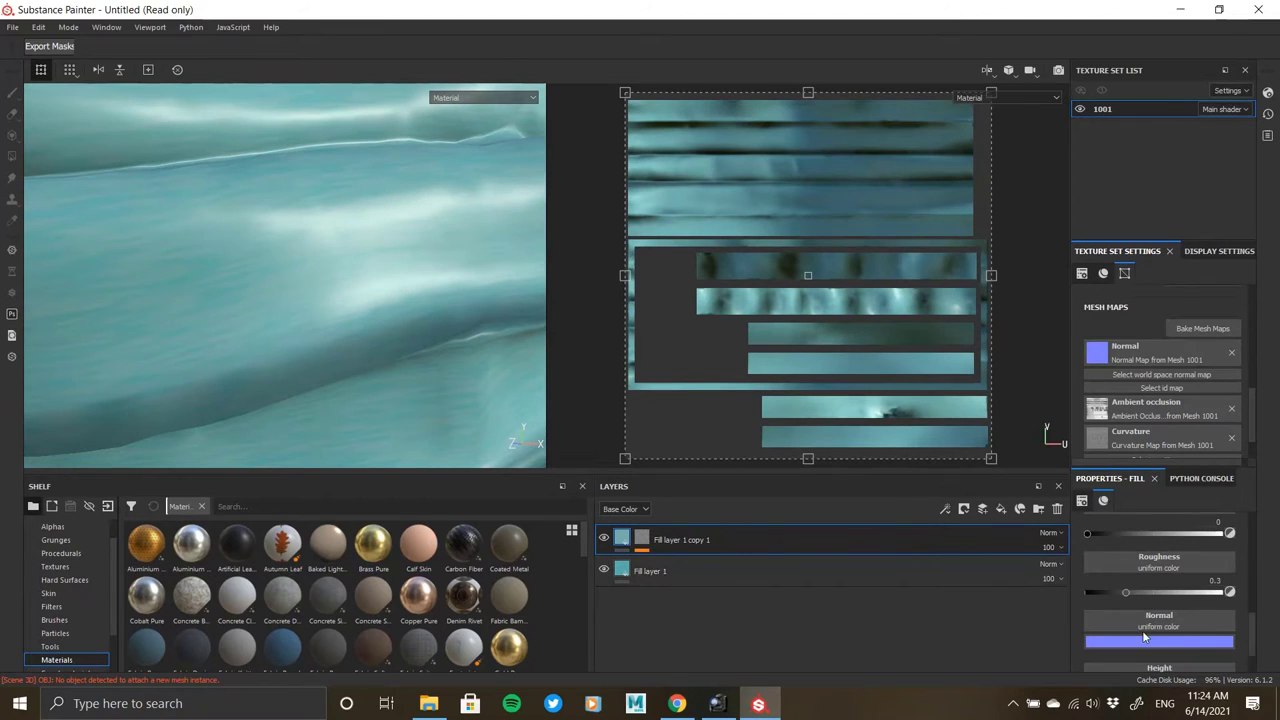
pyautogui.scroll(2, 1141, 630)
pyautogui.click(1140, 592)
pyautogui.click(1110, 490)
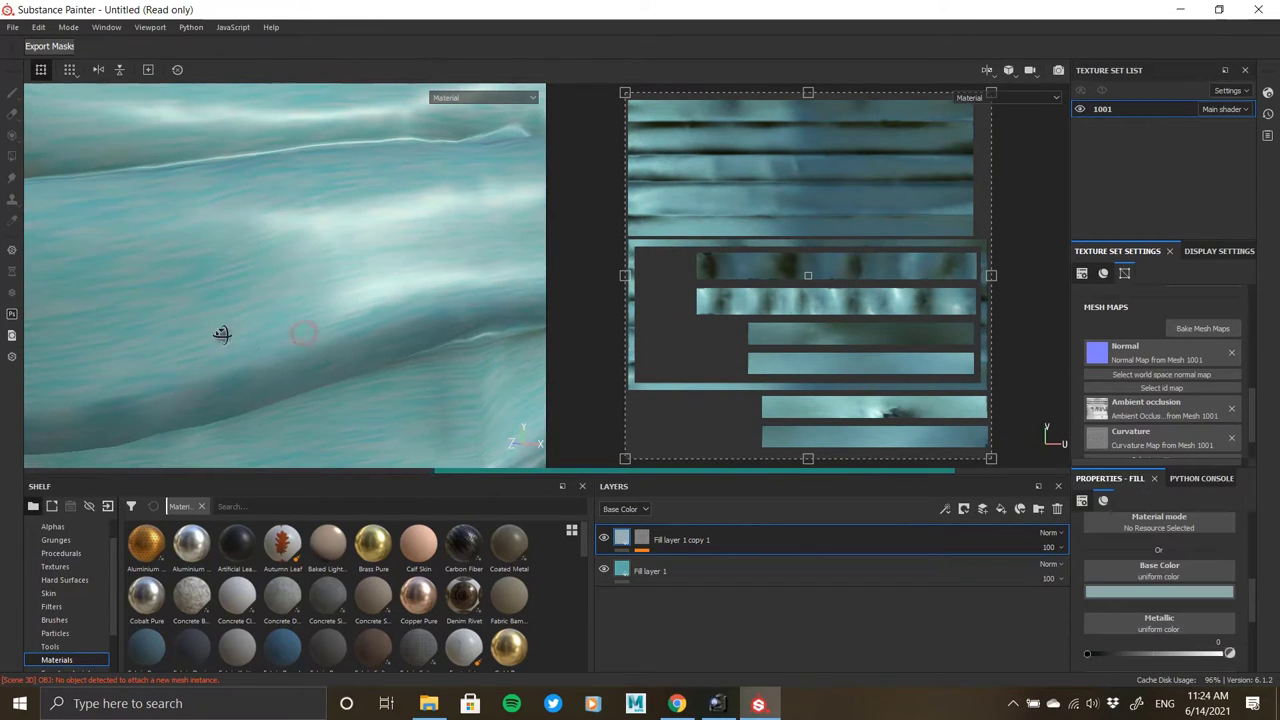
# Compare the streaked fabric on the model with the folds in the reference photo.
pyautogui.keyDown('alt'); pyautogui.moveTo(223, 334); pyautogui.dragTo(331, 360); pyautogui.keyUp('alt')
pyautogui.keyDown('alt'); pyautogui.moveTo(331, 360); pyautogui.dragTo(207, 166, button='right'); pyautogui.keyUp('alt')
pyautogui.keyDown('alt'); pyautogui.moveTo(207, 166); pyautogui.dragTo(314, 299); pyautogui.keyUp('alt')
pyautogui.keyDown('alt'); pyautogui.moveTo(314, 303); pyautogui.dragTo(292, 376, button='right'); pyautogui.keyUp('alt')
pyautogui.click(720, 706)
pyautogui.moveTo(1020, 508); pyautogui.dragTo(906, 514)
pyautogui.moveTo(1080, 512)
pyautogui.mouseDown()
pyautogui.moveTo(940, 480)
pyautogui.moveTo(883, 483)
pyautogui.moveTo(971, 478)
pyautogui.mouseUp()
pyautogui.click(498, 36)
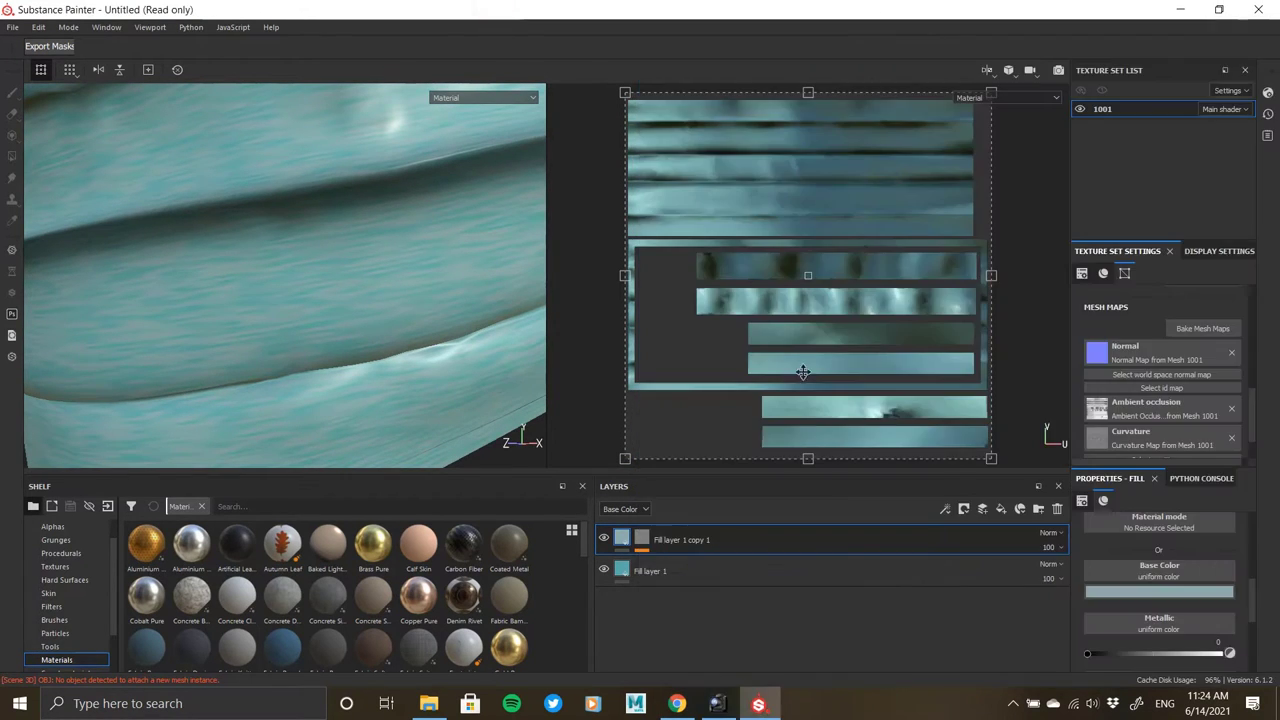
# Raise the roughness of the bottom fill layer to 0.5874 and of its masked copy to 0.6117.
pyautogui.click(683, 568)
pyautogui.scroll(-2, 1150, 610)
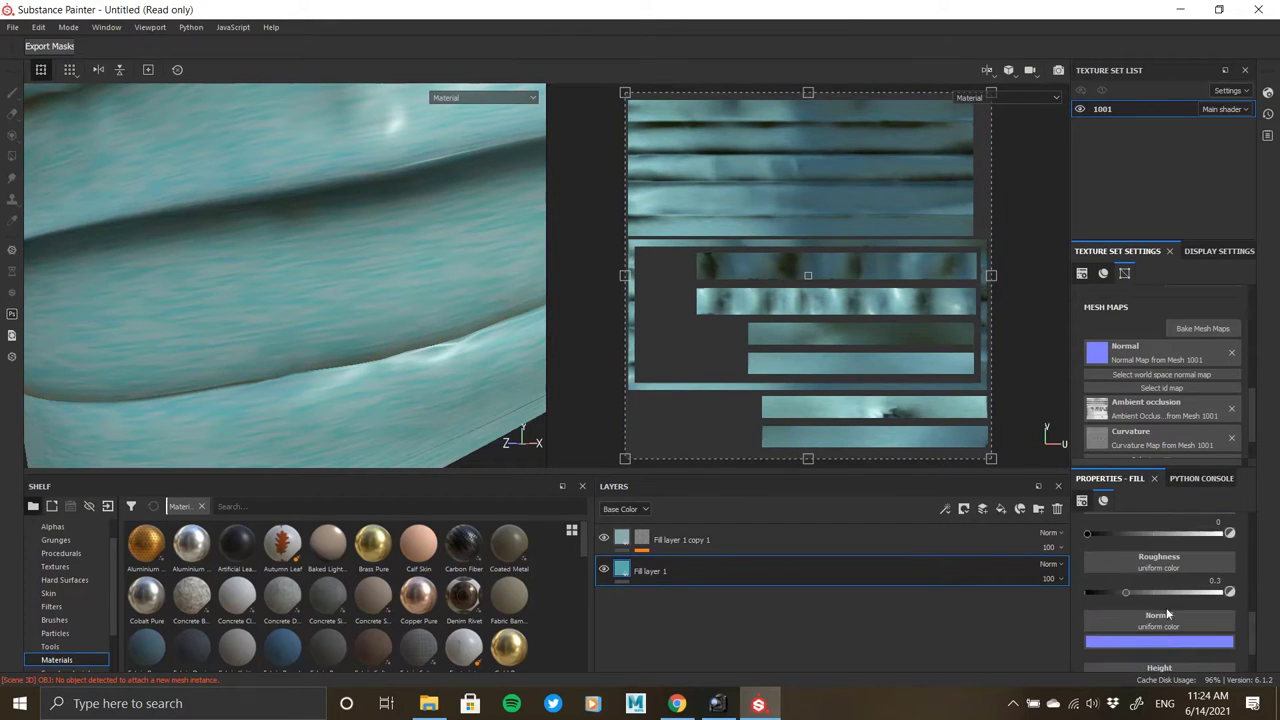
pyautogui.keyDown('alt'); pyautogui.moveTo(206, 297); pyautogui.dragTo(140, 285, button='right'); pyautogui.keyUp('alt')
pyautogui.click(661, 535)
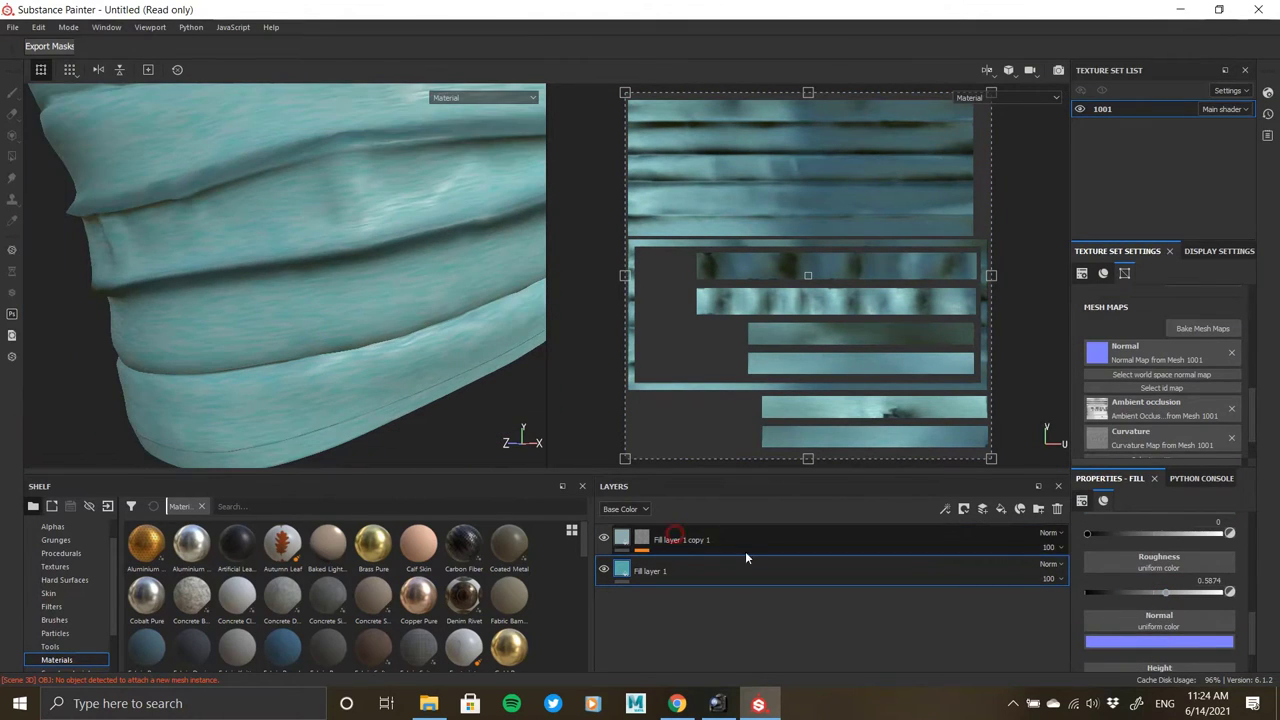
pyautogui.moveTo(1168, 594); pyautogui.dragTo(1170, 596)
pyautogui.keyDown('alt'); pyautogui.moveTo(334, 225); pyautogui.dragTo(300, 332, button='middle'); pyautogui.keyUp('alt')
pyautogui.moveTo(300, 332)
pyautogui.keyDown('alt'); pyautogui.mouseDown(button='right')
pyautogui.moveTo(257, 338)
pyautogui.moveTo(376, 366)
pyautogui.moveTo(367, 376)
pyautogui.mouseUp(button='right'); pyautogui.keyUp('alt')
pyautogui.keyDown('alt'); pyautogui.moveTo(367, 376); pyautogui.dragTo(329, 297); pyautogui.keyUp('alt')
pyautogui.keyDown('alt'); pyautogui.moveTo(329, 297); pyautogui.dragTo(358, 245, button='middle'); pyautogui.keyUp('alt')
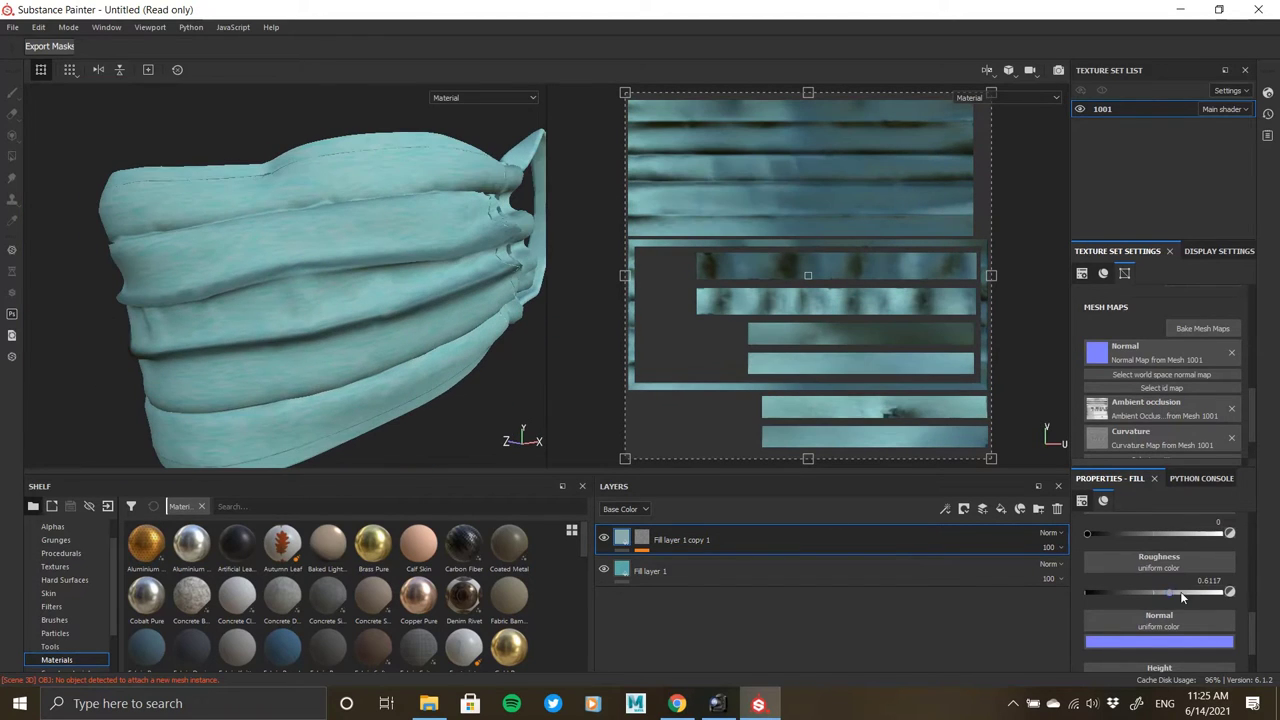
# Set the roughness of both fill layers to 0.5.
pyautogui.moveTo(1149, 599); pyautogui.dragTo(1151, 599)
pyautogui.click(1208, 579)
pyautogui.click(652, 573)
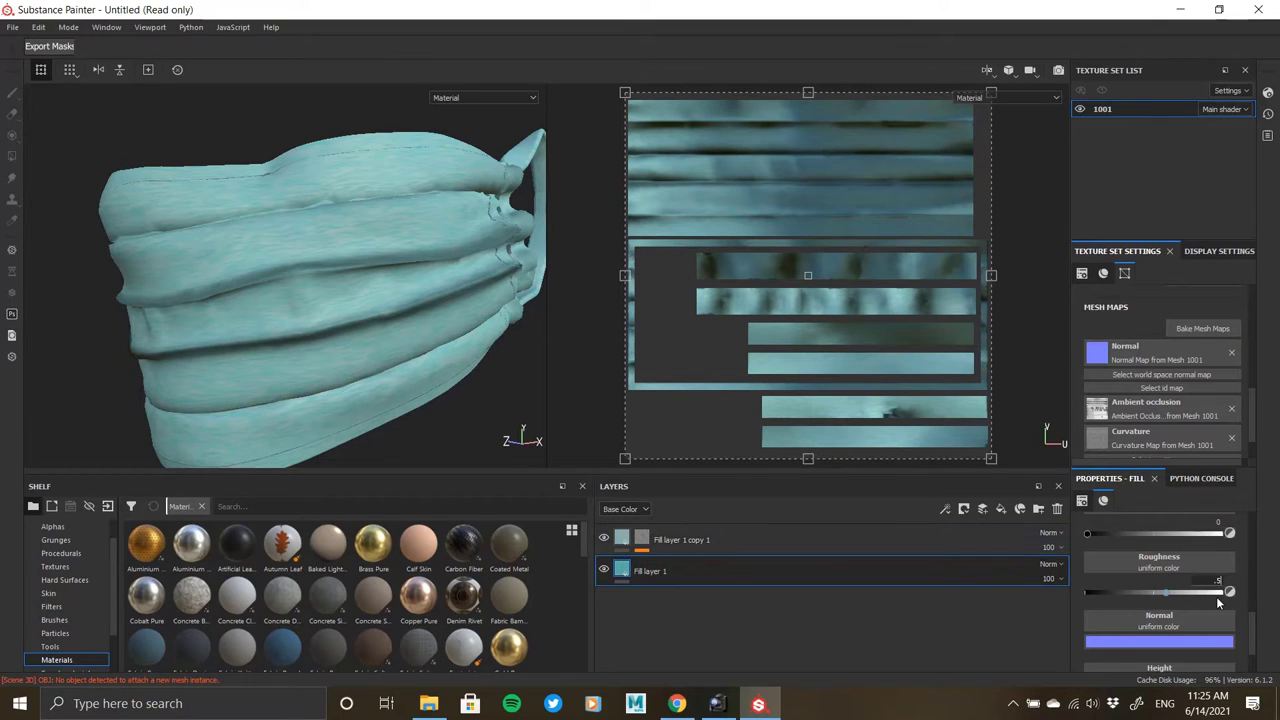
# Examine the fabric streaks and surface shine on the mask's folds from several angles.
pyautogui.keyDown('alt'); pyautogui.moveTo(380, 348); pyautogui.dragTo(300, 263); pyautogui.keyUp('alt')
pyautogui.keyDown('alt'); pyautogui.moveTo(300, 263); pyautogui.dragTo(330, 372, button='right'); pyautogui.keyUp('alt')
pyautogui.keyDown('alt'); pyautogui.moveTo(330, 350); pyautogui.dragTo(366, 300); pyautogui.keyUp('alt')
pyautogui.keyDown('alt'); pyautogui.moveTo(366, 300); pyautogui.dragTo(194, 284, button='right'); pyautogui.keyUp('alt')
pyautogui.keyDown('alt'); pyautogui.moveTo(194, 284); pyautogui.dragTo(287, 273); pyautogui.keyUp('alt')
pyautogui.keyDown('alt'); pyautogui.moveTo(287, 273); pyautogui.dragTo(319, 366, button='right'); pyautogui.keyUp('alt')
pyautogui.keyDown('alt'); pyautogui.moveTo(266, 237); pyautogui.dragTo(325, 385, button='right'); pyautogui.keyUp('alt')
pyautogui.keyDown('alt'); pyautogui.moveTo(325, 385); pyautogui.dragTo(260, 264); pyautogui.keyUp('alt')
pyautogui.keyDown('alt'); pyautogui.moveTo(260, 264); pyautogui.dragTo(293, 288, button='right'); pyautogui.keyUp('alt')
pyautogui.moveTo(293, 288)
pyautogui.keyDown('alt'); pyautogui.mouseDown()
pyautogui.moveTo(267, 299)
pyautogui.moveTo(297, 289)
pyautogui.mouseUp(); pyautogui.keyUp('alt')
pyautogui.keyDown('alt'); pyautogui.moveTo(297, 289); pyautogui.dragTo(2, 215, button='right'); pyautogui.keyUp('alt')
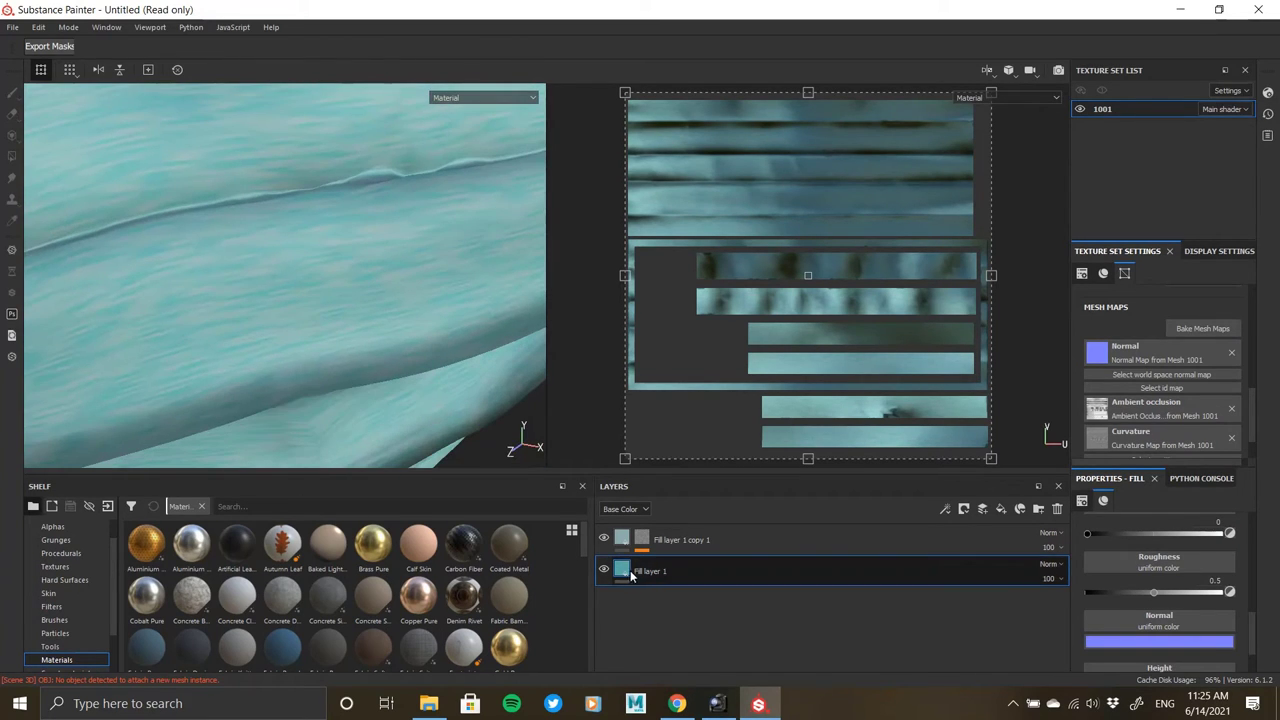
# Add a fill layer on top, sampling the bottom layer's teal and brightening it to RGB 0.227, 0.682, 0.658.
pyautogui.click(704, 543)
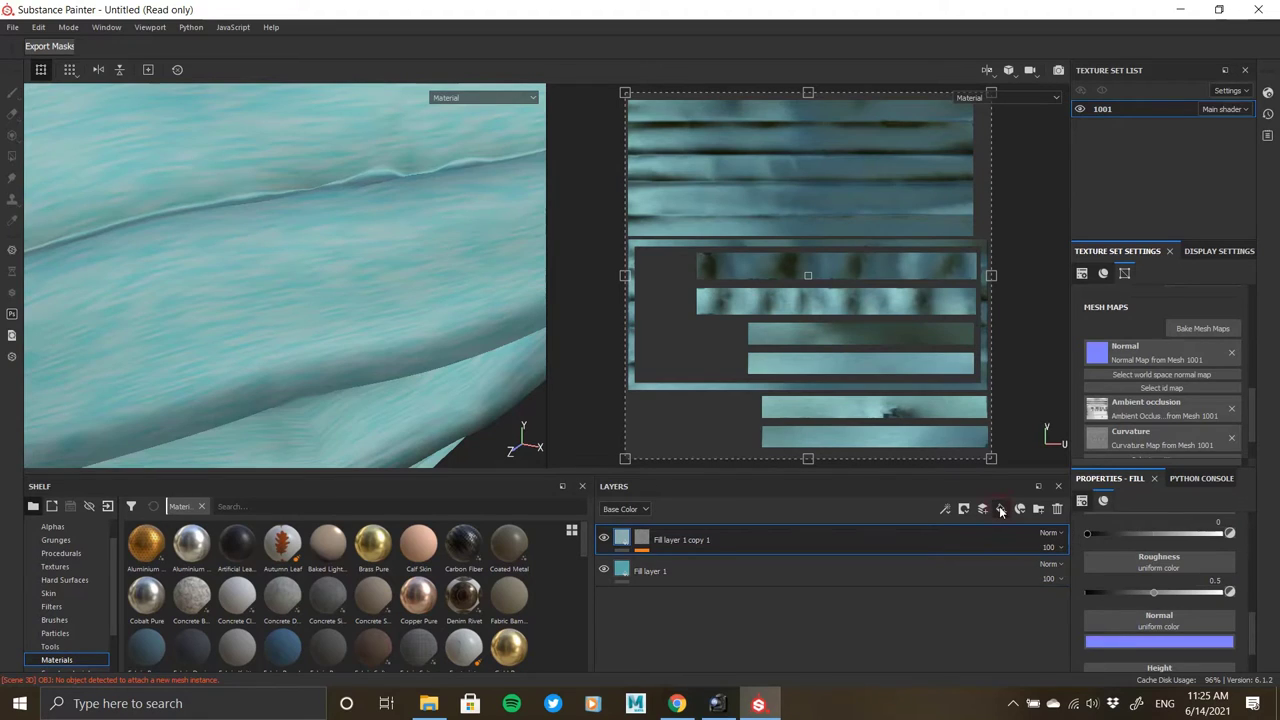
pyautogui.click(1001, 510)
pyautogui.keyDown('alt'); pyautogui.moveTo(307, 332); pyautogui.dragTo(310, 302); pyautogui.keyUp('alt')
pyautogui.scroll(4, 1144, 604)
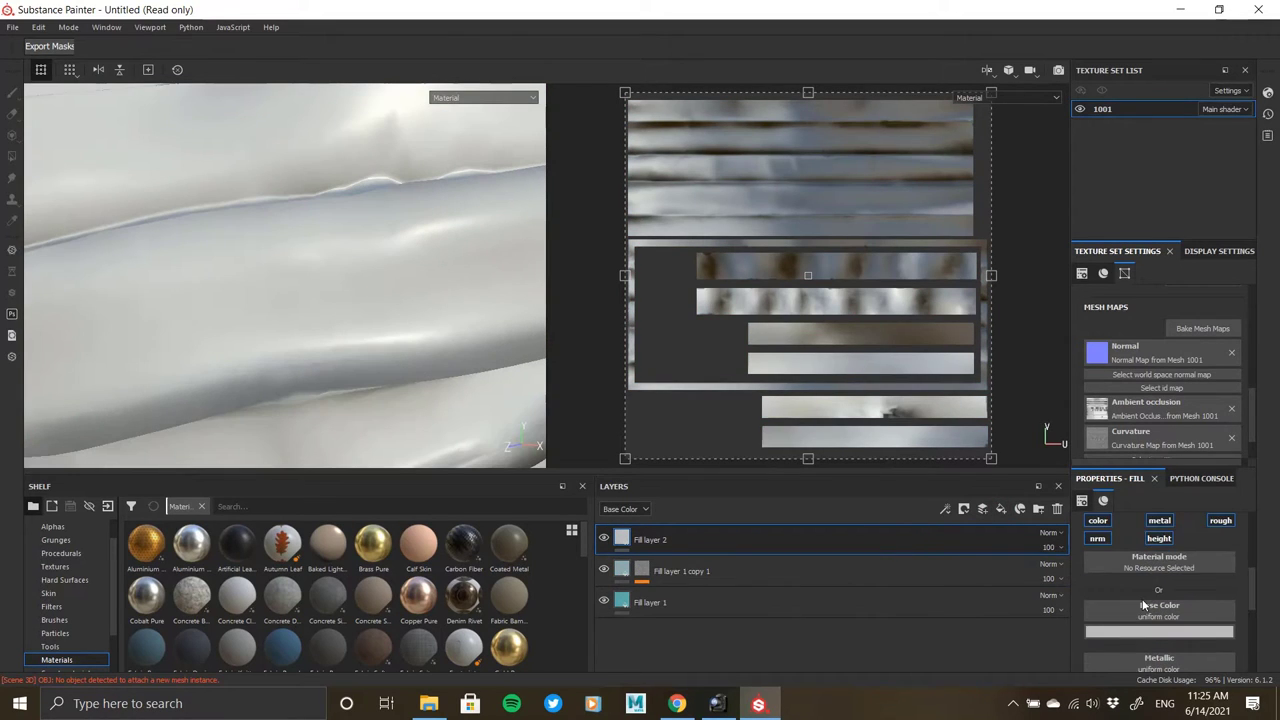
pyautogui.click(1148, 631)
pyautogui.moveTo(1157, 479); pyautogui.dragTo(622, 604)
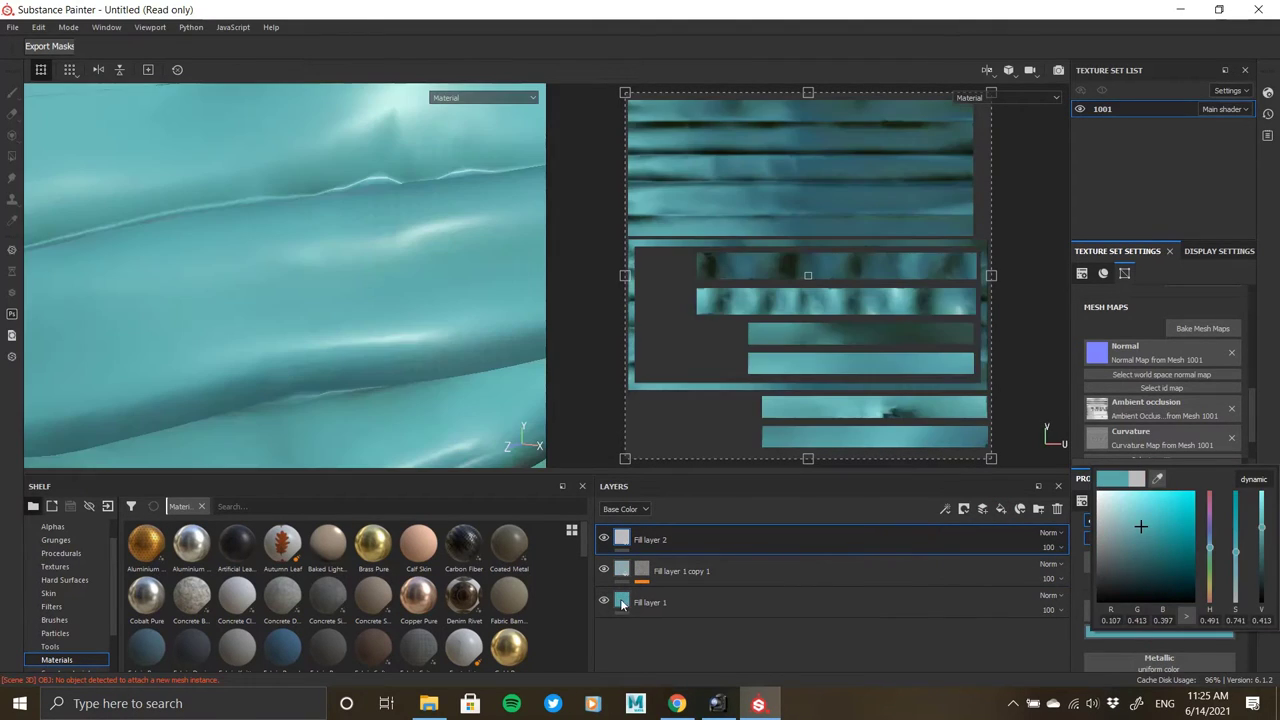
pyautogui.moveTo(1139, 508)
pyautogui.mouseDown()
pyautogui.moveTo(1142, 541)
pyautogui.moveTo(1134, 509)
pyautogui.mouseUp()
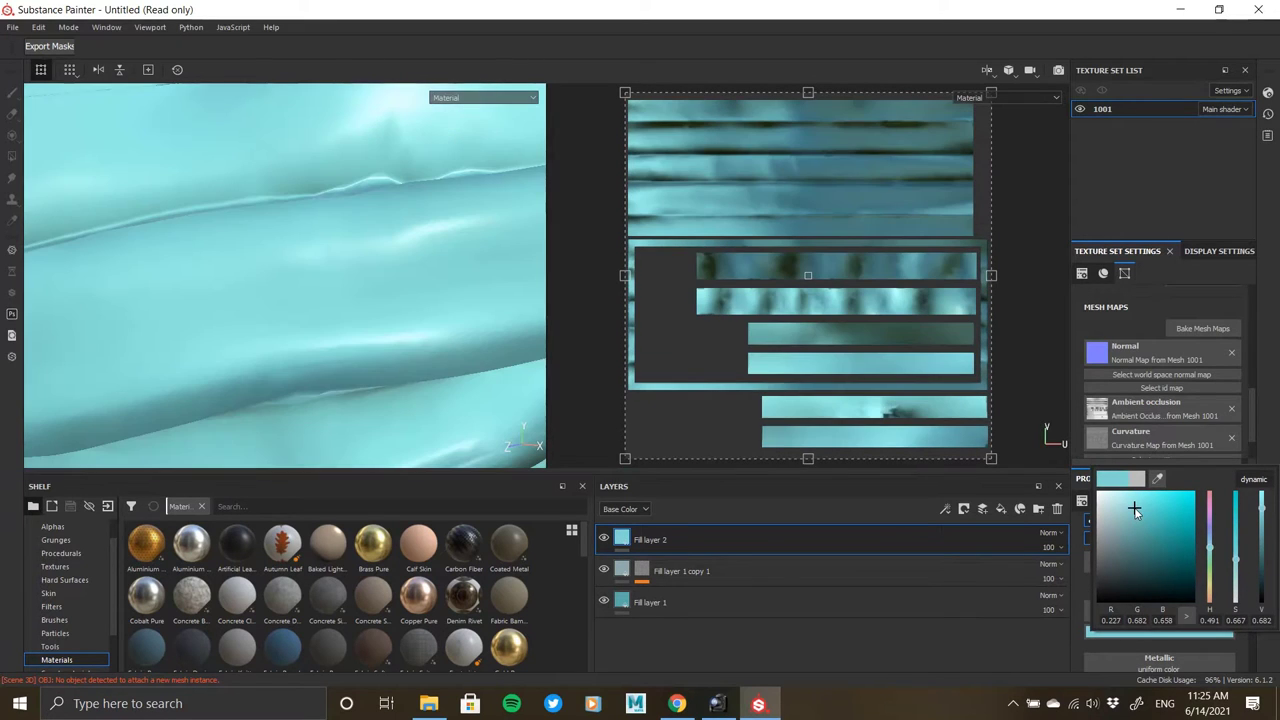
# Add a black mask with a fill effect to the top fill layer, using the Dirt 3 texture as its grayscale source.
pyautogui.rightClick(622, 539)
pyautogui.click(698, 145)
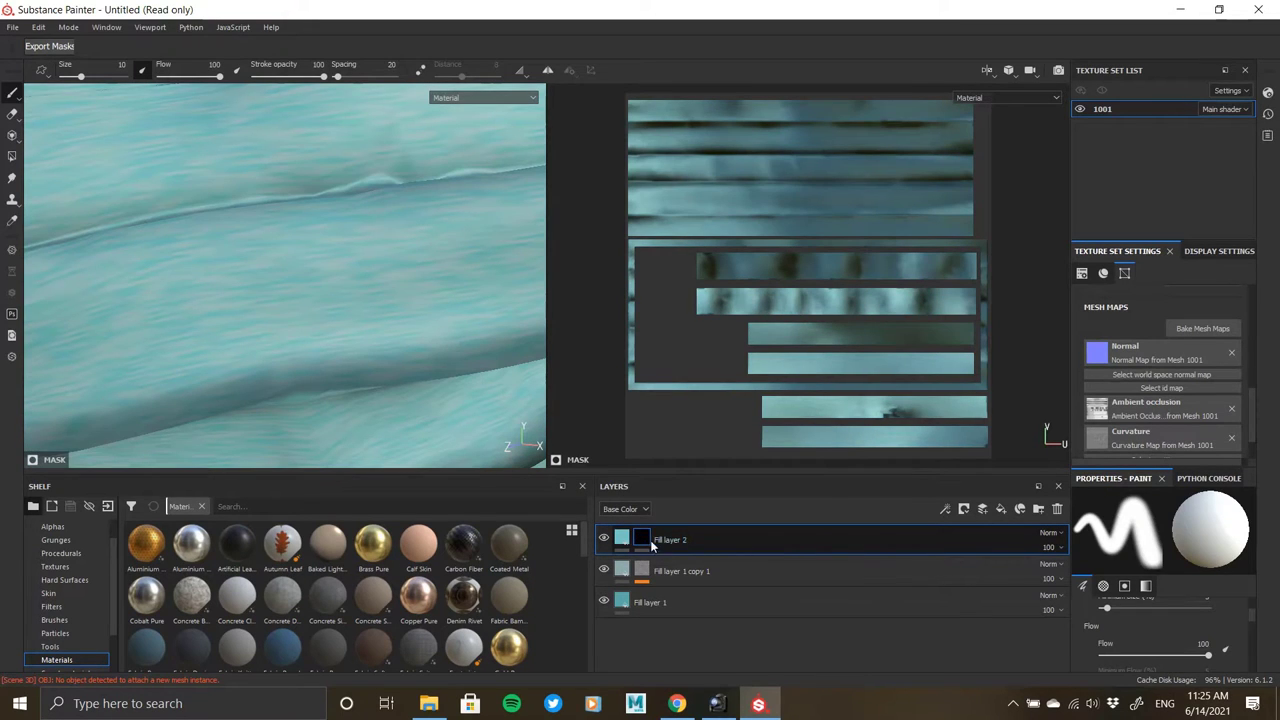
pyautogui.rightClick(650, 541)
pyautogui.click(697, 437)
pyautogui.click(1158, 548)
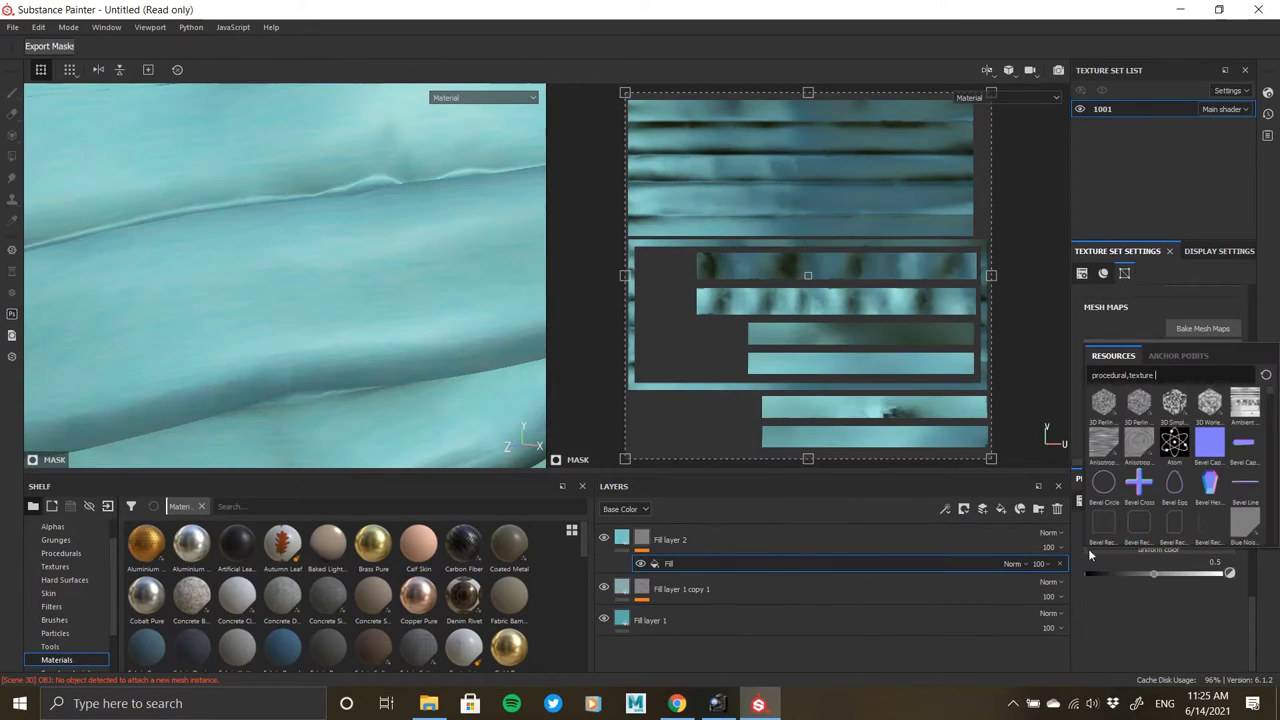
pyautogui.scroll(-5, 1250, 485)
pyautogui.moveTo(1177, 408)
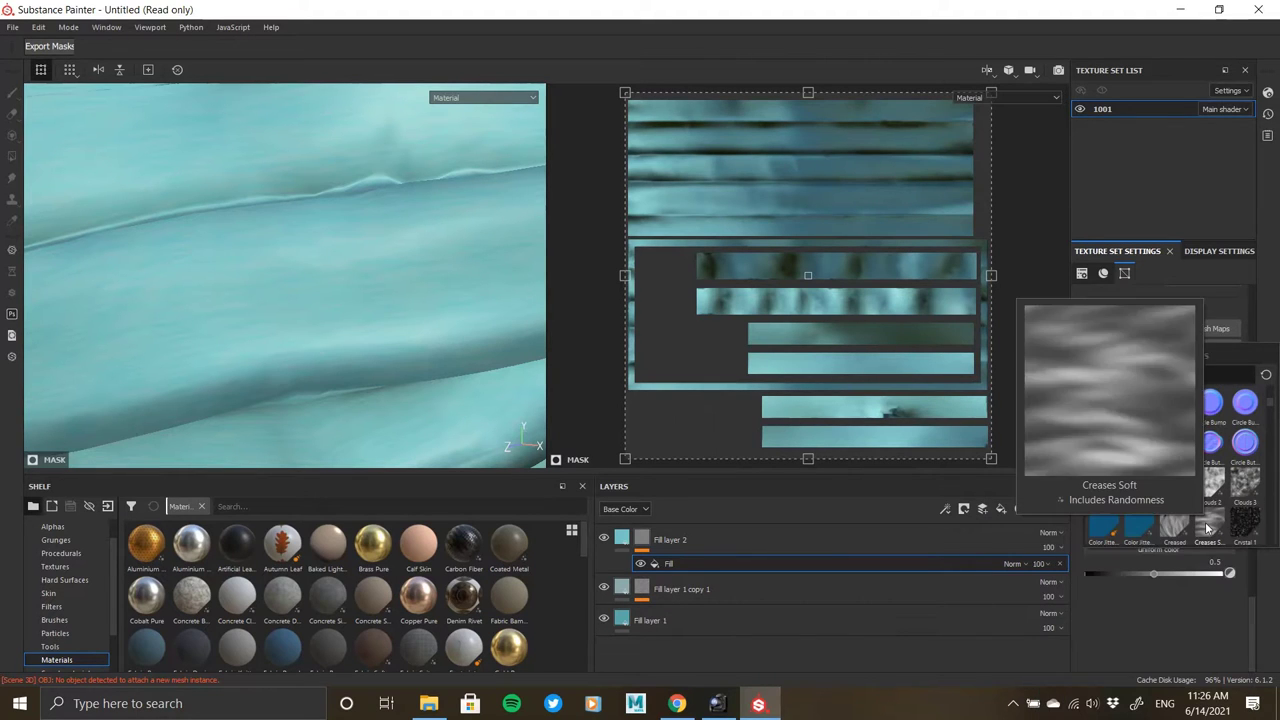
pyautogui.moveTo(1163, 527)
pyautogui.scroll(-3, 1150, 500)
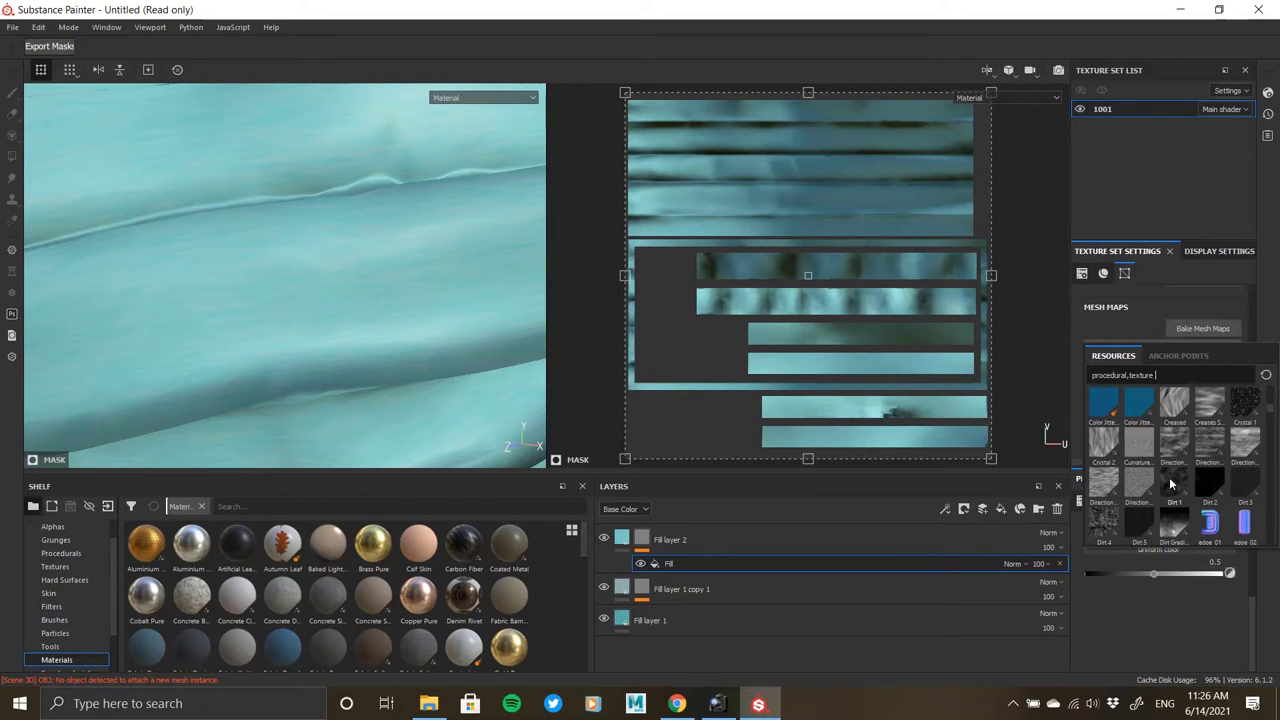
pyautogui.click(1247, 487)
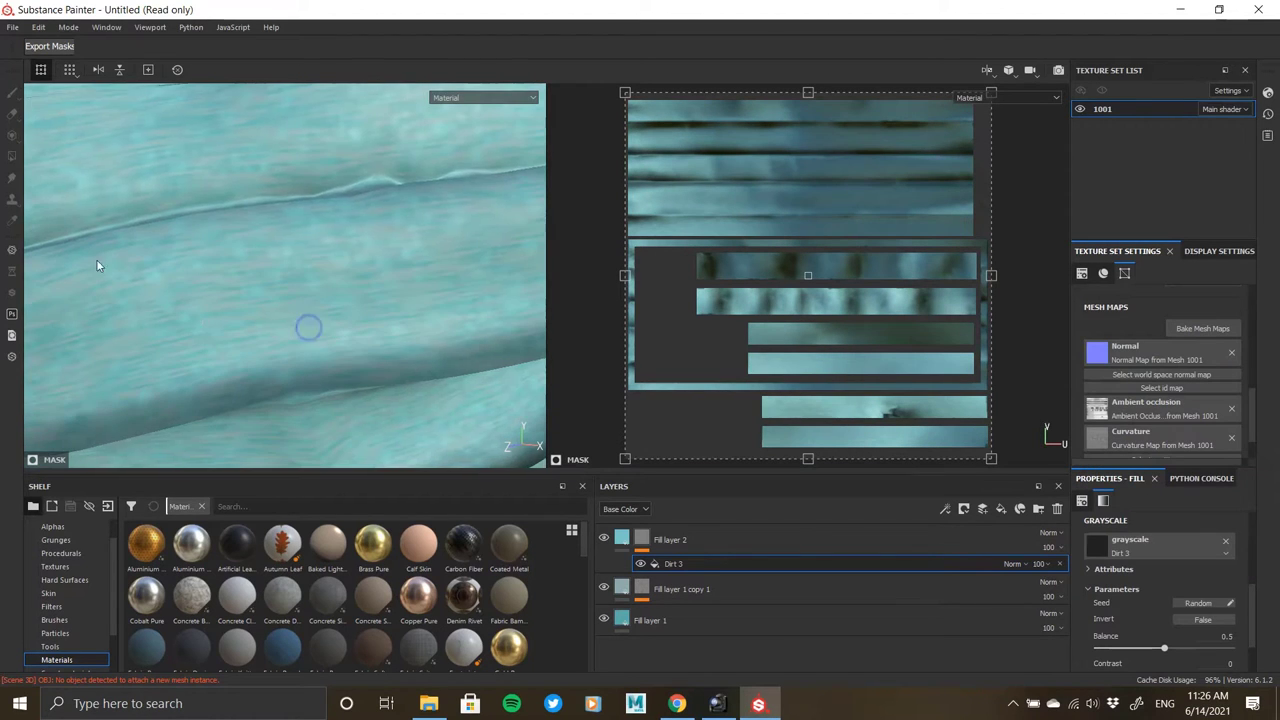
# Limit the top fill layer to the color channel by turning off metallic, roughness, normal and height.
pyautogui.keyDown('alt'); pyautogui.moveTo(98, 264); pyautogui.dragTo(288, 325, button='right'); pyautogui.keyUp('alt')
pyautogui.keyDown('alt'); pyautogui.moveTo(288, 325); pyautogui.dragTo(343, 286); pyautogui.keyUp('alt')
pyautogui.keyDown('alt'); pyautogui.moveTo(343, 286); pyautogui.dragTo(220, 240, button='right'); pyautogui.keyUp('alt')
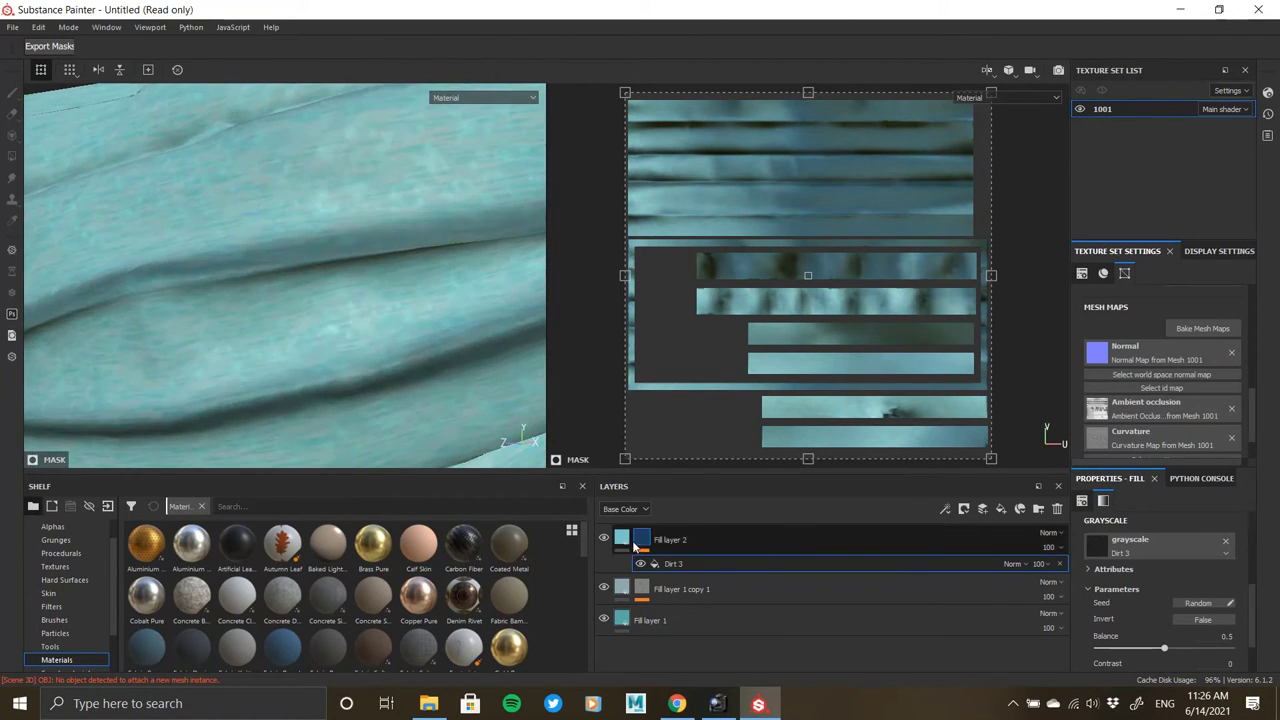
pyautogui.click(633, 545)
pyautogui.click(1227, 541)
pyautogui.click(1098, 559)
pyautogui.click(1165, 560)
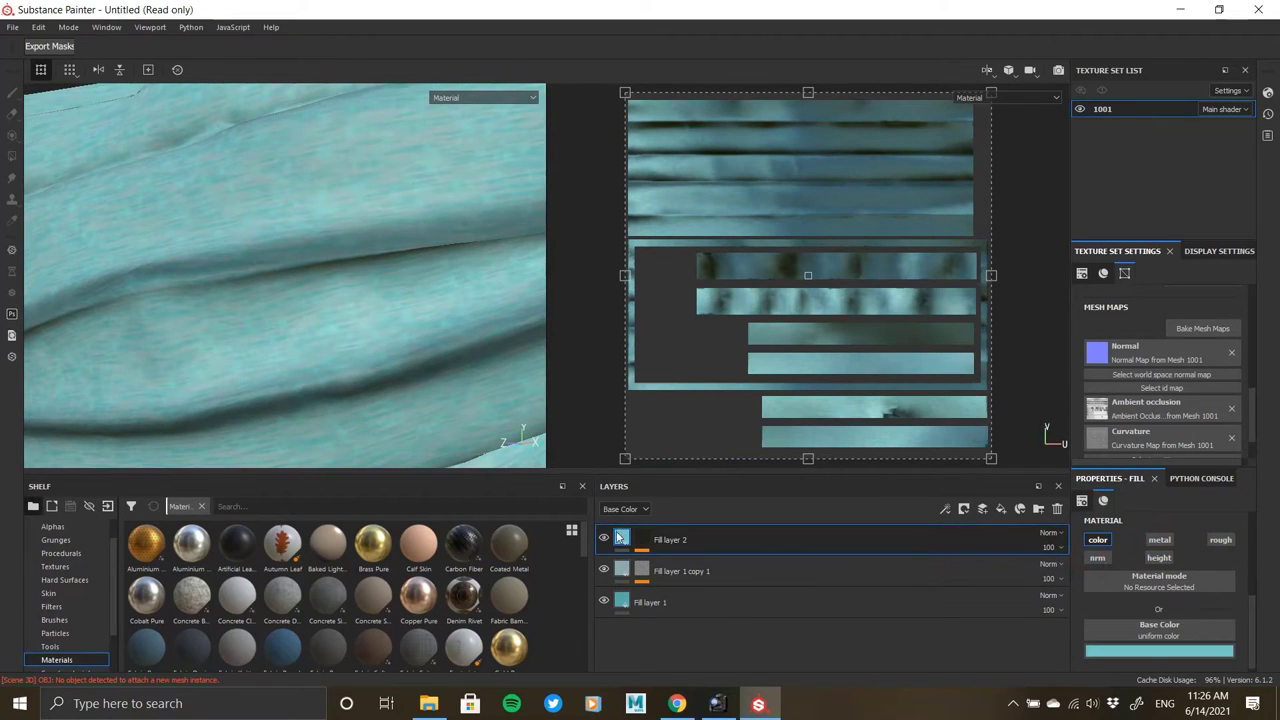
# Set the UV scale of the Dirt 3 mask fill on the top layer to 3.
pyautogui.click(644, 539)
pyautogui.click(698, 565)
pyautogui.scroll(-5, 1124, 610)
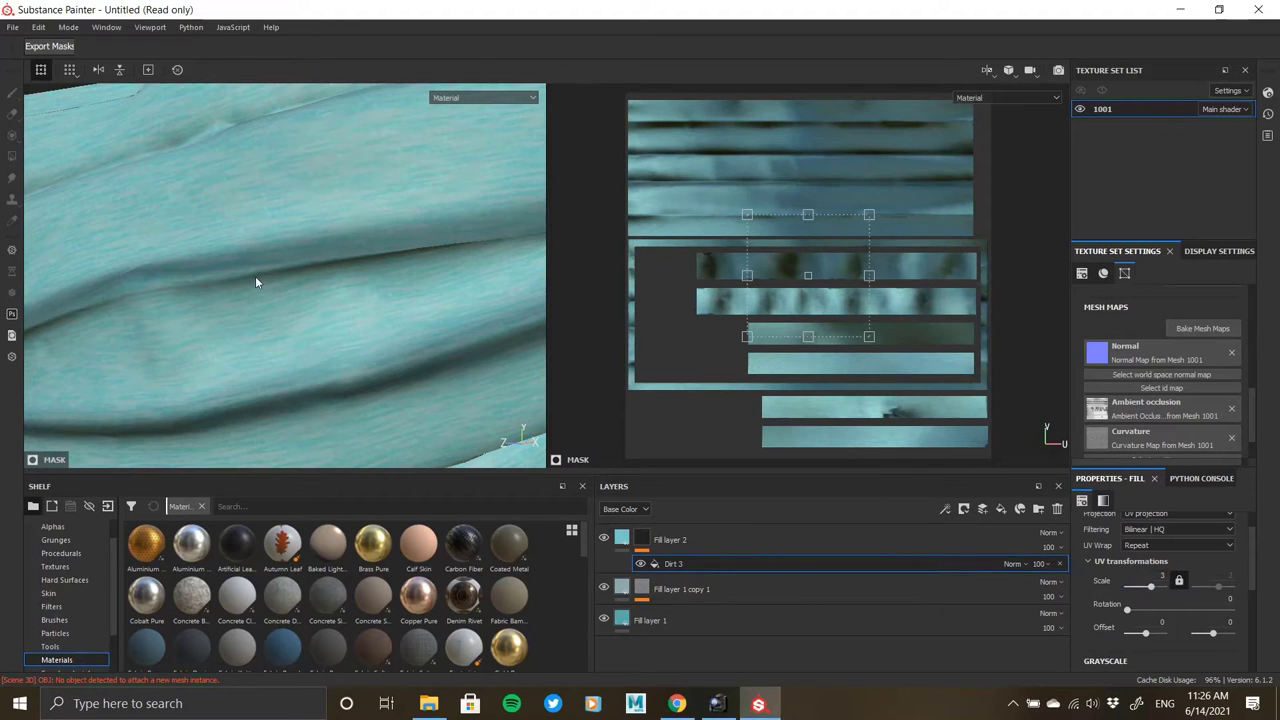
# Examine the denser fabric noise on the mask's folds, both close up and from a distance.
pyautogui.keyDown('alt'); pyautogui.moveTo(255, 280); pyautogui.dragTo(275, 190); pyautogui.keyUp('alt')
pyautogui.keyDown('alt'); pyautogui.moveTo(275, 190); pyautogui.dragTo(214, 291, button='right'); pyautogui.keyUp('alt')
pyautogui.keyDown('alt'); pyautogui.moveTo(214, 291); pyautogui.dragTo(253, 209); pyautogui.keyUp('alt')
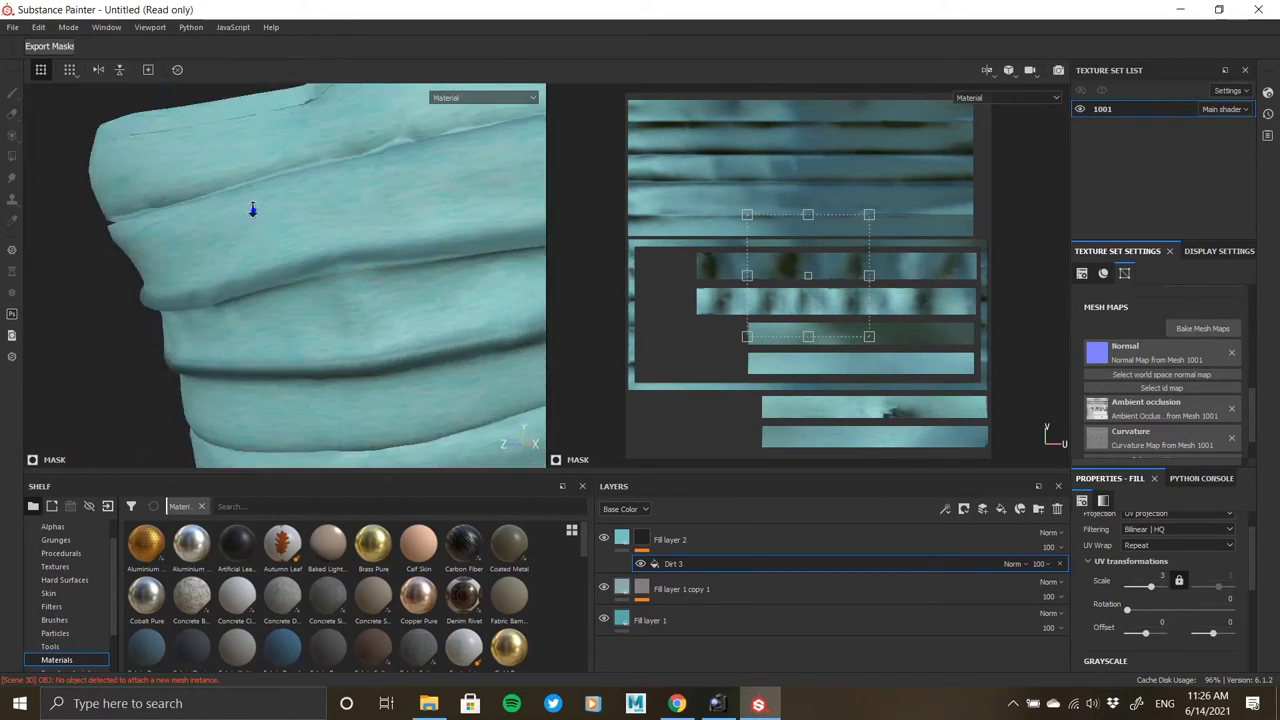
pyautogui.keyDown('alt'); pyautogui.moveTo(253, 209); pyautogui.dragTo(295, 389, button='right'); pyautogui.keyUp('alt')
pyautogui.keyDown('alt'); pyautogui.moveTo(258, 279); pyautogui.dragTo(289, 281); pyautogui.keyUp('alt')
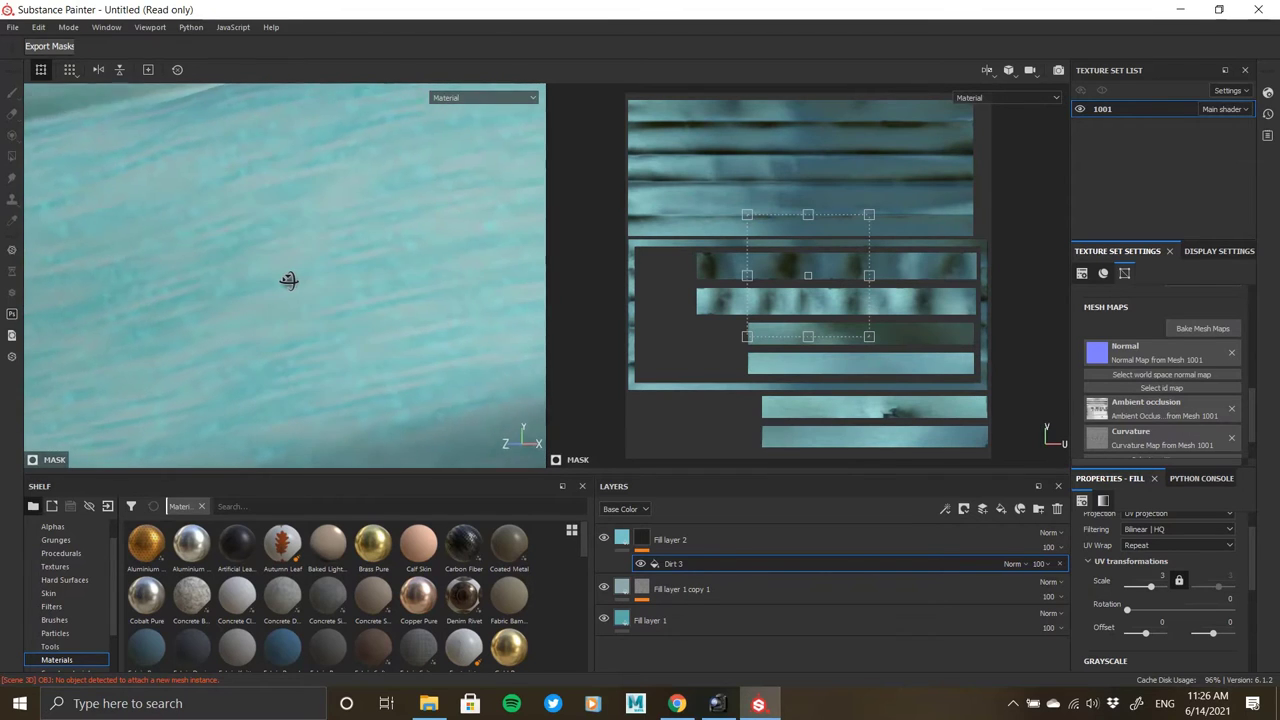
pyautogui.keyDown('alt'); pyautogui.moveTo(350, 296); pyautogui.dragTo(311, 309, button='right'); pyautogui.keyUp('alt')
pyautogui.moveTo(311, 309)
pyautogui.keyDown('alt'); pyautogui.mouseDown()
pyautogui.moveTo(250, 249)
pyautogui.moveTo(291, 302)
pyautogui.mouseUp(); pyautogui.keyUp('alt')
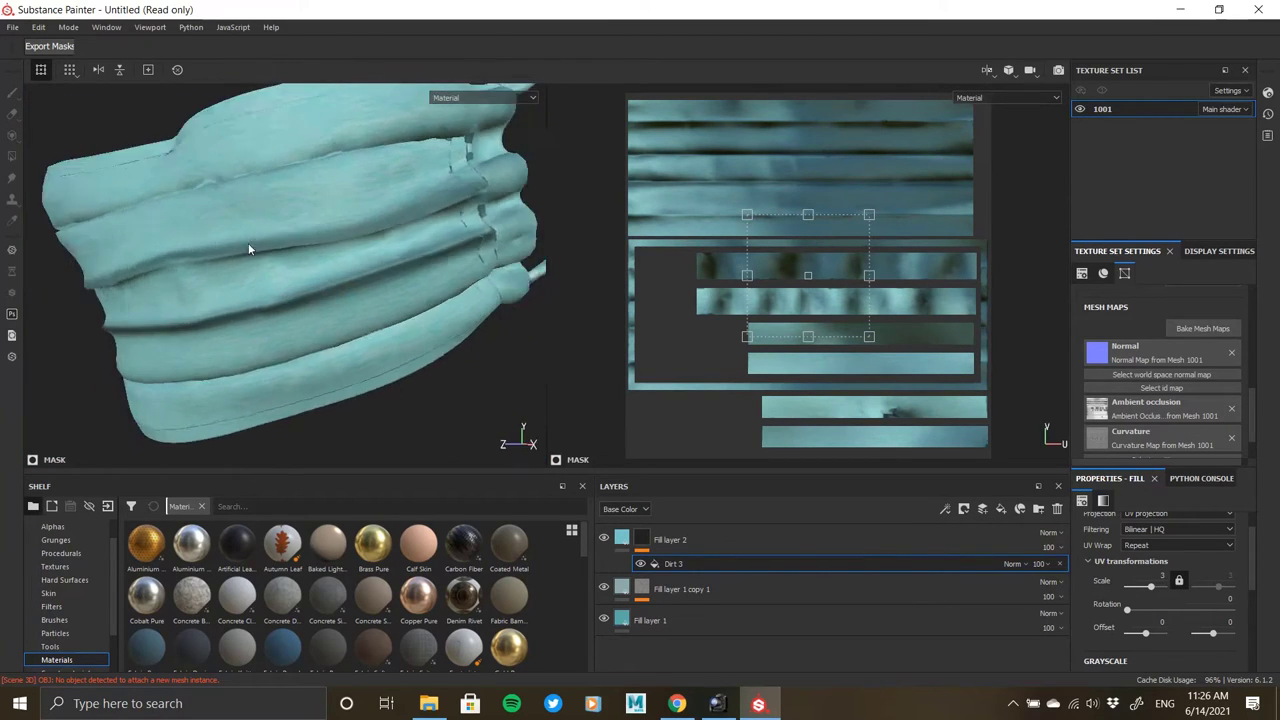
pyautogui.keyDown('alt'); pyautogui.moveTo(291, 302); pyautogui.dragTo(343, 412, button='right'); pyautogui.keyUp('alt')
pyautogui.keyDown('alt'); pyautogui.moveTo(343, 412); pyautogui.dragTo(300, 375); pyautogui.keyUp('alt')
# Set the top fill layer's base color to a paler teal, RGB 0.292, 0.598, 0.582.
pyautogui.click(948, 538)
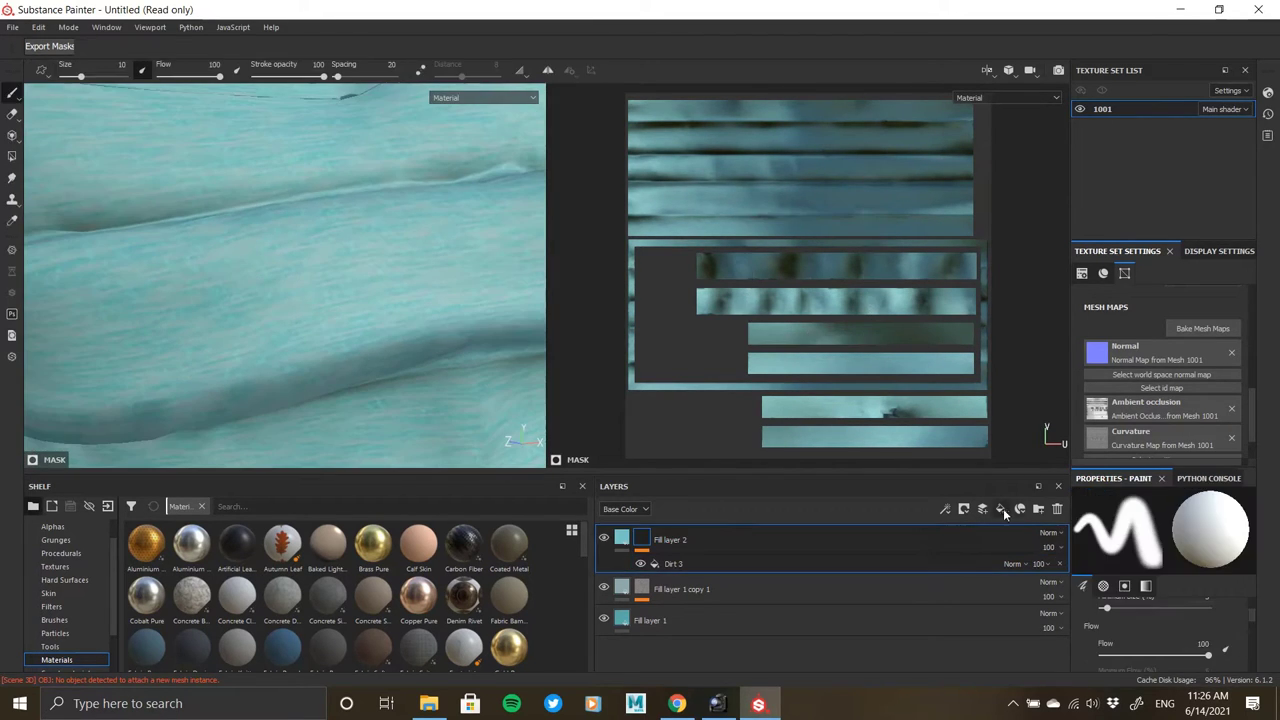
pyautogui.click(623, 538)
pyautogui.scroll(-4, 1134, 594)
pyautogui.click(1154, 605)
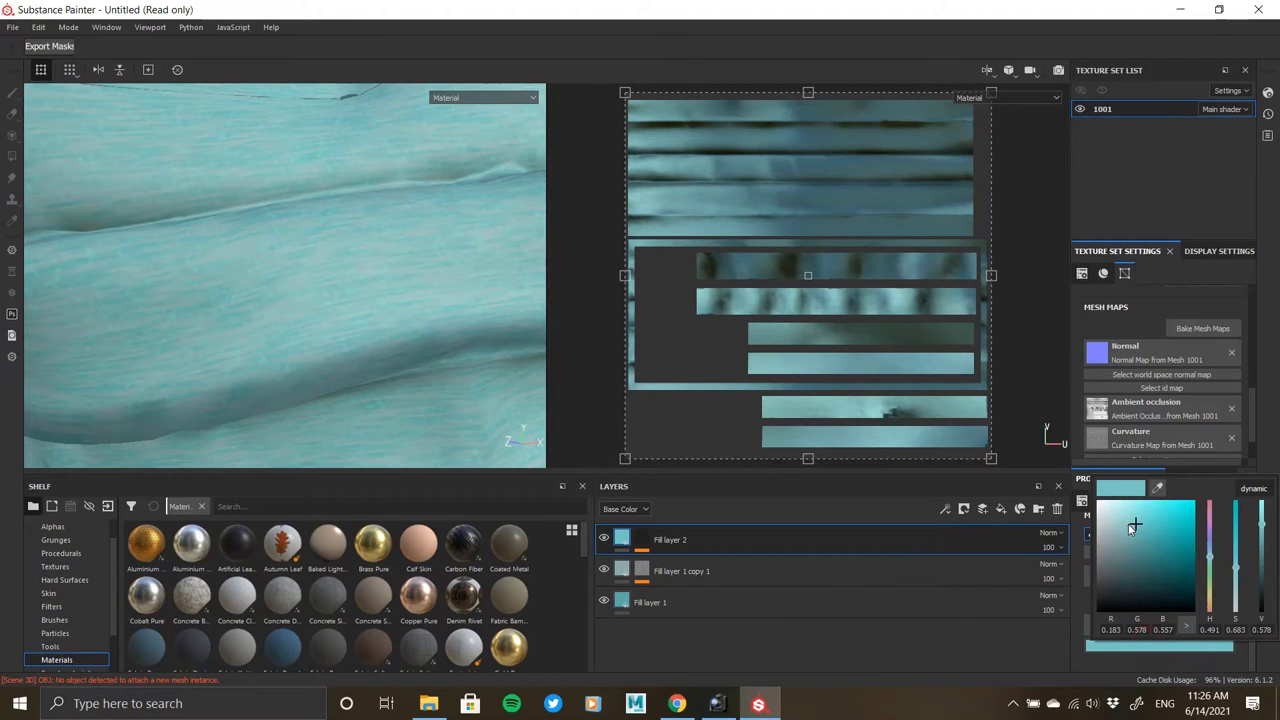
pyautogui.moveTo(1127, 513); pyautogui.dragTo(1136, 538)
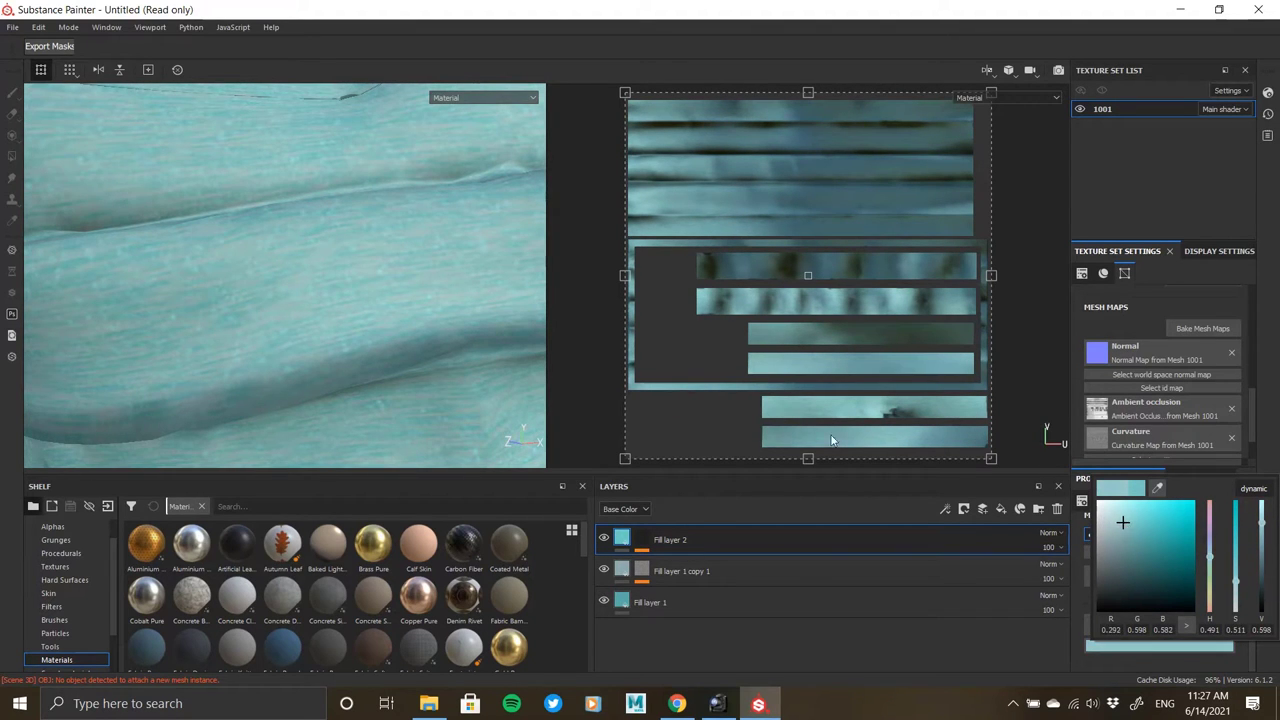
# Add a new fill layer on top that affects only the height channel.
pyautogui.keyDown('alt'); pyautogui.moveTo(258, 205); pyautogui.dragTo(190, 215, button='right'); pyautogui.keyUp('alt')
pyautogui.keyDown('alt'); pyautogui.moveTo(190, 215); pyautogui.dragTo(293, 229); pyautogui.keyUp('alt')
pyautogui.keyDown('alt'); pyautogui.moveTo(293, 229); pyautogui.dragTo(336, 272, button='right'); pyautogui.keyUp('alt')
pyautogui.click(1039, 509)
pyautogui.click(1057, 509)
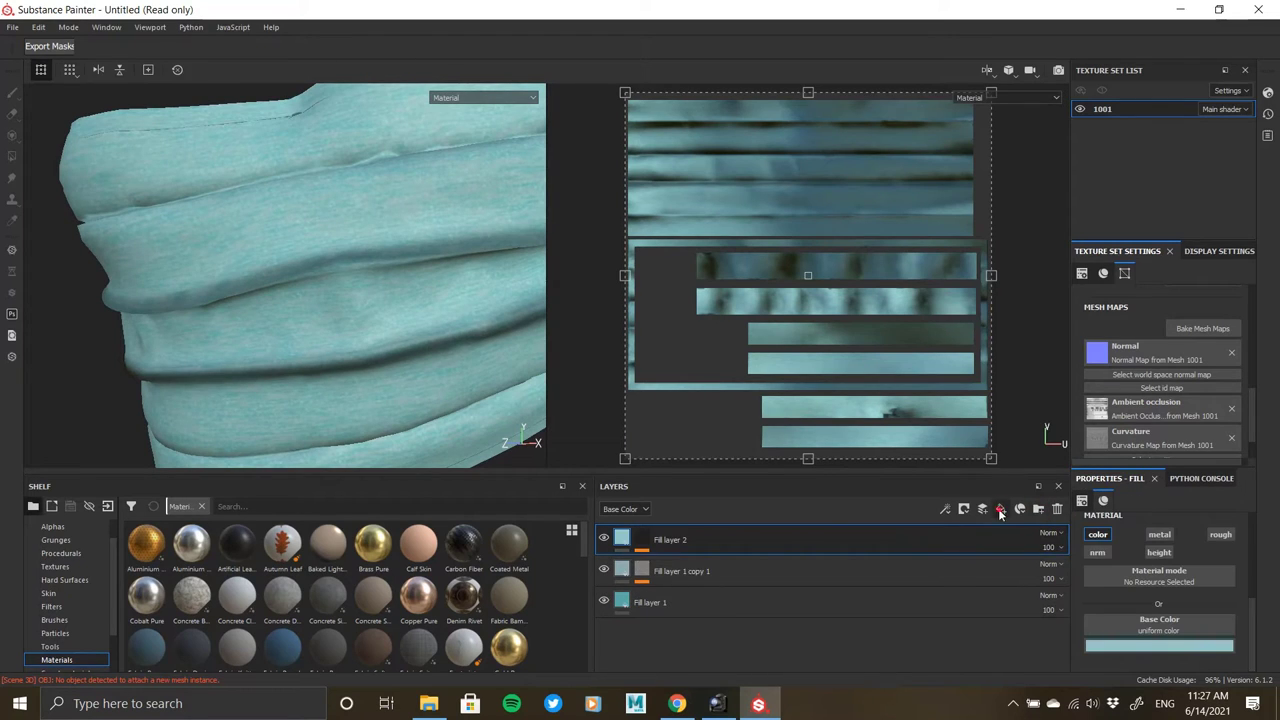
pyautogui.click(1000, 511)
pyautogui.click(1098, 535)
pyautogui.click(1159, 535)
pyautogui.click(1220, 535)
pyautogui.click(1106, 554)
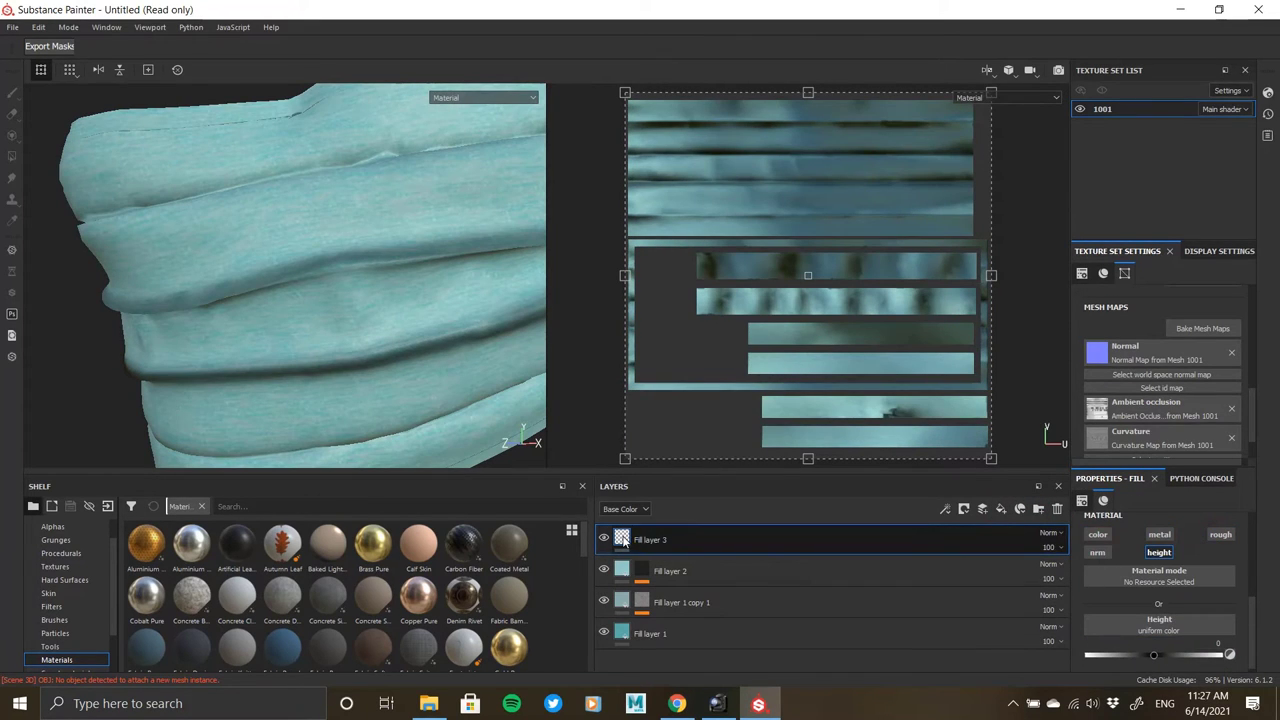
# Give the height layer a black mask with a fill effect, display the mask alone, and open the fill's grayscale resources.
pyautogui.keyDown('alt'); pyautogui.moveTo(330, 297); pyautogui.dragTo(311, 240); pyautogui.keyUp('alt')
pyautogui.keyDown('alt'); pyautogui.moveTo(311, 240); pyautogui.dragTo(345, 285, button='right'); pyautogui.keyUp('alt')
pyautogui.rightClick(616, 540)
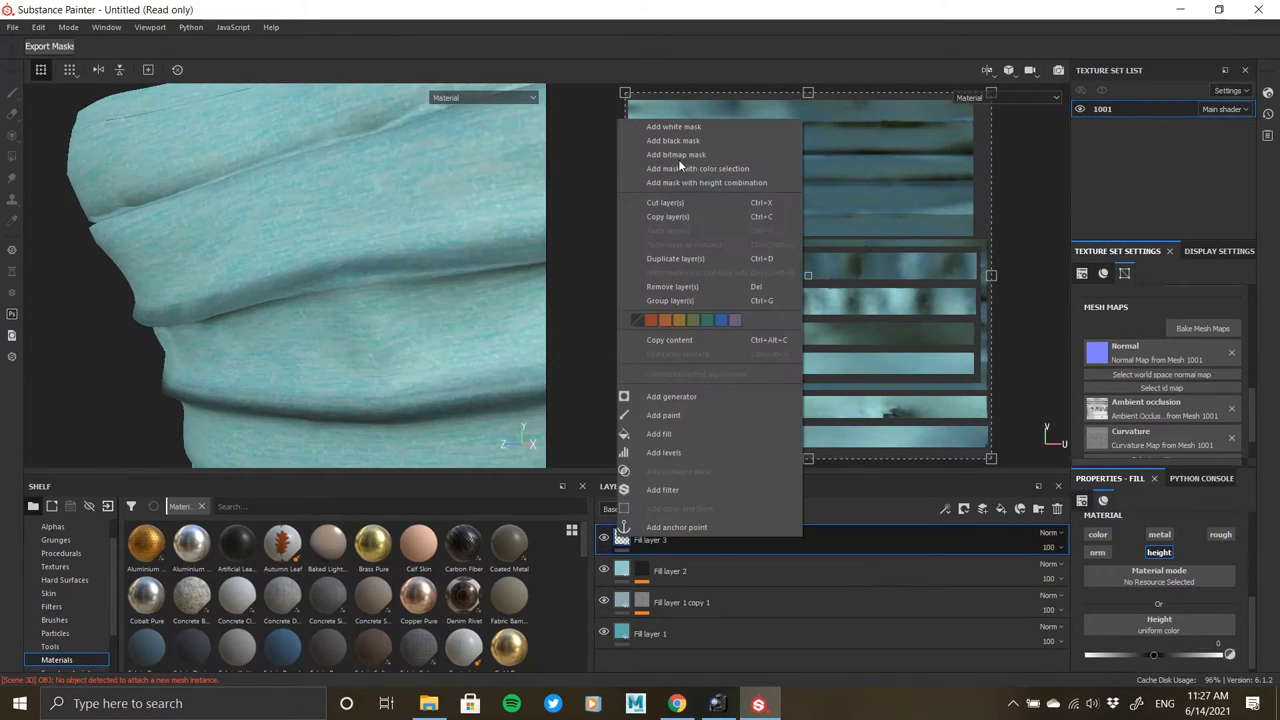
pyautogui.click(682, 141)
pyautogui.keyDown('alt'); pyautogui.click(644, 538); pyautogui.keyUp('alt')
pyautogui.rightClick(645, 539)
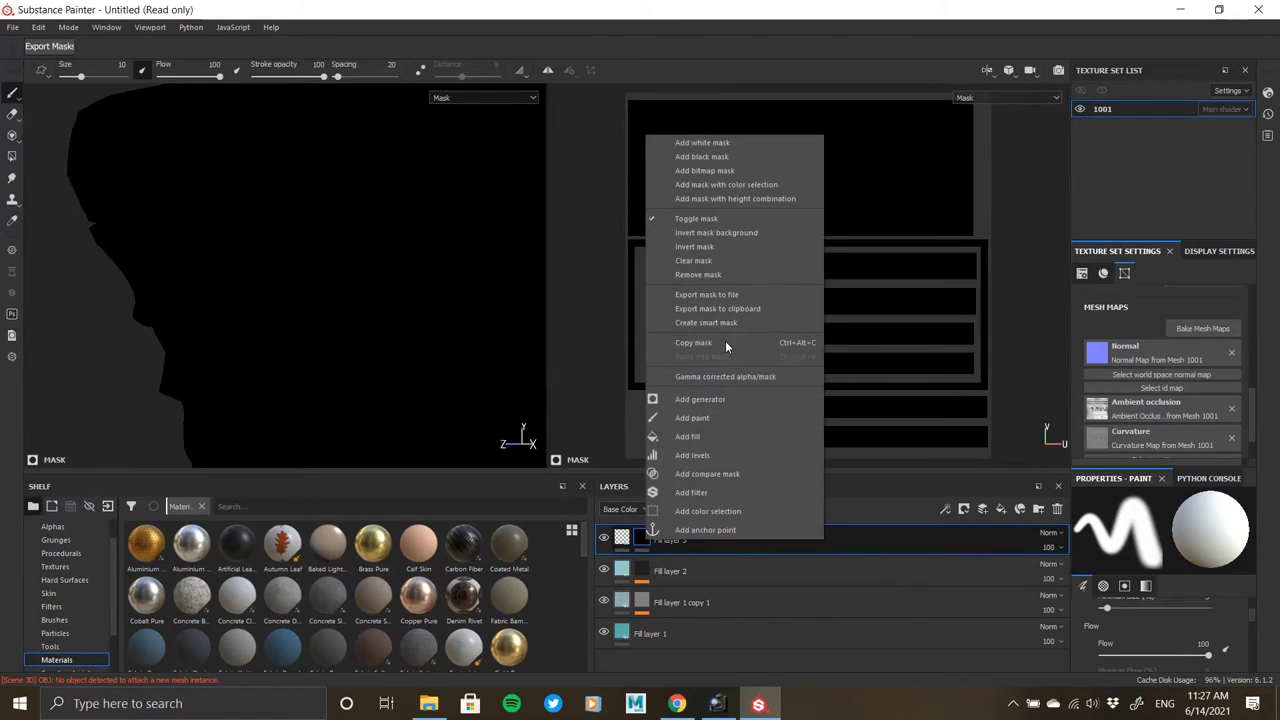
pyautogui.click(704, 436)
pyautogui.click(1124, 553)
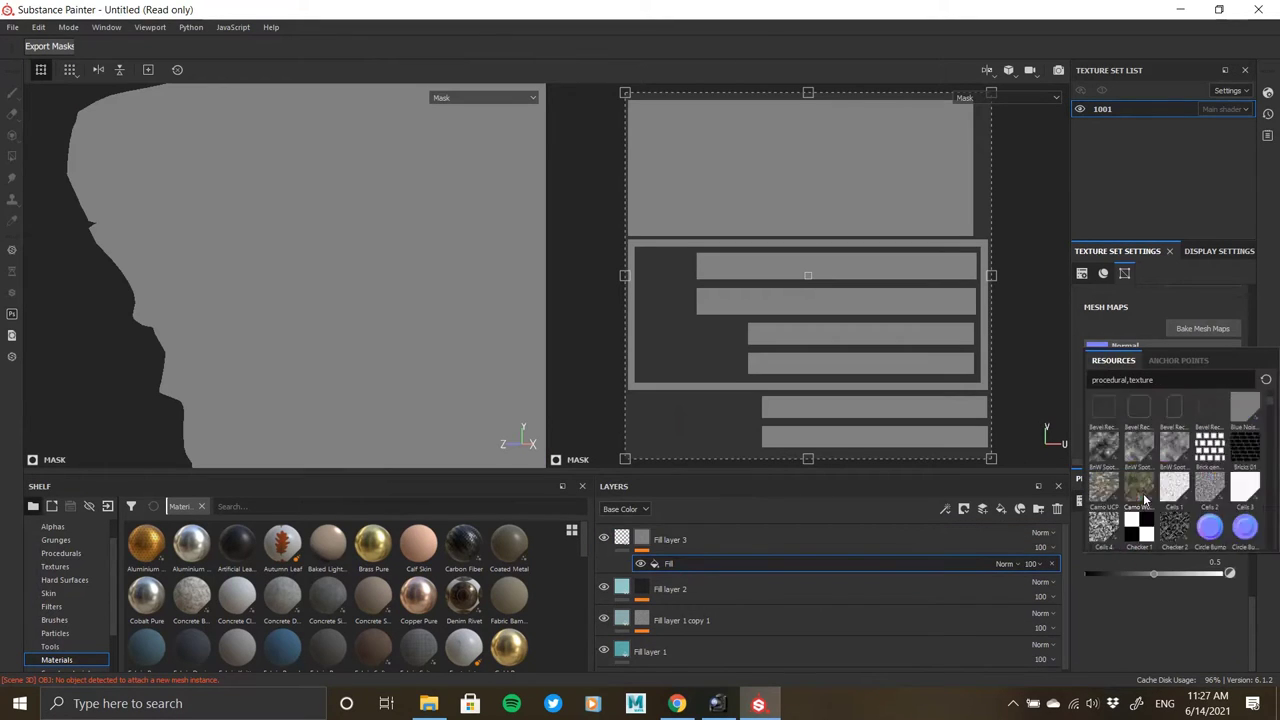
# Search the procedural textures for "tile" and apply the Tile Generator to the height layer's mask fill.
pyautogui.scroll(-3, 1146, 499)
pyautogui.scroll(-4, 1146, 499)
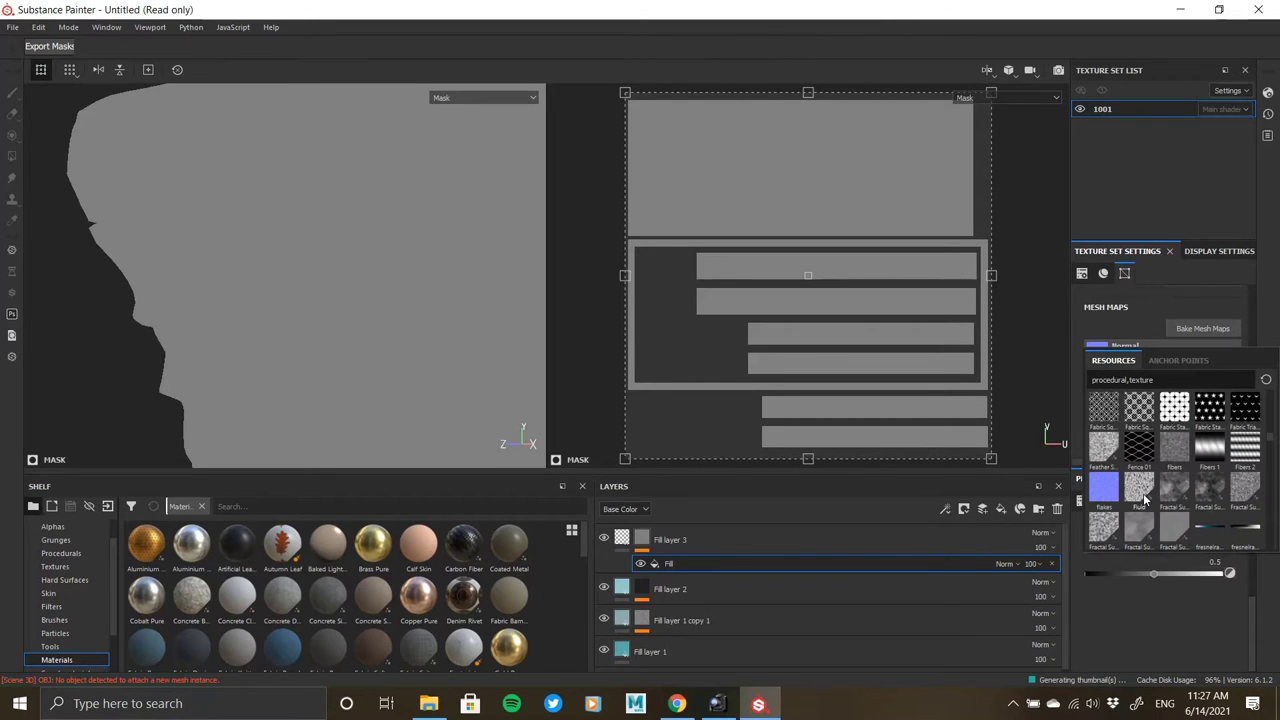
pyautogui.scroll(-3, 1146, 499)
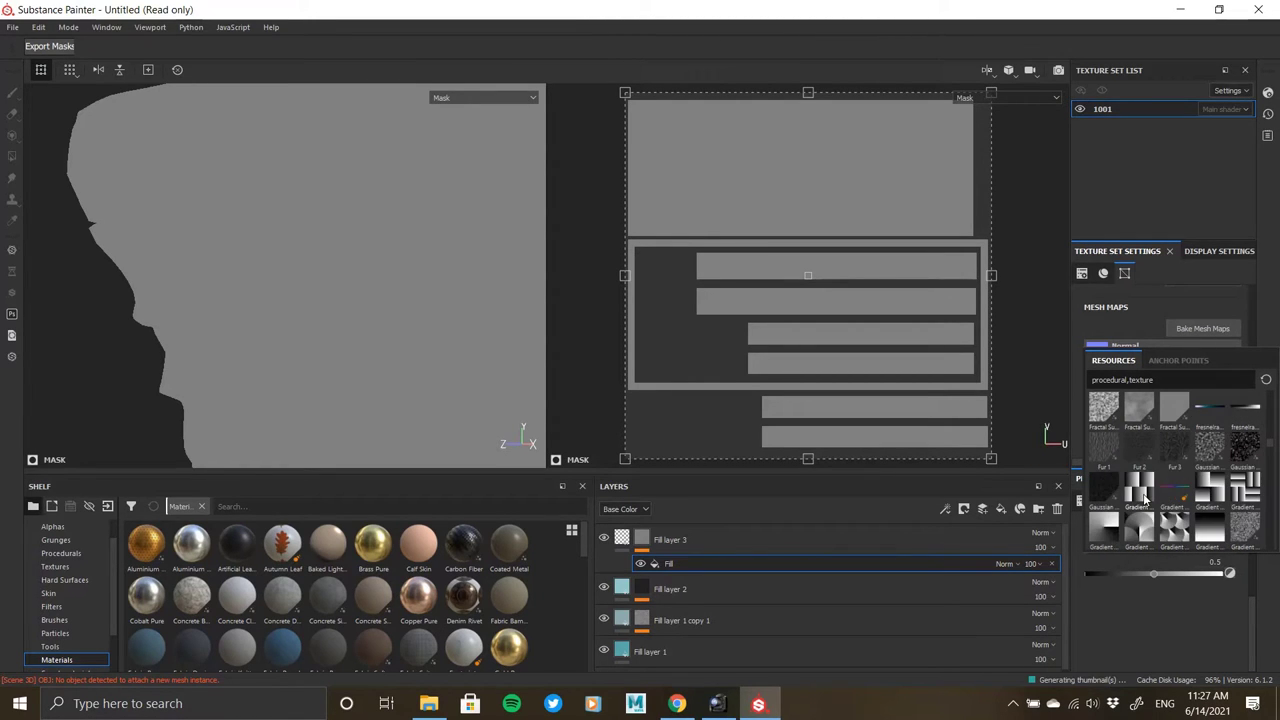
pyautogui.scroll(-3, 1146, 499)
pyautogui.scroll(-6, 1146, 499)
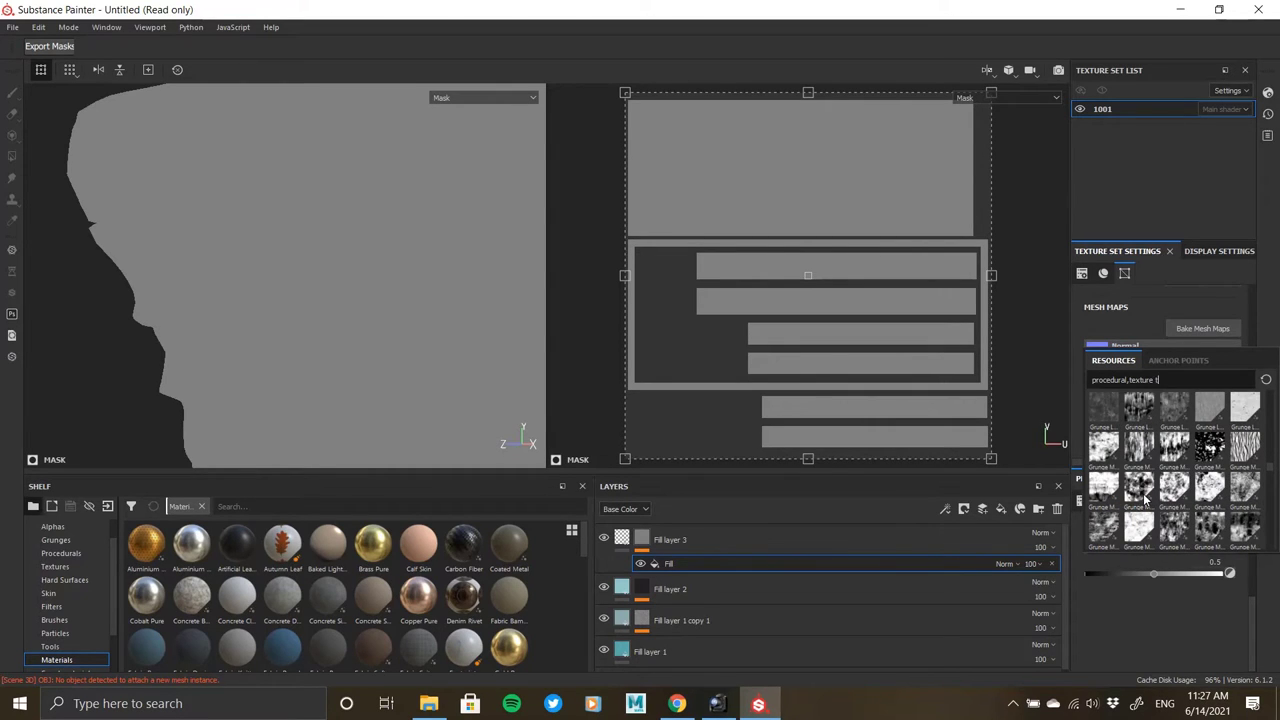
pyautogui.write('ile')
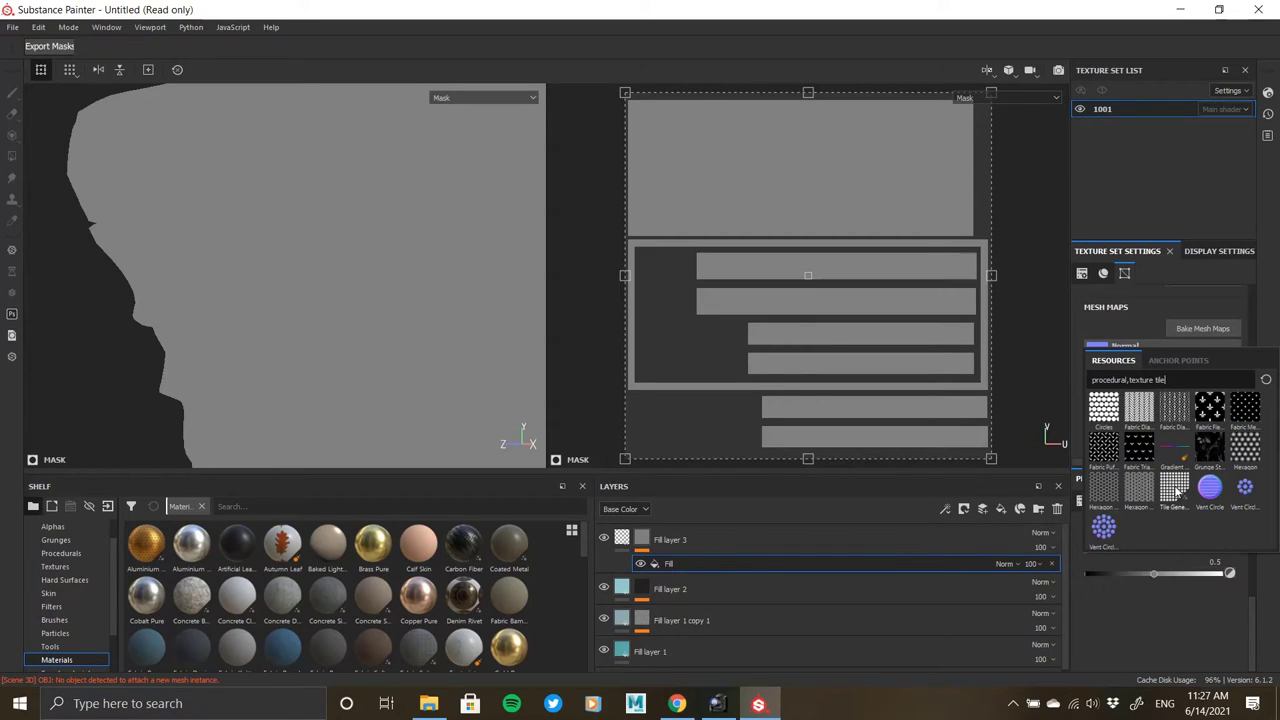
pyautogui.click(1176, 486)
# Switch the Tile Generator's pattern type from the brick shape to the custom image input.
pyautogui.scroll(-3, 1169, 597)
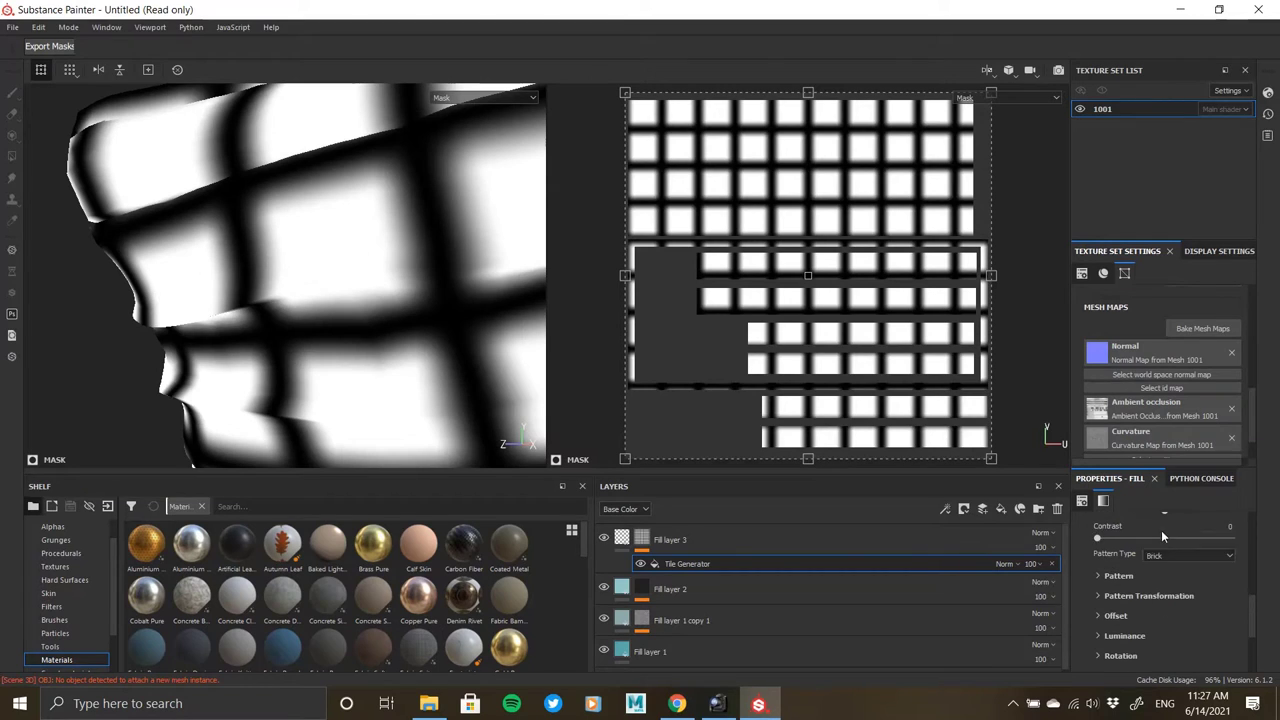
pyautogui.click(1168, 556)
pyautogui.click(1163, 568)
pyautogui.scroll(-3, 1141, 583)
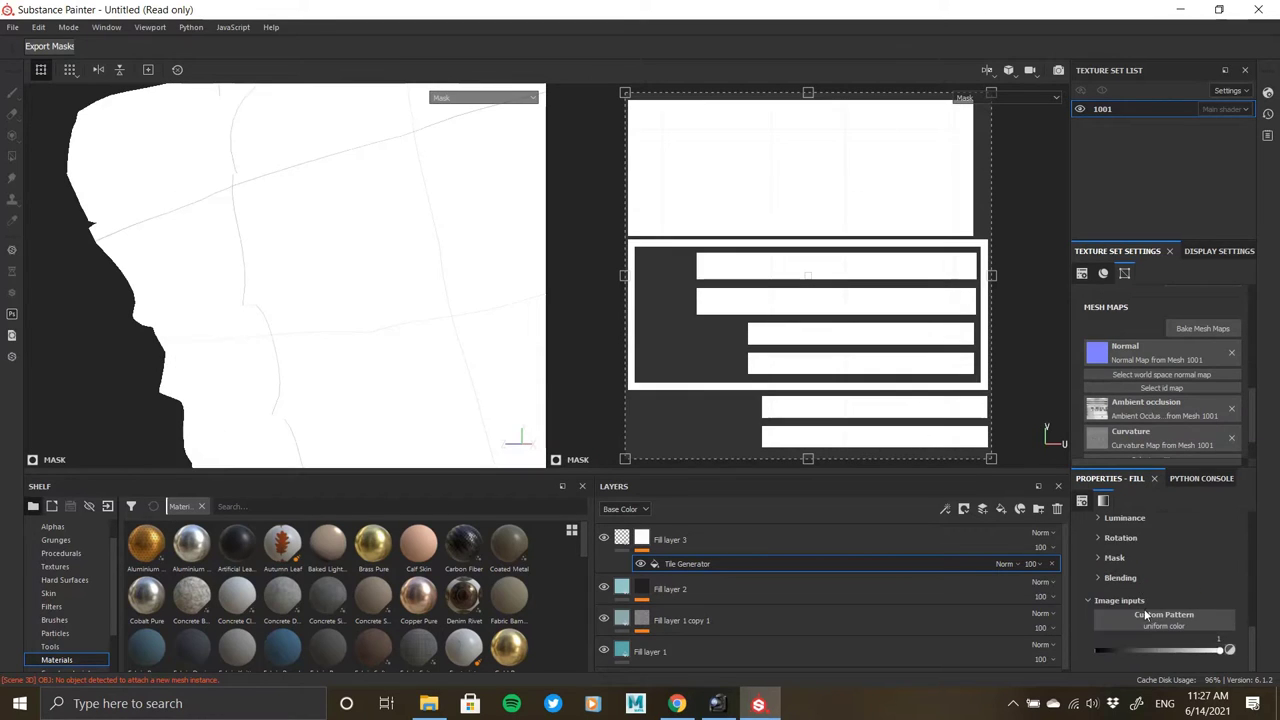
# Browse the unfiltered resources, including the fabric and fiber textures, for an image to use as the Tile Generator's custom pattern.
pyautogui.click(1150, 614)
pyautogui.scroll(-5, 1151, 542)
pyautogui.scroll(-8, 1151, 542)
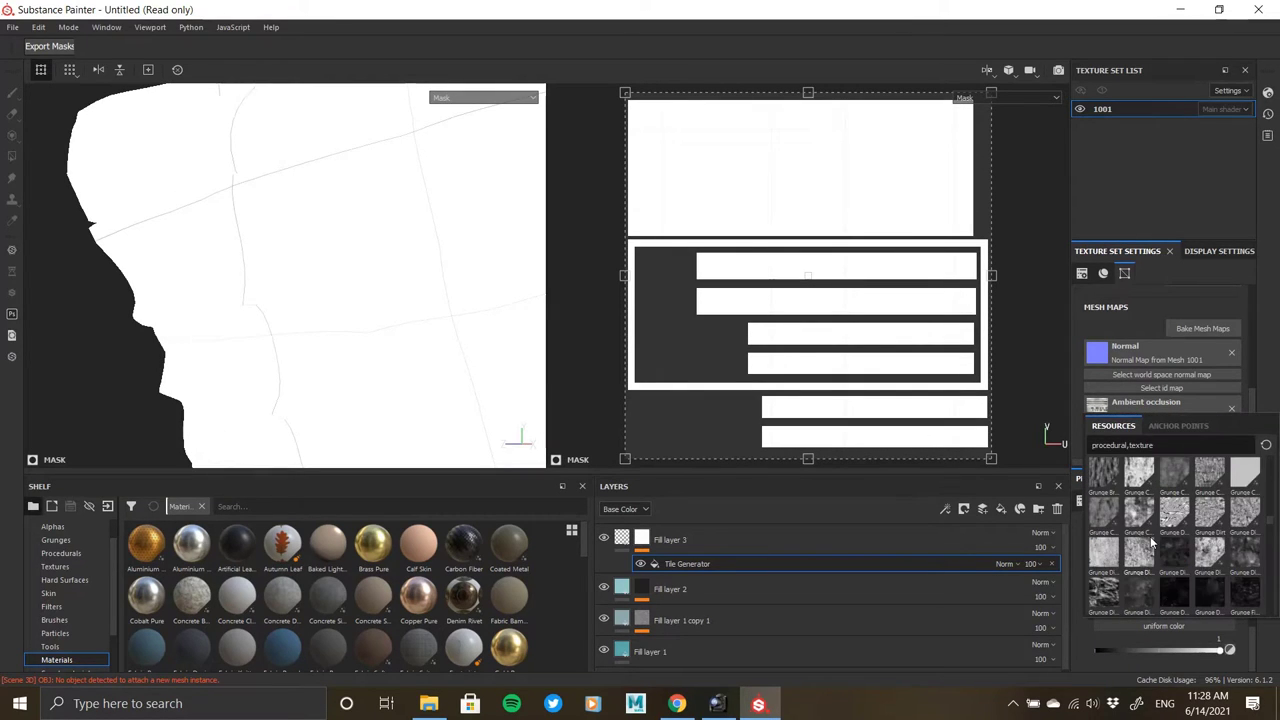
pyautogui.scroll(5, 1151, 542)
pyautogui.click(1266, 445)
pyautogui.scroll(-5, 1215, 532)
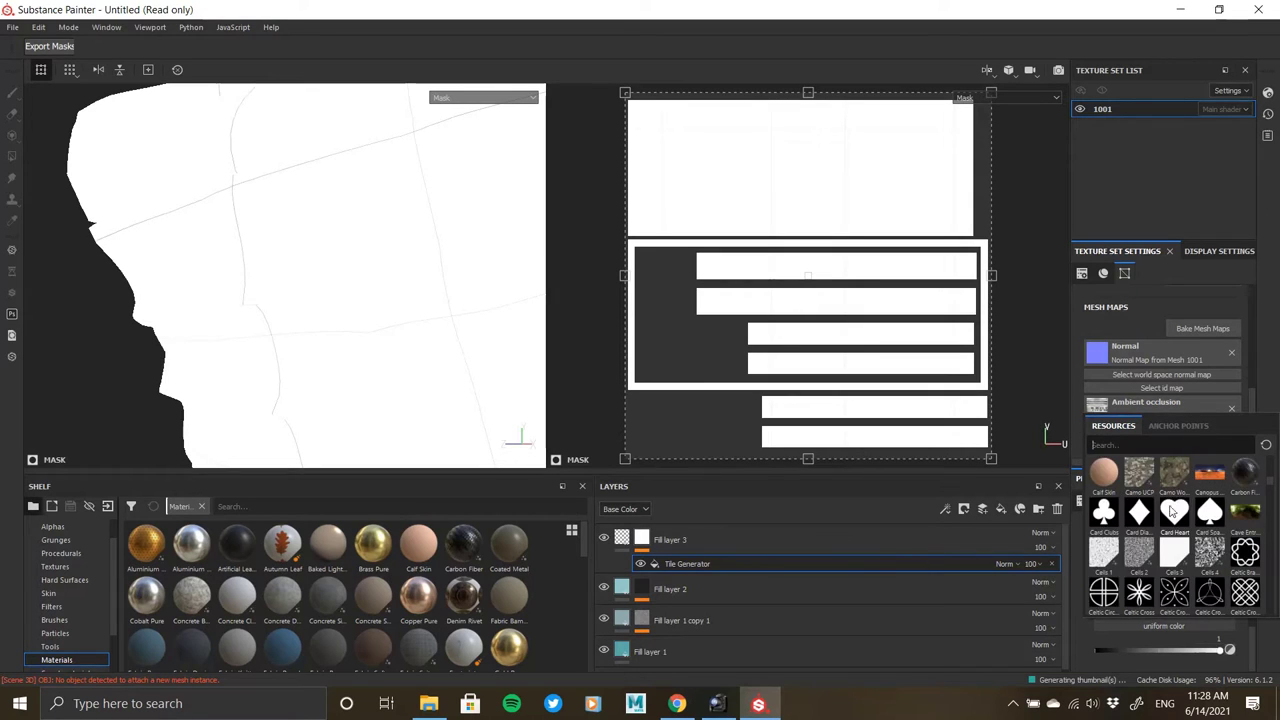
pyautogui.scroll(-4, 1186, 512)
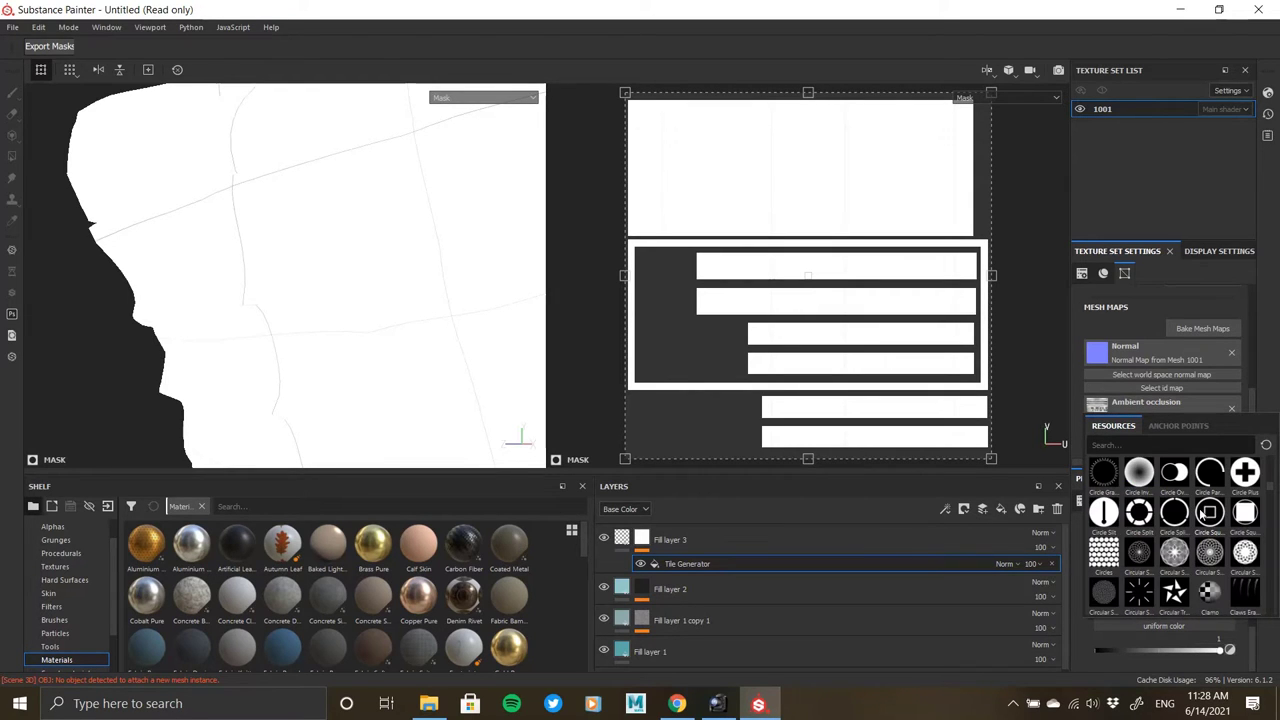
pyautogui.scroll(-5, 1150, 500)
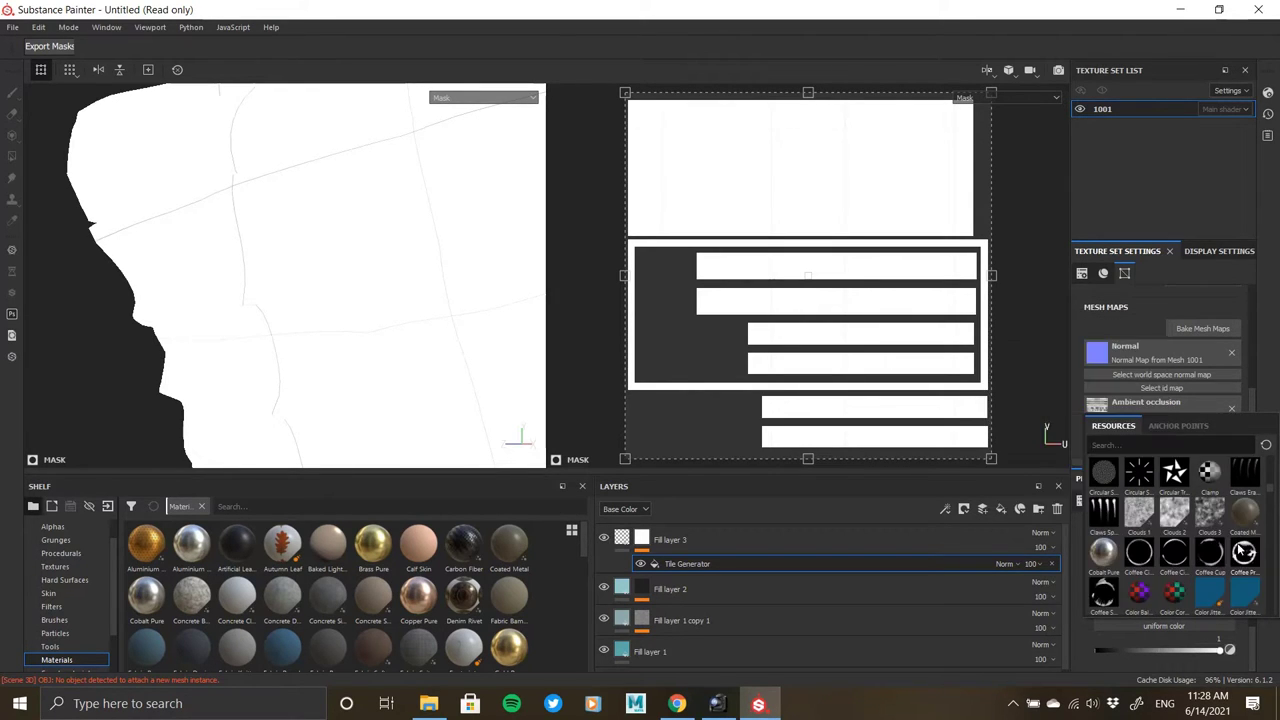
pyautogui.scroll(-8, 1133, 484)
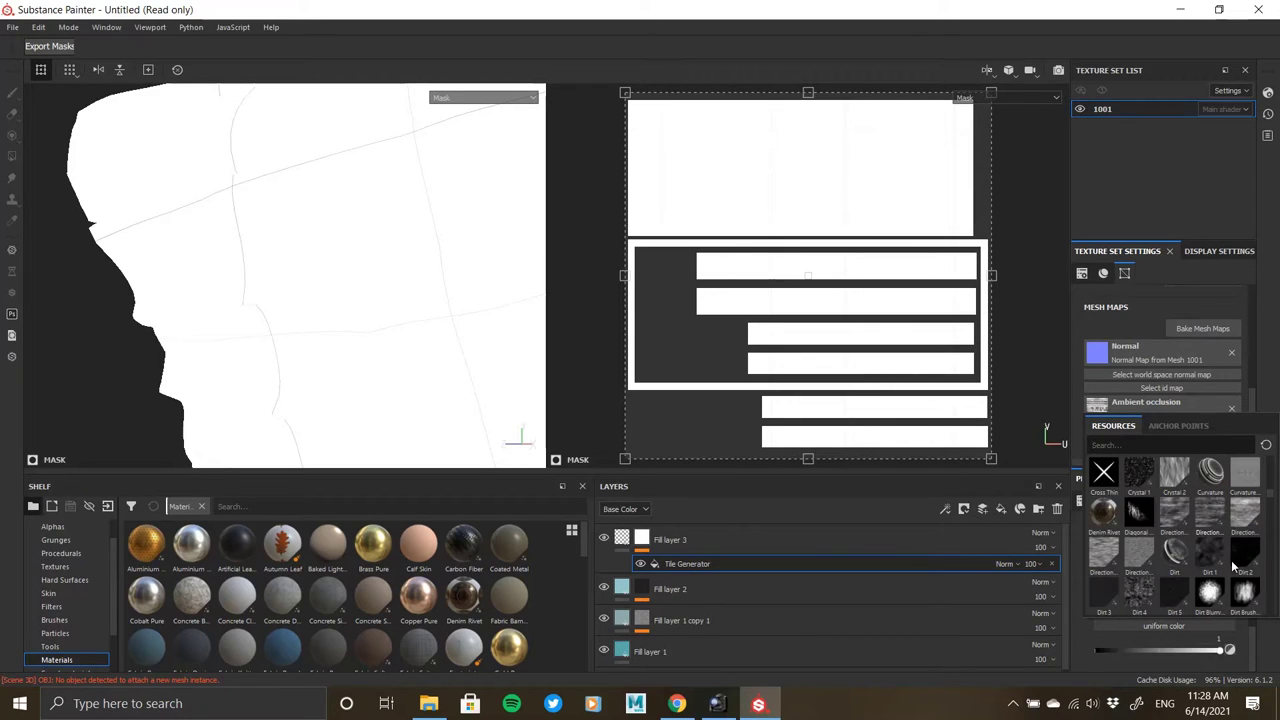
pyautogui.scroll(-5, 1229, 505)
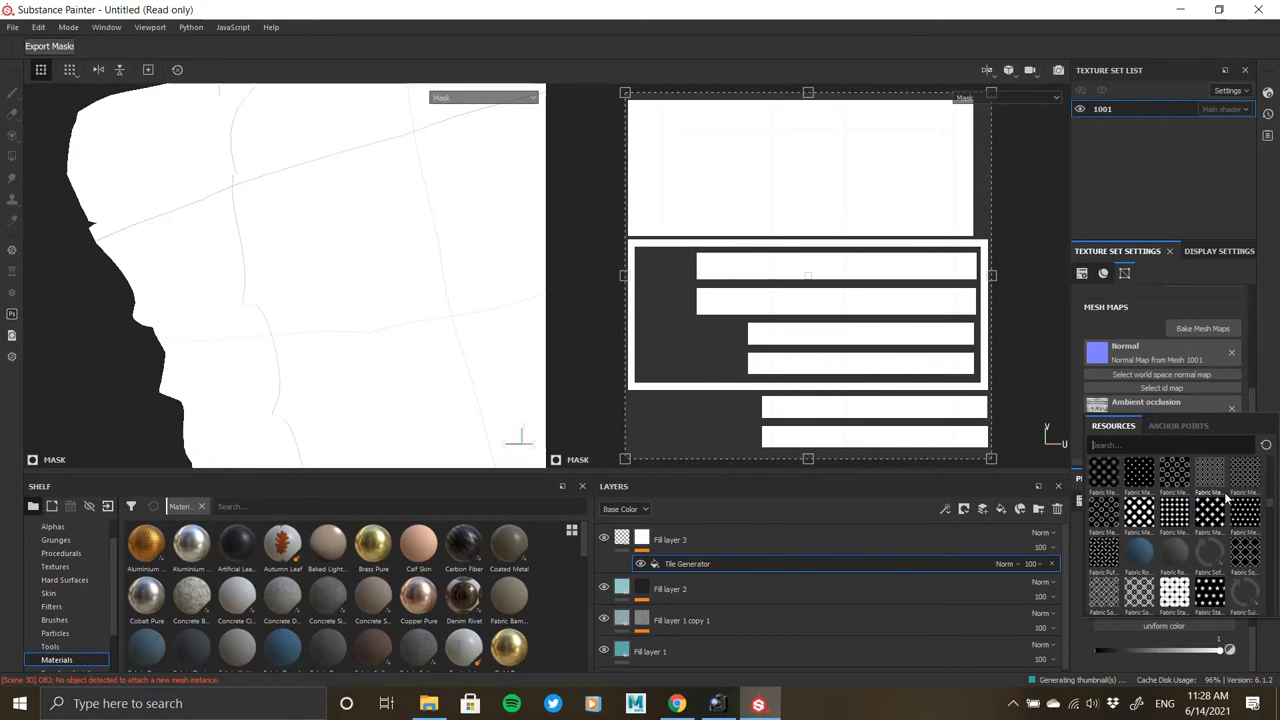
pyautogui.moveTo(1182, 515)
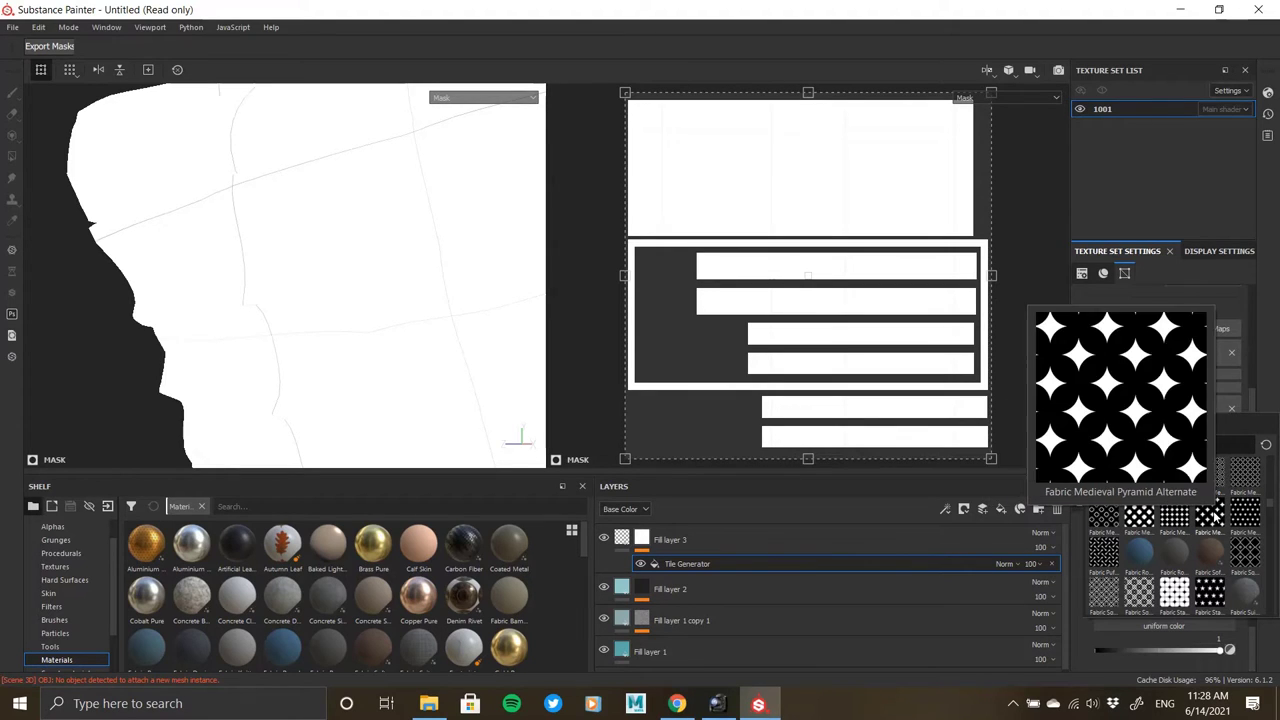
pyautogui.moveTo(1249, 518)
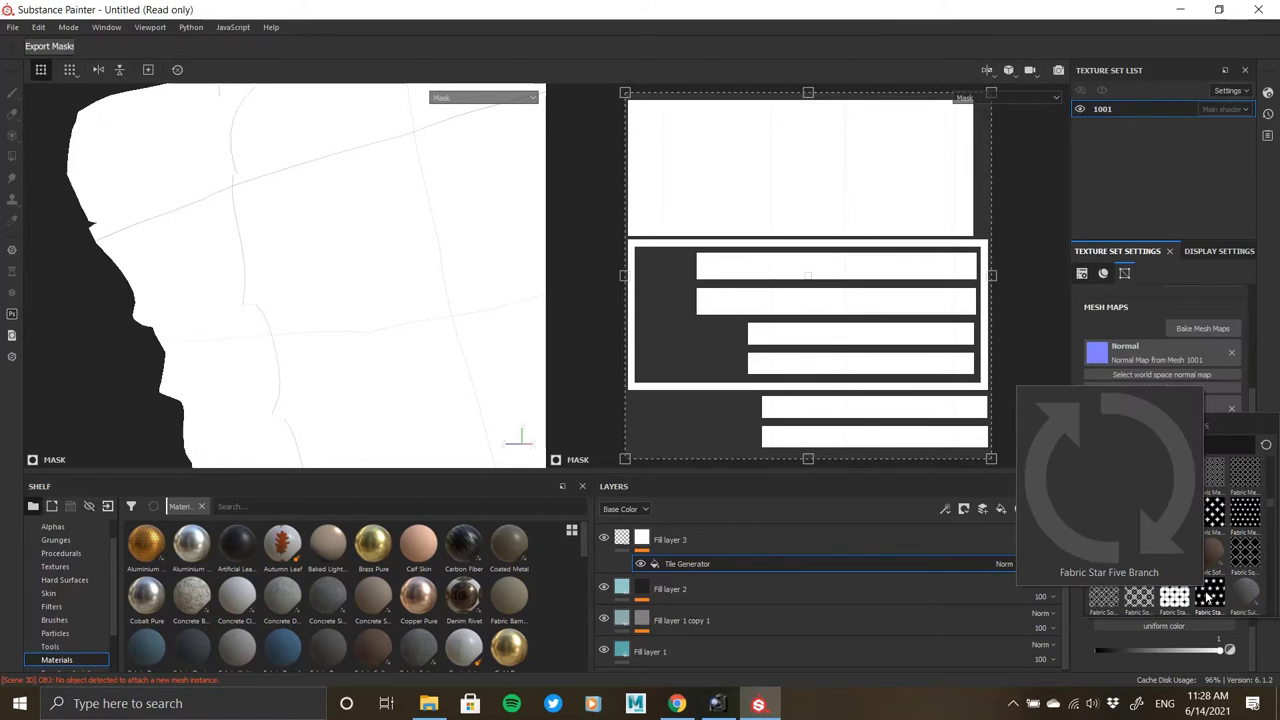
pyautogui.moveTo(1112, 600)
pyautogui.scroll(-3, 1120, 600)
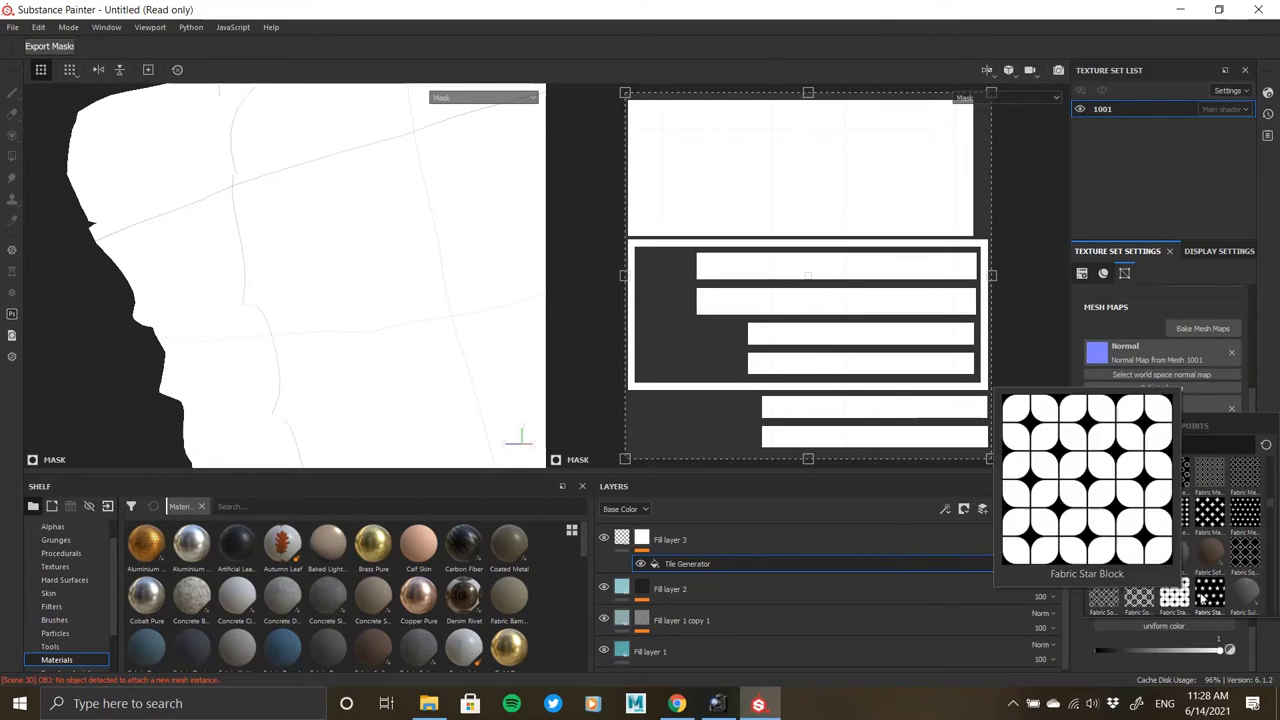
pyautogui.moveTo(1172, 553)
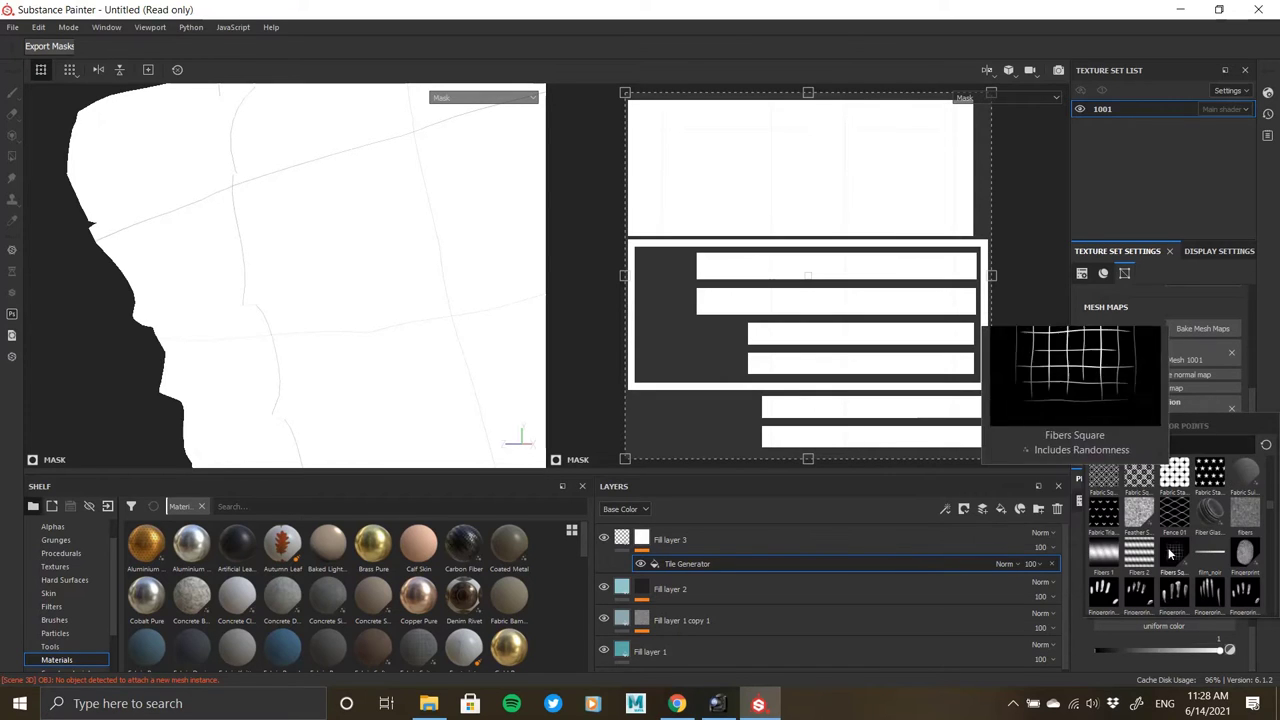
pyautogui.click(728, 5)
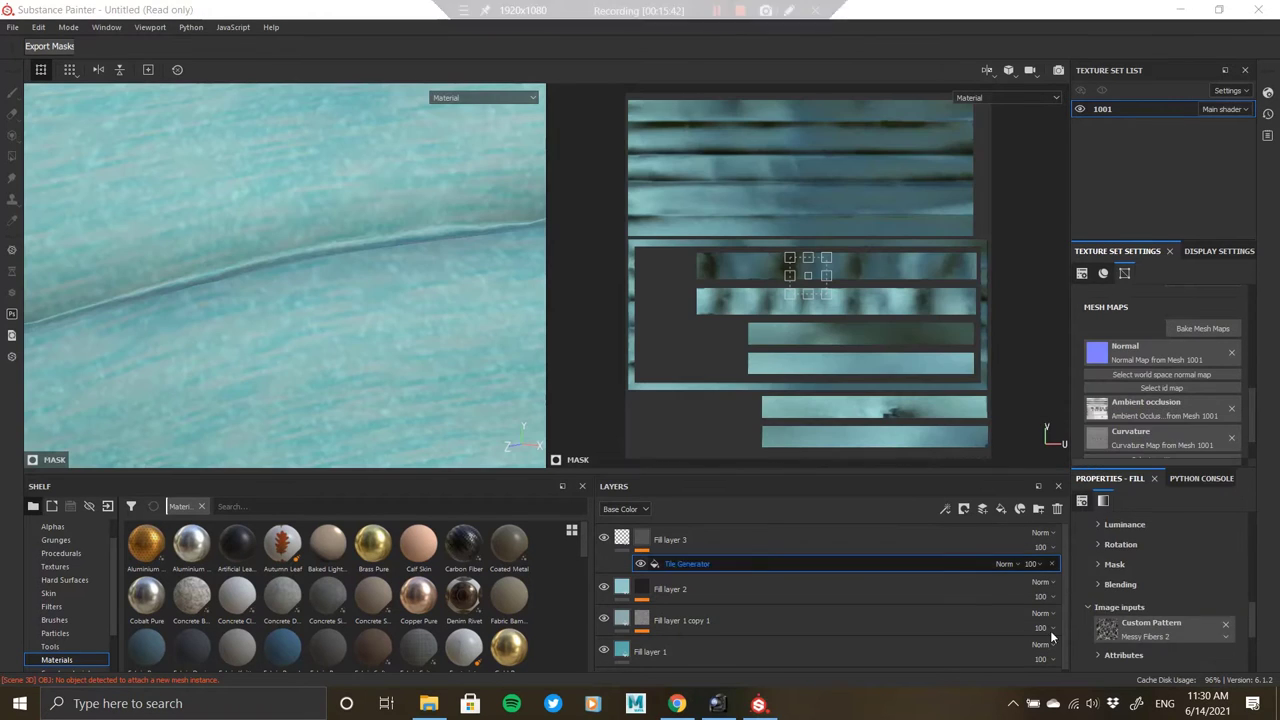
pyautogui.click(1176, 624)
pyautogui.click(1143, 635)
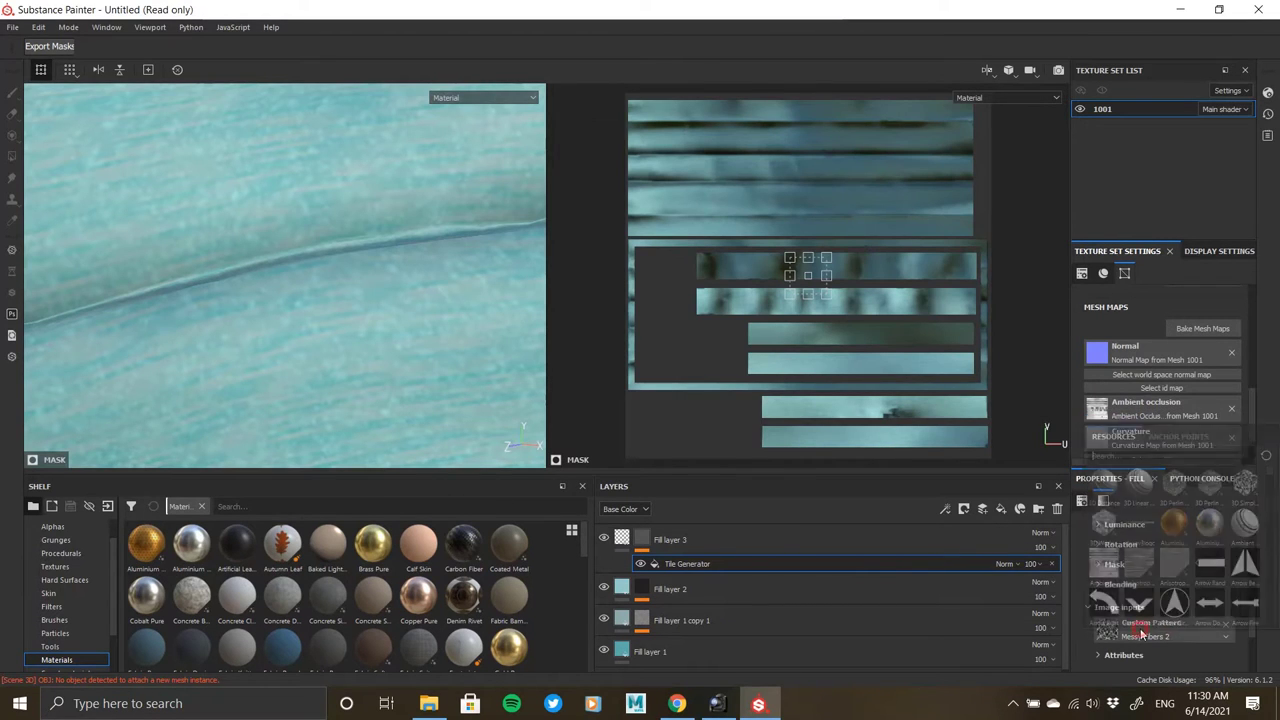
pyautogui.click(1080, 592)
pyautogui.scroll(-1, 1130, 630)
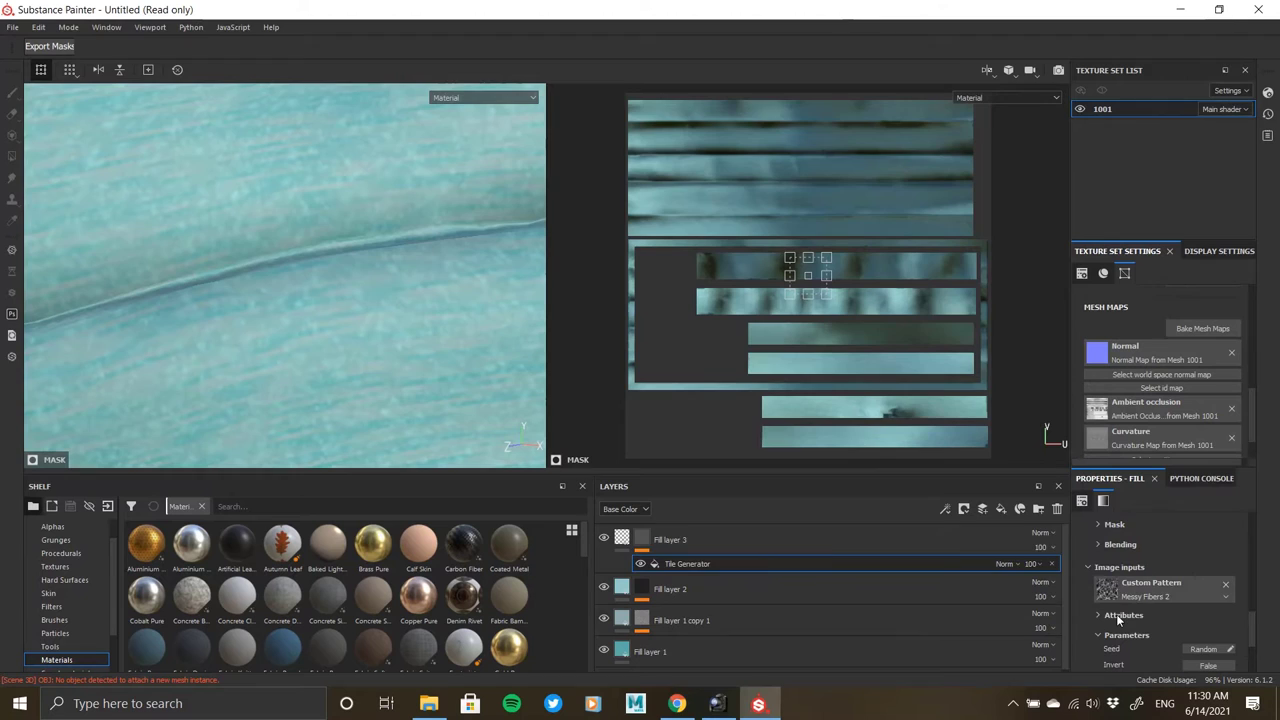
# Display the Fill layer 3 mask alone and set the Tile Generator fill's UV scale to 1.
pyautogui.keyDown('alt'); pyautogui.click(643, 540); pyautogui.keyUp('alt')
pyautogui.scroll(1, 1121, 635)
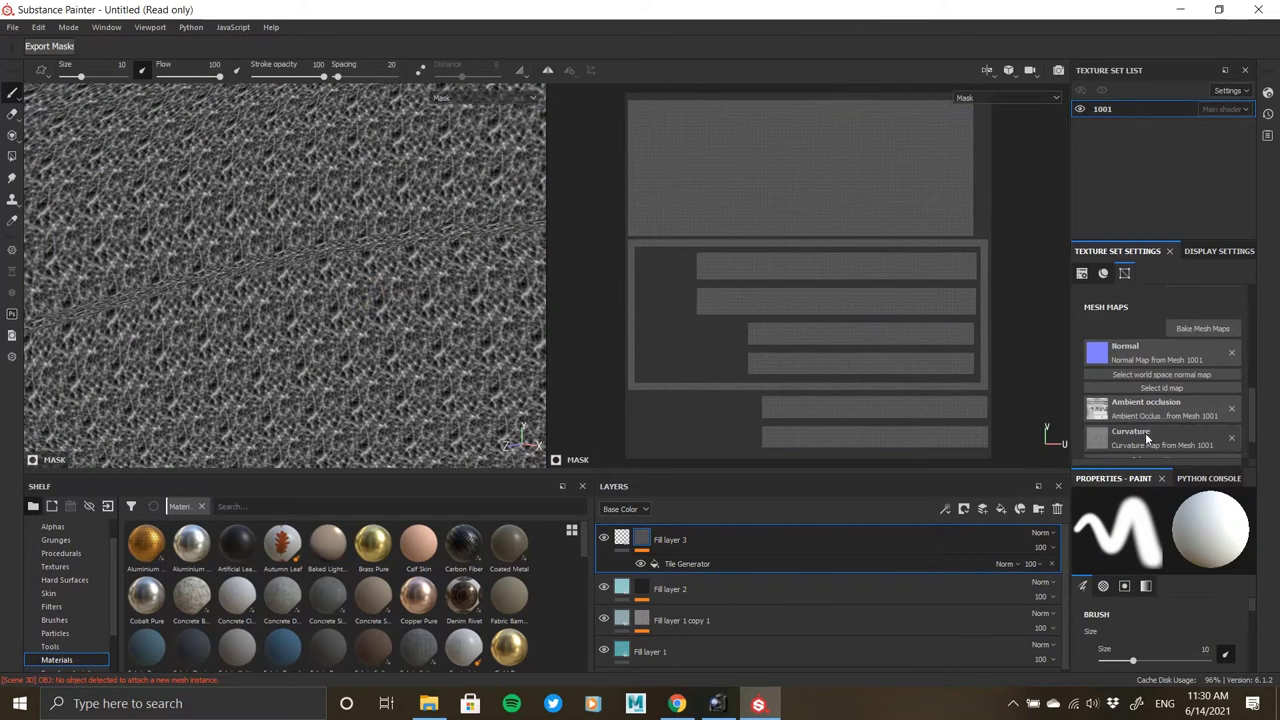
pyautogui.click(764, 565)
pyautogui.scroll(-2, 1150, 598)
pyautogui.scroll(8, 1152, 580)
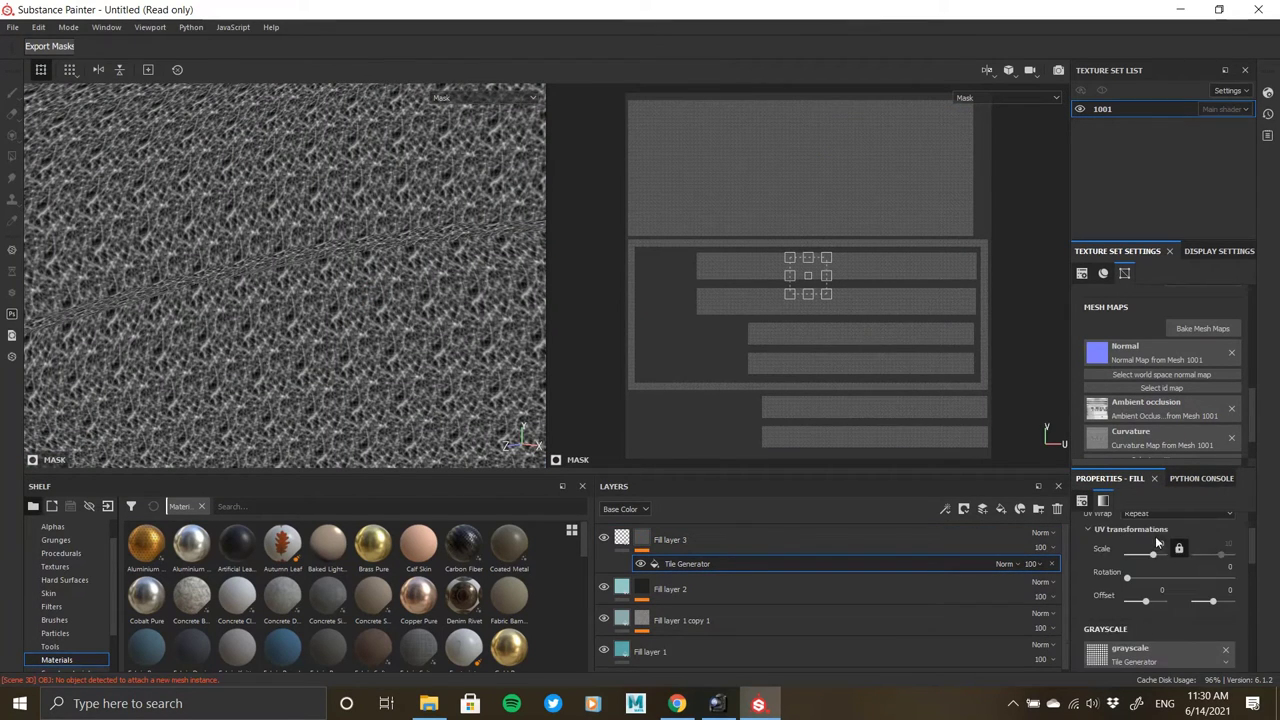
pyautogui.write('1')
pyautogui.press('Return')
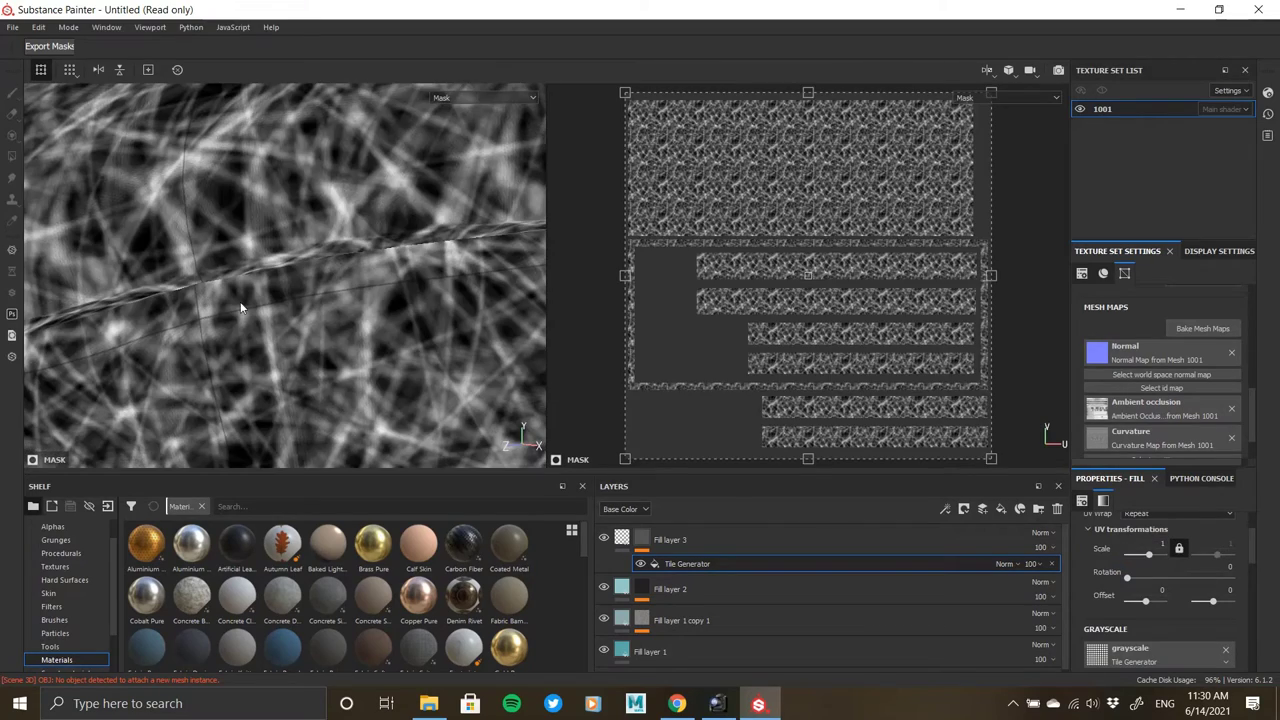
# Set the Tile Generator's Number X and Number Y to 42 to make the fiber pattern denser.
pyautogui.keyDown('alt'); pyautogui.moveTo(262, 266); pyautogui.dragTo(357, 303); pyautogui.keyUp('alt')
pyautogui.keyDown('alt'); pyautogui.moveTo(357, 303); pyautogui.dragTo(240, 310, button='right'); pyautogui.keyUp('alt')
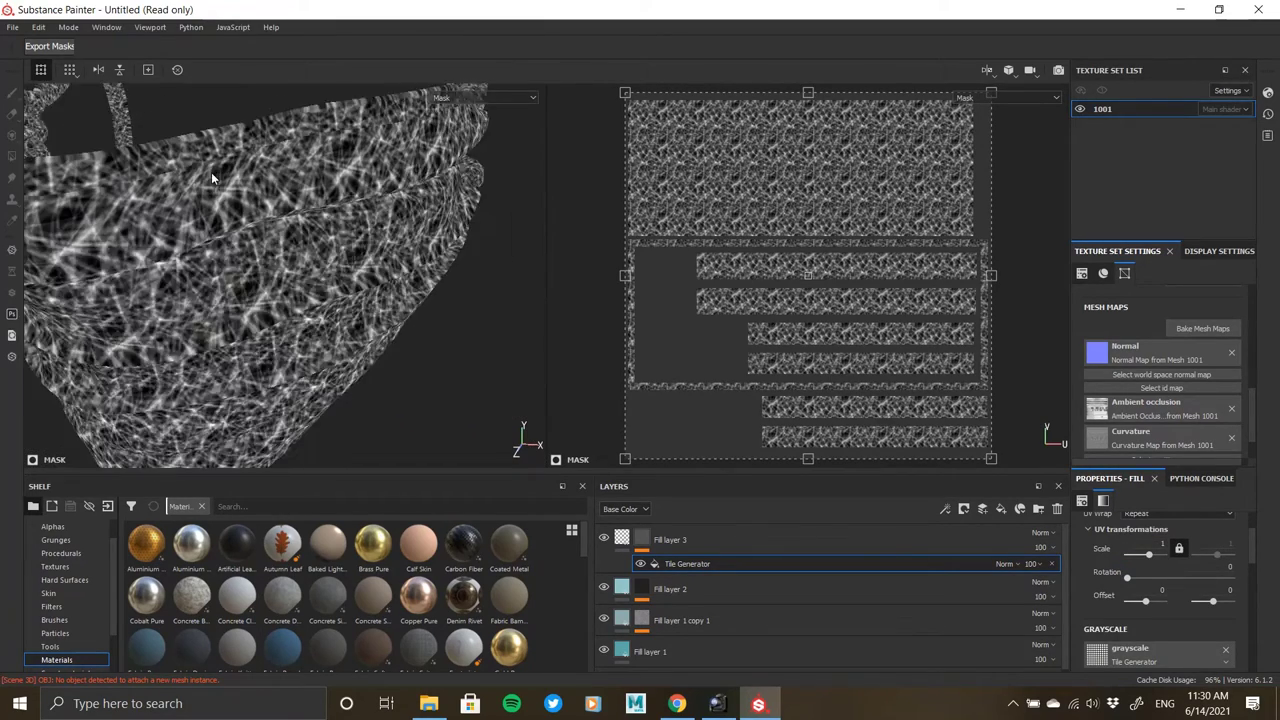
pyautogui.keyDown('alt'); pyautogui.moveTo(211, 172); pyautogui.dragTo(377, 285); pyautogui.keyUp('alt')
pyautogui.scroll(8, 262, 268)
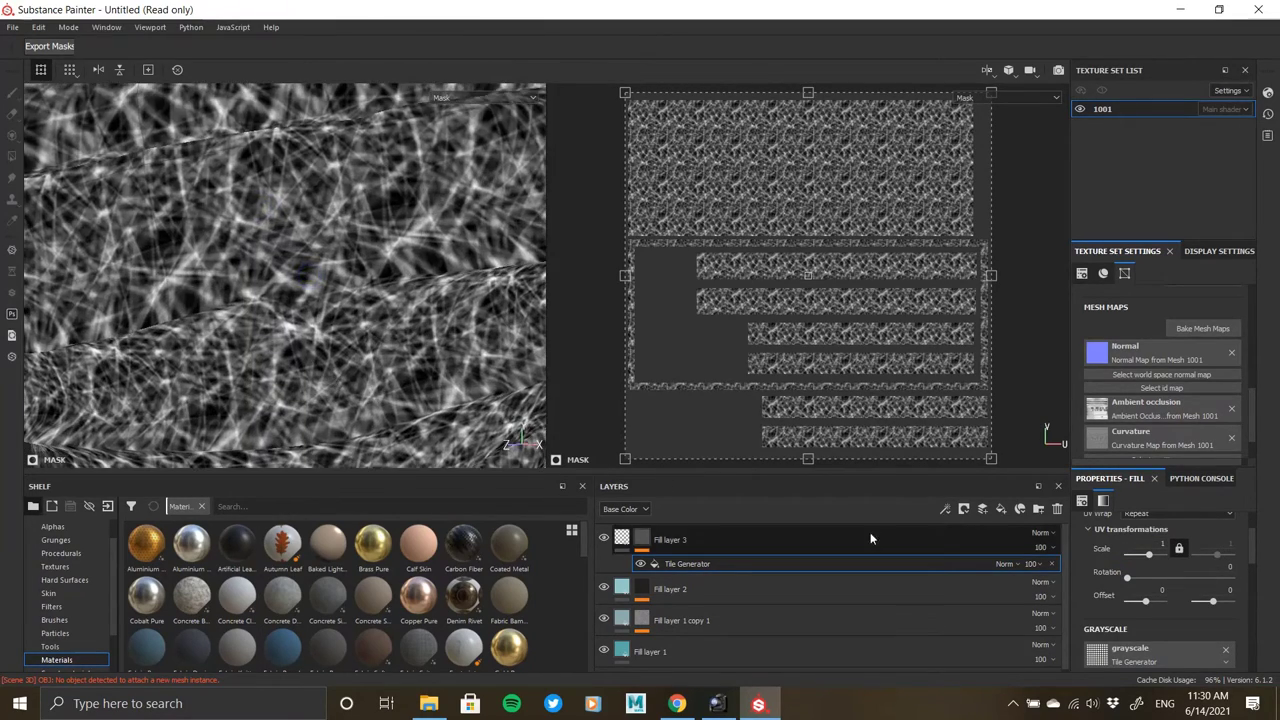
pyautogui.scroll(-5, 1103, 592)
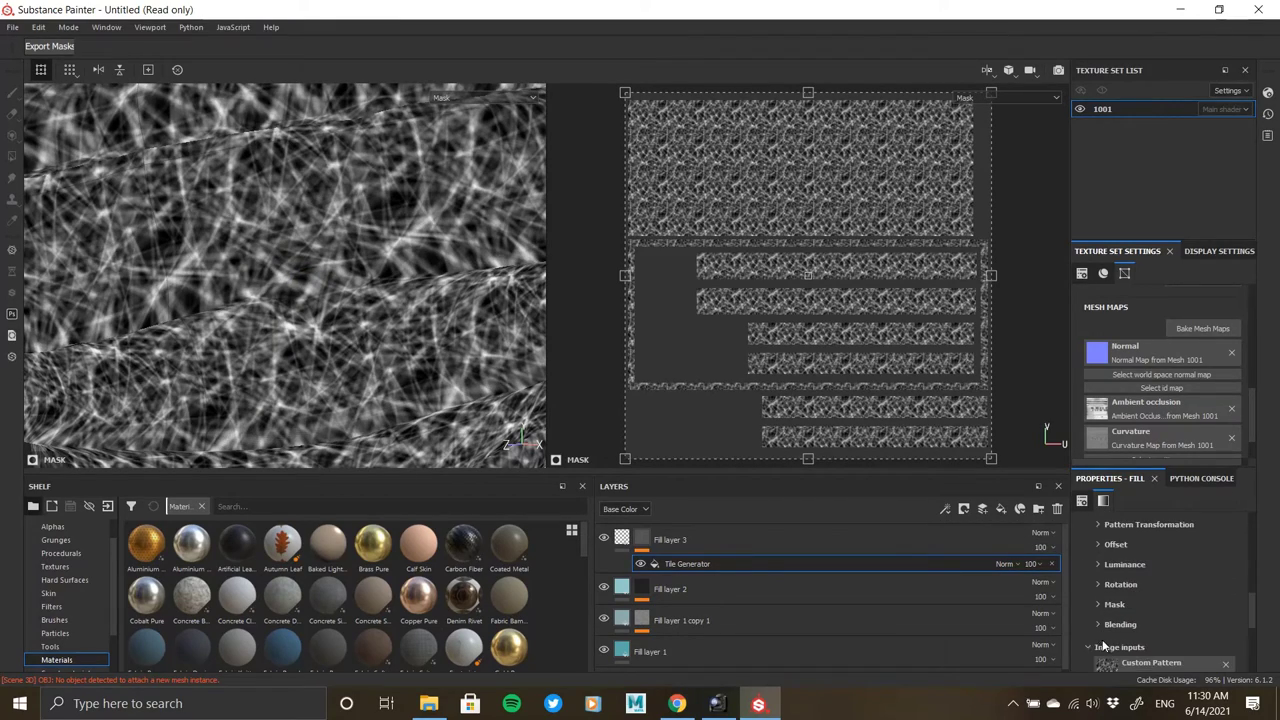
pyautogui.scroll(1, 1102, 640)
pyautogui.moveTo(1164, 580); pyautogui.dragTo(1188, 591)
pyautogui.scroll(-1, 1110, 637)
pyautogui.click(1101, 606)
pyautogui.scroll(-1, 1101, 606)
pyautogui.moveTo(1125, 617); pyautogui.dragTo(1182, 646)
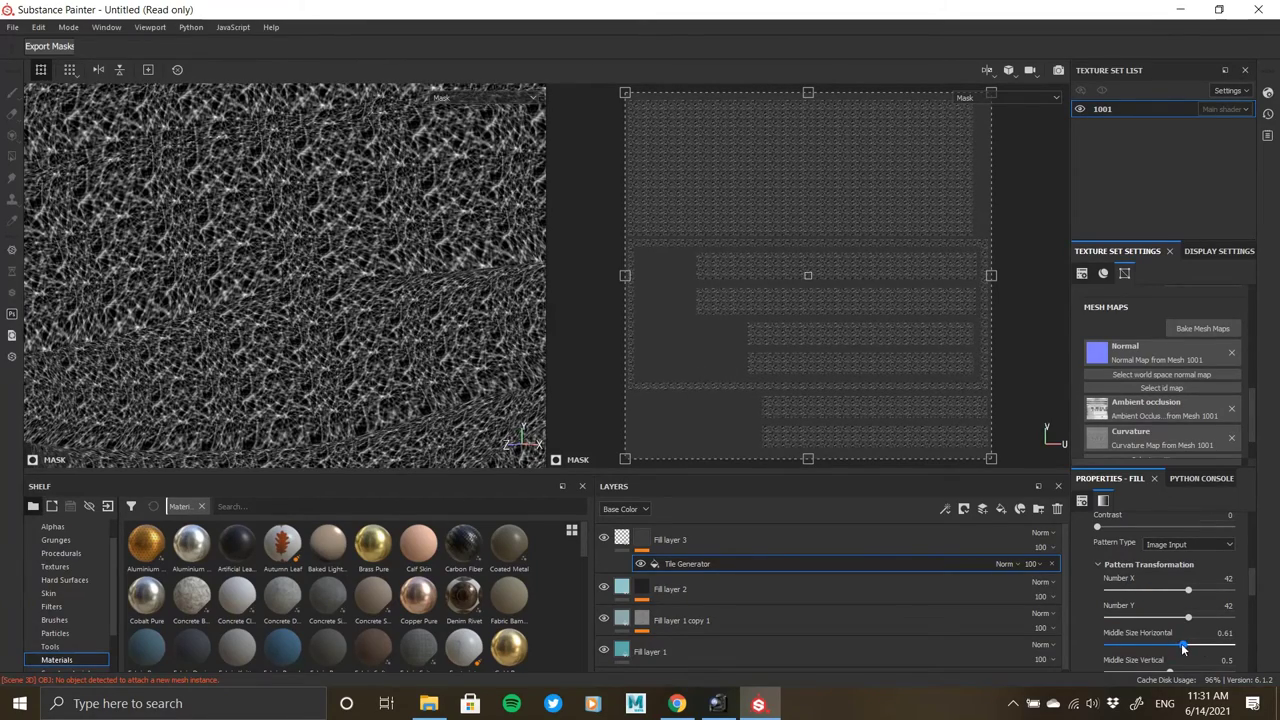
# Set the Tile Generator's Middle Size Horizontal and Middle Size Vertical to 0.5.
pyautogui.click(1224, 633)
pyautogui.write('0')
pyautogui.scroll(-1, 1155, 632)
pyautogui.click(1197, 620)
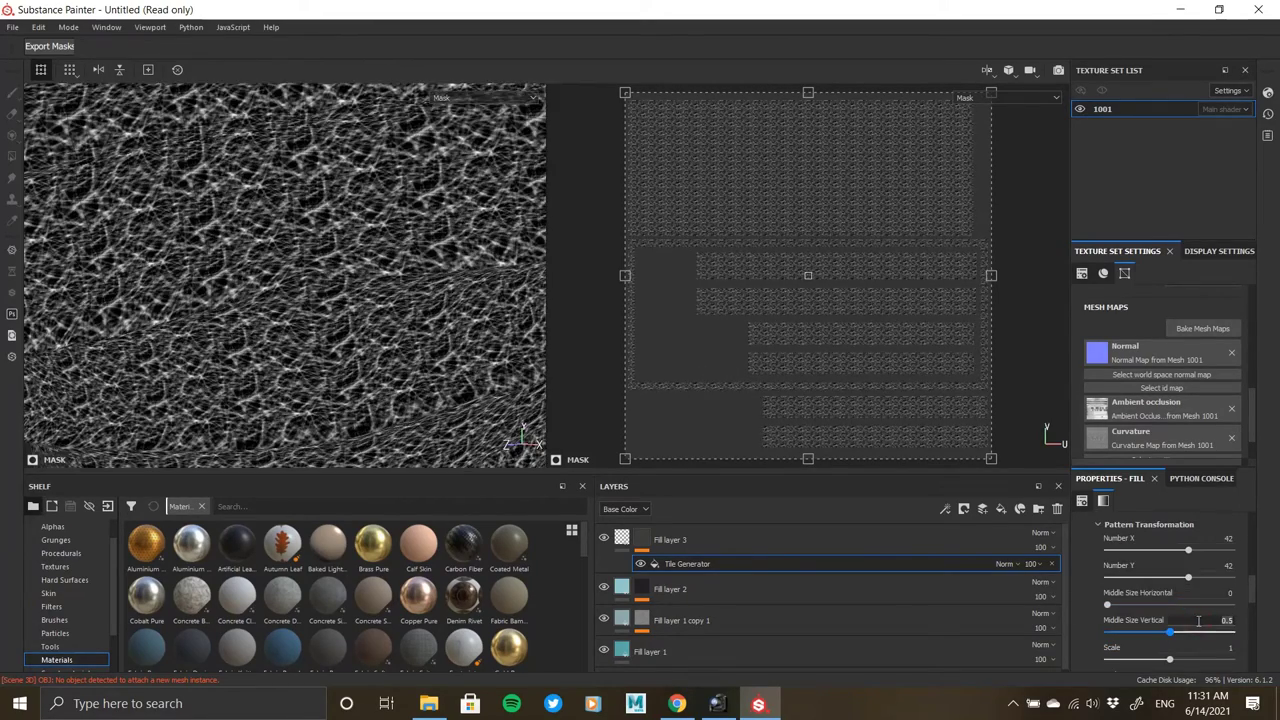
pyautogui.write('0.5')
pyautogui.press('Return')
pyautogui.scroll(-1, 1187, 628)
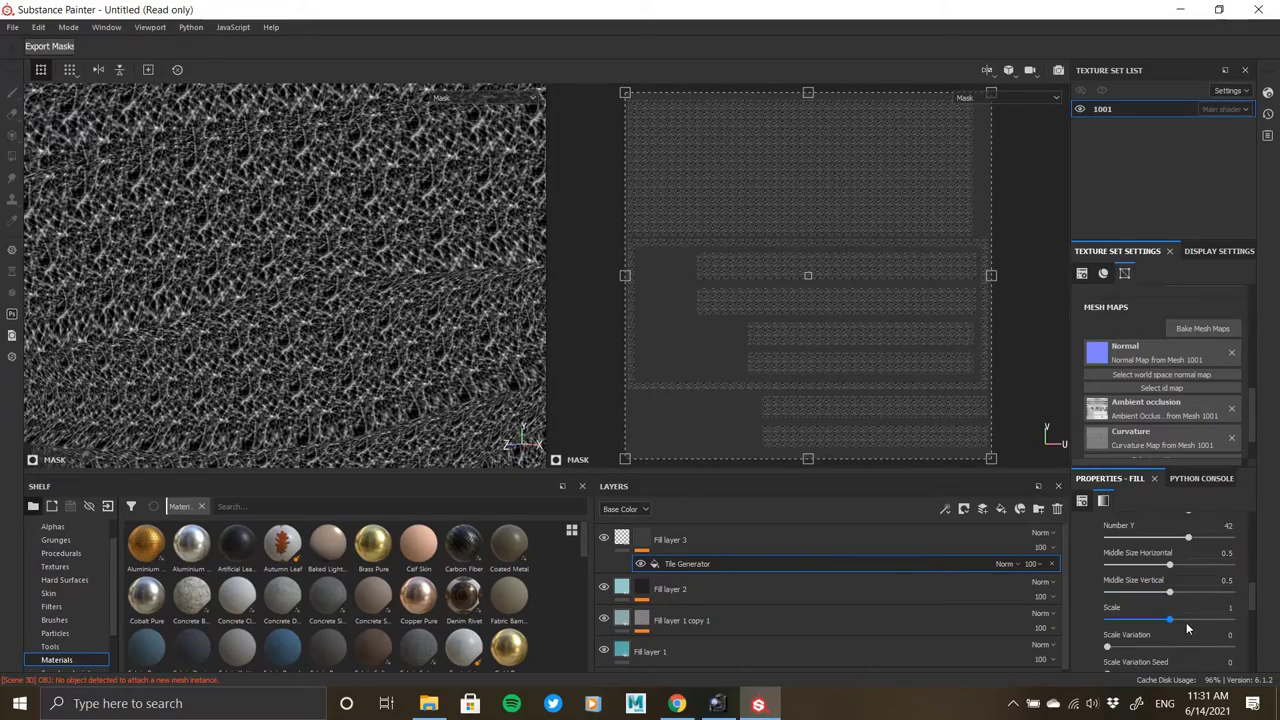
# Try a smaller pattern scale and a scale variation of 0.83, and restore them to 1 and 0.
pyautogui.moveTo(1173, 622); pyautogui.dragTo(1160, 623)
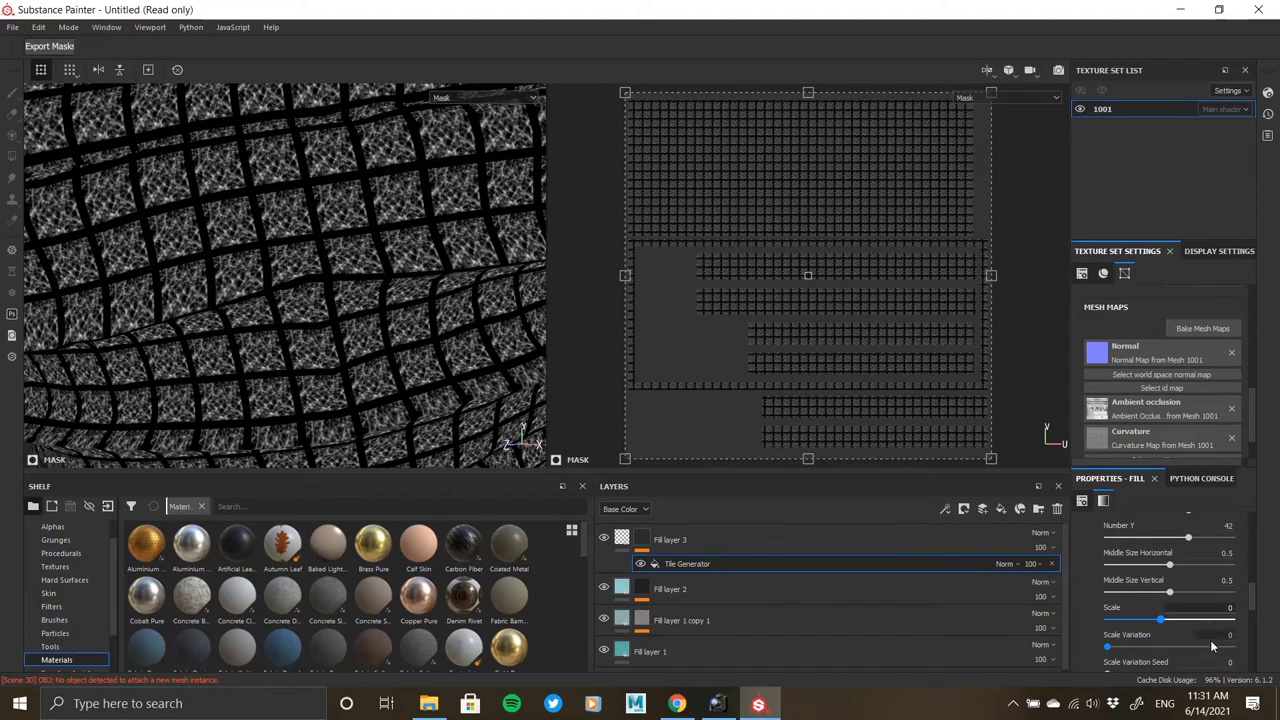
pyautogui.click(1212, 646)
pyautogui.click(1211, 635)
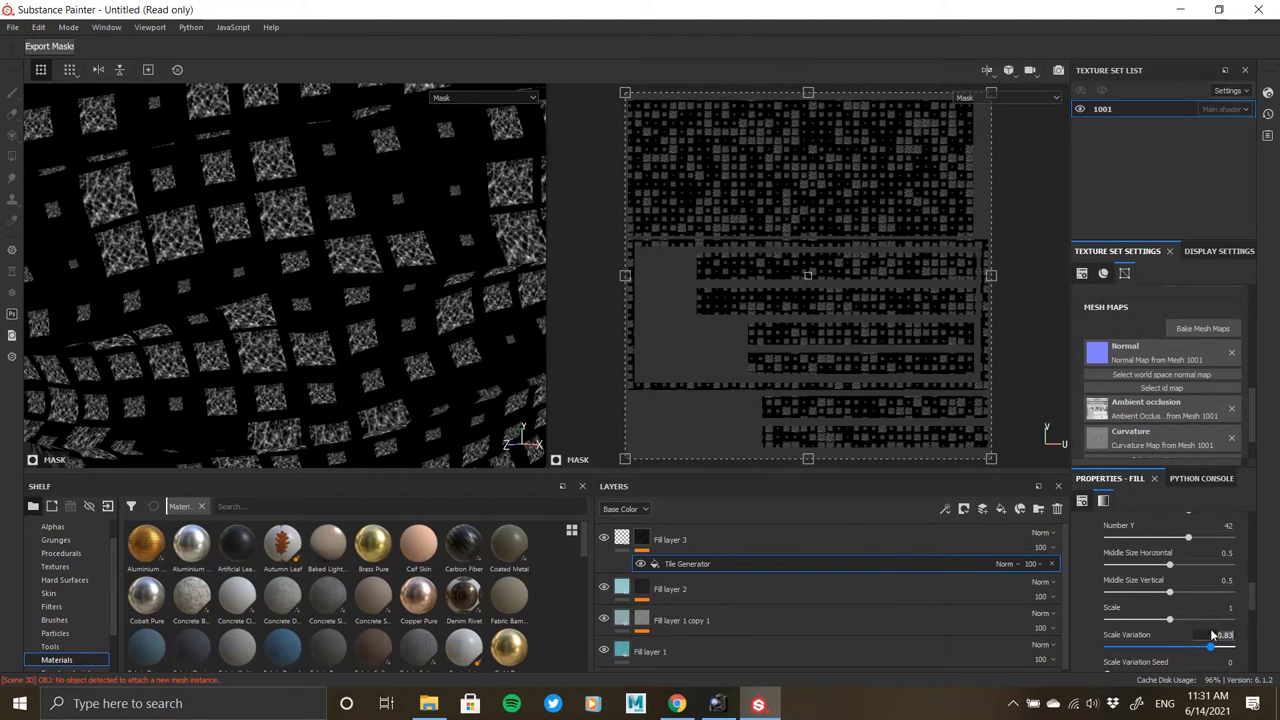
pyautogui.moveTo(1210, 649); pyautogui.dragTo(1068, 645)
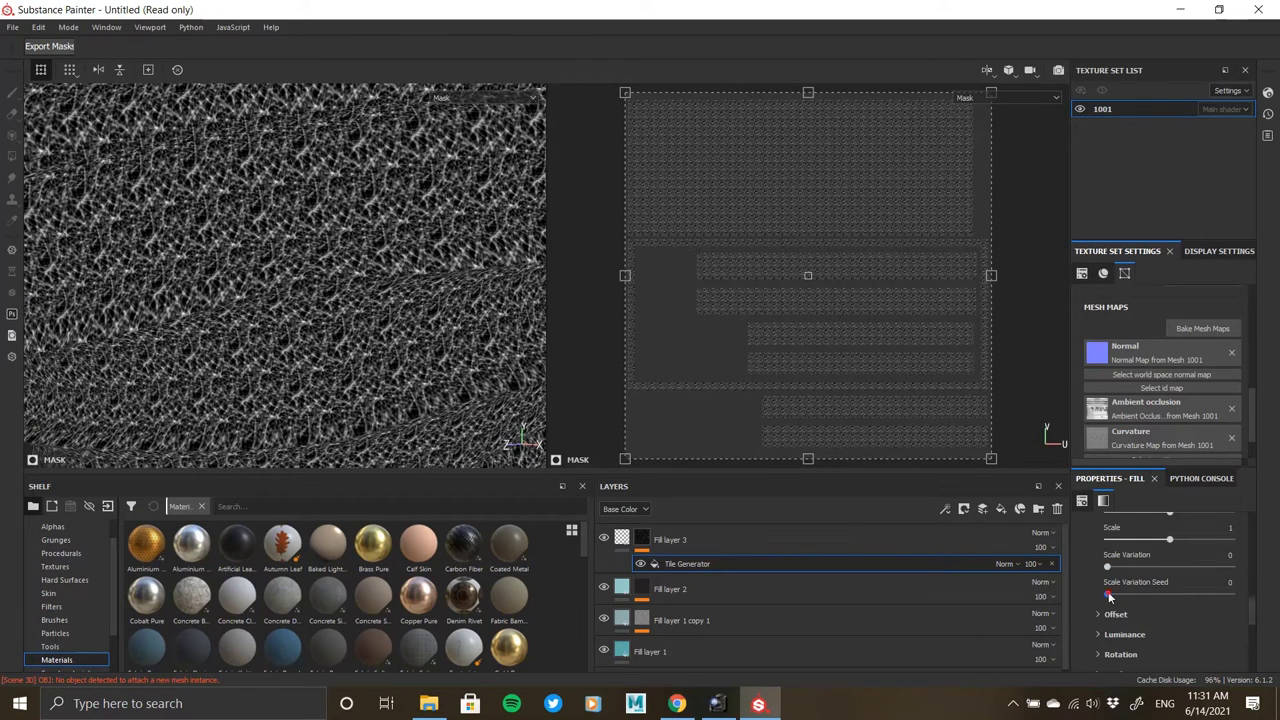
# Enable Quincunx Flip in the Tile Generator's mask settings.
pyautogui.scroll(-4, 1100, 618)
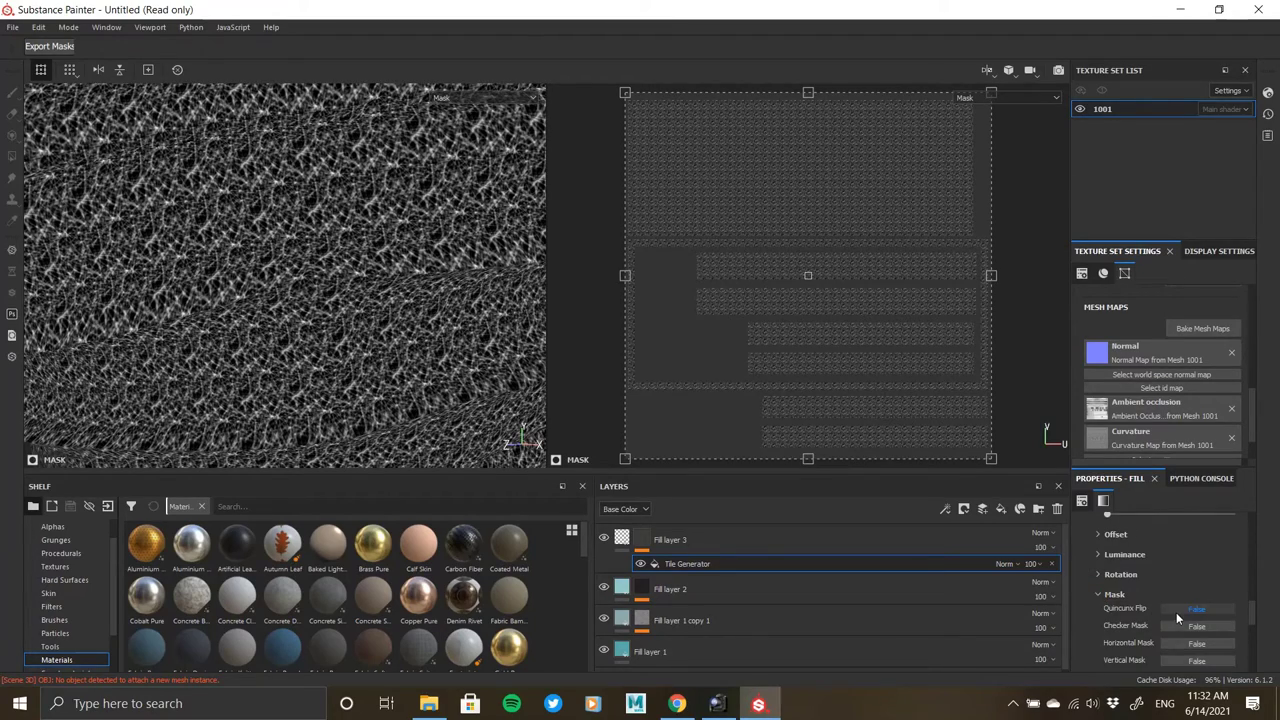
pyautogui.click(1176, 612)
pyautogui.click(1176, 612)
pyautogui.click(1176, 612)
# Try the Tile Generator's checker, horizontal, vertical and random masks, switching each one back off.
pyautogui.click(1185, 629)
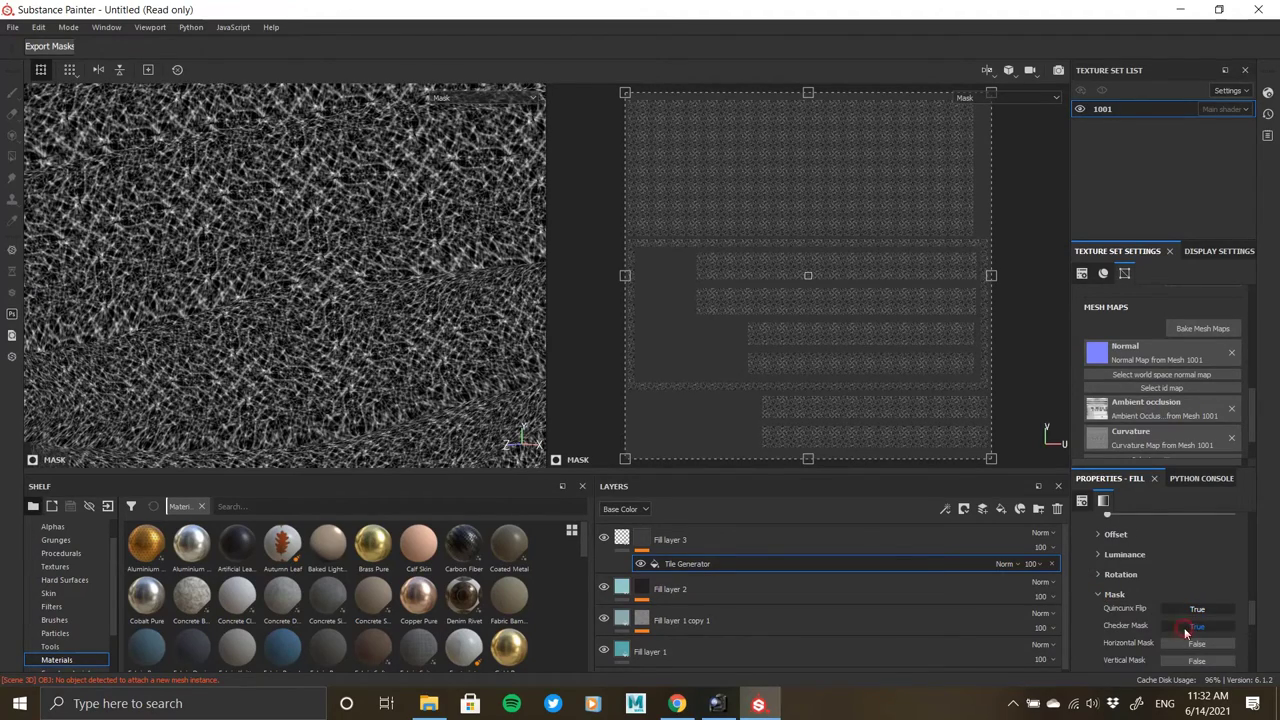
pyautogui.click(1185, 629)
pyautogui.click(1183, 643)
pyautogui.click(1183, 643)
pyautogui.click(1182, 658)
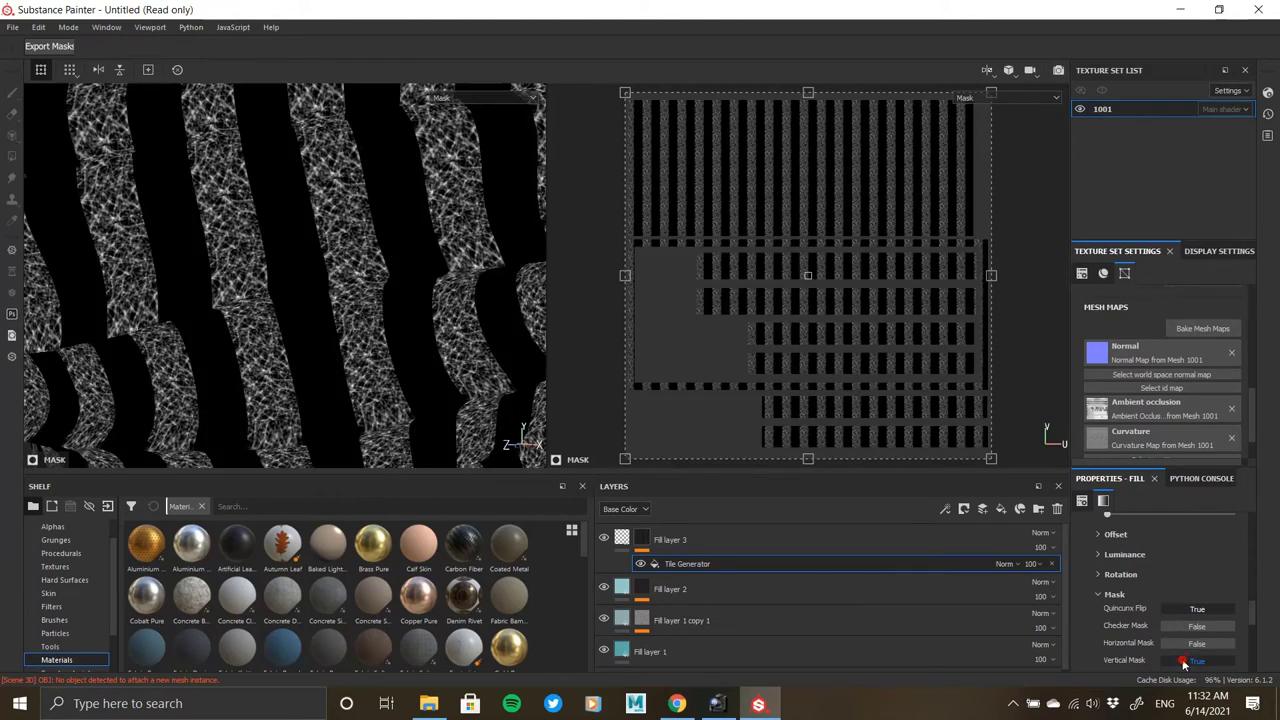
pyautogui.click(1182, 658)
pyautogui.scroll(-4, 1112, 618)
pyautogui.moveTo(1135, 612); pyautogui.dragTo(1080, 607)
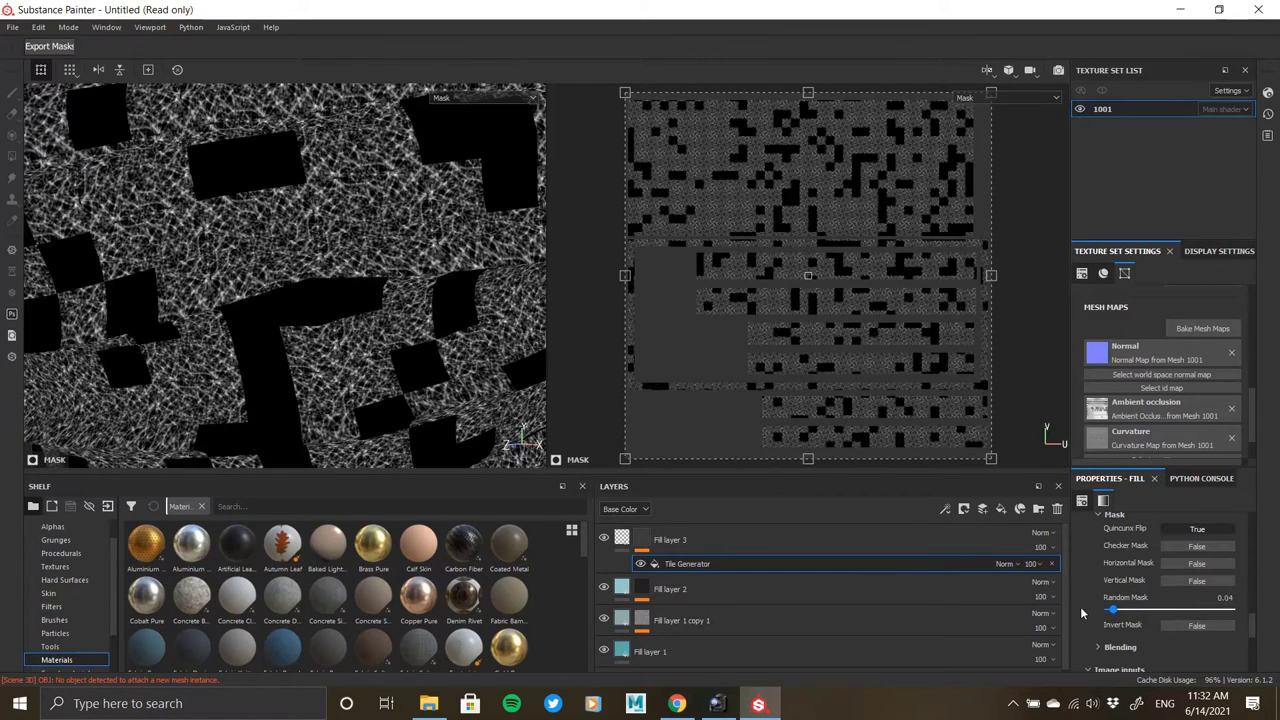
# Lower the Global Opacity in the Tile Generator's blending settings to darken the pattern.
pyautogui.scroll(-1, 1138, 626)
pyautogui.click(1102, 608)
pyautogui.scroll(-1, 1150, 602)
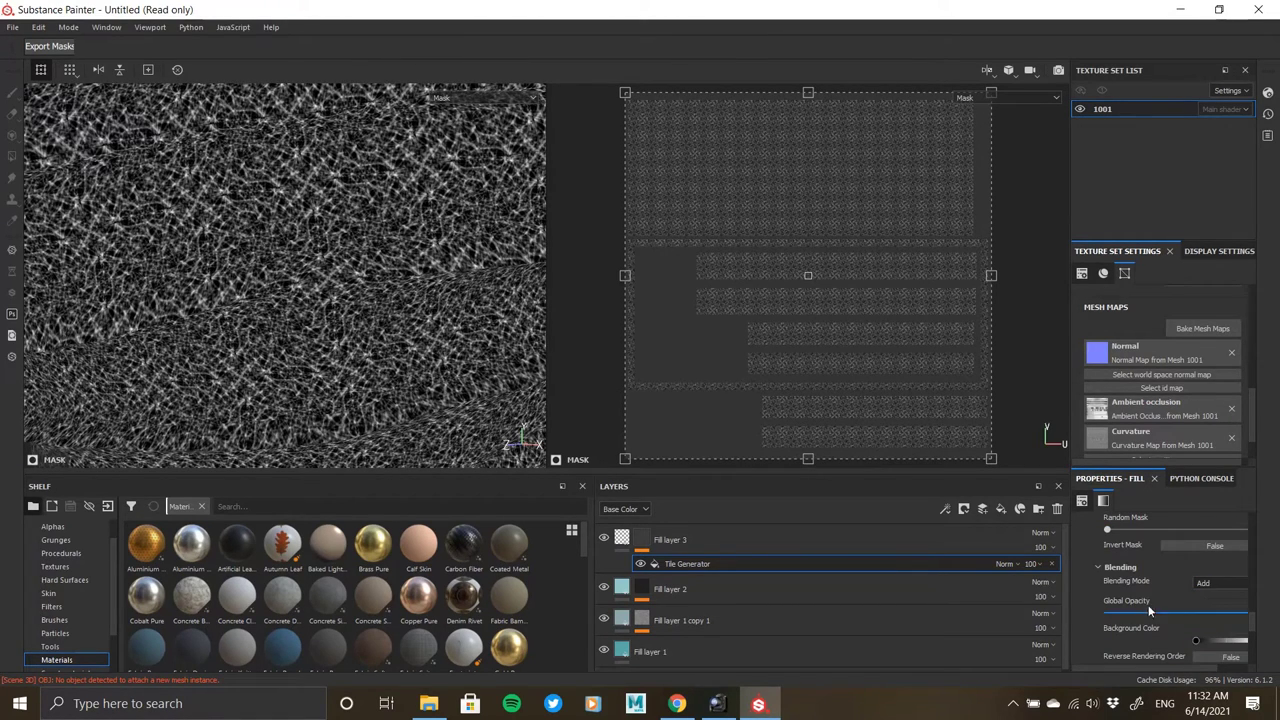
pyautogui.moveTo(1204, 611)
pyautogui.mouseDown()
pyautogui.moveTo(1163, 614)
pyautogui.moveTo(1258, 616)
pyautogui.moveTo(1195, 618)
pyautogui.moveTo(1222, 613)
pyautogui.mouseUp()
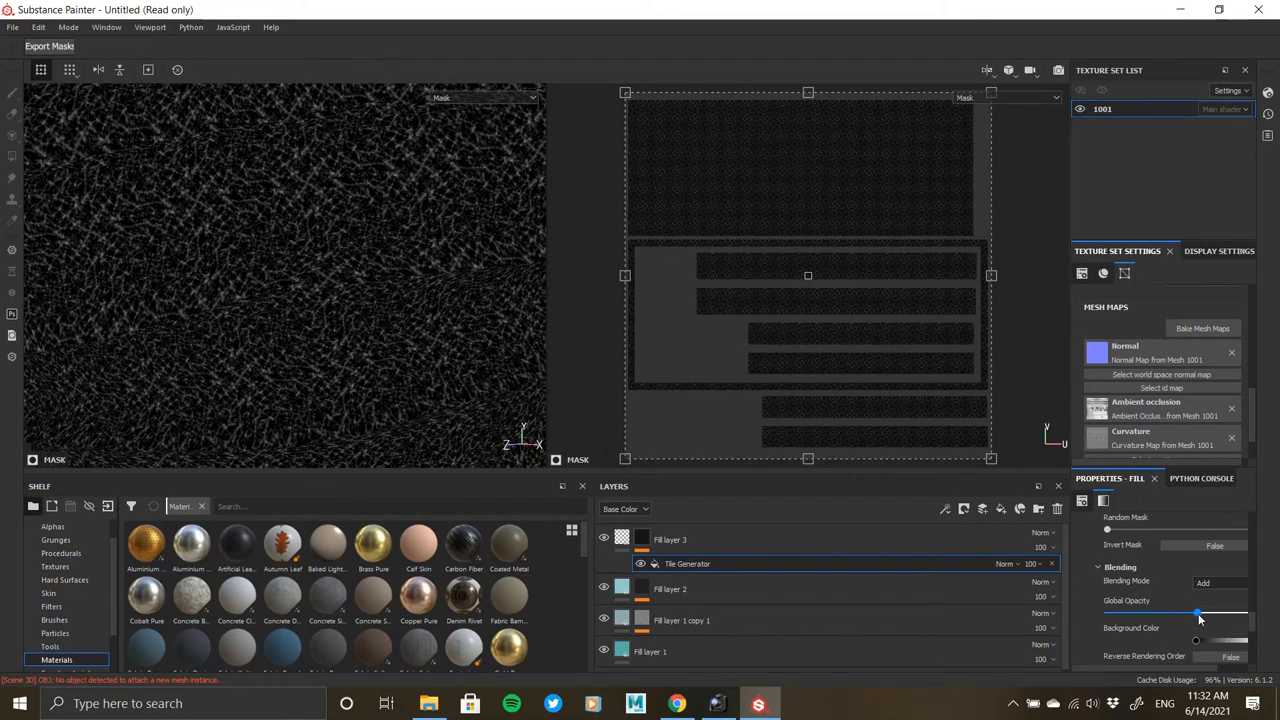
# Try adjusting the custom fiber pattern's Balance and lowering its Angle Random to the minimum, and undo the angle change.
pyautogui.scroll(-5, 1123, 590)
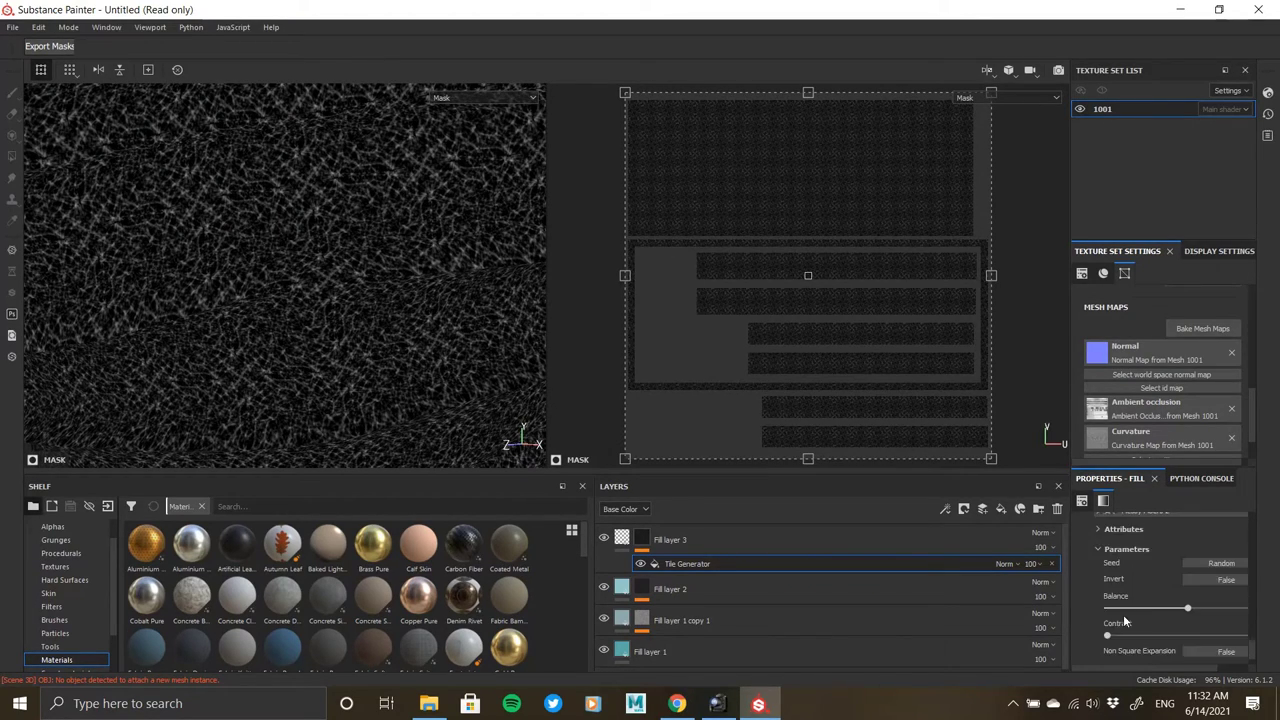
pyautogui.moveTo(1189, 611); pyautogui.dragTo(1191, 612)
pyautogui.scroll(-1, 1130, 612)
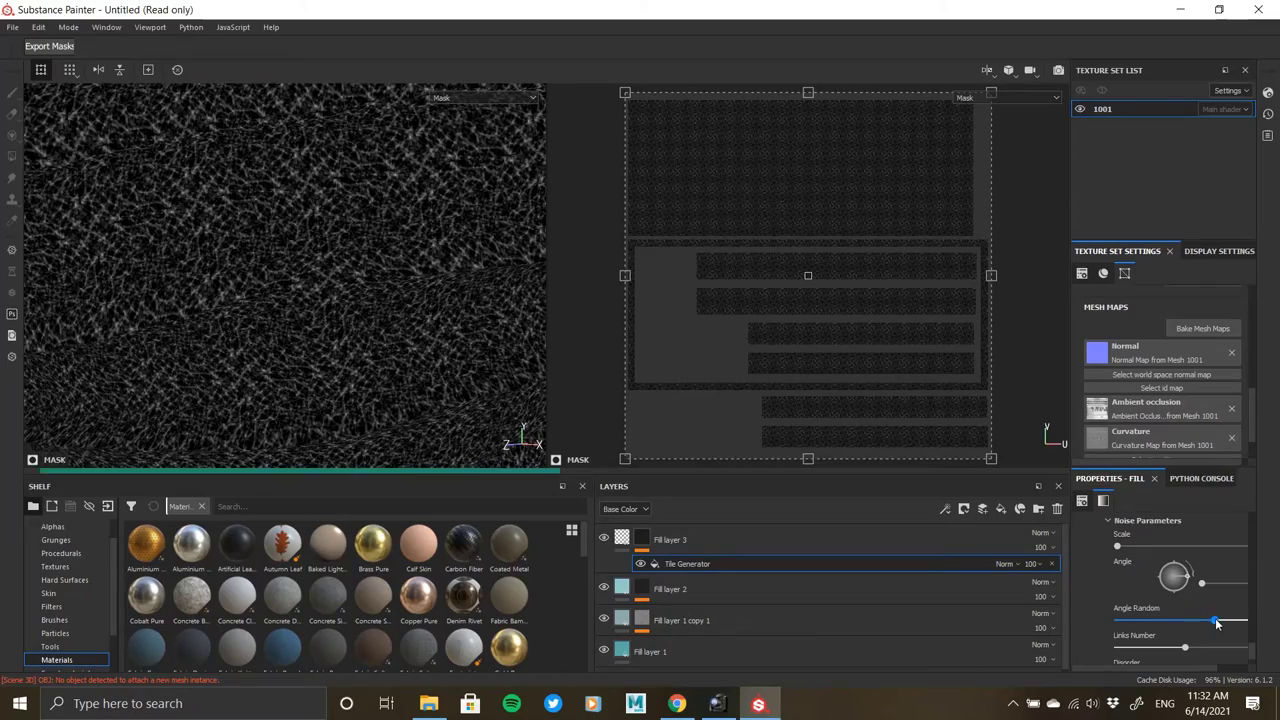
pyautogui.moveTo(1216, 622); pyautogui.dragTo(1107, 630)
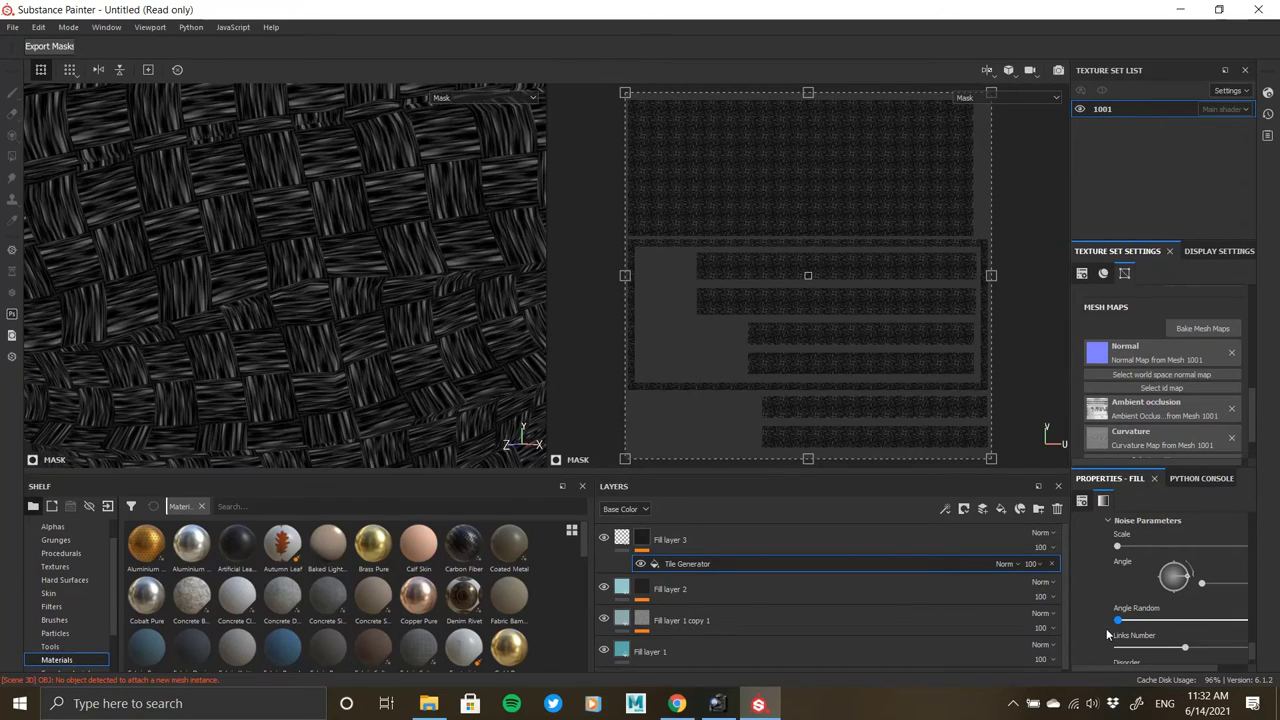
pyautogui.hotkey('ctrl', 'z')
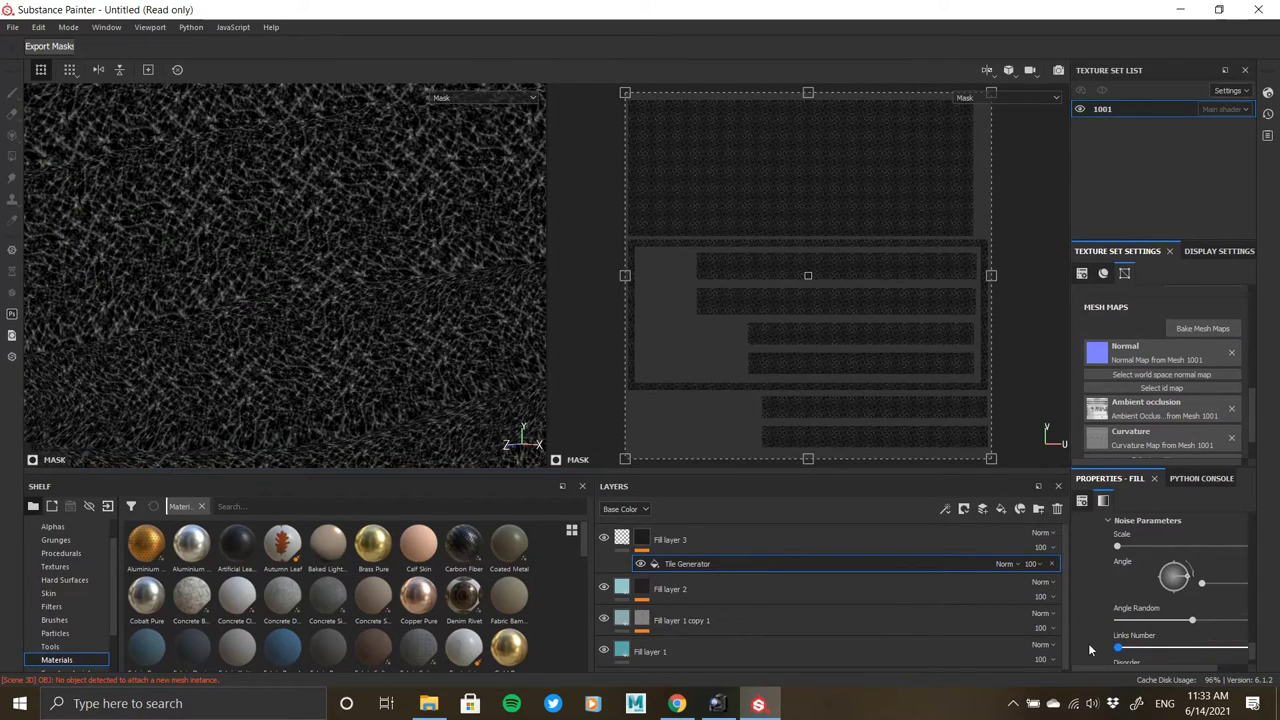
# Raise the custom fiber pattern's Links Number to roughly mid-range and return to Fill layer 3's material properties.
pyautogui.moveTo(1118, 648)
pyautogui.mouseDown()
pyautogui.moveTo(1181, 649)
pyautogui.moveTo(1110, 640)
pyautogui.mouseUp()
pyautogui.scroll(-1, 1125, 636)
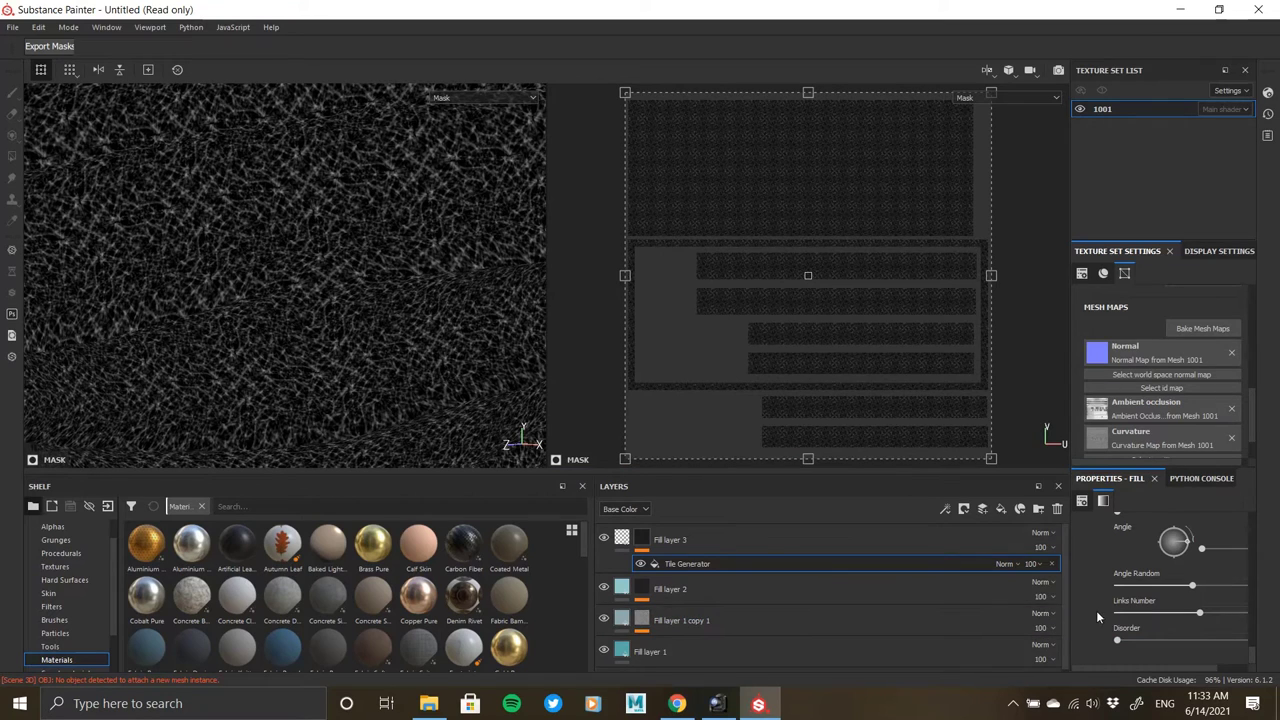
pyautogui.click(645, 540)
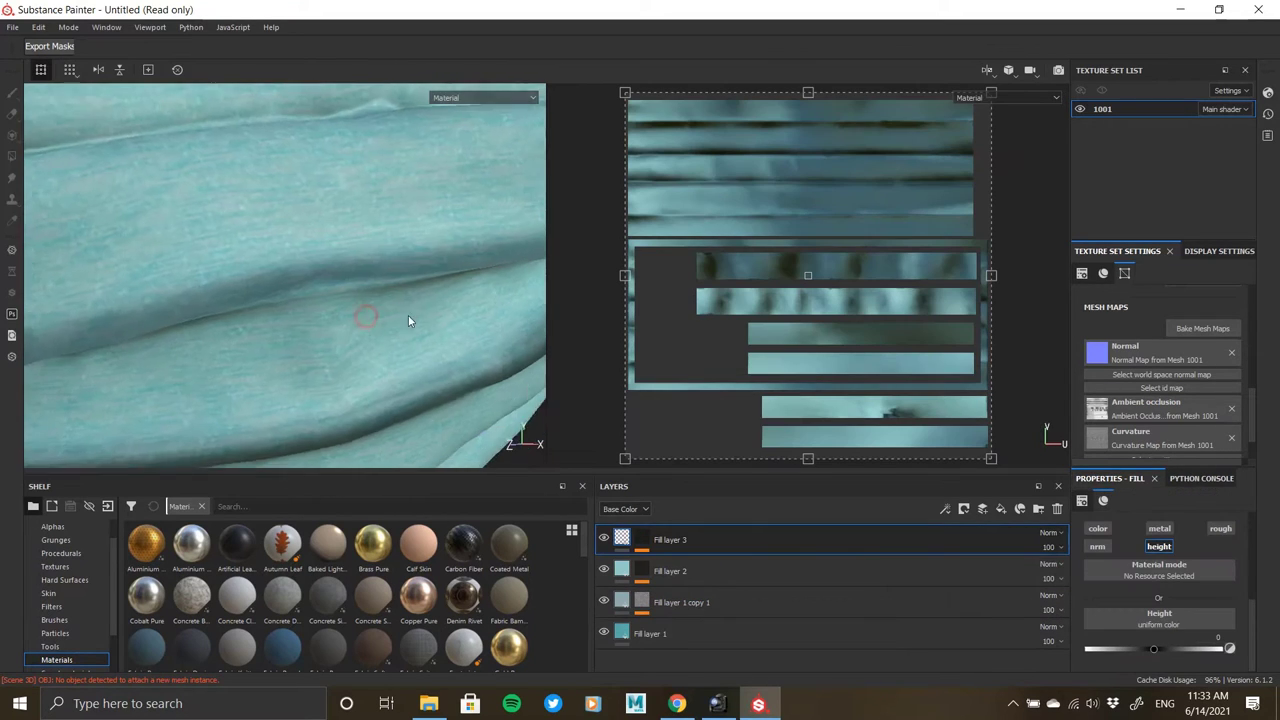
# Try raising Fill layer 3's uniform height to 0.1456 and check the relief on the folds up close.
pyautogui.moveTo(1155, 650); pyautogui.dragTo(1163, 649)
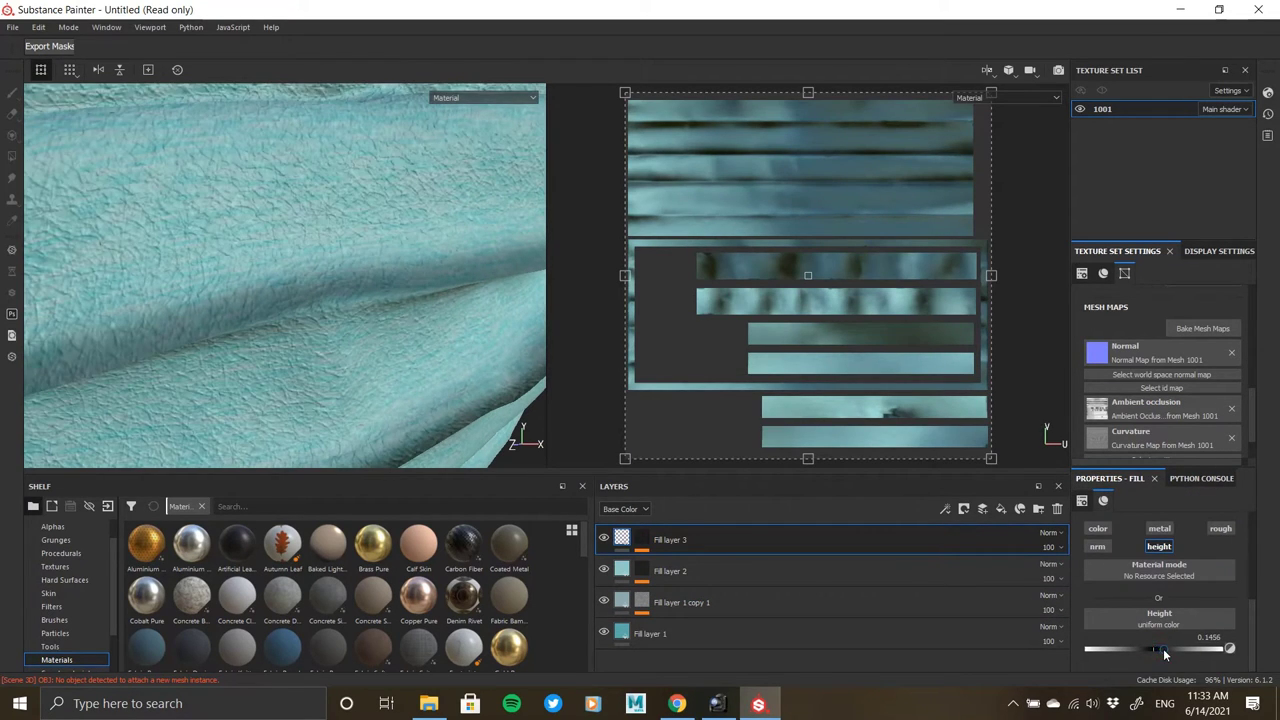
pyautogui.keyDown('alt'); pyautogui.moveTo(300, 237); pyautogui.dragTo(431, 260, button='right'); pyautogui.keyUp('alt')
pyautogui.keyDown('alt'); pyautogui.moveTo(431, 260); pyautogui.dragTo(242, 393); pyautogui.keyUp('alt')
pyautogui.keyDown('alt'); pyautogui.moveTo(242, 393); pyautogui.dragTo(190, 245, button='right'); pyautogui.keyUp('alt')
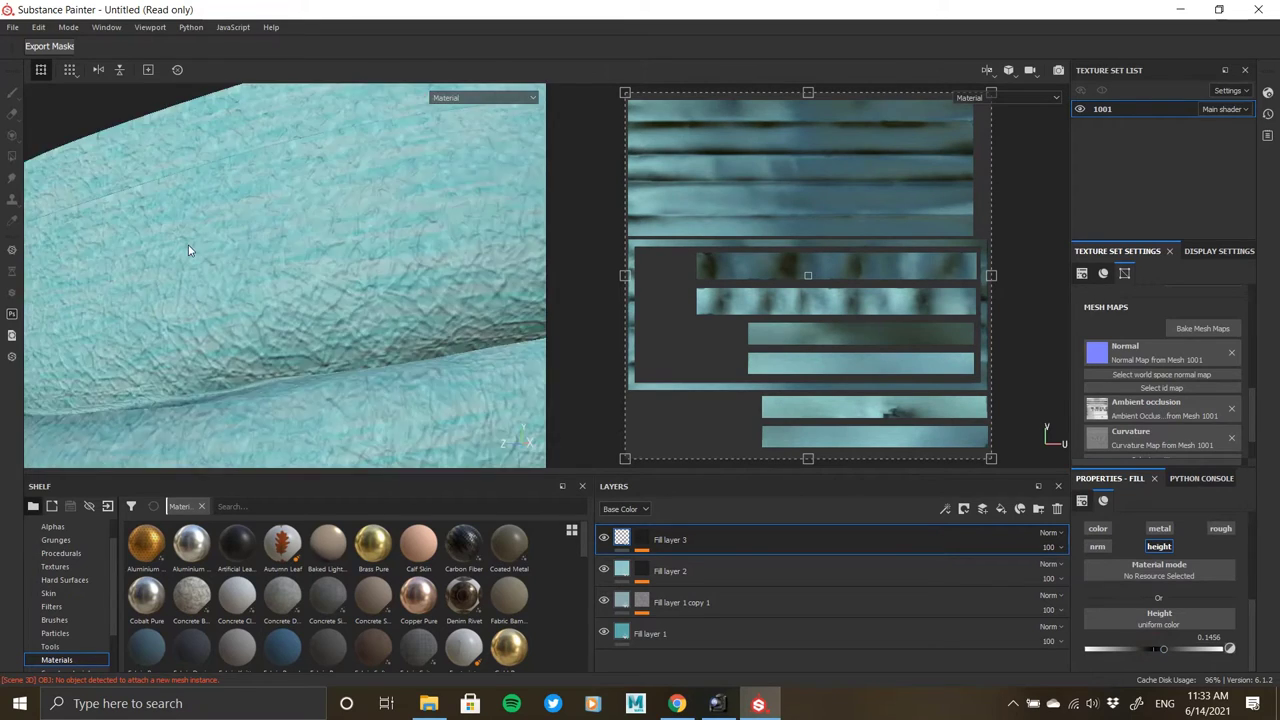
pyautogui.keyDown('alt'); pyautogui.moveTo(243, 211); pyautogui.dragTo(325, 335); pyautogui.keyUp('alt')
# Try slightly negative height values on Fill layer 3, ending at -0.0680, checking the relief on the mask's side and folds.
pyautogui.moveTo(1164, 649); pyautogui.dragTo(1155, 650)
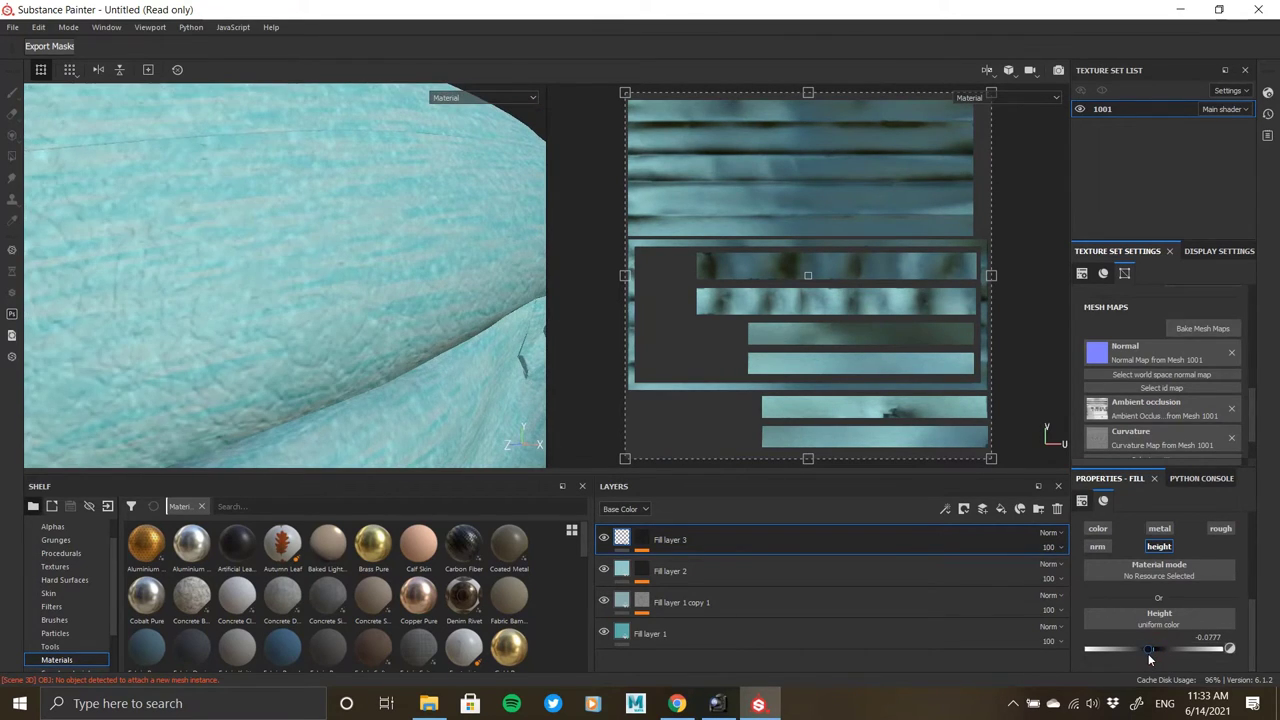
pyautogui.keyDown('alt'); pyautogui.moveTo(299, 276); pyautogui.dragTo(289, 286); pyautogui.keyUp('alt')
pyautogui.keyDown('shift'); pyautogui.moveTo(289, 286); pyautogui.dragTo(260, 286, button='right'); pyautogui.keyUp('shift')
pyautogui.keyDown('alt'); pyautogui.moveTo(260, 286); pyautogui.dragTo(306, 240); pyautogui.keyUp('alt')
pyautogui.moveTo(1151, 654); pyautogui.dragTo(1149, 655)
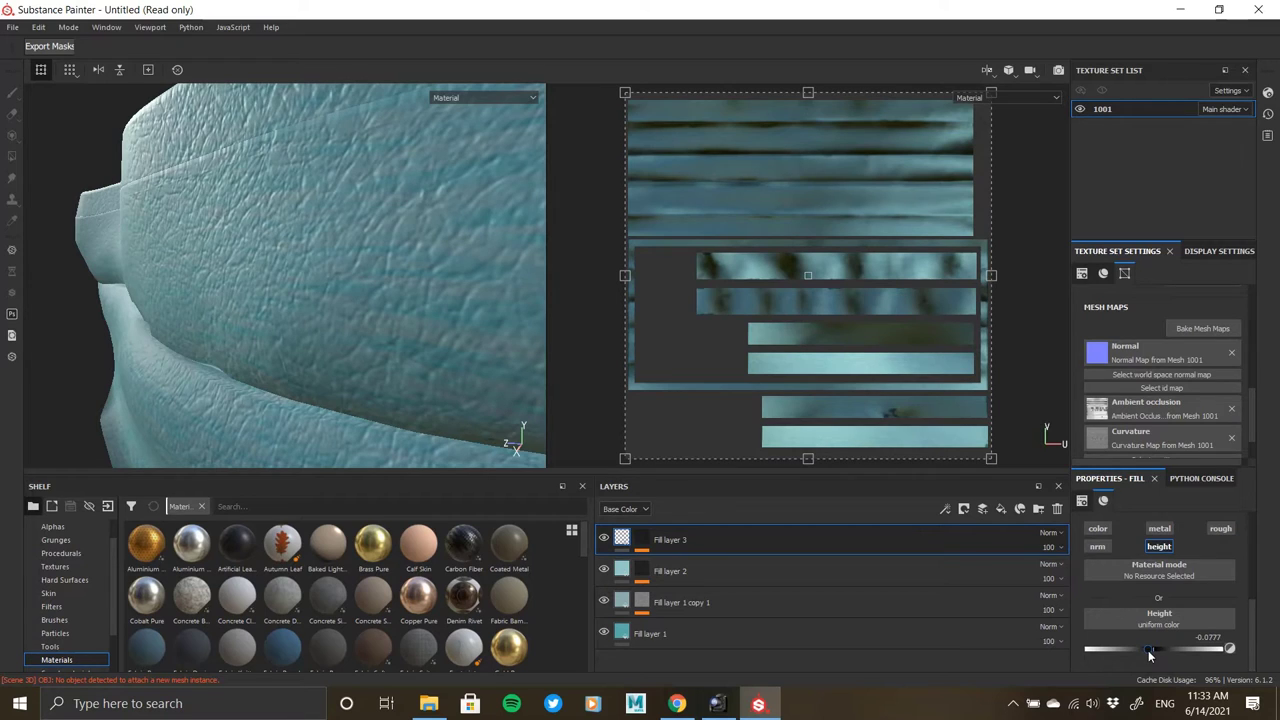
pyautogui.keyDown('alt'); pyautogui.moveTo(360, 277); pyautogui.dragTo(332, 207); pyautogui.keyUp('alt')
pyautogui.keyDown('alt'); pyautogui.moveTo(229, 159); pyautogui.dragTo(270, 305, button='right'); pyautogui.keyUp('alt')
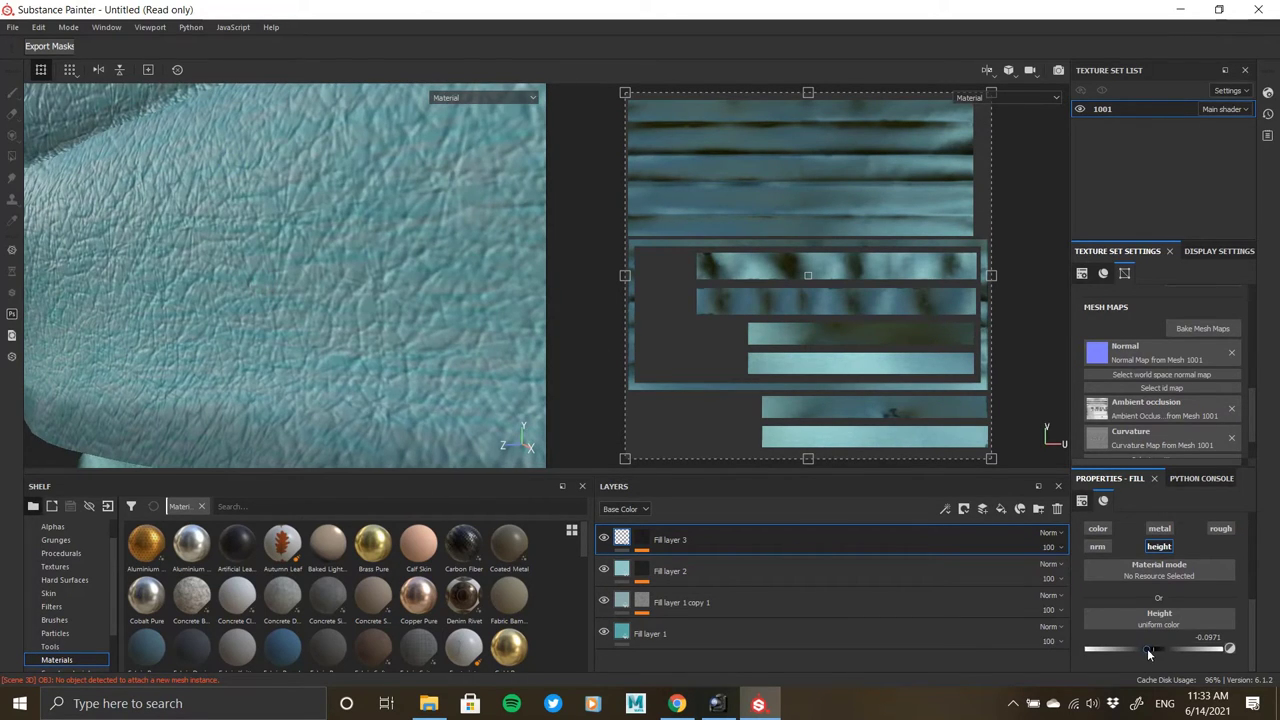
pyautogui.keyDown('alt'); pyautogui.moveTo(349, 284); pyautogui.dragTo(212, 290, button='right'); pyautogui.keyUp('alt')
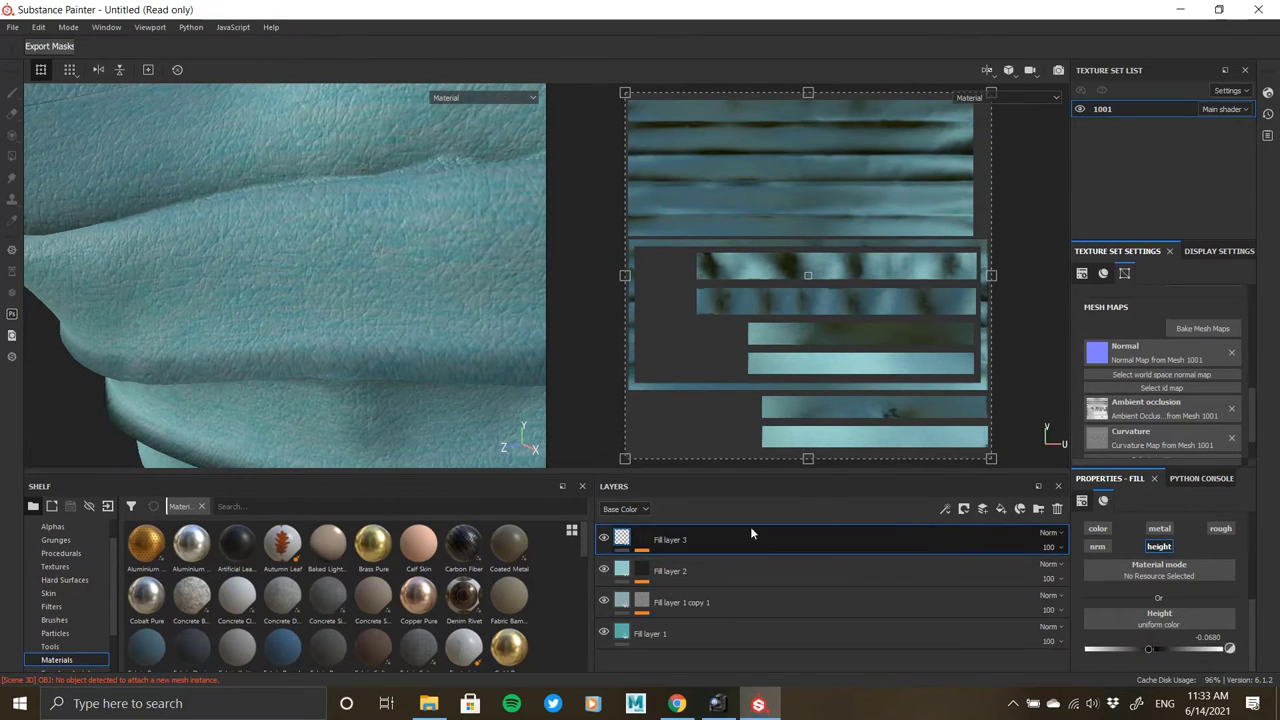
# Set the UV transformation scale of Fill layer 3's Tile Generator mask to 2.
pyautogui.click(643, 539)
pyautogui.click(713, 563)
pyautogui.scroll(3, 1161, 600)
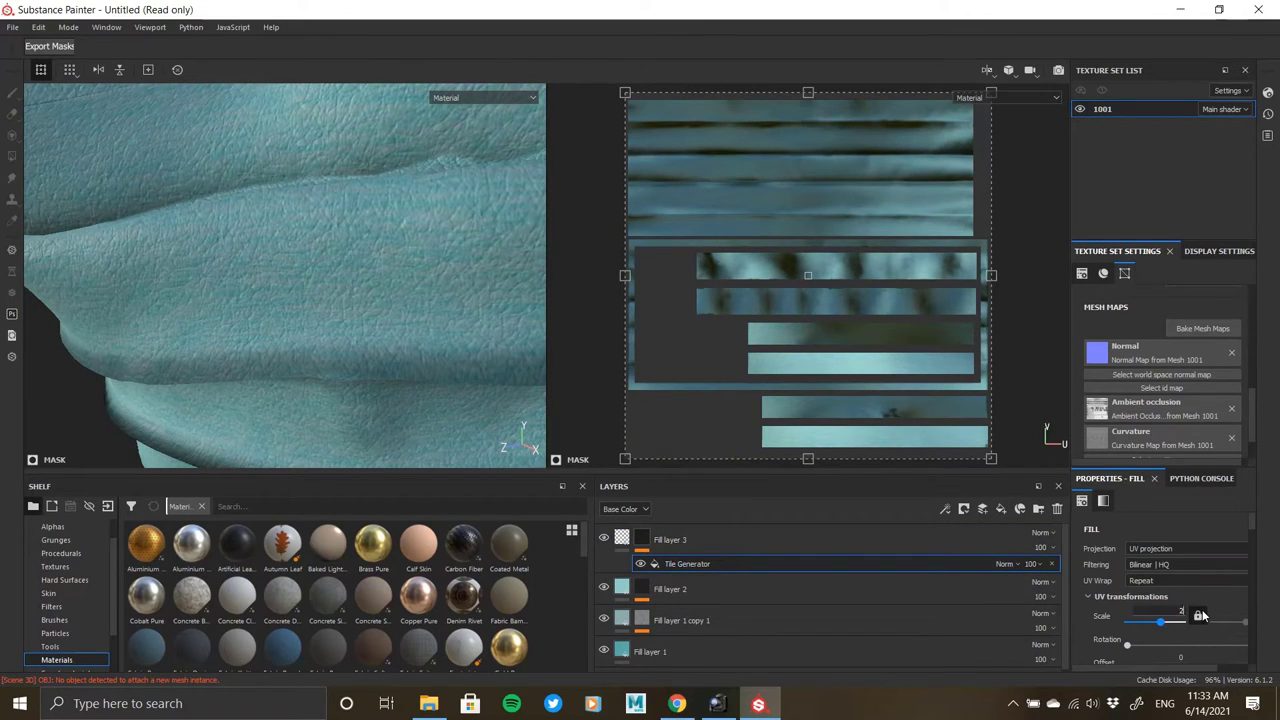
pyautogui.press('Return')
# Examine the rescaled fiber relief on the mask's folds and sides from near and far.
pyautogui.keyDown('alt'); pyautogui.moveTo(287, 283); pyautogui.dragTo(186, 306, button='right'); pyautogui.keyUp('alt')
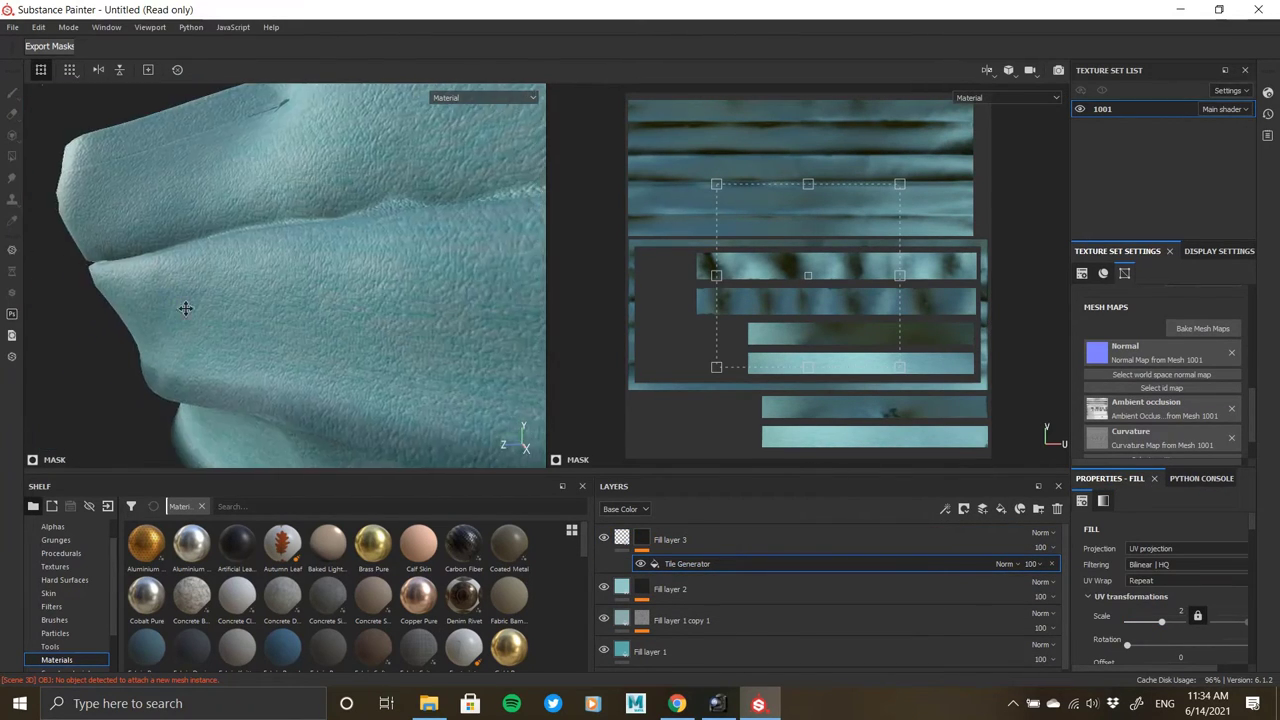
pyautogui.keyDown('alt'); pyautogui.moveTo(186, 306); pyautogui.dragTo(306, 246); pyautogui.keyUp('alt')
pyautogui.keyDown('alt'); pyautogui.moveTo(306, 246); pyautogui.dragTo(40, 266, button='right'); pyautogui.keyUp('alt')
pyautogui.keyDown('alt'); pyautogui.moveTo(40, 266); pyautogui.dragTo(341, 209); pyautogui.keyUp('alt')
pyautogui.keyDown('alt'); pyautogui.moveTo(341, 209); pyautogui.dragTo(329, 226, button='right'); pyautogui.keyUp('alt')
pyautogui.keyDown('alt'); pyautogui.moveTo(329, 226); pyautogui.dragTo(269, 257); pyautogui.keyUp('alt')
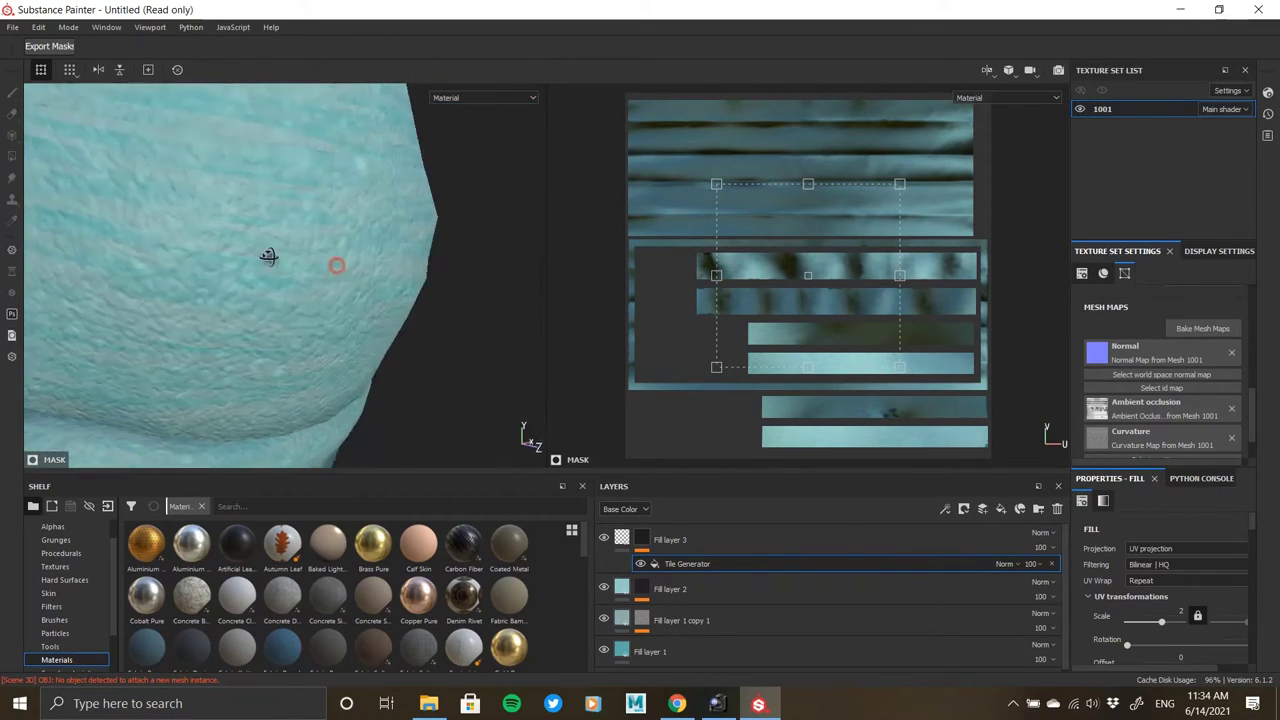
pyautogui.keyDown('alt'); pyautogui.moveTo(269, 257); pyautogui.dragTo(210, 250, button='right'); pyautogui.keyUp('alt')
pyautogui.keyDown('alt'); pyautogui.moveTo(210, 250); pyautogui.dragTo(311, 257, button='middle'); pyautogui.keyUp('alt')
pyautogui.keyDown('alt'); pyautogui.moveTo(311, 257); pyautogui.dragTo(398, 262); pyautogui.keyUp('alt')
pyautogui.keyDown('alt'); pyautogui.moveTo(398, 262); pyautogui.dragTo(418, 268, button='right'); pyautogui.keyUp('alt')
pyautogui.keyDown('shift'); pyautogui.moveTo(418, 268); pyautogui.dragTo(403, 281, button='right'); pyautogui.keyUp('shift')
pyautogui.hotkey('alt', 'shift')
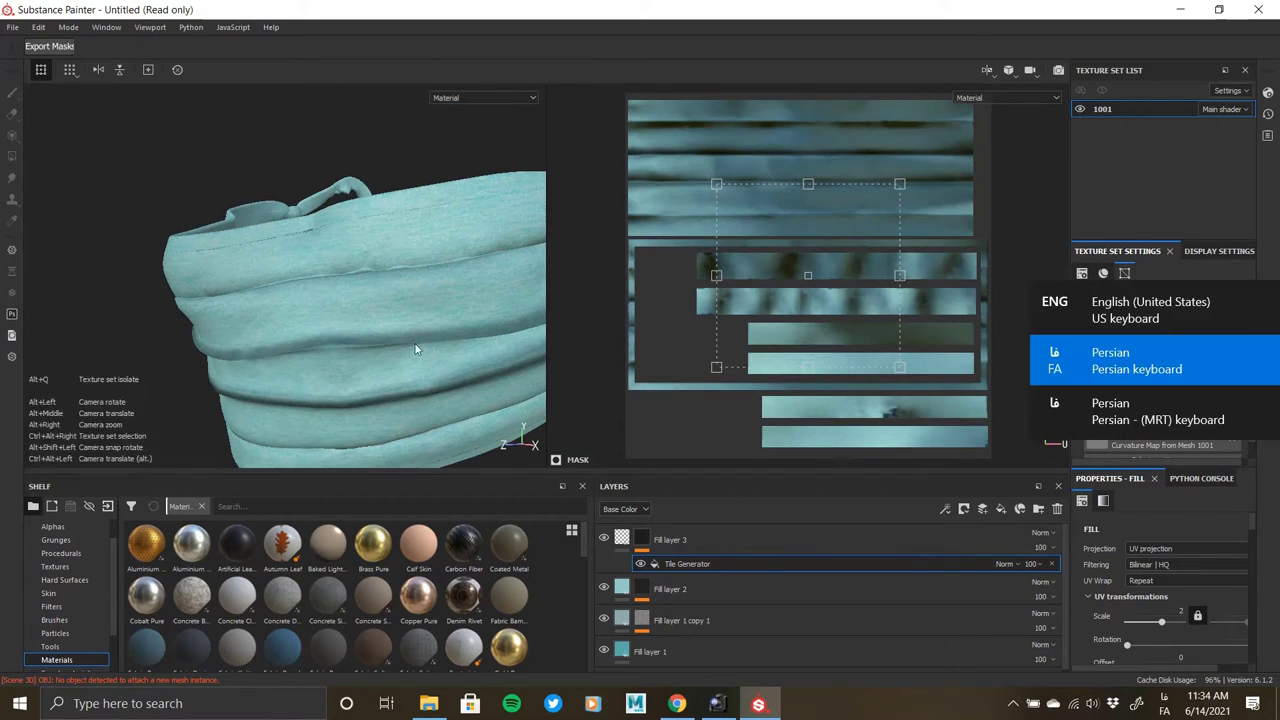
pyautogui.click(443, 279)
pyautogui.keyDown('alt'); pyautogui.moveTo(447, 277); pyautogui.dragTo(455, 256); pyautogui.keyUp('alt')
pyautogui.keyDown('alt'); pyautogui.moveTo(455, 256); pyautogui.dragTo(402, 228, button='right'); pyautogui.keyUp('alt')
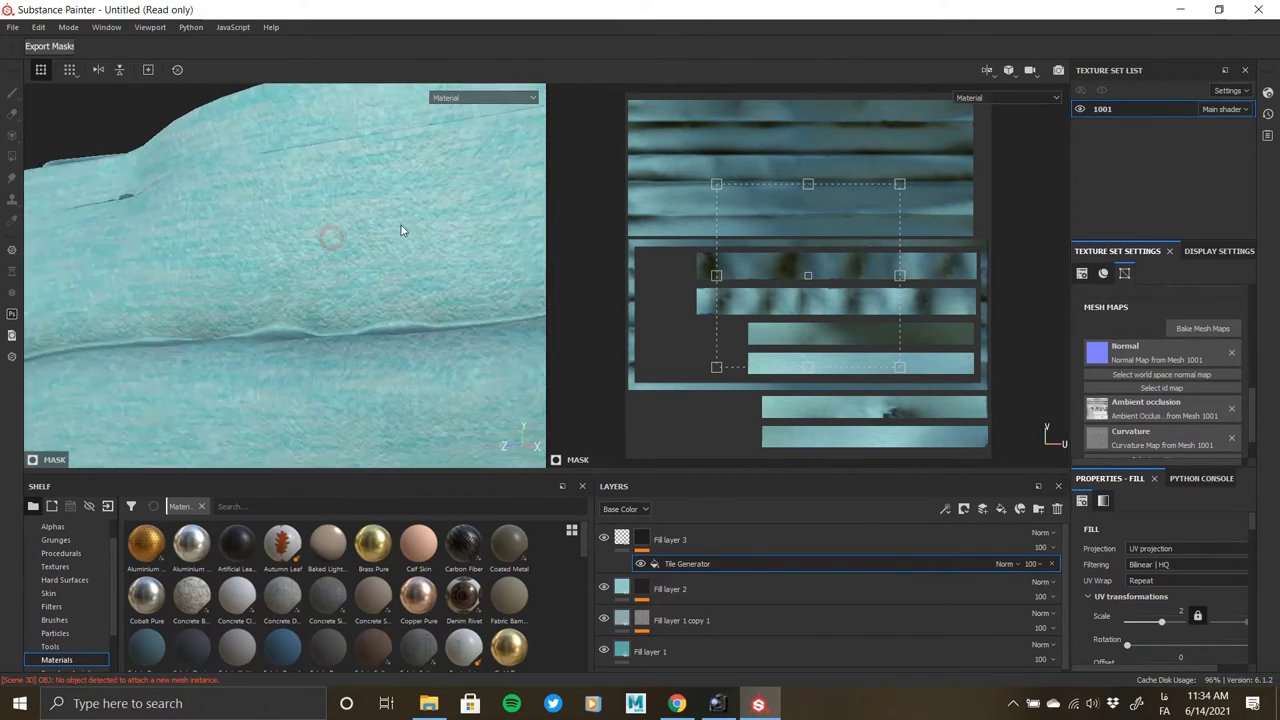
pyautogui.keyDown('alt'); pyautogui.moveTo(402, 228); pyautogui.dragTo(462, 242); pyautogui.keyUp('alt')
pyautogui.keyDown('shift'); pyautogui.moveTo(462, 242); pyautogui.dragTo(405, 246, button='right'); pyautogui.keyUp('shift')
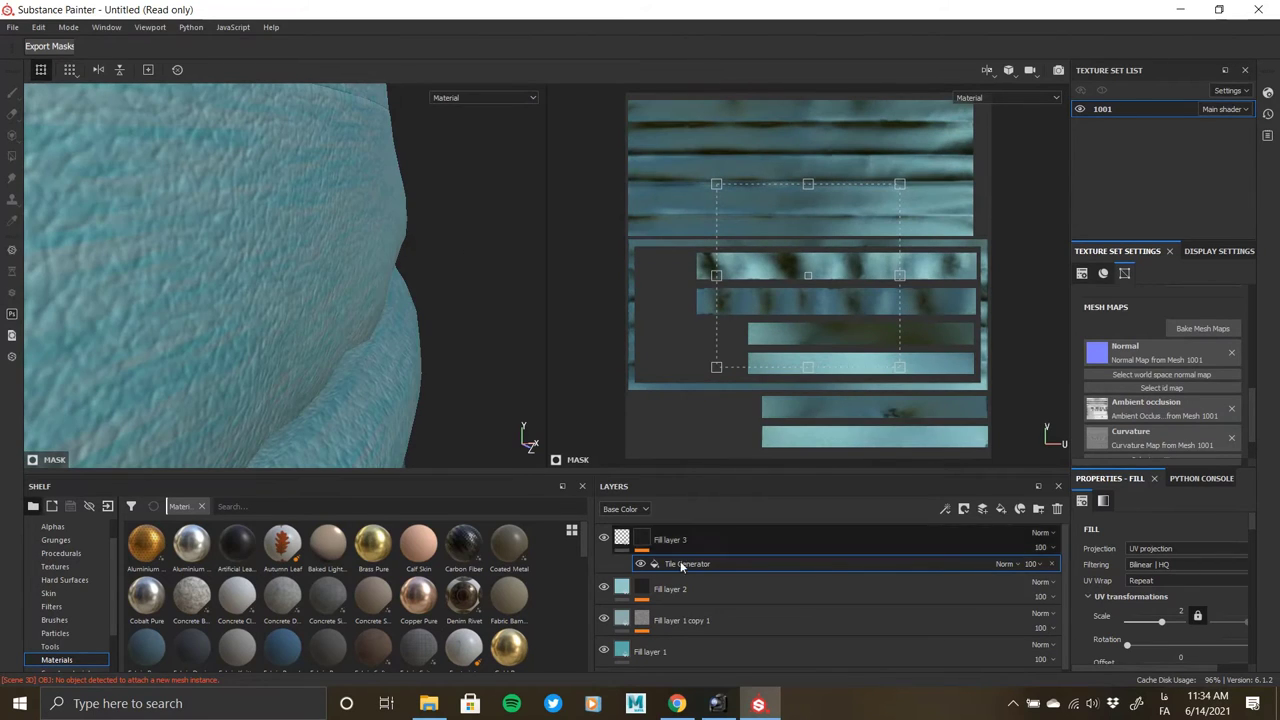
# Set Fill layer 3's uniform height to -0.0777 and check it across the whole front of the mask.
pyautogui.click(630, 540)
pyautogui.scroll(-5, 1164, 648)
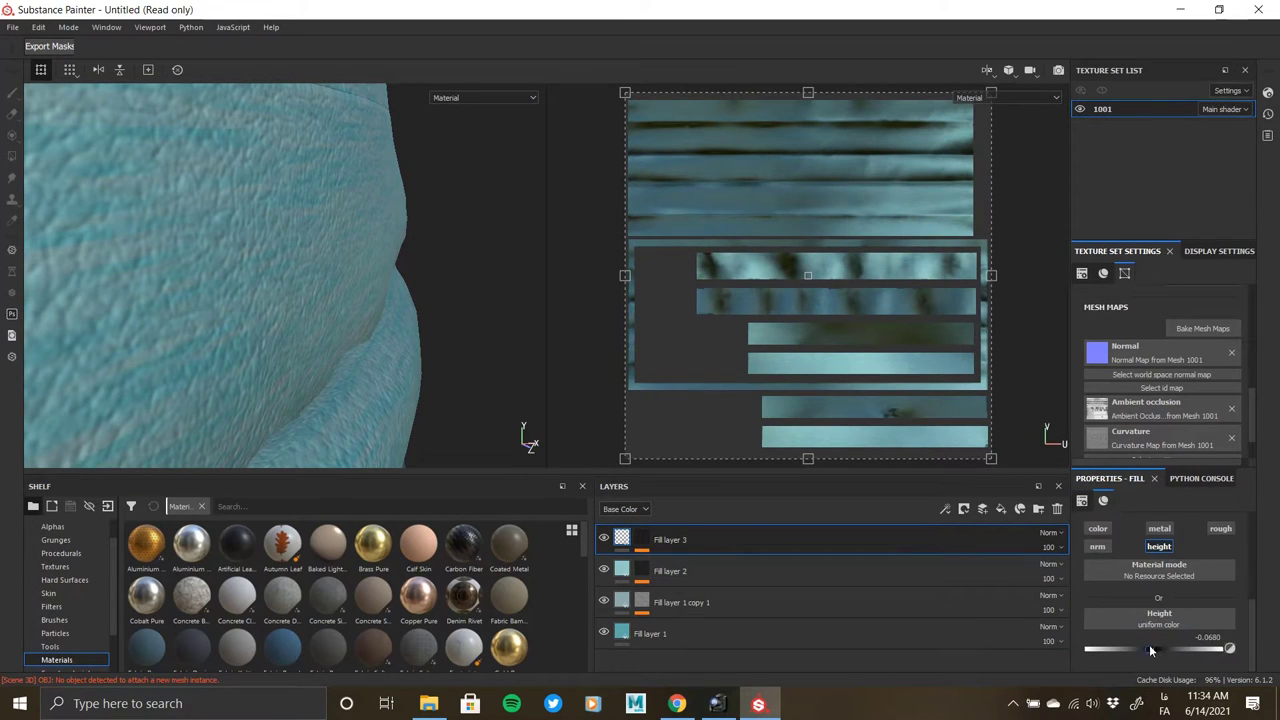
pyautogui.moveTo(1149, 648)
pyautogui.mouseDown()
pyautogui.moveTo(1135, 650)
pyautogui.moveTo(1148, 663)
pyautogui.mouseUp()
pyautogui.keyDown('alt'); pyautogui.moveTo(497, 354); pyautogui.dragTo(304, 336); pyautogui.keyUp('alt')
pyautogui.scroll(-6, 304, 336)
pyautogui.keyDown('alt'); pyautogui.moveTo(153, 314); pyautogui.dragTo(298, 361); pyautogui.keyUp('alt')
pyautogui.keyDown('alt'); pyautogui.moveTo(324, 194); pyautogui.dragTo(352, 258); pyautogui.keyUp('alt')
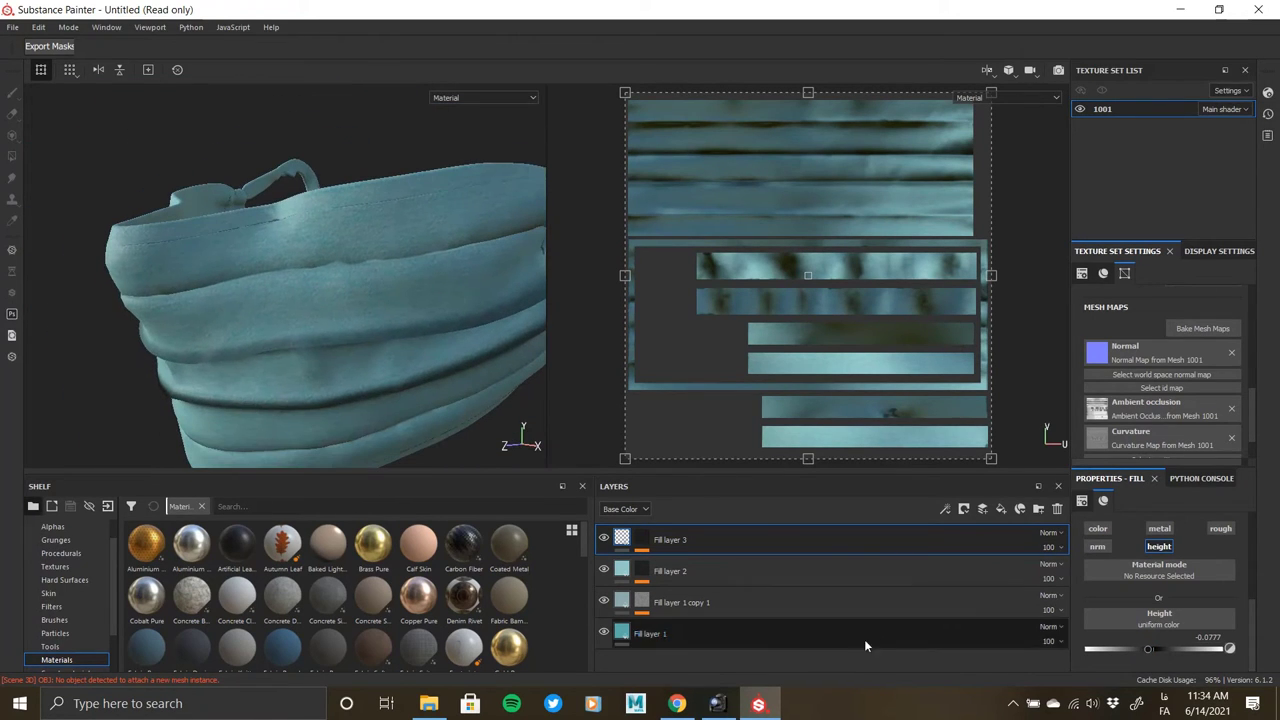
# Create a new folder and move all four fill layers into it.
pyautogui.click(1039, 511)
pyautogui.click(766, 574)
pyautogui.keyDown('shift'); pyautogui.click(714, 652); pyautogui.keyUp('shift')
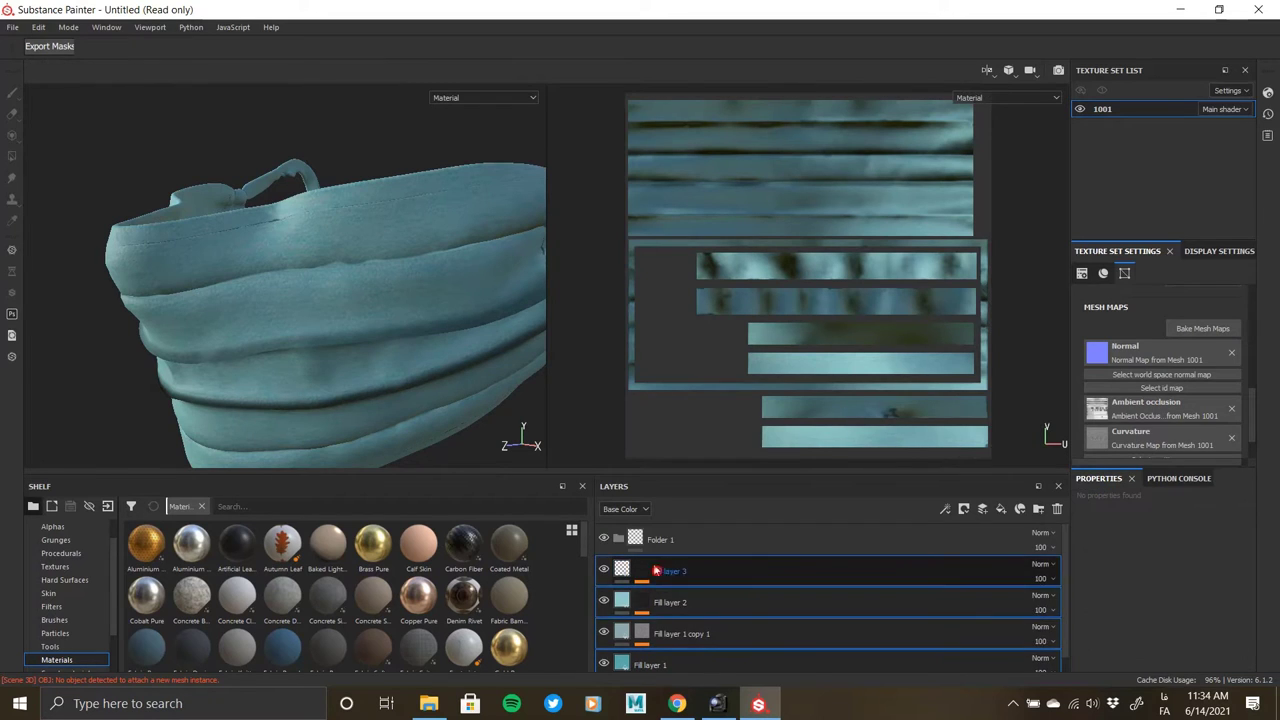
pyautogui.moveTo(655, 571); pyautogui.dragTo(704, 538)
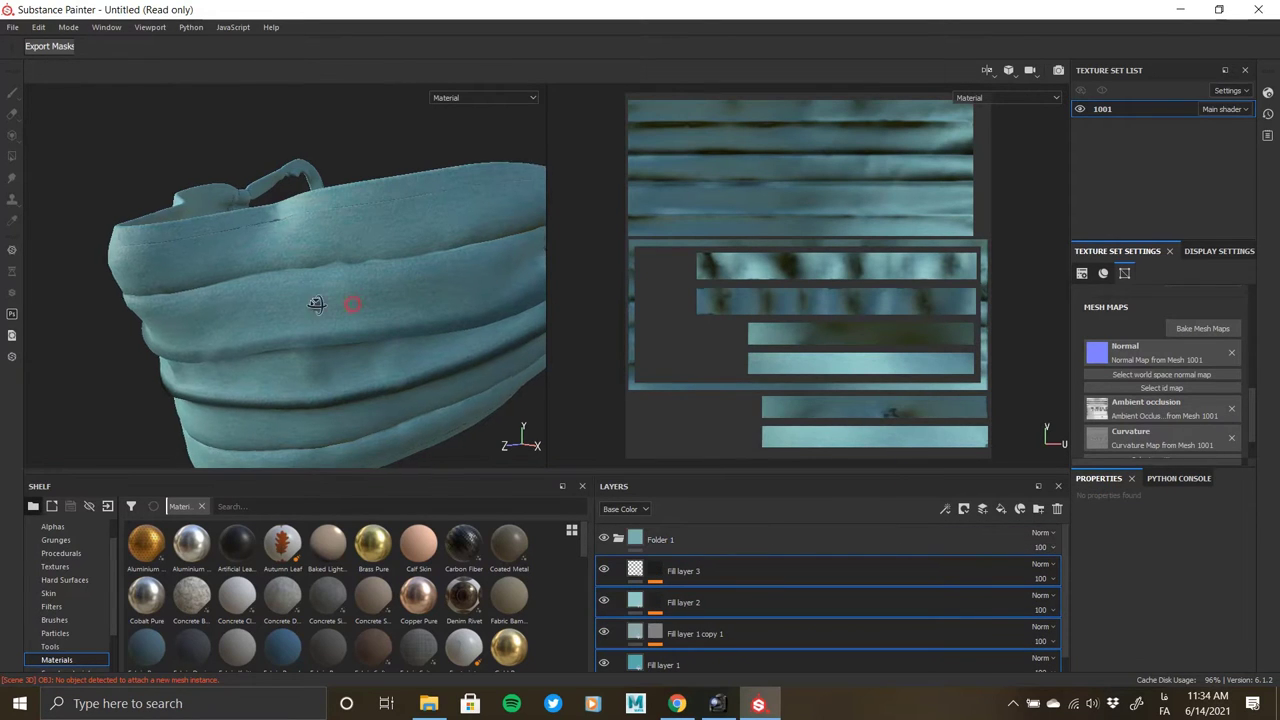
# Examine the grouped fabric material on the mask's folds and edges from several angles.
pyautogui.keyDown('alt'); pyautogui.moveTo(316, 304); pyautogui.dragTo(337, 257); pyautogui.keyUp('alt')
pyautogui.keyDown('alt'); pyautogui.moveTo(337, 257); pyautogui.dragTo(325, 440, button='right'); pyautogui.keyUp('alt')
pyautogui.keyDown('alt'); pyautogui.moveTo(304, 246); pyautogui.dragTo(375, 232); pyautogui.keyUp('alt')
pyautogui.keyDown('alt'); pyautogui.moveTo(375, 232); pyautogui.dragTo(443, 251, button='right'); pyautogui.keyUp('alt')
pyautogui.keyDown('alt'); pyautogui.moveTo(443, 251); pyautogui.dragTo(294, 264); pyautogui.keyUp('alt')
pyautogui.keyDown('shift'); pyautogui.moveTo(294, 264); pyautogui.dragTo(405, 280, button='right'); pyautogui.keyUp('shift')
pyautogui.keyDown('alt'); pyautogui.moveTo(400, 283); pyautogui.dragTo(300, 245); pyautogui.keyUp('alt')
pyautogui.keyDown('alt'); pyautogui.moveTo(383, 209); pyautogui.dragTo(408, 360, button='right'); pyautogui.keyUp('alt')
pyautogui.keyDown('alt'); pyautogui.moveTo(403, 249); pyautogui.dragTo(392, 305, button='right'); pyautogui.keyUp('alt')
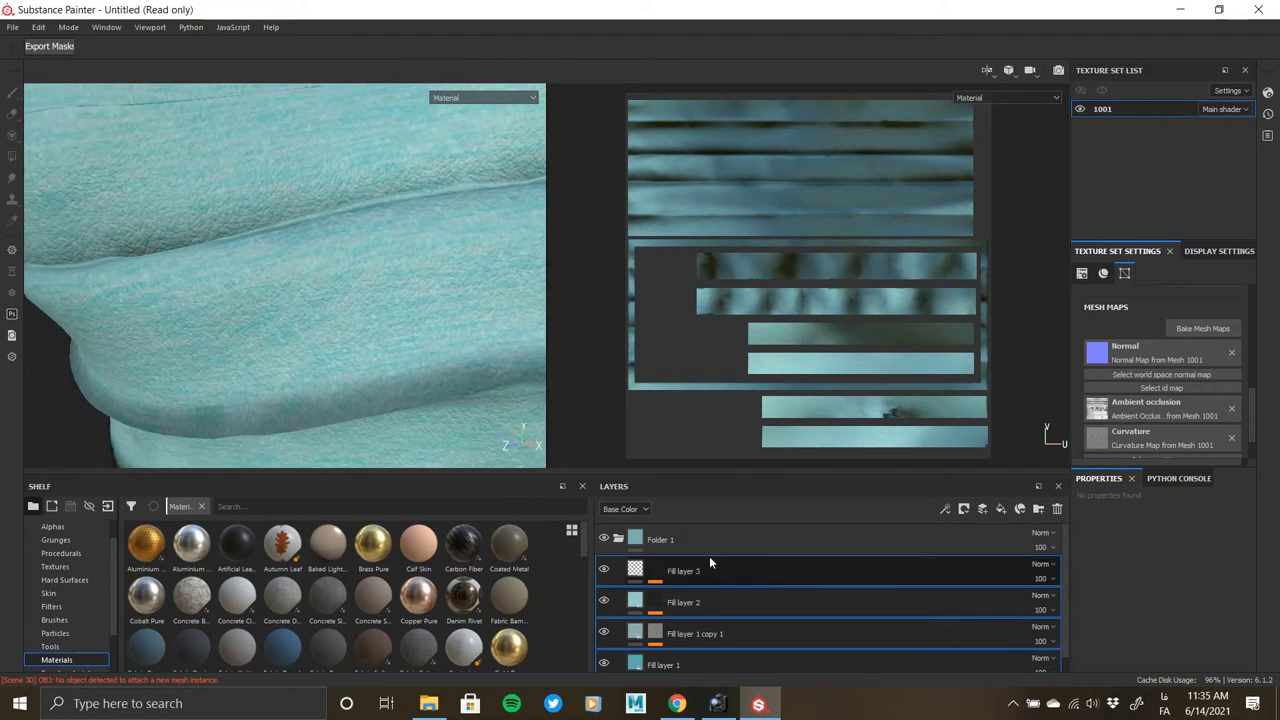
# Collapse Folder 1 and examine the fabric and white border in the face-mask-500x500.jpg reference in ACDSee Quick View.
pyautogui.click(618, 539)
pyautogui.click(717, 703)
pyautogui.moveTo(766, 417)
pyautogui.mouseDown()
pyautogui.moveTo(877, 397)
pyautogui.moveTo(797, 357)
pyautogui.mouseUp()
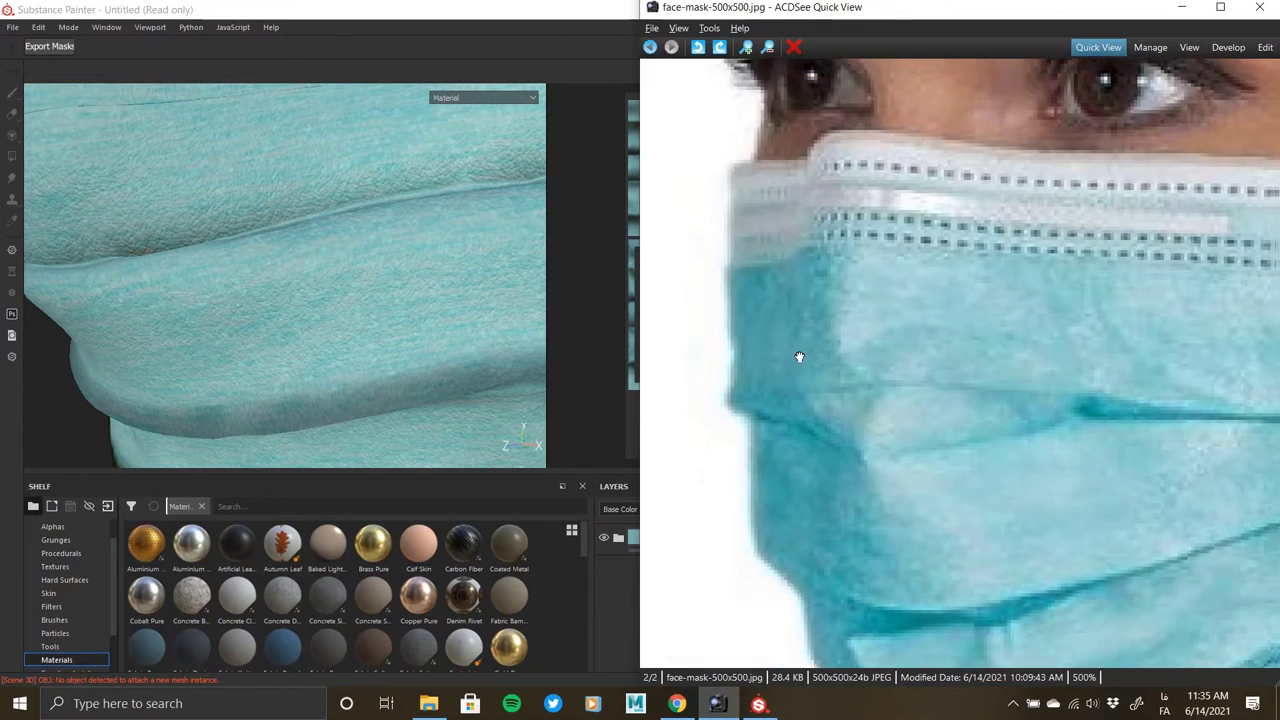
pyautogui.moveTo(909, 367)
pyautogui.mouseDown()
pyautogui.moveTo(846, 225)
pyautogui.moveTo(832, 149)
pyautogui.mouseUp()
pyautogui.moveTo(773, 478)
pyautogui.mouseDown()
pyautogui.moveTo(891, 380)
pyautogui.moveTo(977, 489)
pyautogui.moveTo(890, 620)
pyautogui.mouseUp()
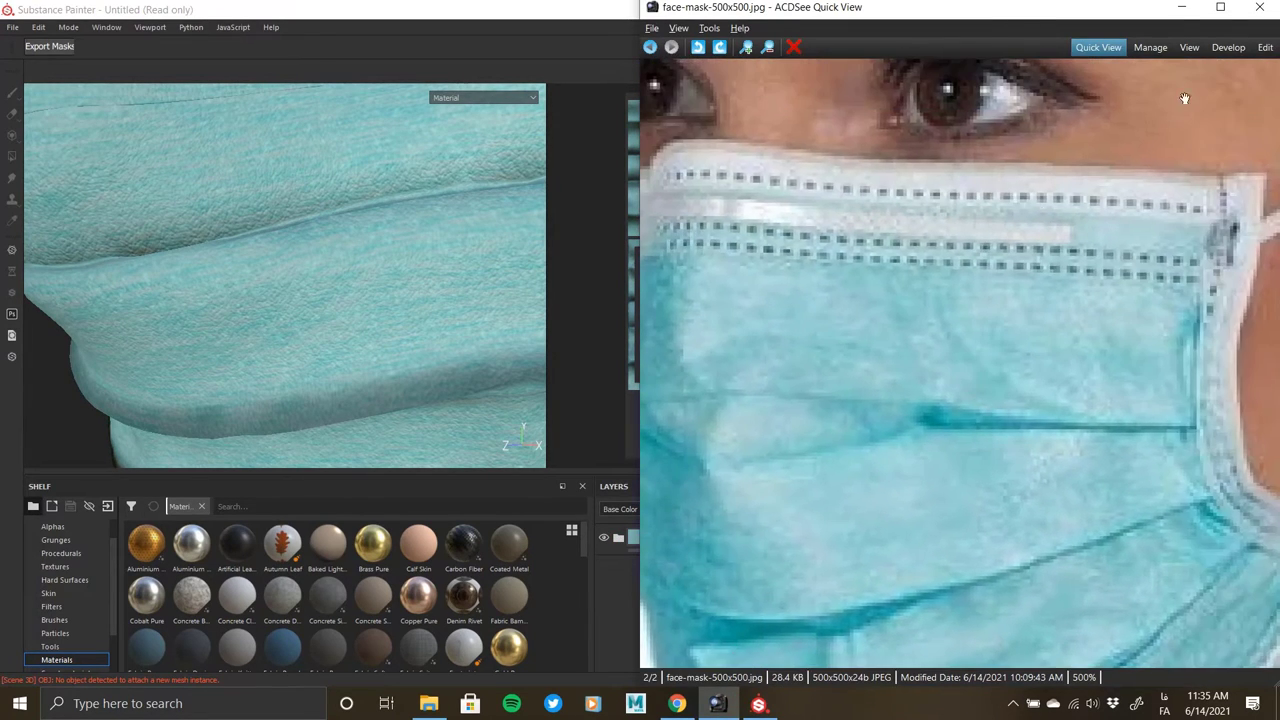
pyautogui.click(1181, 8)
# Add a black mask to Folder 1 and reveal only the main pleated fabric with a UV-chunk Polygon Fill.
pyautogui.rightClick(645, 541)
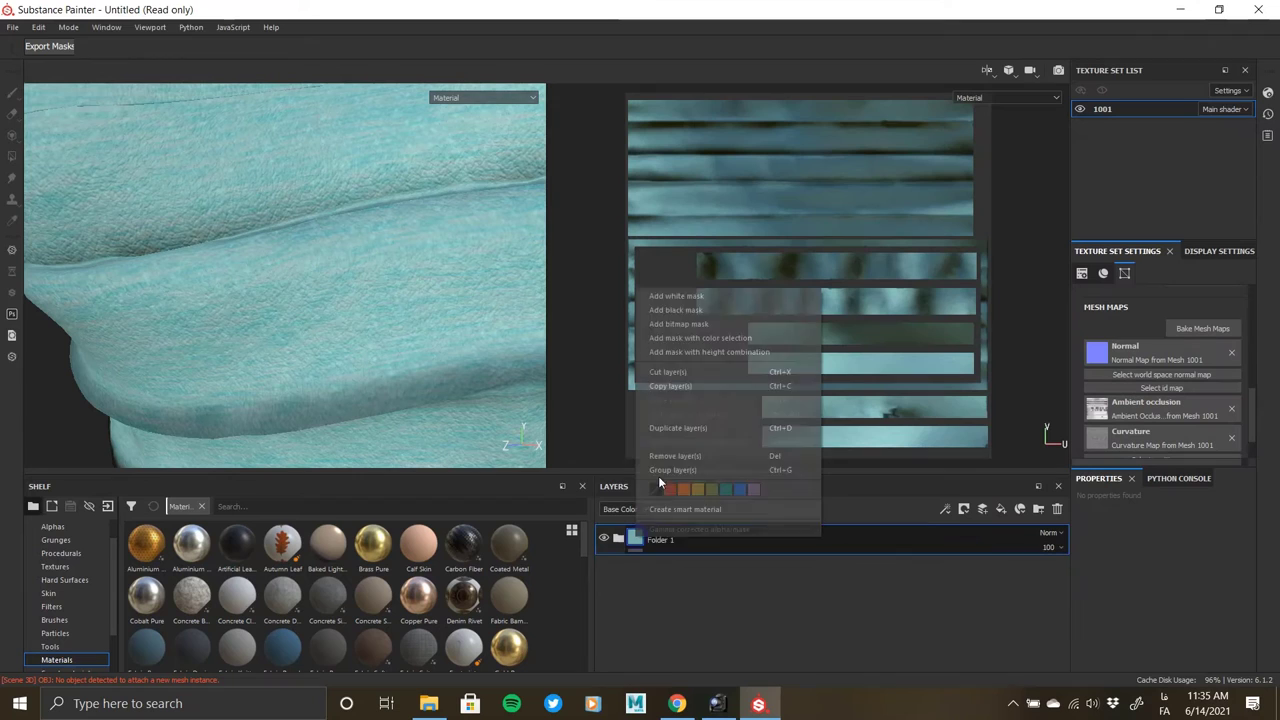
pyautogui.click(688, 310)
pyautogui.scroll(-4, 437, 297)
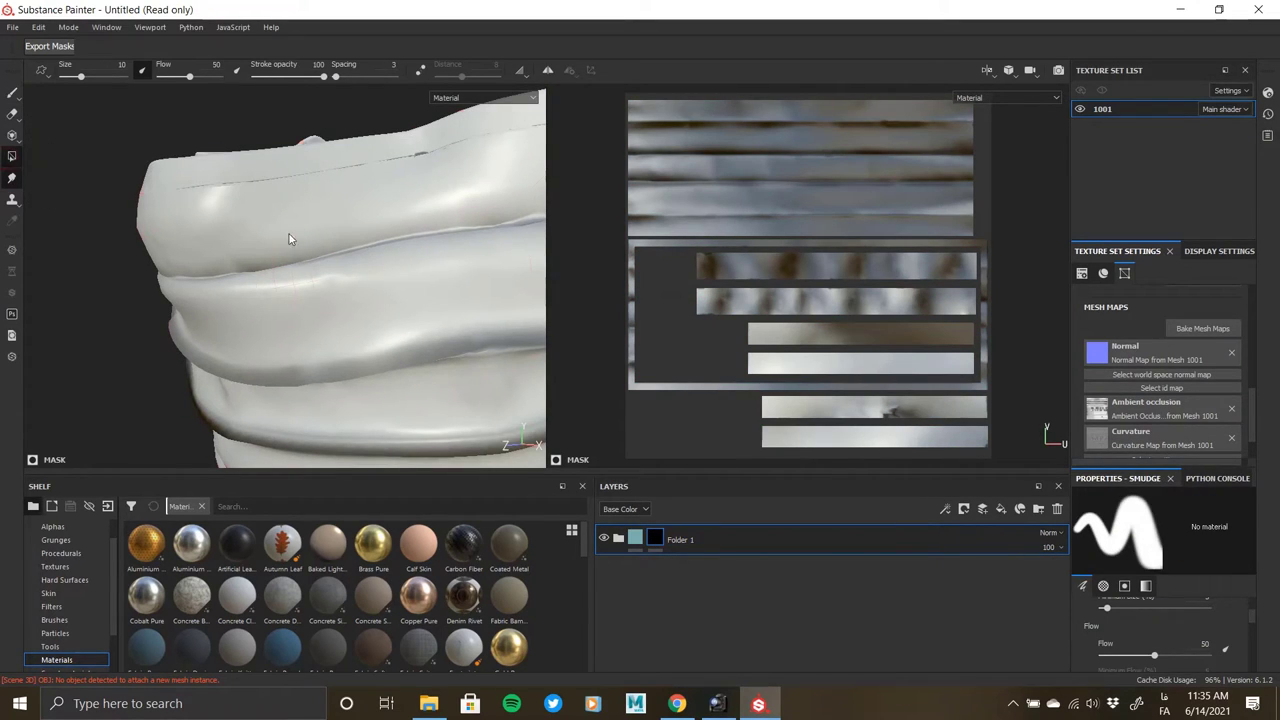
pyautogui.click(402, 217)
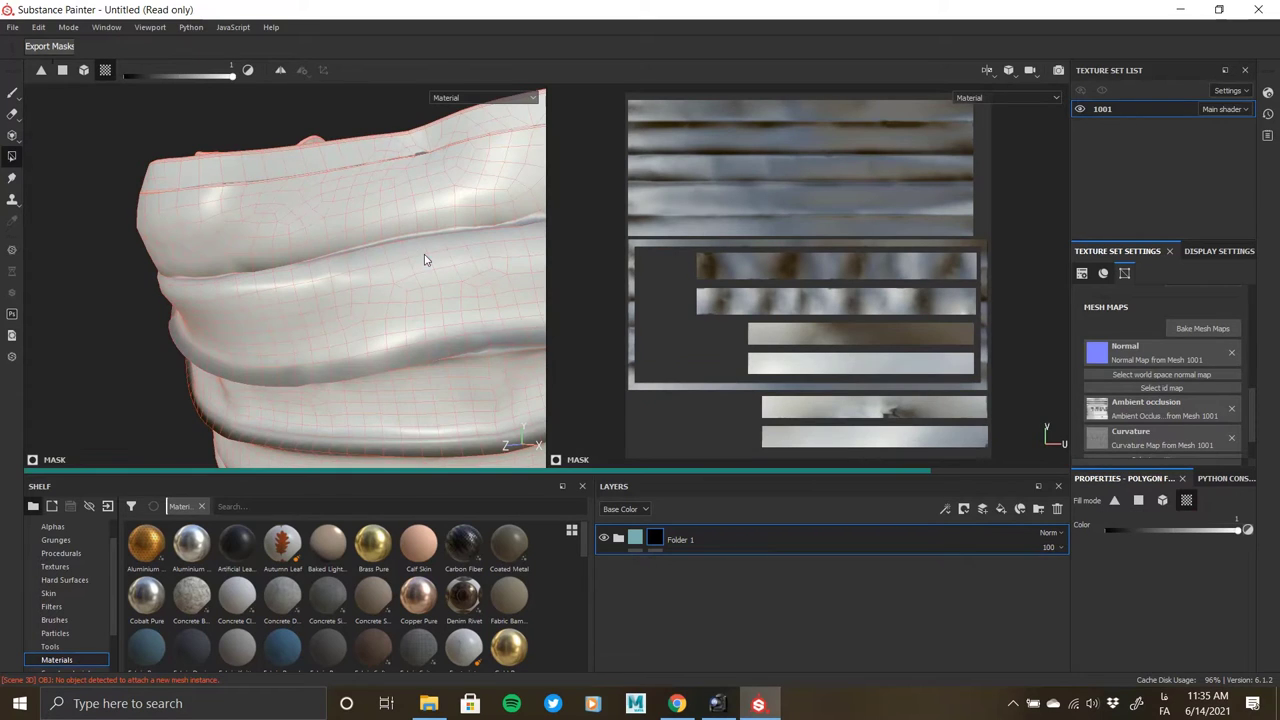
pyautogui.keyDown('alt'); pyautogui.moveTo(426, 260); pyautogui.dragTo(204, 336); pyautogui.keyUp('alt')
pyautogui.scroll(-3, 376, 278)
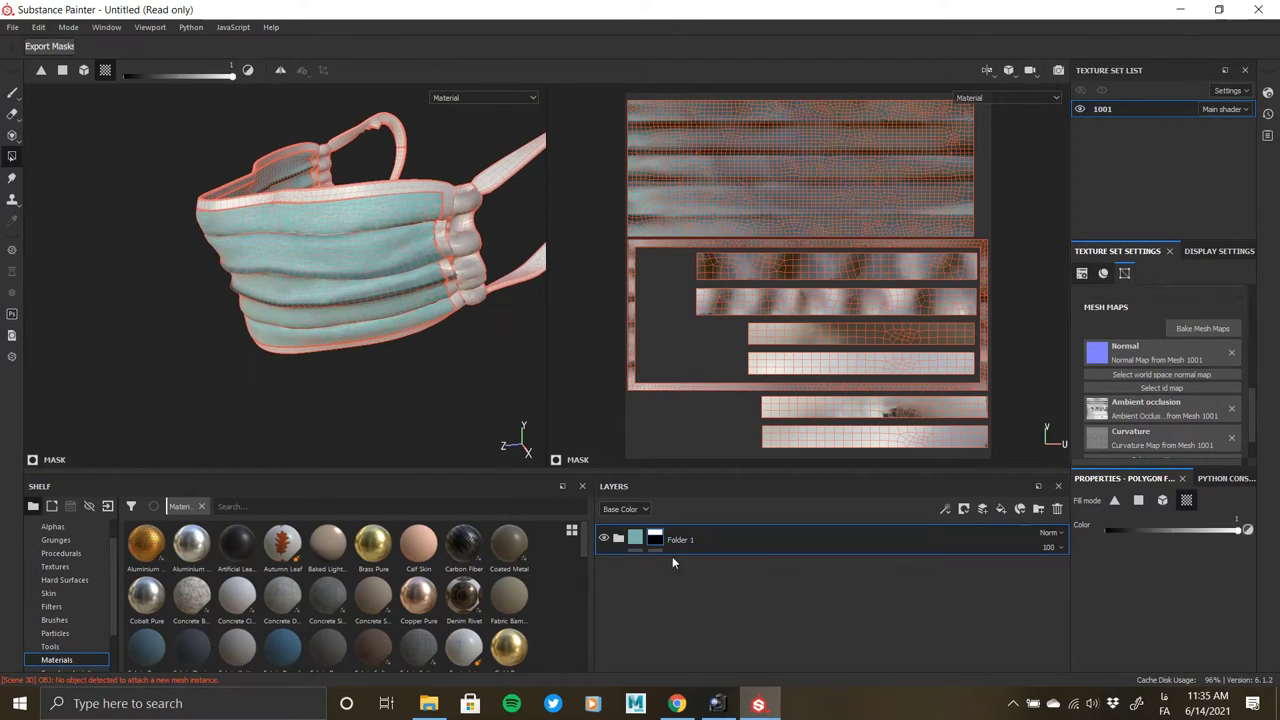
pyautogui.click(636, 538)
pyautogui.keyDown('alt'); pyautogui.moveTo(400, 245); pyautogui.dragTo(306, 268); pyautogui.keyUp('alt')
pyautogui.keyDown('alt'); pyautogui.moveTo(306, 268); pyautogui.dragTo(404, 423, button='right'); pyautogui.keyUp('alt')
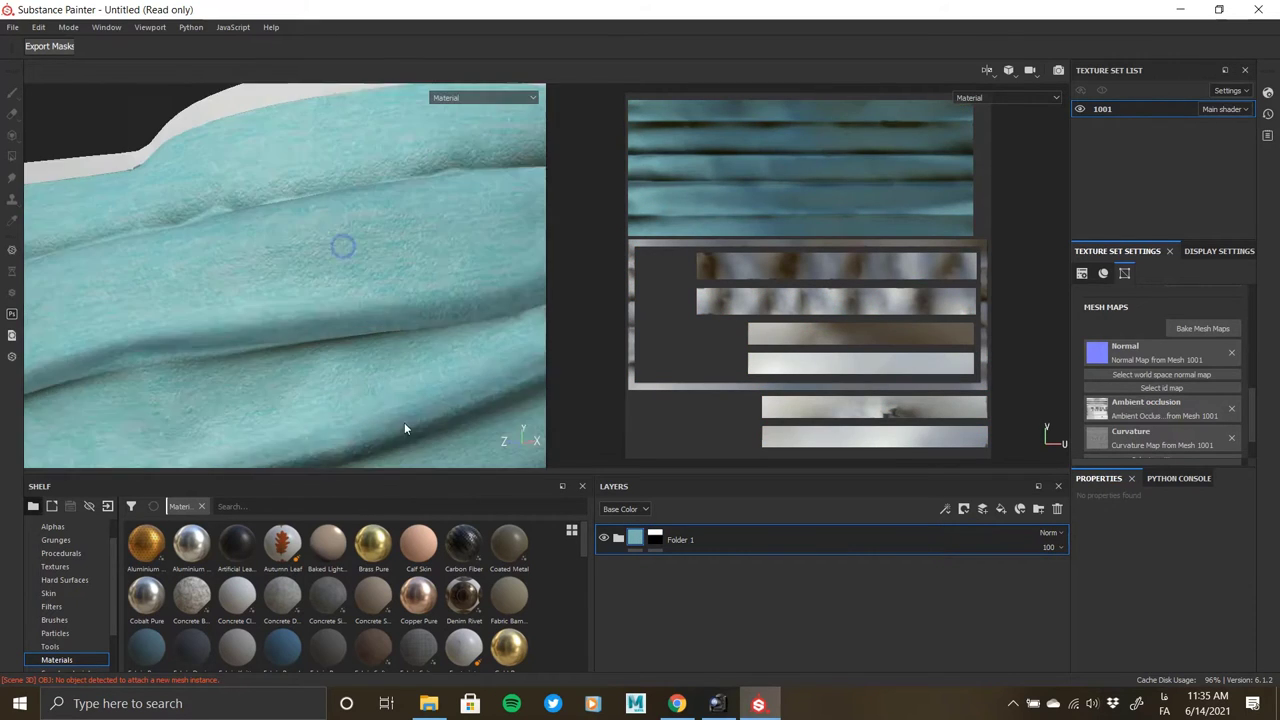
pyautogui.keyDown('alt'); pyautogui.moveTo(404, 423); pyautogui.dragTo(317, 240); pyautogui.keyUp('alt')
pyautogui.keyDown('alt'); pyautogui.moveTo(317, 240); pyautogui.dragTo(123, 315, button='right'); pyautogui.keyUp('alt')
pyautogui.keyDown('alt'); pyautogui.moveTo(123, 315); pyautogui.dragTo(330, 285); pyautogui.keyUp('alt')
# Add a fill layer inside a new folder and set its base color to dark gray, RGB 0.106.
pyautogui.click(1000, 511)
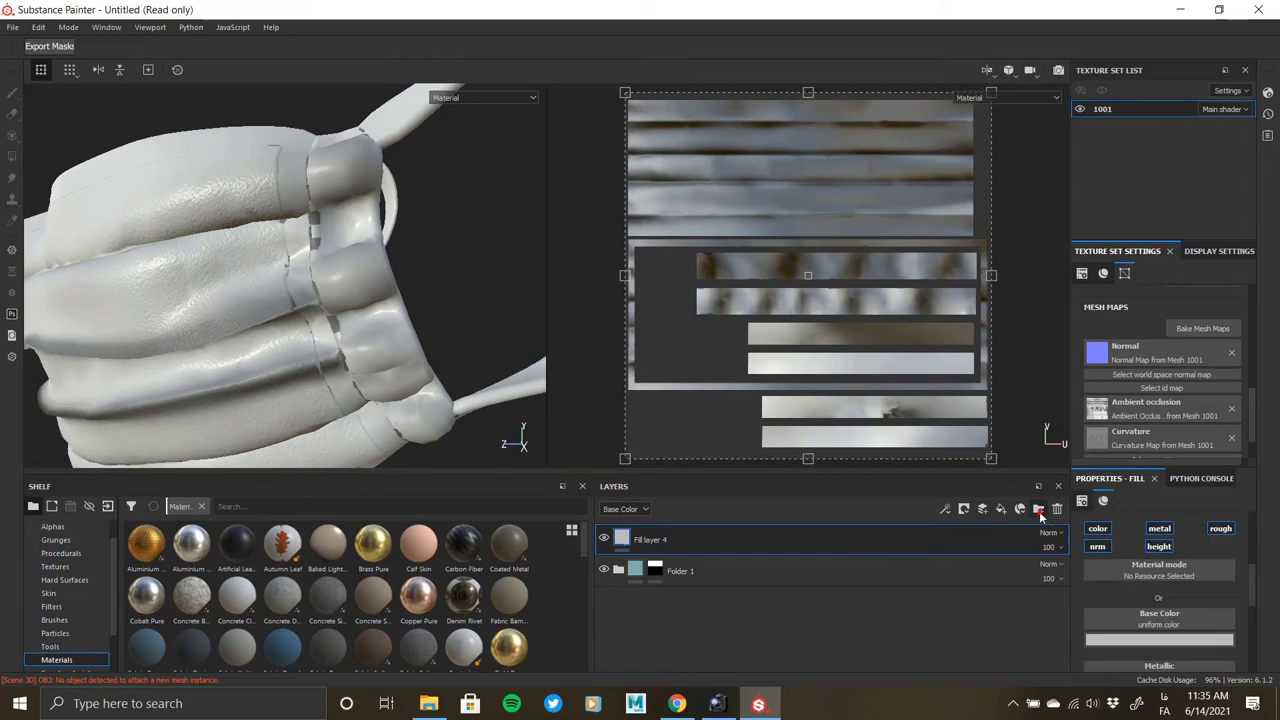
pyautogui.click(1039, 511)
pyautogui.moveTo(647, 571); pyautogui.dragTo(655, 538)
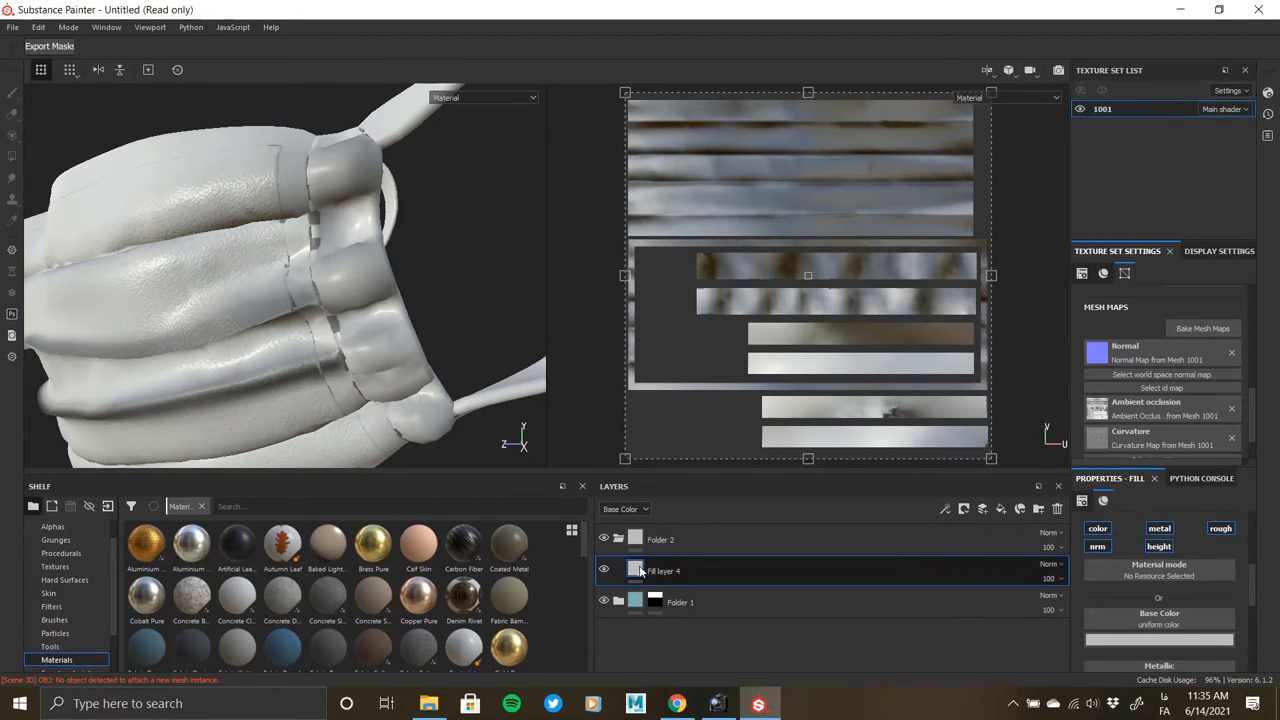
pyautogui.click(1107, 639)
pyautogui.moveTo(1119, 552); pyautogui.dragTo(1044, 568)
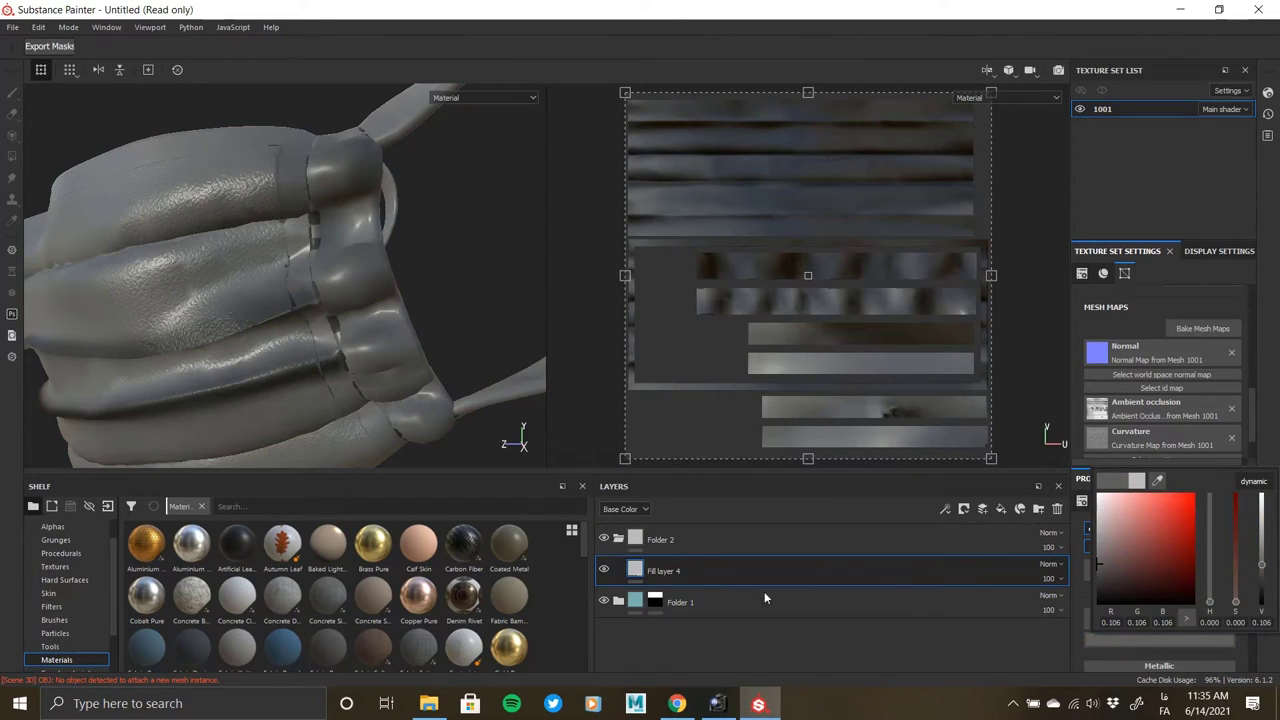
# Add a black mask to Folder 2 and reveal only the mask's border strip with Polygon Fill.
pyautogui.click(642, 540)
pyautogui.rightClick(640, 539)
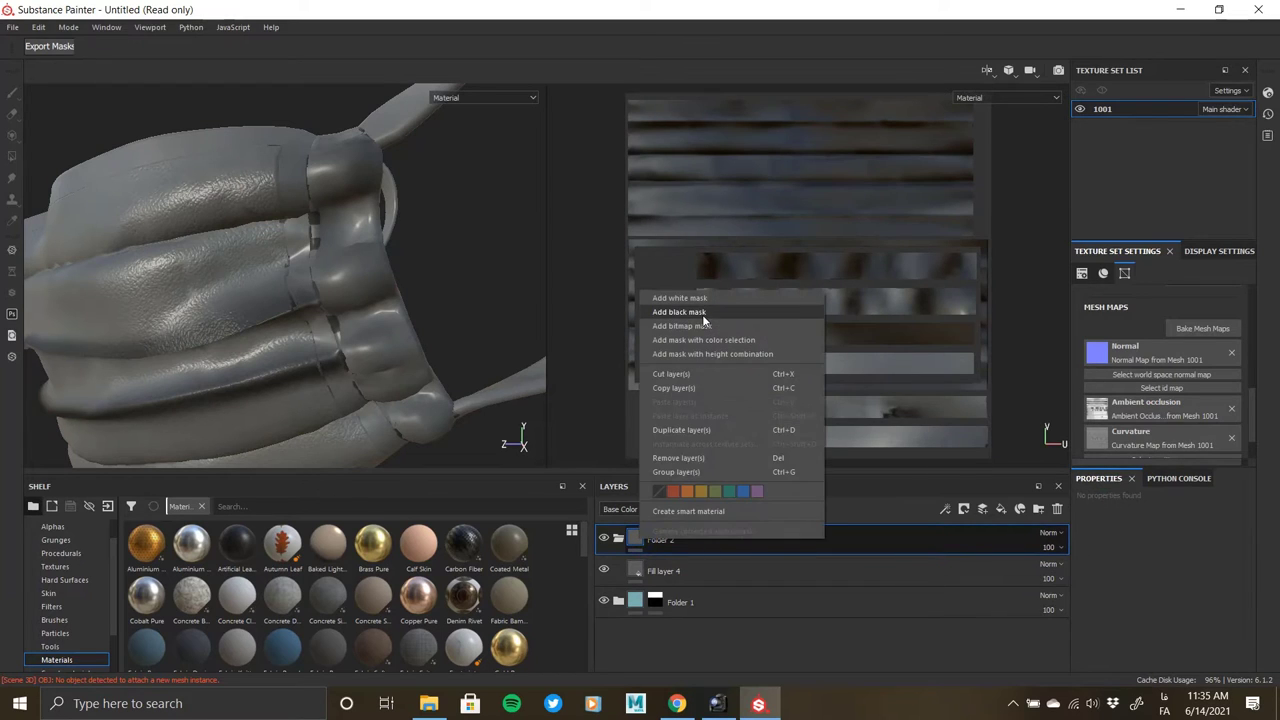
pyautogui.click(700, 312)
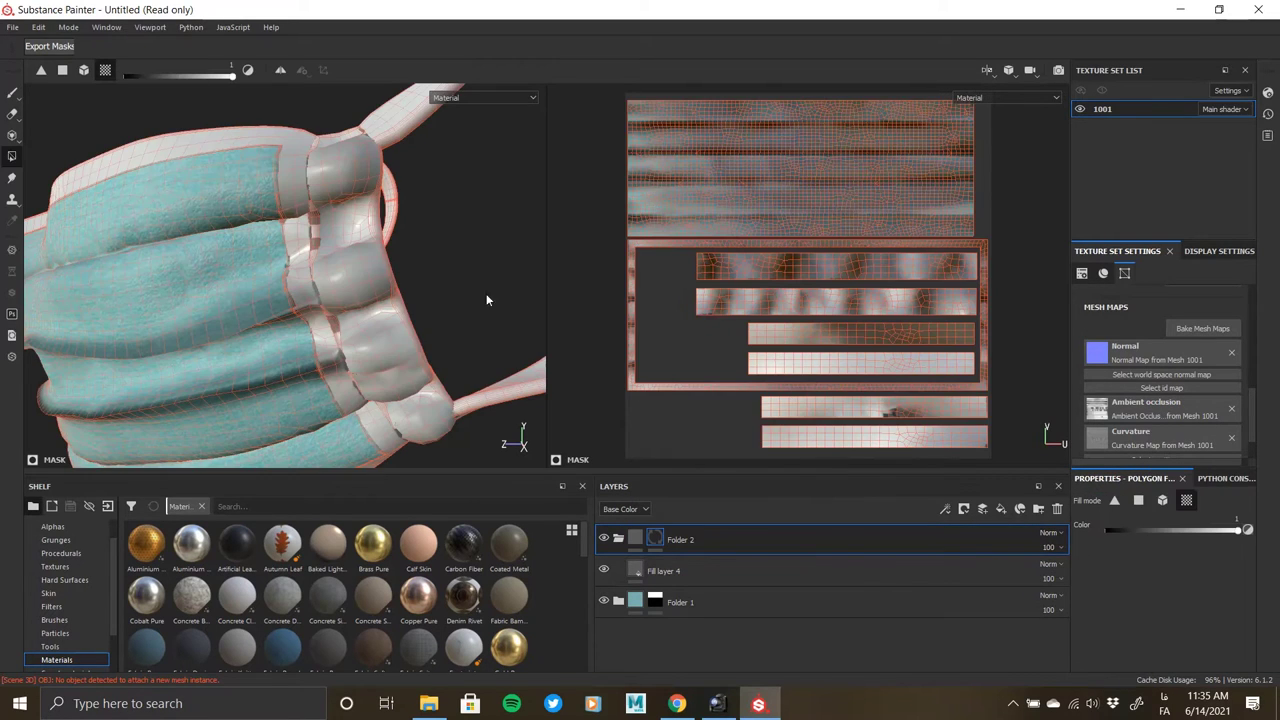
pyautogui.click(292, 150)
pyautogui.keyDown('alt'); pyautogui.moveTo(331, 297); pyautogui.dragTo(428, 241); pyautogui.keyUp('alt')
pyautogui.keyDown('alt'); pyautogui.moveTo(400, 300); pyautogui.dragTo(319, 326); pyautogui.keyUp('alt')
# Compare the border strip with the reference photo in ACDSee Quick View, inspecting the model's edges and ear loops.
pyautogui.hotkey('alt', 'Tab')
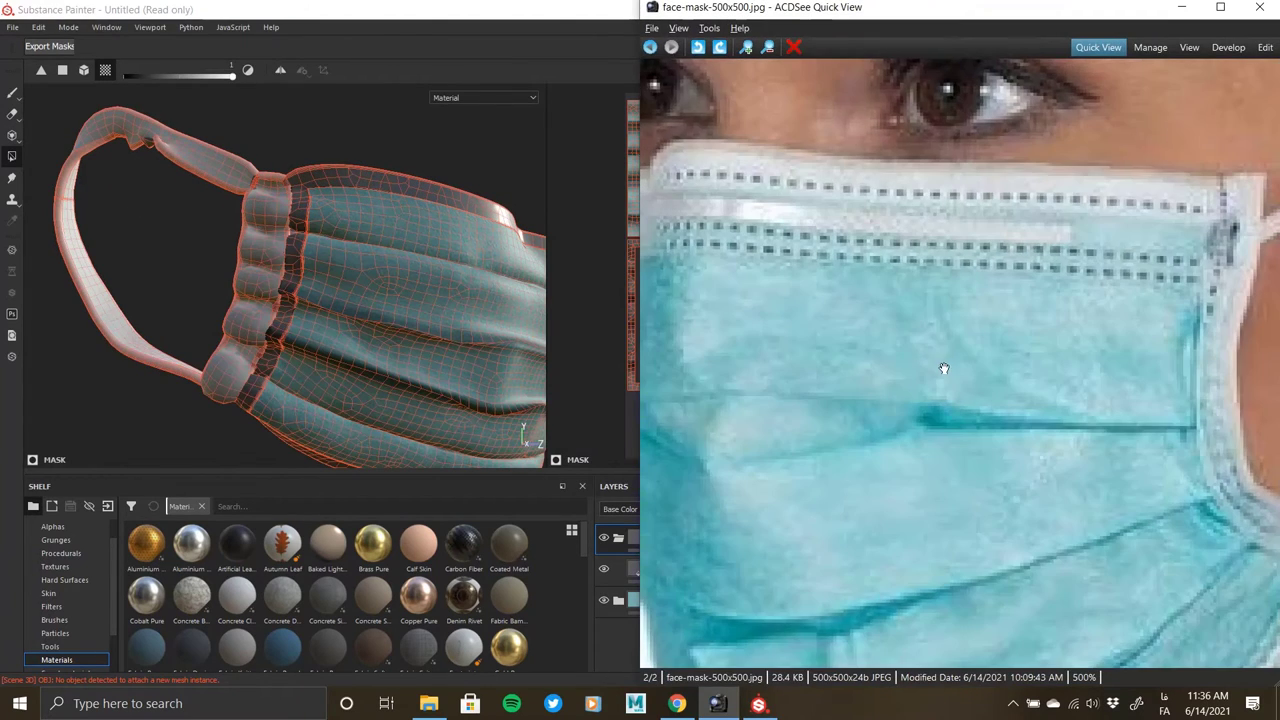
pyautogui.moveTo(944, 369); pyautogui.dragTo(1065, 539)
pyautogui.hotkey('alt', 'Tab')
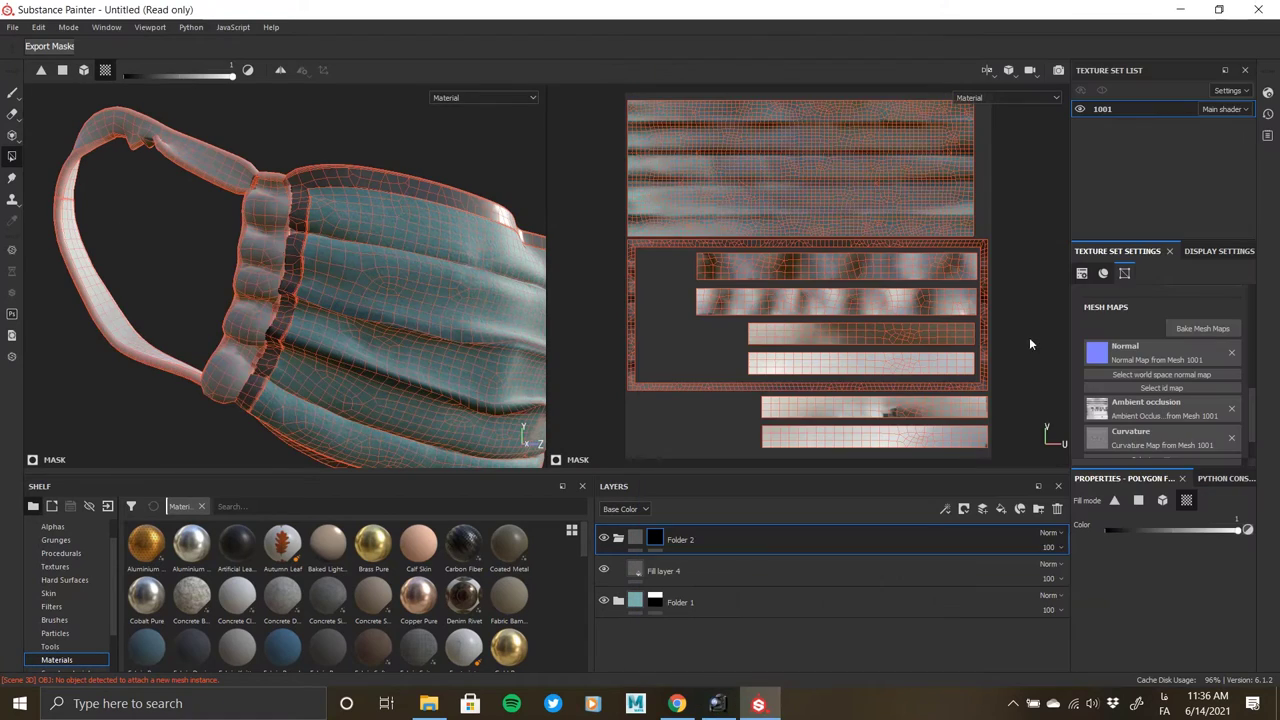
pyautogui.moveTo(386, 337)
pyautogui.keyDown('alt'); pyautogui.mouseDown()
pyautogui.moveTo(437, 311)
pyautogui.moveTo(320, 276)
pyautogui.mouseUp(); pyautogui.keyUp('alt')
pyautogui.scroll(5, 320, 276)
pyautogui.scroll(-4, 320, 276)
pyautogui.keyDown('alt'); pyautogui.moveTo(320, 276); pyautogui.dragTo(366, 289, button='middle'); pyautogui.keyUp('alt')
pyautogui.keyDown('alt'); pyautogui.moveTo(366, 289); pyautogui.dragTo(240, 271); pyautogui.keyUp('alt')
pyautogui.keyDown('alt'); pyautogui.moveTo(322, 268); pyautogui.dragTo(247, 255, button='right'); pyautogui.keyUp('alt')
pyautogui.keyDown('alt'); pyautogui.moveTo(247, 255); pyautogui.dragTo(63, 252); pyautogui.keyUp('alt')
pyautogui.keyDown('alt'); pyautogui.moveTo(63, 252); pyautogui.dragTo(390, 278, button='right'); pyautogui.keyUp('alt')
pyautogui.scroll(-5, 391, 278)
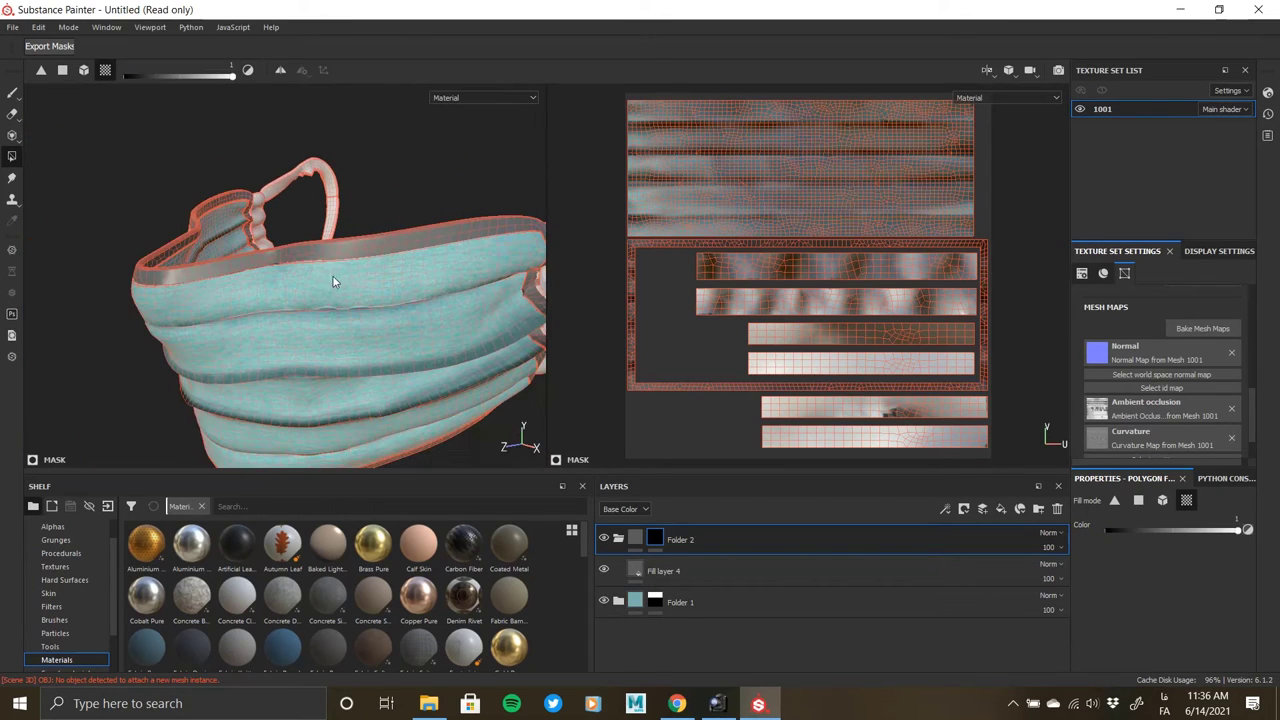
# Change the base color of Fill layer 4 in Folder 2 to light gray, RGB 0.598.
pyautogui.click(637, 538)
pyautogui.click(637, 570)
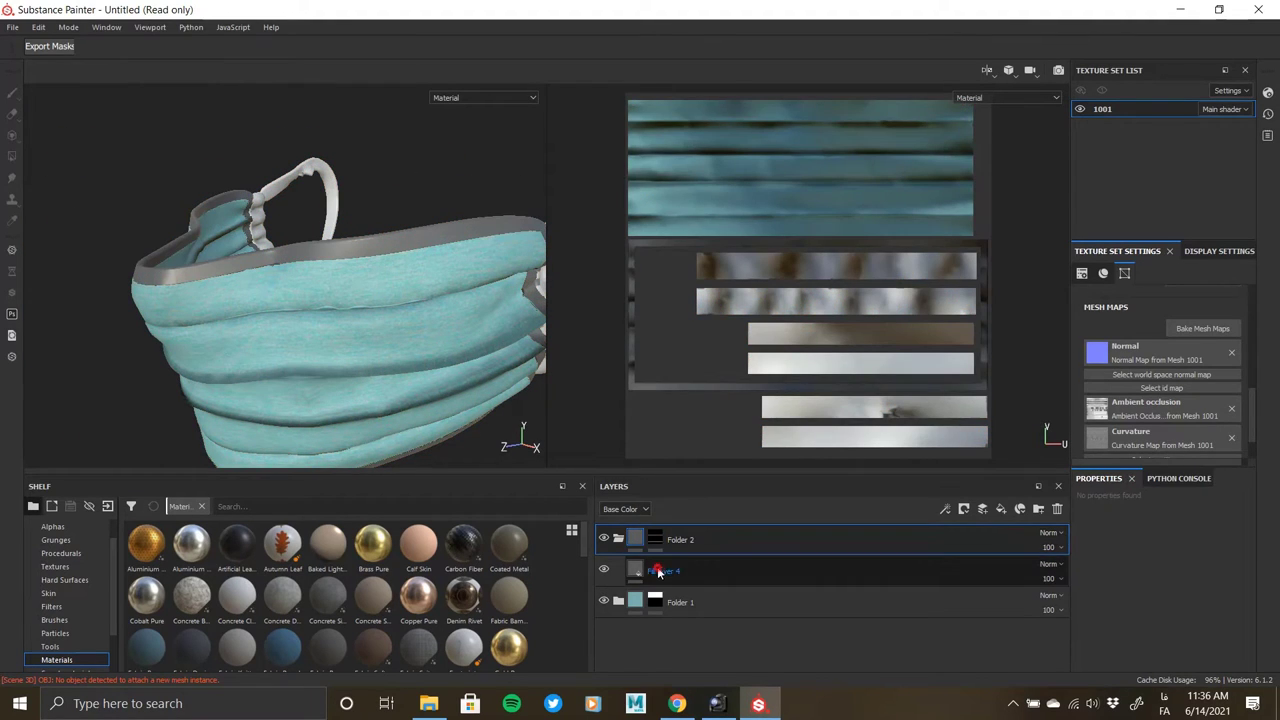
pyautogui.click(1140, 638)
pyautogui.moveTo(1130, 552); pyautogui.dragTo(949, 523)
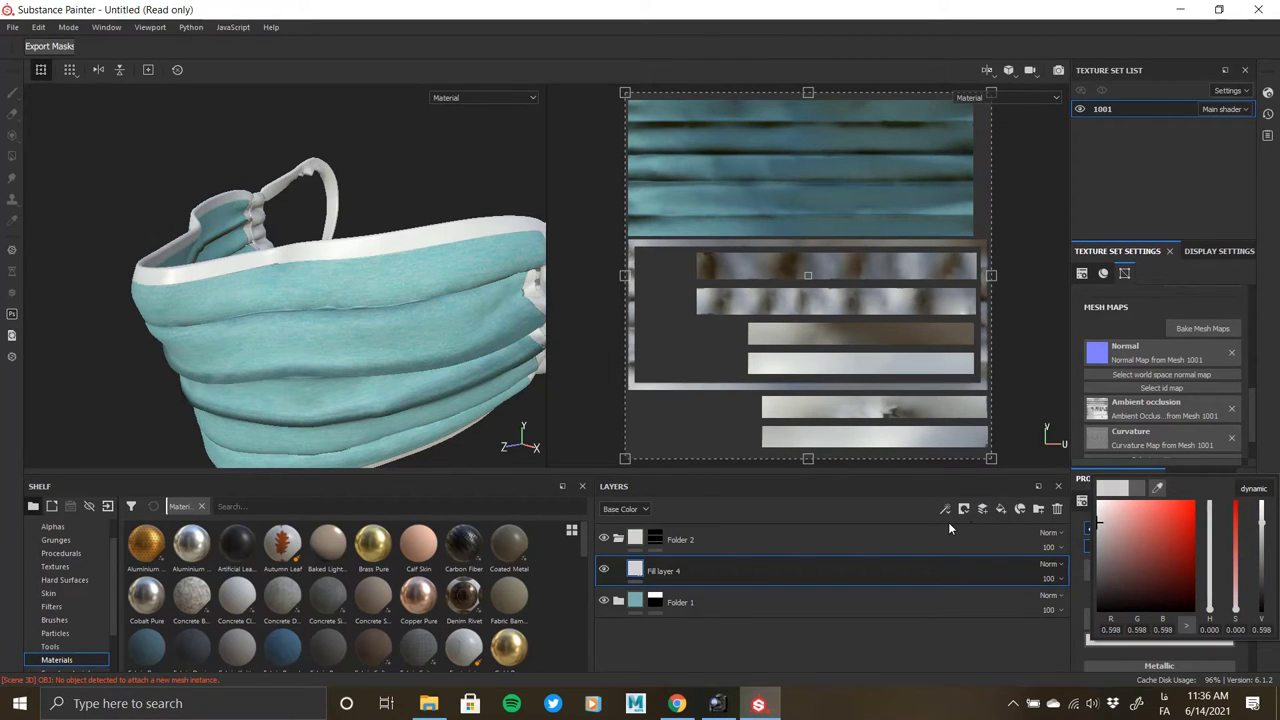
# Compare the light border strip with the stitched white edge in the ACDSee reference photo, examining the model's upper edge up close.
pyautogui.keyDown('alt'); pyautogui.moveTo(334, 372); pyautogui.dragTo(328, 262); pyautogui.keyUp('alt')
pyautogui.moveTo(328, 258)
pyautogui.keyDown('alt'); pyautogui.mouseDown(button='right')
pyautogui.moveTo(320, 290)
pyautogui.moveTo(331, 281)
pyautogui.mouseUp(button='right'); pyautogui.keyUp('alt')
pyautogui.keyDown('alt'); pyautogui.moveTo(331, 281); pyautogui.dragTo(357, 347); pyautogui.keyUp('alt')
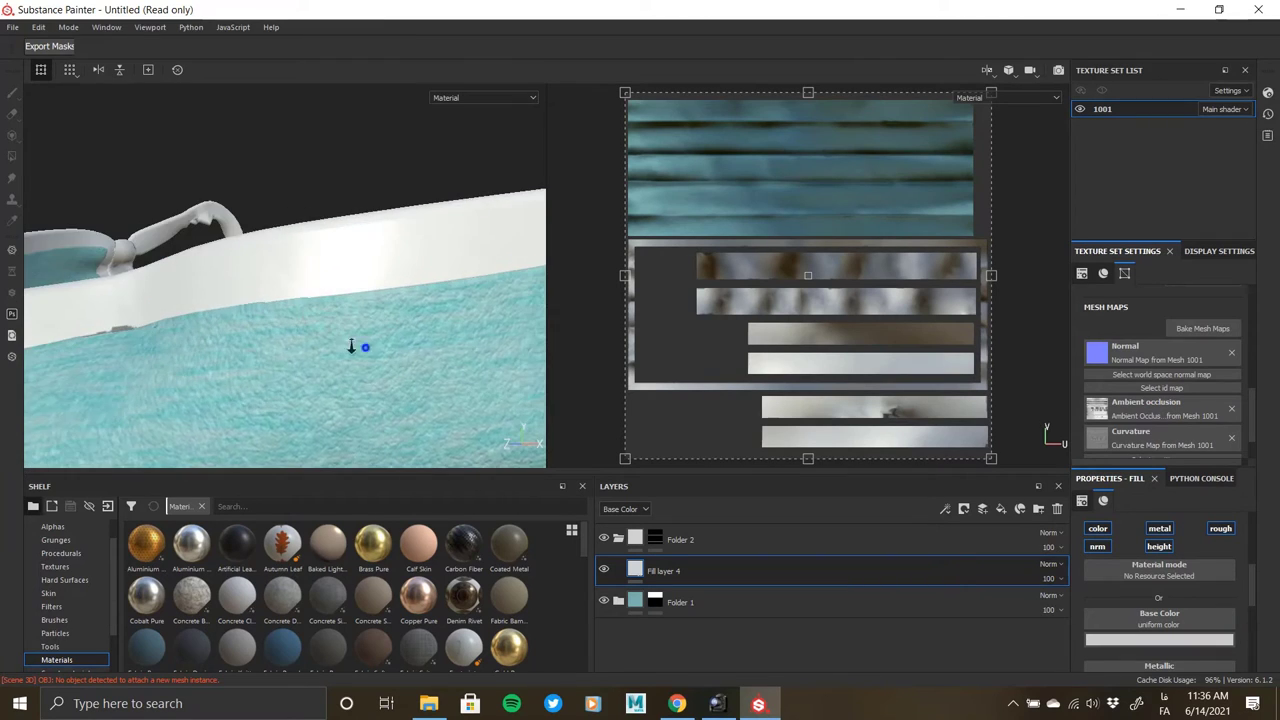
pyautogui.keyDown('alt'); pyautogui.moveTo(357, 347); pyautogui.dragTo(411, 389, button='right'); pyautogui.keyUp('alt')
pyautogui.hotkey('alt', 'Tab')
pyautogui.moveTo(847, 341); pyautogui.dragTo(1152, 373)
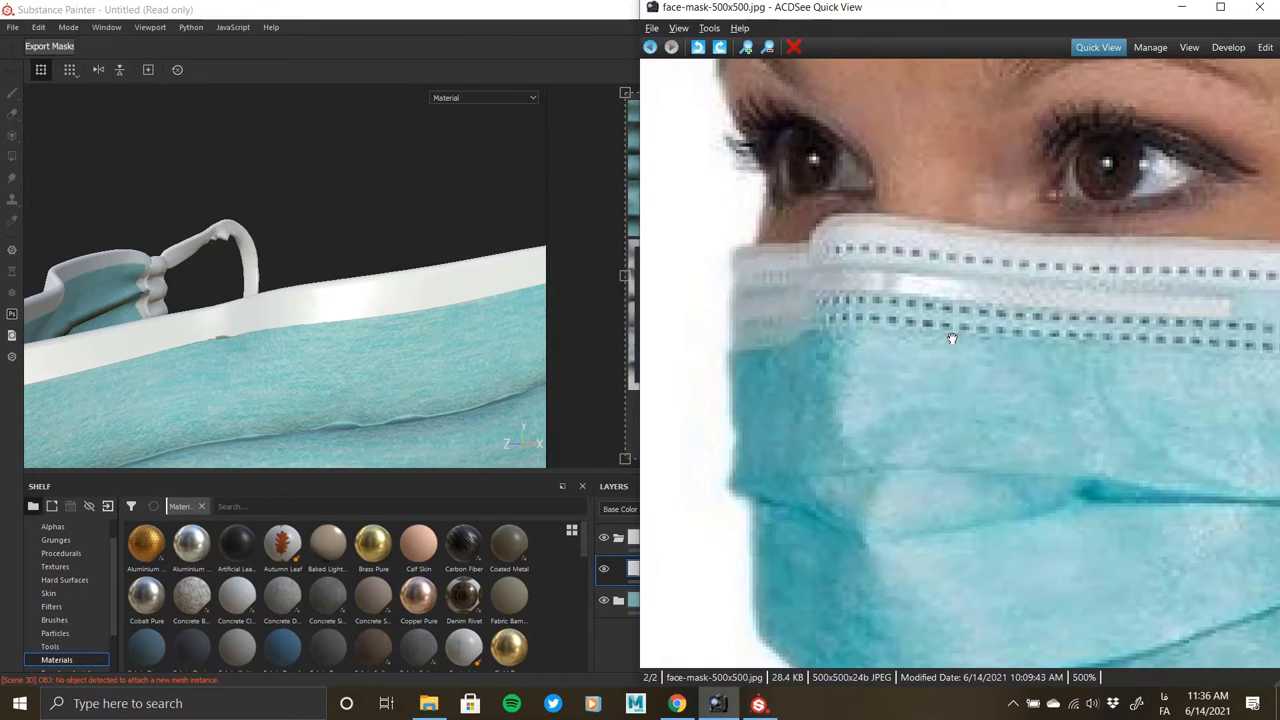
pyautogui.hotkey('alt', 'Tab')
pyautogui.moveTo(344, 348)
pyautogui.keyDown('alt'); pyautogui.mouseDown()
pyautogui.moveTo(368, 350)
pyautogui.moveTo(367, 325)
pyautogui.moveTo(311, 323)
pyautogui.mouseUp(); pyautogui.keyUp('alt')
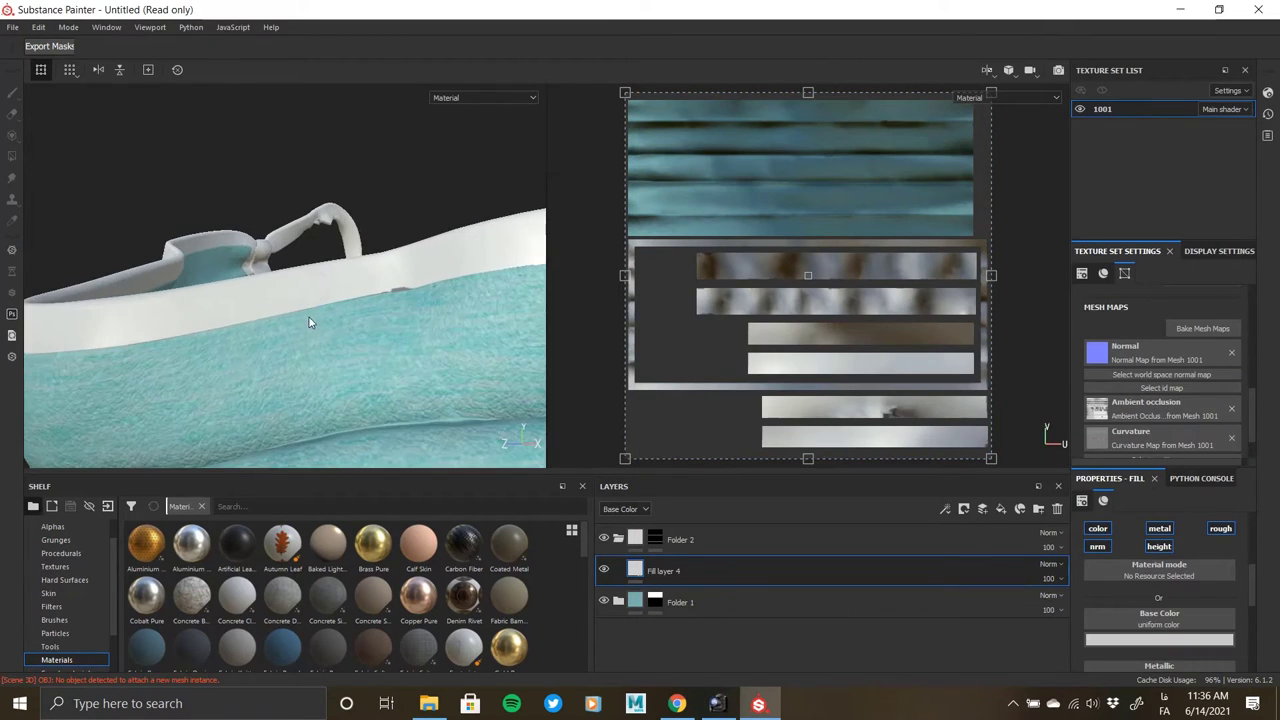
pyautogui.keyDown('alt'); pyautogui.moveTo(311, 323); pyautogui.dragTo(180, 349, button='middle'); pyautogui.keyUp('alt')
pyautogui.keyDown('alt'); pyautogui.moveTo(180, 349); pyautogui.dragTo(341, 344); pyautogui.keyUp('alt')
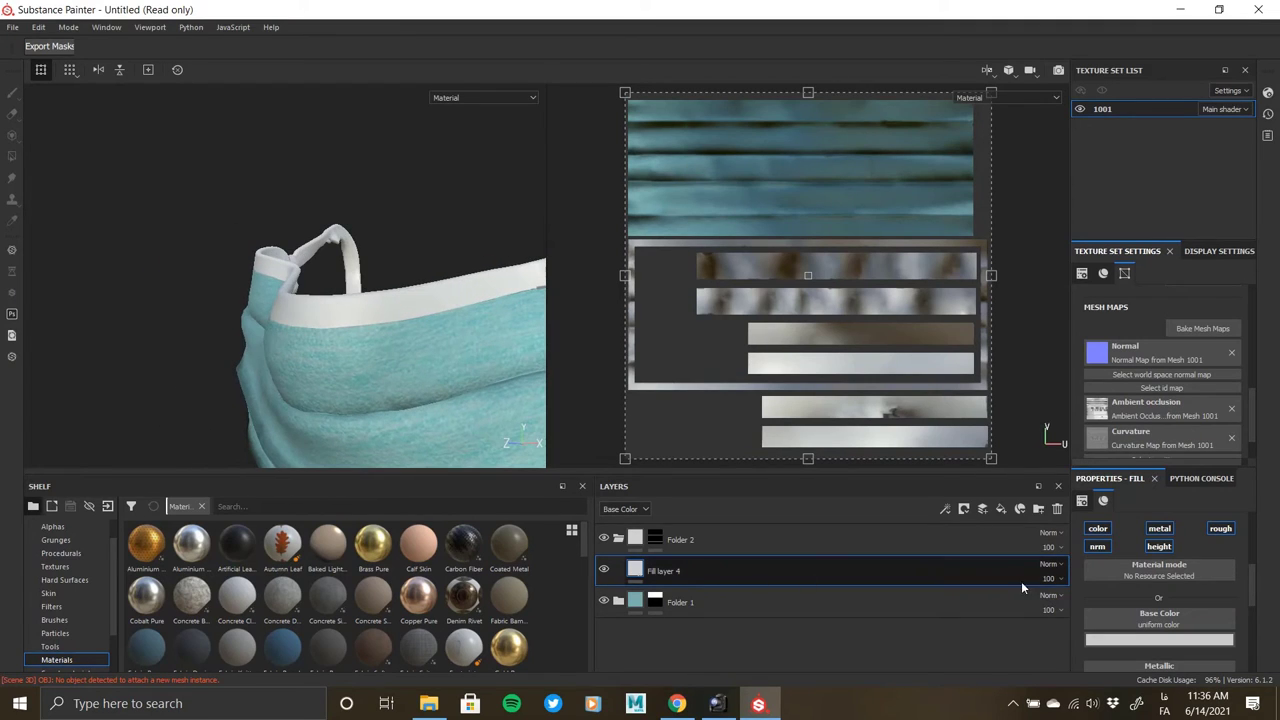
# Set the roughness of Fill layer 4 to 0.4951.
pyautogui.scroll(-5, 1140, 560)
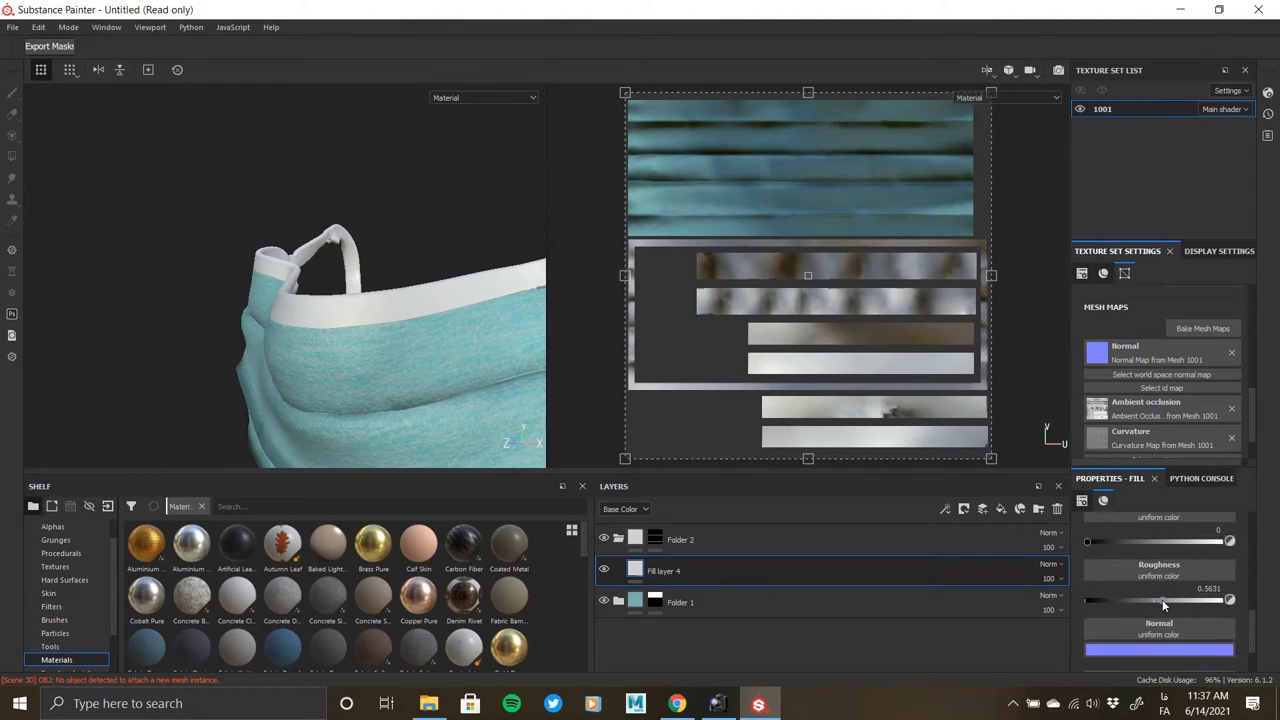
pyautogui.scroll(5, 1120, 597)
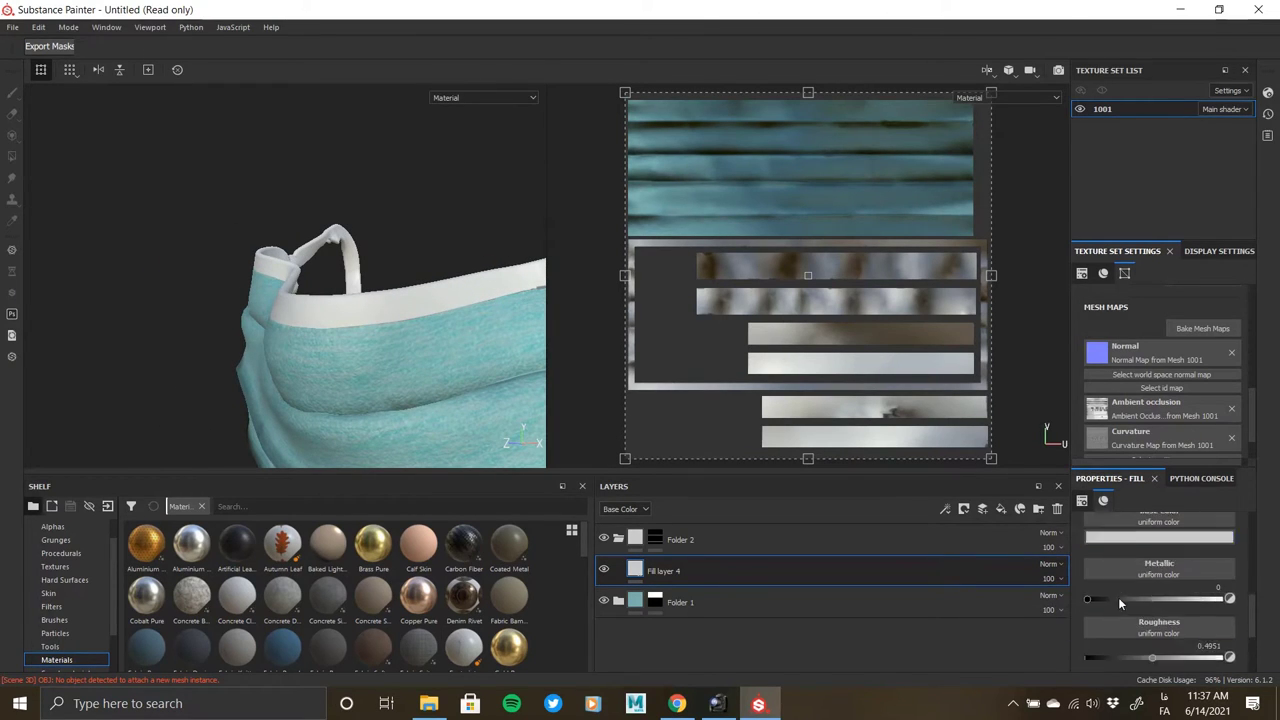
# Add another fill layer above Fill layer 4 in Folder 2 and leave only its height channel enabled.
pyautogui.click(1001, 509)
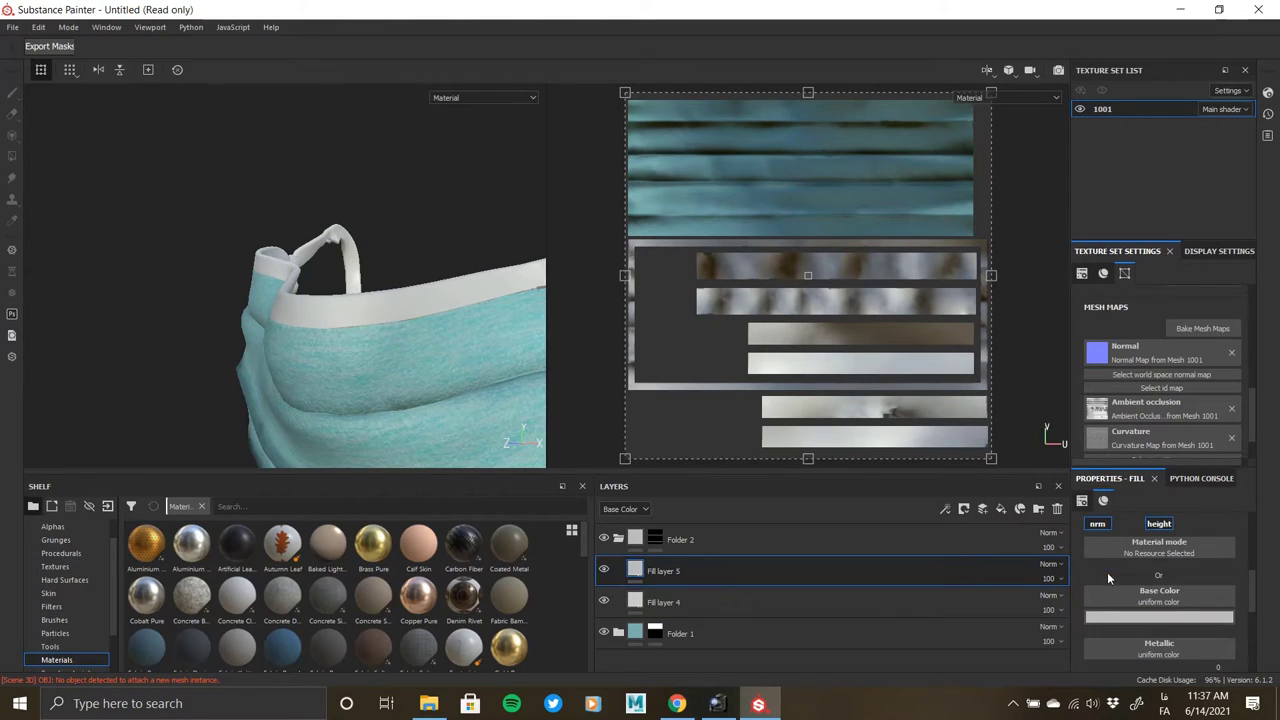
pyautogui.scroll(2, 1106, 600)
pyautogui.click(1104, 627)
pyautogui.click(1098, 644)
pyautogui.scroll(-2, 1128, 650)
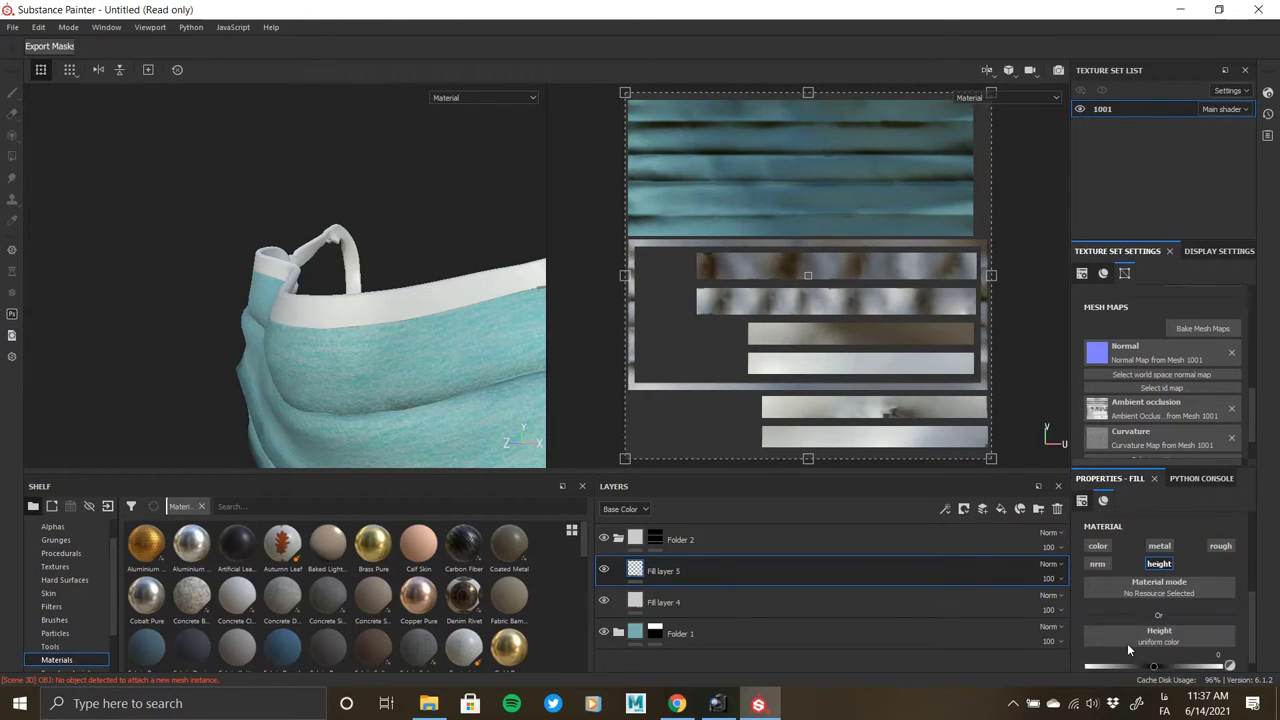
pyautogui.scroll(-1, 1156, 592)
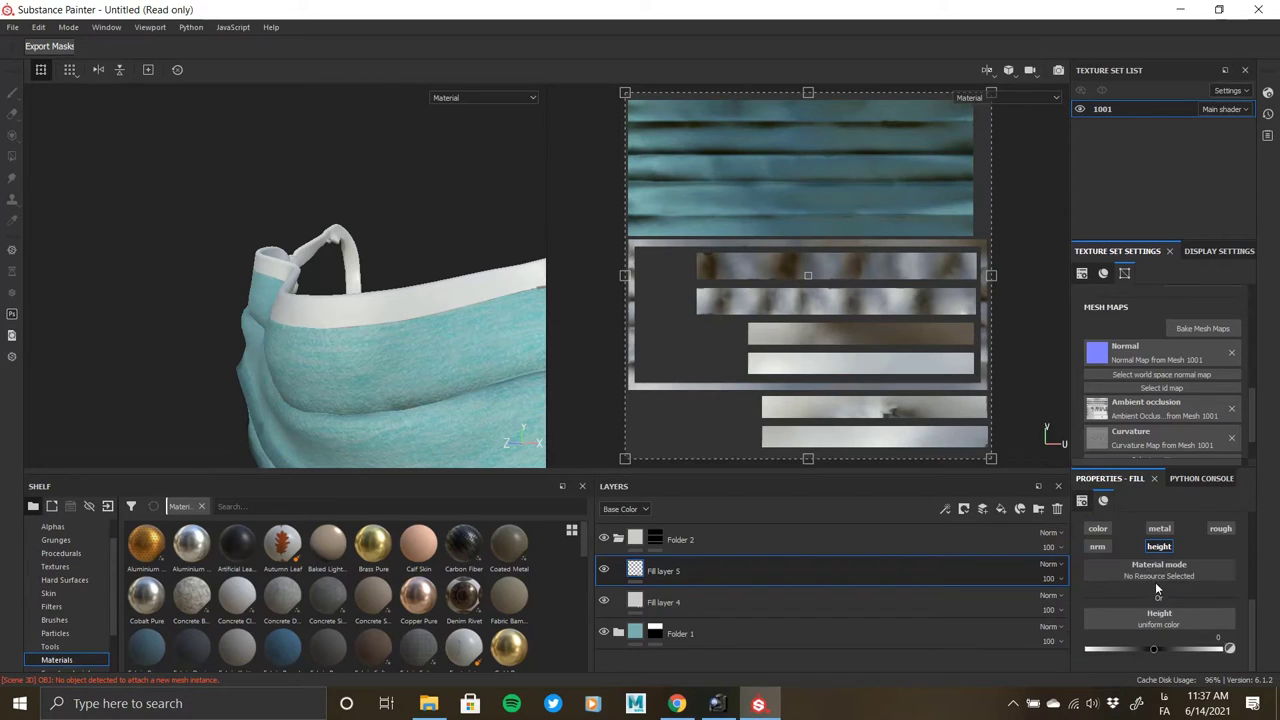
# Add a black mask to Fill layer 5 and add a fill effect to that mask.
pyautogui.rightClick(669, 577)
pyautogui.click(746, 43)
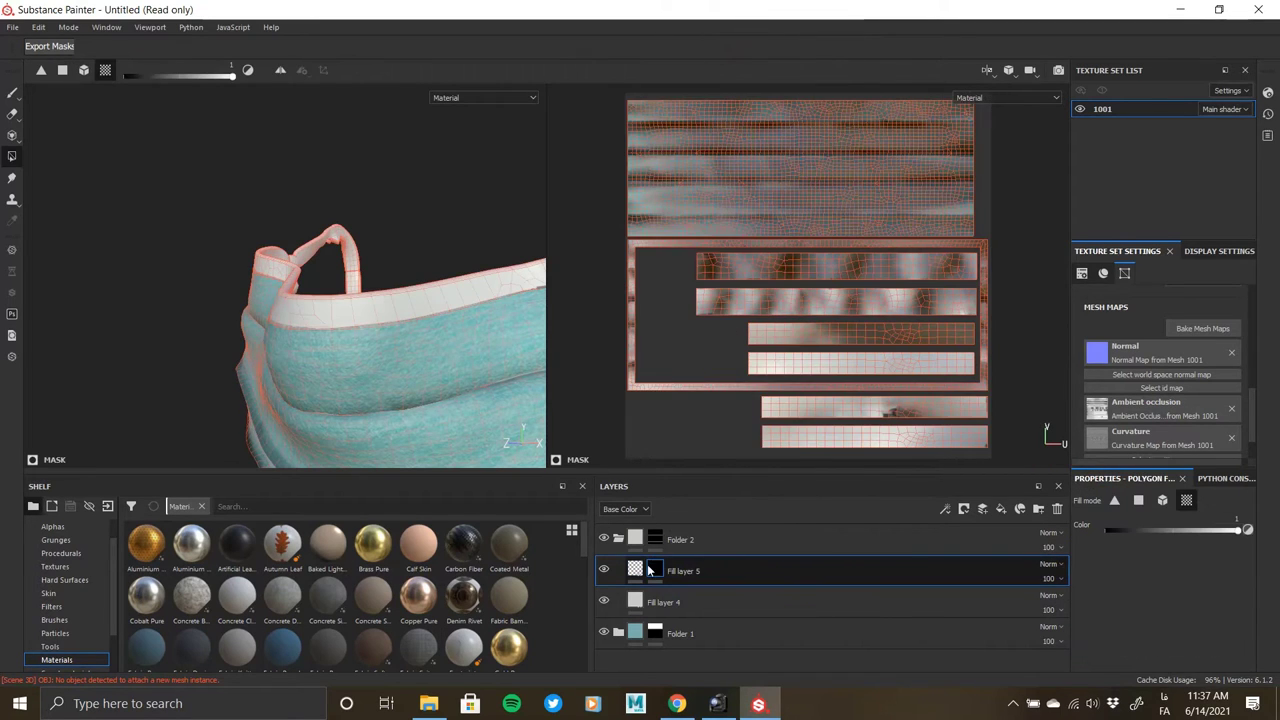
pyautogui.rightClick(650, 566)
pyautogui.click(711, 462)
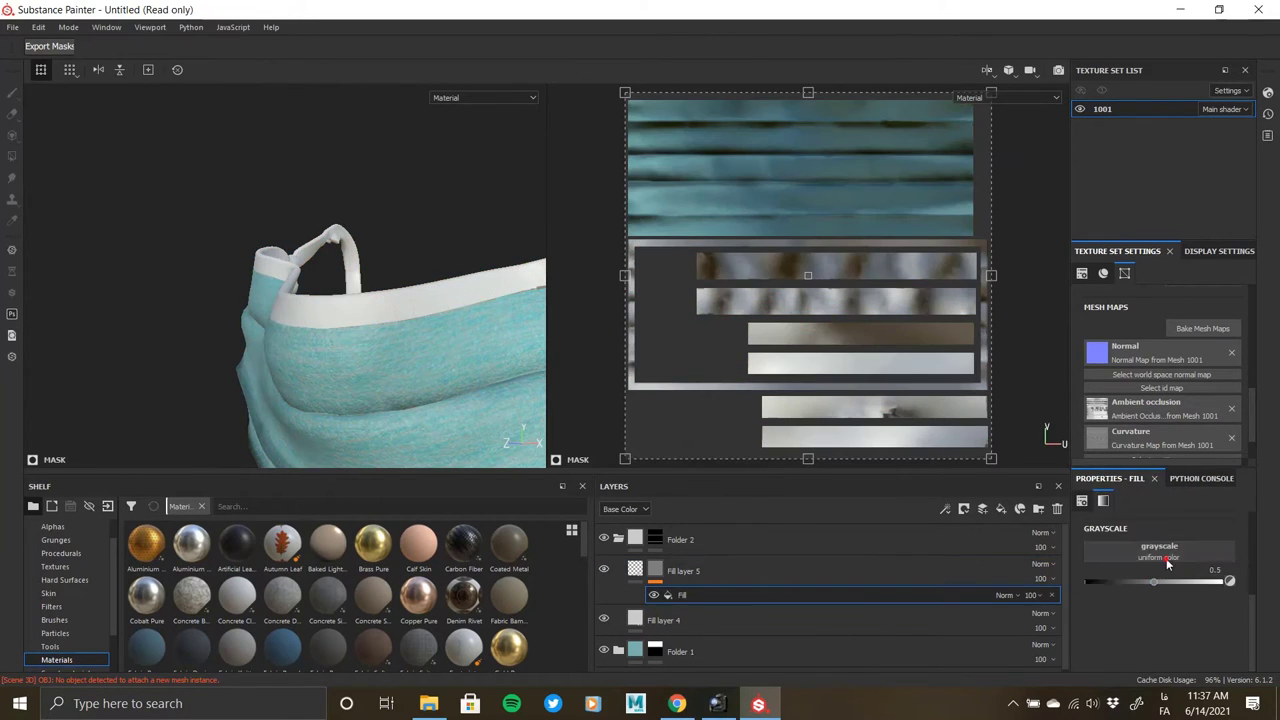
# Assign the White Noise procedural as the grayscale source of the mask's fill effect.
pyautogui.click(1168, 558)
pyautogui.press('BackSpace')
pyautogui.press('BackSpace')
pyautogui.press('BackSpace')
pyautogui.press('BackSpace')
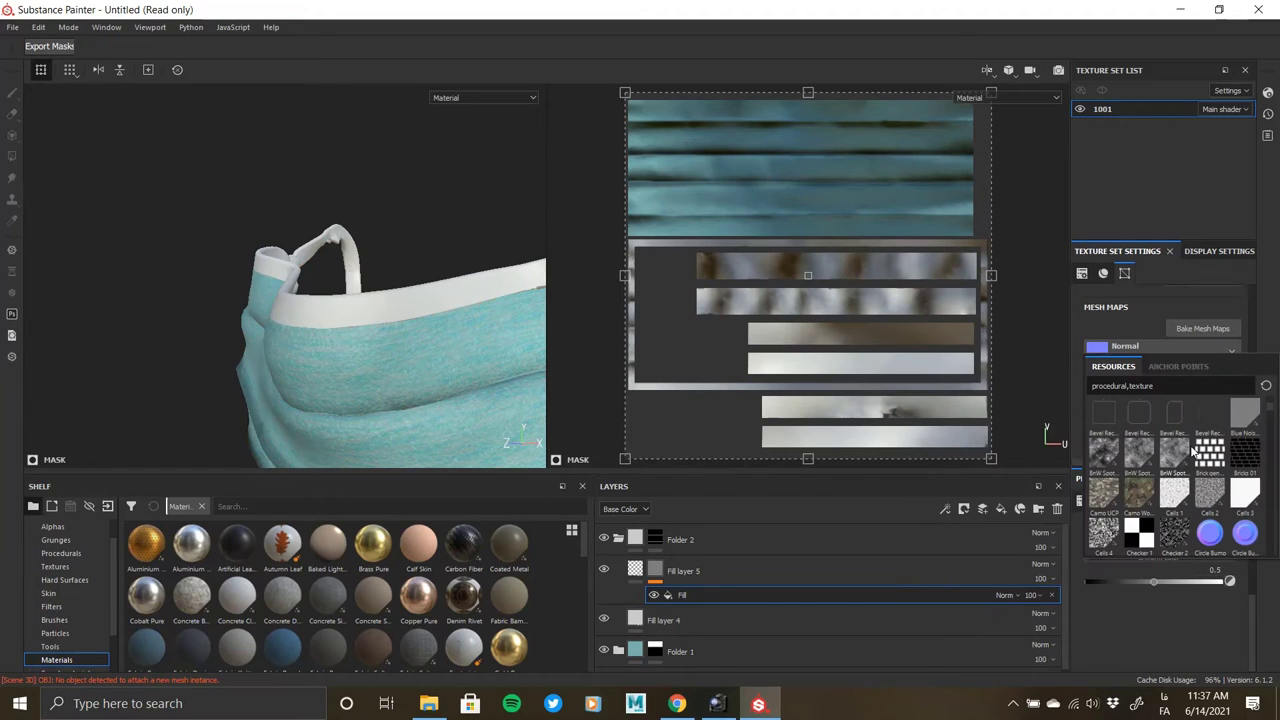
pyautogui.scroll(-5, 1197, 462)
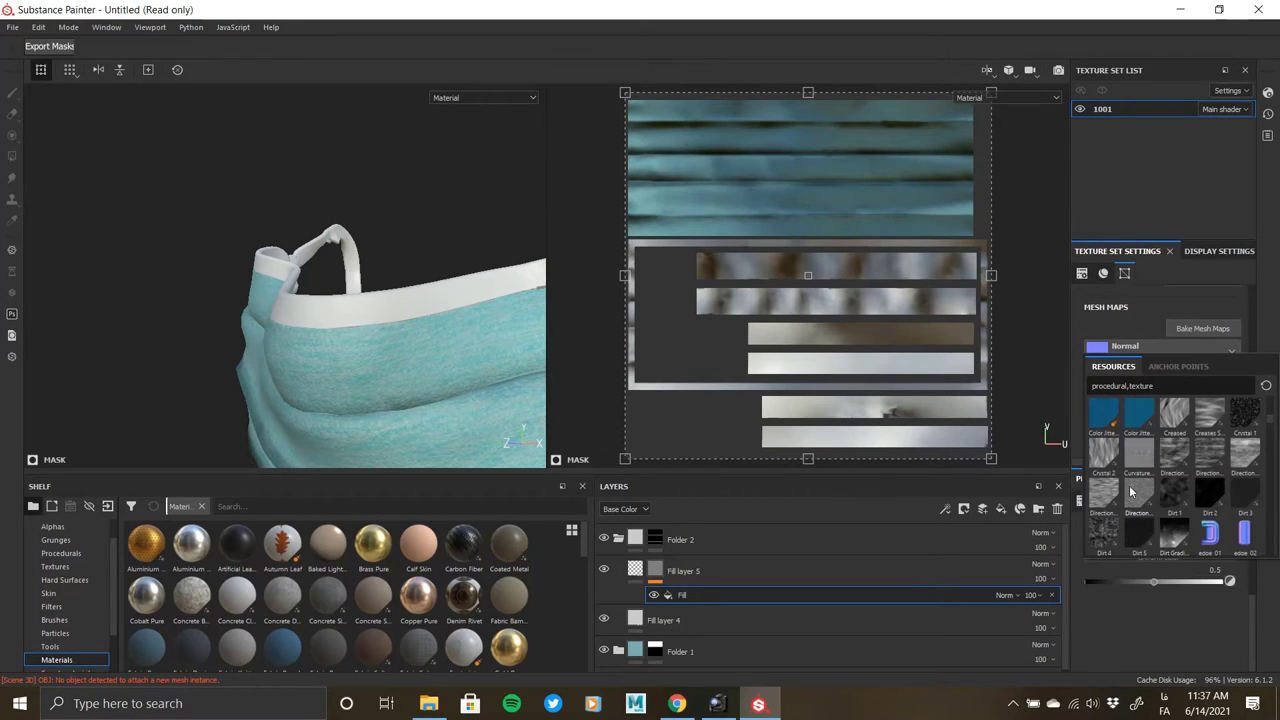
pyautogui.scroll(-4, 1130, 505)
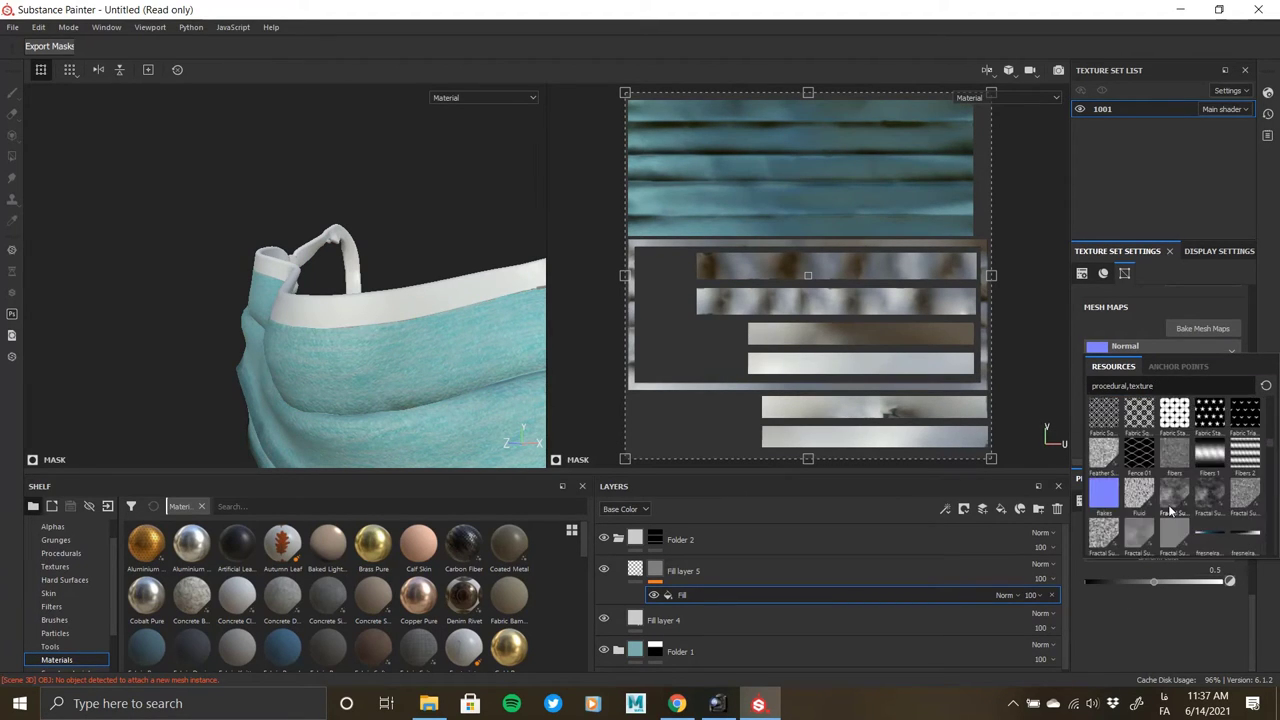
pyautogui.scroll(-4, 1156, 497)
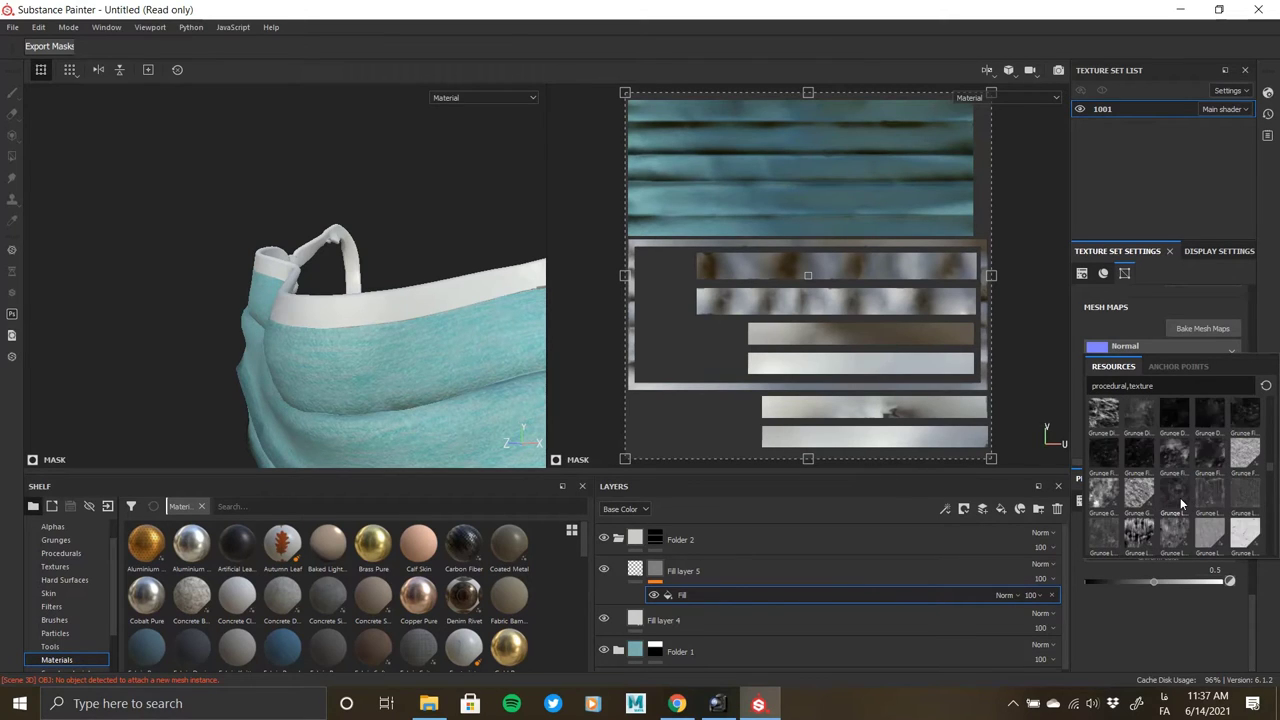
pyautogui.scroll(-5, 1180, 497)
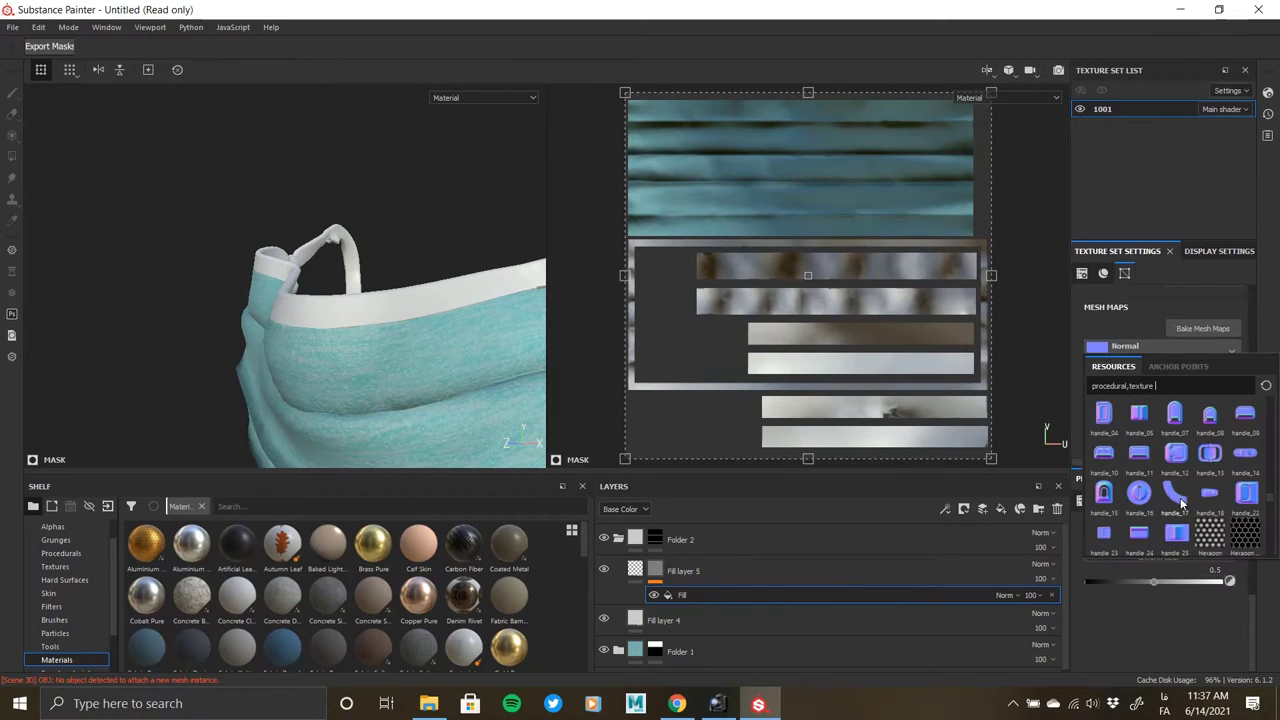
pyautogui.scroll(-4, 1181, 504)
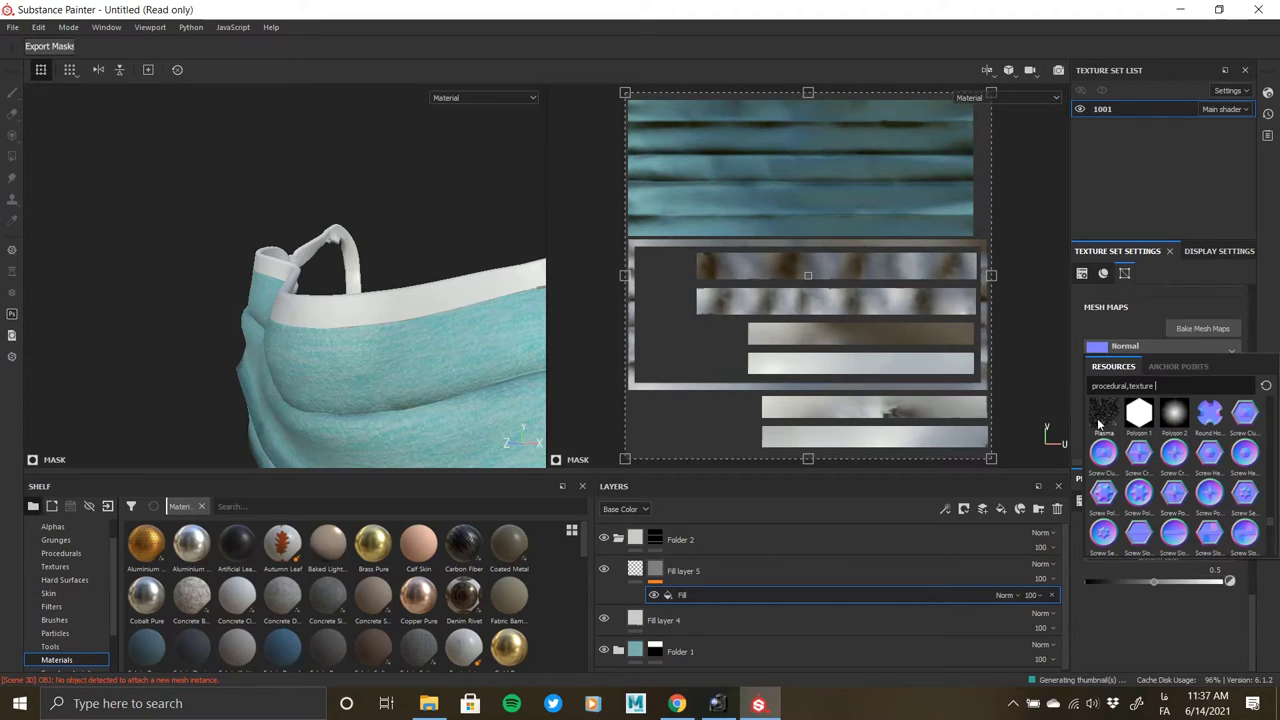
pyautogui.scroll(-5, 1183, 488)
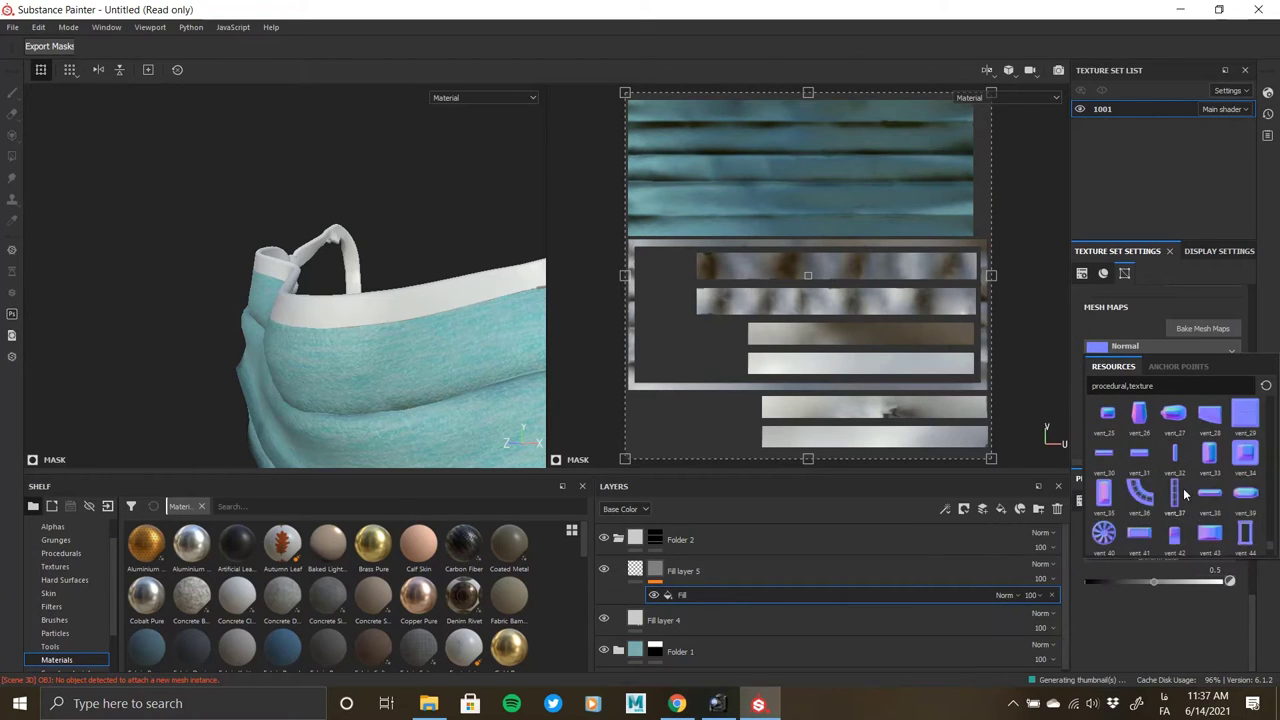
pyautogui.scroll(-3, 1183, 492)
pyautogui.moveTo(1250, 500)
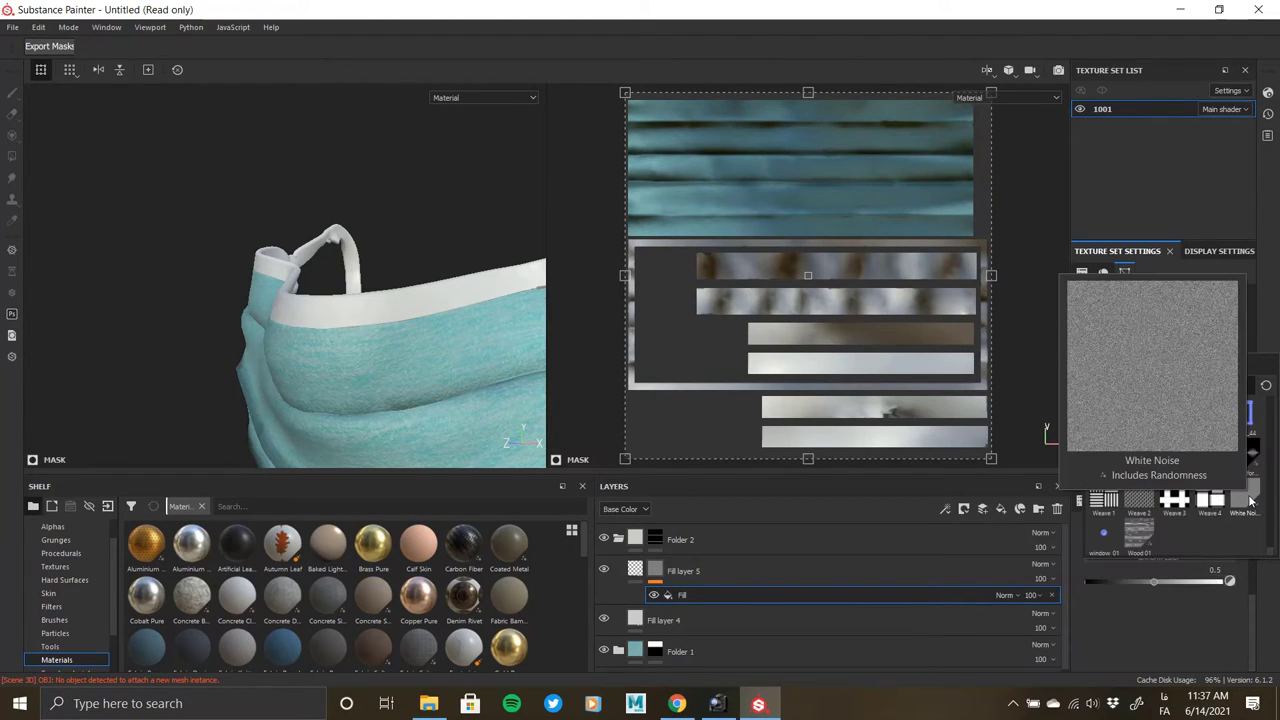
pyautogui.click(1250, 500)
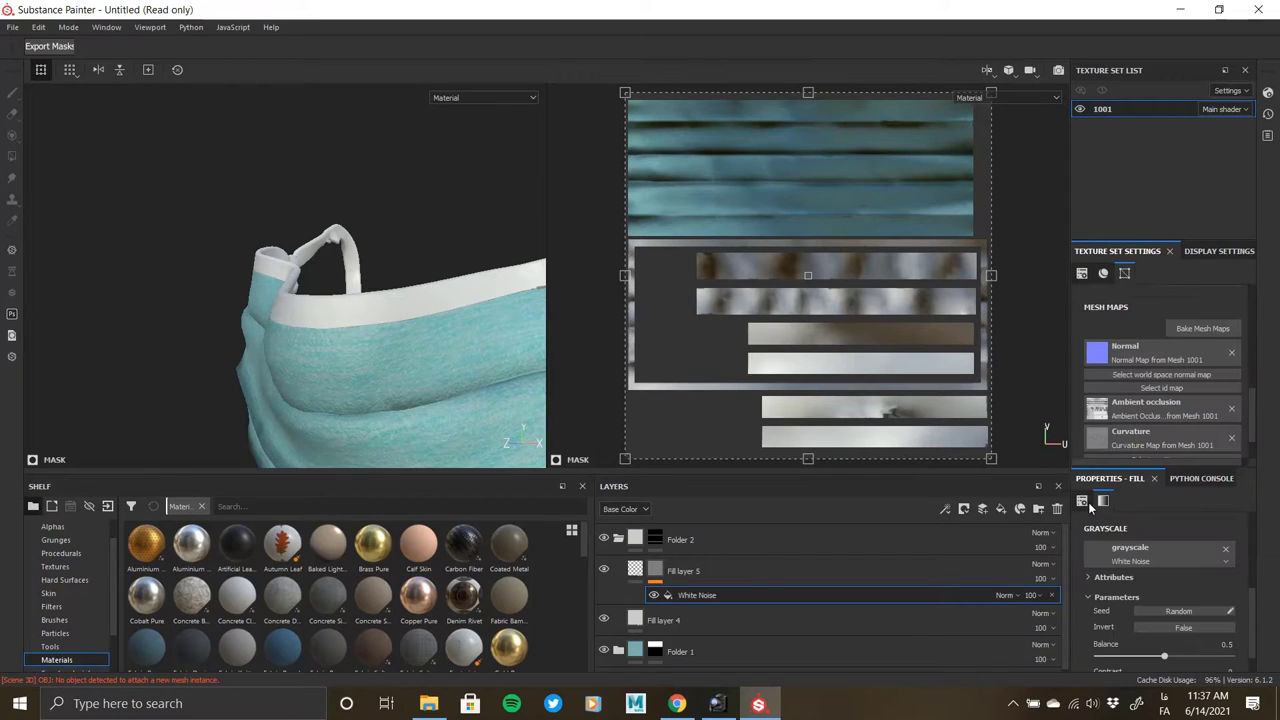
# Set Fill layer 5's height to 0.0097 to give the white border a subtle fabric relief.
pyautogui.click(635, 569)
pyautogui.moveTo(1154, 669); pyautogui.dragTo(1162, 671)
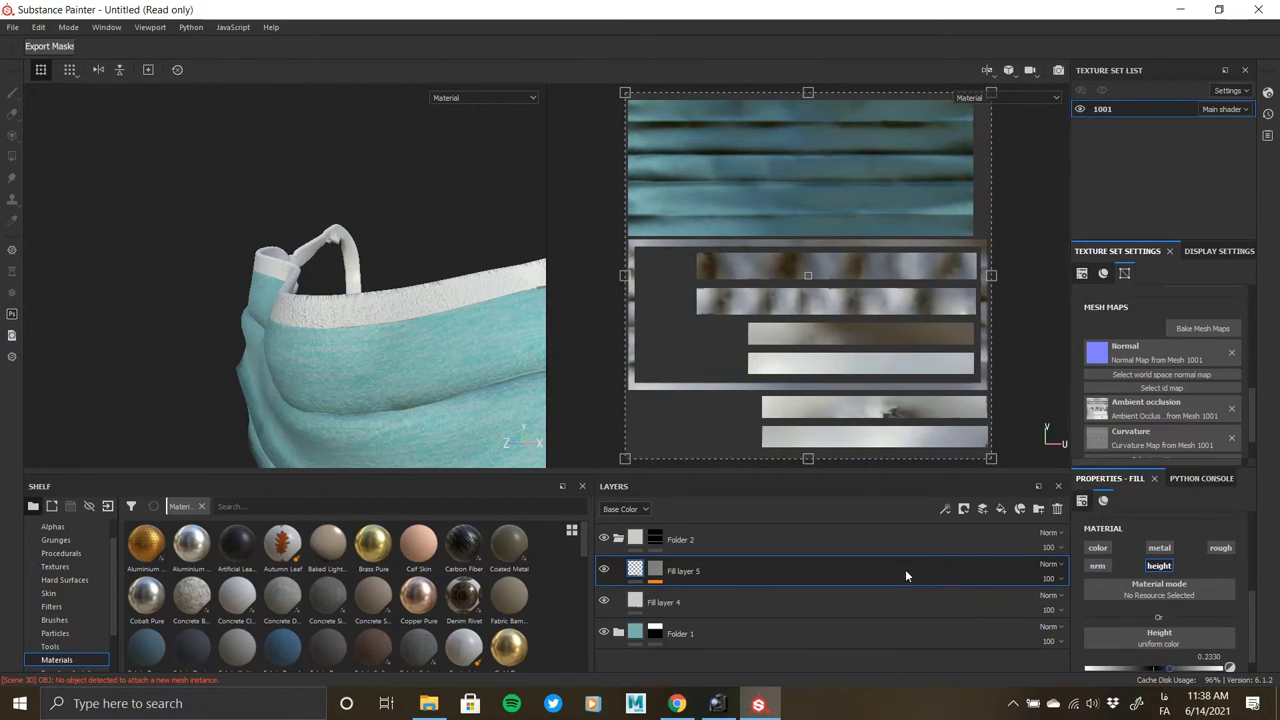
pyautogui.keyDown('alt'); pyautogui.moveTo(326, 310); pyautogui.dragTo(381, 319); pyautogui.keyUp('alt')
pyautogui.keyDown('alt'); pyautogui.moveTo(326, 297); pyautogui.dragTo(395, 520, button='right'); pyautogui.keyUp('alt')
pyautogui.scroll(-1, 1168, 650)
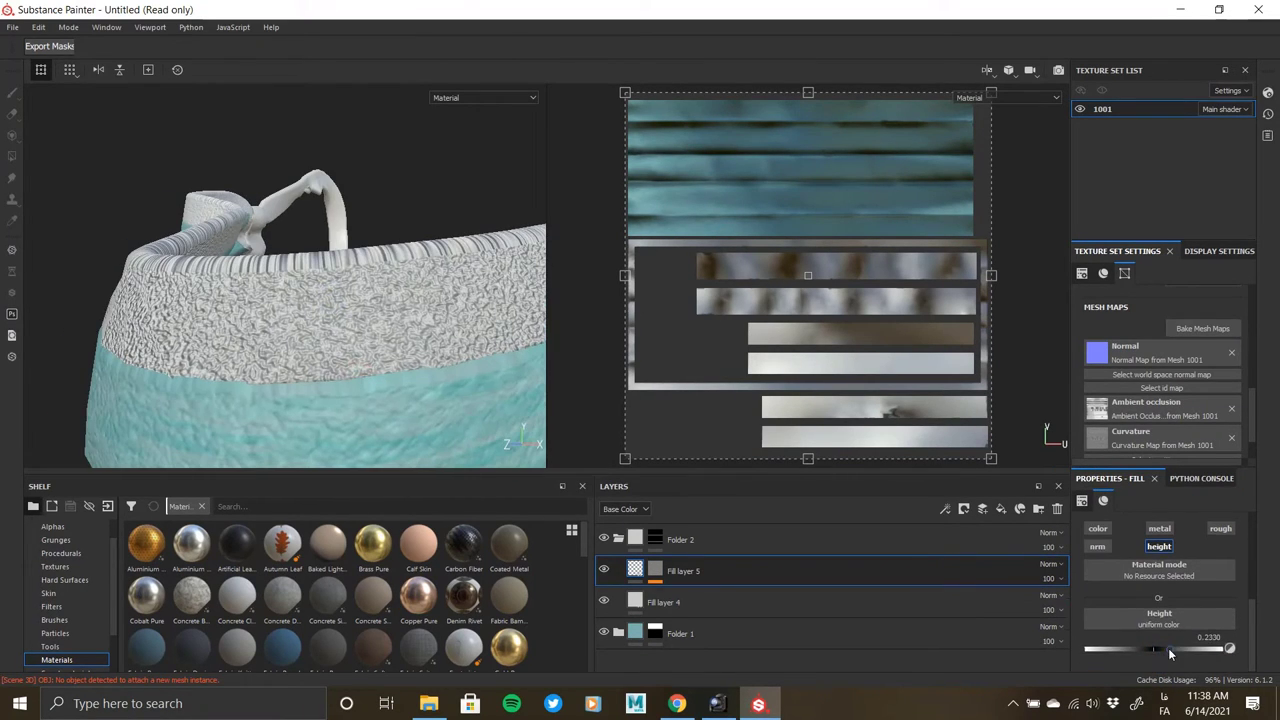
pyautogui.moveTo(1168, 648); pyautogui.dragTo(1158, 650)
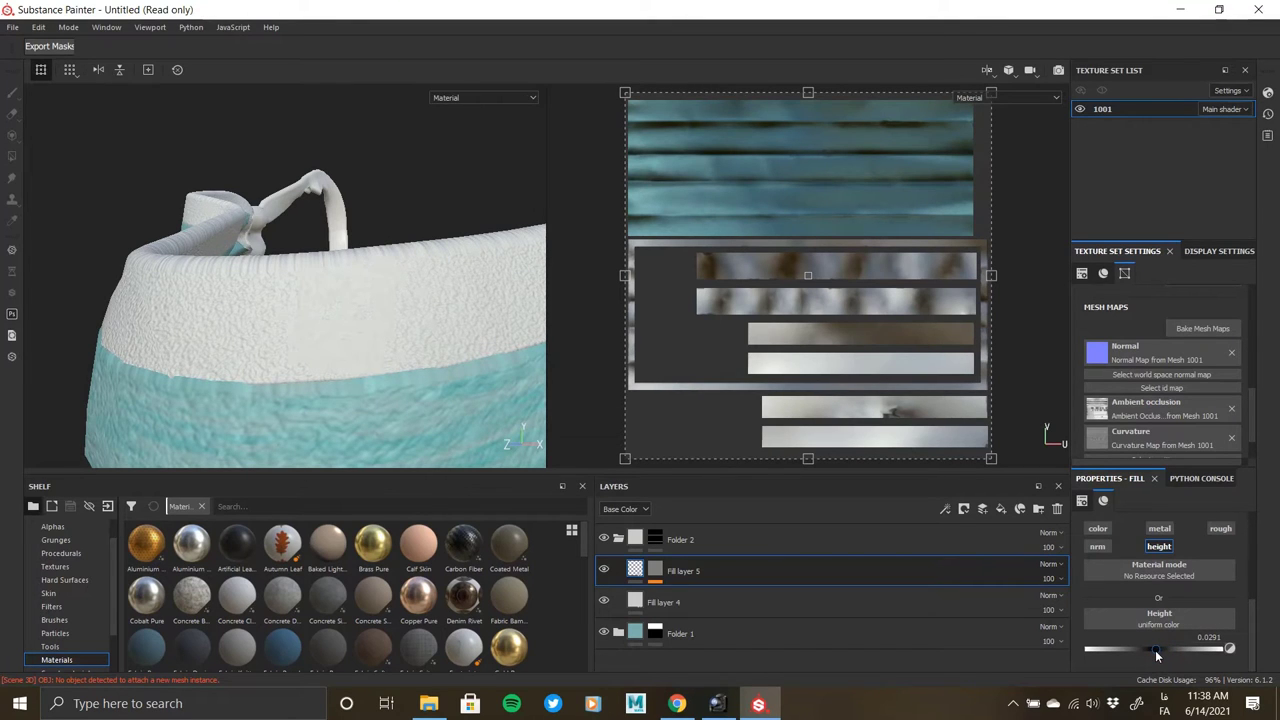
pyautogui.moveTo(211, 312)
pyautogui.keyDown('alt'); pyautogui.mouseDown()
pyautogui.moveTo(263, 437)
pyautogui.moveTo(254, 357)
pyautogui.moveTo(300, 360)
pyautogui.mouseUp(); pyautogui.keyUp('alt')
pyautogui.keyDown('shift'); pyautogui.moveTo(300, 360); pyautogui.dragTo(285, 359, button='right'); pyautogui.keyUp('shift')
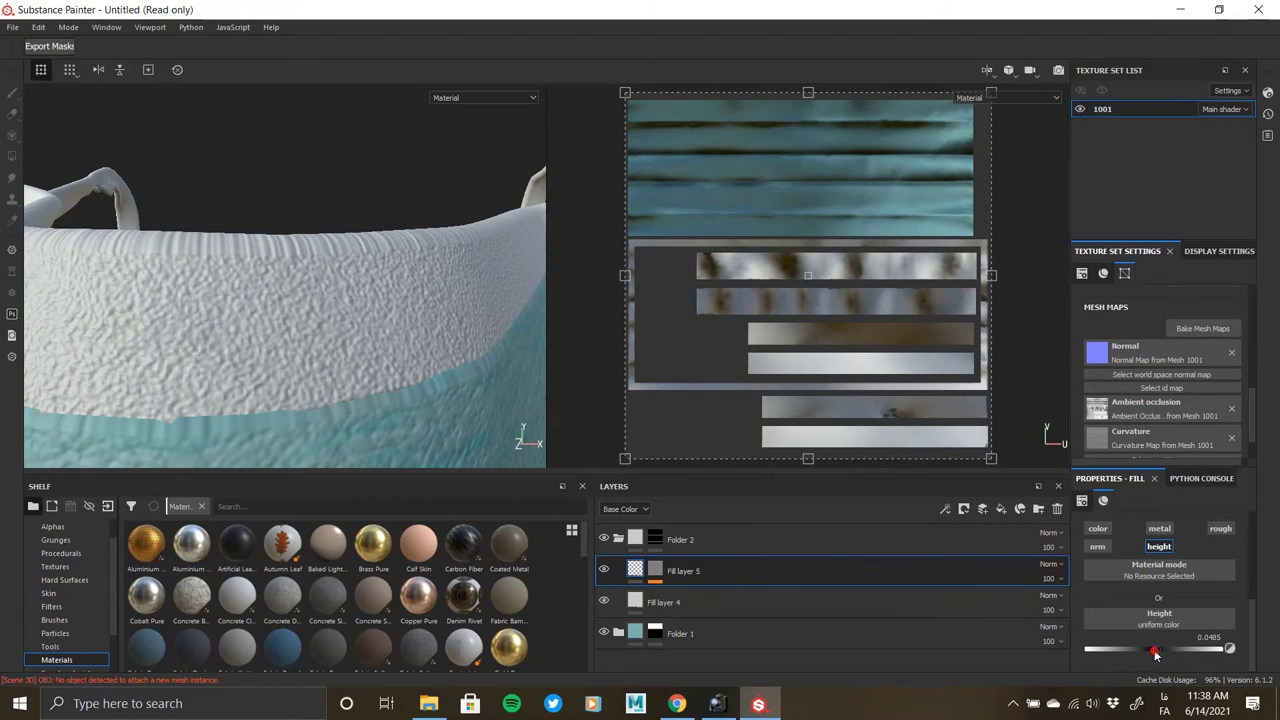
pyautogui.moveTo(1157, 649); pyautogui.dragTo(1159, 662)
# Examine the noise relief on the face mask's white border from several angles and distances.
pyautogui.keyDown('alt'); pyautogui.moveTo(430, 307); pyautogui.dragTo(240, 306); pyautogui.keyUp('alt')
pyautogui.keyDown('alt'); pyautogui.moveTo(234, 306); pyautogui.dragTo(77, 286, button='right'); pyautogui.keyUp('alt')
pyautogui.keyDown('alt'); pyautogui.moveTo(403, 317); pyautogui.dragTo(217, 326); pyautogui.keyUp('alt')
pyautogui.keyDown('alt'); pyautogui.moveTo(407, 298); pyautogui.dragTo(423, 442, button='right'); pyautogui.keyUp('alt')
pyautogui.keyDown('alt'); pyautogui.moveTo(370, 300); pyautogui.dragTo(445, 312); pyautogui.keyUp('alt')
pyautogui.keyDown('alt'); pyautogui.moveTo(449, 314); pyautogui.dragTo(508, 448, button='right'); pyautogui.keyUp('alt')
pyautogui.keyDown('alt'); pyautogui.moveTo(300, 310); pyautogui.dragTo(306, 256); pyautogui.keyUp('alt')
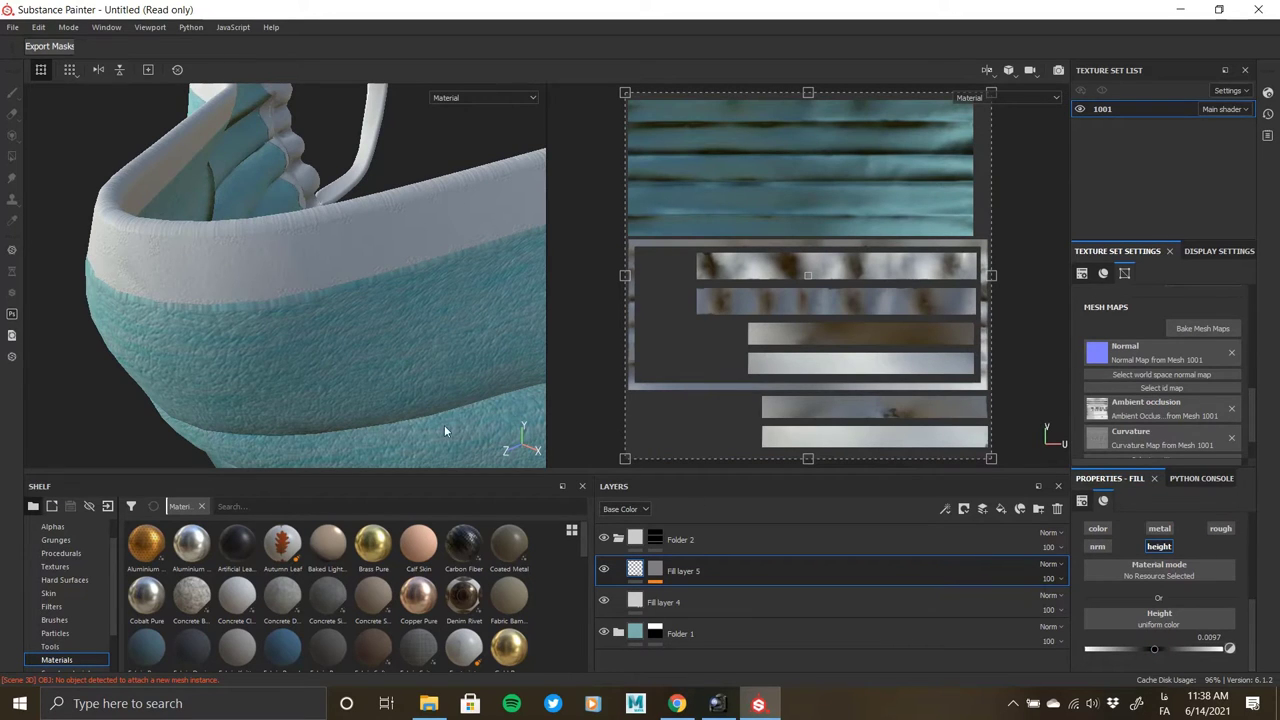
pyautogui.keyDown('alt'); pyautogui.moveTo(290, 365); pyautogui.dragTo(266, 311); pyautogui.keyUp('alt')
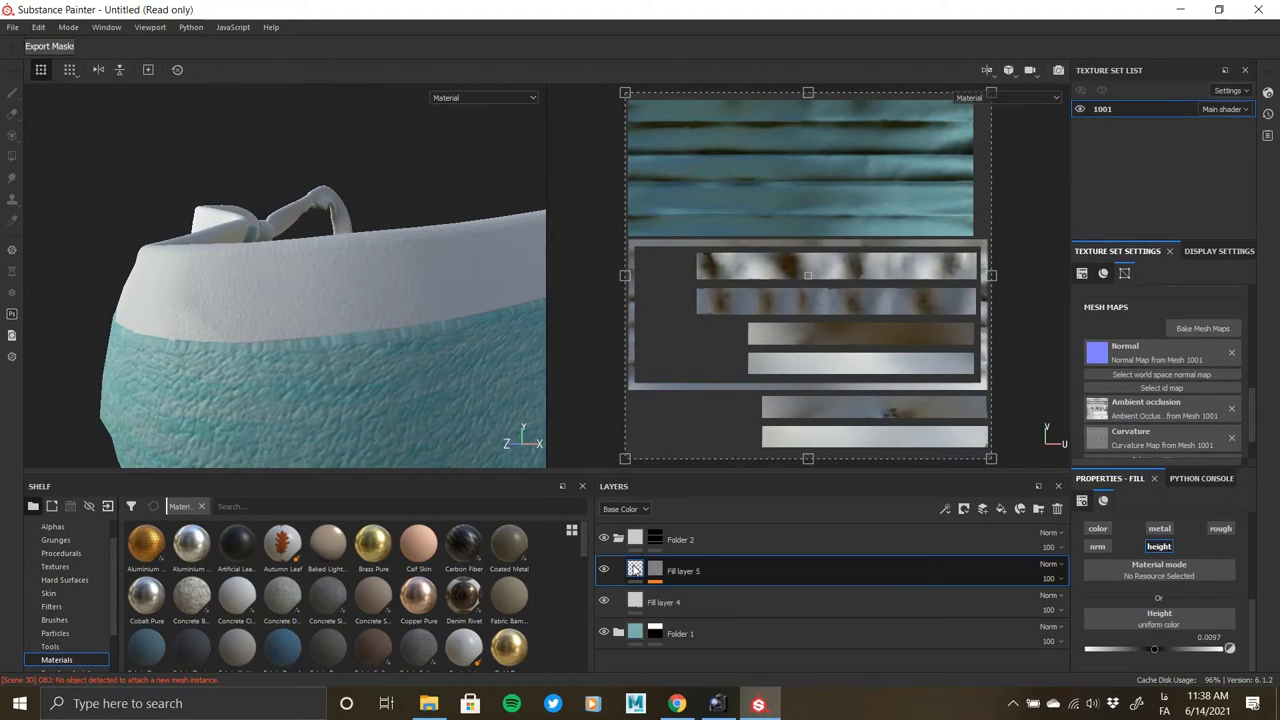
# Enable the color channel on Fill layer 5 and check the border up close and from farther away.
pyautogui.click(1097, 530)
pyautogui.keyDown('alt'); pyautogui.moveTo(195, 345); pyautogui.dragTo(215, 330); pyautogui.keyUp('alt')
pyautogui.keyDown('alt'); pyautogui.moveTo(215, 330); pyautogui.dragTo(345, 352, button='right'); pyautogui.keyUp('alt')
pyautogui.scroll(2, 1110, 618)
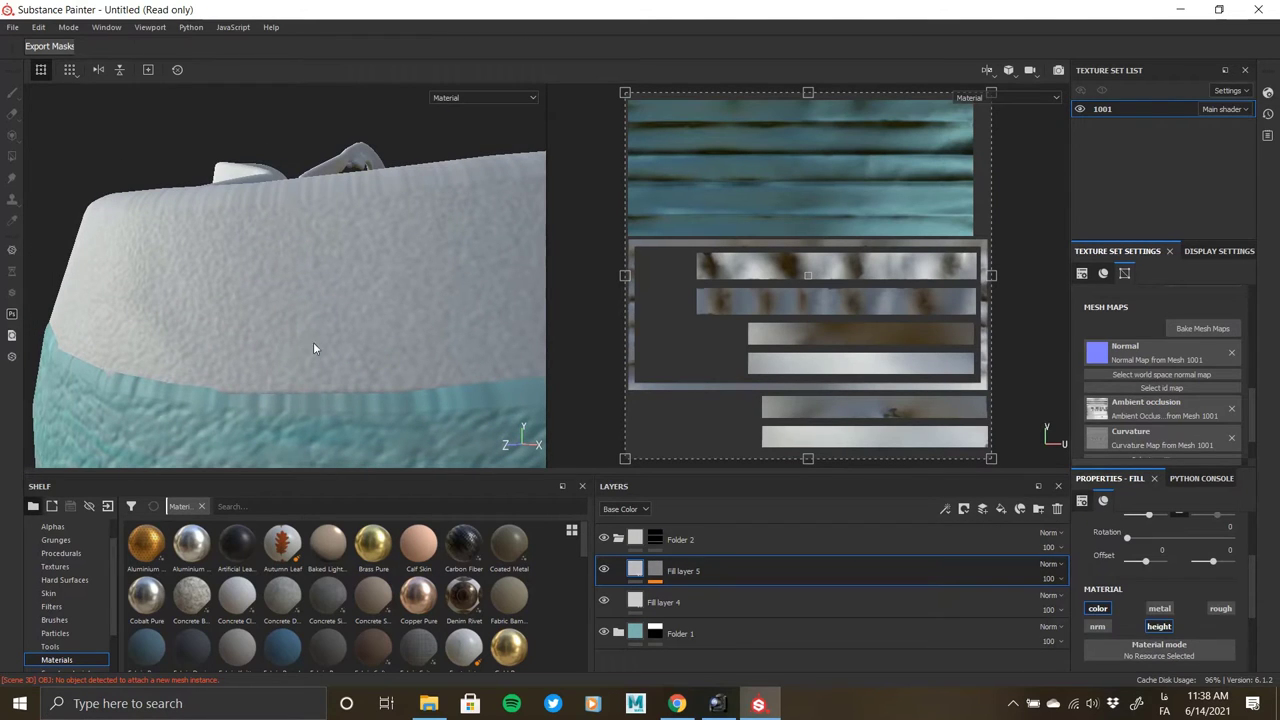
pyautogui.keyDown('alt'); pyautogui.moveTo(313, 348); pyautogui.dragTo(306, 311); pyautogui.keyUp('alt')
pyautogui.keyDown('alt'); pyautogui.moveTo(306, 311); pyautogui.dragTo(317, 377, button='right'); pyautogui.keyUp('alt')
pyautogui.keyDown('alt'); pyautogui.moveTo(317, 377); pyautogui.dragTo(346, 346); pyautogui.keyUp('alt')
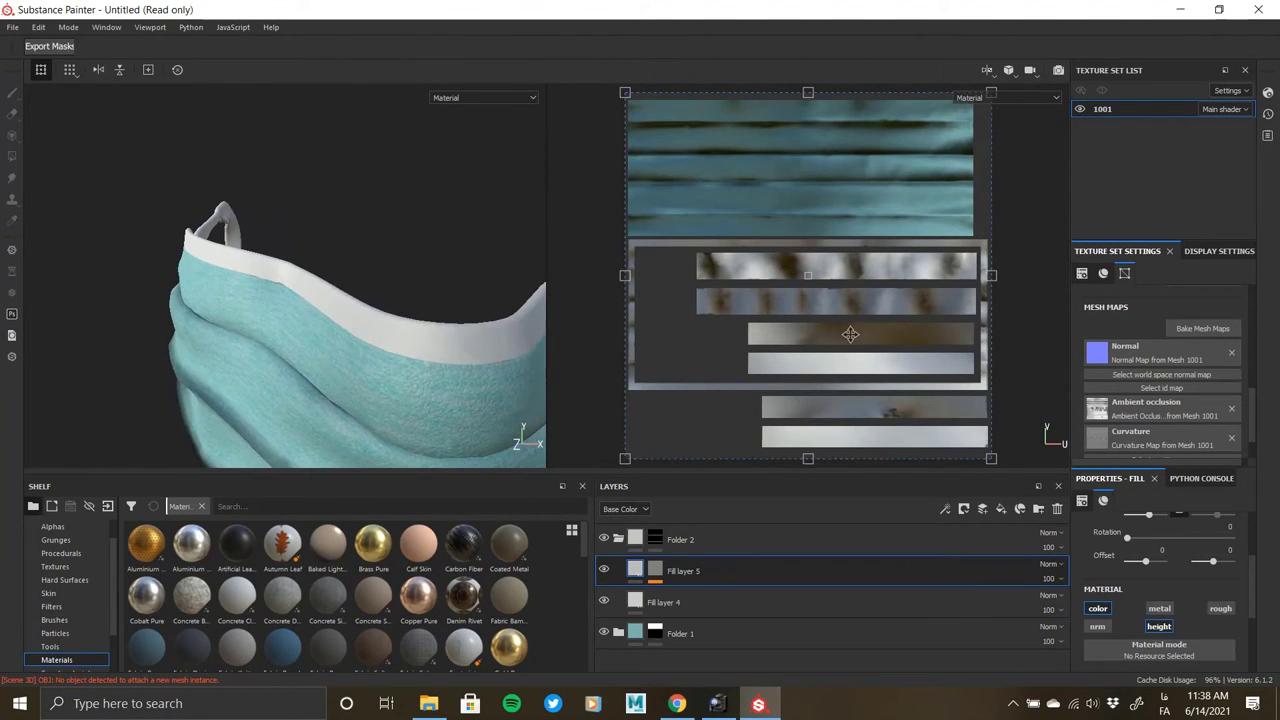
pyautogui.keyDown('alt'); pyautogui.moveTo(850, 382); pyautogui.dragTo(681, 346, button='right'); pyautogui.keyUp('alt')
pyautogui.keyDown('alt'); pyautogui.moveTo(430, 342); pyautogui.dragTo(258, 336); pyautogui.keyUp('alt')
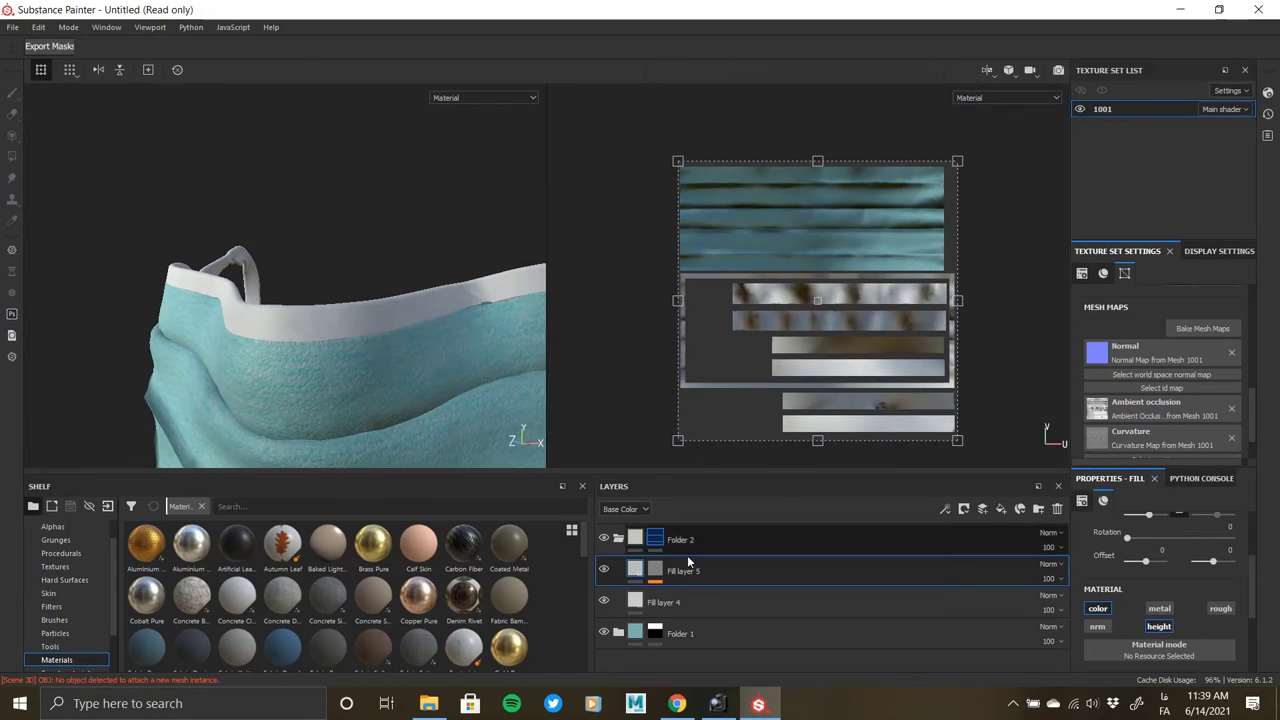
# Add a new fill layer above Fill layer 5 and add a paint effect to its content.
pyautogui.click(1000, 508)
pyautogui.click(1000, 509)
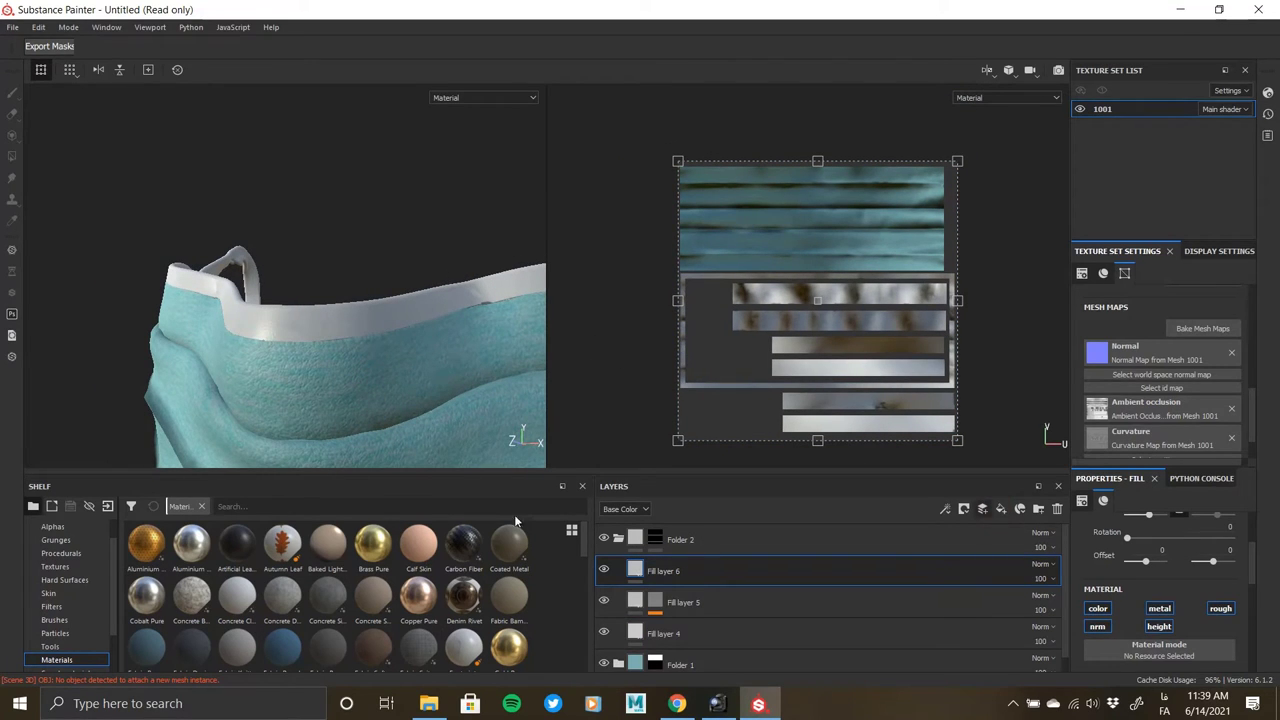
pyautogui.rightClick(634, 570)
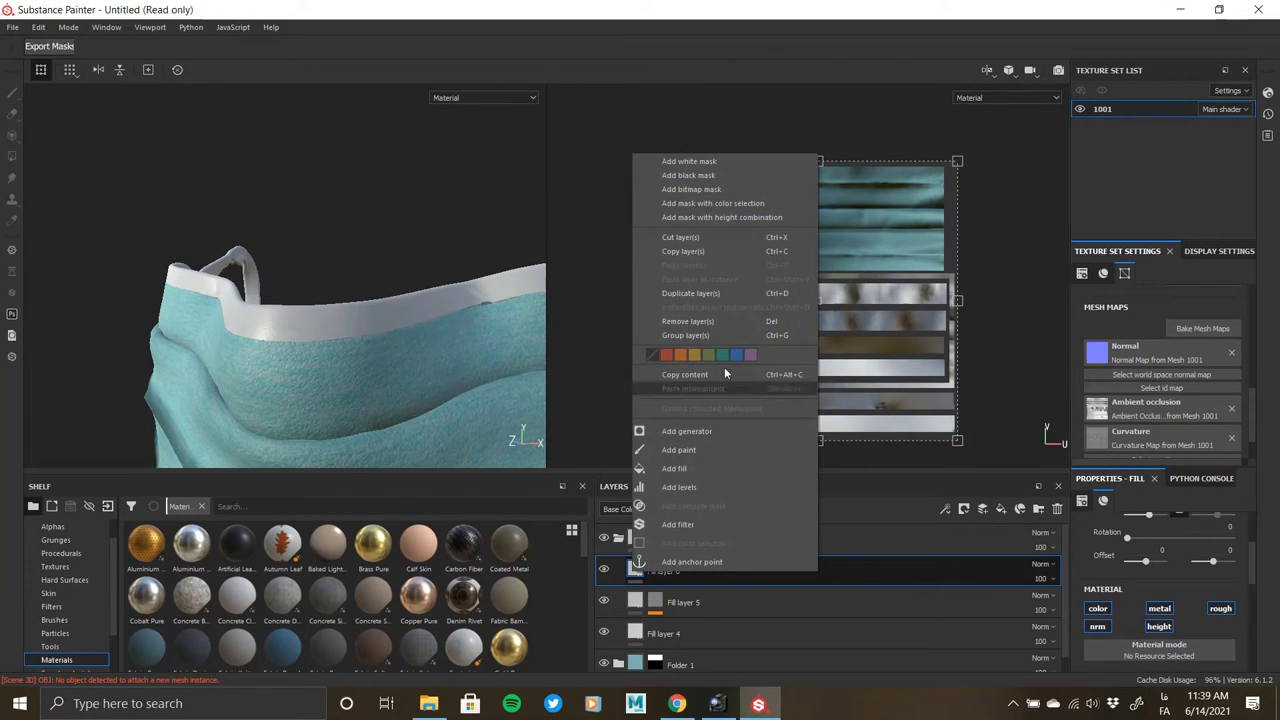
pyautogui.click(702, 450)
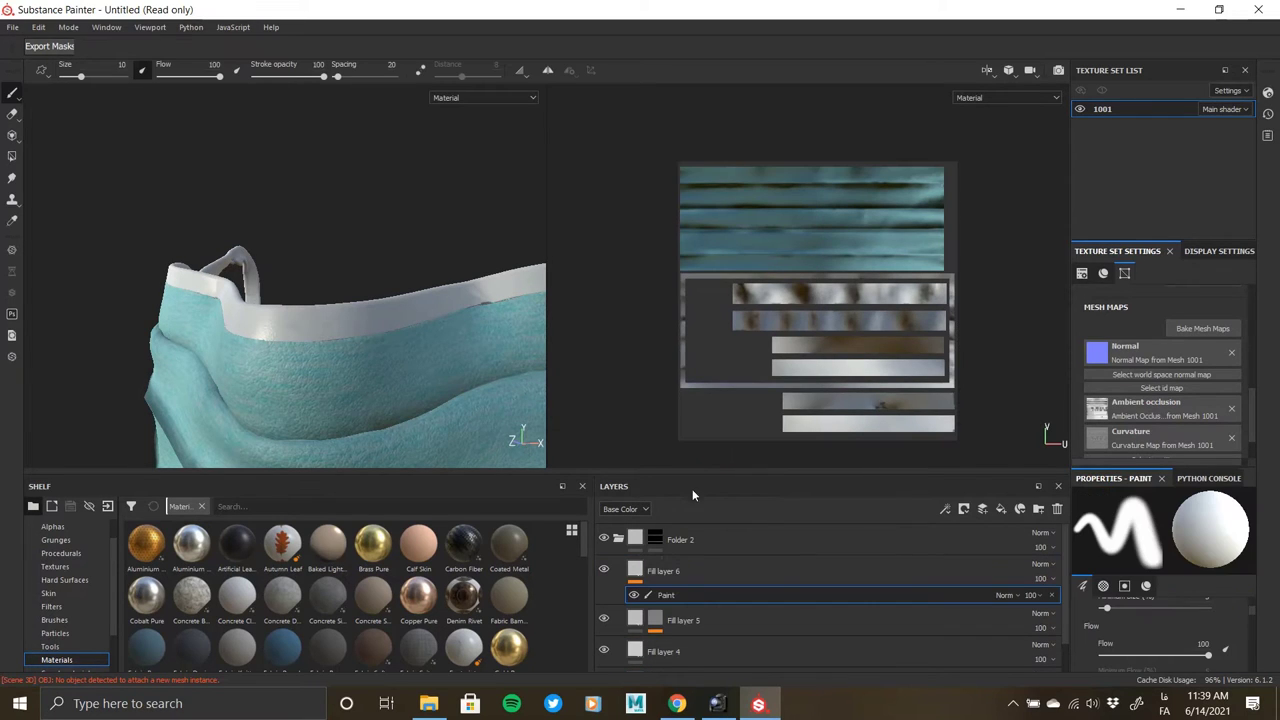
# Reduce the brush size to 4.7 and paint a straight stroke along the upper border strip in the UV view.
pyautogui.keyDown('alt'); pyautogui.moveTo(240, 317); pyautogui.dragTo(289, 440); pyautogui.keyUp('alt')
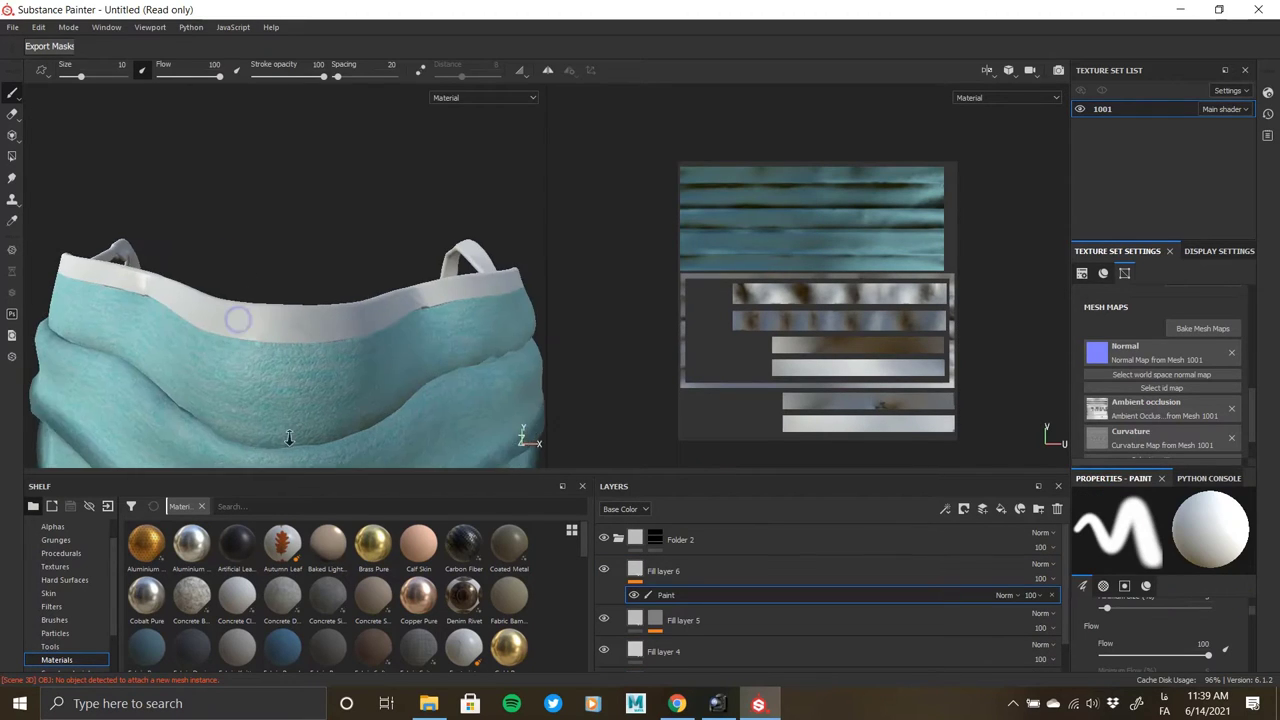
pyautogui.moveTo(200, 306)
pyautogui.keyDown('alt'); pyautogui.mouseDown()
pyautogui.moveTo(276, 420)
pyautogui.moveTo(254, 319)
pyautogui.moveTo(328, 339)
pyautogui.mouseUp(); pyautogui.keyUp('alt')
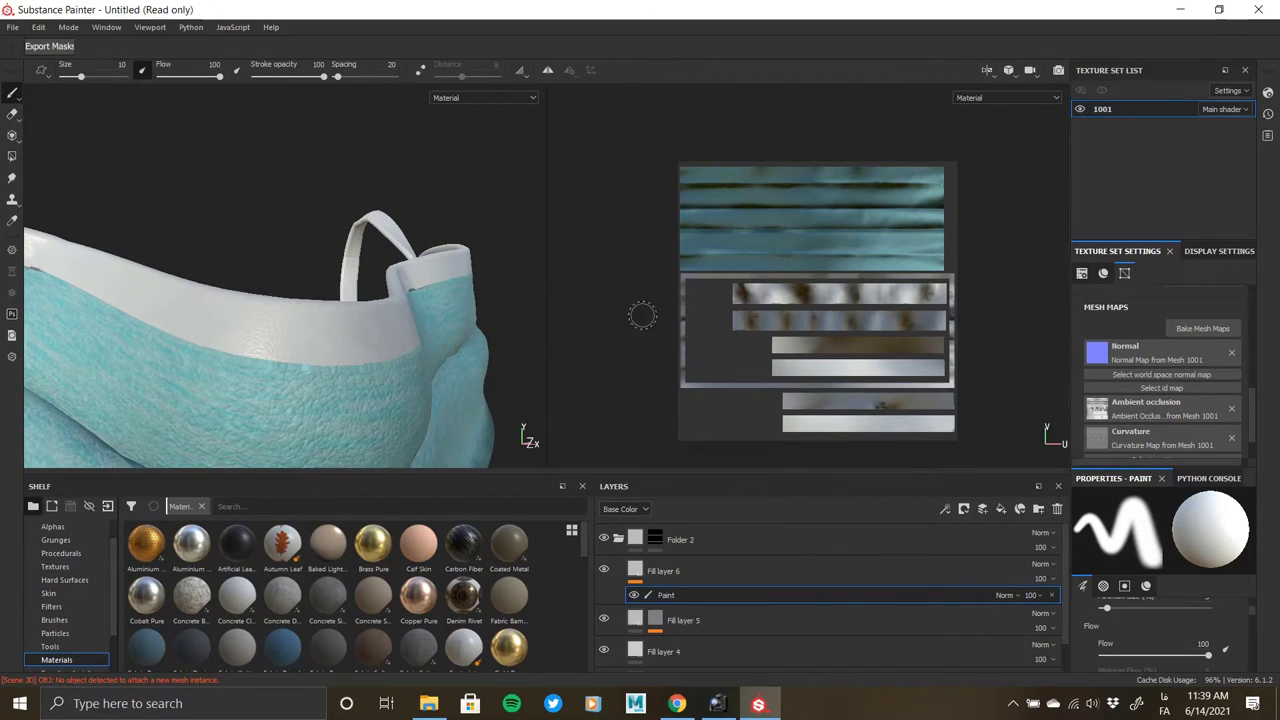
pyautogui.scroll(3, 800, 290)
pyautogui.keyDown('alt'); pyautogui.moveTo(845, 313); pyautogui.dragTo(815, 313, button='middle'); pyautogui.keyUp('alt')
pyautogui.scroll(-1, 648, 276)
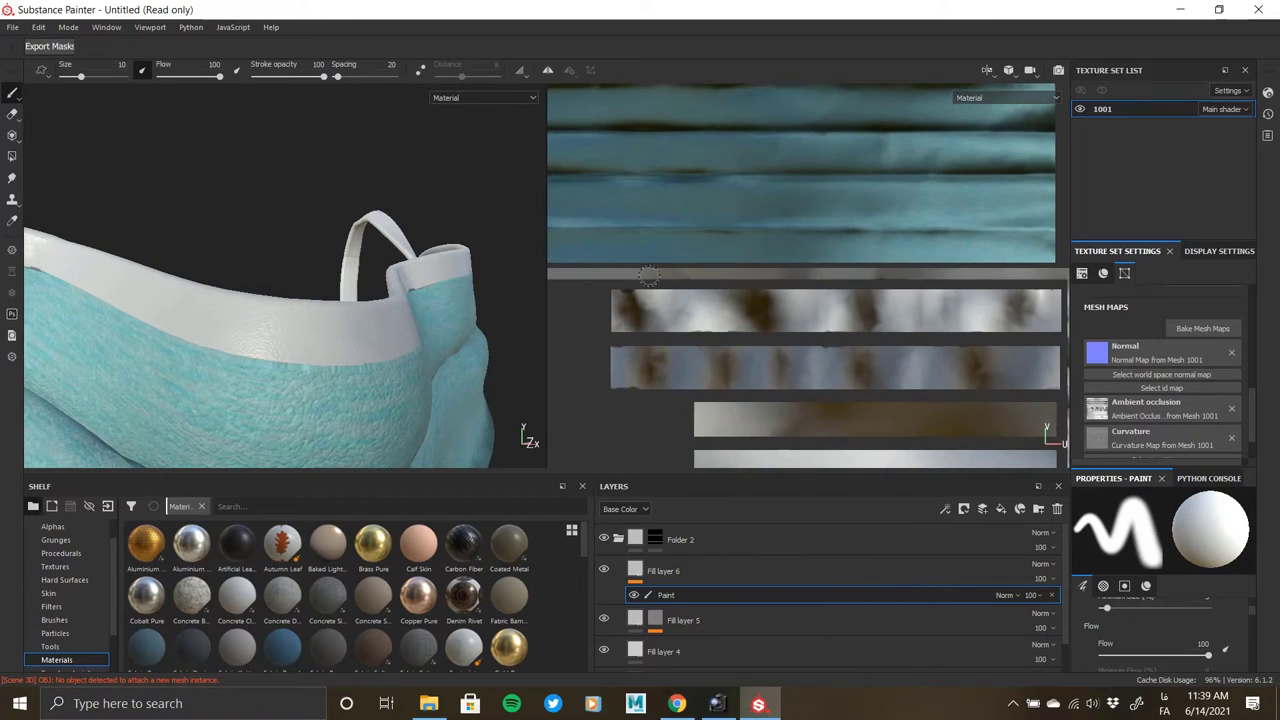
pyautogui.keyDown('ctrl'); pyautogui.moveTo(661, 275); pyautogui.dragTo(630, 275, button='right'); pyautogui.keyUp('ctrl')
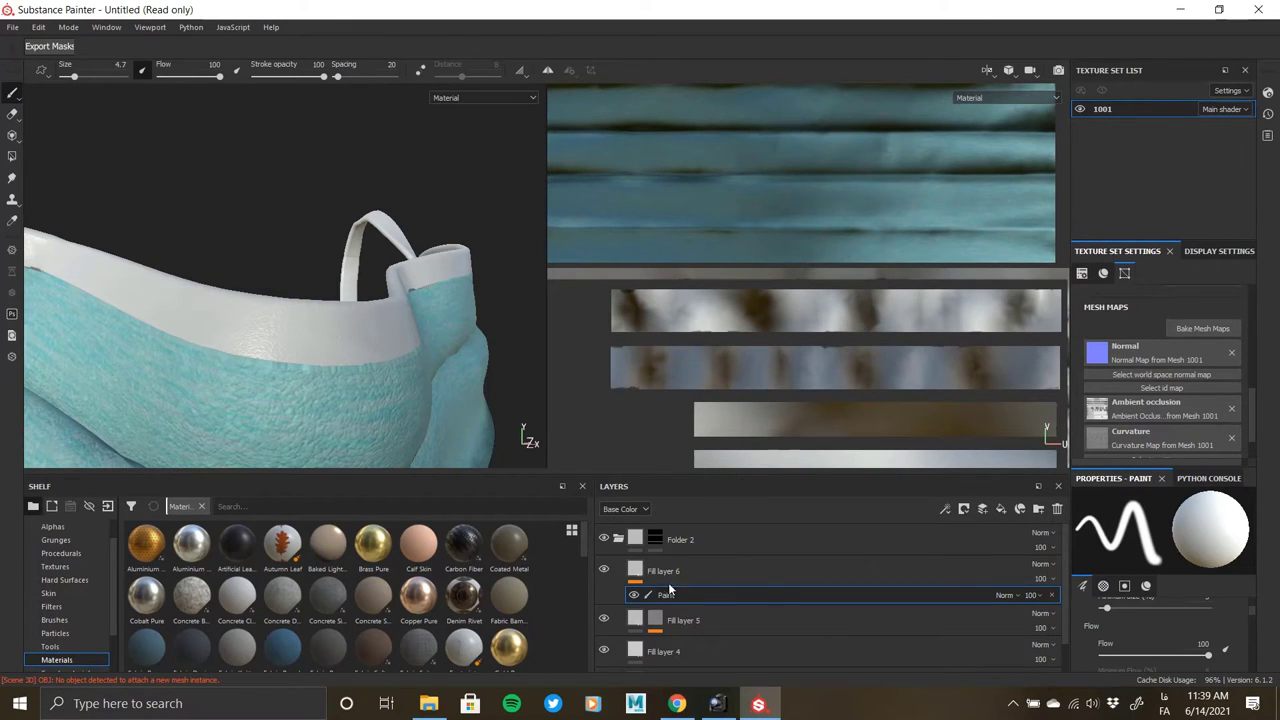
pyautogui.scroll(-1, 1155, 603)
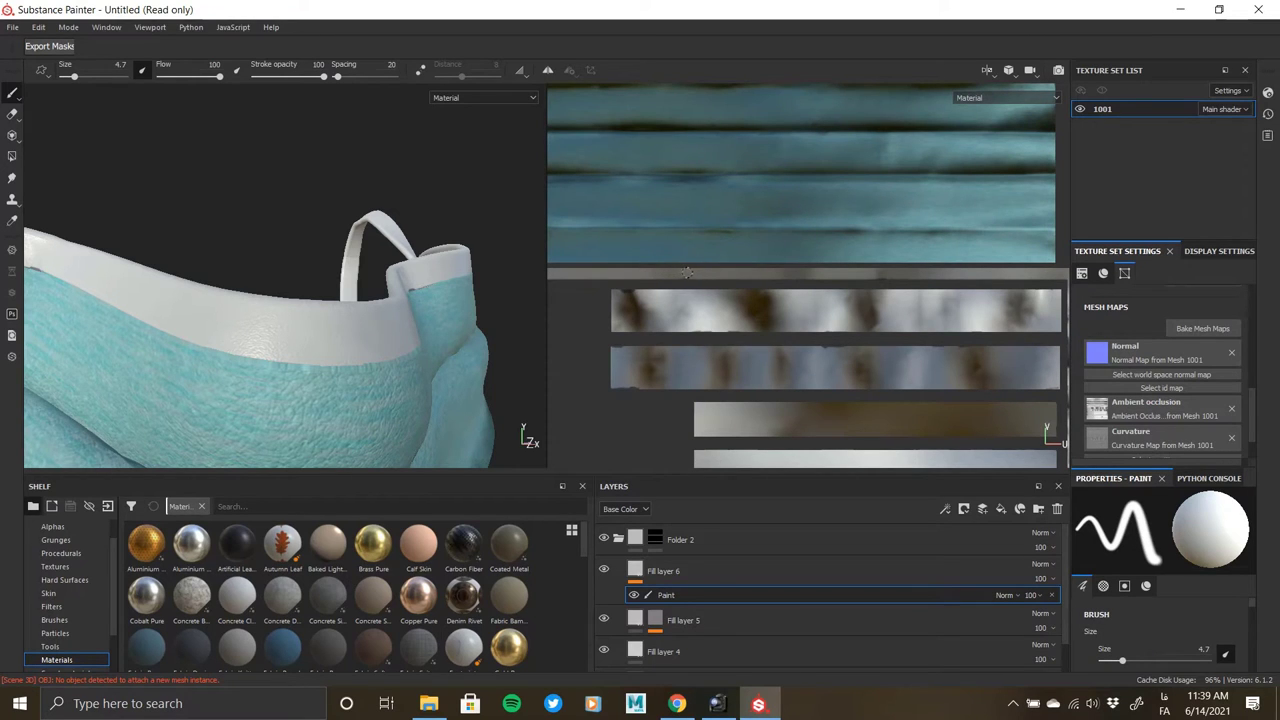
pyautogui.keyDown('shift'); pyautogui.click(888, 272); pyautogui.keyUp('shift')
pyautogui.keyDown('alt'); pyautogui.moveTo(458, 300); pyautogui.dragTo(272, 339); pyautogui.keyUp('alt')
# Try a height of 0.4369 on Fill layer 6, inspect the border, and reset the height to 0.
pyautogui.click(638, 573)
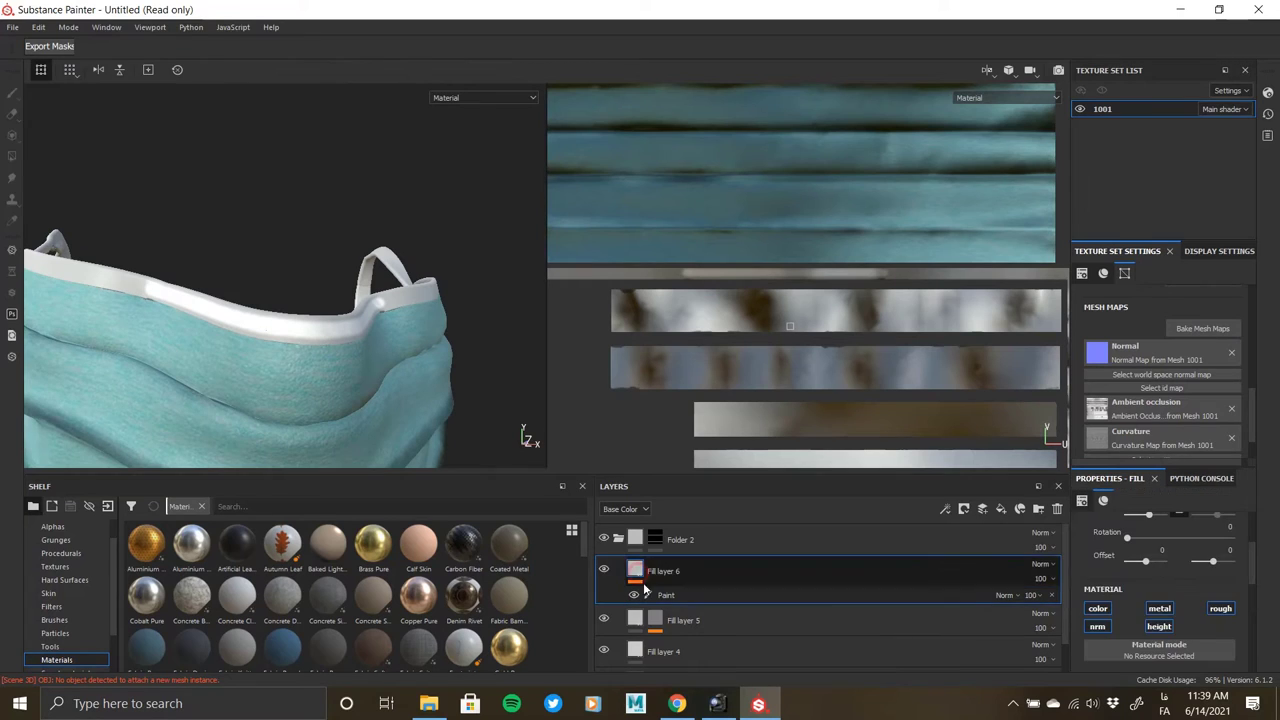
pyautogui.scroll(1, 1158, 586)
pyautogui.scroll(-4, 1146, 600)
pyautogui.scroll(-5, 1145, 647)
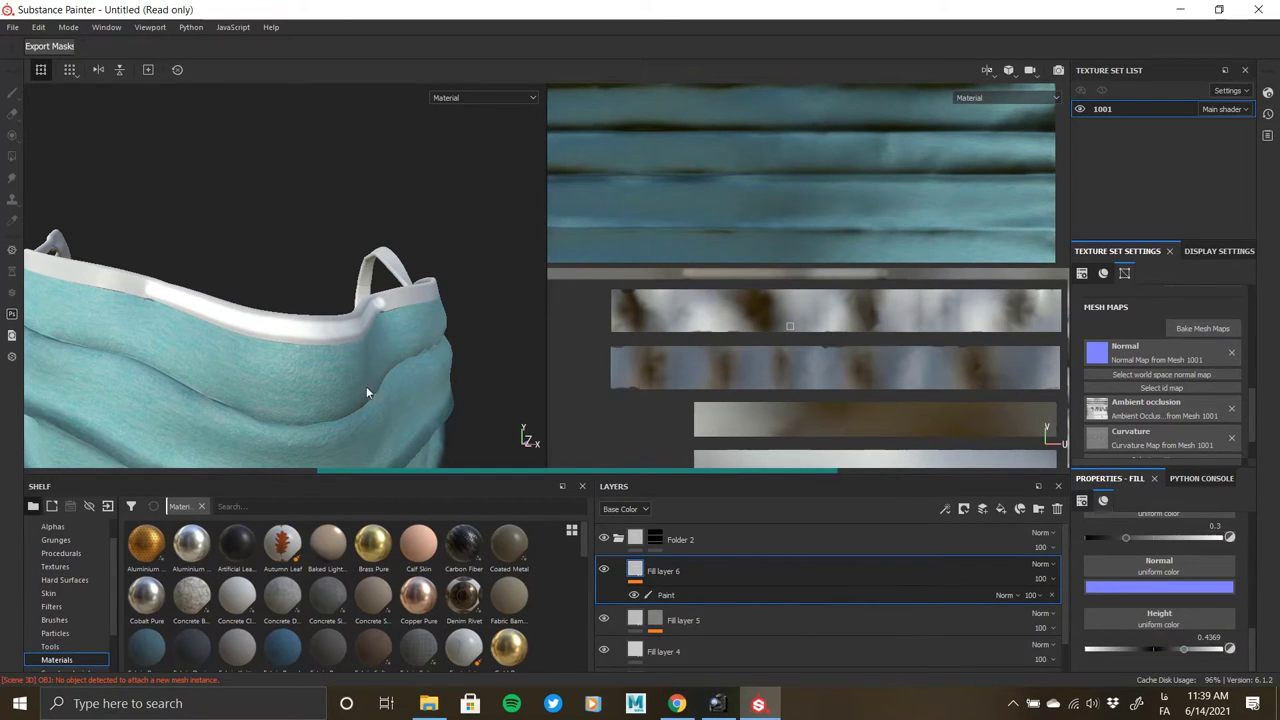
pyautogui.keyDown('alt'); pyautogui.moveTo(356, 352); pyautogui.dragTo(410, 340); pyautogui.keyUp('alt')
pyautogui.keyDown('alt'); pyautogui.moveTo(337, 362); pyautogui.dragTo(361, 474, button='right'); pyautogui.keyUp('alt')
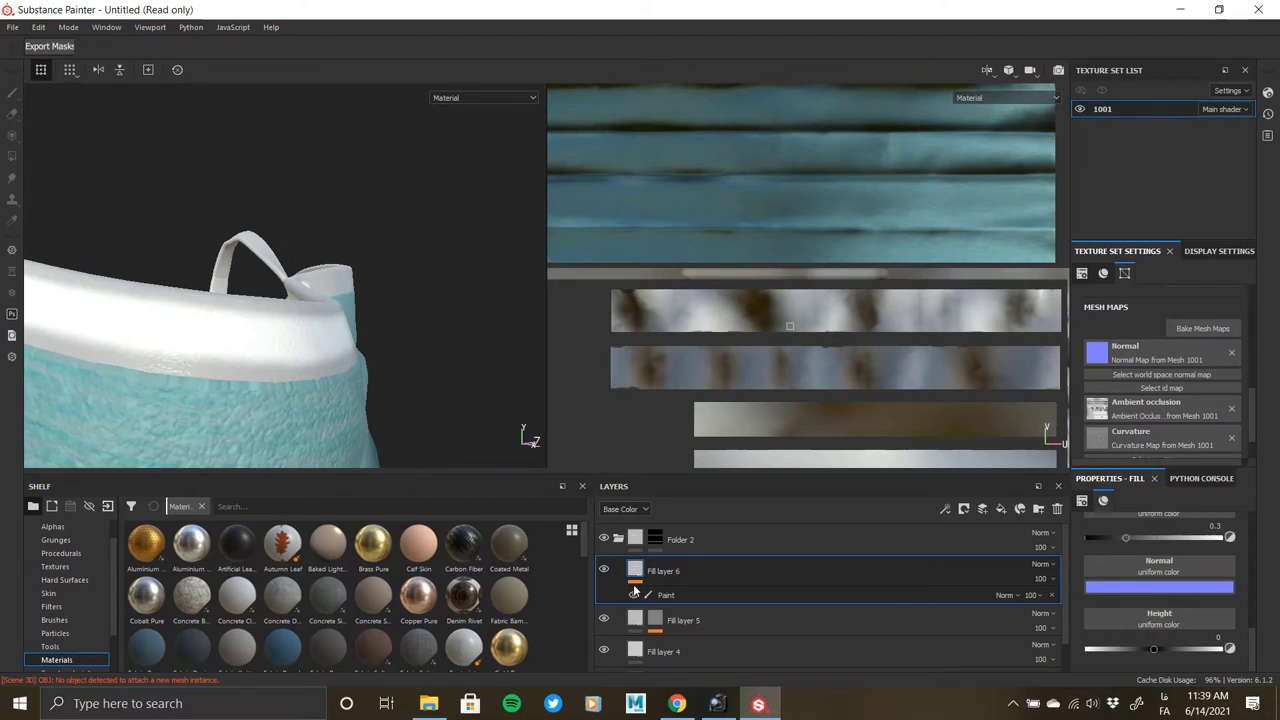
# Remove the paint effect from Fill layer 6's content and give the layer a black mask with a paint effect.
pyautogui.click(1053, 597)
pyautogui.rightClick(635, 573)
pyautogui.click(692, 177)
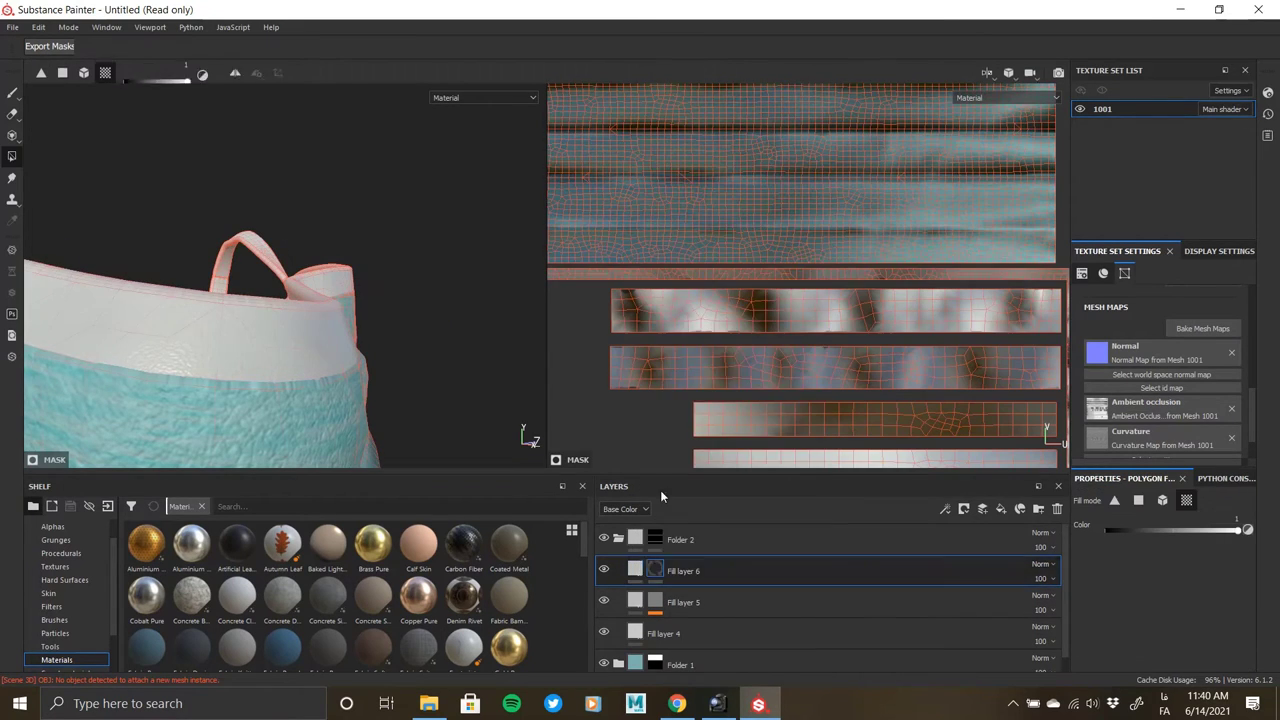
pyautogui.rightClick(651, 567)
pyautogui.click(702, 463)
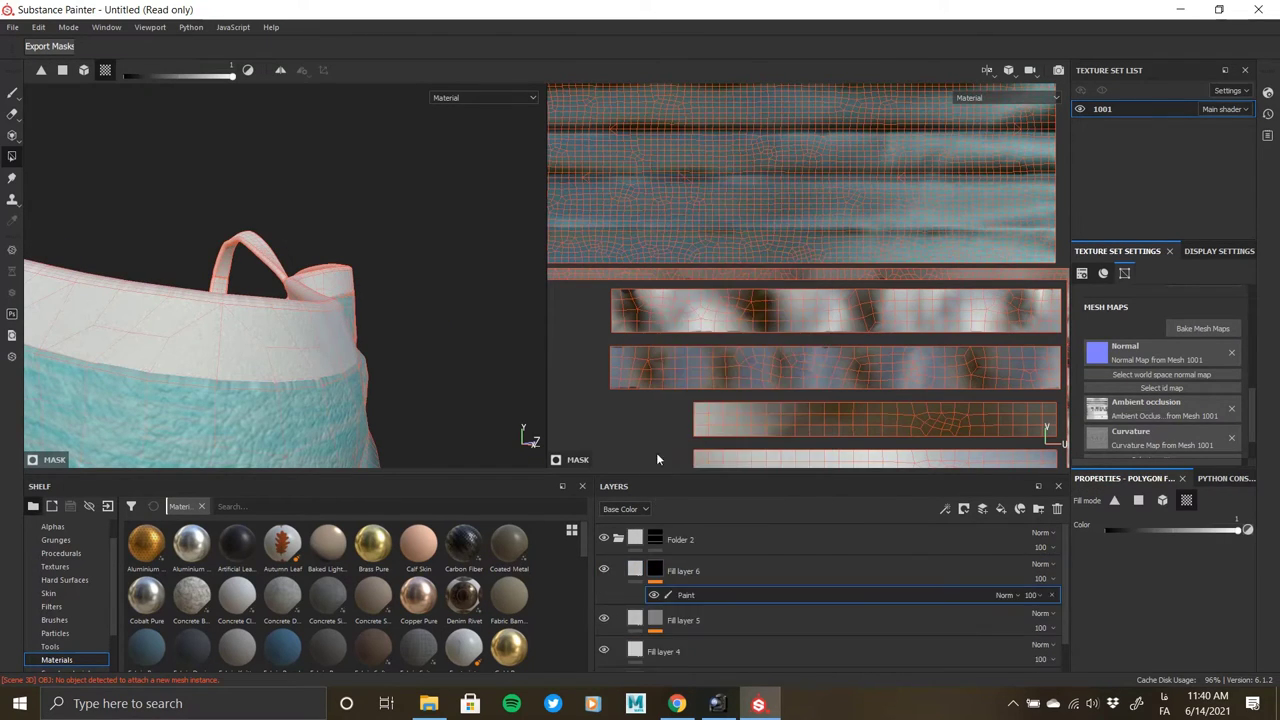
# Set the brush size to 6.17 and paint a straight stroke on Fill layer 6's mask along the upper border strip in the UV view.
pyautogui.scroll(-2, 760, 323)
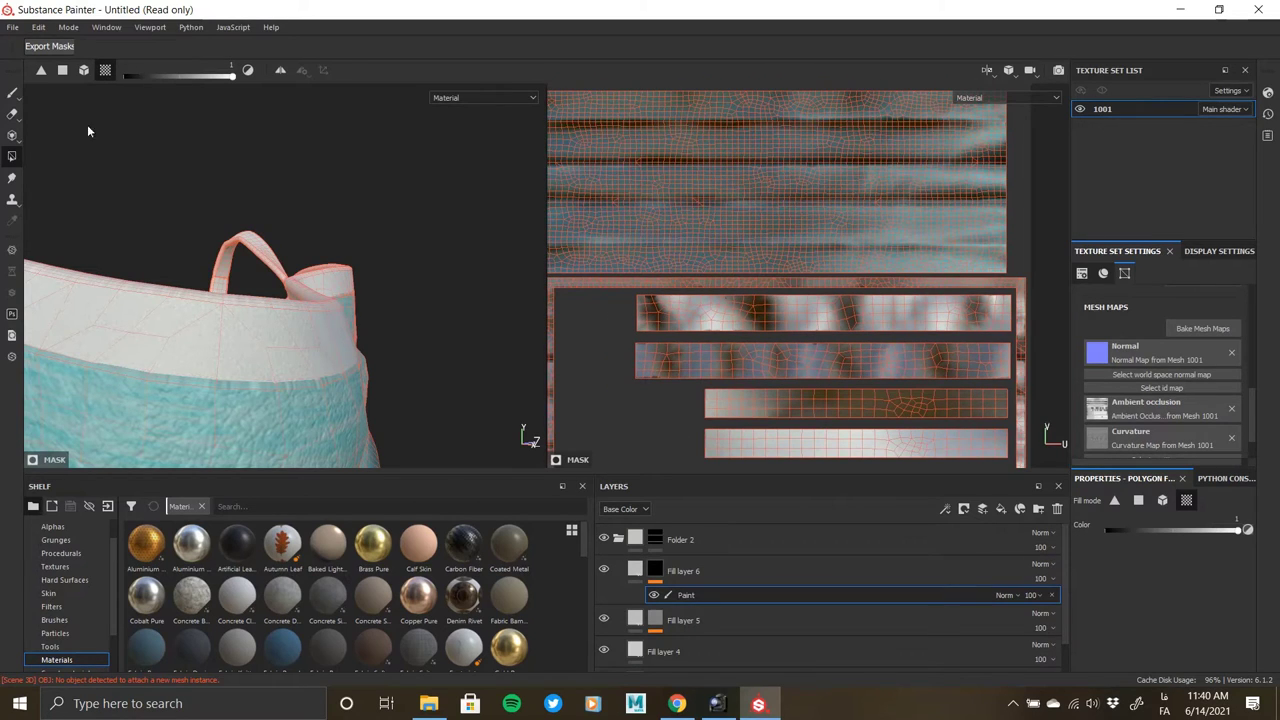
pyautogui.press('1')
pyautogui.keyDown('ctrl'); pyautogui.moveTo(680, 286); pyautogui.dragTo(674, 283, button='right'); pyautogui.keyUp('ctrl')
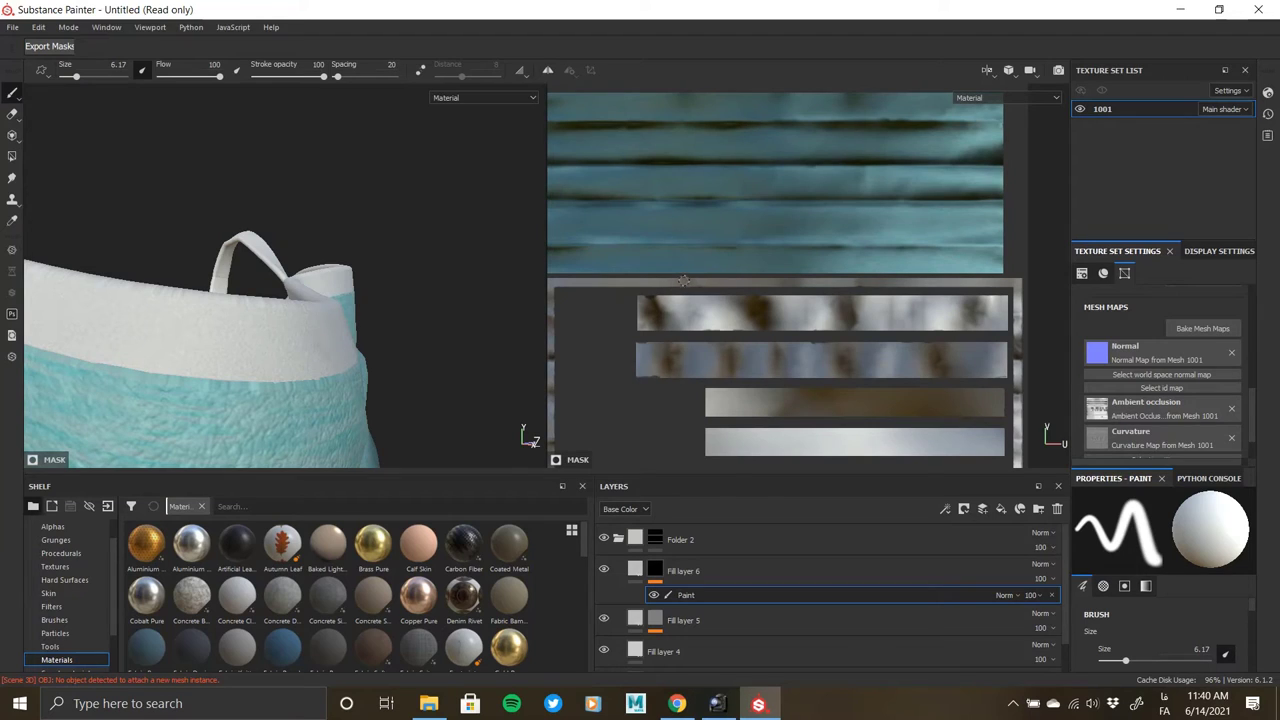
pyautogui.press('shift')
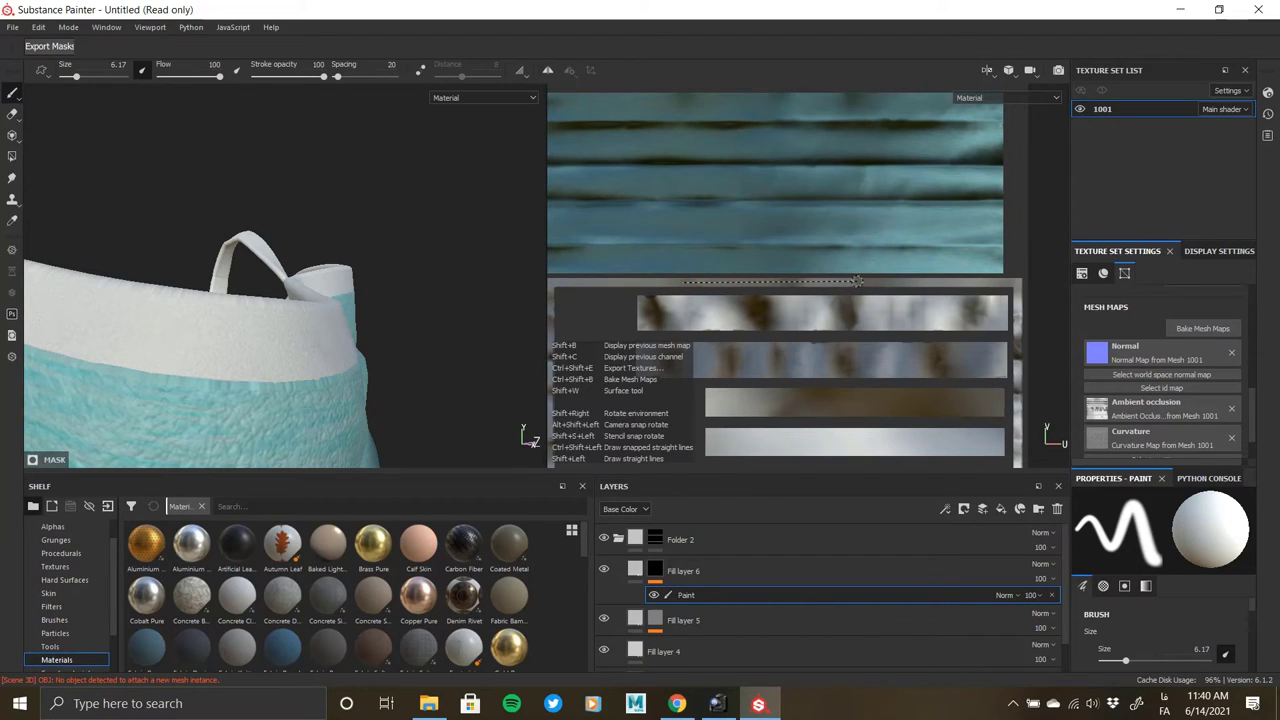
pyautogui.keyDown('shift'); pyautogui.click(857, 282); pyautogui.keyUp('shift')
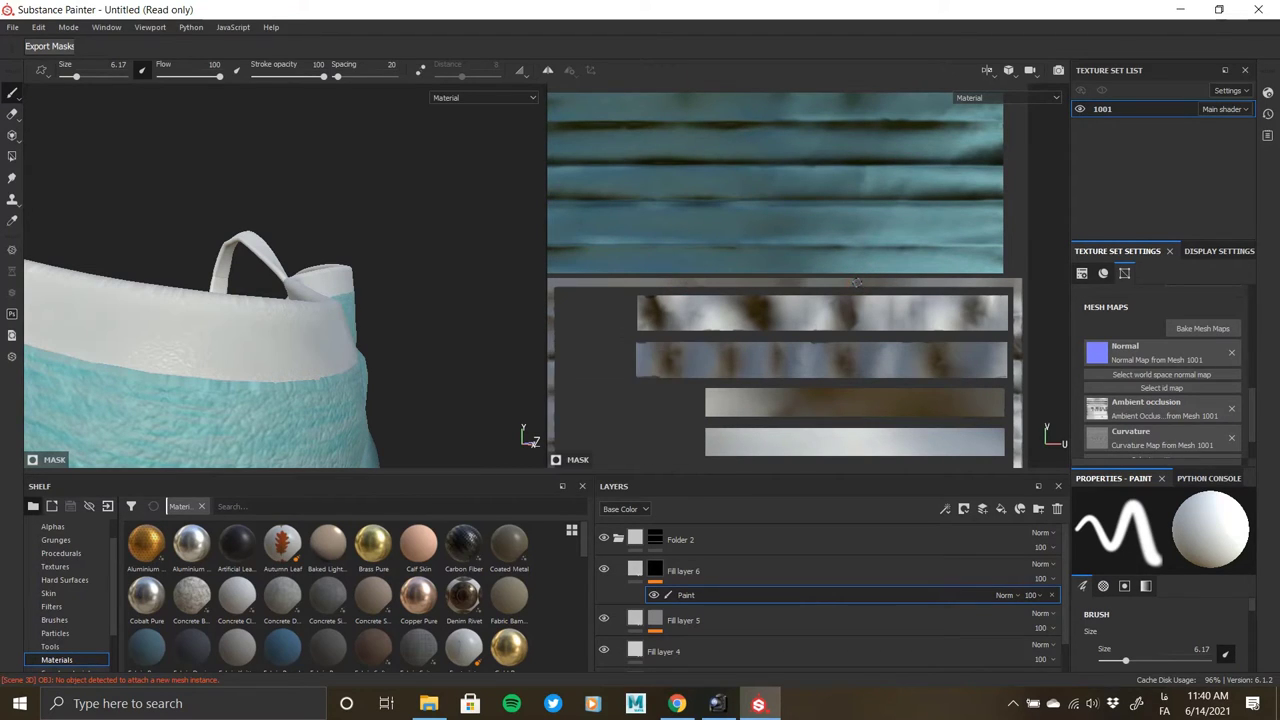
# Show Fill layer 6's mask and extend the white stroke in a straight line along the border strip in the UV view.
pyautogui.click(655, 570)
pyautogui.keyDown('alt'); pyautogui.moveTo(351, 360); pyautogui.dragTo(243, 354, button='right'); pyautogui.keyUp('alt')
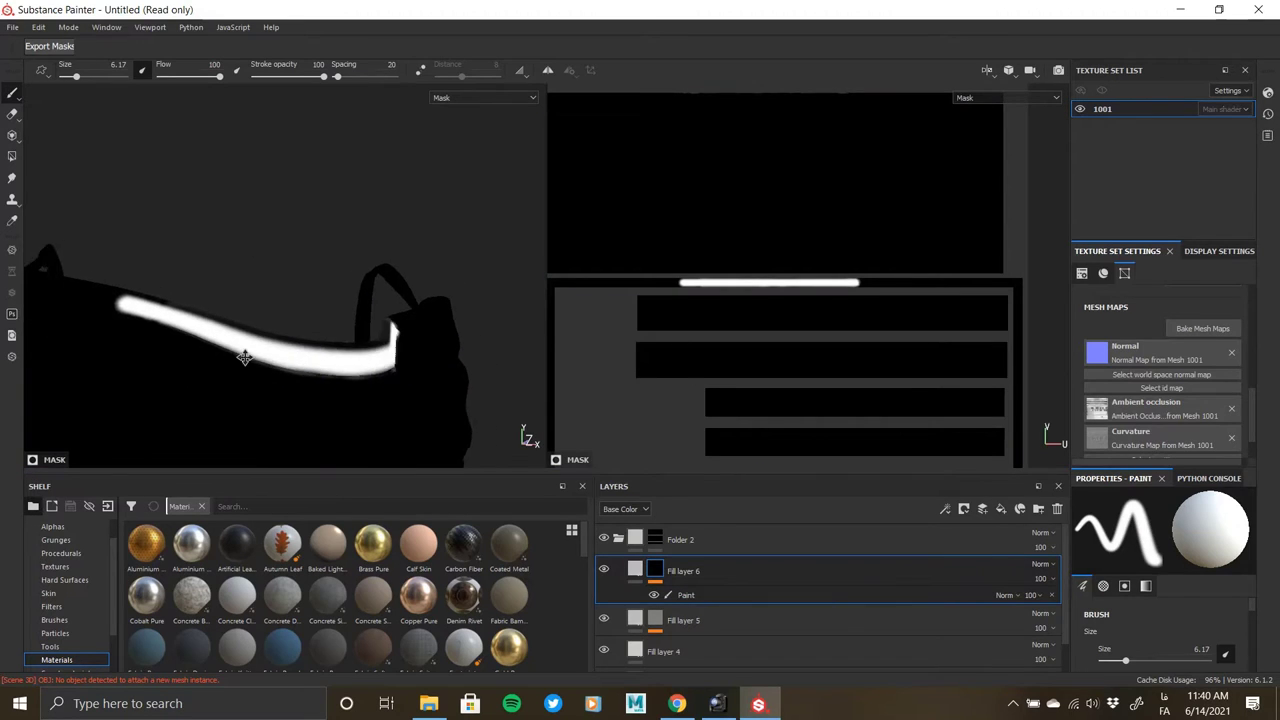
pyautogui.keyDown('alt'); pyautogui.moveTo(243, 354); pyautogui.dragTo(289, 357); pyautogui.keyUp('alt')
pyautogui.keyDown('alt'); pyautogui.moveTo(289, 357); pyautogui.dragTo(345, 358, button='middle'); pyautogui.keyUp('alt')
pyautogui.keyDown('alt'); pyautogui.moveTo(345, 358); pyautogui.dragTo(262, 355, button='right'); pyautogui.keyUp('alt')
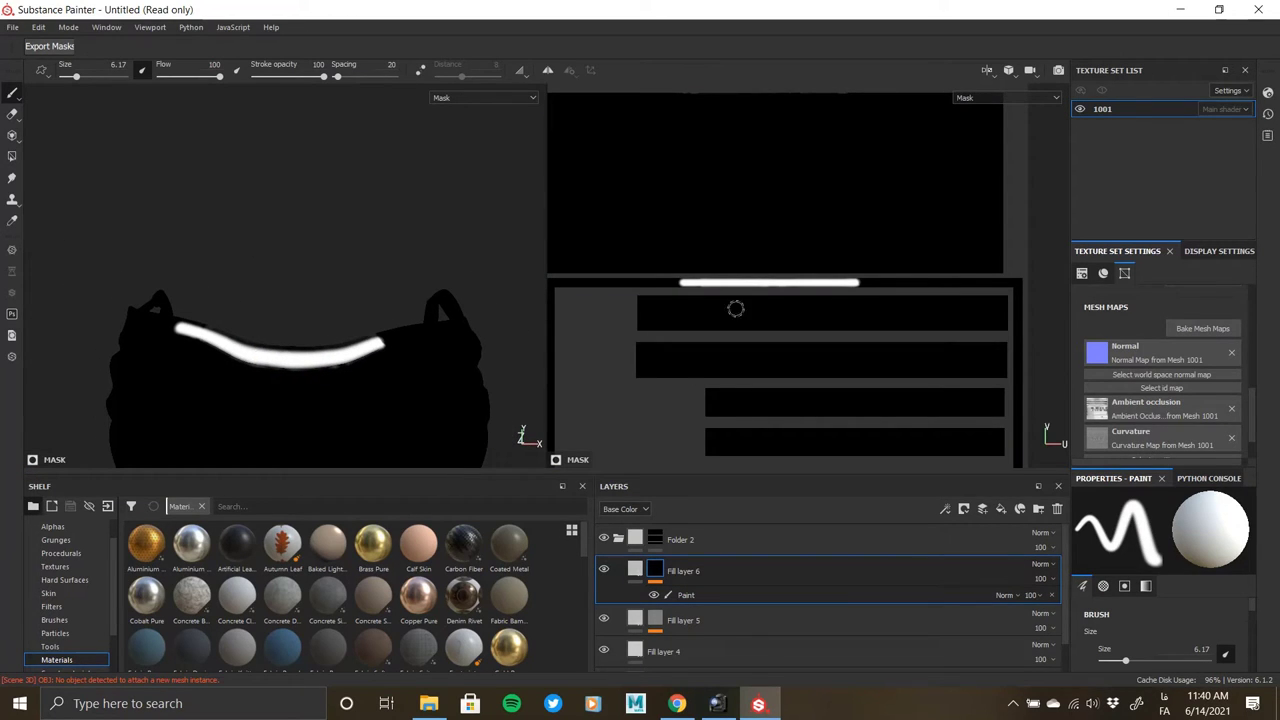
pyautogui.scroll(5, 855, 290)
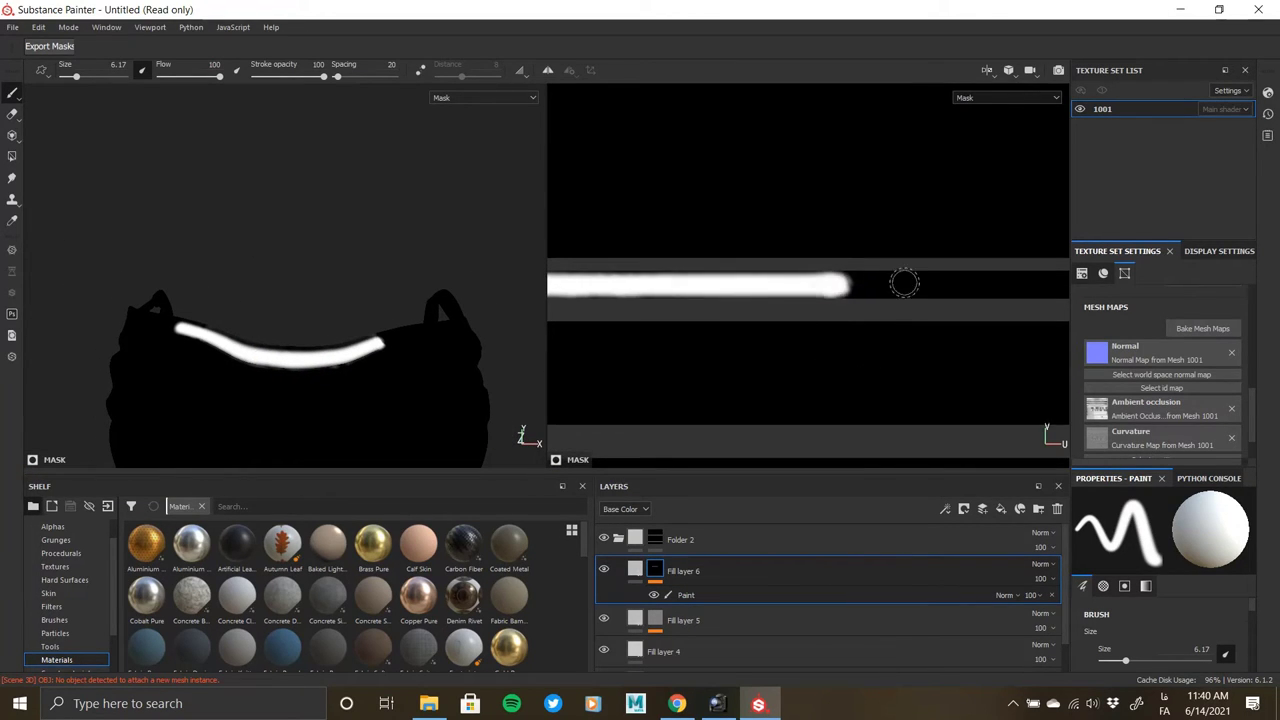
pyautogui.keyDown('shift'); pyautogui.click(946, 284); pyautogui.keyUp('shift')
# Set Fill layer 6's height to 0.5728 so the painted strip is raised along the mask's upper border.
pyautogui.click(637, 571)
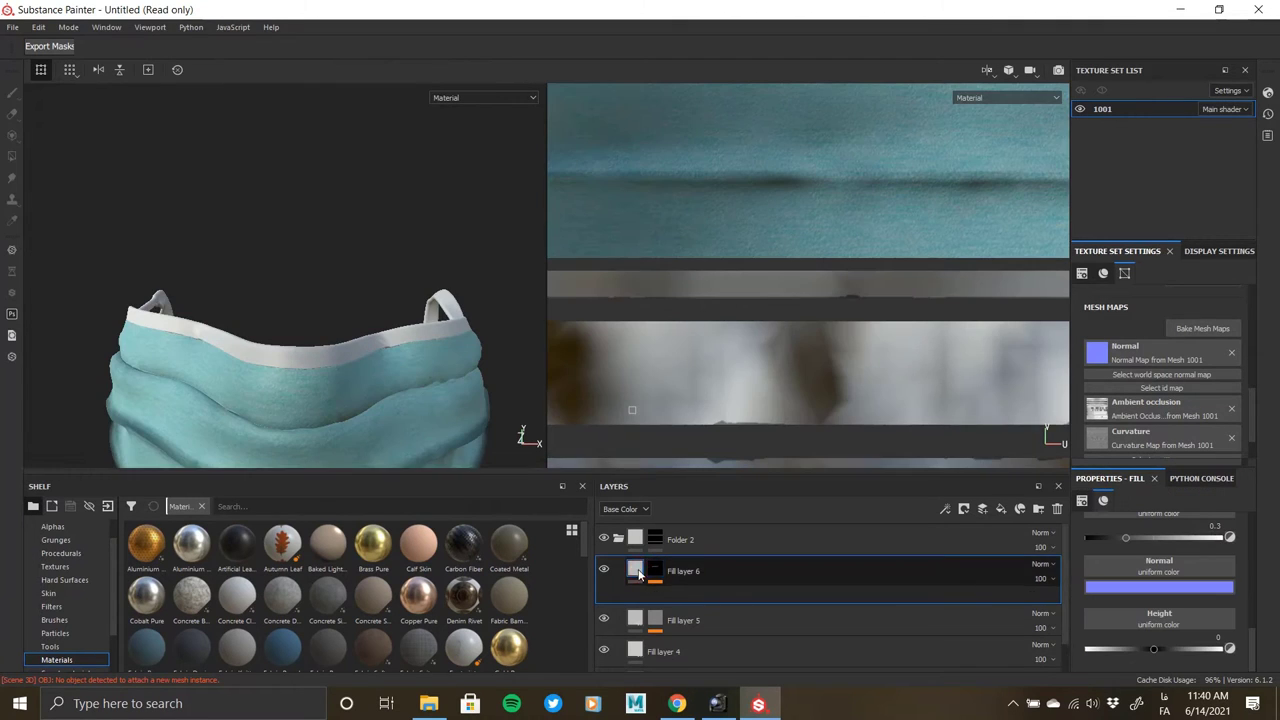
pyautogui.moveTo(1157, 650); pyautogui.dragTo(1193, 648)
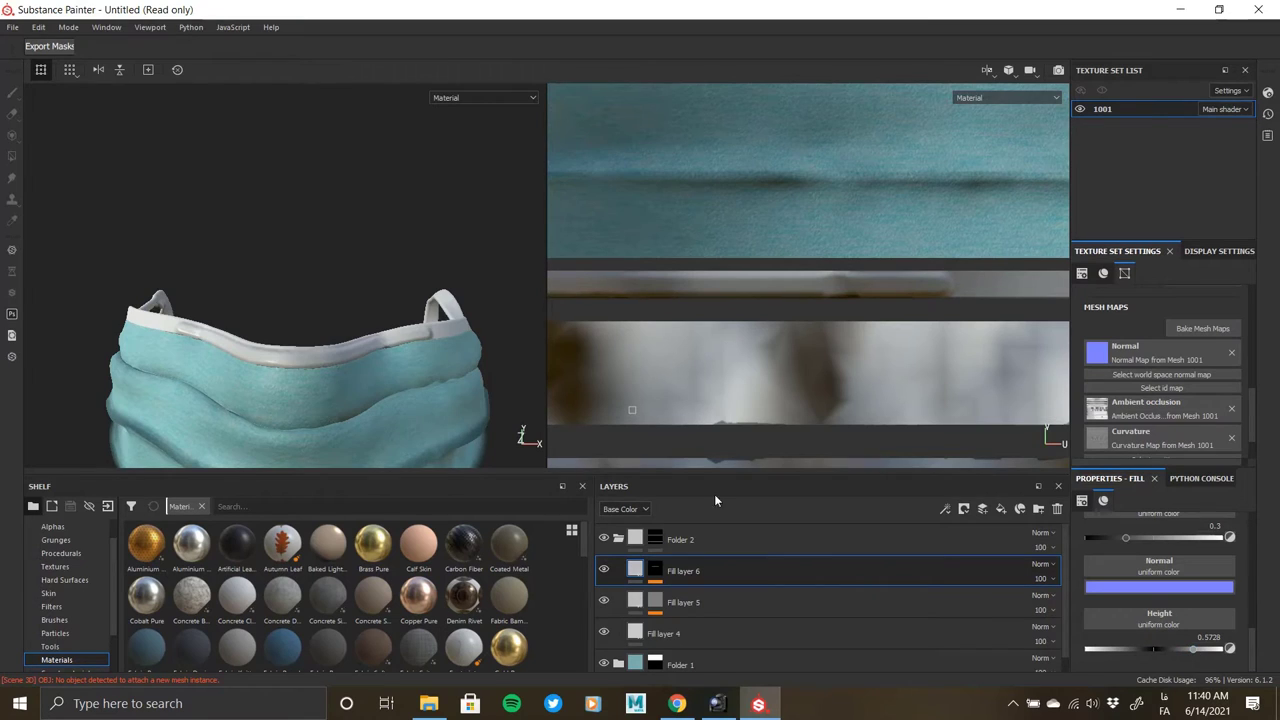
pyautogui.keyDown('alt'); pyautogui.moveTo(275, 356); pyautogui.dragTo(209, 383); pyautogui.keyUp('alt')
# Set Fill layer 6's metallic value to 0.6359 for the nose wire strip.
pyautogui.scroll(1, 1164, 608)
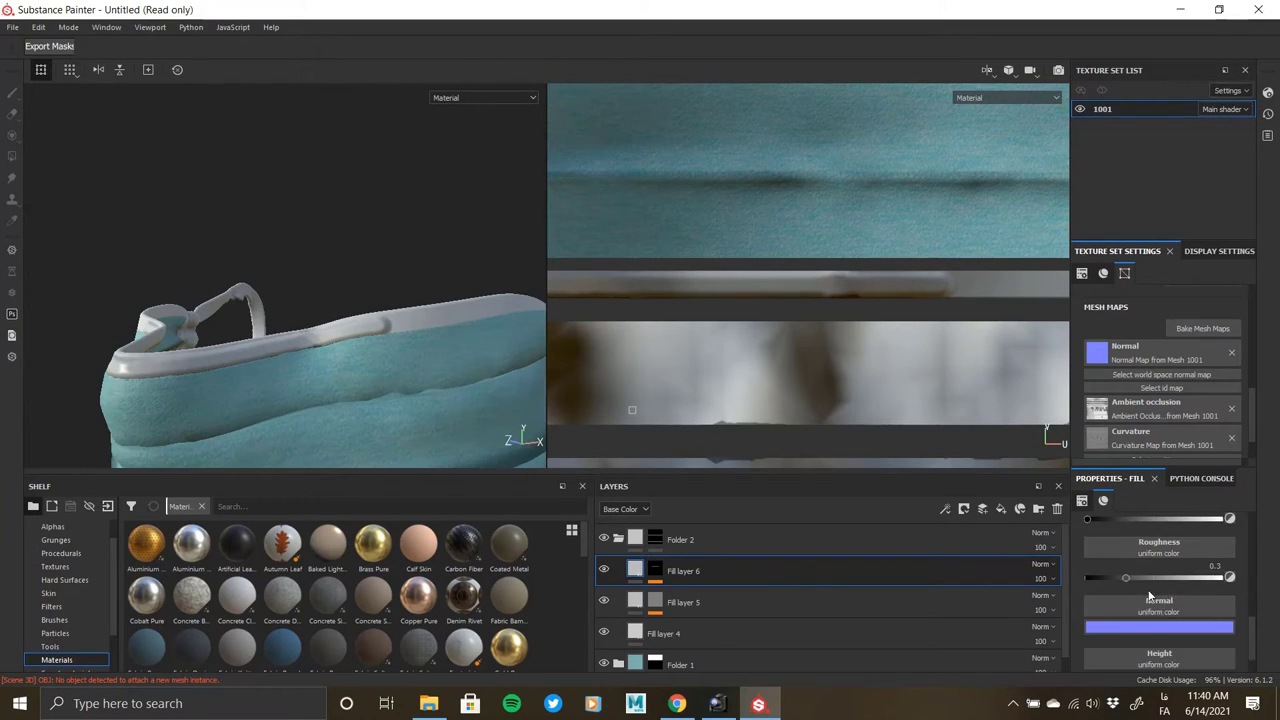
pyautogui.scroll(2, 1149, 591)
pyautogui.click(1195, 601)
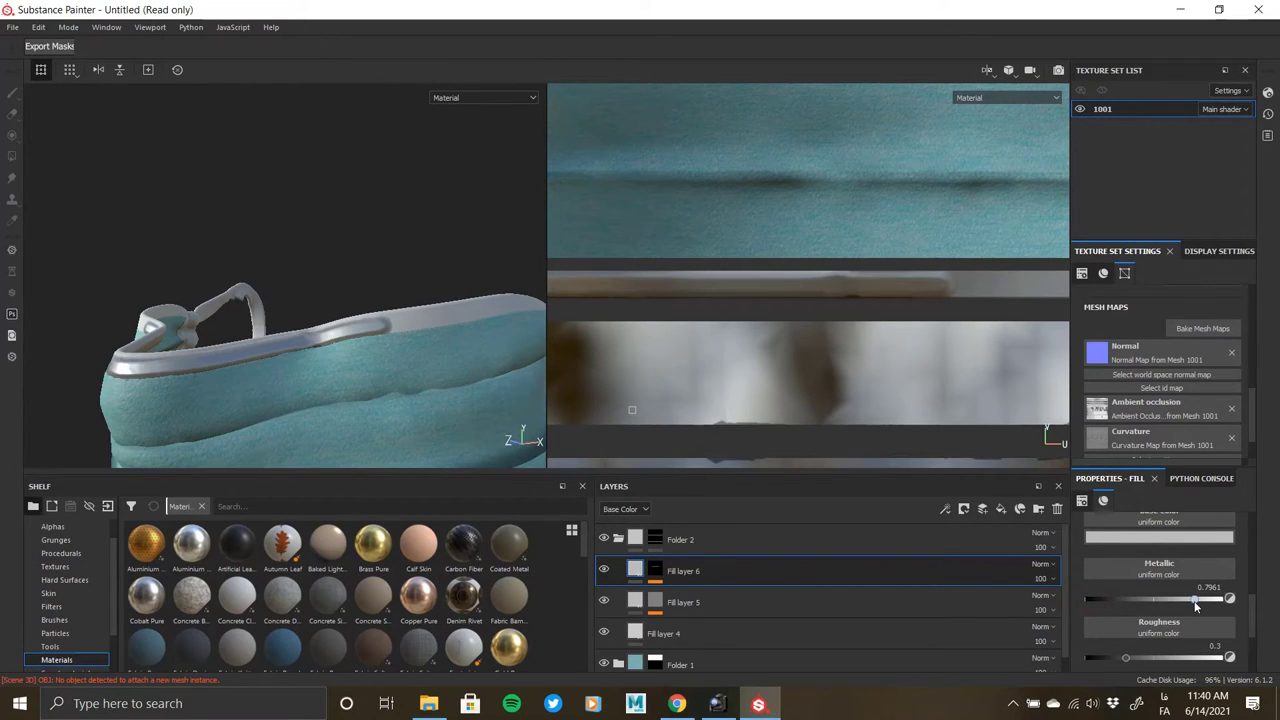
pyautogui.moveTo(1195, 602); pyautogui.dragTo(1173, 602)
pyautogui.keyDown('alt'); pyautogui.moveTo(228, 358); pyautogui.dragTo(130, 306); pyautogui.keyUp('alt')
# Lower Fill layer 6's height slightly and change its base color to a near-white grey.
pyautogui.scroll(-1, 1147, 617)
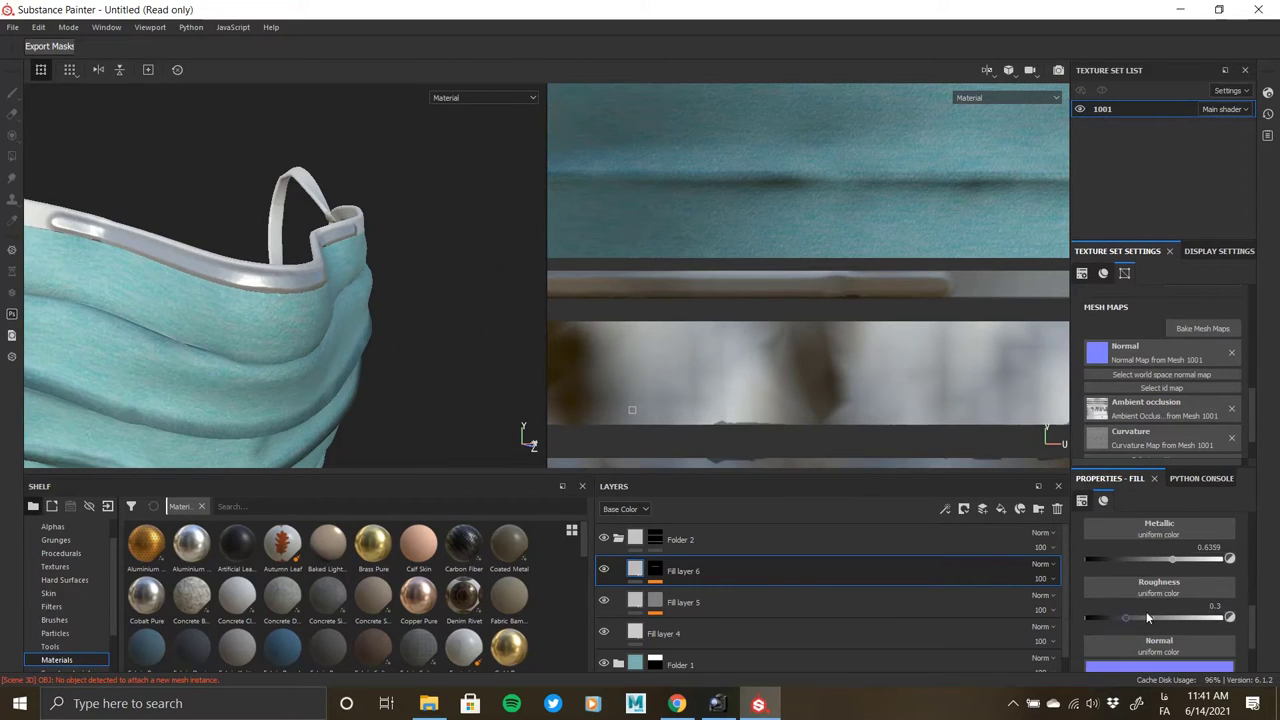
pyautogui.scroll(-2, 1160, 630)
pyautogui.moveTo(1182, 648); pyautogui.dragTo(1176, 648)
pyautogui.scroll(2, 1151, 596)
pyautogui.scroll(2, 1150, 598)
pyautogui.click(1159, 577)
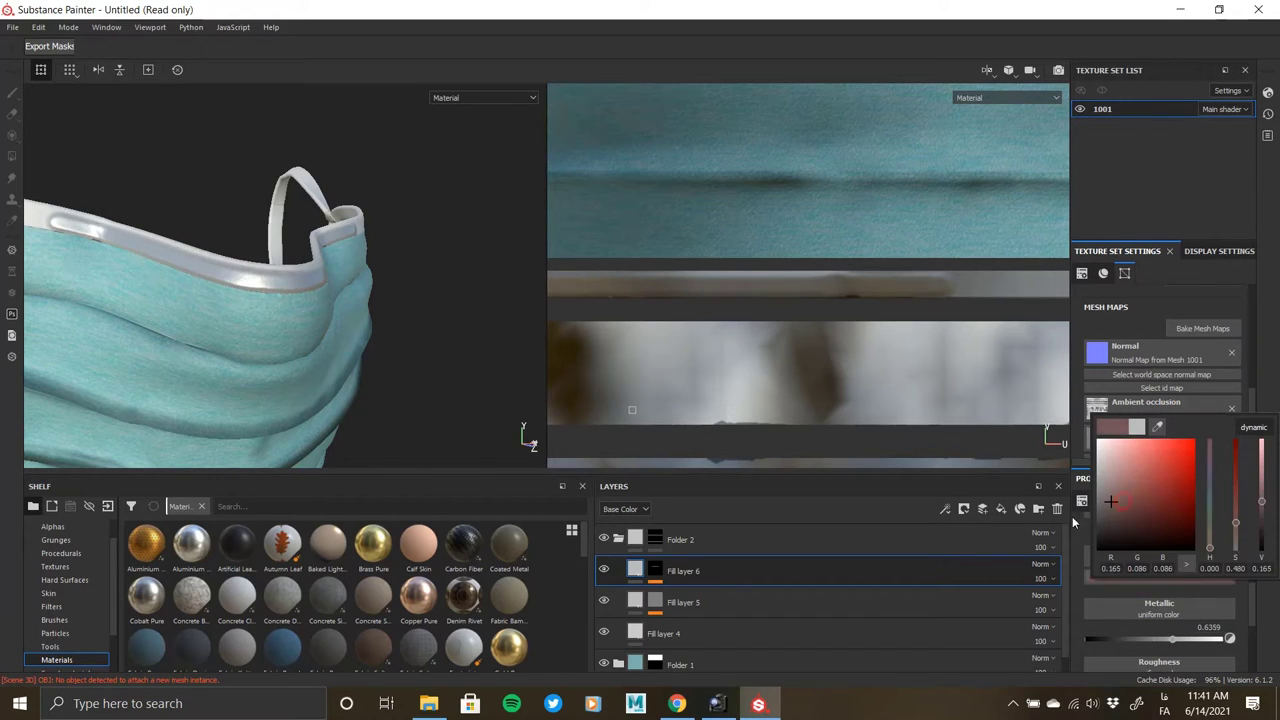
pyautogui.moveTo(994, 428); pyautogui.dragTo(982, 450)
pyautogui.keyDown('alt'); pyautogui.moveTo(298, 376); pyautogui.dragTo(264, 351); pyautogui.keyUp('alt')
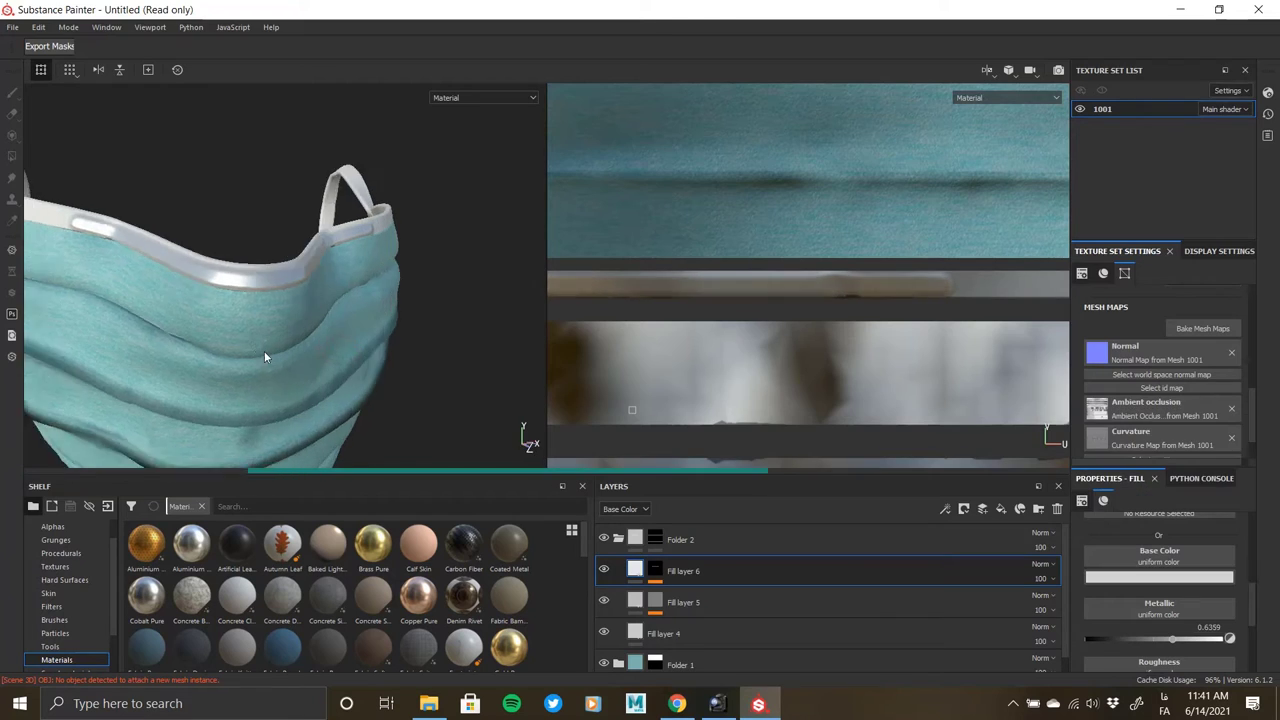
# Set Fill layer 6's roughness to 0.2961 and check the strip on the whole mask.
pyautogui.hotkey('alt', 'Tab')
pyautogui.hotkey('alt', 'Tab')
pyautogui.keyDown('alt'); pyautogui.moveTo(200, 312); pyautogui.dragTo(398, 310); pyautogui.keyUp('alt')
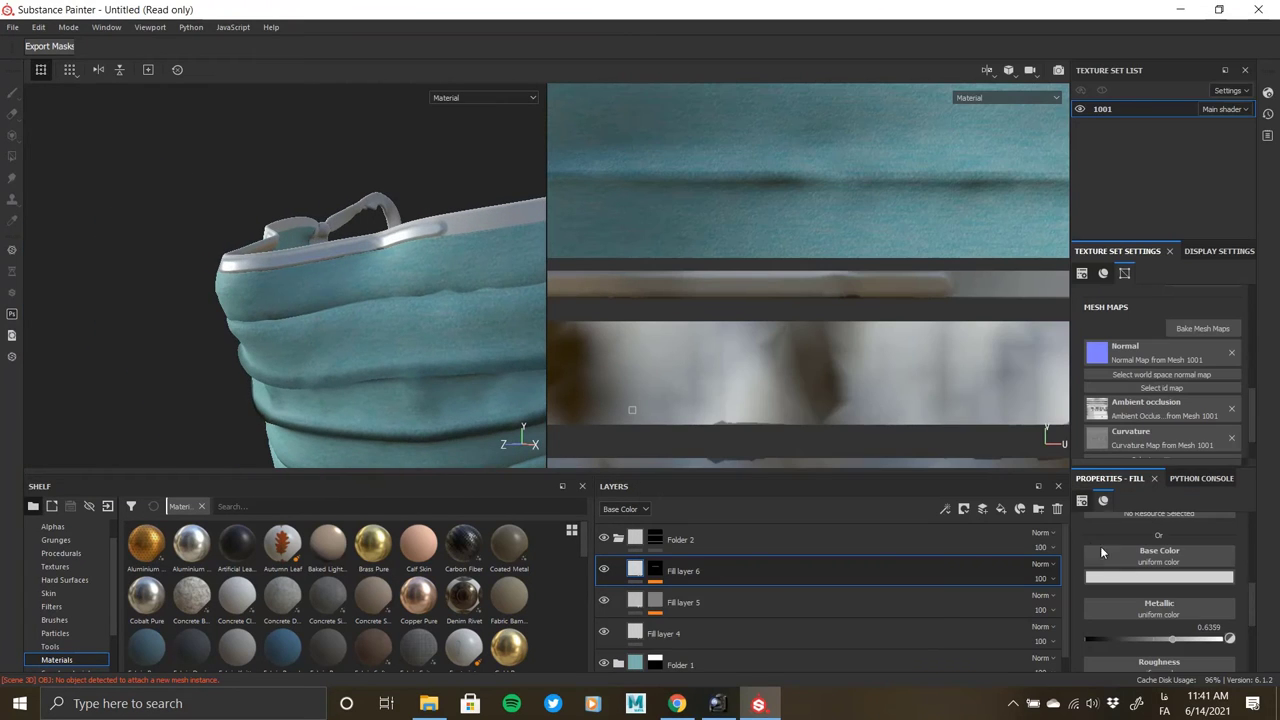
pyautogui.scroll(1, 1156, 605)
pyautogui.scroll(-3, 1156, 605)
pyautogui.moveTo(1132, 622)
pyautogui.mouseDown()
pyautogui.moveTo(1154, 616)
pyautogui.moveTo(1095, 620)
pyautogui.moveTo(1120, 617)
pyautogui.mouseUp()
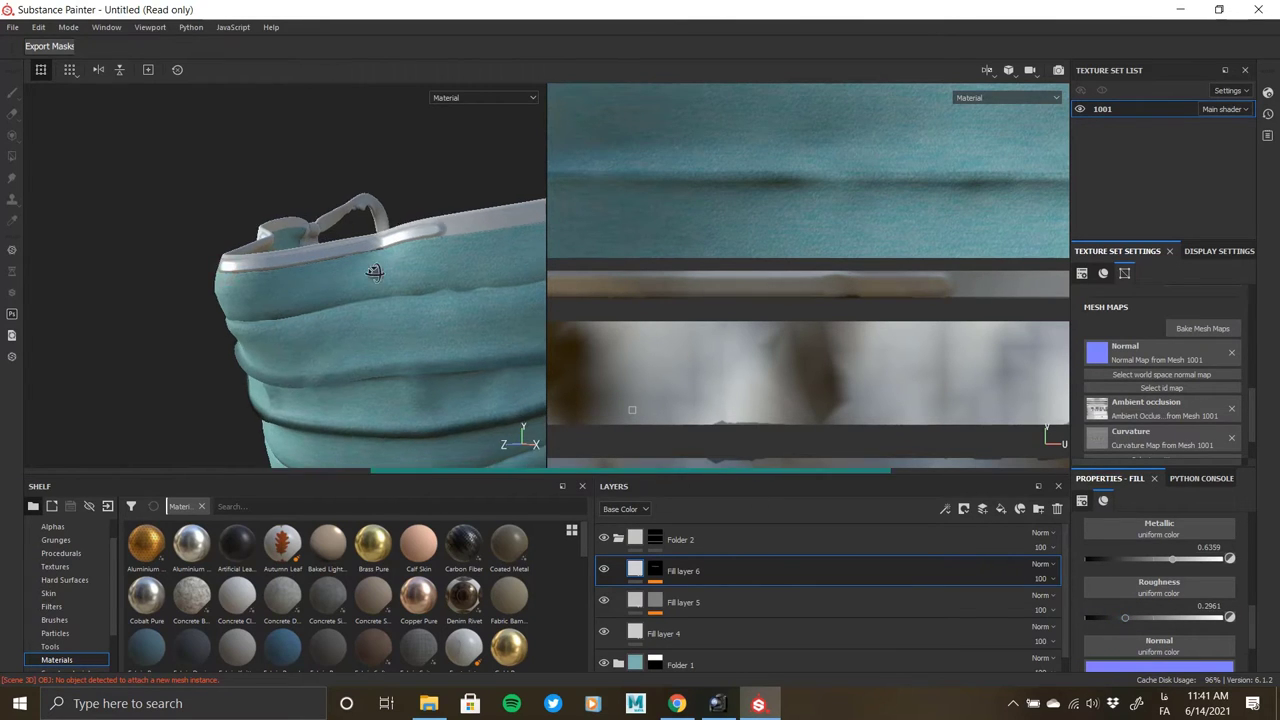
pyautogui.keyDown('alt'); pyautogui.moveTo(374, 271); pyautogui.dragTo(198, 319, button='right'); pyautogui.keyUp('alt')
pyautogui.moveTo(198, 319)
pyautogui.keyDown('alt'); pyautogui.mouseDown()
pyautogui.moveTo(411, 289)
pyautogui.moveTo(150, 298)
pyautogui.mouseUp(); pyautogui.keyUp('alt')
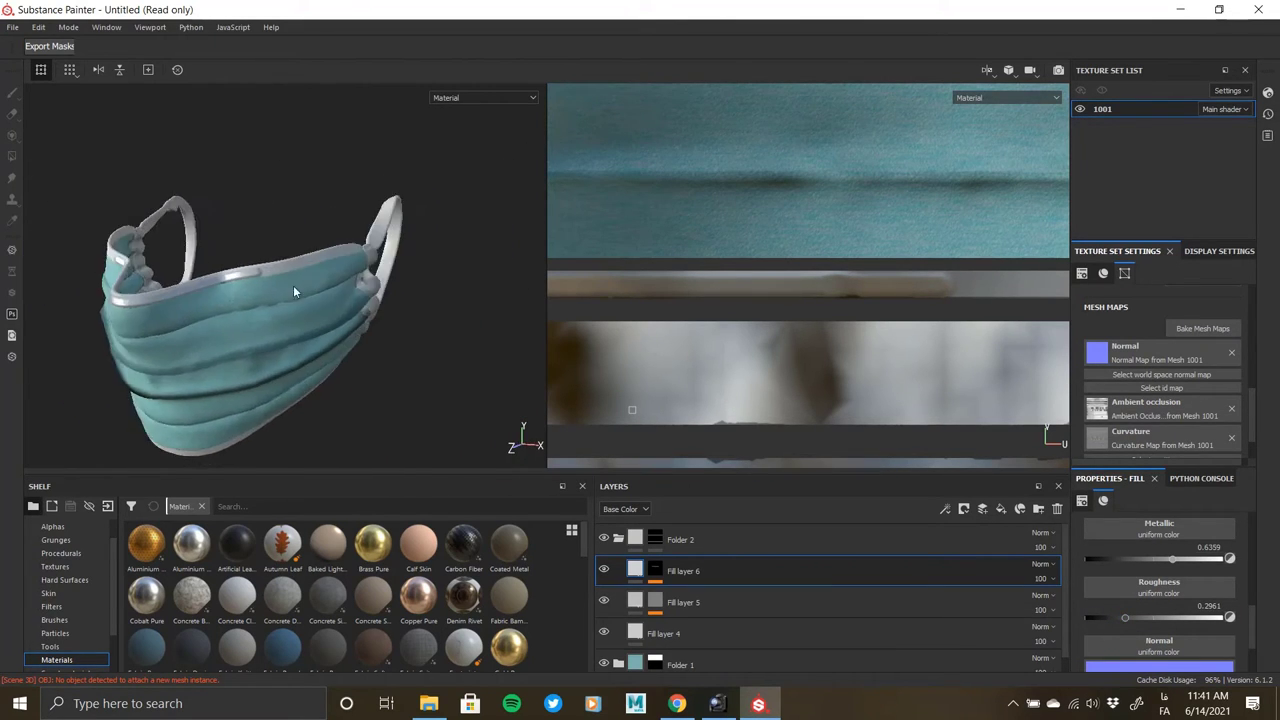
# Collapse Folder 2, add a new folder above it and place a new fill layer inside.
pyautogui.moveTo(293, 285)
pyautogui.keyDown('alt'); pyautogui.mouseDown()
pyautogui.moveTo(180, 286)
pyautogui.moveTo(240, 288)
pyautogui.mouseUp(); pyautogui.keyUp('alt')
pyautogui.moveTo(328, 289)
pyautogui.keyDown('alt'); pyautogui.mouseDown(button='right')
pyautogui.moveTo(354, 487)
pyautogui.moveTo(303, 403)
pyautogui.mouseUp(button='right'); pyautogui.keyUp('alt')
pyautogui.moveTo(365, 307)
pyautogui.keyDown('alt'); pyautogui.mouseDown()
pyautogui.moveTo(183, 232)
pyautogui.moveTo(322, 325)
pyautogui.moveTo(352, 318)
pyautogui.mouseUp(); pyautogui.keyUp('alt')
pyautogui.click(618, 539)
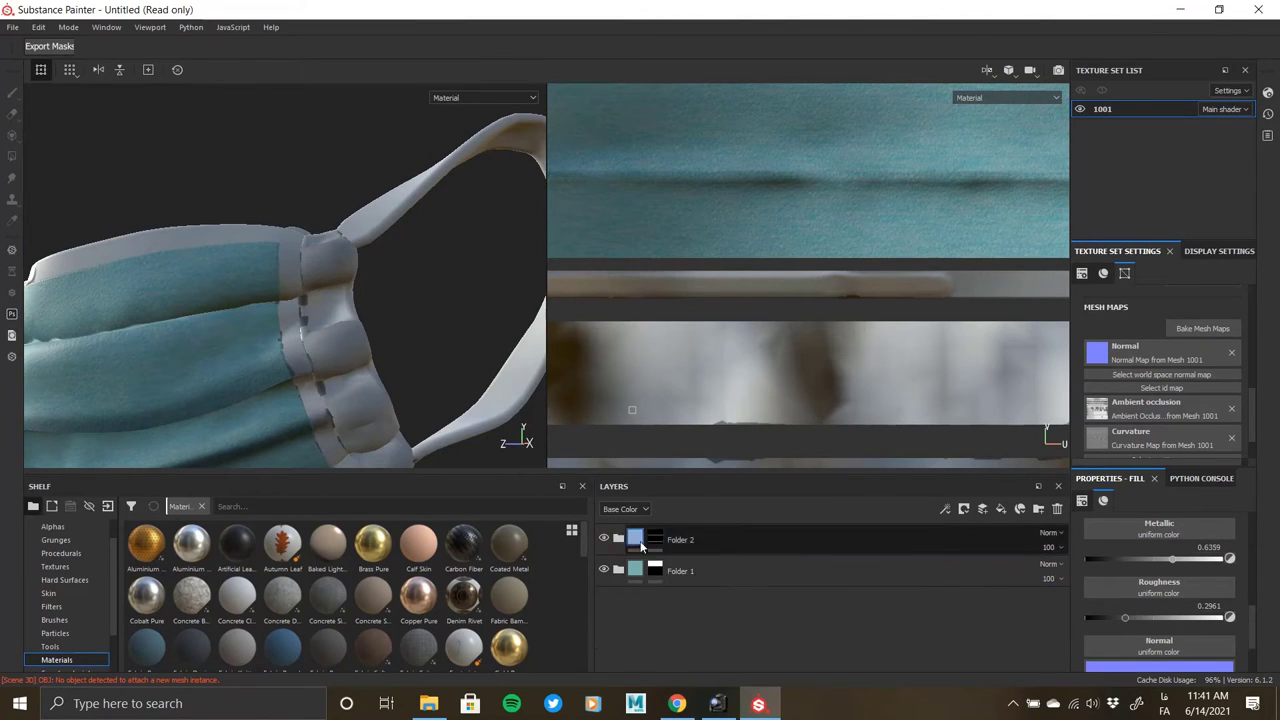
pyautogui.click(1002, 510)
pyautogui.hotkey('ctrl', 'z')
pyautogui.click(717, 540)
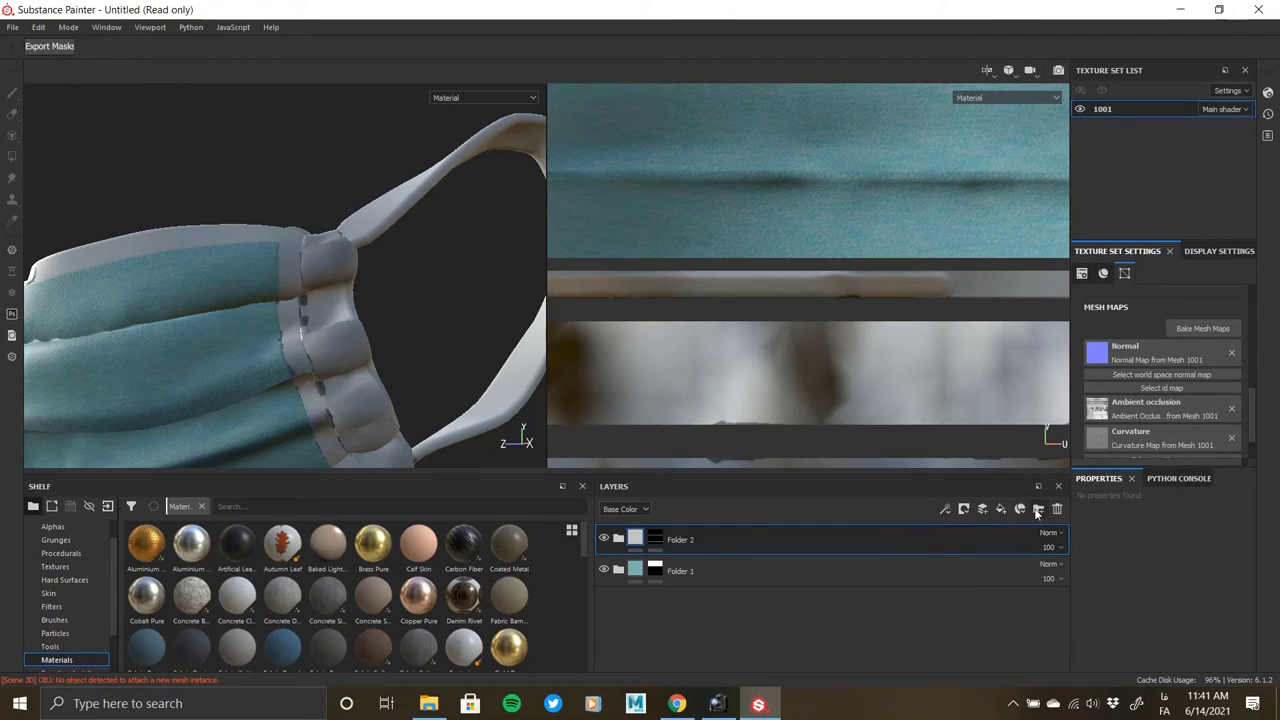
pyautogui.click(1038, 510)
pyautogui.click(1001, 510)
pyautogui.moveTo(665, 541); pyautogui.dragTo(660, 572)
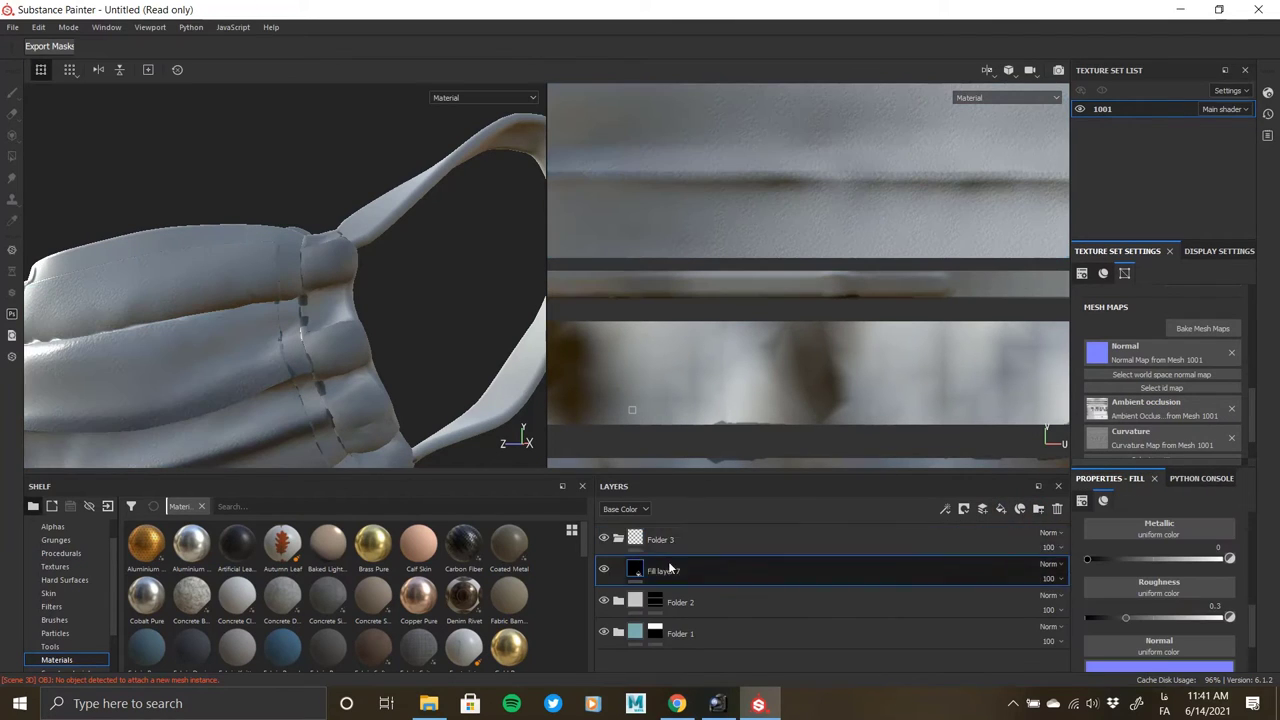
# Set Fill layer 7's base color to a neutral grey with RGB 0.170.
pyautogui.scroll(5, 1124, 586)
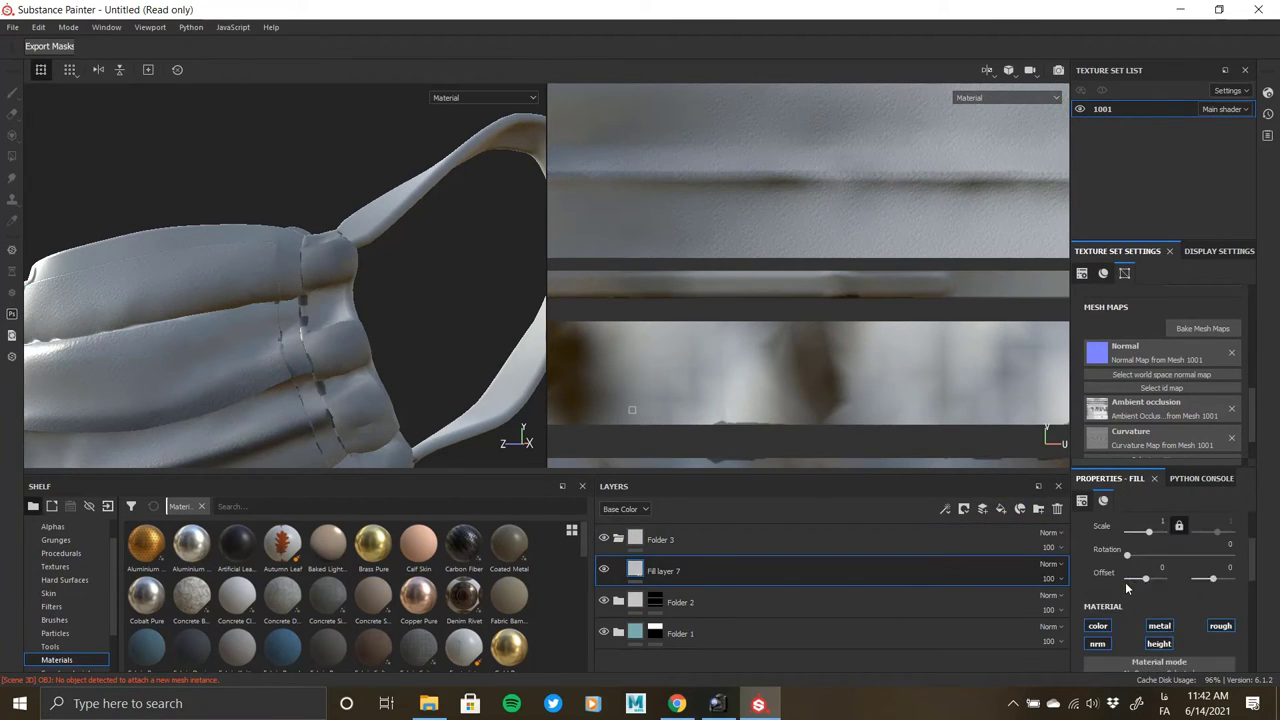
pyautogui.scroll(-6, 1126, 584)
pyautogui.scroll(2, 1128, 600)
pyautogui.click(1127, 578)
pyautogui.moveTo(1121, 495); pyautogui.dragTo(1096, 498)
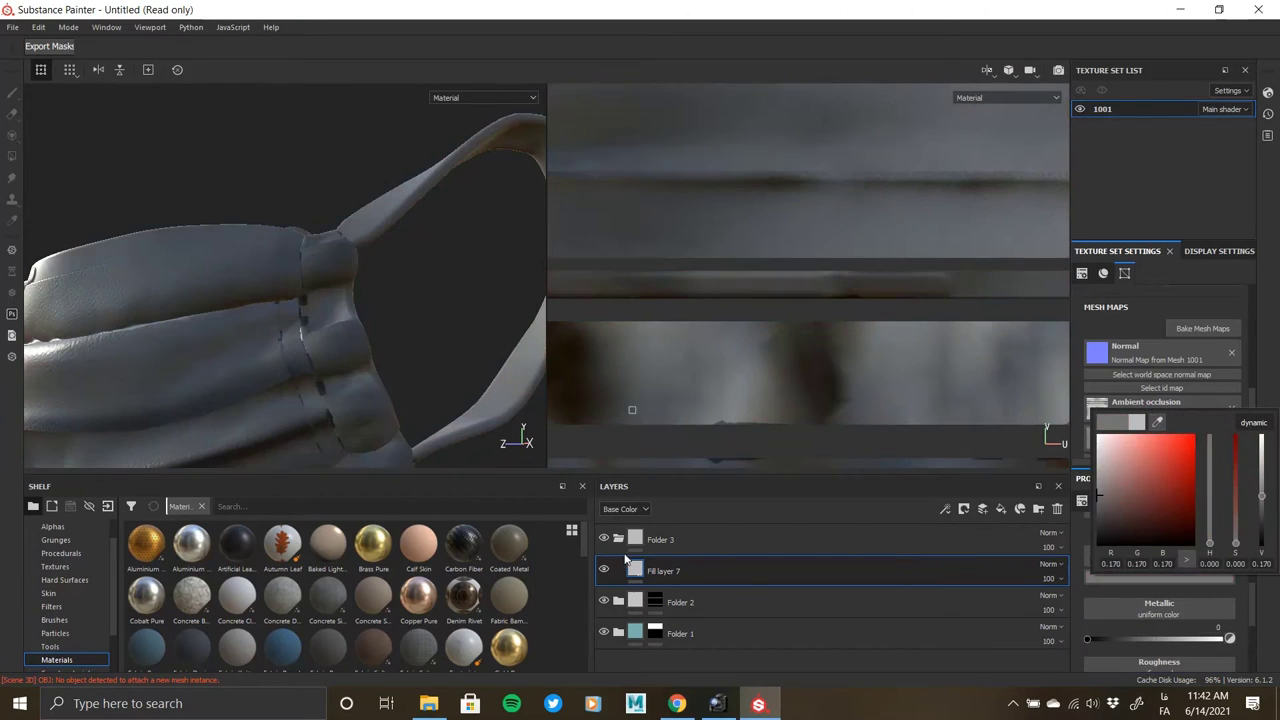
# Add a black mask to Folder 3 and reveal the gathered side band and ear loop on one side with Polygon Fill.
pyautogui.rightClick(633, 539)
pyautogui.click(676, 312)
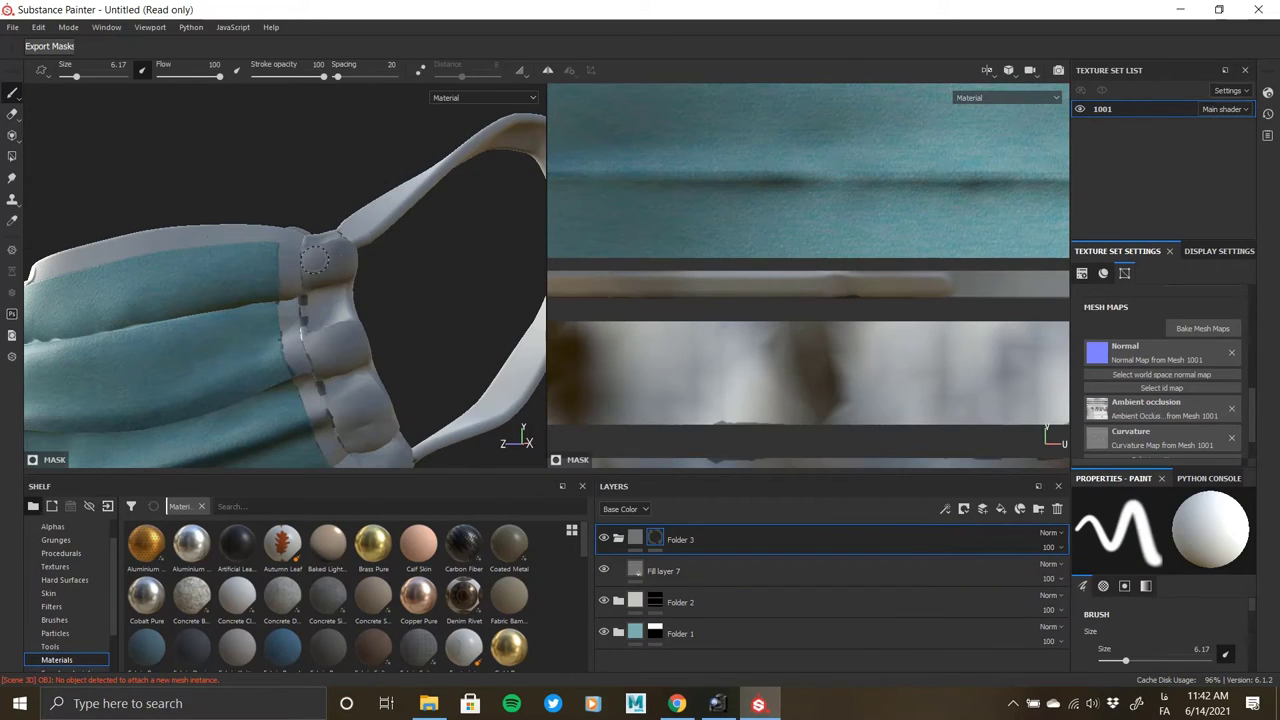
pyautogui.click(11, 157)
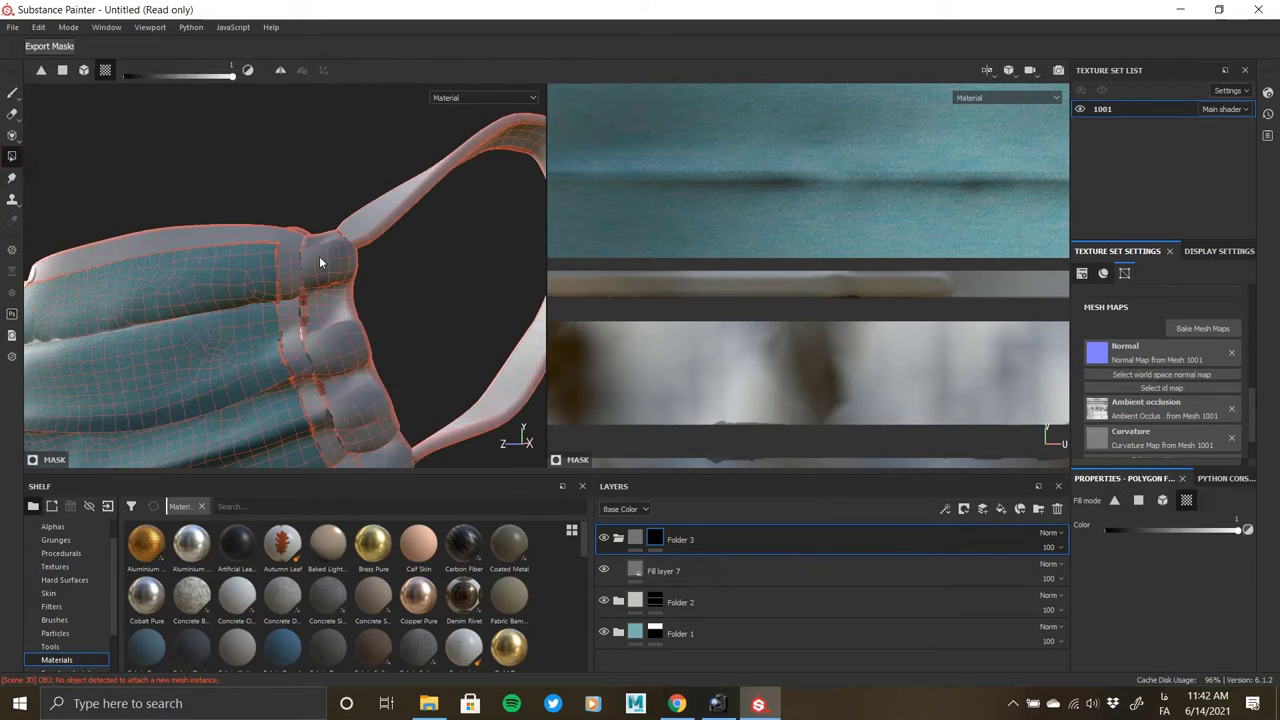
pyautogui.click(320, 257)
pyautogui.click(378, 229)
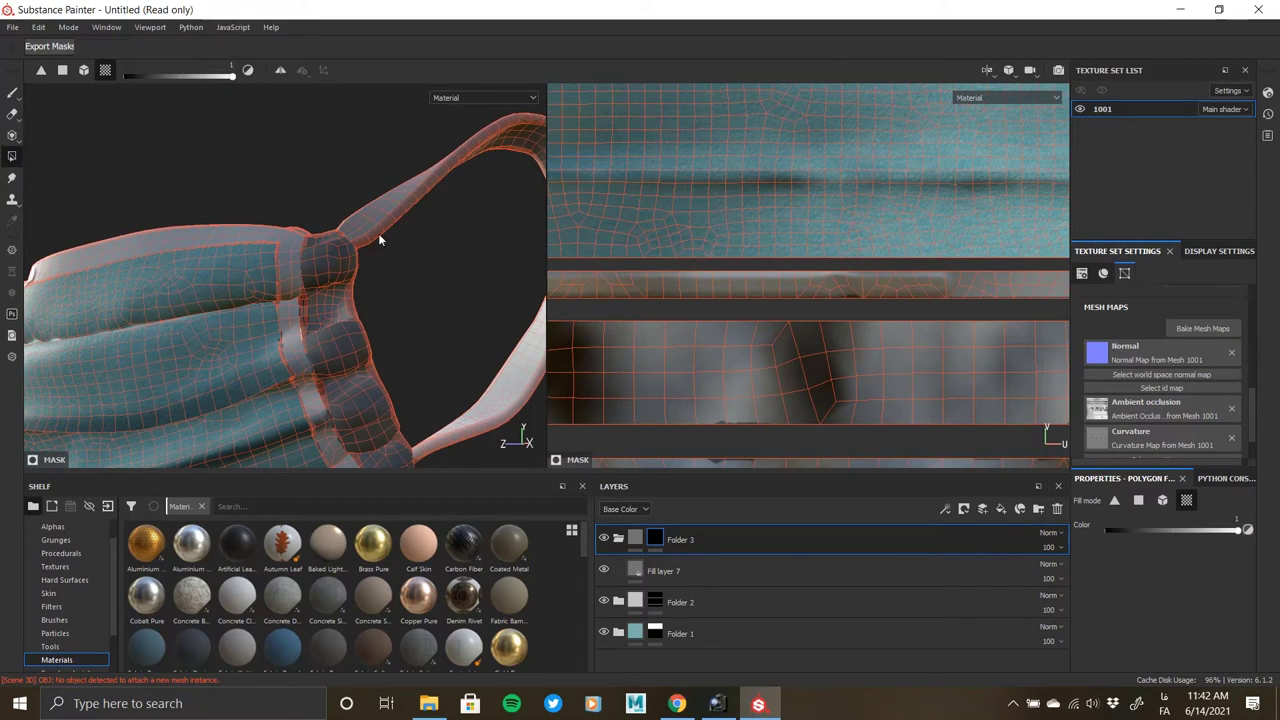
pyautogui.click(527, 402)
# Reveal the gathered side band on the opposite side of the face mask with Polygon Fill.
pyautogui.keyDown('alt'); pyautogui.moveTo(417, 329); pyautogui.dragTo(188, 313, button='right'); pyautogui.keyUp('alt')
pyautogui.keyDown('alt'); pyautogui.moveTo(366, 357); pyautogui.dragTo(60, 309); pyautogui.keyUp('alt')
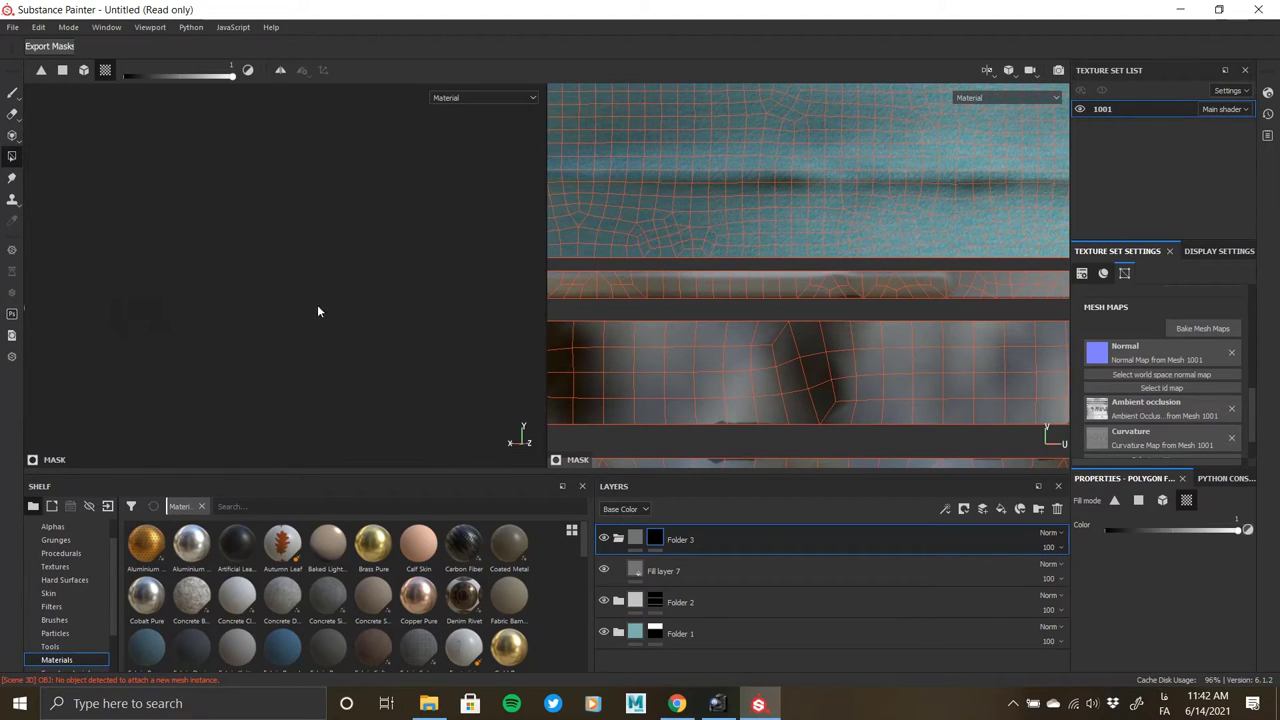
pyautogui.keyDown('alt'); pyautogui.moveTo(60, 302); pyautogui.dragTo(380, 300, button='middle'); pyautogui.keyUp('alt')
pyautogui.keyDown('alt'); pyautogui.moveTo(300, 300); pyautogui.dragTo(166, 286); pyautogui.keyUp('alt')
pyautogui.keyDown('alt'); pyautogui.moveTo(166, 286); pyautogui.dragTo(330, 290, button='right'); pyautogui.keyUp('alt')
pyautogui.keyDown('alt'); pyautogui.moveTo(330, 290); pyautogui.dragTo(601, 272, button='middle'); pyautogui.keyUp('alt')
pyautogui.click(401, 203)
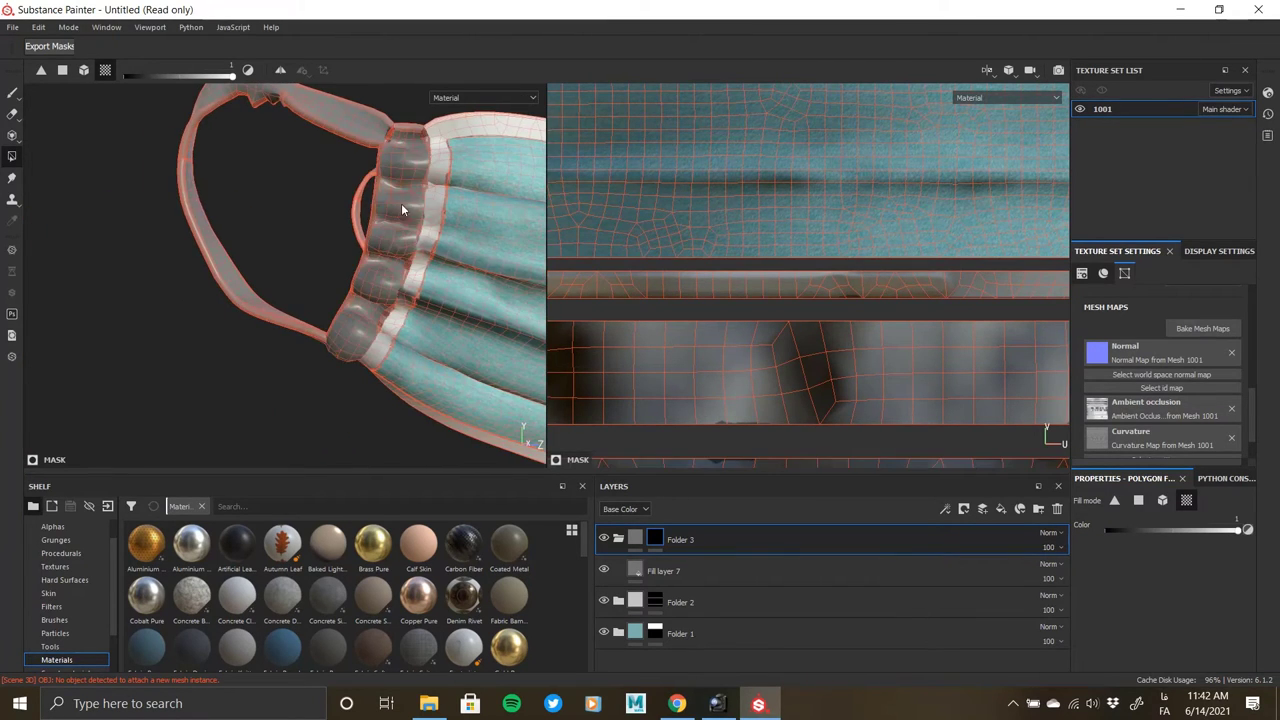
# Set Fill layer 7's base color to a light neutral grey with RGB 0.549.
pyautogui.keyDown('alt'); pyautogui.moveTo(401, 205); pyautogui.dragTo(425, 300); pyautogui.keyUp('alt')
pyautogui.click(661, 572)
pyautogui.scroll(2, 1159, 634)
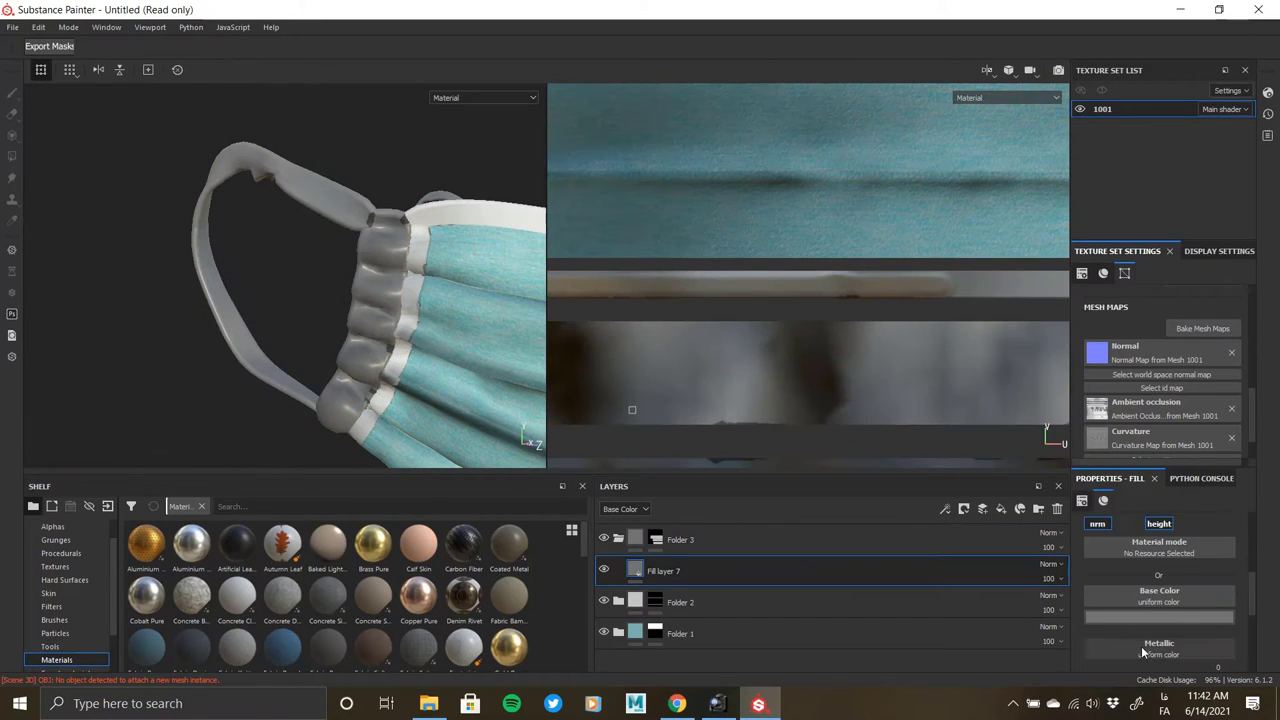
pyautogui.click(1137, 617)
pyautogui.moveTo(1098, 517); pyautogui.dragTo(1052, 499)
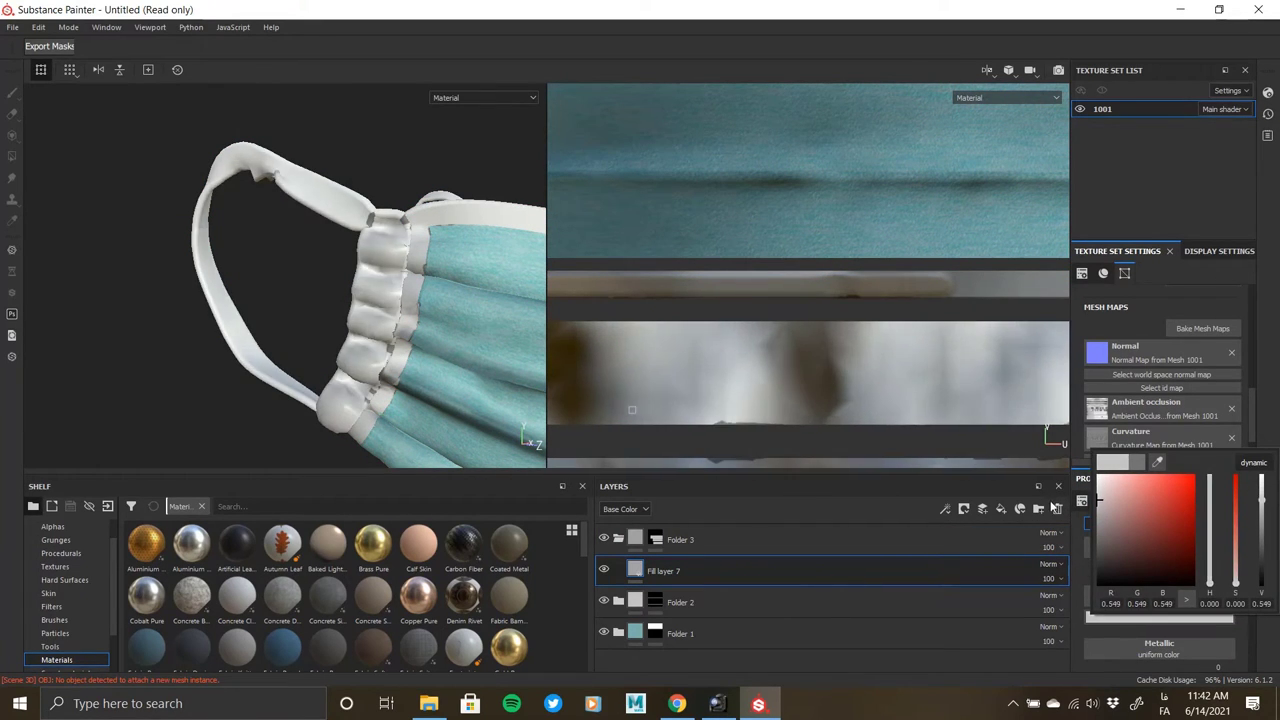
# Remove the ambient occlusion map from the texture set's mesh maps after inspecting the gathered side band.
pyautogui.keyDown('alt'); pyautogui.moveTo(433, 317); pyautogui.dragTo(364, 344); pyautogui.keyUp('alt')
pyautogui.keyDown('alt'); pyautogui.moveTo(364, 344); pyautogui.dragTo(218, 268, button='right'); pyautogui.keyUp('alt')
pyautogui.scroll(-1, 1157, 450)
pyautogui.click(1231, 375)
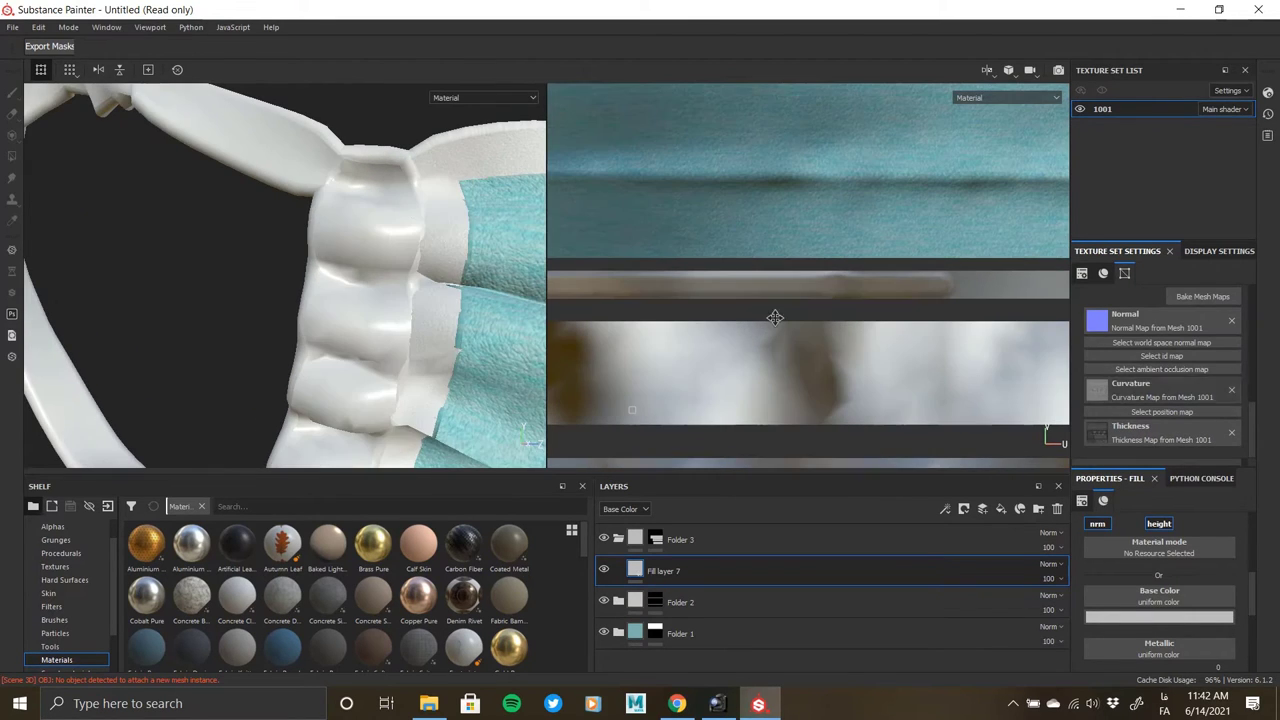
# Raise Fill layer 7's roughness to about 0.47 to reduce the gloss of the side bands and ear loops.
pyautogui.keyDown('alt'); pyautogui.moveTo(405, 288); pyautogui.dragTo(329, 261); pyautogui.keyUp('alt')
pyautogui.keyDown('alt'); pyautogui.moveTo(329, 261); pyautogui.dragTo(617, 311, button='right'); pyautogui.keyUp('alt')
pyautogui.keyDown('alt'); pyautogui.moveTo(310, 290); pyautogui.dragTo(391, 280); pyautogui.keyUp('alt')
pyautogui.keyDown('alt'); pyautogui.moveTo(391, 280); pyautogui.dragTo(391, 305, button='right'); pyautogui.keyUp('alt')
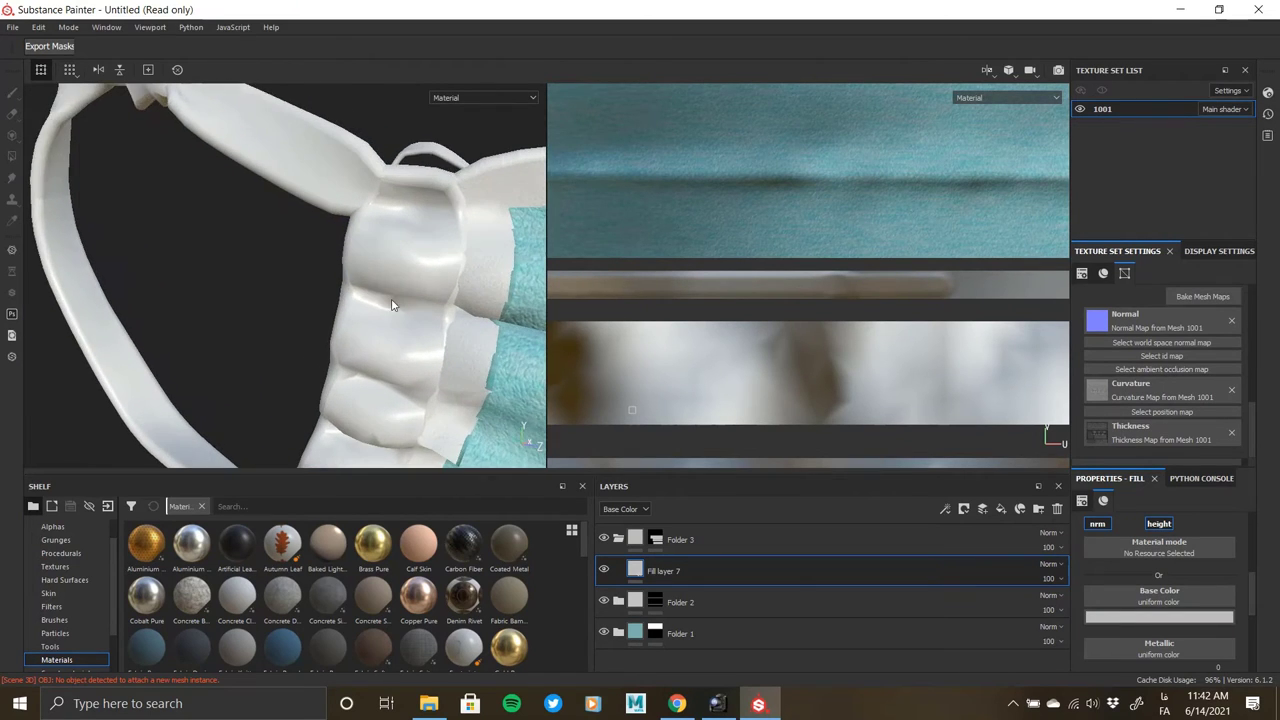
pyautogui.keyDown('alt'); pyautogui.moveTo(392, 305); pyautogui.dragTo(336, 280, button='middle'); pyautogui.keyUp('alt')
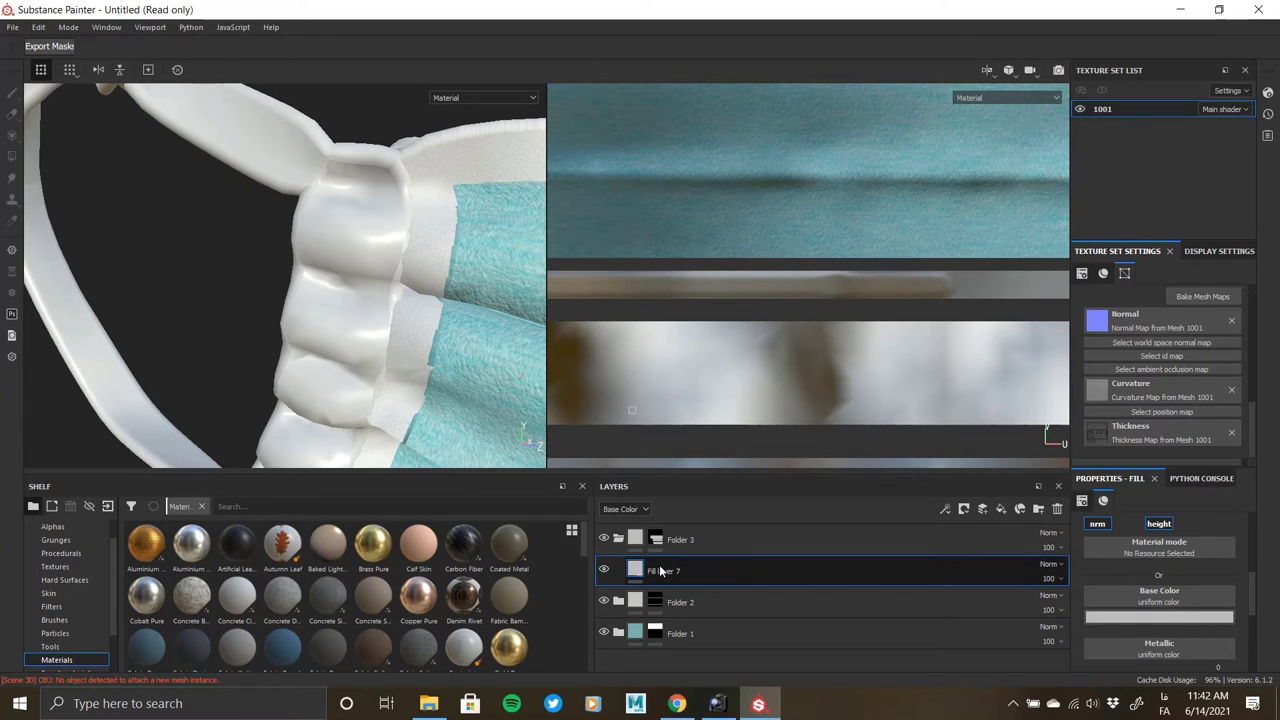
pyautogui.moveTo(347, 302)
pyautogui.keyDown('alt'); pyautogui.mouseDown()
pyautogui.moveTo(469, 303)
pyautogui.moveTo(358, 308)
pyautogui.mouseUp(); pyautogui.keyUp('alt')
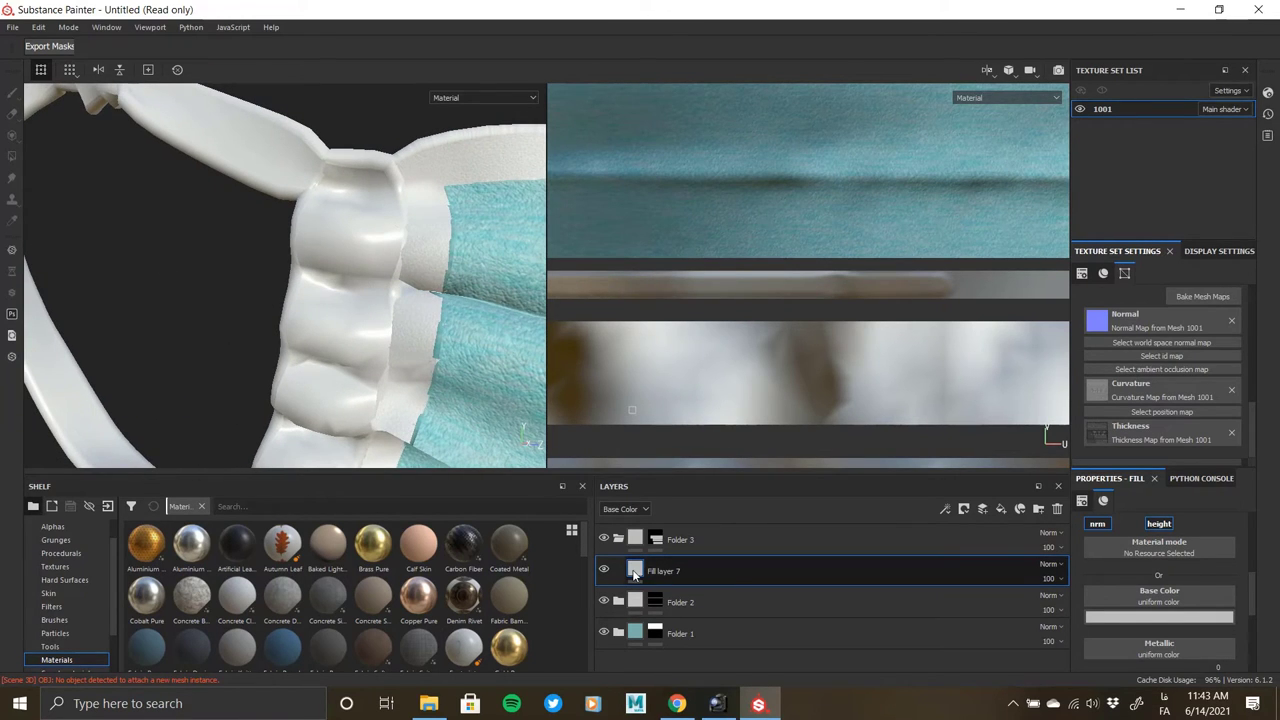
pyautogui.moveTo(634, 574)
pyautogui.scroll(-3, 1117, 585)
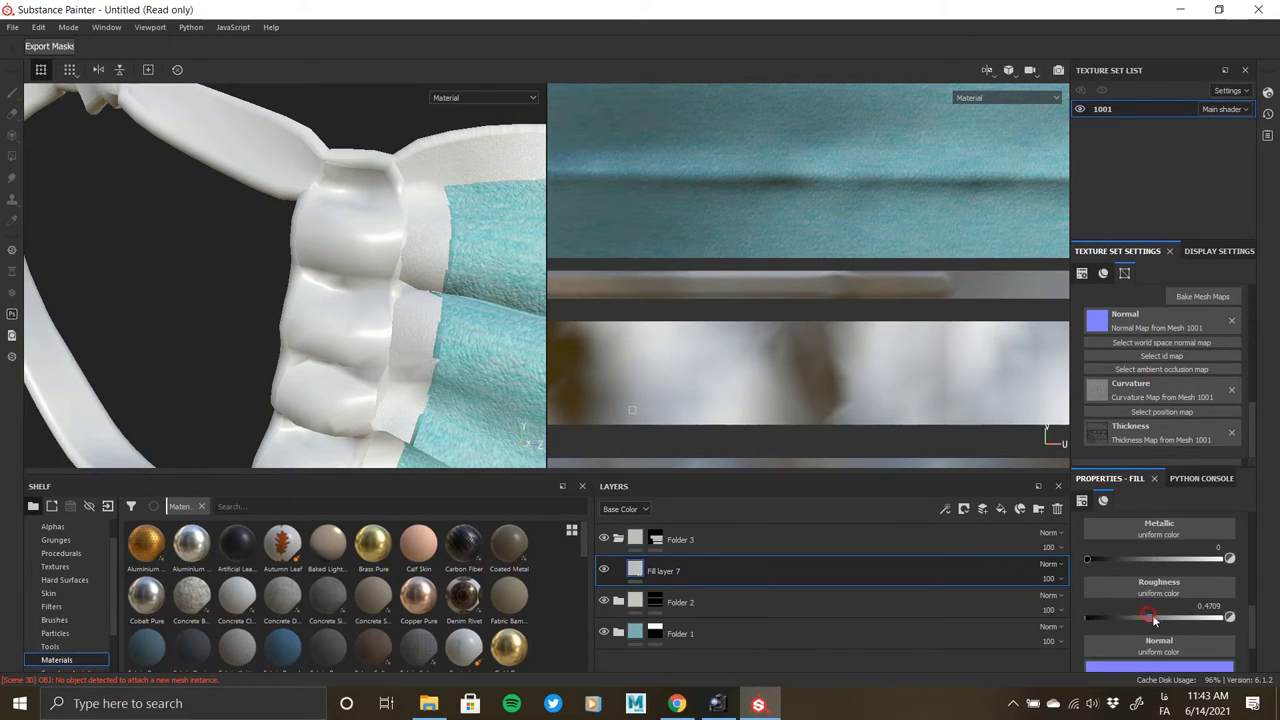
pyautogui.scroll(5, 1140, 643)
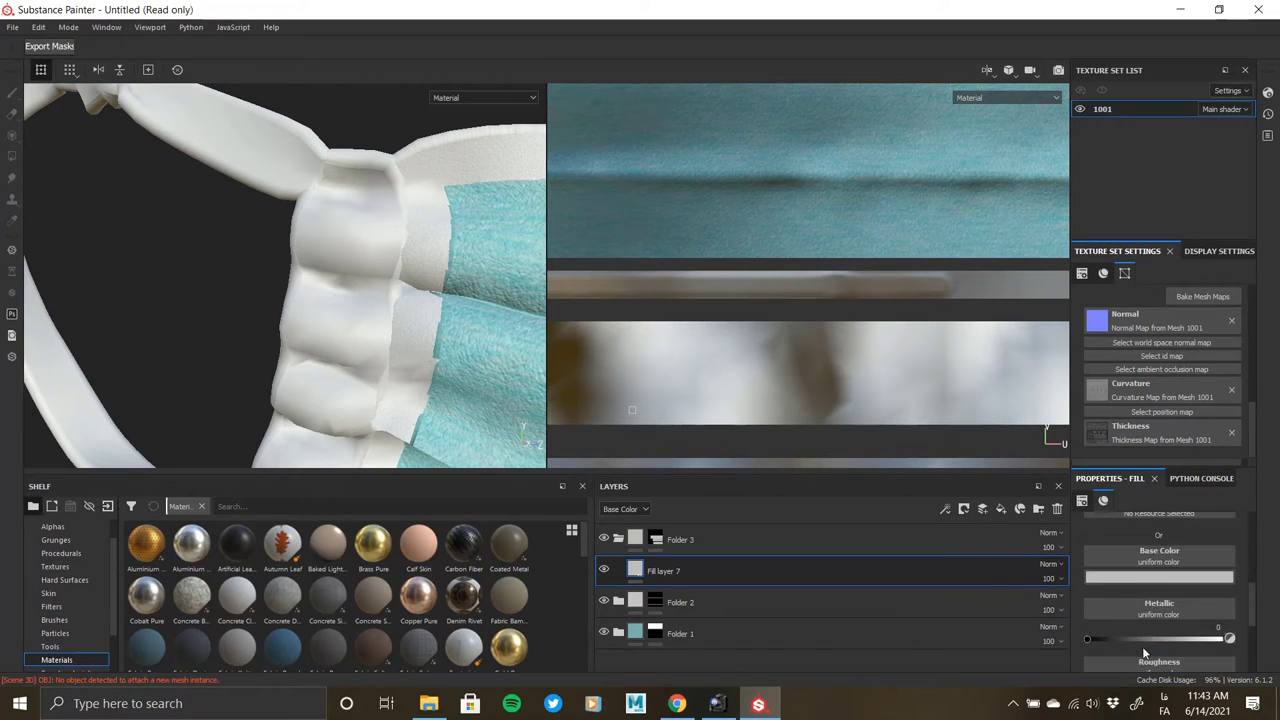
# Add a fill layer above Fill layer 7 in Folder 3, give it a black mask, and add a fill to that mask.
pyautogui.click(1001, 509)
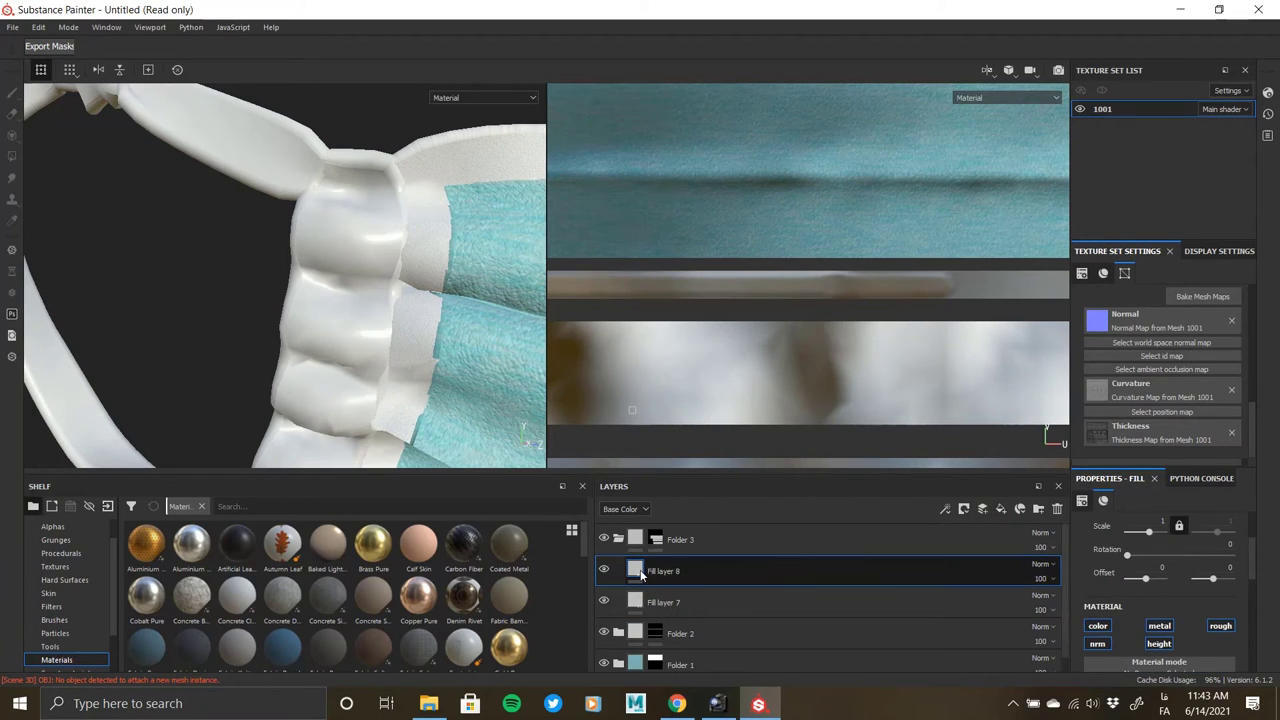
pyautogui.rightClick(634, 570)
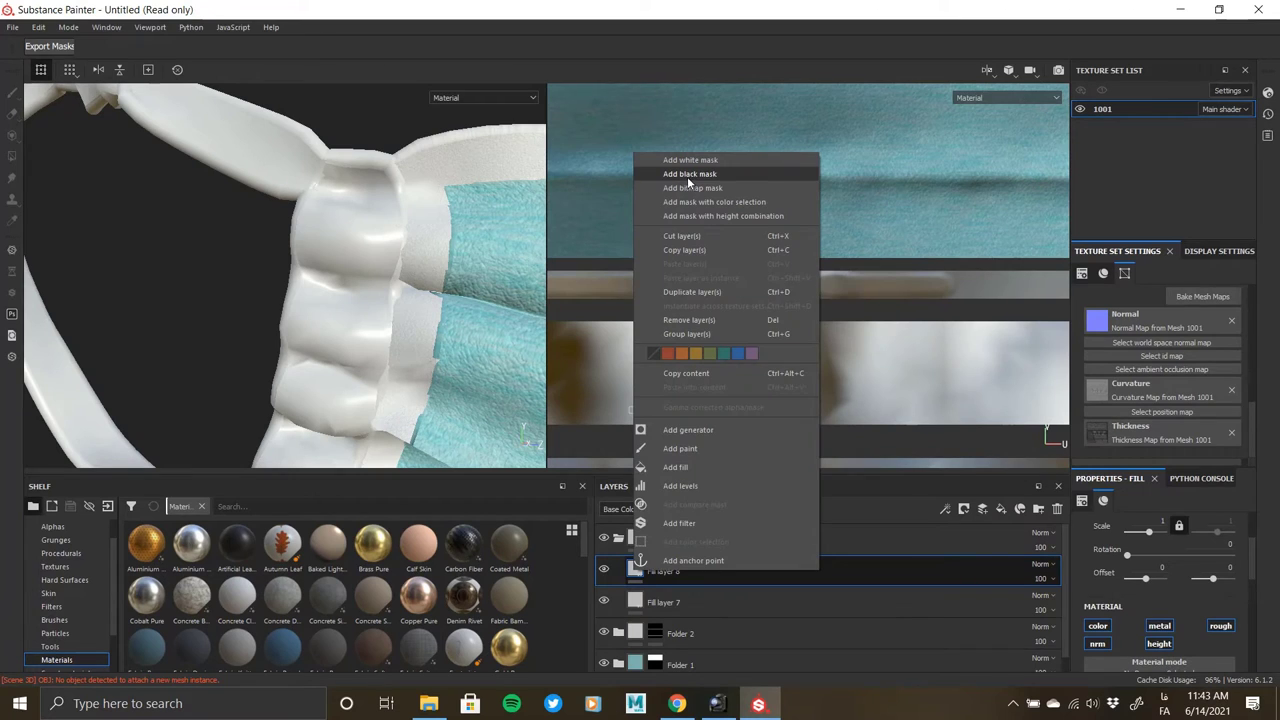
pyautogui.click(687, 175)
pyautogui.rightClick(656, 572)
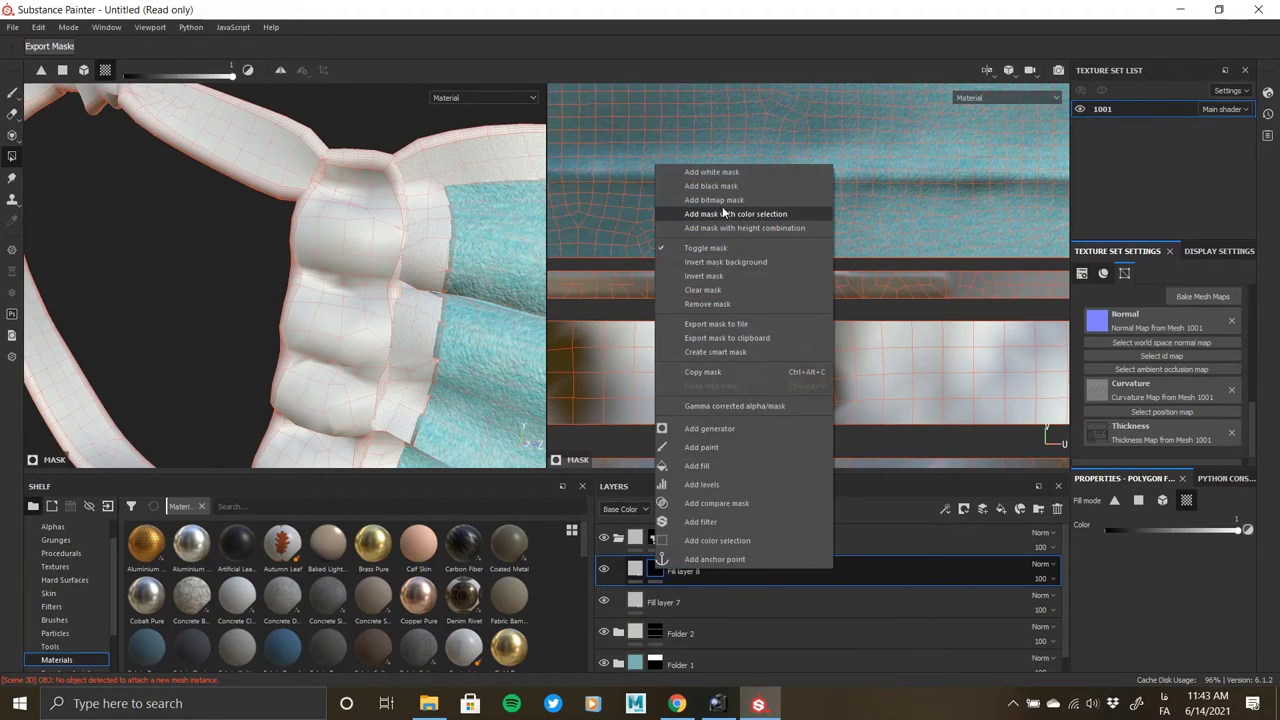
pyautogui.click(730, 337)
# Assign the Tile Generator texture to the mask's fill at a scale of 7.12 and display the mask alone.
pyautogui.click(1135, 630)
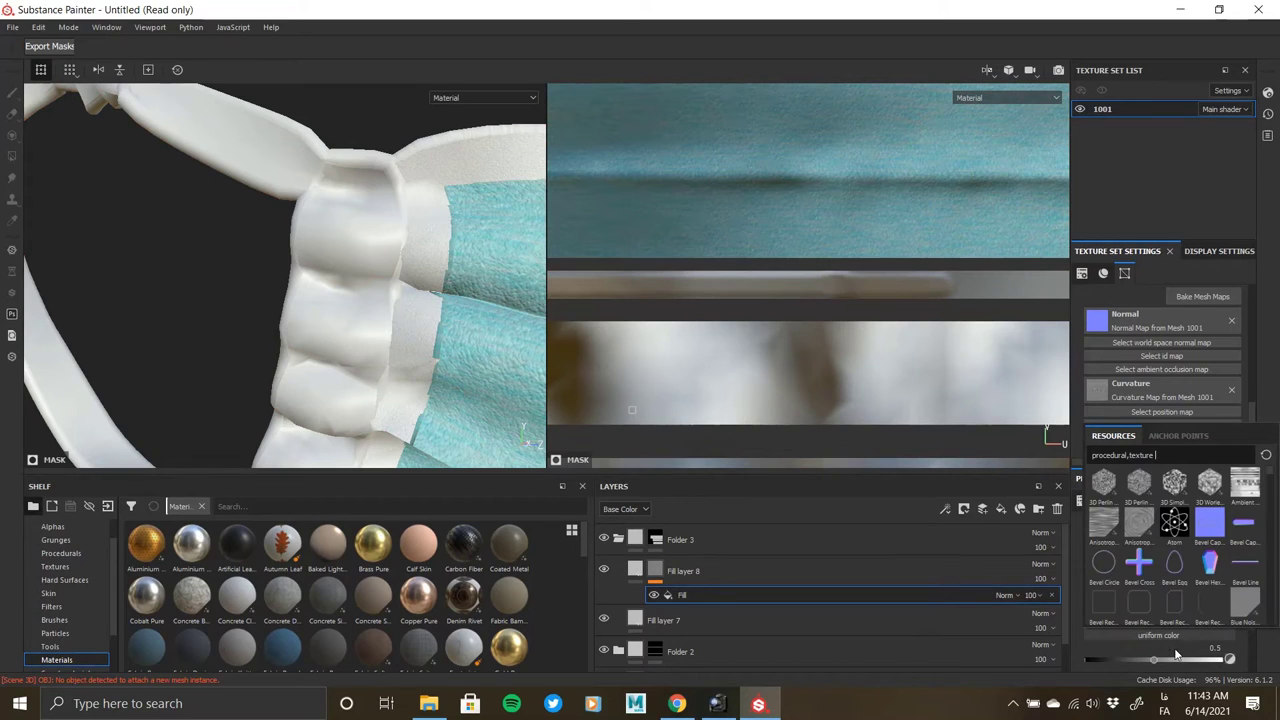
pyautogui.write('tile')
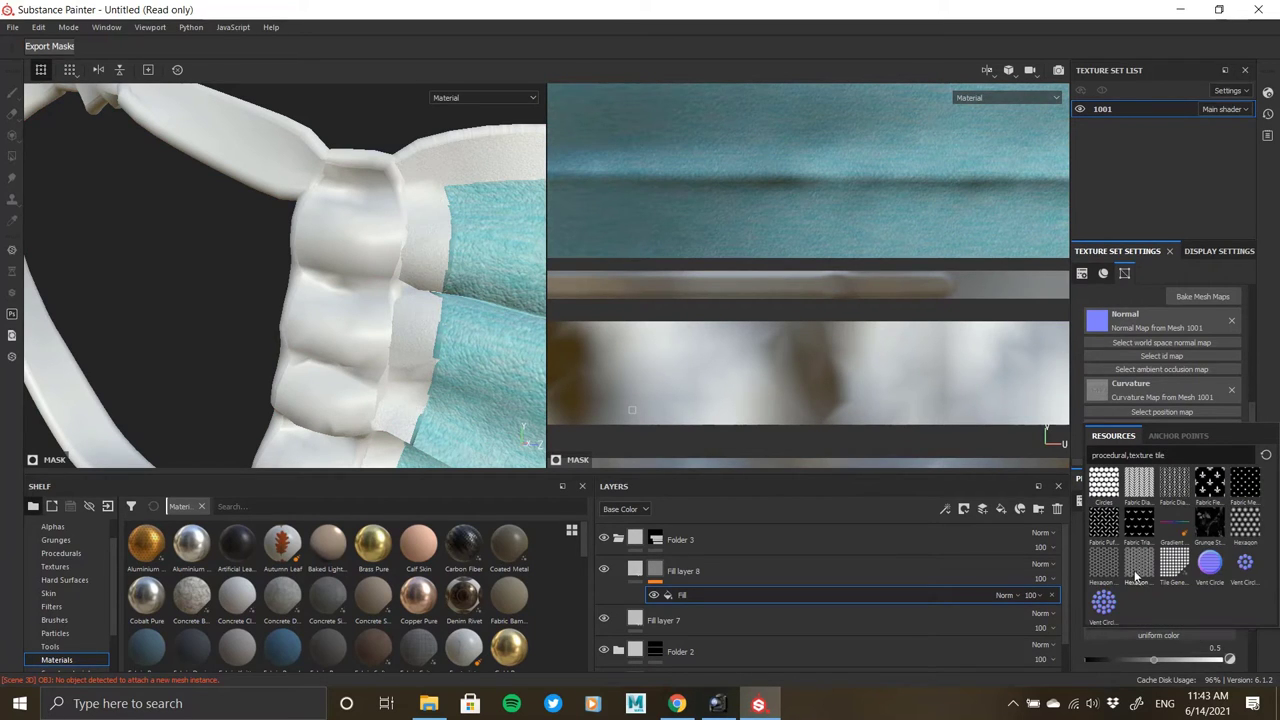
pyautogui.click(1175, 567)
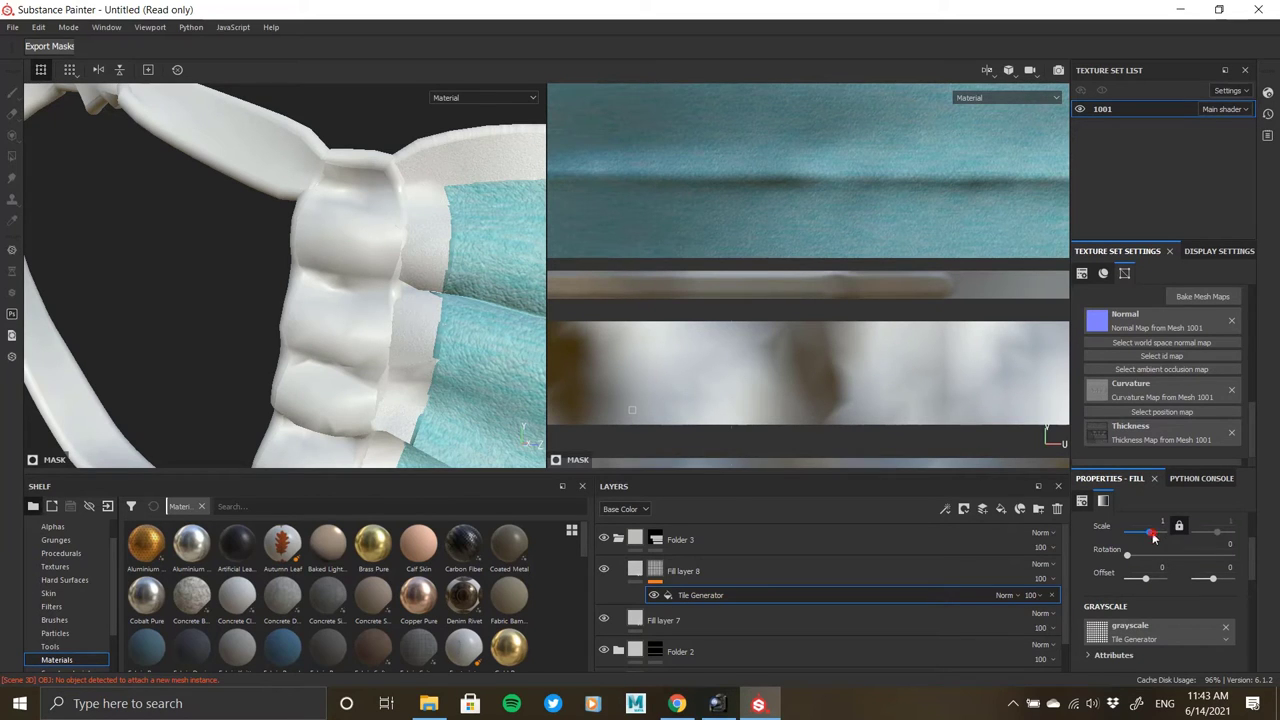
pyautogui.click(1153, 533)
pyautogui.keyDown('alt'); pyautogui.click(657, 574); pyautogui.keyUp('alt')
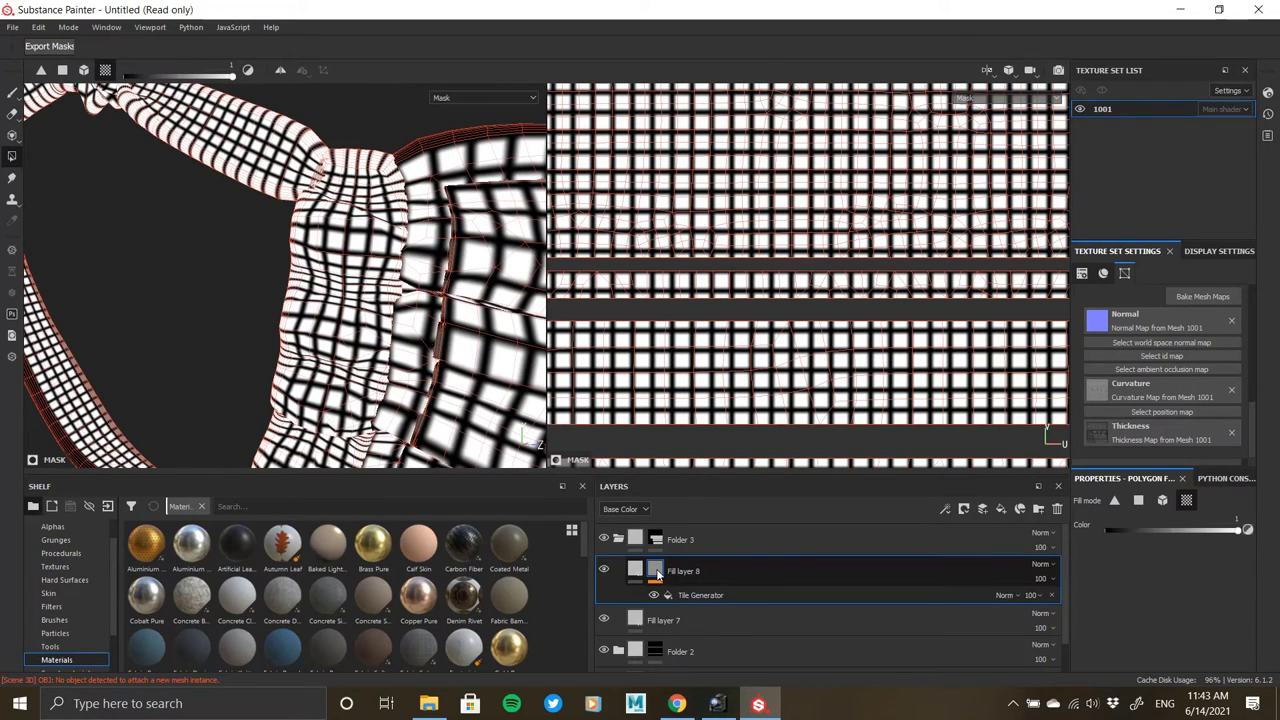
# Set the Tile Generator's pattern type to Disc, trying Square first.
pyautogui.click(712, 596)
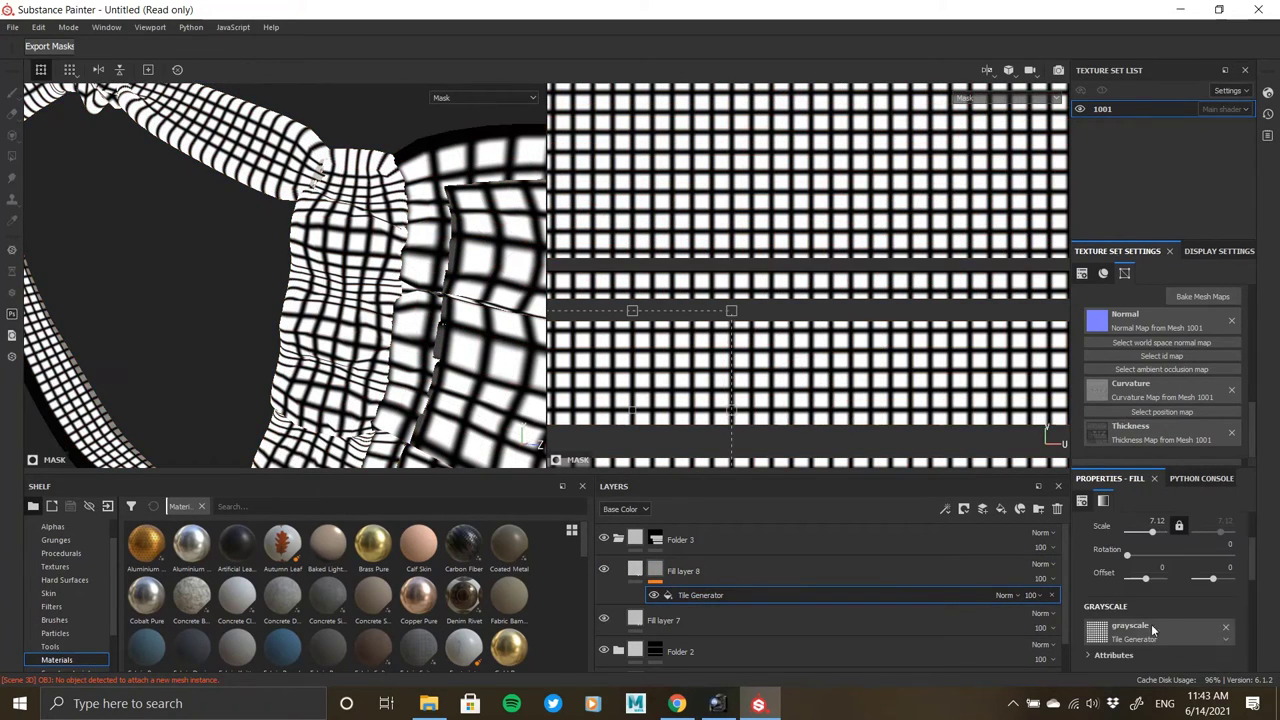
pyautogui.scroll(-3, 1150, 628)
pyautogui.click(1181, 642)
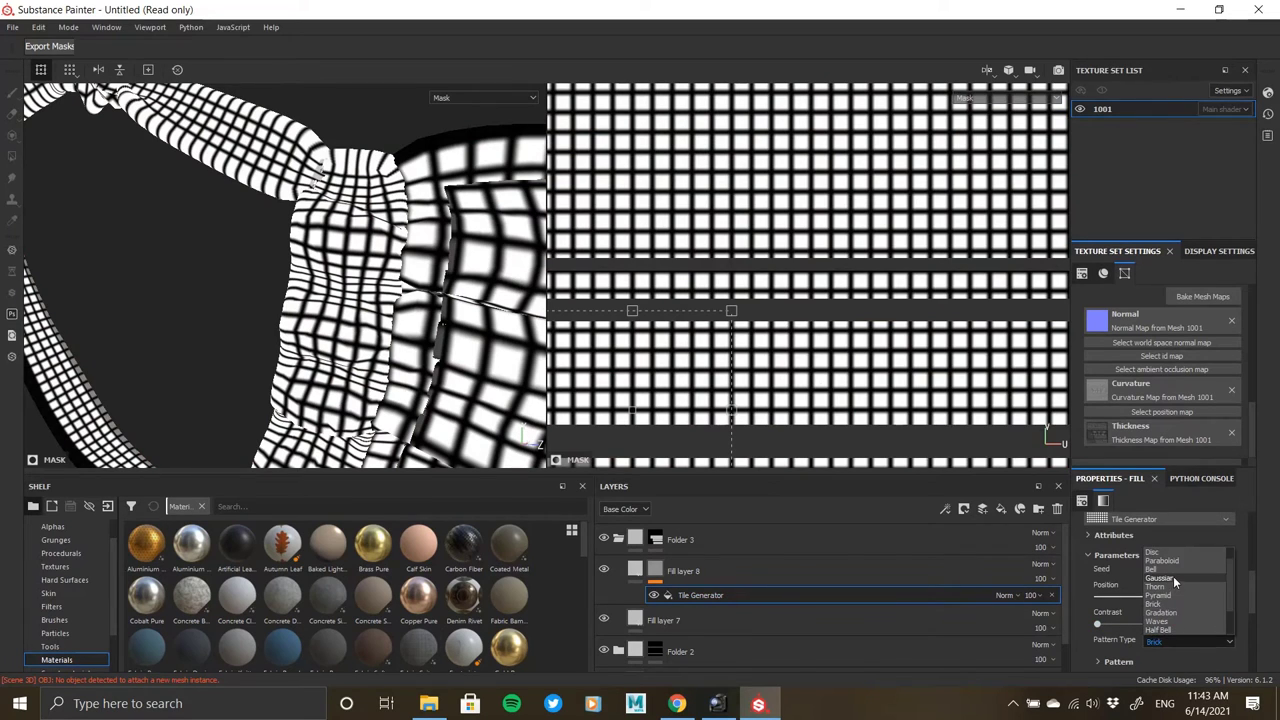
pyautogui.scroll(2, 1173, 555)
pyautogui.click(1173, 555)
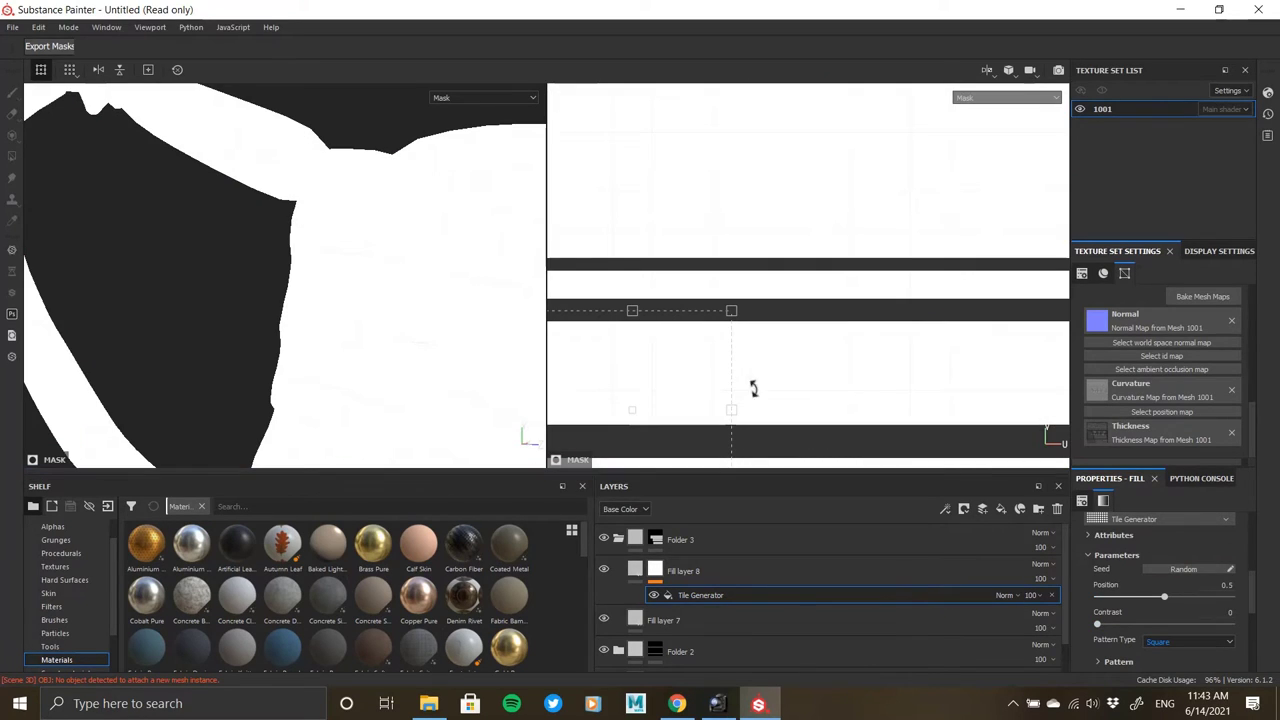
pyautogui.scroll(-3, 450, 337)
pyautogui.scroll(-6, 692, 326)
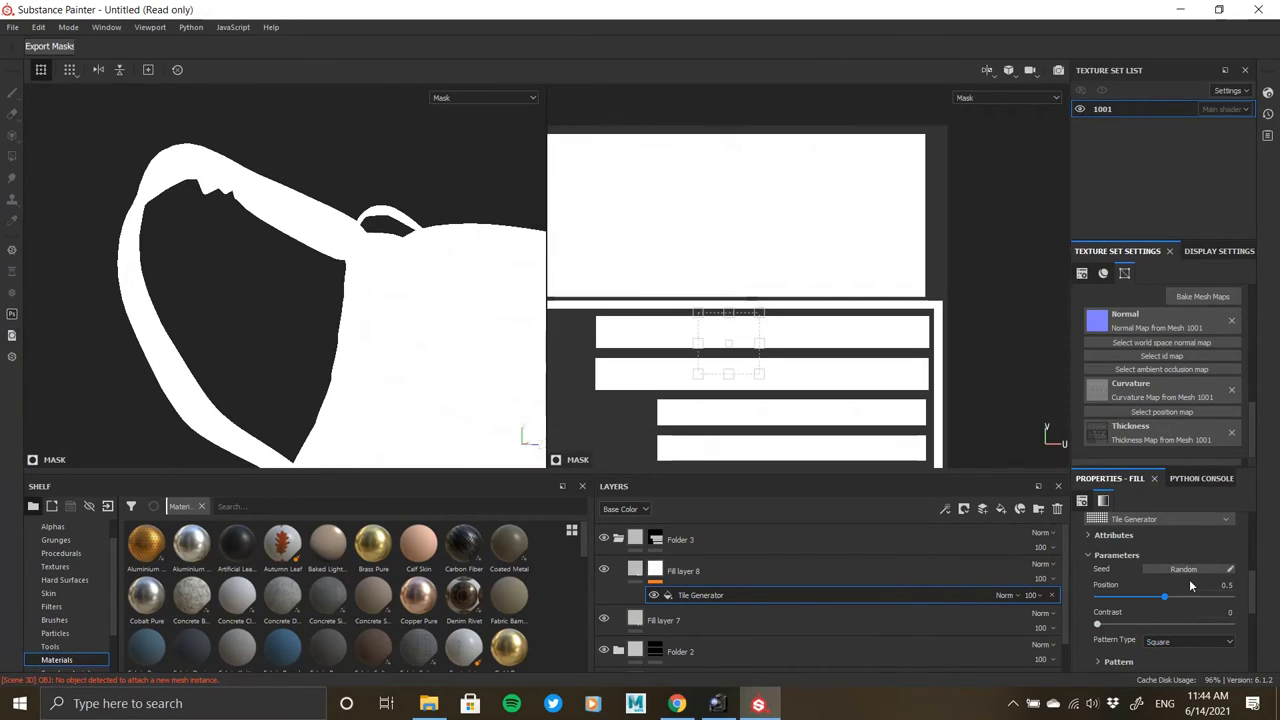
pyautogui.click(1183, 640)
pyautogui.click(1160, 553)
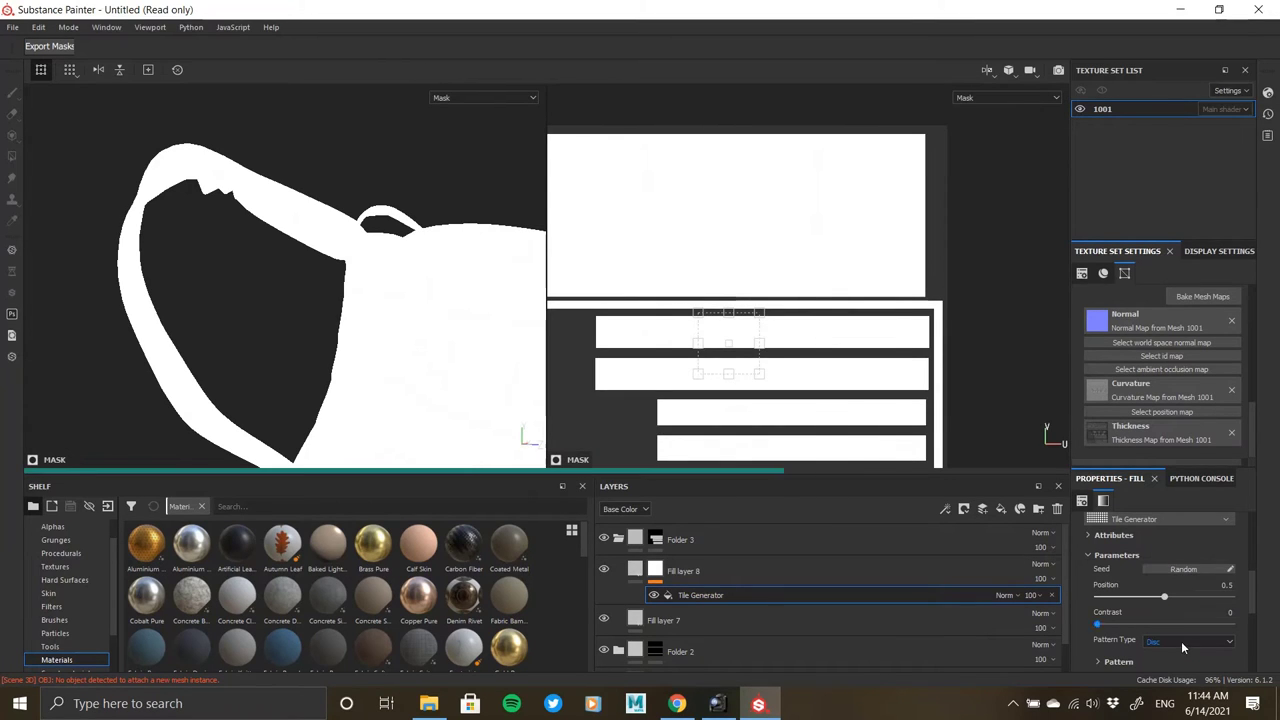
# Set the disc pattern's Pattern Specific value to 0 and its scale to 0.5 to produce small separate dots.
pyautogui.keyDown('alt'); pyautogui.moveTo(450, 396); pyautogui.dragTo(375, 334, button='middle'); pyautogui.keyUp('alt')
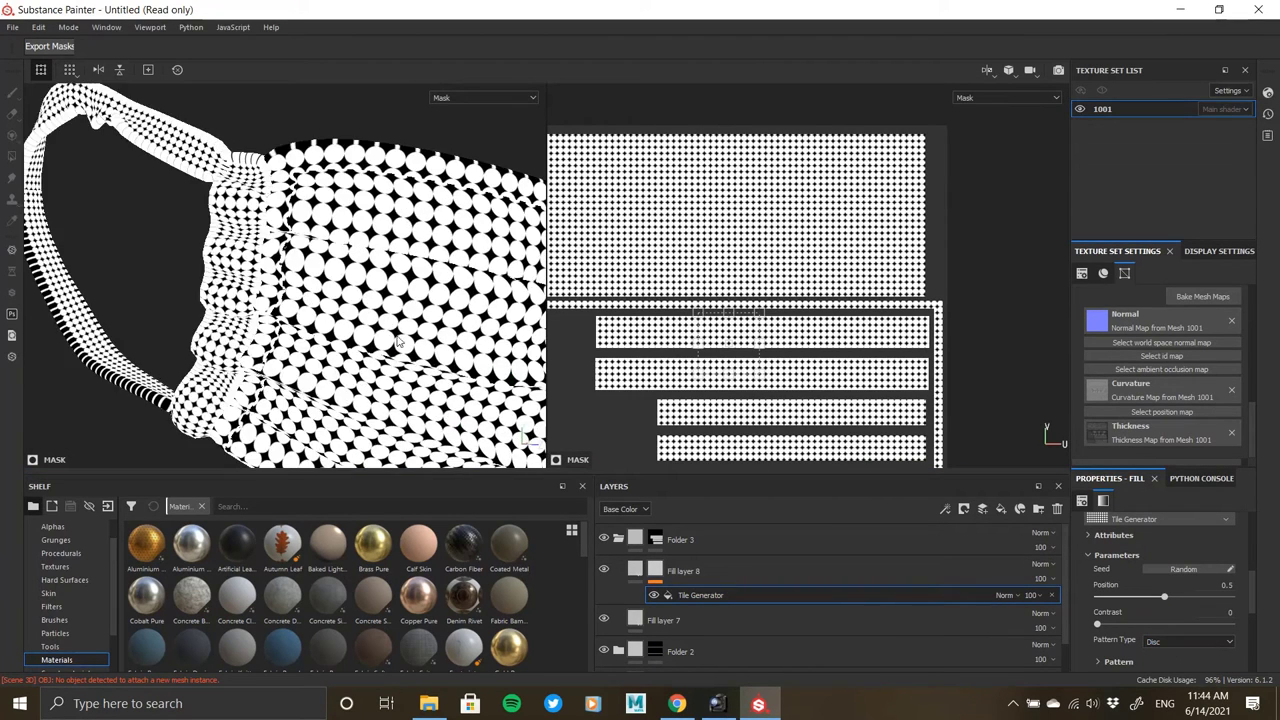
pyautogui.scroll(3, 375, 334)
pyautogui.scroll(-2, 1121, 562)
pyautogui.click(1108, 542)
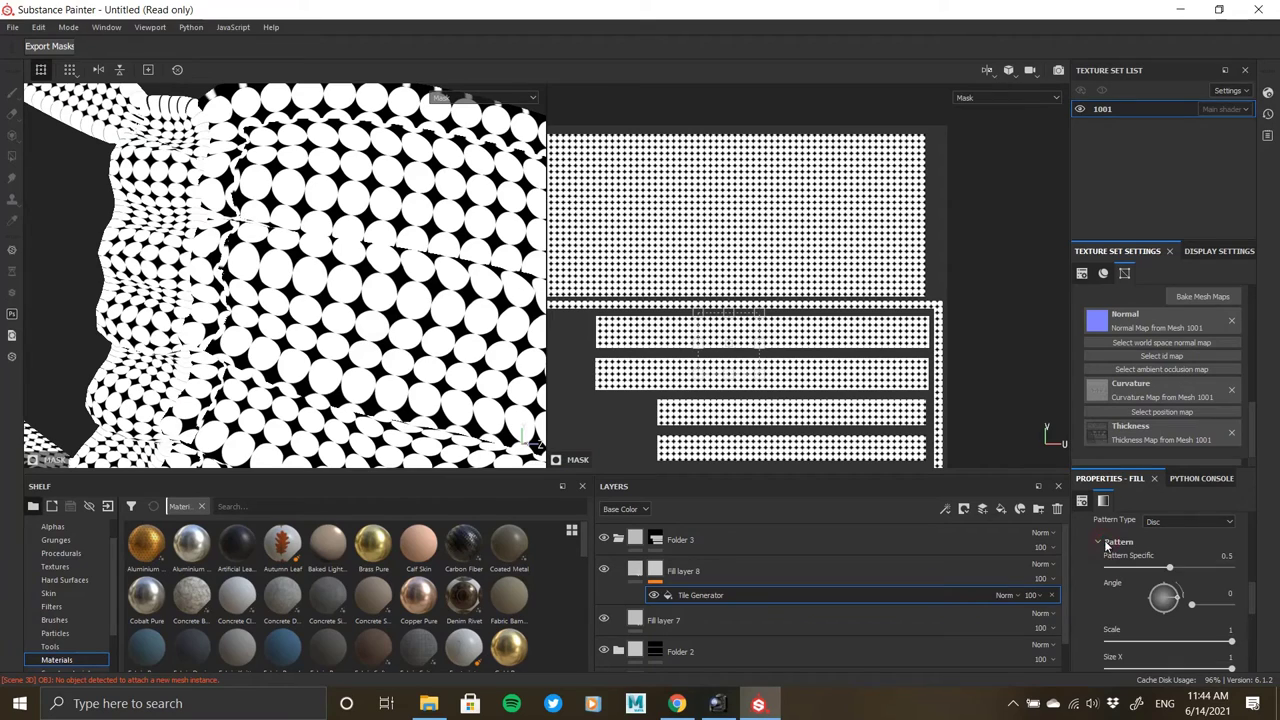
pyautogui.moveTo(1171, 569); pyautogui.dragTo(1184, 569)
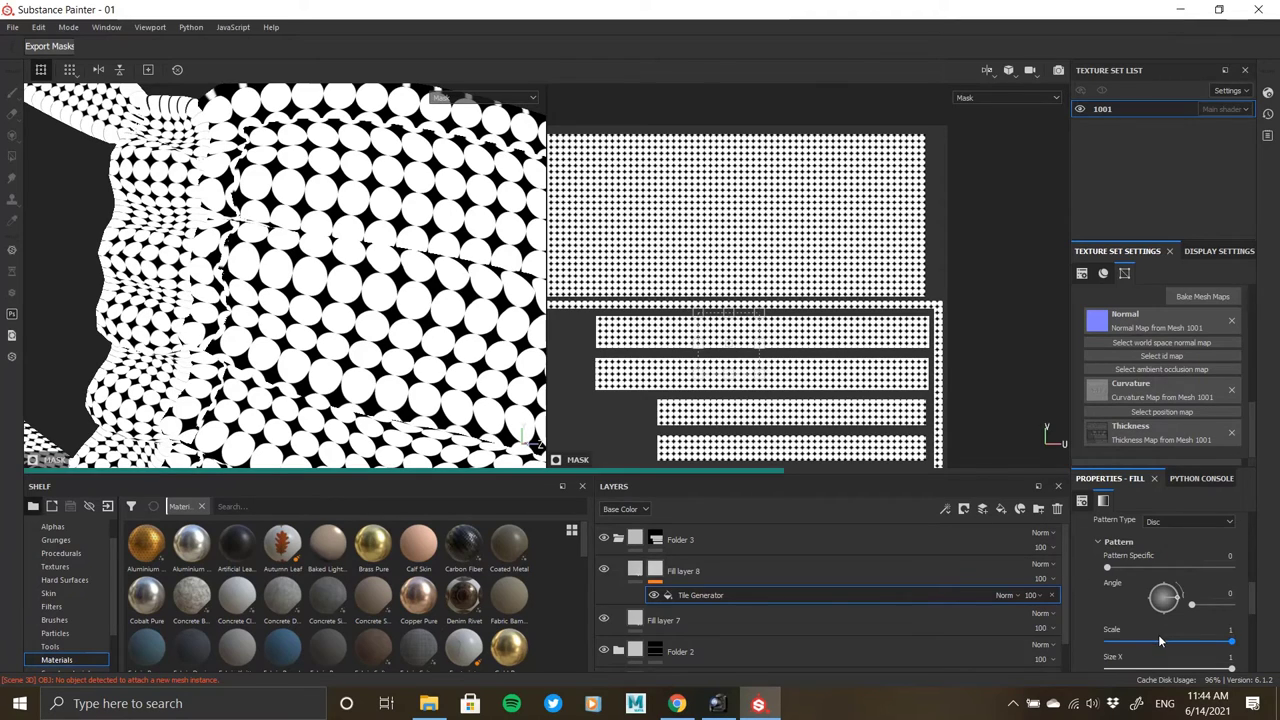
pyautogui.scroll(-1, 1159, 638)
pyautogui.moveTo(1232, 603); pyautogui.dragTo(1206, 604)
pyautogui.moveTo(1194, 599); pyautogui.dragTo(1116, 598)
# Raise the Tile Generator's tiling to 5 for a denser dot pattern.
pyautogui.keyDown('alt'); pyautogui.moveTo(260, 335); pyautogui.dragTo(325, 340, button='right'); pyautogui.keyUp('alt')
pyautogui.scroll(-2, 1208, 604)
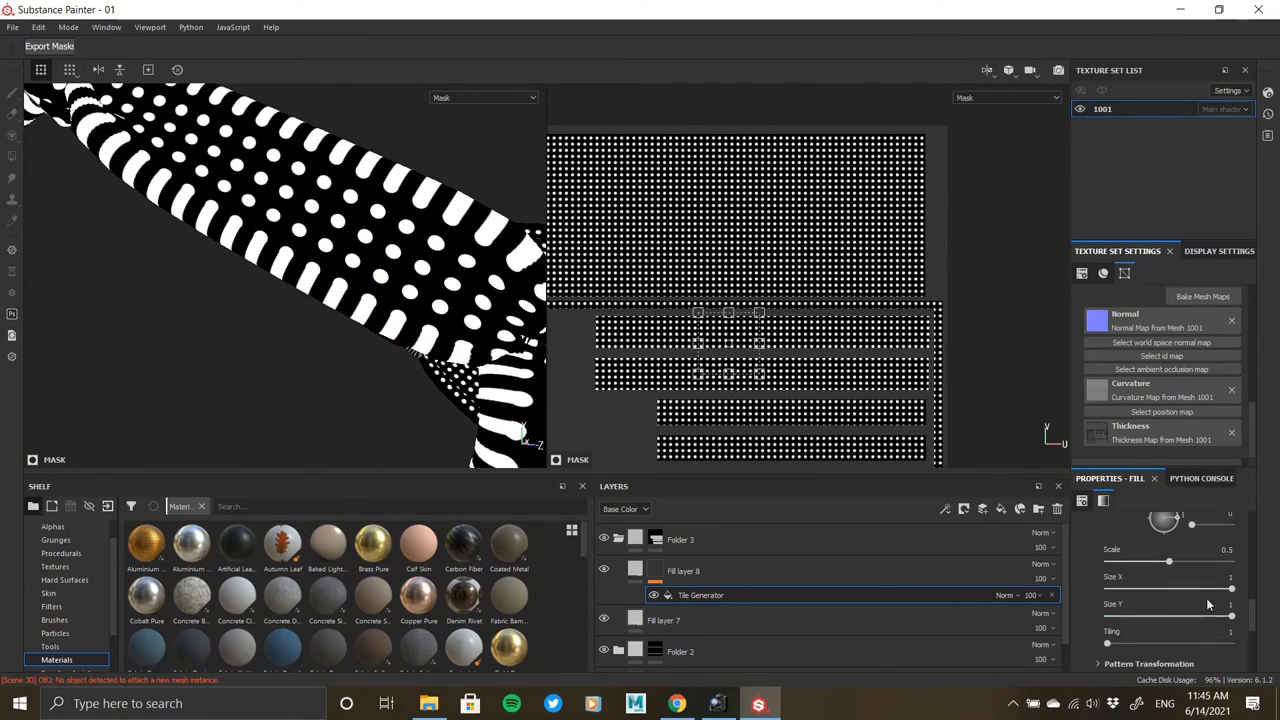
pyautogui.moveTo(1110, 604); pyautogui.dragTo(1134, 605)
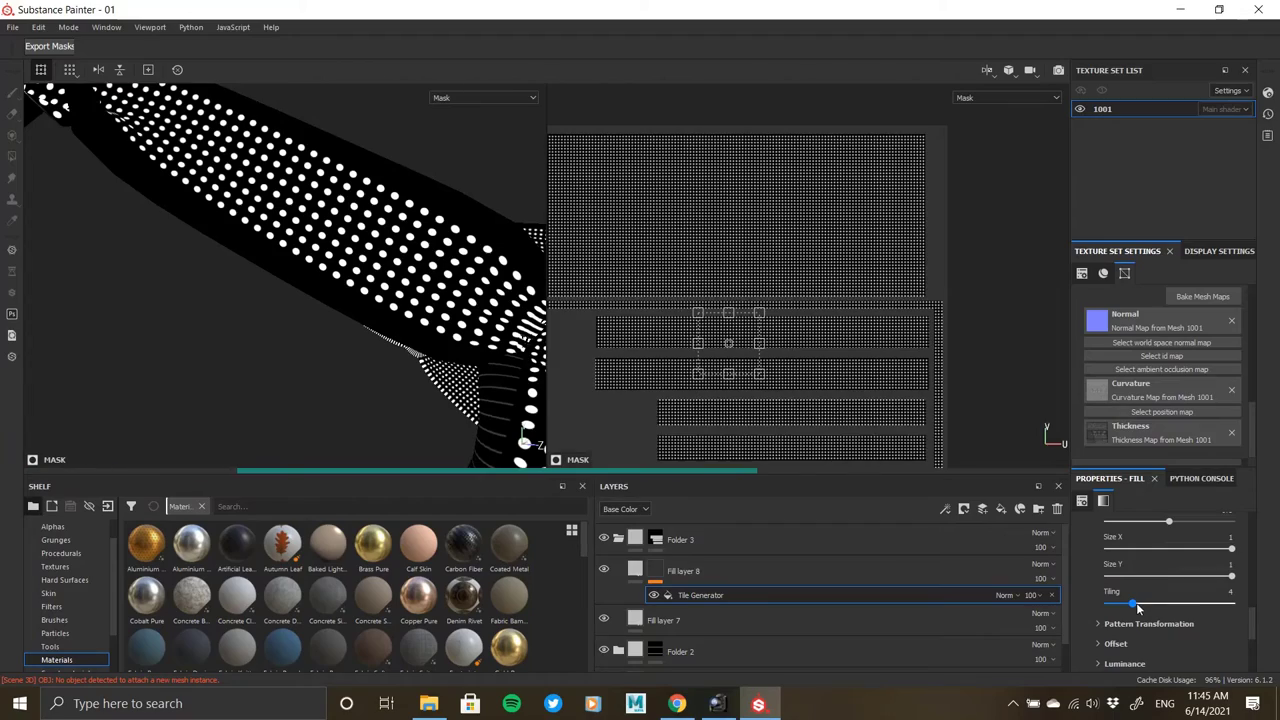
pyautogui.keyDown('alt'); pyautogui.moveTo(402, 284); pyautogui.dragTo(391, 266, button='right'); pyautogui.keyUp('alt')
pyautogui.keyDown('alt'); pyautogui.moveTo(510, 425); pyautogui.dragTo(270, 222, button='middle'); pyautogui.keyUp('alt')
pyautogui.keyDown('alt'); pyautogui.moveTo(270, 222); pyautogui.dragTo(316, 278, button='right'); pyautogui.keyUp('alt')
pyautogui.moveTo(1132, 606); pyautogui.dragTo(1141, 603)
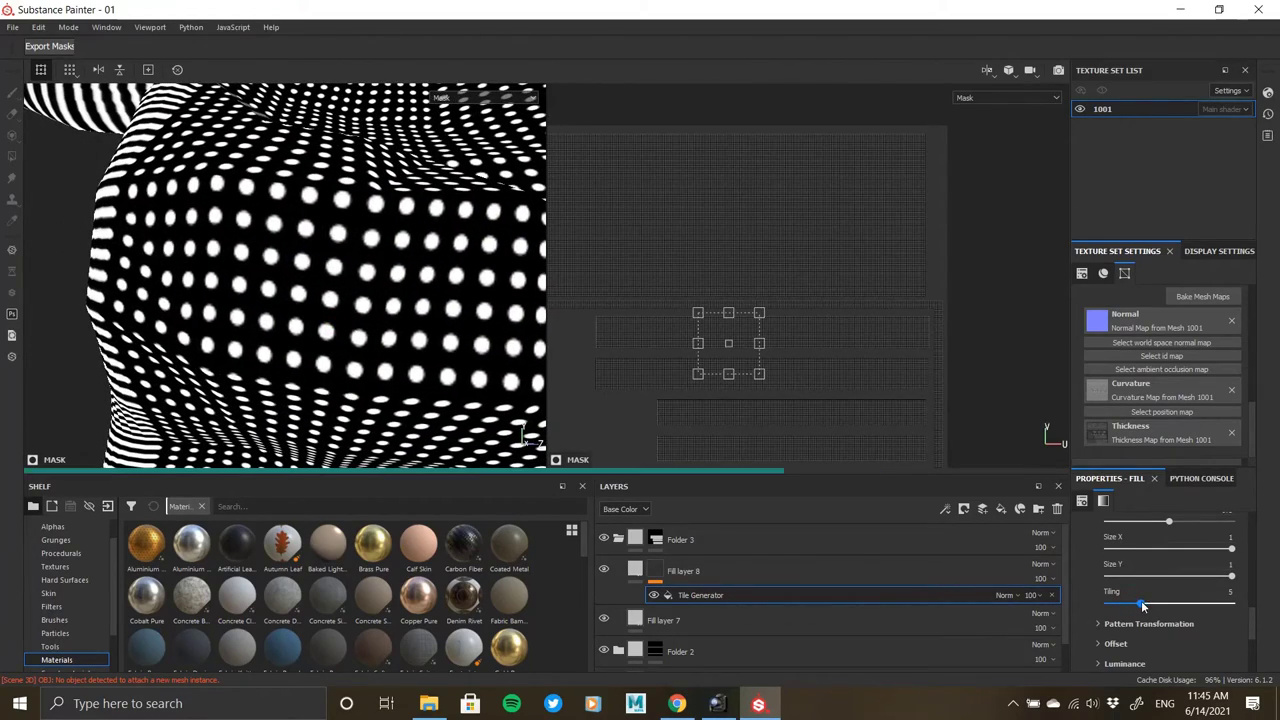
# Check the dots on the ear loops and side bands, then set the Tile Generator's tiling to 6.
pyautogui.keyDown('alt'); pyautogui.moveTo(298, 308); pyautogui.dragTo(199, 285, button='right'); pyautogui.keyUp('alt')
pyautogui.keyDown('alt'); pyautogui.moveTo(199, 285); pyautogui.dragTo(306, 263); pyautogui.keyUp('alt')
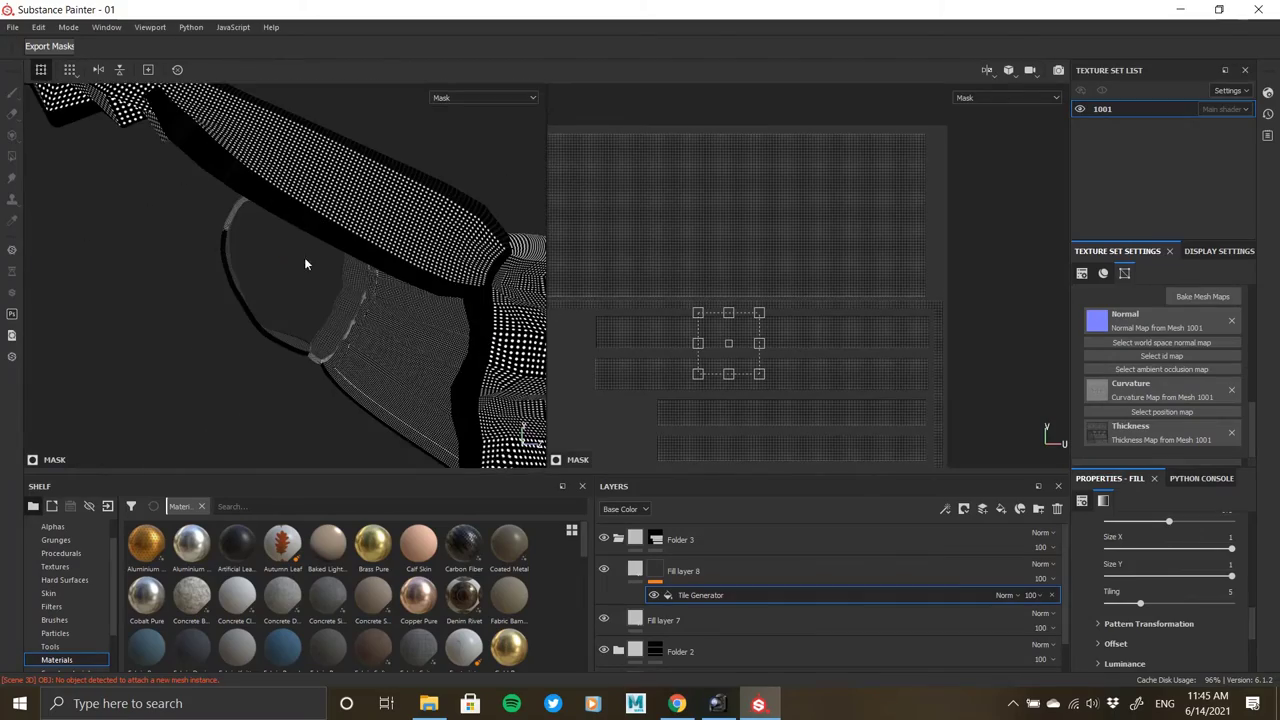
pyautogui.moveTo(426, 266)
pyautogui.keyDown('alt'); pyautogui.mouseDown()
pyautogui.moveTo(337, 223)
pyautogui.moveTo(180, 292)
pyautogui.moveTo(120, 290)
pyautogui.mouseUp(); pyautogui.keyUp('alt')
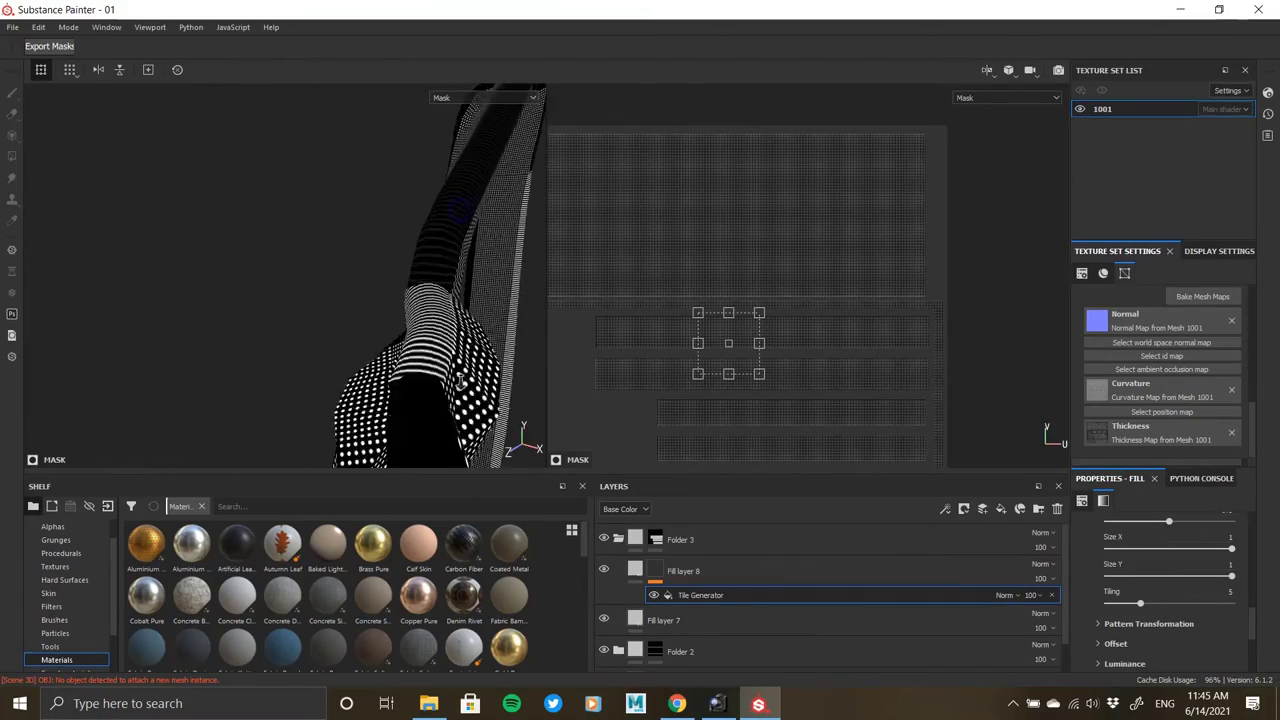
pyautogui.keyDown('alt'); pyautogui.moveTo(443, 217); pyautogui.dragTo(488, 280, button='right'); pyautogui.keyUp('alt')
pyautogui.keyDown('alt'); pyautogui.moveTo(488, 280); pyautogui.dragTo(447, 230); pyautogui.keyUp('alt')
pyautogui.keyDown('alt'); pyautogui.moveTo(447, 230); pyautogui.dragTo(183, 337, button='right'); pyautogui.keyUp('alt')
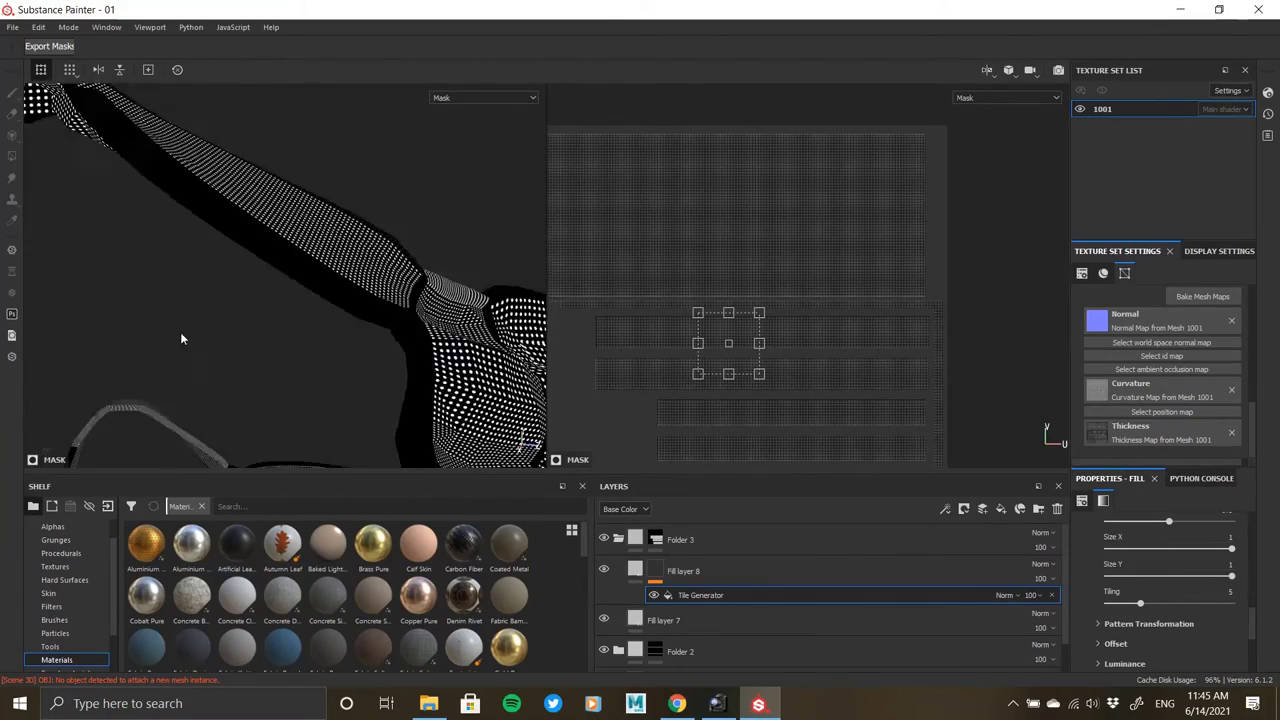
pyautogui.keyDown('alt'); pyautogui.moveTo(183, 337); pyautogui.dragTo(346, 305); pyautogui.keyUp('alt')
pyautogui.keyDown('alt'); pyautogui.moveTo(346, 305); pyautogui.dragTo(371, 443, button='right'); pyautogui.keyUp('alt')
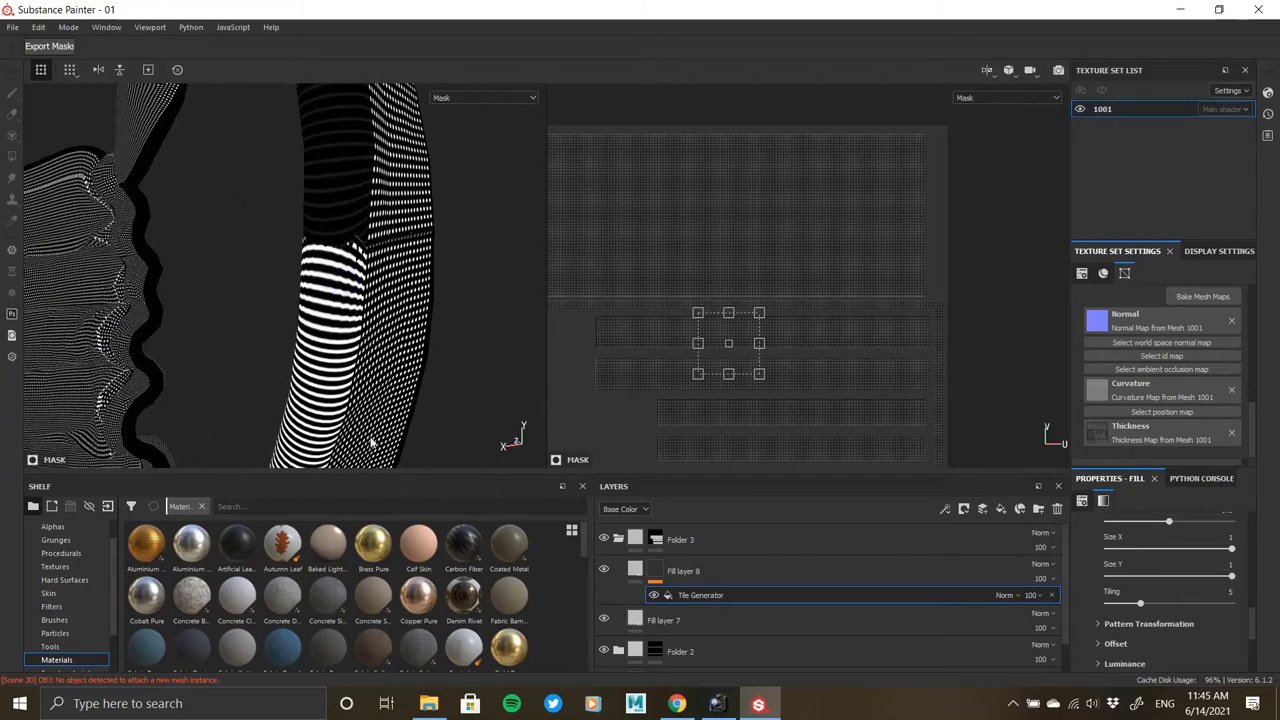
pyautogui.moveTo(1142, 604); pyautogui.dragTo(1146, 605)
pyautogui.click(1139, 604)
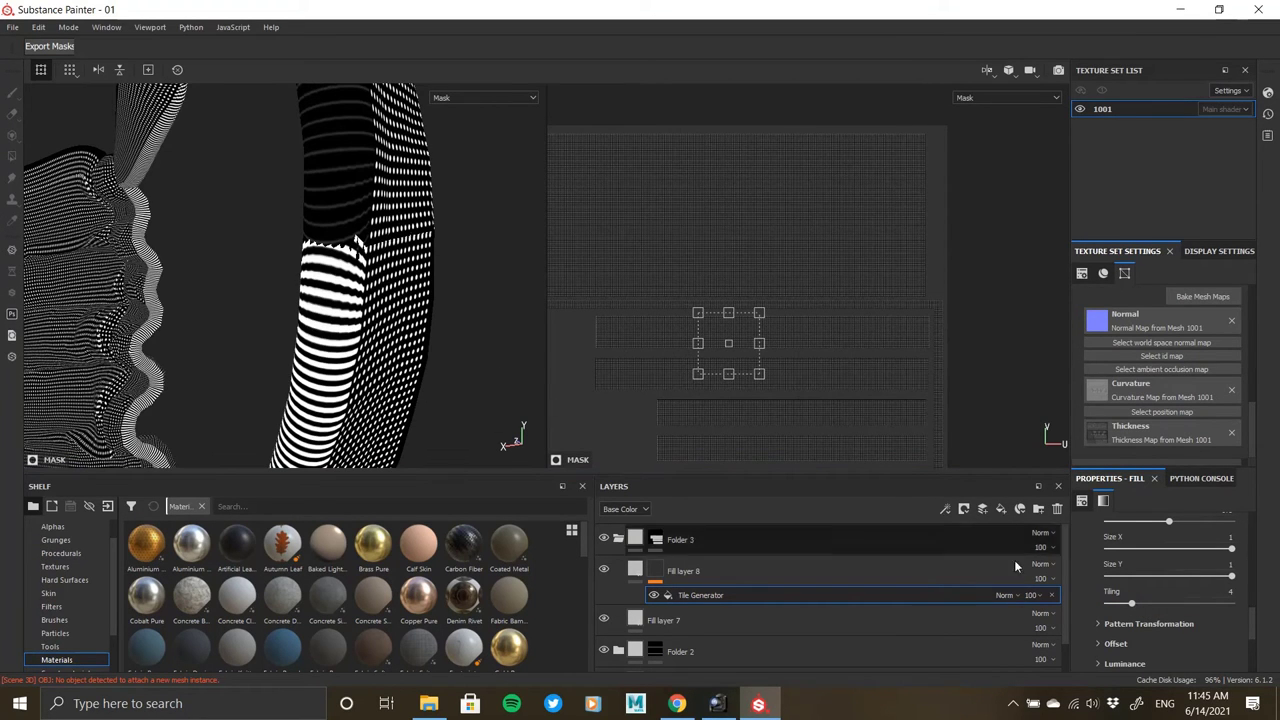
pyautogui.click(1134, 605)
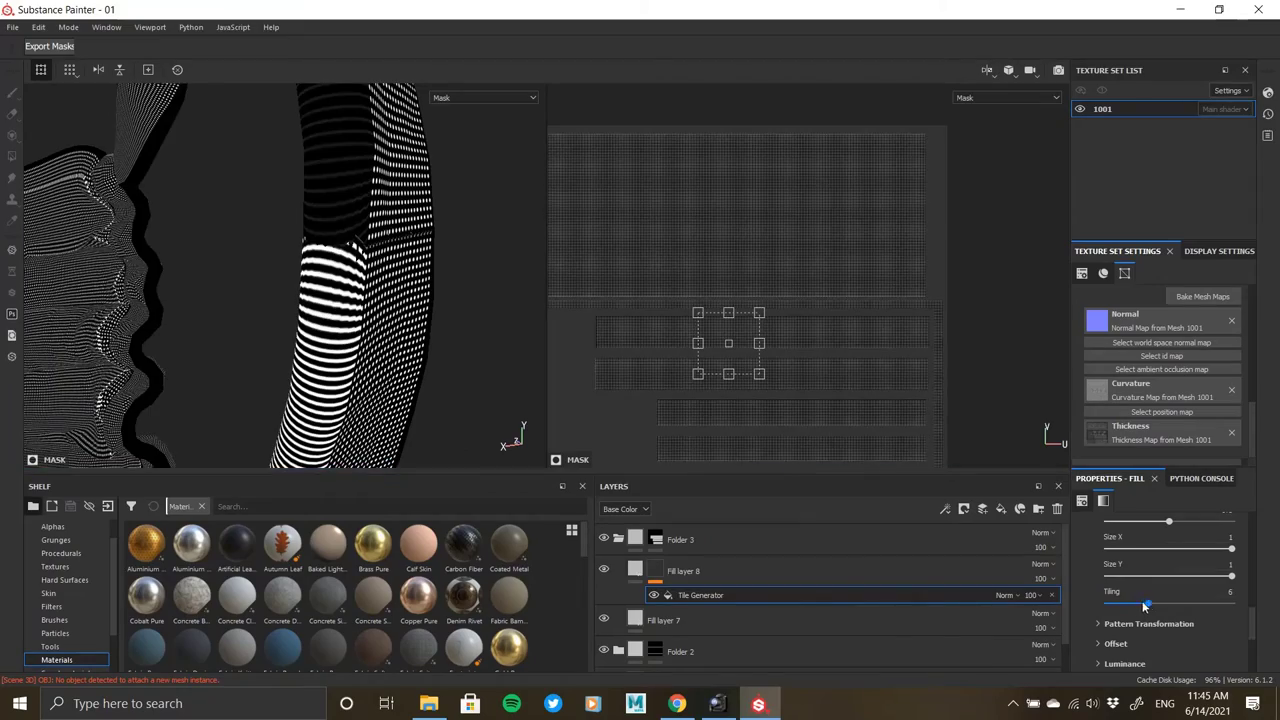
# Set the Tile Generator's tiling to 8 to make the dots finer on the side band.
pyautogui.keyDown('alt'); pyautogui.moveTo(366, 279); pyautogui.dragTo(270, 246); pyautogui.keyUp('alt')
pyautogui.keyDown('alt'); pyautogui.moveTo(270, 246); pyautogui.dragTo(253, 218, button='right'); pyautogui.keyUp('alt')
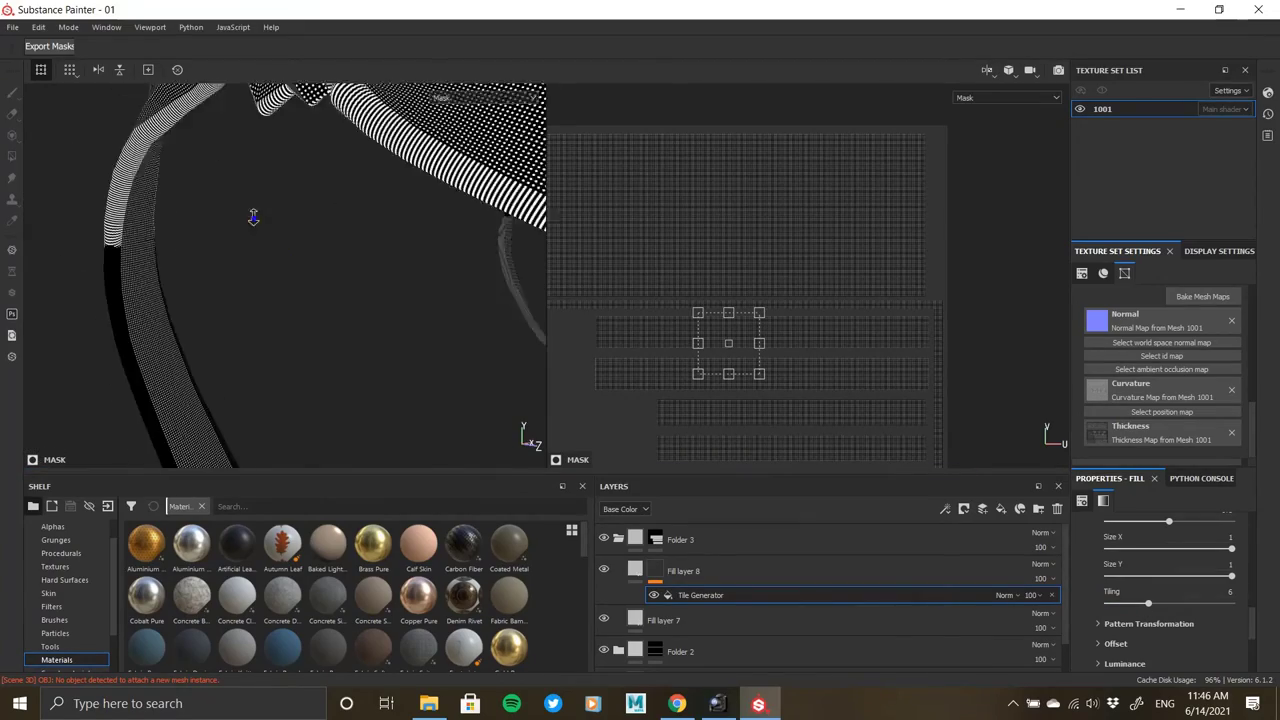
pyautogui.keyDown('alt'); pyautogui.moveTo(253, 218); pyautogui.dragTo(397, 254); pyautogui.keyUp('alt')
pyautogui.keyDown('alt'); pyautogui.moveTo(397, 254); pyautogui.dragTo(277, 217, button='right'); pyautogui.keyUp('alt')
pyautogui.keyDown('alt'); pyautogui.moveTo(277, 217); pyautogui.dragTo(322, 242); pyautogui.keyUp('alt')
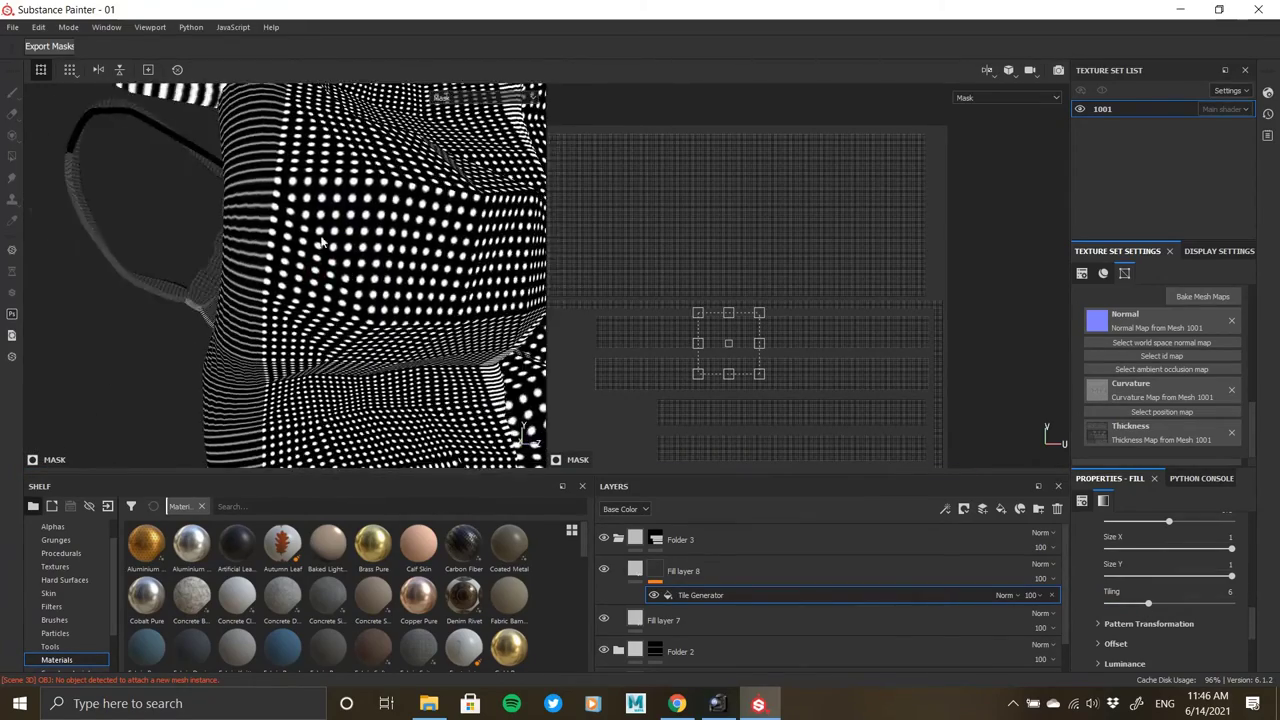
pyautogui.keyDown('alt'); pyautogui.moveTo(322, 242); pyautogui.dragTo(400, 282, button='right'); pyautogui.keyUp('alt')
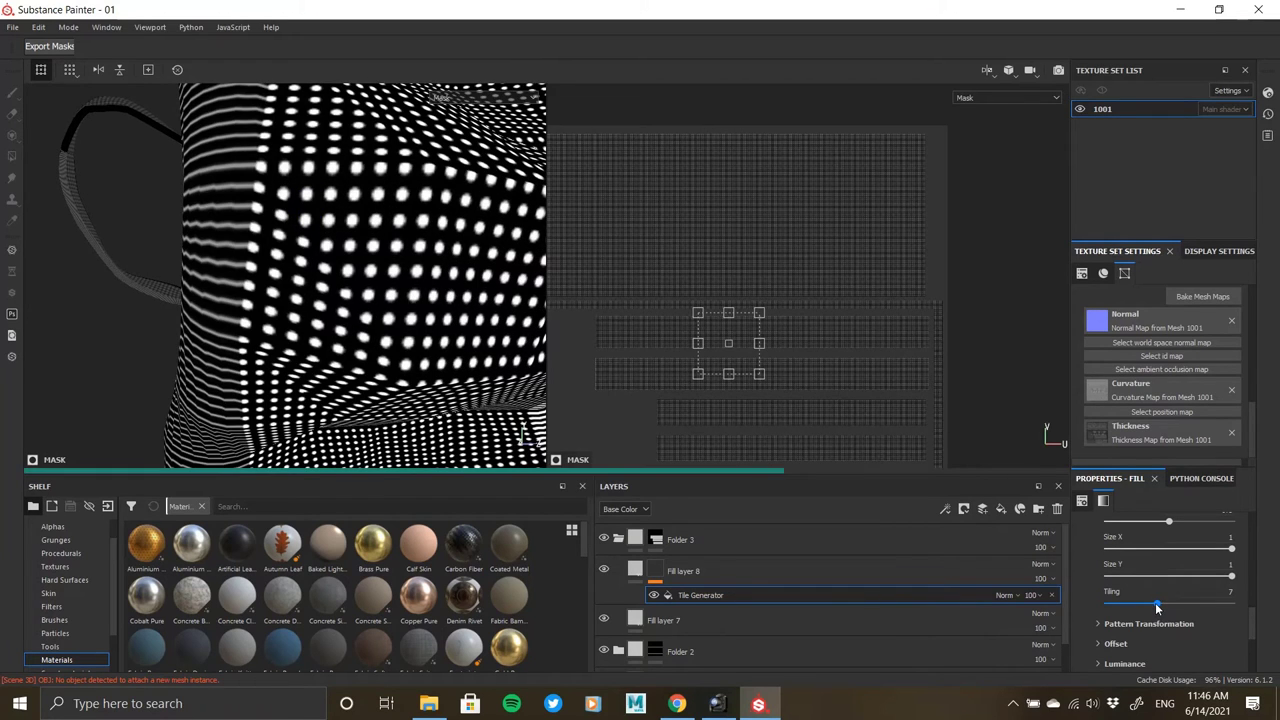
pyautogui.moveTo(1157, 604); pyautogui.dragTo(1162, 604)
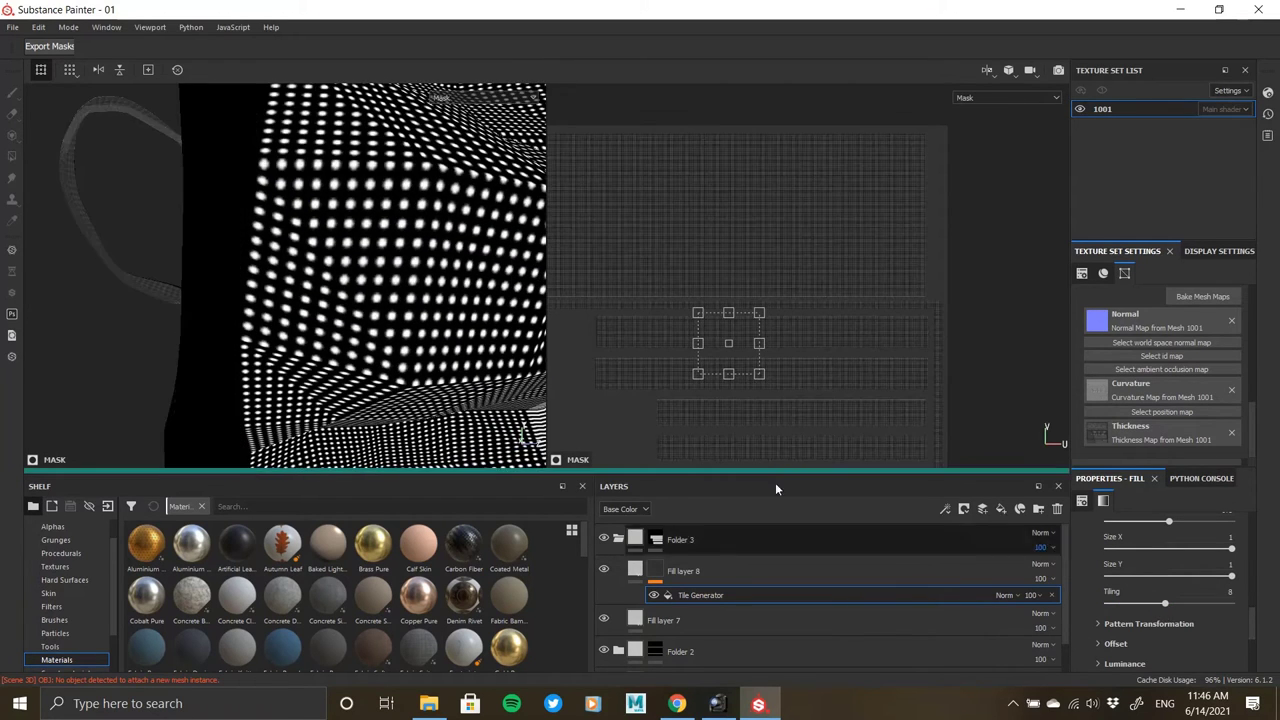
# Examine the density and distortion of the dot mask across the whole face mask and its gathered side bands.
pyautogui.keyDown('alt'); pyautogui.moveTo(210, 270); pyautogui.dragTo(134, 277); pyautogui.keyUp('alt')
pyautogui.keyDown('alt'); pyautogui.moveTo(134, 277); pyautogui.dragTo(190, 215, button='right'); pyautogui.keyUp('alt')
pyautogui.keyDown('alt'); pyautogui.moveTo(190, 215); pyautogui.dragTo(265, 241, button='middle'); pyautogui.keyUp('alt')
pyautogui.keyDown('alt'); pyautogui.moveTo(265, 241); pyautogui.dragTo(340, 255); pyautogui.keyUp('alt')
pyautogui.keyDown('alt'); pyautogui.moveTo(340, 255); pyautogui.dragTo(309, 280, button='middle'); pyautogui.keyUp('alt')
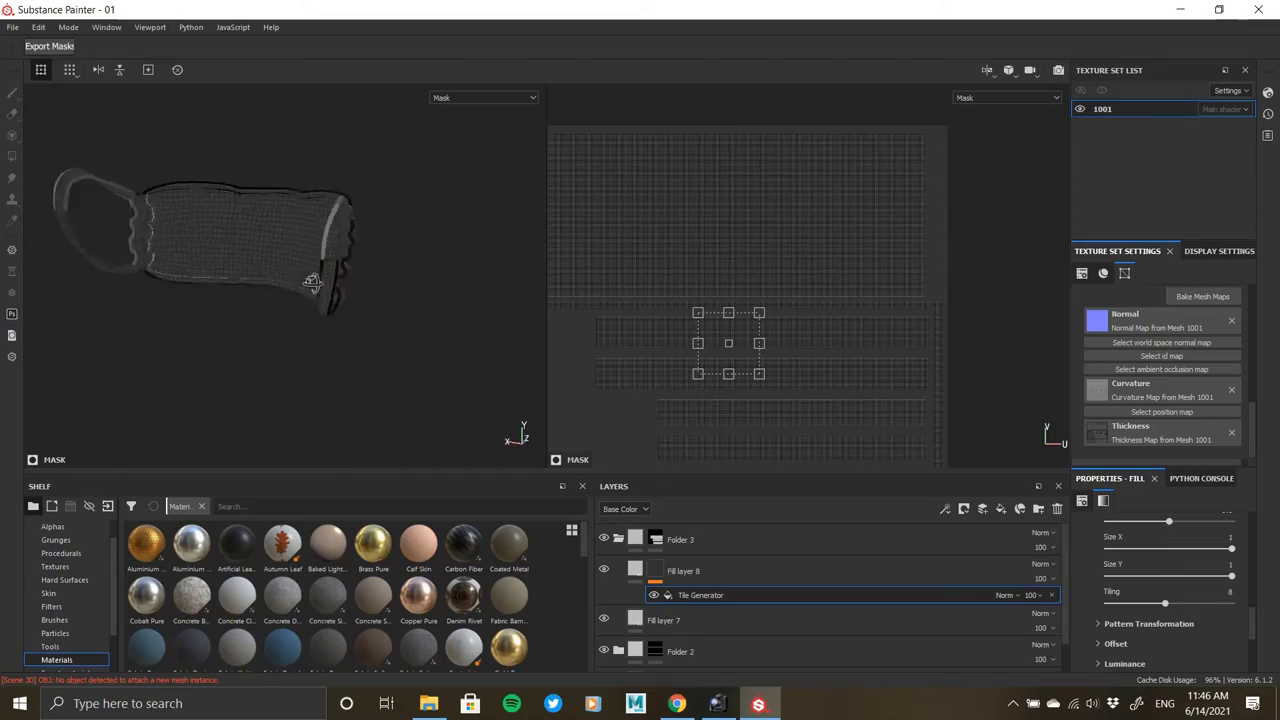
pyautogui.keyDown('alt'); pyautogui.moveTo(309, 280); pyautogui.dragTo(386, 289); pyautogui.keyUp('alt')
pyautogui.keyDown('alt'); pyautogui.moveTo(357, 363); pyautogui.dragTo(375, 324, button='right'); pyautogui.keyUp('alt')
pyautogui.keyDown('alt'); pyautogui.moveTo(407, 345); pyautogui.dragTo(386, 284); pyautogui.keyUp('alt')
pyautogui.keyDown('alt'); pyautogui.moveTo(386, 284); pyautogui.dragTo(430, 265, button='right'); pyautogui.keyUp('alt')
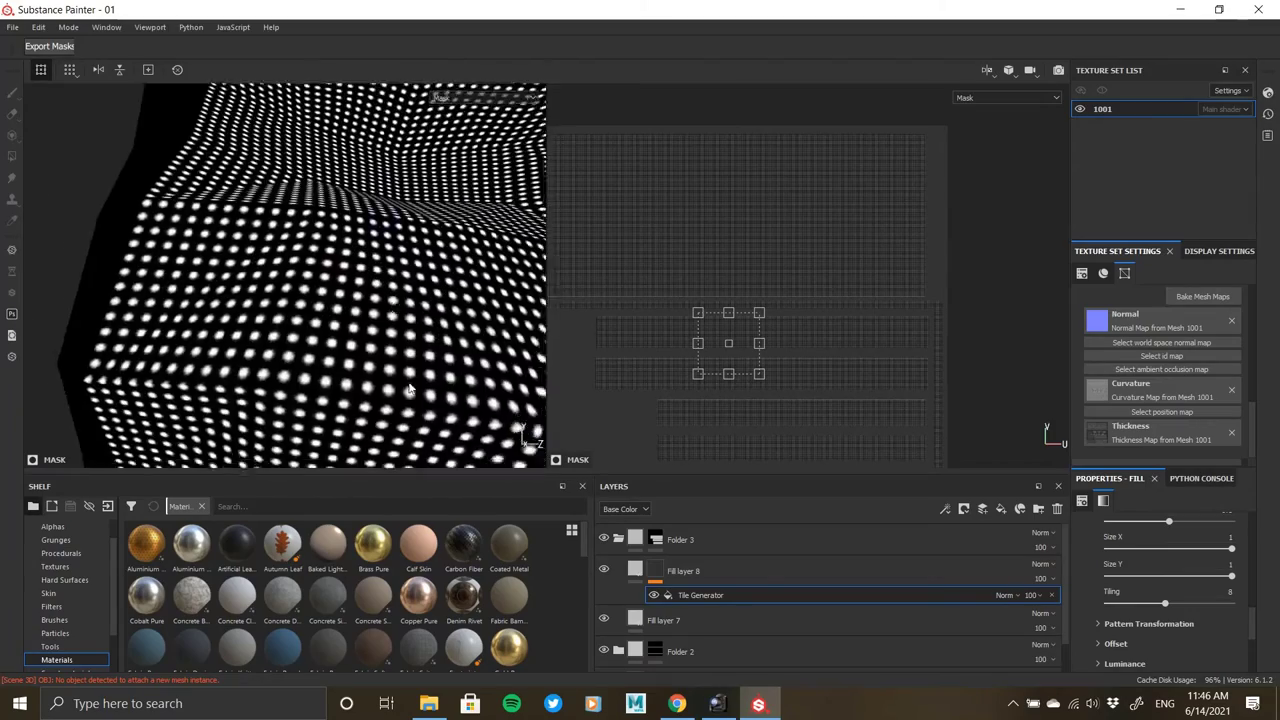
pyautogui.keyDown('alt'); pyautogui.moveTo(430, 265); pyautogui.dragTo(394, 328); pyautogui.keyUp('alt')
pyautogui.keyDown('alt'); pyautogui.moveTo(355, 300); pyautogui.dragTo(154, 209, button='right'); pyautogui.keyUp('alt')
pyautogui.keyDown('alt'); pyautogui.moveTo(154, 208); pyautogui.dragTo(256, 250); pyautogui.keyUp('alt')
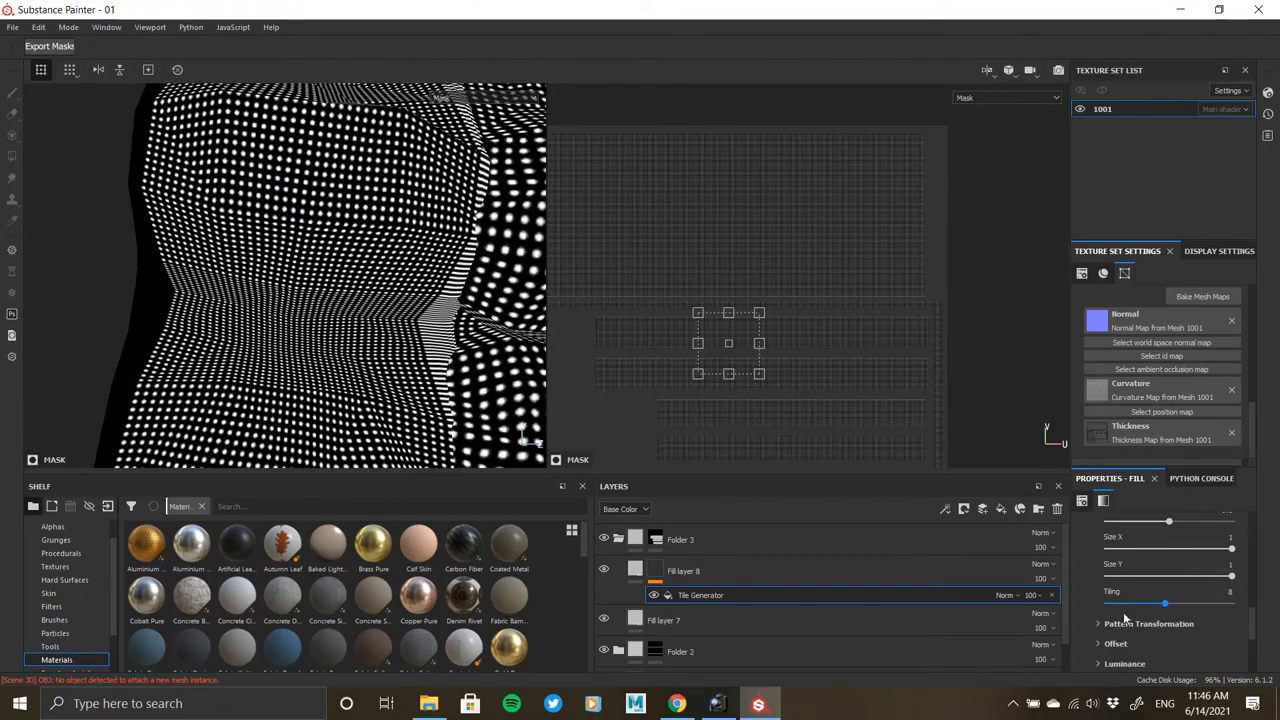
# Set Fill layer 8's height to about -0.35 so the dot pattern is indented into the side bands.
pyautogui.click(636, 570)
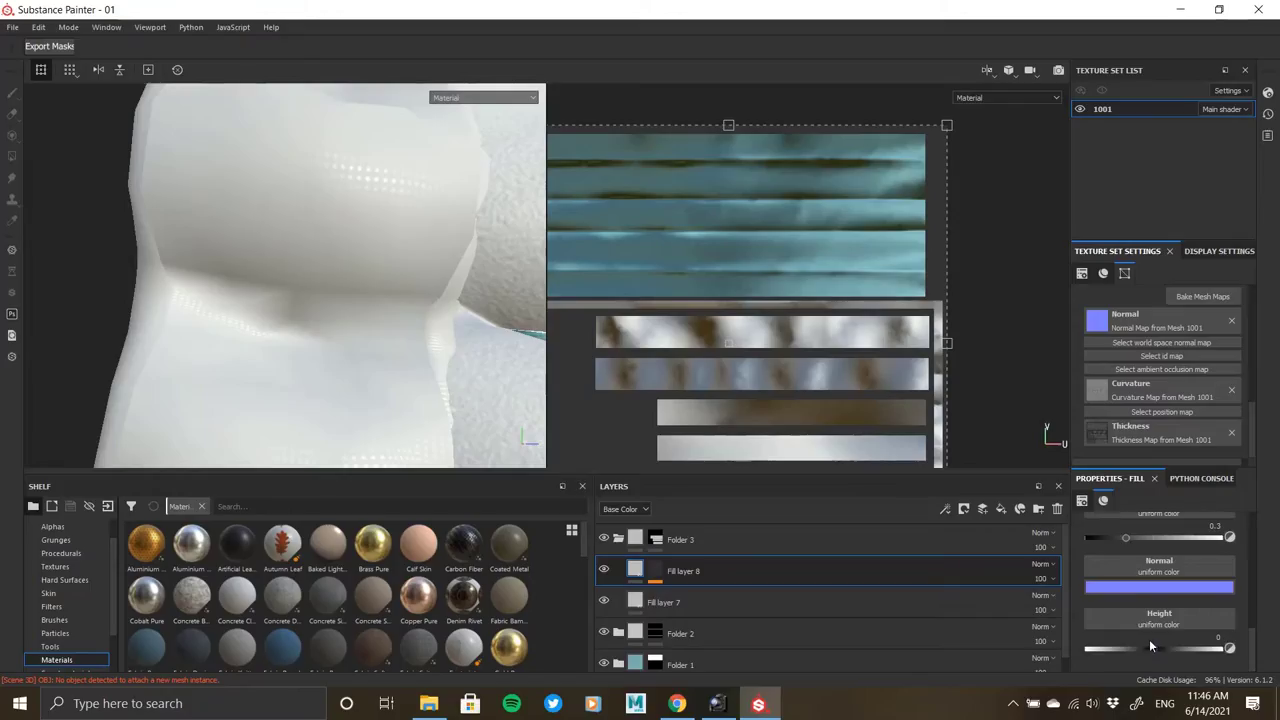
pyautogui.scroll(3, 1149, 645)
pyautogui.scroll(-3, 1149, 645)
pyautogui.moveTo(1153, 649)
pyautogui.mouseDown()
pyautogui.moveTo(1175, 648)
pyautogui.moveTo(1141, 649)
pyautogui.mouseUp()
pyautogui.keyDown('alt'); pyautogui.moveTo(420, 270); pyautogui.dragTo(429, 300); pyautogui.keyUp('alt')
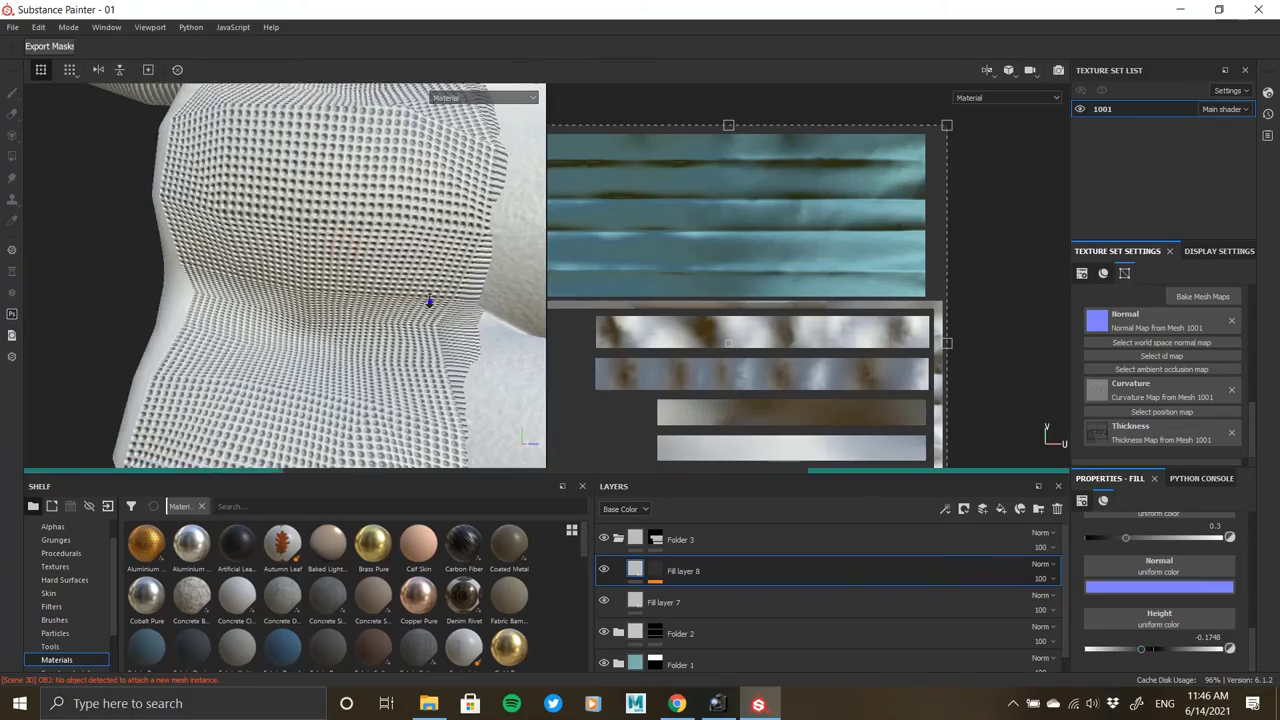
pyautogui.scroll(-3, 397, 292)
pyautogui.scroll(6, 229, 183)
pyautogui.keyDown('alt'); pyautogui.moveTo(229, 183); pyautogui.dragTo(532, 366); pyautogui.keyUp('alt')
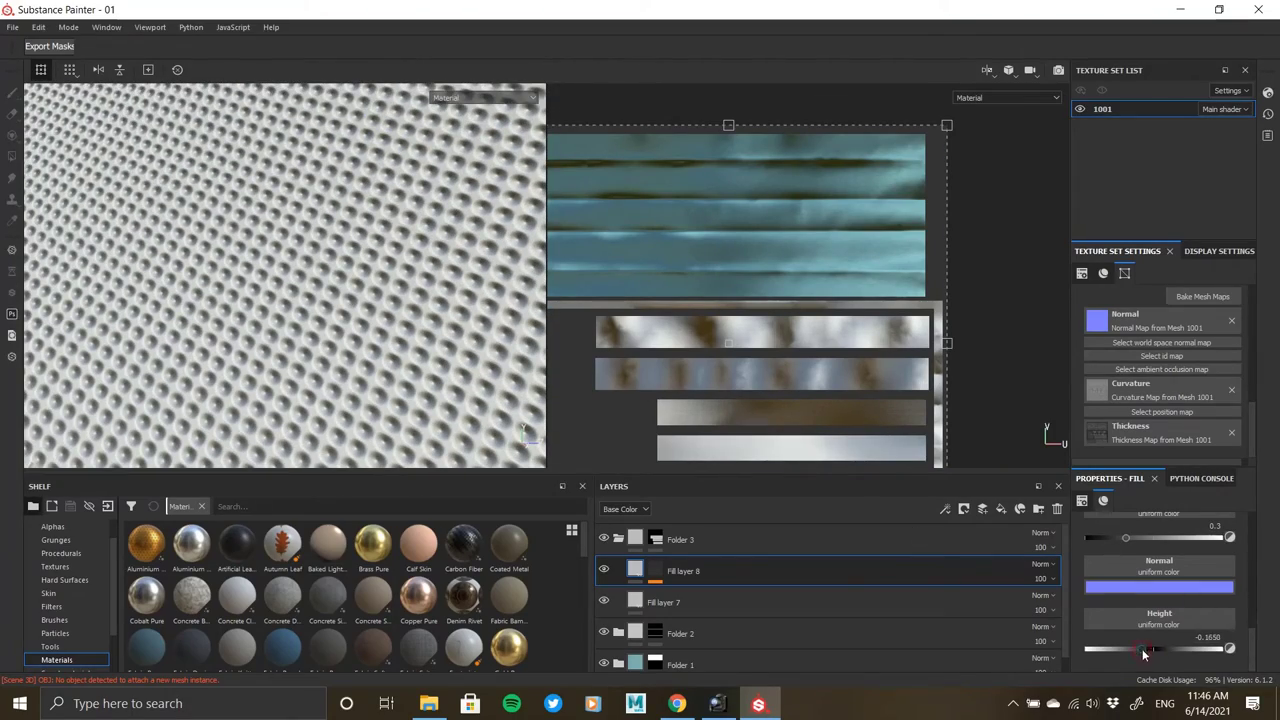
pyautogui.moveTo(1145, 653); pyautogui.dragTo(1131, 653)
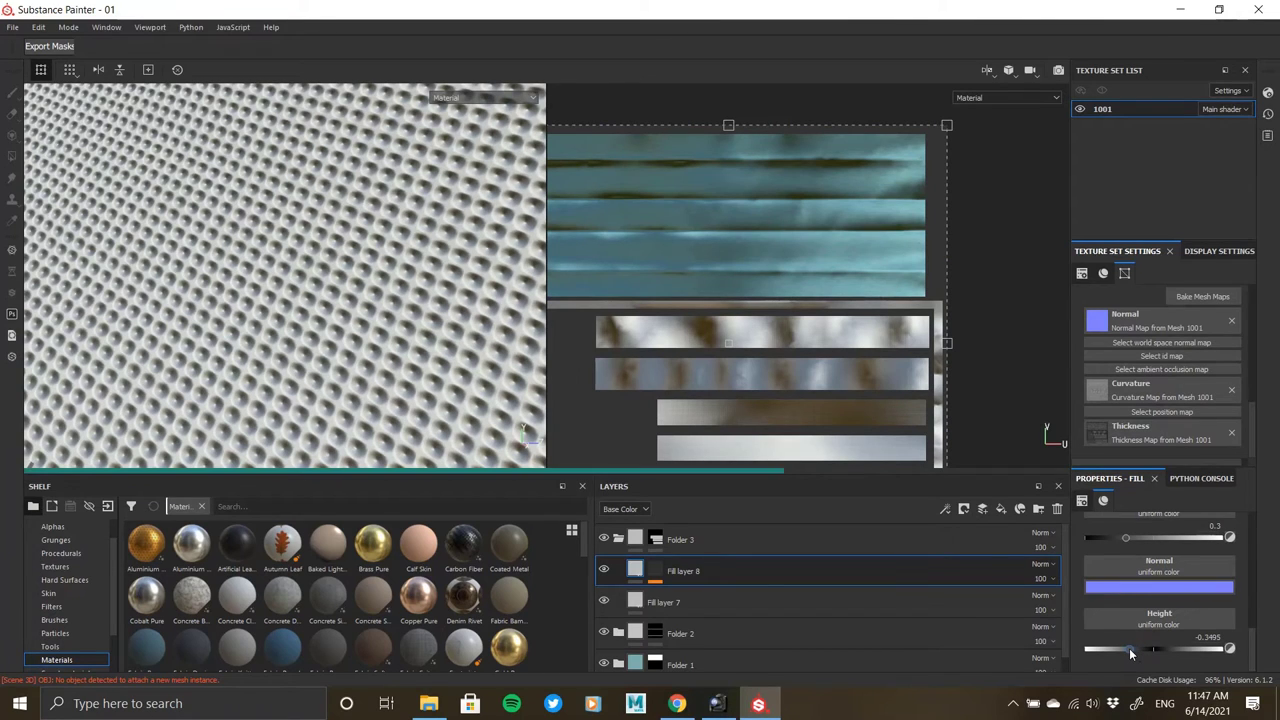
# Add a Sharpen filter above the Tile Generator in Fill layer 8's mask.
pyautogui.click(655, 571)
pyautogui.rightClick(700, 596)
pyautogui.click(744, 525)
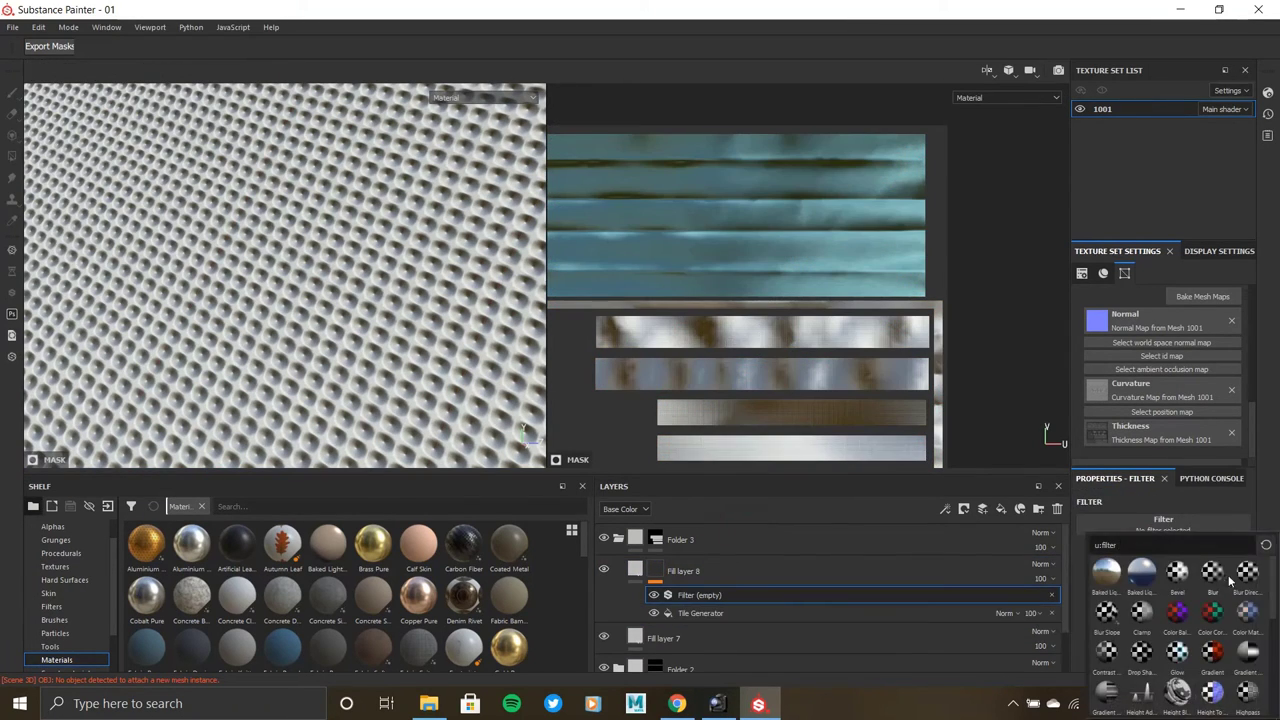
pyautogui.click(1225, 549)
pyautogui.write('sh')
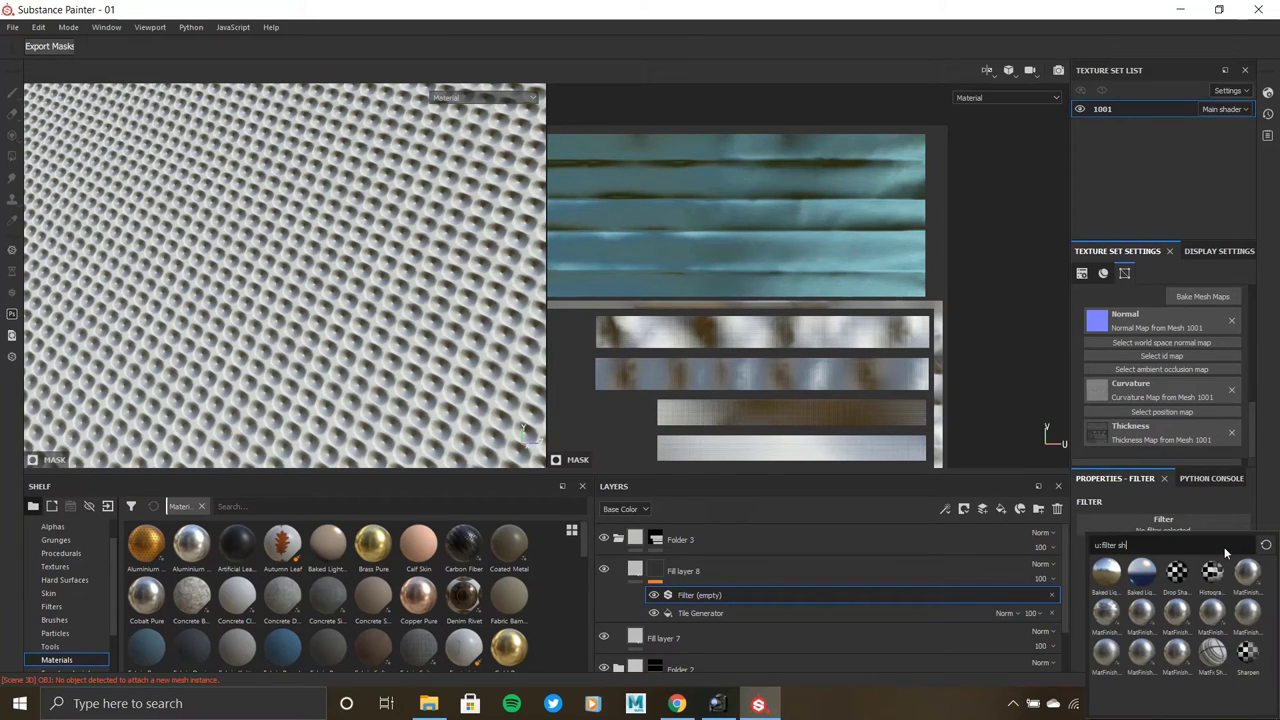
pyautogui.write('ar')
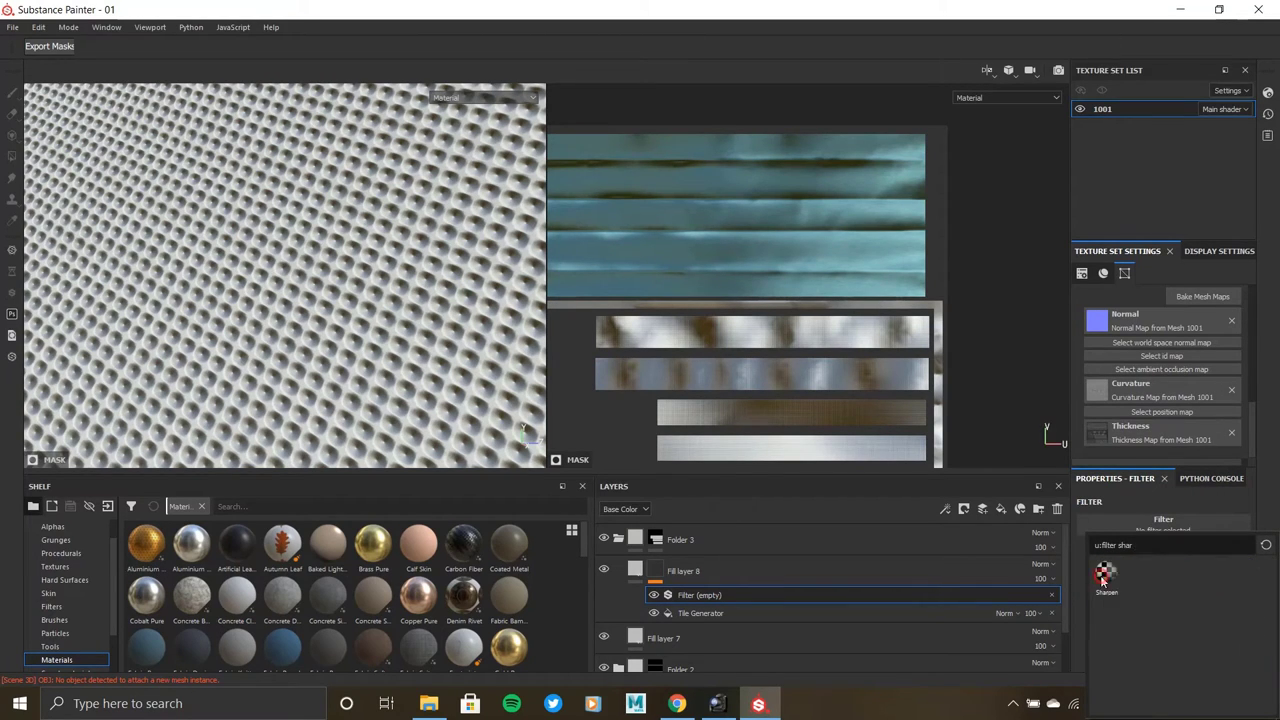
pyautogui.click(1106, 578)
pyautogui.moveTo(1128, 590)
pyautogui.mouseDown()
pyautogui.moveTo(1215, 592)
pyautogui.moveTo(1121, 592)
pyautogui.mouseUp()
# Set Fill layer 8's height to about -0.17 to make the indented dots shallower.
pyautogui.click(636, 570)
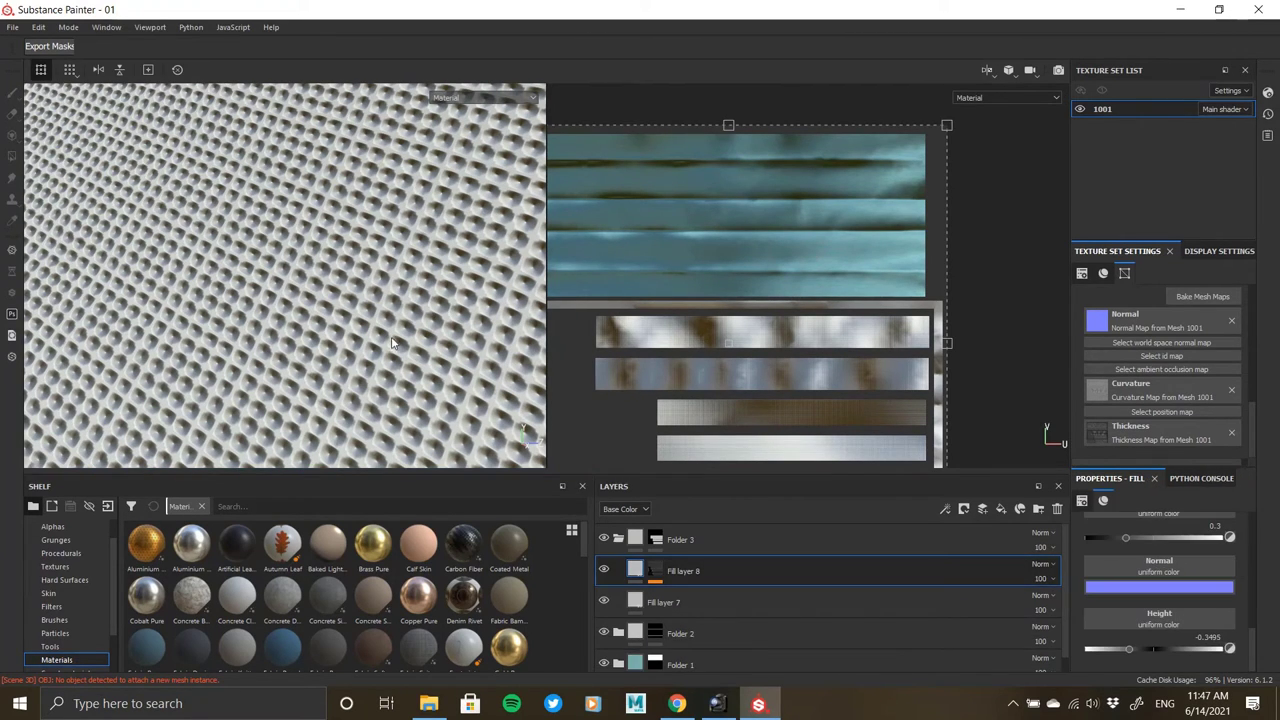
pyautogui.keyDown('alt'); pyautogui.moveTo(324, 301); pyautogui.dragTo(249, 331, button='right'); pyautogui.keyUp('alt')
pyautogui.keyDown('alt'); pyautogui.moveTo(249, 331); pyautogui.dragTo(183, 157); pyautogui.keyUp('alt')
pyautogui.keyDown('alt'); pyautogui.moveTo(349, 249); pyautogui.dragTo(299, 275, button='right'); pyautogui.keyUp('alt')
pyautogui.scroll(6, 1157, 608)
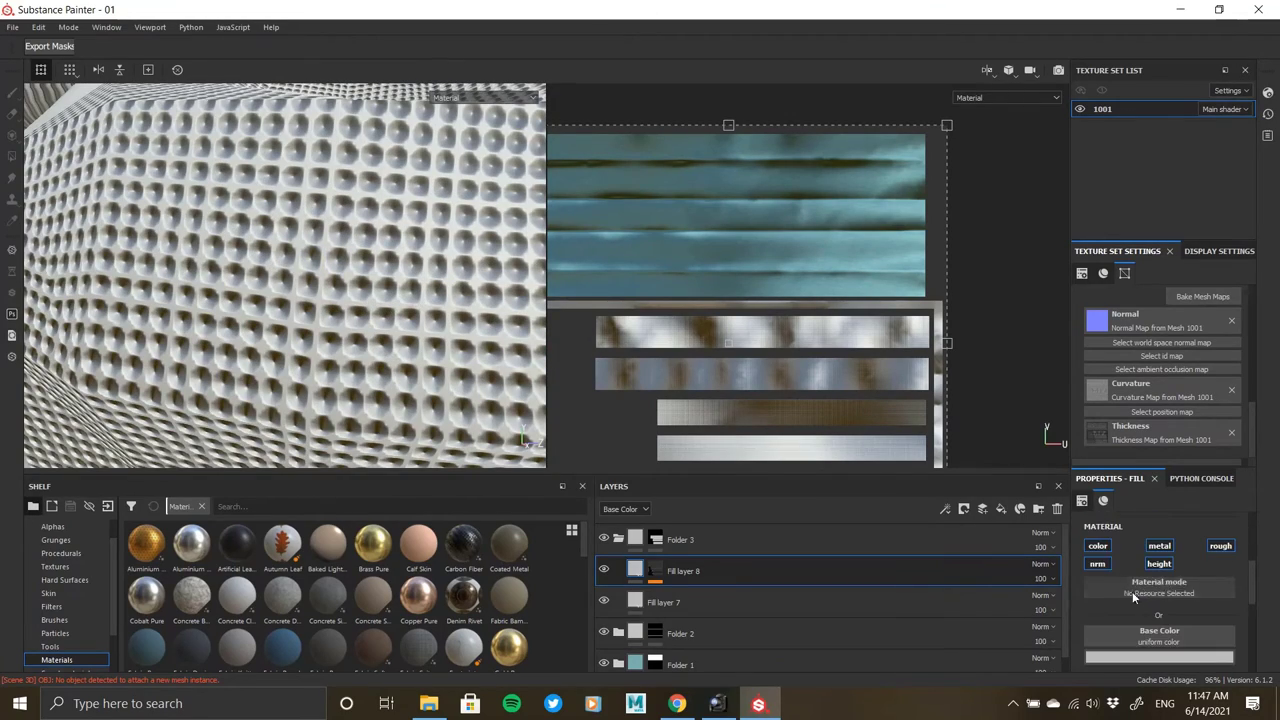
pyautogui.click(1093, 546)
pyautogui.click(1096, 545)
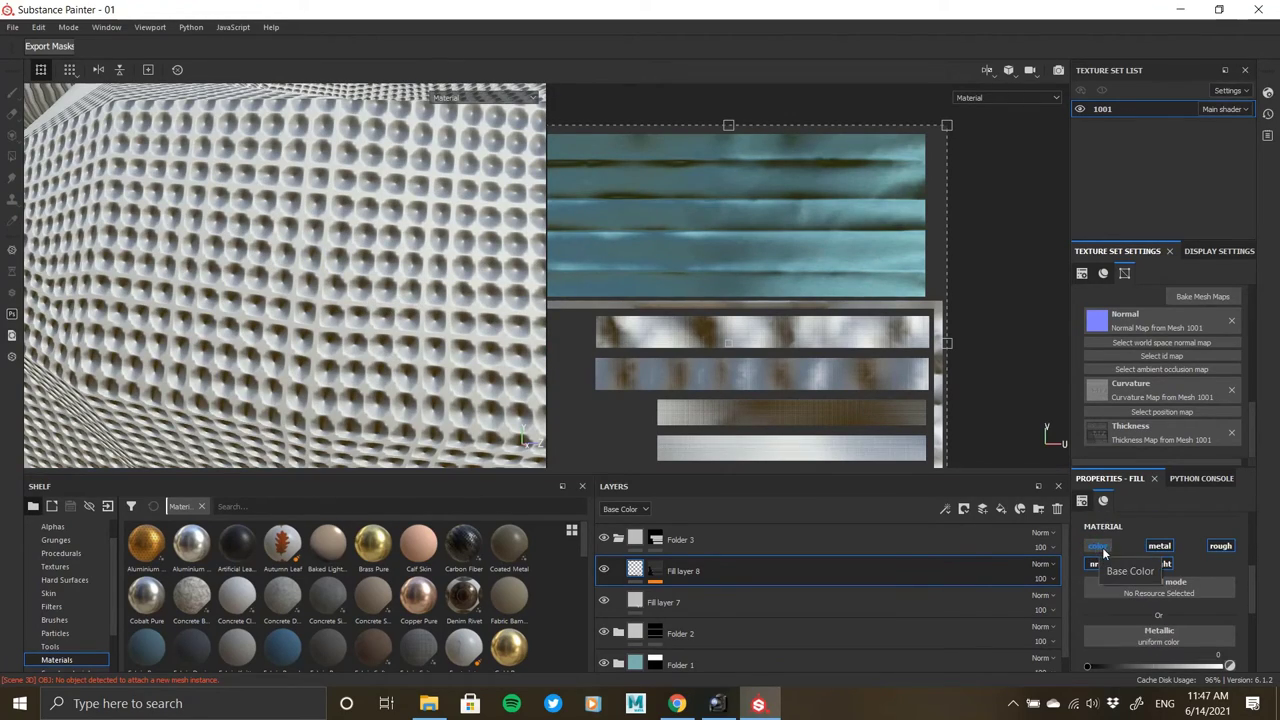
pyautogui.scroll(-5, 1127, 624)
pyautogui.moveTo(1135, 648); pyautogui.dragTo(1142, 649)
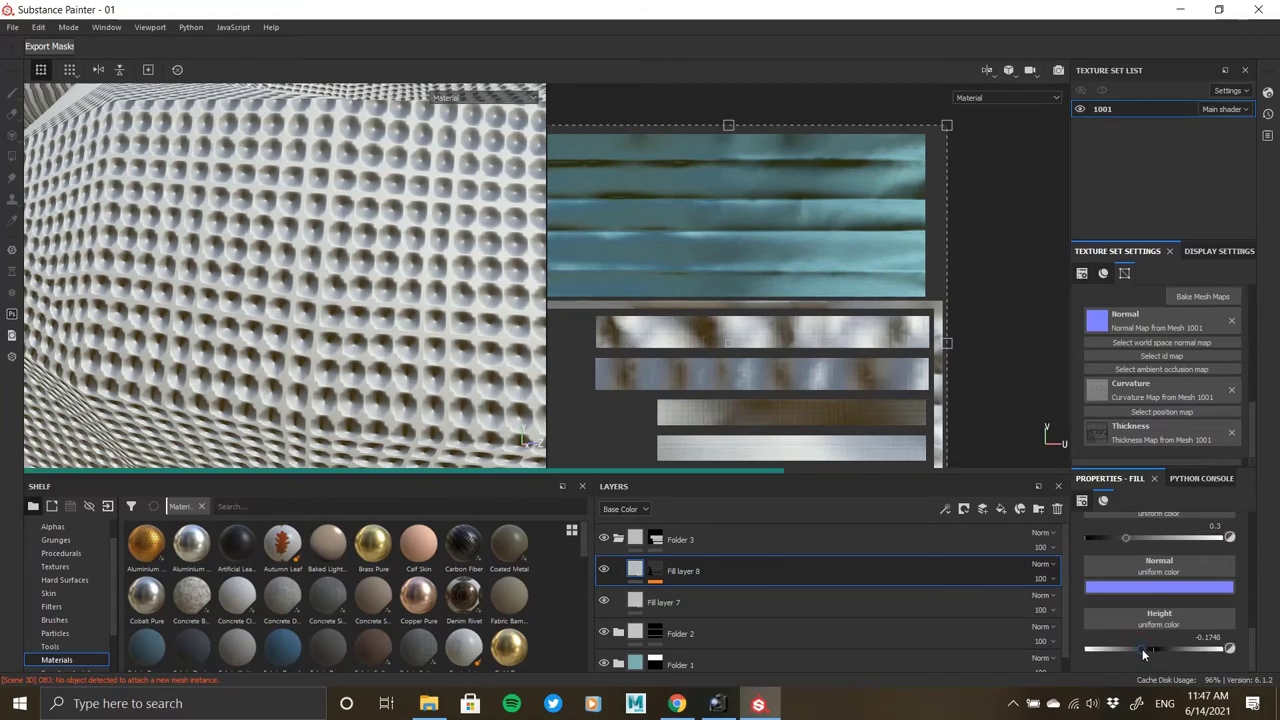
# Examine the depth and size of the sharpened dots across the gathered side bands and beside the blue fabric.
pyautogui.keyDown('alt'); pyautogui.moveTo(449, 320); pyautogui.dragTo(326, 334, button='right'); pyautogui.keyUp('alt')
pyautogui.keyDown('alt'); pyautogui.moveTo(326, 334); pyautogui.dragTo(361, 242); pyautogui.keyUp('alt')
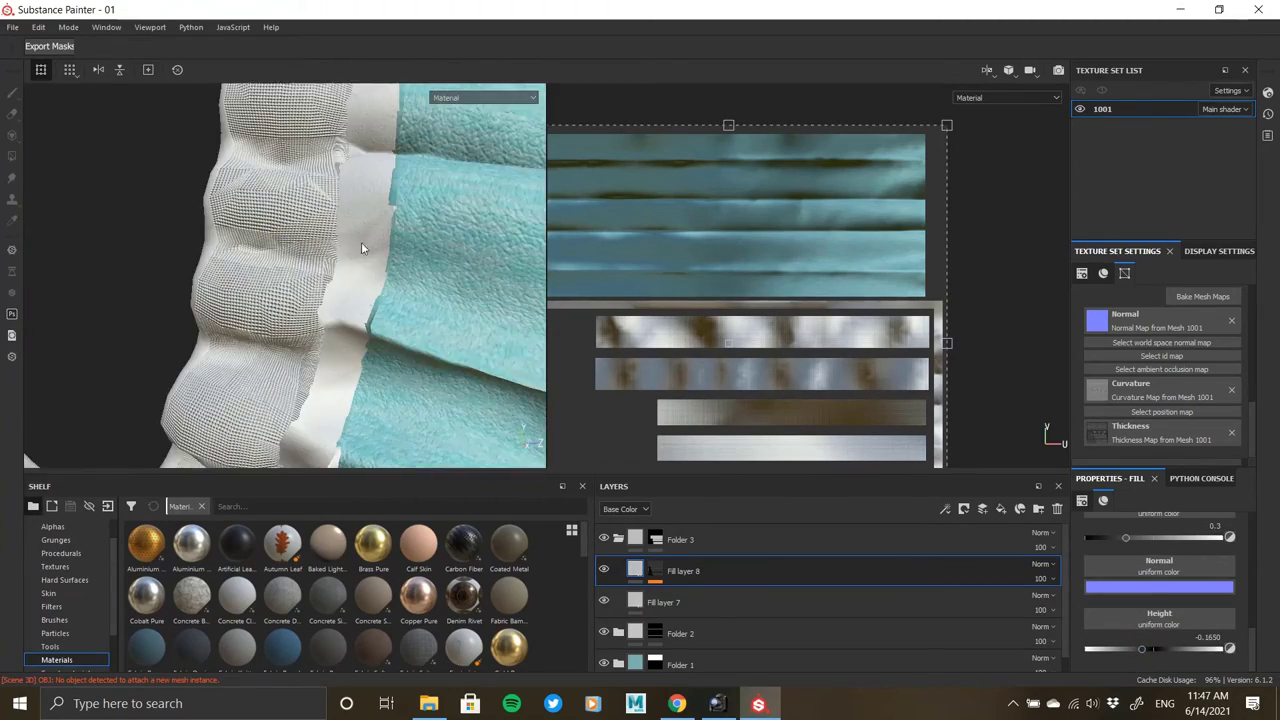
pyautogui.keyDown('alt'); pyautogui.moveTo(361, 242); pyautogui.dragTo(363, 383, button='right'); pyautogui.keyUp('alt')
pyautogui.keyDown('alt'); pyautogui.moveTo(363, 383); pyautogui.dragTo(390, 281); pyautogui.keyUp('alt')
pyautogui.keyDown('alt'); pyautogui.moveTo(390, 281); pyautogui.dragTo(309, 306, button='right'); pyautogui.keyUp('alt')
pyautogui.keyDown('alt'); pyautogui.moveTo(309, 306); pyautogui.dragTo(374, 351); pyautogui.keyUp('alt')
pyautogui.keyDown('alt'); pyautogui.moveTo(374, 351); pyautogui.dragTo(284, 236, button='right'); pyautogui.keyUp('alt')
pyautogui.keyDown('alt'); pyautogui.moveTo(284, 236); pyautogui.dragTo(299, 246); pyautogui.keyUp('alt')
# Set the tiling of the Tile Generator in Fill layer 8's mask to 12 for finer dots on the side bands.
pyautogui.click(658, 572)
pyautogui.click(713, 612)
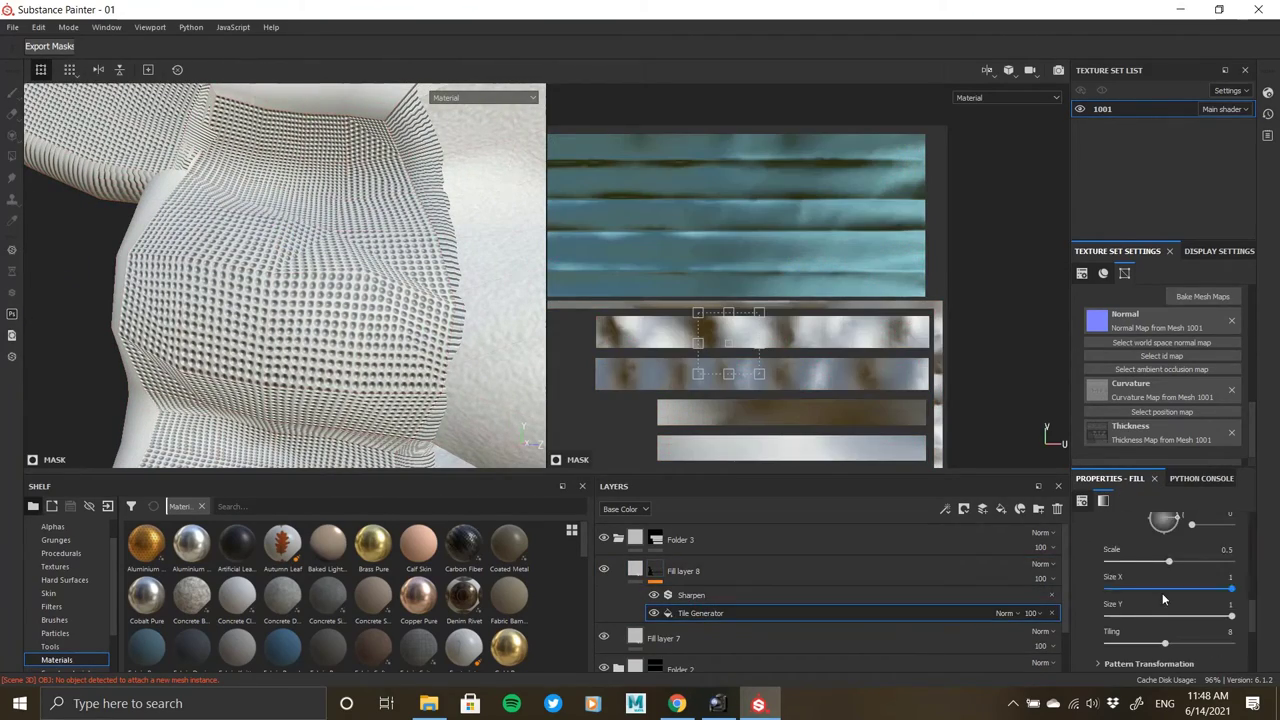
pyautogui.scroll(6, 1163, 598)
pyautogui.scroll(-5, 1150, 610)
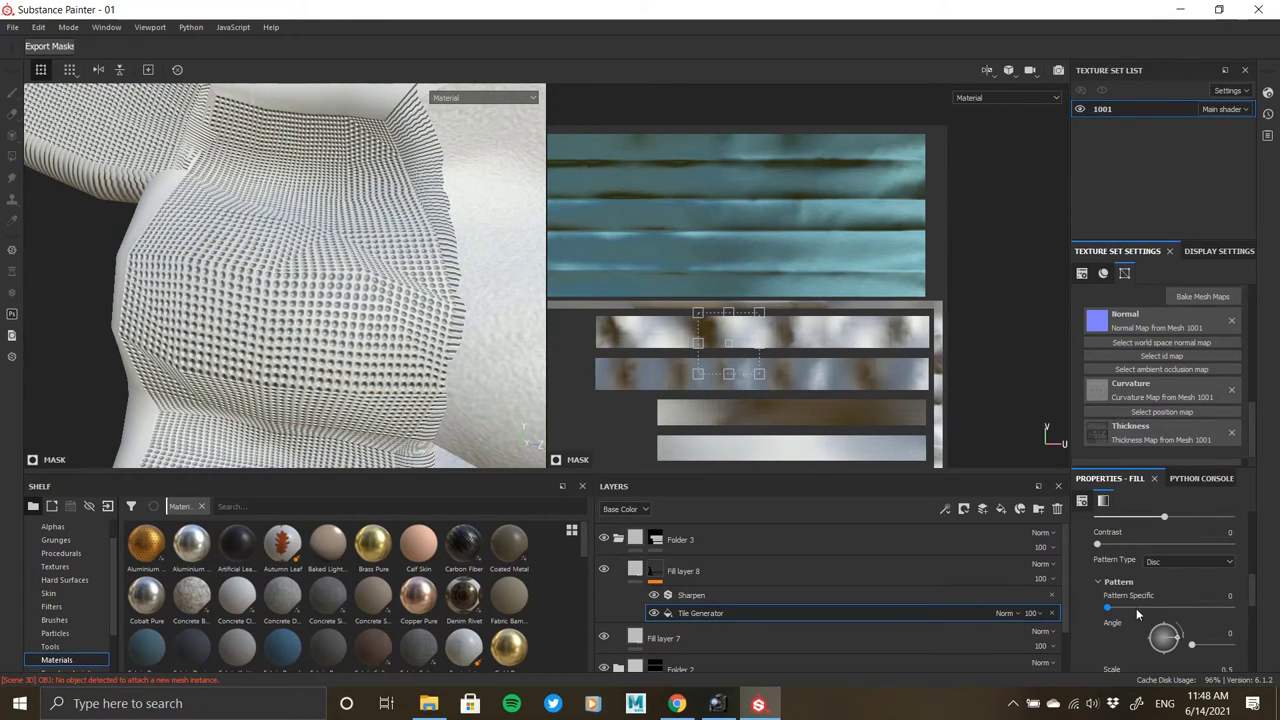
pyautogui.scroll(-4, 1137, 614)
pyautogui.moveTo(1167, 606); pyautogui.dragTo(1175, 607)
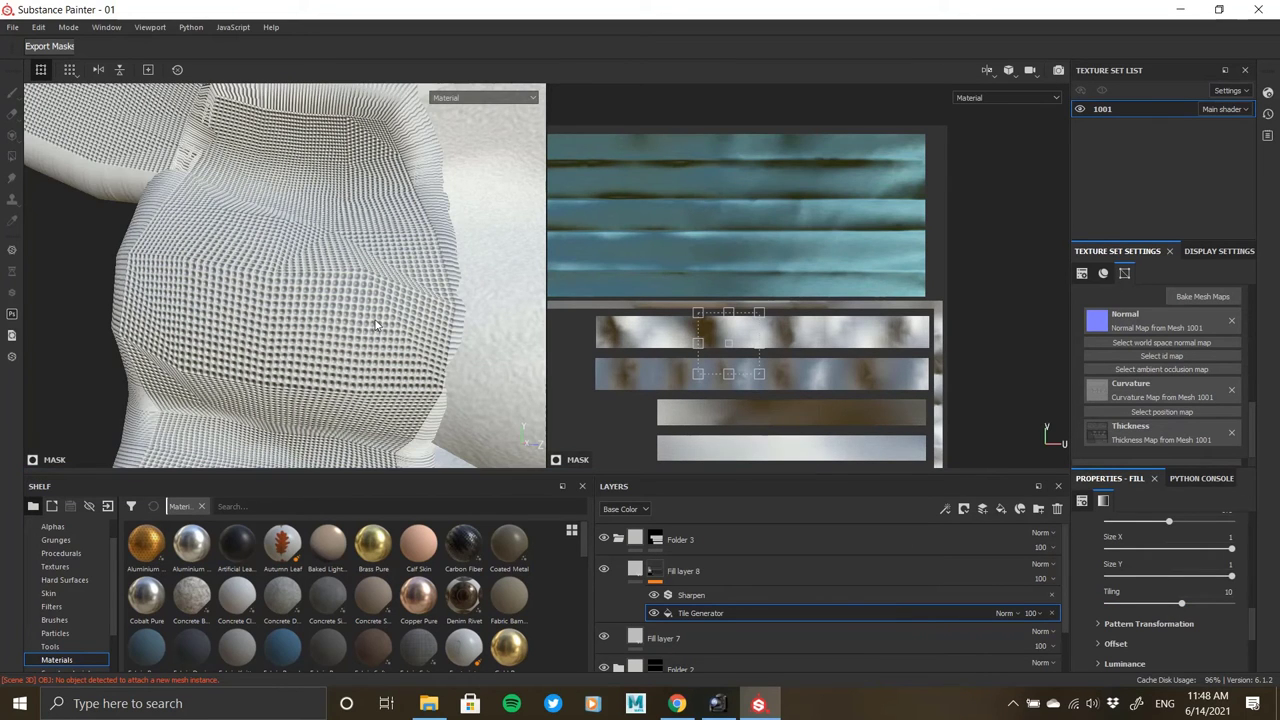
pyautogui.keyDown('alt'); pyautogui.moveTo(377, 322); pyautogui.dragTo(442, 328); pyautogui.keyUp('alt')
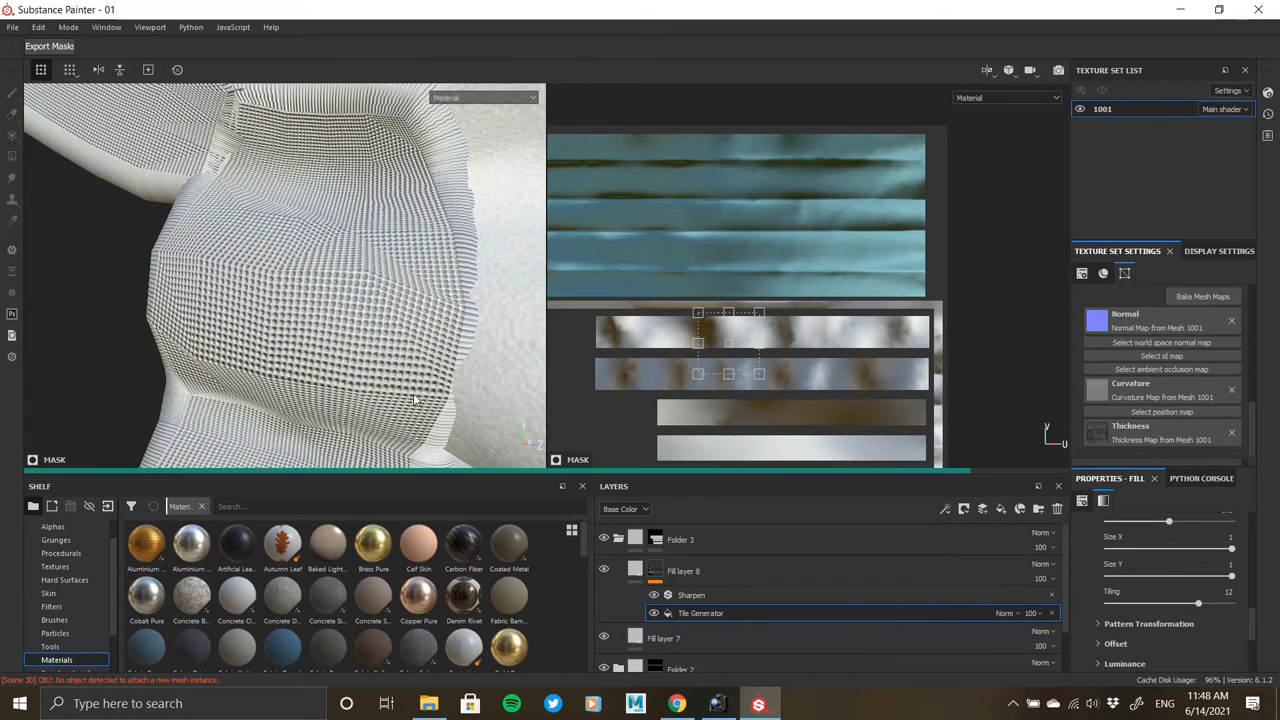
pyautogui.keyDown('alt'); pyautogui.moveTo(412, 351); pyautogui.dragTo(352, 343, button='right'); pyautogui.keyUp('alt')
pyautogui.keyDown('alt'); pyautogui.moveTo(352, 343); pyautogui.dragTo(371, 151); pyautogui.keyUp('alt')
pyautogui.keyDown('alt'); pyautogui.moveTo(371, 151); pyautogui.dragTo(400, 200, button='right'); pyautogui.keyUp('alt')
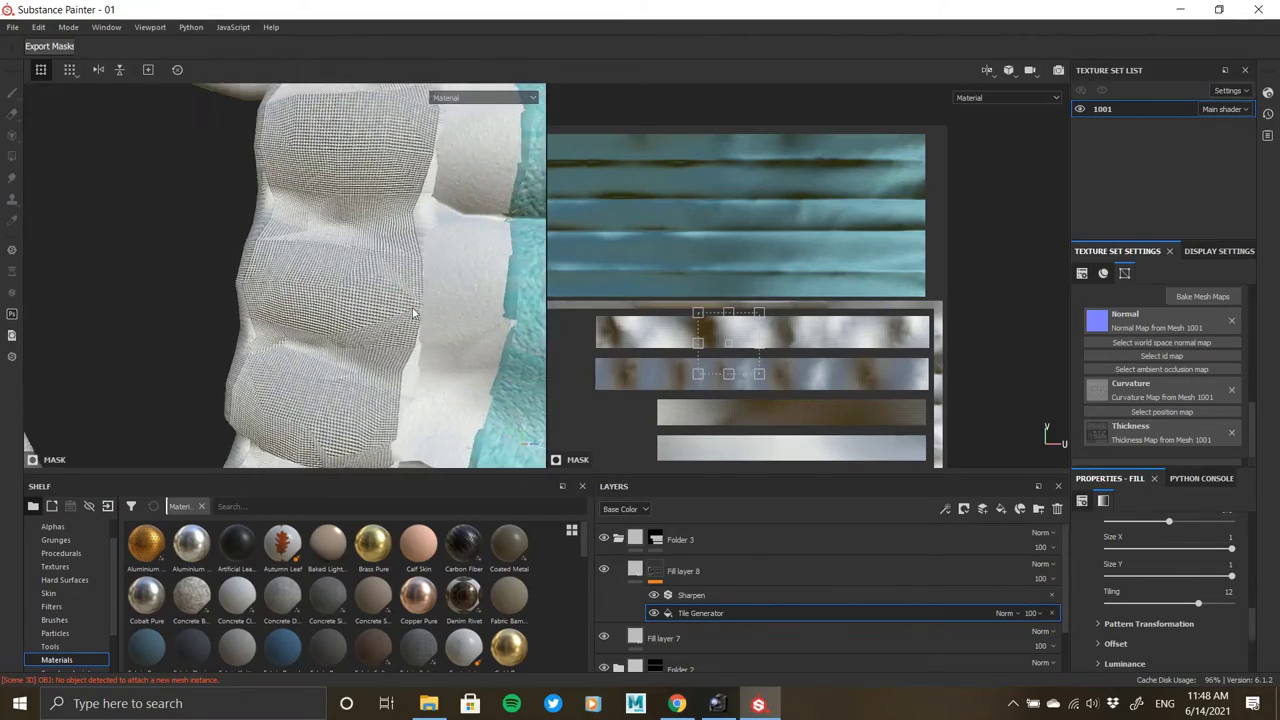
pyautogui.keyDown('alt'); pyautogui.moveTo(290, 225); pyautogui.dragTo(340, 246, button='right'); pyautogui.keyUp('alt')
pyautogui.moveTo(340, 245)
pyautogui.keyDown('alt'); pyautogui.mouseDown()
pyautogui.moveTo(280, 220)
pyautogui.moveTo(414, 243)
pyautogui.moveTo(362, 236)
pyautogui.mouseUp(); pyautogui.keyUp('alt')
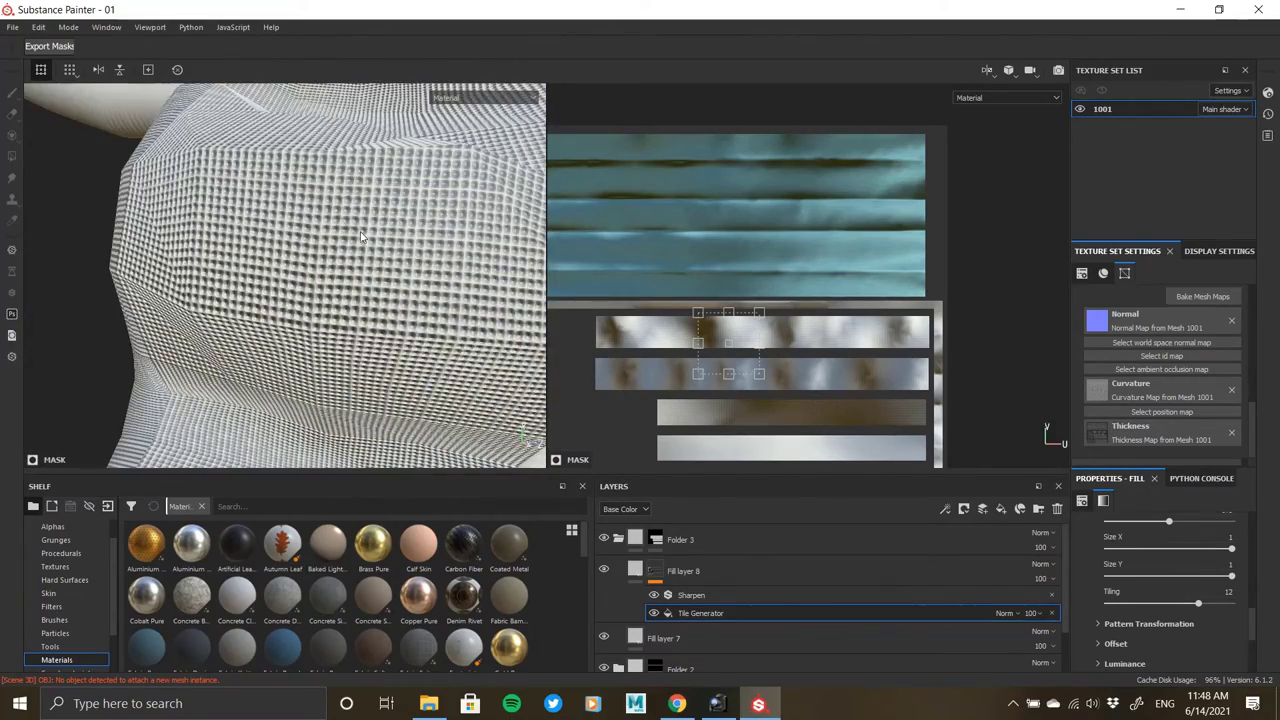
# Try a scale variation of 0.26 in the Tile Generator's pattern transformation and undo it.
pyautogui.click(1108, 626)
pyautogui.scroll(-3, 1122, 626)
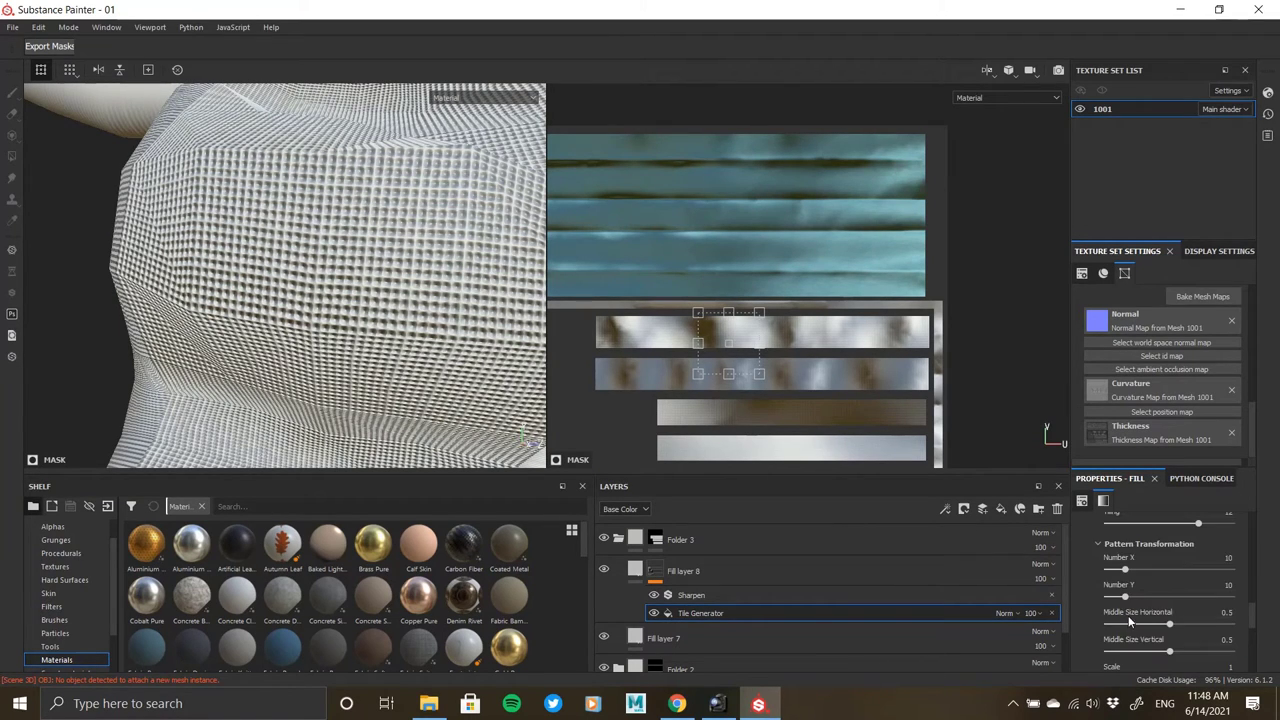
pyautogui.scroll(-1, 1148, 626)
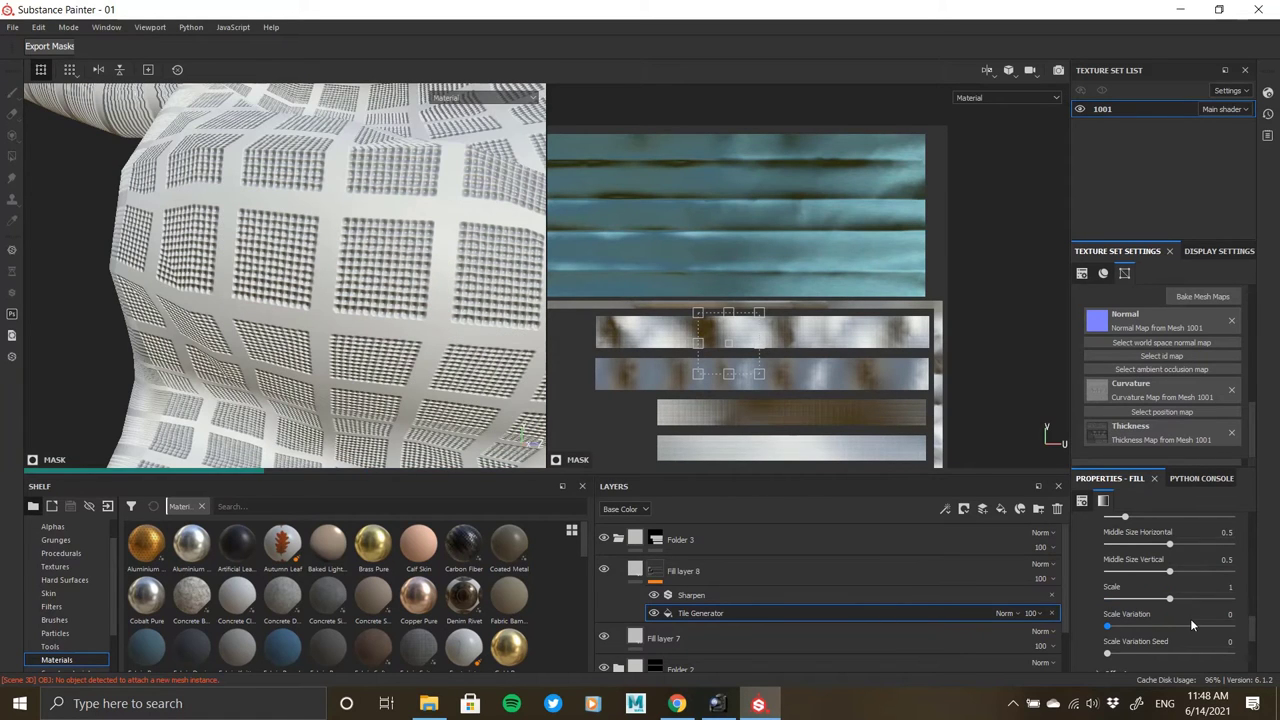
pyautogui.scroll(-1, 1133, 622)
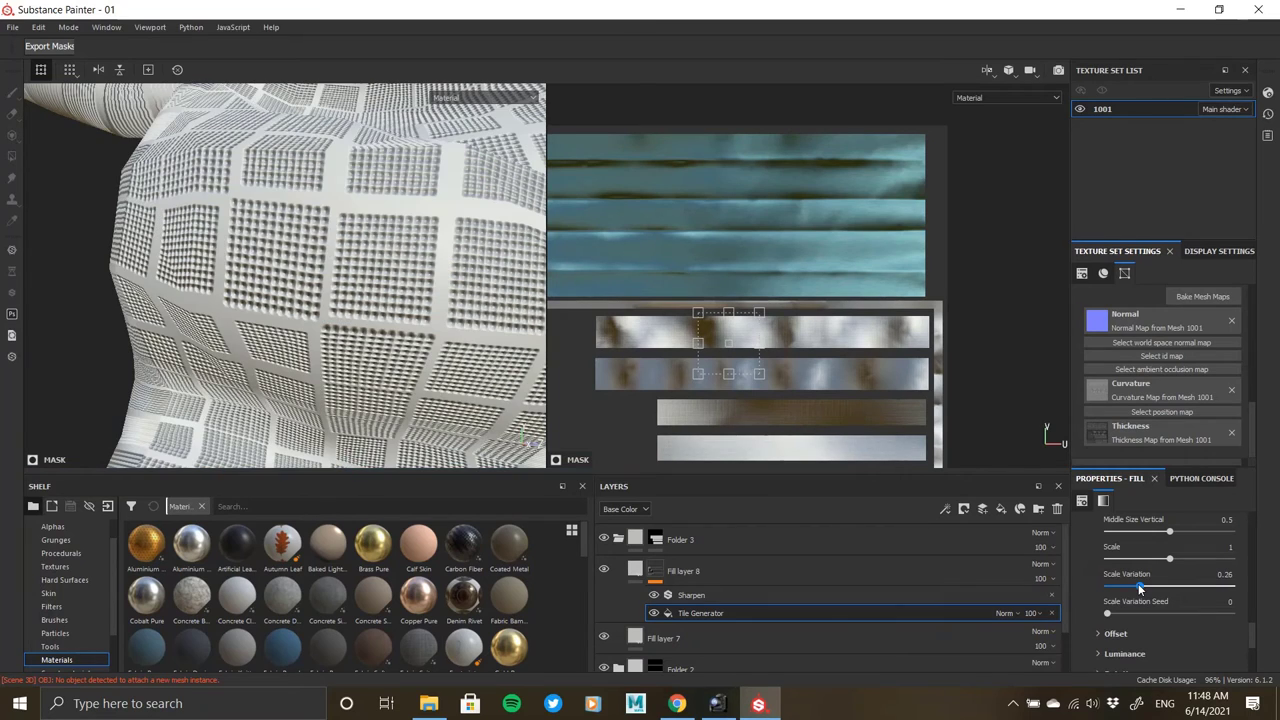
pyautogui.hotkey('ctrl', 'z')
# Try the Tile Generator's offset settings with interstice variation 0.23, interstice Y 0.29 and offset 0.96, then revert them.
pyautogui.click(1103, 634)
pyautogui.scroll(-1, 1133, 635)
pyautogui.scroll(-1, 1133, 635)
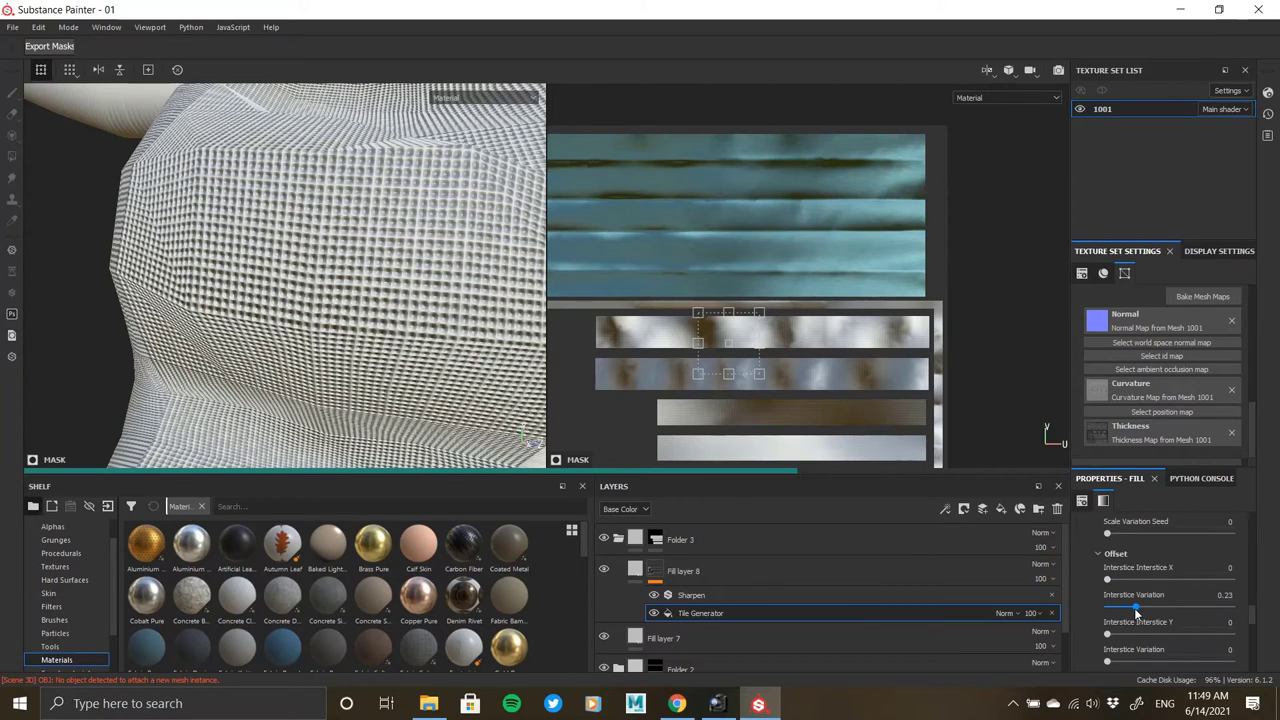
pyautogui.moveTo(1134, 608); pyautogui.dragTo(1107, 610)
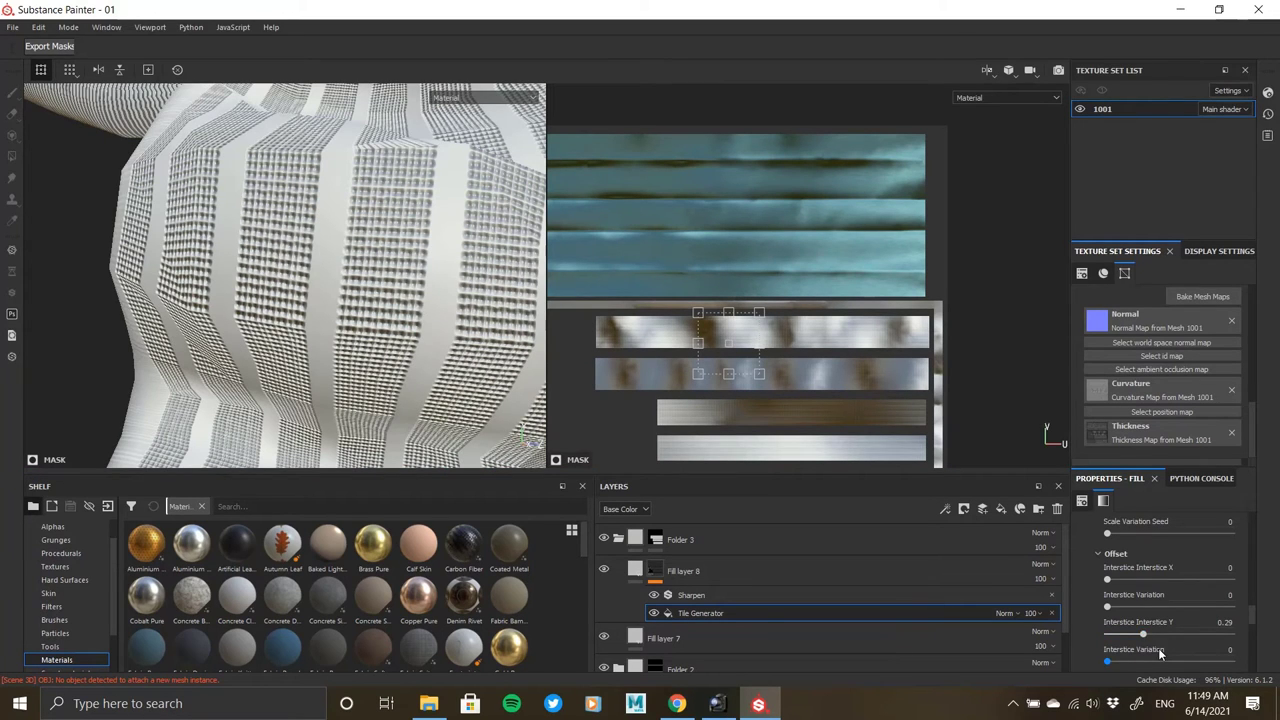
pyautogui.scroll(-1, 1091, 625)
pyautogui.moveTo(1143, 635); pyautogui.dragTo(1139, 609)
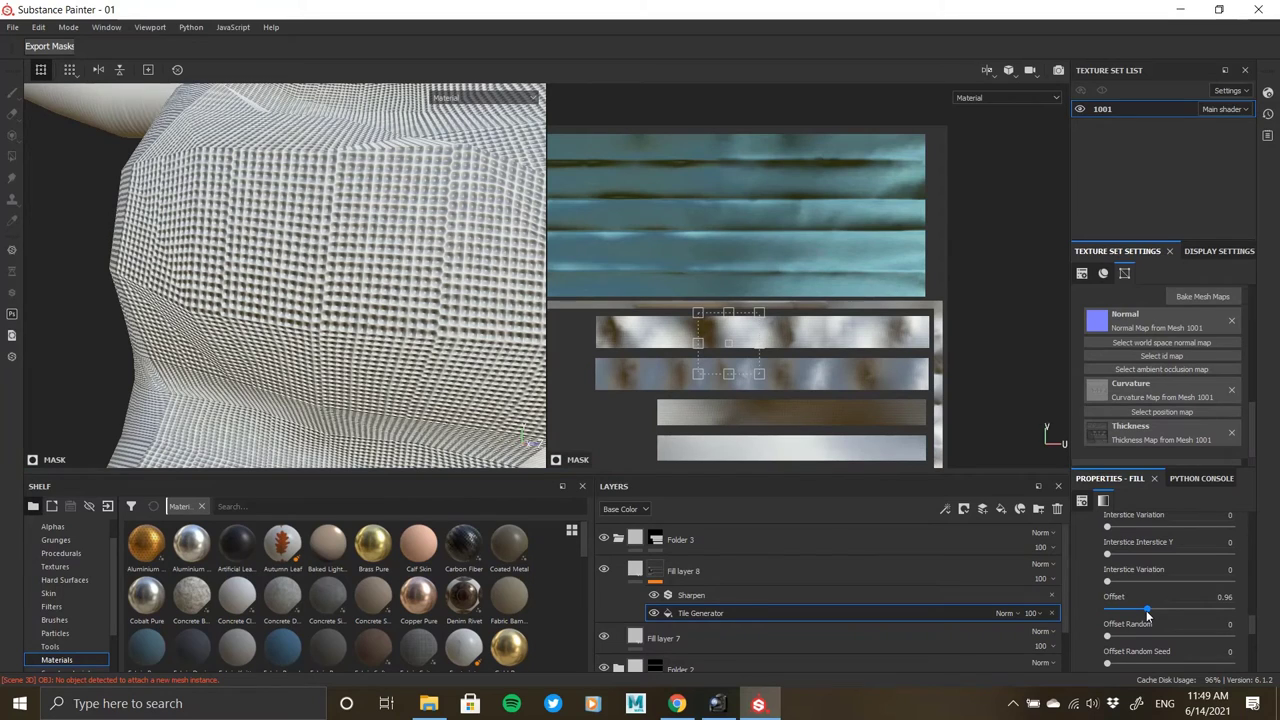
pyautogui.hotkey('ctrl', 'z')
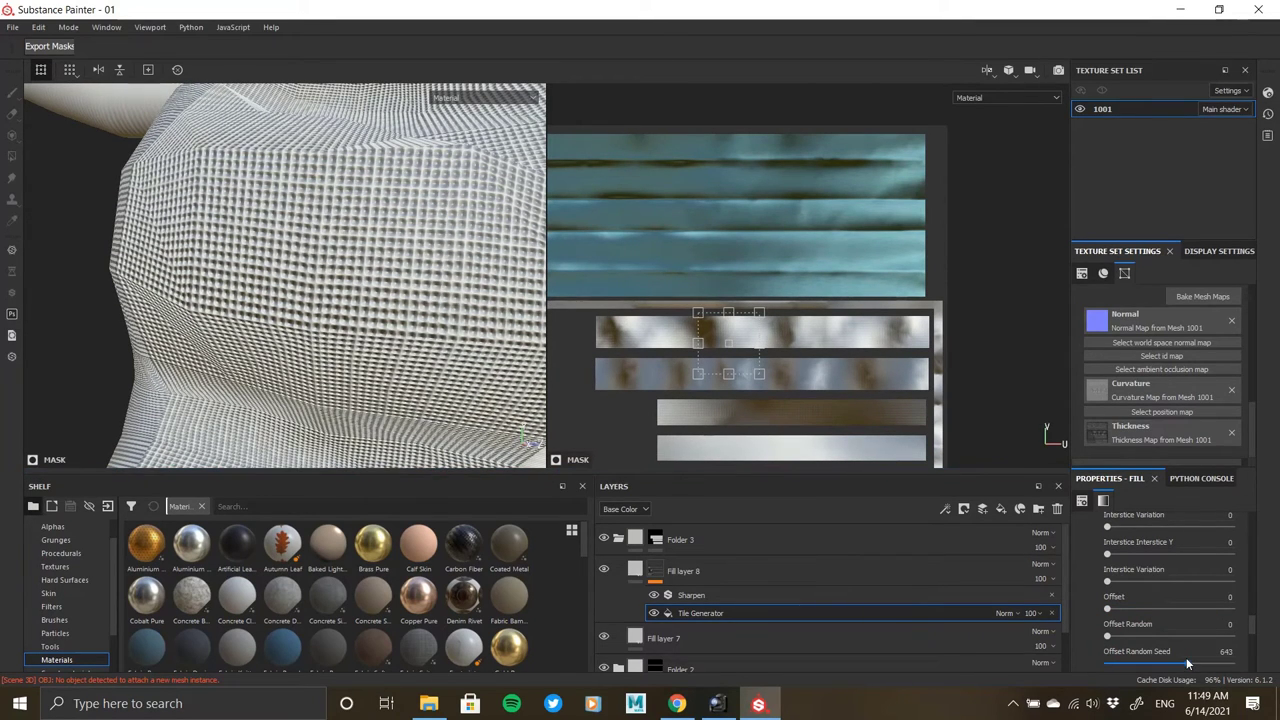
# Undo the offset random seed change and try a global offset of X 0.75 and Y 0.76 on the dot pattern.
pyautogui.scroll(-2, 1187, 663)
pyautogui.hotkey('ctrl', 'z')
pyautogui.moveTo(1119, 628); pyautogui.dragTo(1150, 628)
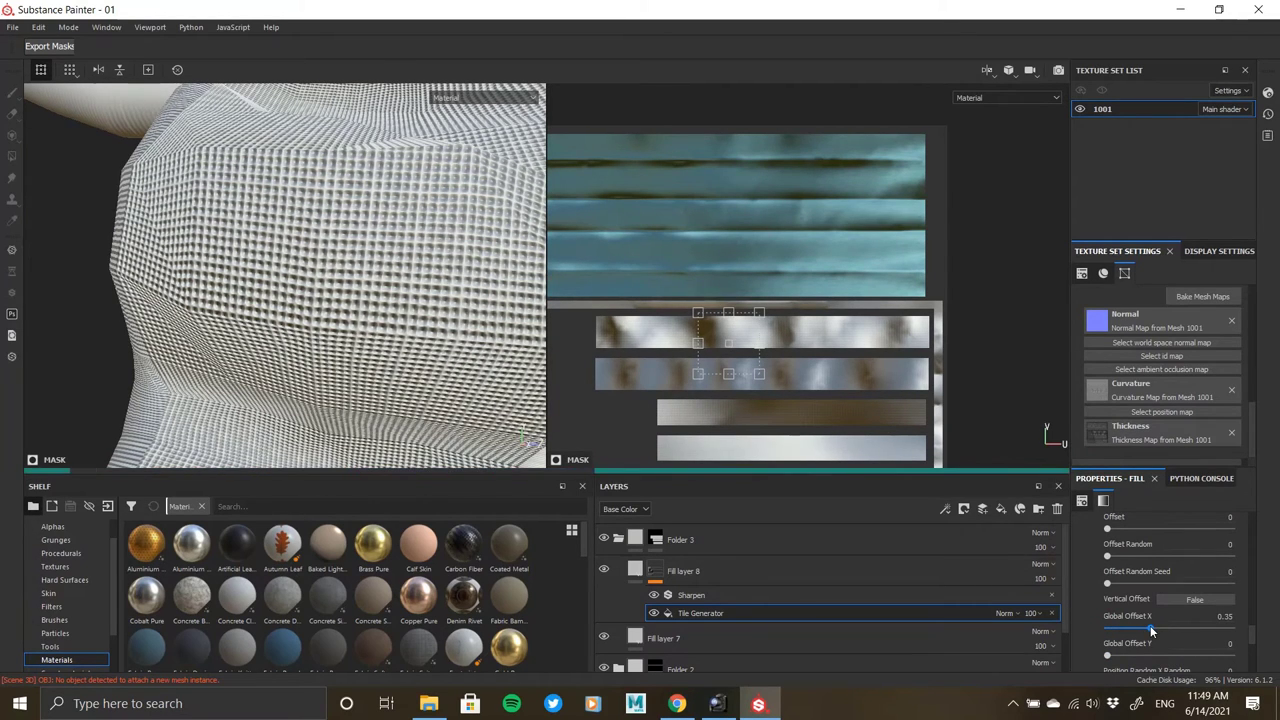
pyautogui.moveTo(1151, 628); pyautogui.dragTo(1200, 628)
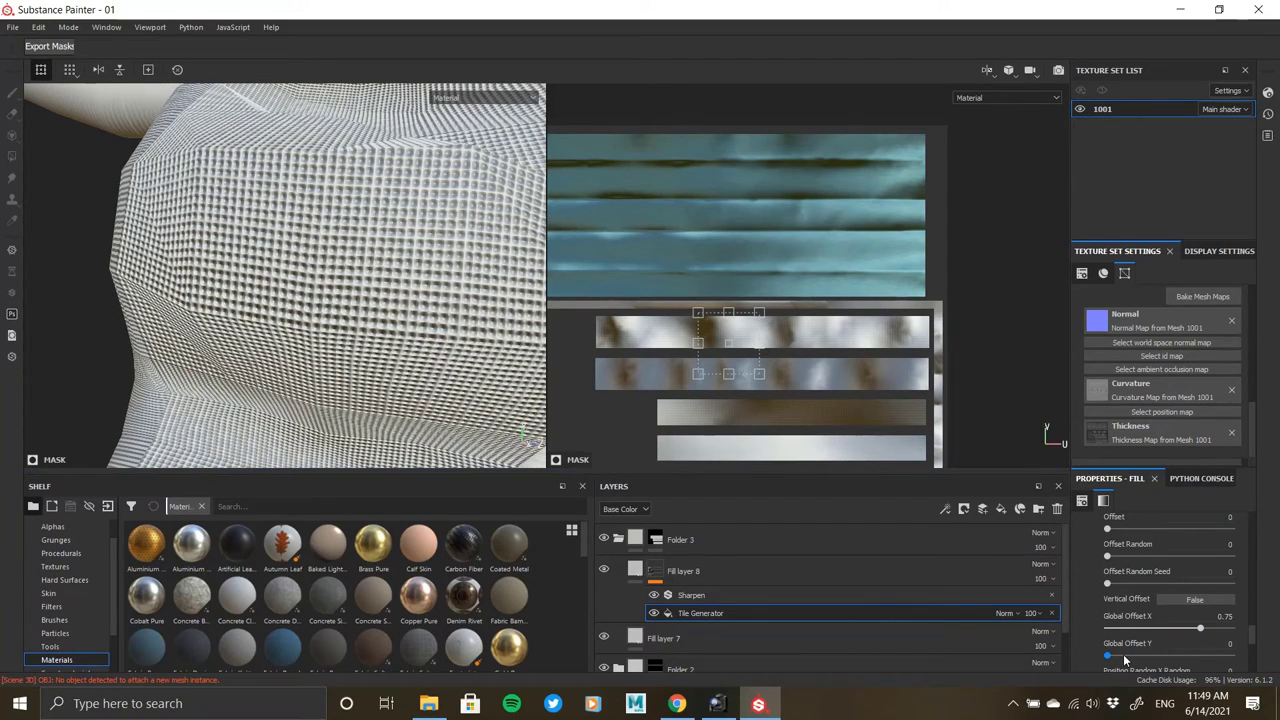
pyautogui.moveTo(1123, 654); pyautogui.dragTo(1202, 654)
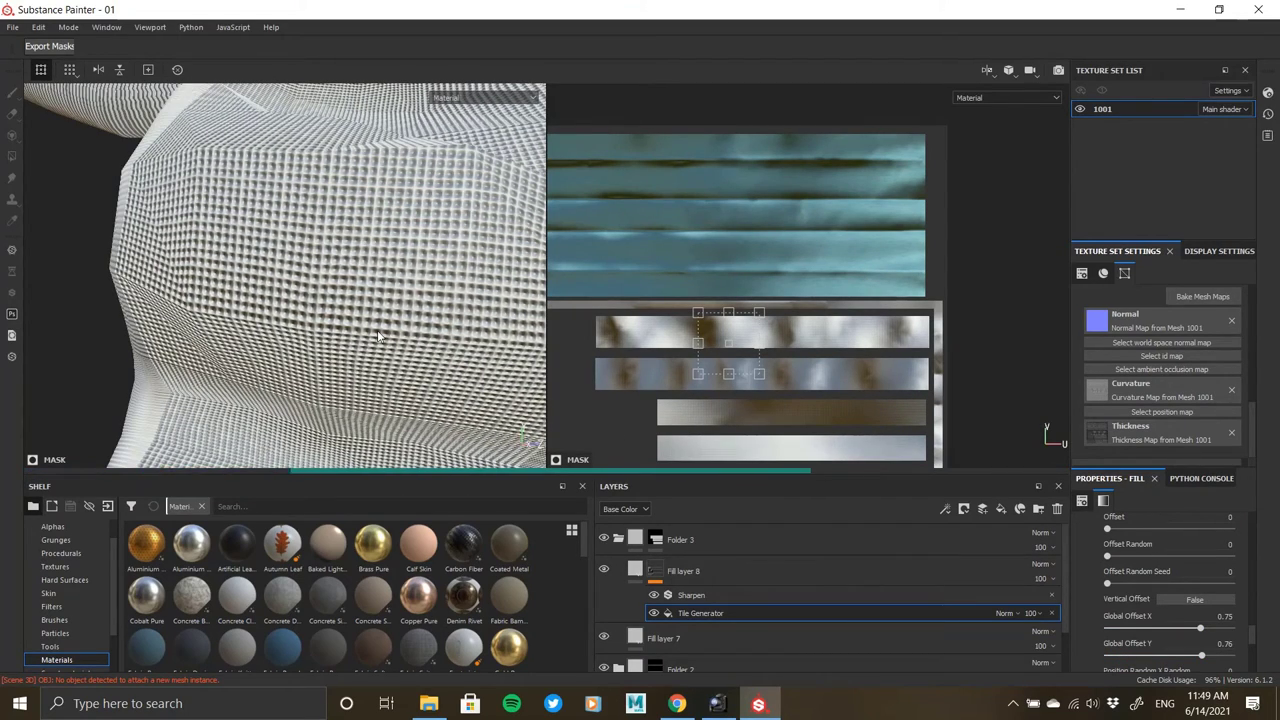
pyautogui.keyDown('alt'); pyautogui.moveTo(330, 290); pyautogui.dragTo(262, 295); pyautogui.keyUp('alt')
pyautogui.scroll(-5, 258, 296)
pyautogui.keyDown('alt'); pyautogui.moveTo(256, 295); pyautogui.dragTo(400, 440, button='middle'); pyautogui.keyUp('alt')
pyautogui.scroll(5, 290, 280)
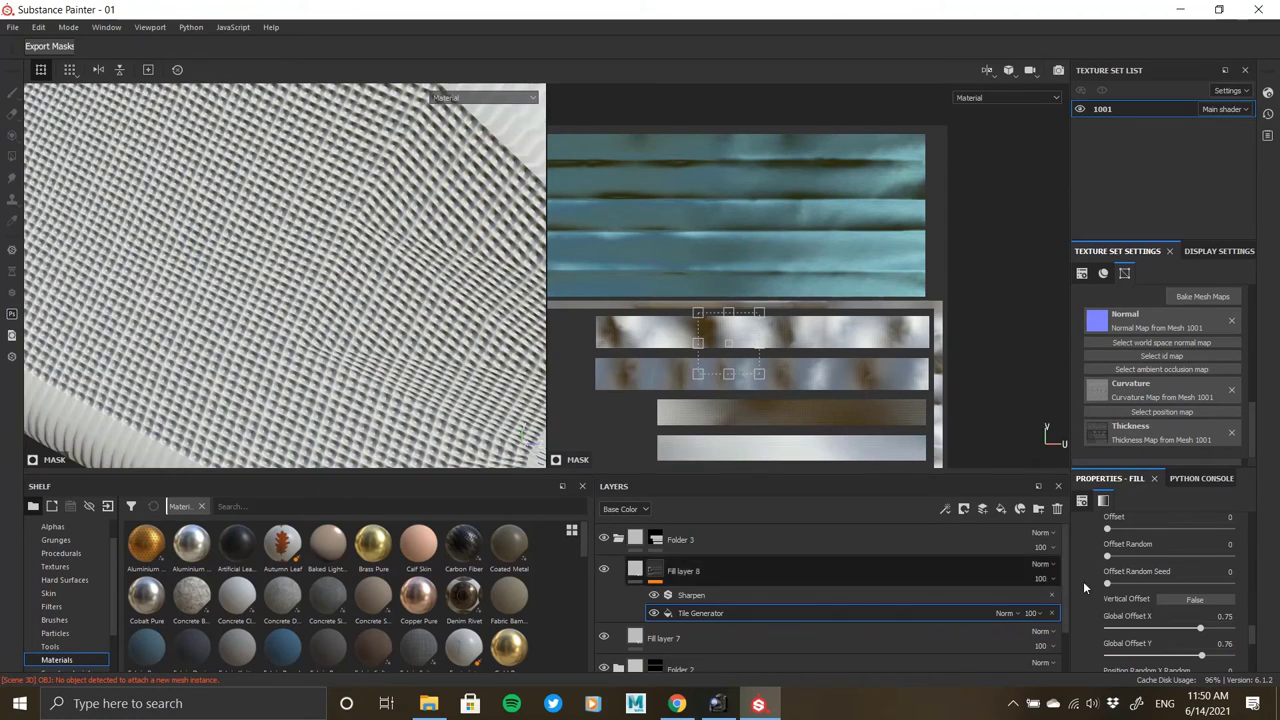
# Set the Tile Generator's vertical offset to True, try a global offset X of 0.56, and reset global offset Y to 0.
pyautogui.moveTo(1142, 628); pyautogui.dragTo(1186, 628)
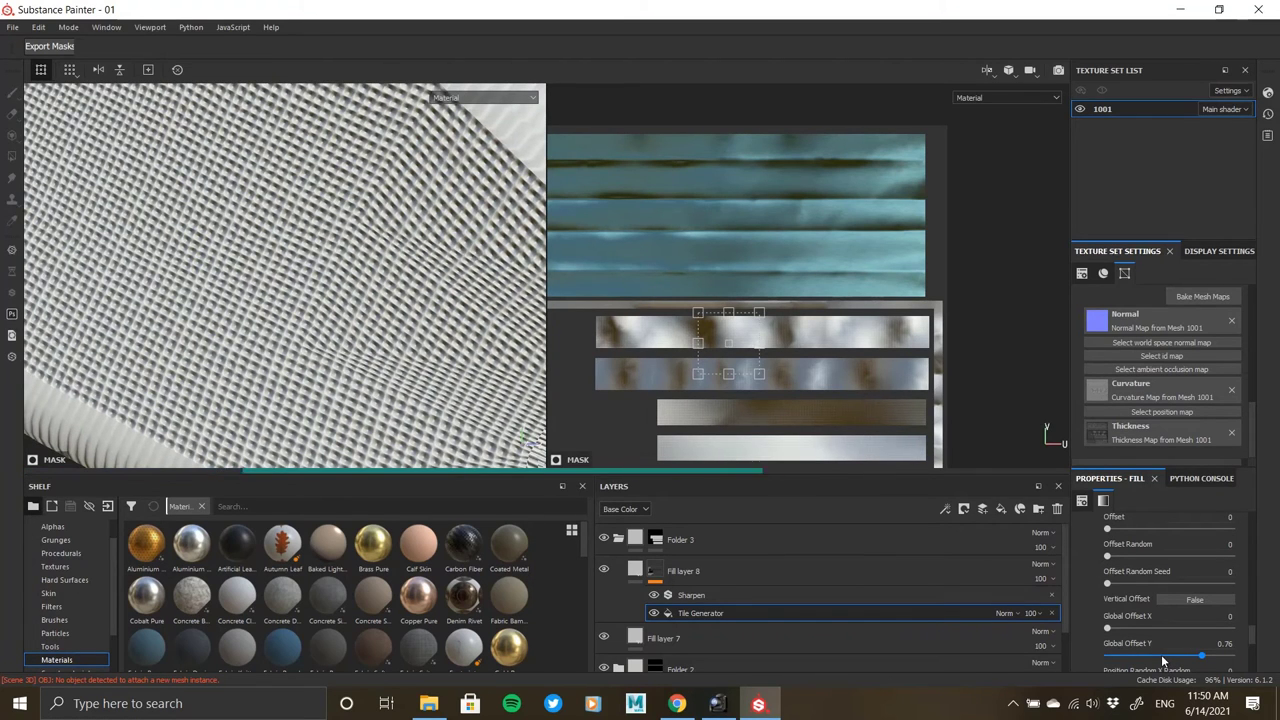
pyautogui.click(1190, 601)
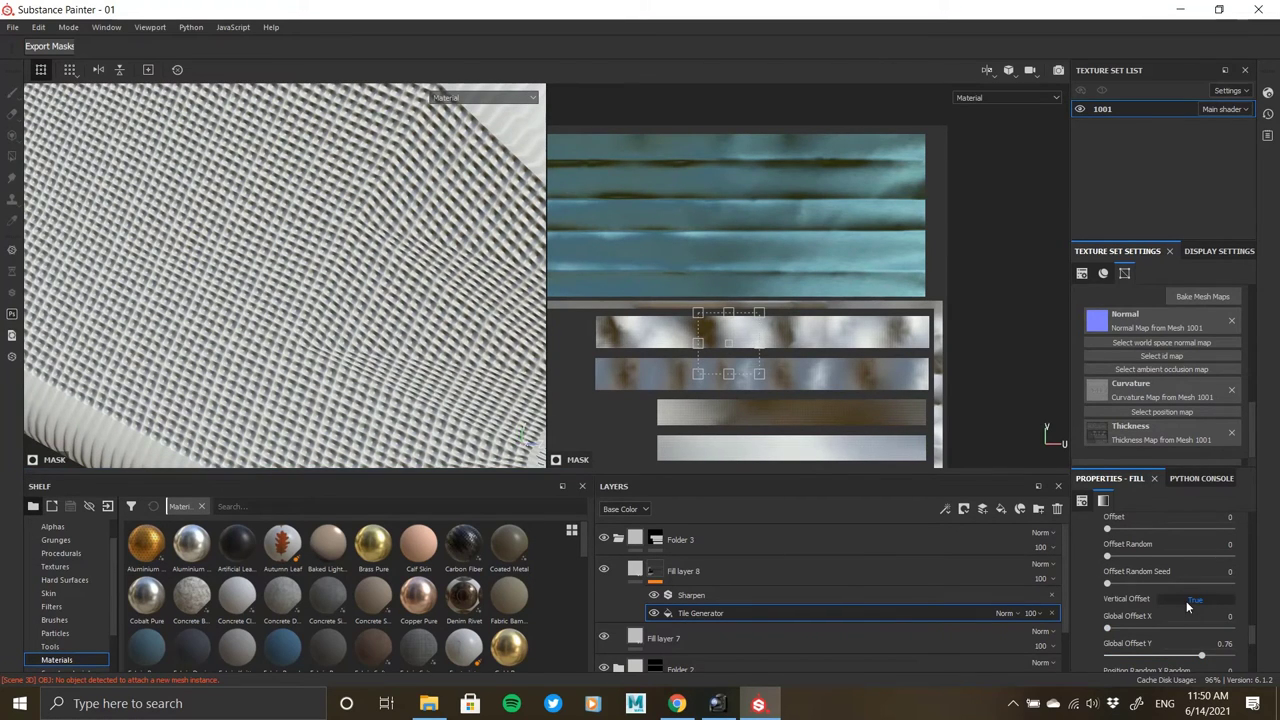
pyautogui.click(1175, 629)
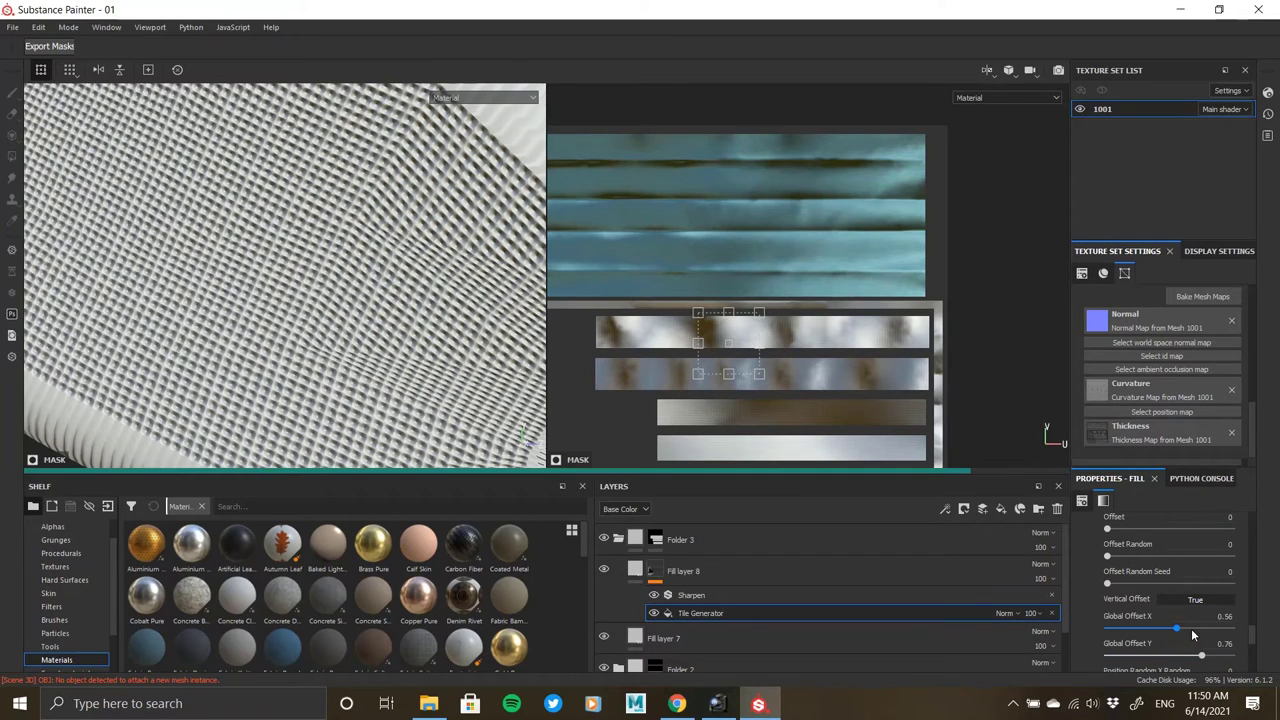
pyautogui.scroll(-3, 1140, 628)
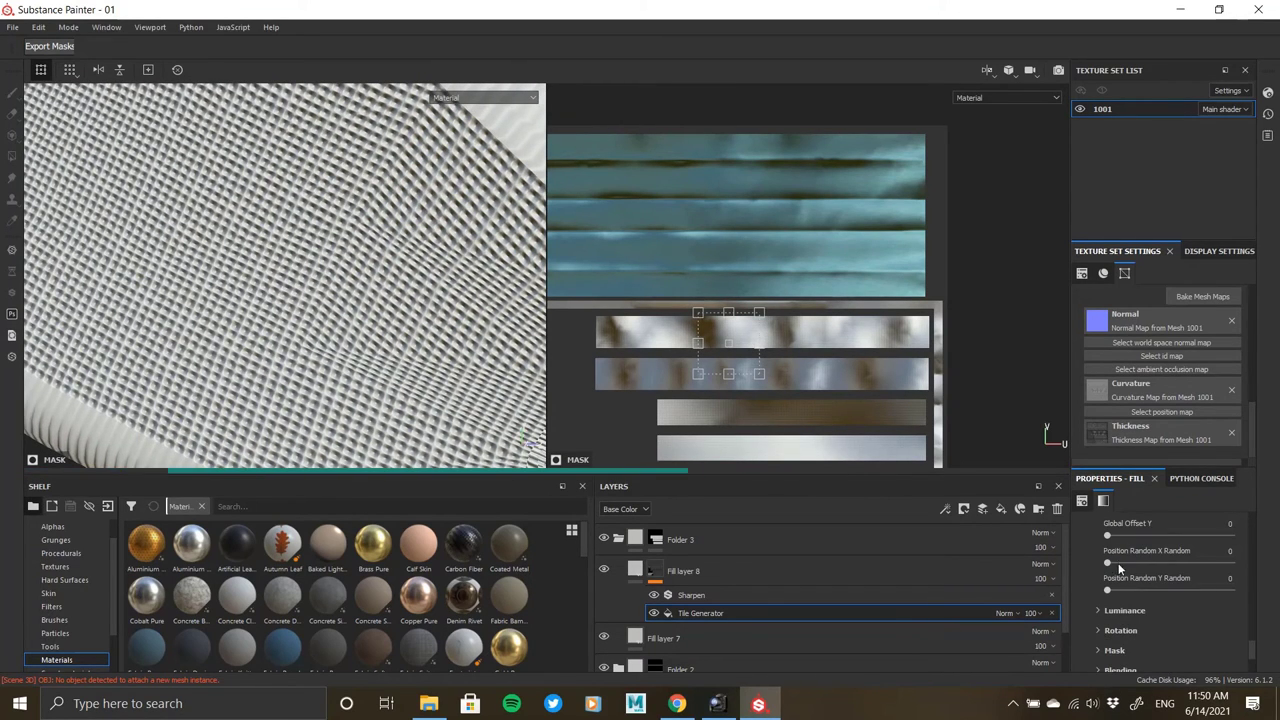
# Try a Position Random X of about 3.81 on the Tile Generator and revert it.
pyautogui.moveTo(1119, 563); pyautogui.dragTo(1157, 562)
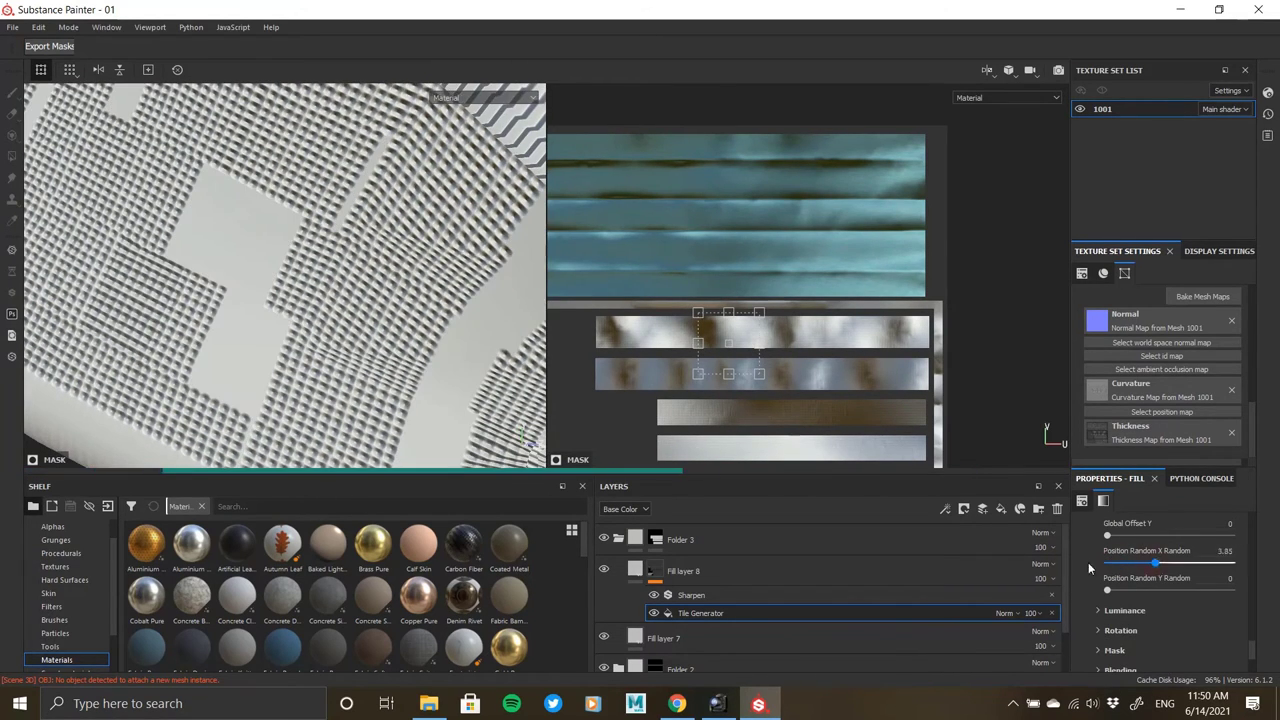
pyautogui.scroll(-1, 1101, 612)
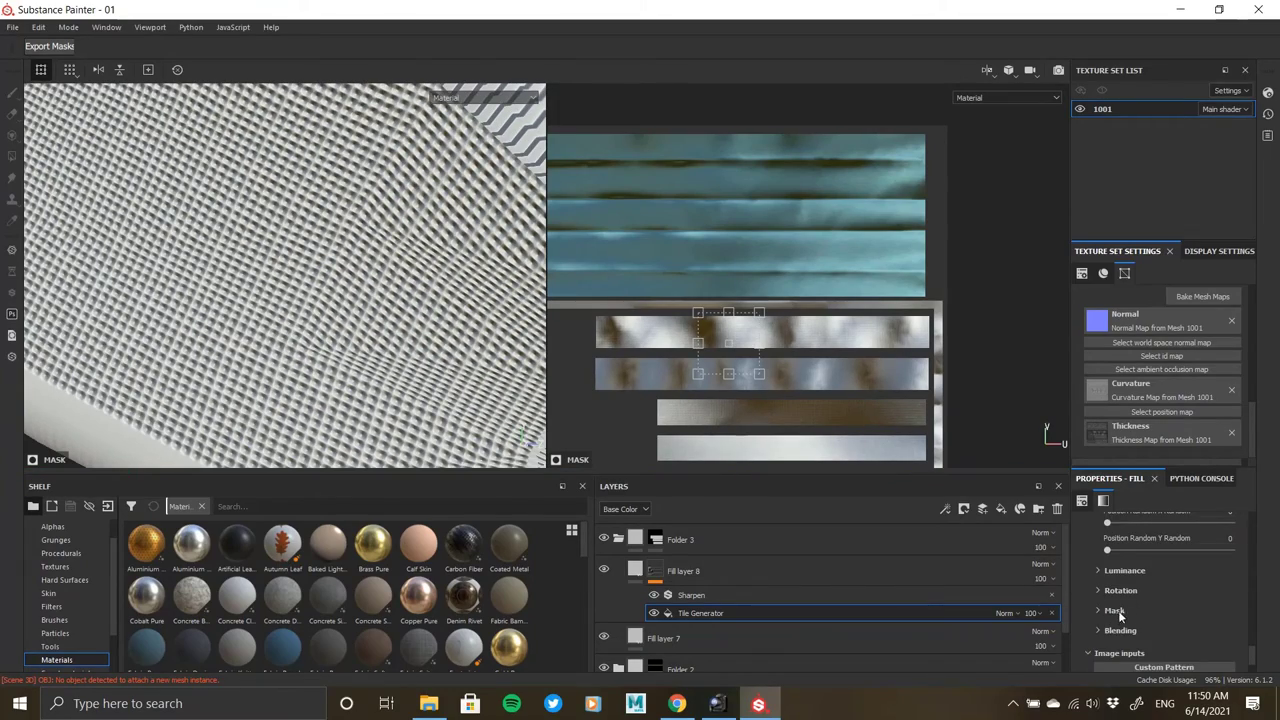
pyautogui.scroll(-2, 1123, 630)
# Lower the Tile Generator effect's opacity to 26 in Fill layer 8's mask.
pyautogui.keyDown('alt'); pyautogui.moveTo(468, 364); pyautogui.dragTo(229, 301, button='right'); pyautogui.keyUp('alt')
pyautogui.keyDown('alt'); pyautogui.moveTo(229, 301); pyautogui.dragTo(337, 371); pyautogui.keyUp('alt')
pyautogui.keyDown('alt'); pyautogui.moveTo(337, 371); pyautogui.dragTo(600, 490, button='right'); pyautogui.keyUp('alt')
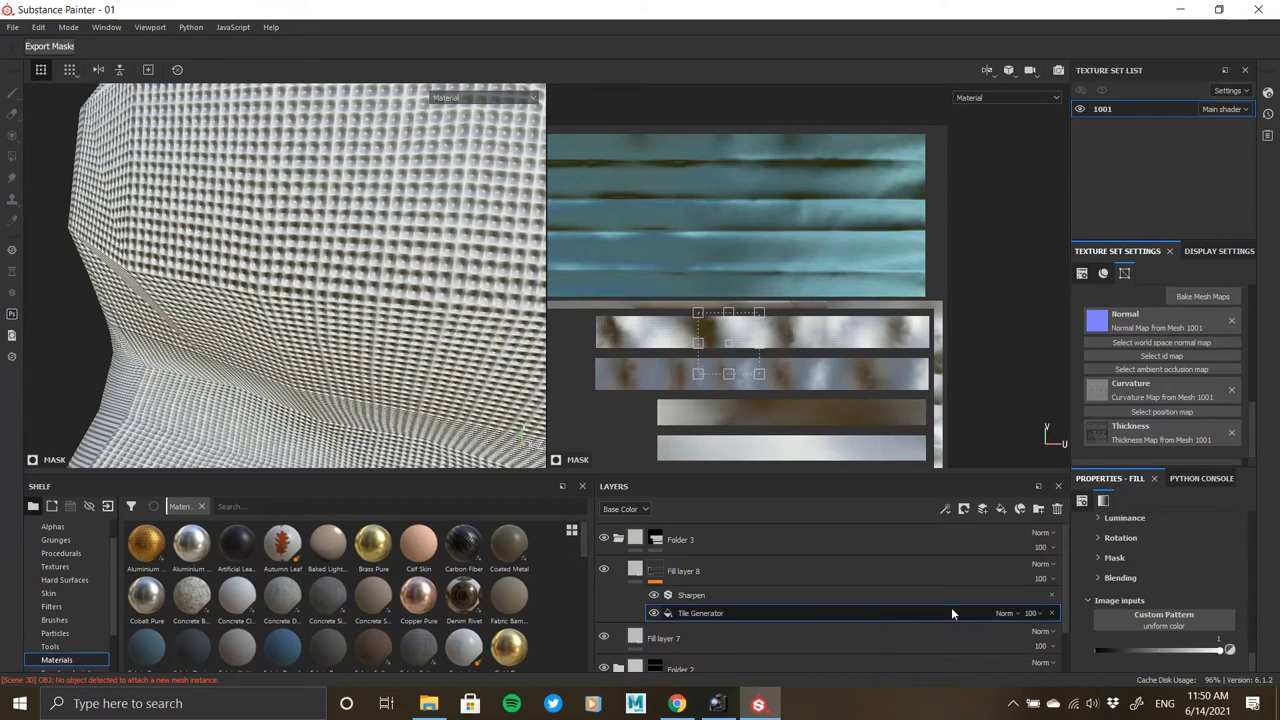
pyautogui.click(1017, 613)
pyautogui.click(1034, 613)
pyautogui.moveTo(1071, 645); pyautogui.dragTo(1065, 645)
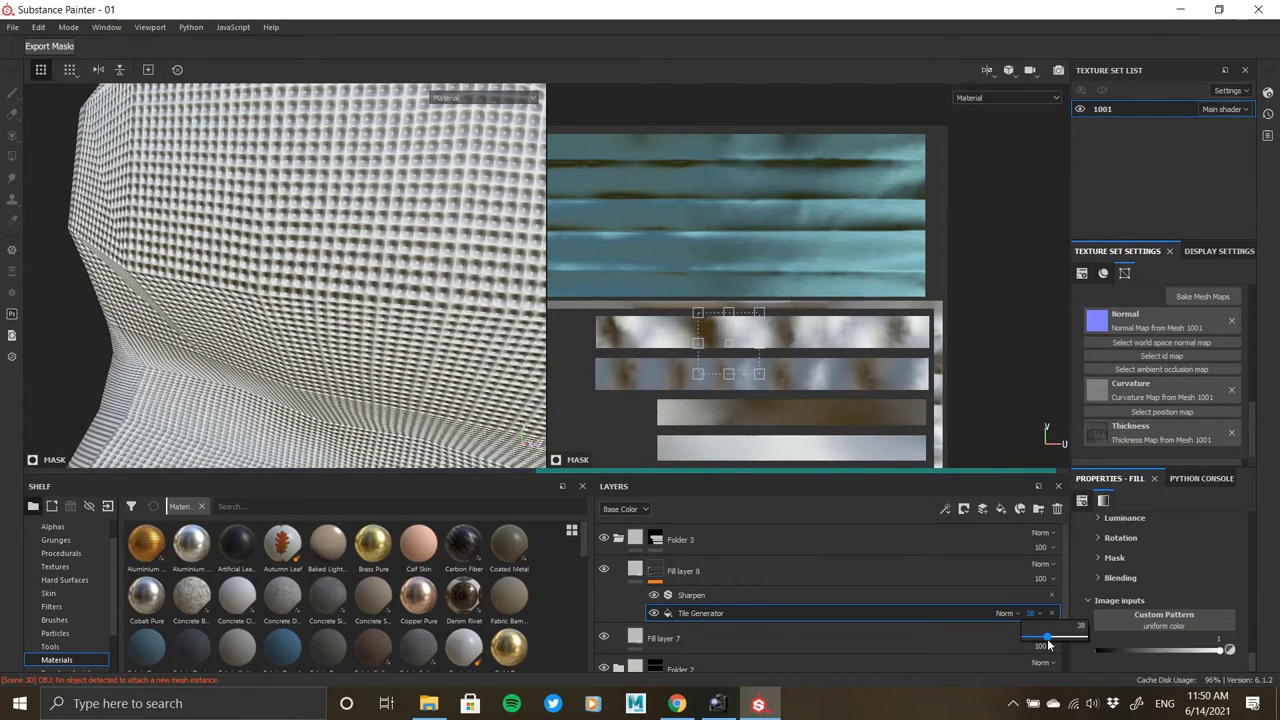
pyautogui.moveTo(1047, 645); pyautogui.dragTo(1042, 645)
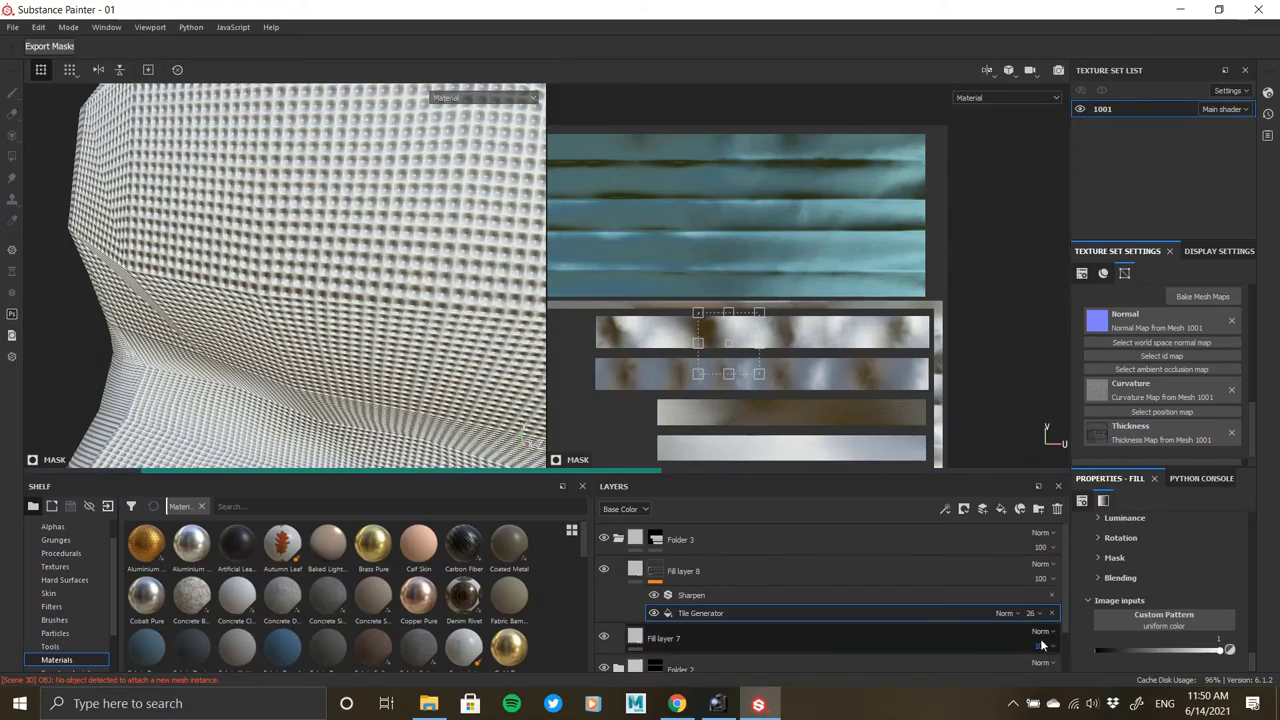
# Set the Height of Fill layer 8 to about -0.068 to soften the dot relief.
pyautogui.keyDown('alt'); pyautogui.moveTo(310, 226); pyautogui.dragTo(56, 226, button='right'); pyautogui.keyUp('alt')
pyautogui.keyDown('alt'); pyautogui.moveTo(56, 226); pyautogui.dragTo(379, 231); pyautogui.keyUp('alt')
pyautogui.keyDown('alt'); pyautogui.moveTo(379, 231); pyautogui.dragTo(318, 327, button='right'); pyautogui.keyUp('alt')
pyautogui.keyDown('alt'); pyautogui.moveTo(318, 327); pyautogui.dragTo(341, 327); pyautogui.keyUp('alt')
pyautogui.keyDown('alt'); pyautogui.moveTo(341, 327); pyautogui.dragTo(368, 335, button='right'); pyautogui.keyUp('alt')
pyautogui.click(635, 569)
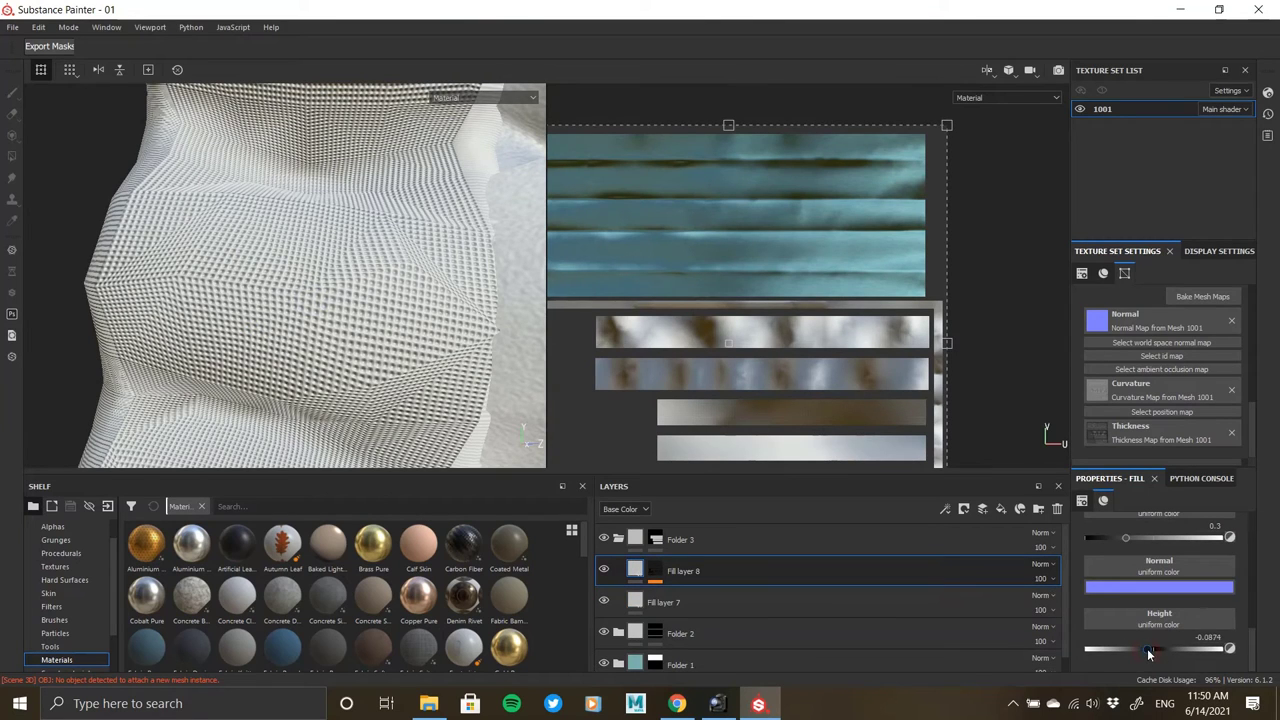
pyautogui.moveTo(1149, 653); pyautogui.dragTo(1151, 653)
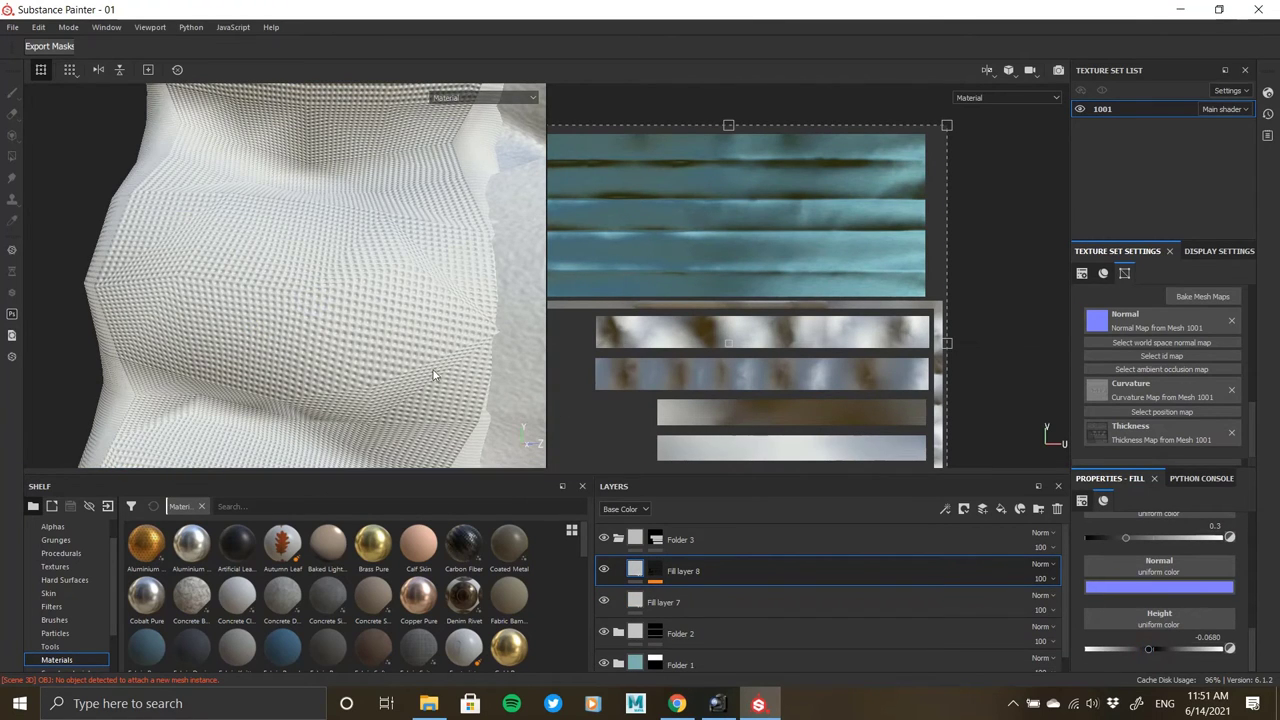
# Inspect the dot pattern on the ear loop and the gathered side band up close and from a distance.
pyautogui.keyDown('alt'); pyautogui.moveTo(374, 303); pyautogui.dragTo(200, 276, button='right'); pyautogui.keyUp('alt')
pyautogui.keyDown('alt'); pyautogui.moveTo(335, 251); pyautogui.dragTo(440, 252); pyautogui.keyUp('alt')
pyautogui.keyDown('alt'); pyautogui.moveTo(334, 249); pyautogui.dragTo(360, 323, button='right'); pyautogui.keyUp('alt')
pyautogui.keyDown('alt'); pyautogui.moveTo(64, 157); pyautogui.dragTo(280, 211, button='middle'); pyautogui.keyUp('alt')
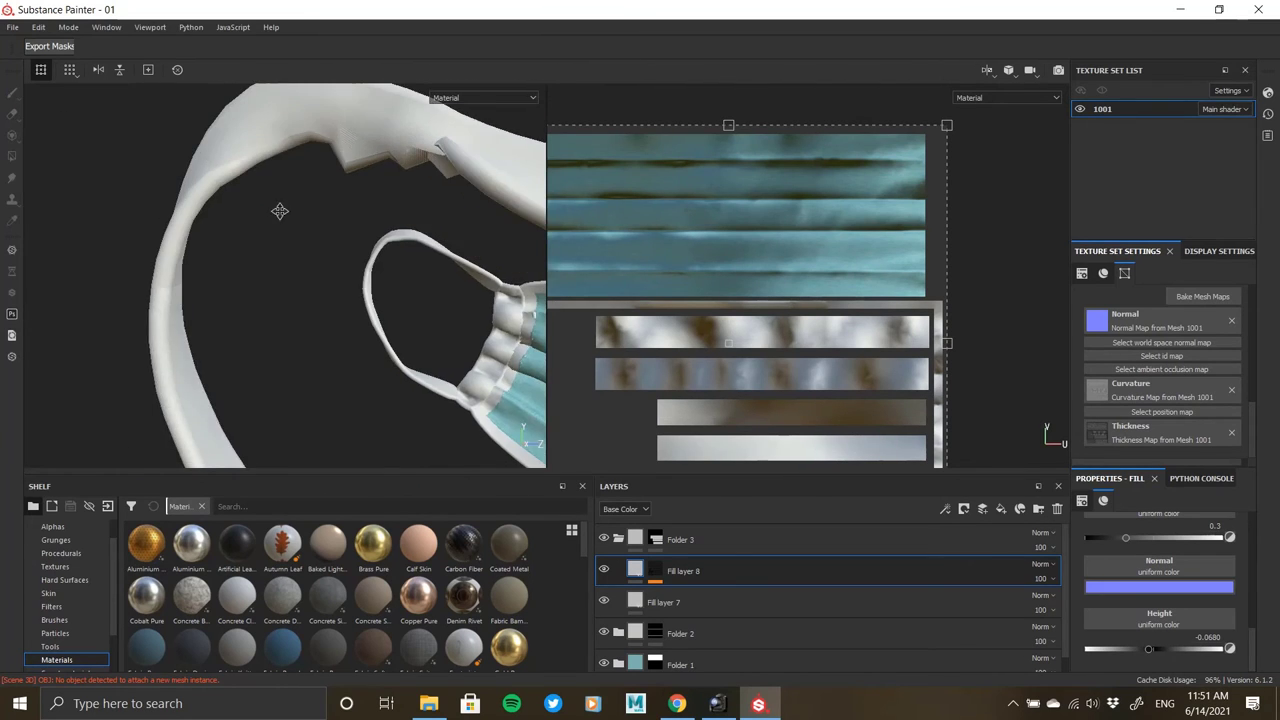
pyautogui.keyDown('alt'); pyautogui.moveTo(280, 211); pyautogui.dragTo(430, 390, button='right'); pyautogui.keyUp('alt')
pyautogui.keyDown('alt'); pyautogui.moveTo(430, 390); pyautogui.dragTo(277, 234, button='middle'); pyautogui.keyUp('alt')
pyautogui.keyDown('alt'); pyautogui.moveTo(277, 234); pyautogui.dragTo(258, 191); pyautogui.keyUp('alt')
pyautogui.keyDown('alt'); pyautogui.moveTo(391, 266); pyautogui.dragTo(381, 293); pyautogui.keyUp('alt')
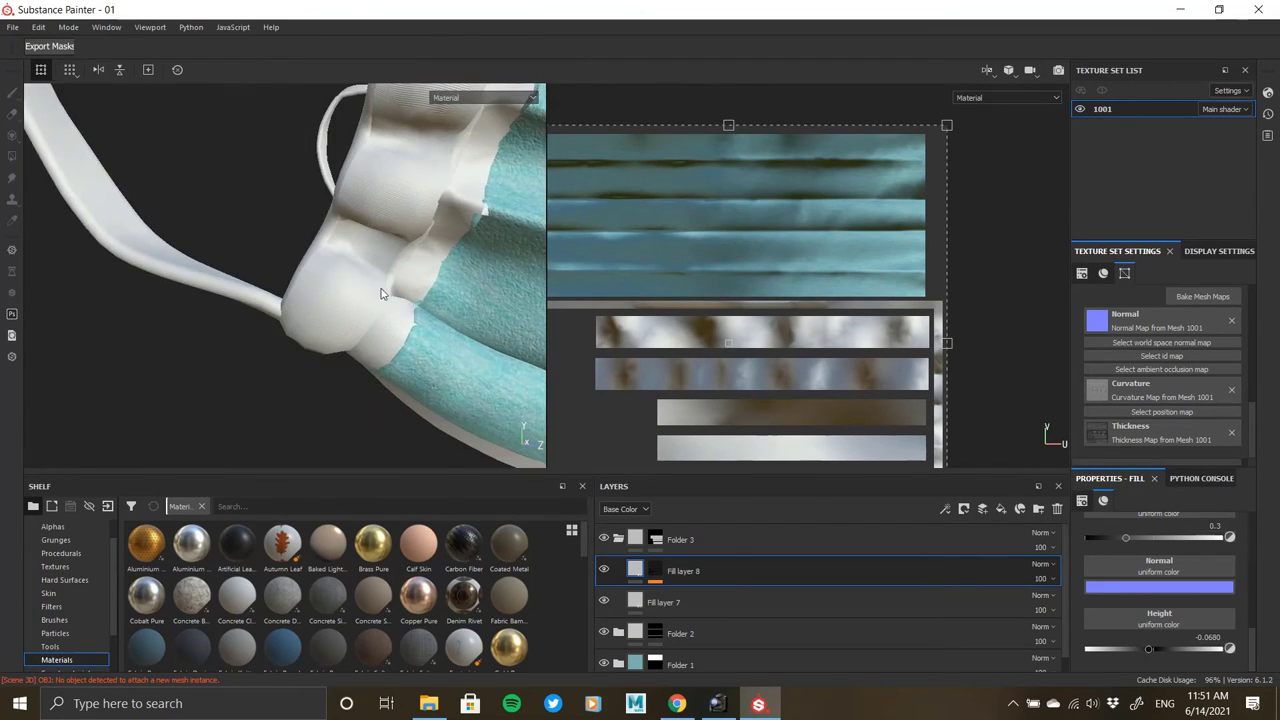
pyautogui.keyDown('alt'); pyautogui.moveTo(430, 330); pyautogui.dragTo(169, 314, button='right'); pyautogui.keyUp('alt')
pyautogui.keyDown('alt'); pyautogui.moveTo(169, 314); pyautogui.dragTo(178, 313); pyautogui.keyUp('alt')
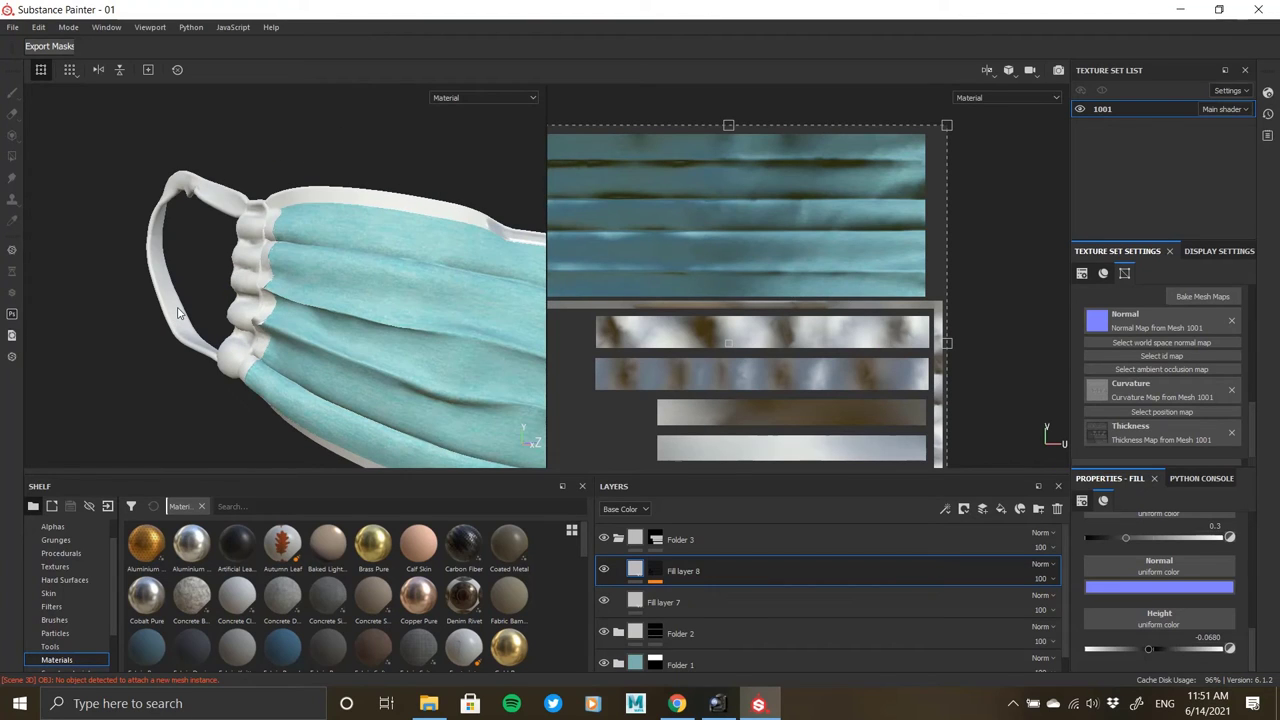
pyautogui.keyDown('alt'); pyautogui.moveTo(255, 293); pyautogui.dragTo(227, 229); pyautogui.keyUp('alt')
pyautogui.keyDown('alt'); pyautogui.moveTo(203, 211); pyautogui.dragTo(206, 323, button='right'); pyautogui.keyUp('alt')
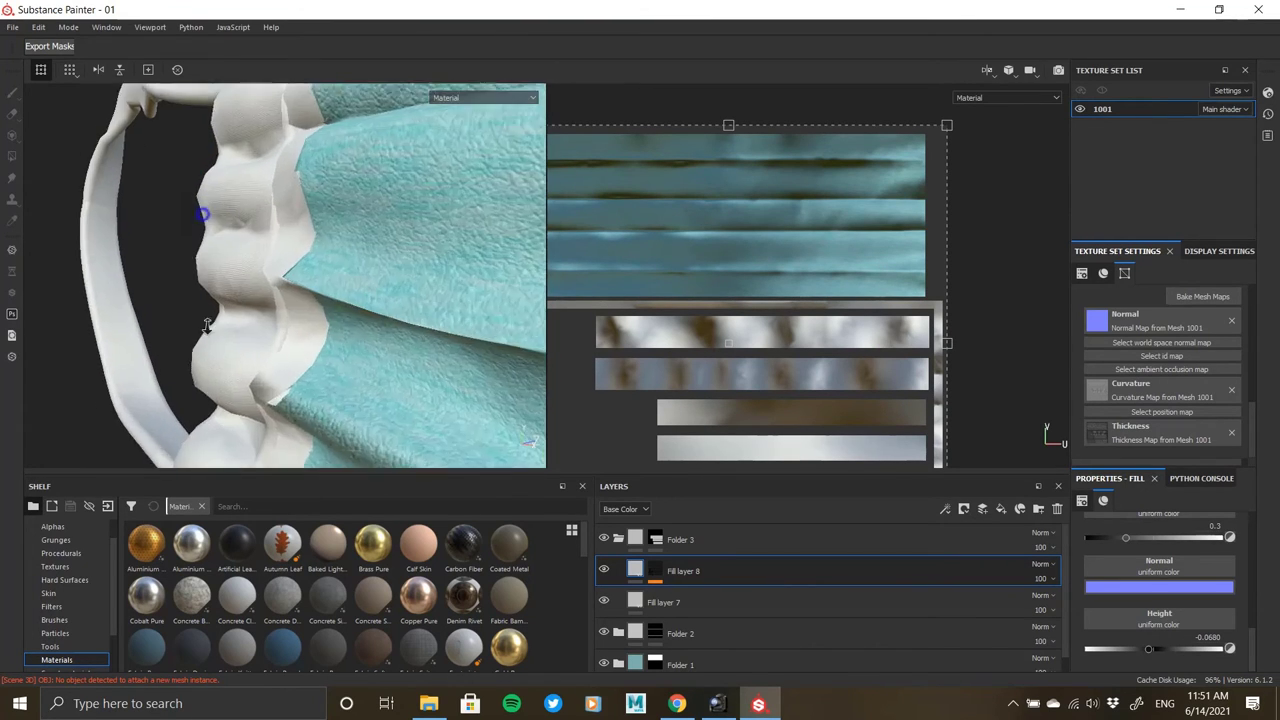
pyautogui.keyDown('alt'); pyautogui.moveTo(206, 323); pyautogui.dragTo(351, 283); pyautogui.keyUp('alt')
pyautogui.keyDown('alt'); pyautogui.moveTo(309, 282); pyautogui.dragTo(377, 439, button='right'); pyautogui.keyUp('alt')
pyautogui.keyDown('alt'); pyautogui.moveTo(377, 439); pyautogui.dragTo(214, 301); pyautogui.keyUp('alt')
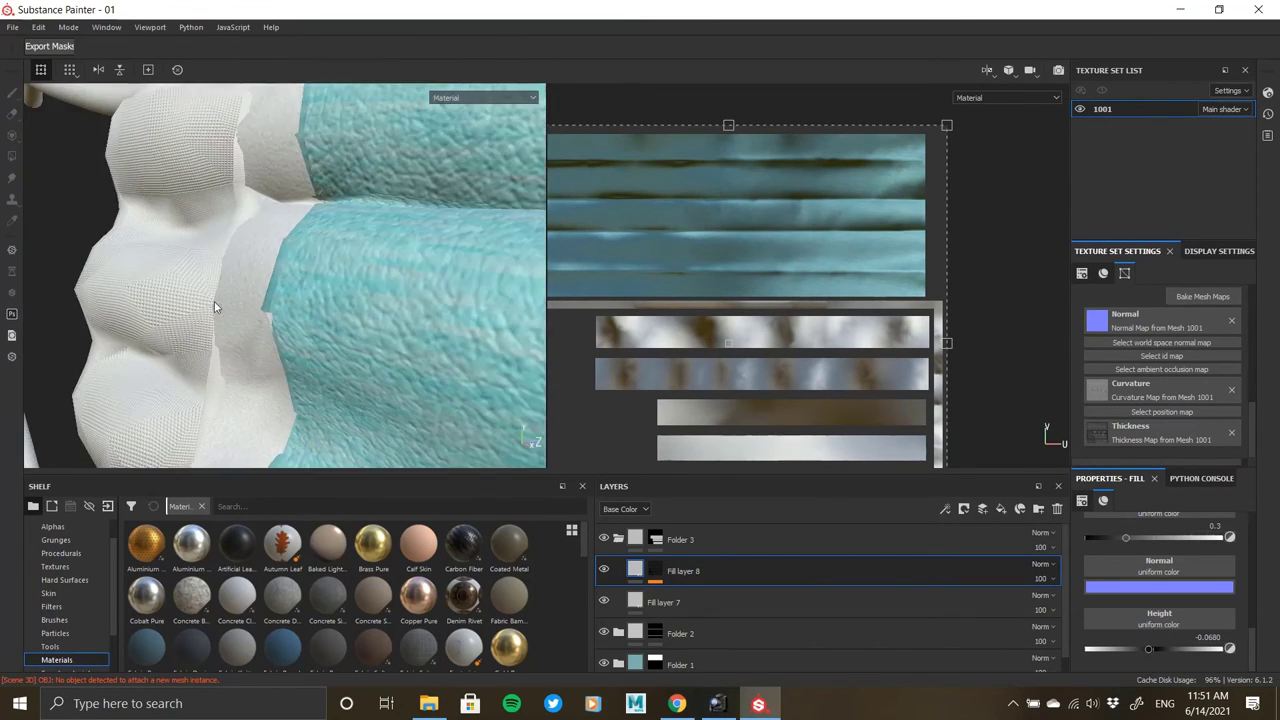
# Examine the pleated blue front and the far end of the mask from several angles and distances.
pyautogui.keyDown('alt'); pyautogui.moveTo(214, 301); pyautogui.dragTo(361, 318, button='middle'); pyautogui.keyUp('alt')
pyautogui.keyDown('alt'); pyautogui.moveTo(361, 318); pyautogui.dragTo(240, 325, button='right'); pyautogui.keyUp('alt')
pyautogui.keyDown('alt'); pyautogui.moveTo(430, 390); pyautogui.dragTo(383, 354, button='middle'); pyautogui.keyUp('alt')
pyautogui.keyDown('alt'); pyautogui.moveTo(383, 354); pyautogui.dragTo(80, 330); pyautogui.keyUp('alt')
pyautogui.keyDown('alt'); pyautogui.moveTo(377, 323); pyautogui.dragTo(440, 322); pyautogui.keyUp('alt')
pyautogui.keyDown('alt'); pyautogui.moveTo(440, 322); pyautogui.dragTo(330, 320, button='right'); pyautogui.keyUp('alt')
pyautogui.keyDown('alt'); pyautogui.moveTo(330, 320); pyautogui.dragTo(302, 327, button='middle'); pyautogui.keyUp('alt')
pyautogui.moveTo(302, 327)
pyautogui.keyDown('alt'); pyautogui.mouseDown()
pyautogui.moveTo(383, 265)
pyautogui.moveTo(294, 334)
pyautogui.mouseUp(); pyautogui.keyUp('alt')
pyautogui.keyDown('alt'); pyautogui.moveTo(352, 303); pyautogui.dragTo(214, 323); pyautogui.keyUp('alt')
pyautogui.keyDown('alt'); pyautogui.moveTo(214, 323); pyautogui.dragTo(314, 310, button='right'); pyautogui.keyUp('alt')
pyautogui.keyDown('alt'); pyautogui.moveTo(314, 310); pyautogui.dragTo(237, 320); pyautogui.keyUp('alt')
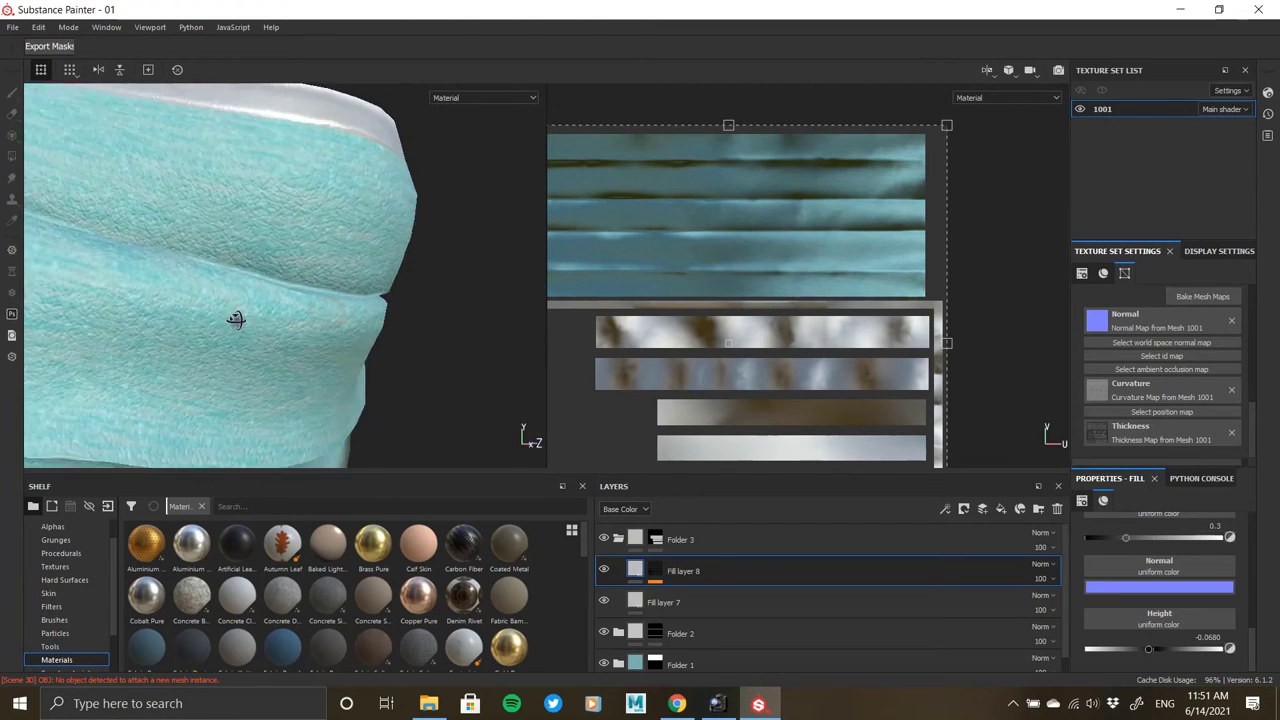
pyautogui.keyDown('alt'); pyautogui.moveTo(237, 320); pyautogui.dragTo(197, 302, button='right'); pyautogui.keyUp('alt')
pyautogui.keyDown('alt'); pyautogui.moveTo(197, 302); pyautogui.dragTo(309, 280); pyautogui.keyUp('alt')
pyautogui.keyDown('alt'); pyautogui.moveTo(309, 280); pyautogui.dragTo(337, 276, button='right'); pyautogui.keyUp('alt')
pyautogui.keyDown('alt'); pyautogui.moveTo(337, 276); pyautogui.dragTo(299, 283); pyautogui.keyUp('alt')
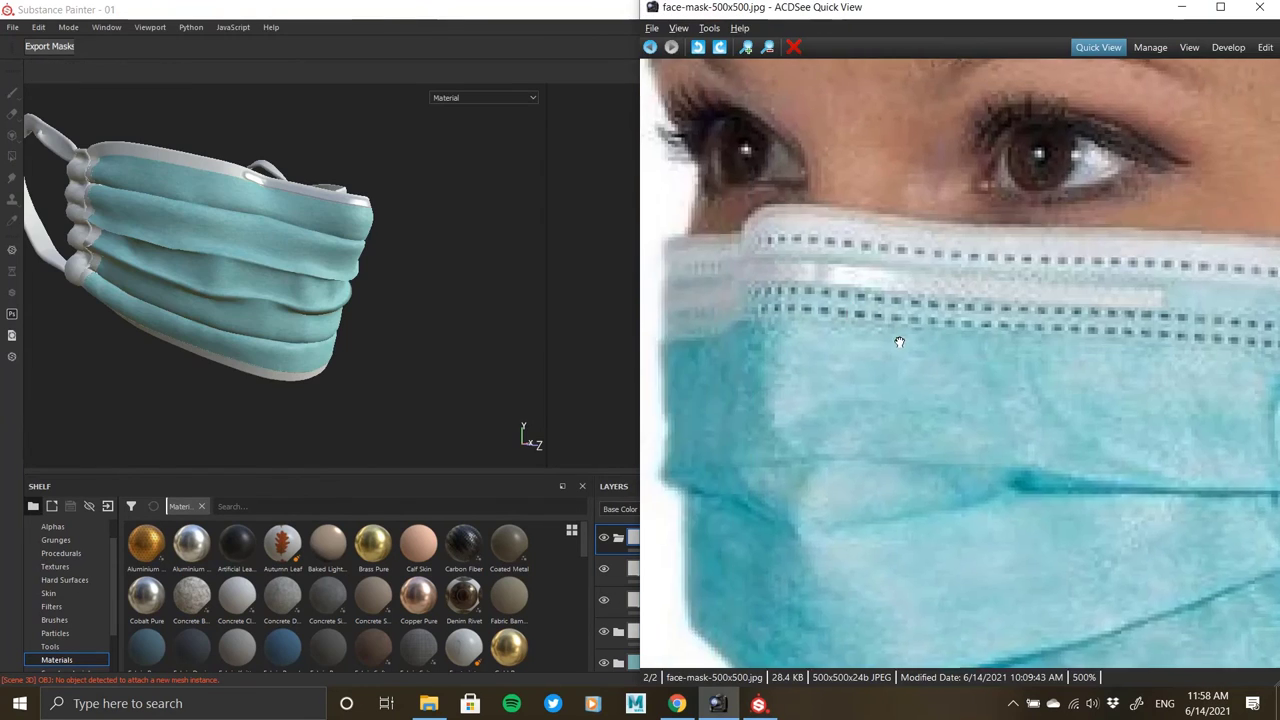
# Check the dotted seams in the reference photo and add a fill layer above Folder 3 with only color and height enabled.
pyautogui.moveTo(899, 342)
pyautogui.mouseDown()
pyautogui.moveTo(831, 346)
pyautogui.moveTo(749, 266)
pyautogui.moveTo(729, 449)
pyautogui.moveTo(765, 503)
pyautogui.moveTo(861, 518)
pyautogui.mouseUp()
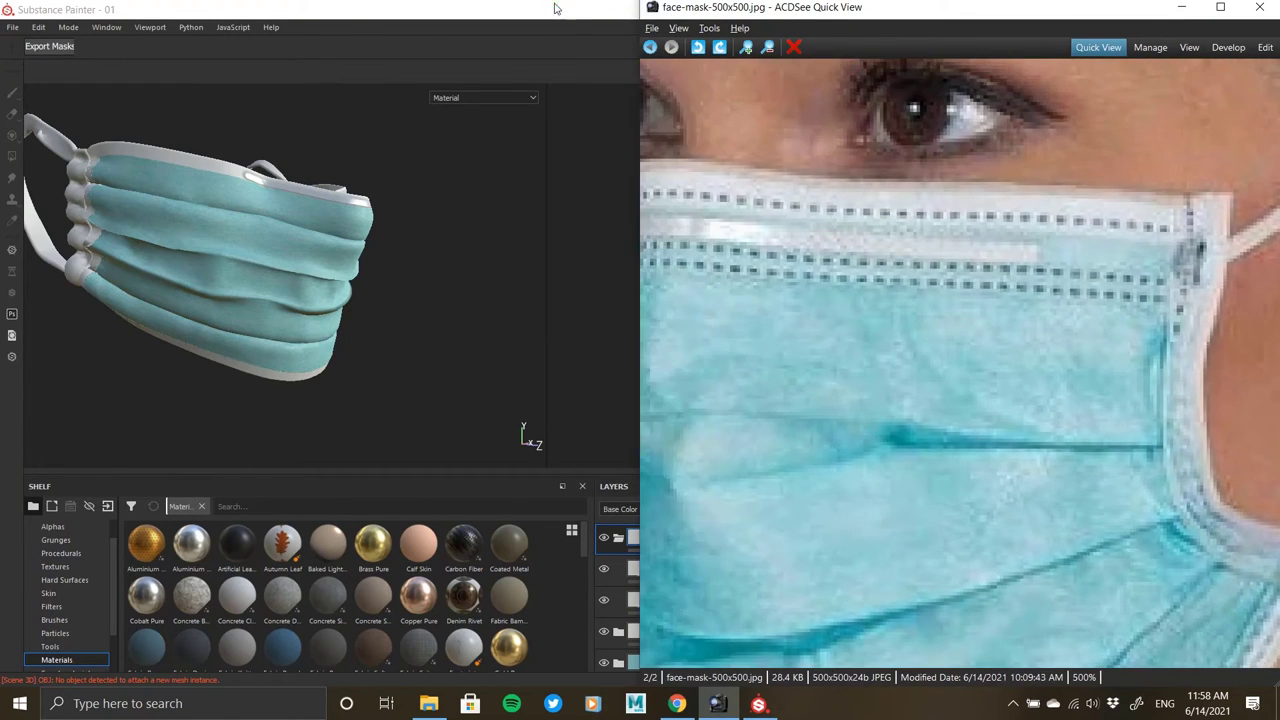
pyautogui.click(557, 8)
pyautogui.keyDown('alt'); pyautogui.moveTo(452, 258); pyautogui.dragTo(235, 316); pyautogui.keyUp('alt')
pyautogui.keyDown('alt'); pyautogui.moveTo(235, 316); pyautogui.dragTo(384, 436, button='right'); pyautogui.keyUp('alt')
pyautogui.keyDown('alt'); pyautogui.moveTo(384, 436); pyautogui.dragTo(313, 348, button='middle'); pyautogui.keyUp('alt')
pyautogui.keyDown('alt'); pyautogui.moveTo(313, 347); pyautogui.dragTo(390, 305); pyautogui.keyUp('alt')
pyautogui.click(1001, 509)
pyautogui.click(1103, 546)
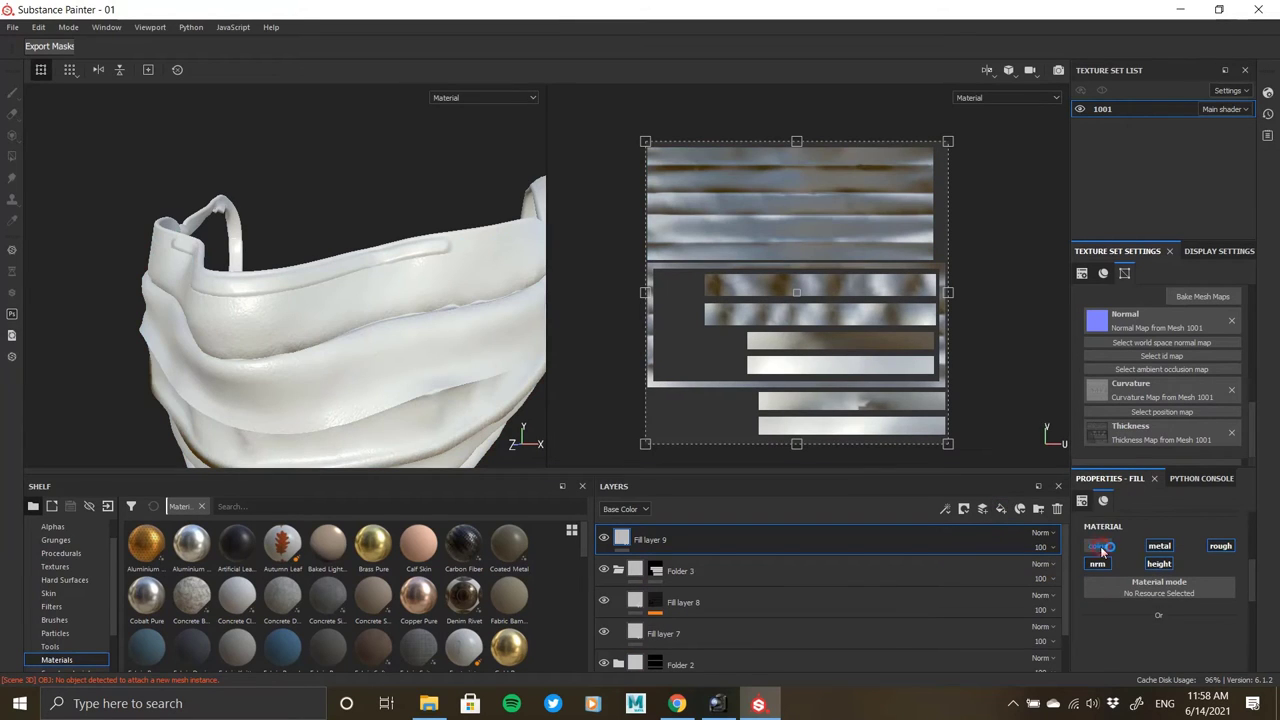
pyautogui.click(1100, 563)
pyautogui.click(1163, 563)
pyautogui.click(1216, 547)
pyautogui.click(1148, 547)
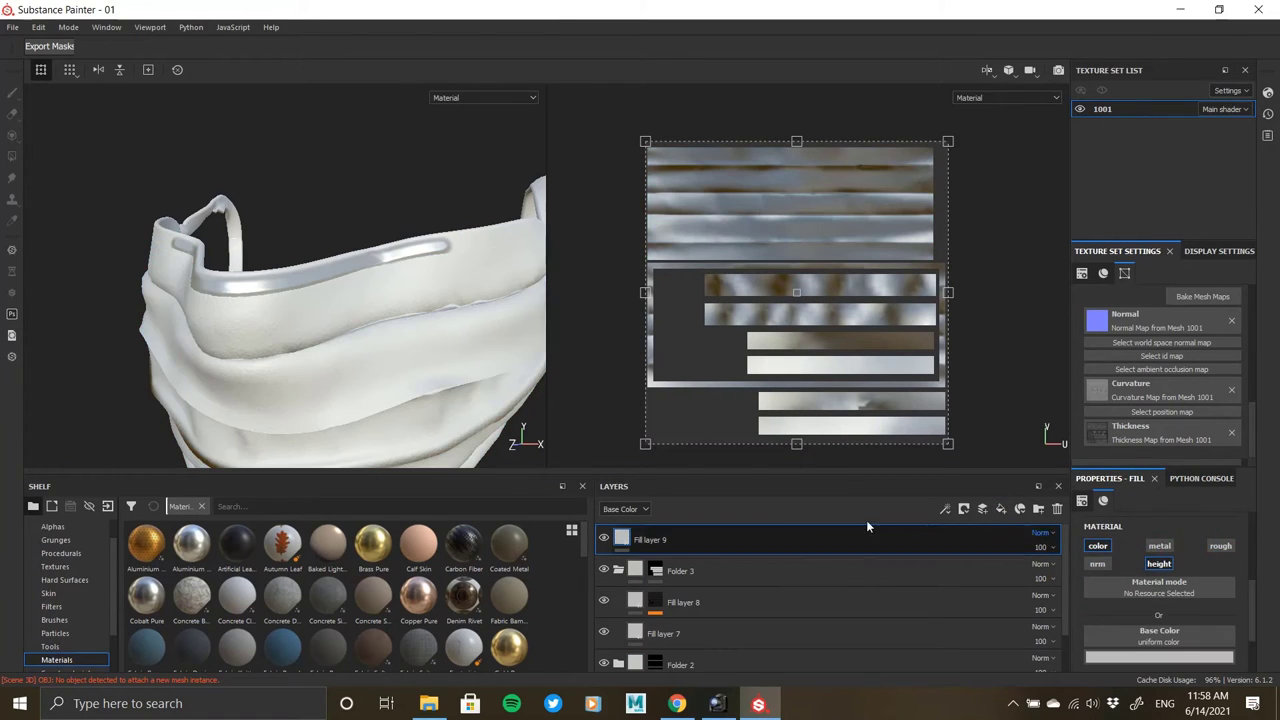
# Set the new fill layer's base color to black and its height to about -0.2427.
pyautogui.click(1118, 617)
pyautogui.moveTo(1112, 574); pyautogui.dragTo(1060, 584)
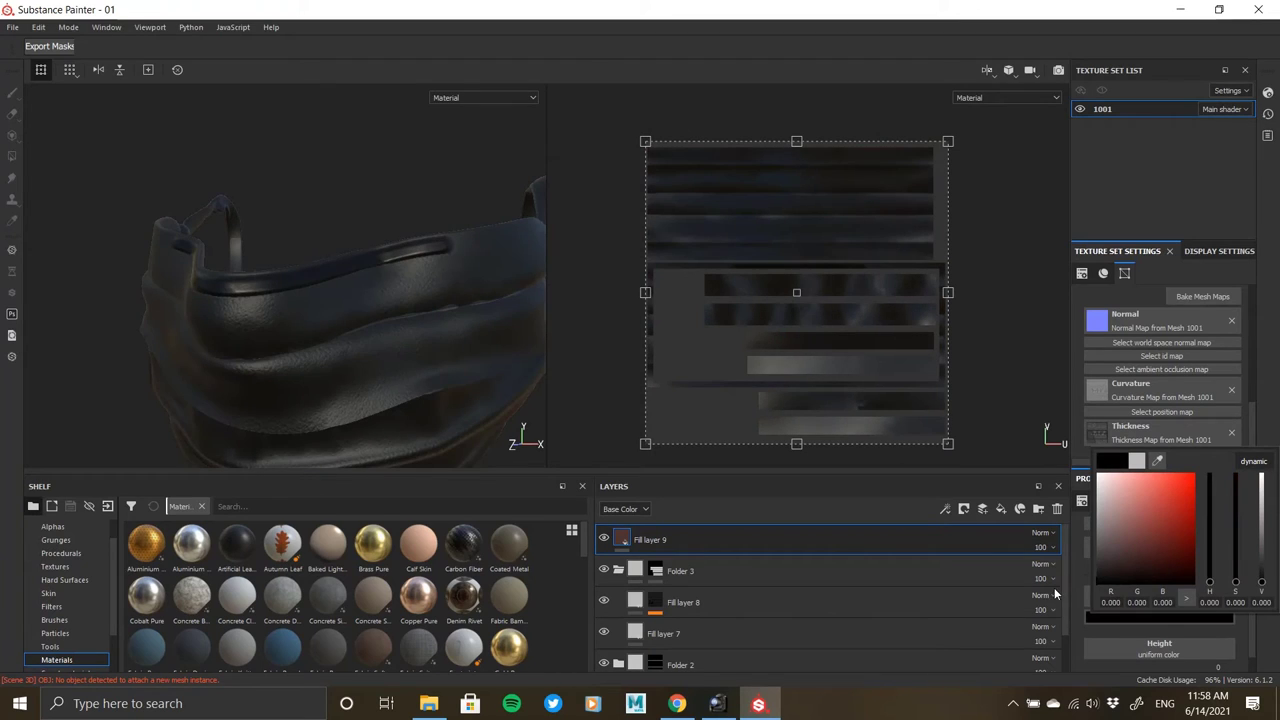
pyautogui.click(1016, 573)
pyautogui.scroll(-1, 1124, 549)
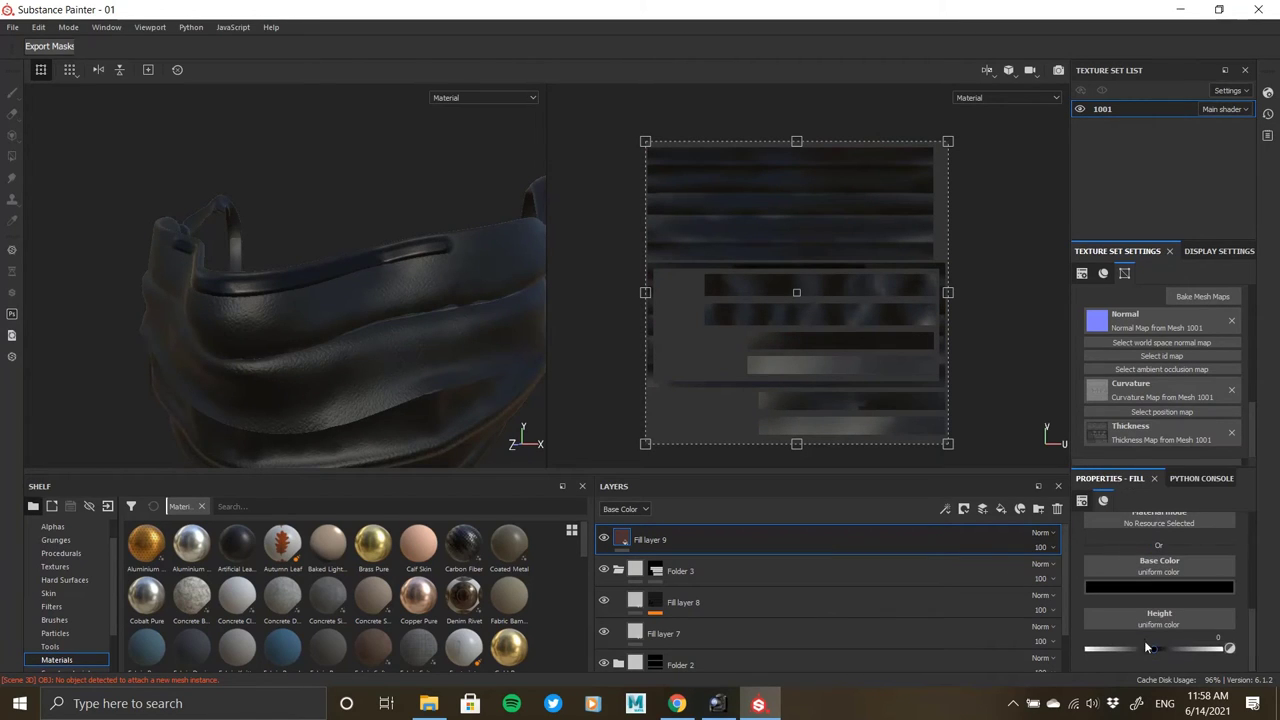
pyautogui.moveTo(1152, 649); pyautogui.dragTo(1136, 651)
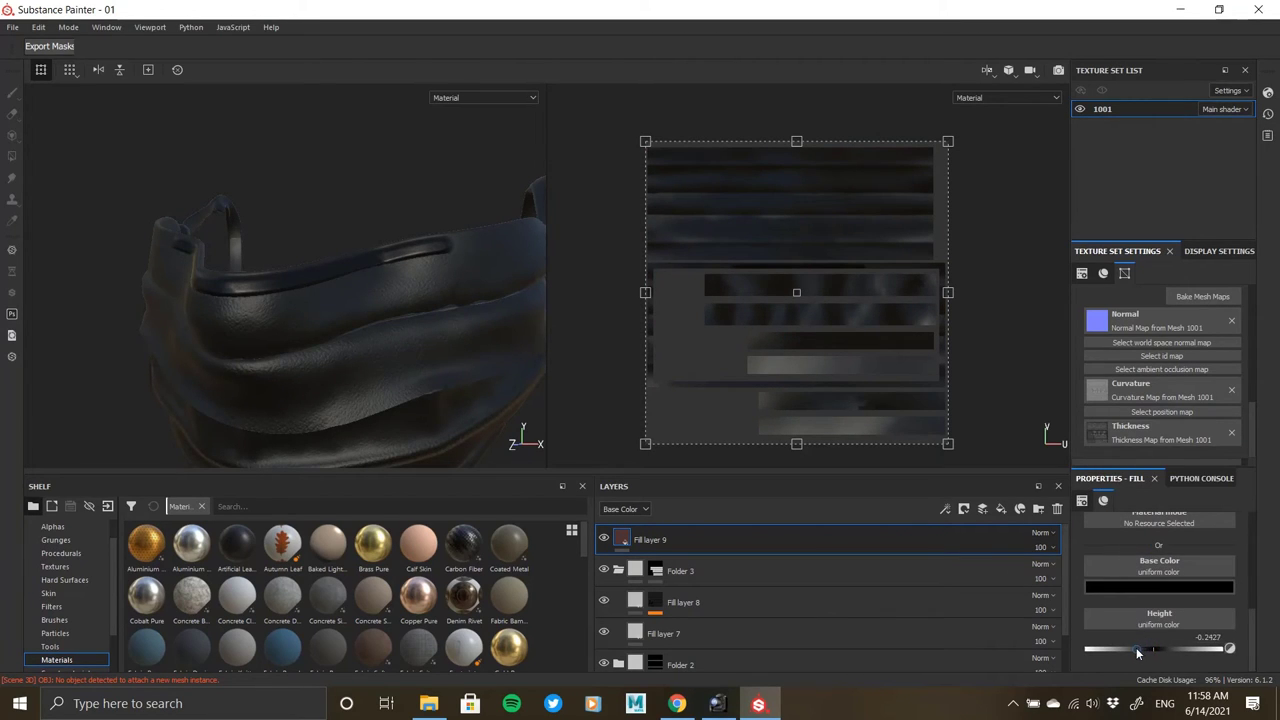
# Add a black mask with a paint effect to the black fill layer and activate the Paint brush.
pyautogui.rightClick(626, 545)
pyautogui.click(684, 141)
pyautogui.rightClick(641, 541)
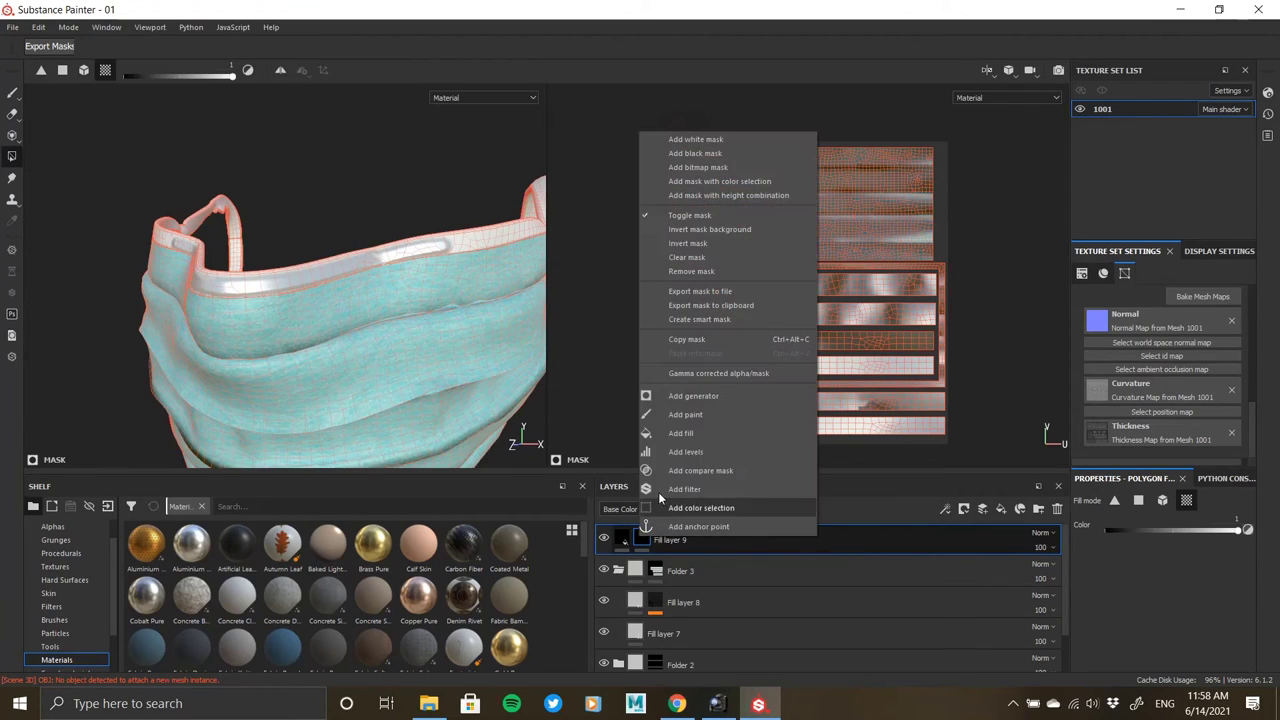
pyautogui.click(672, 417)
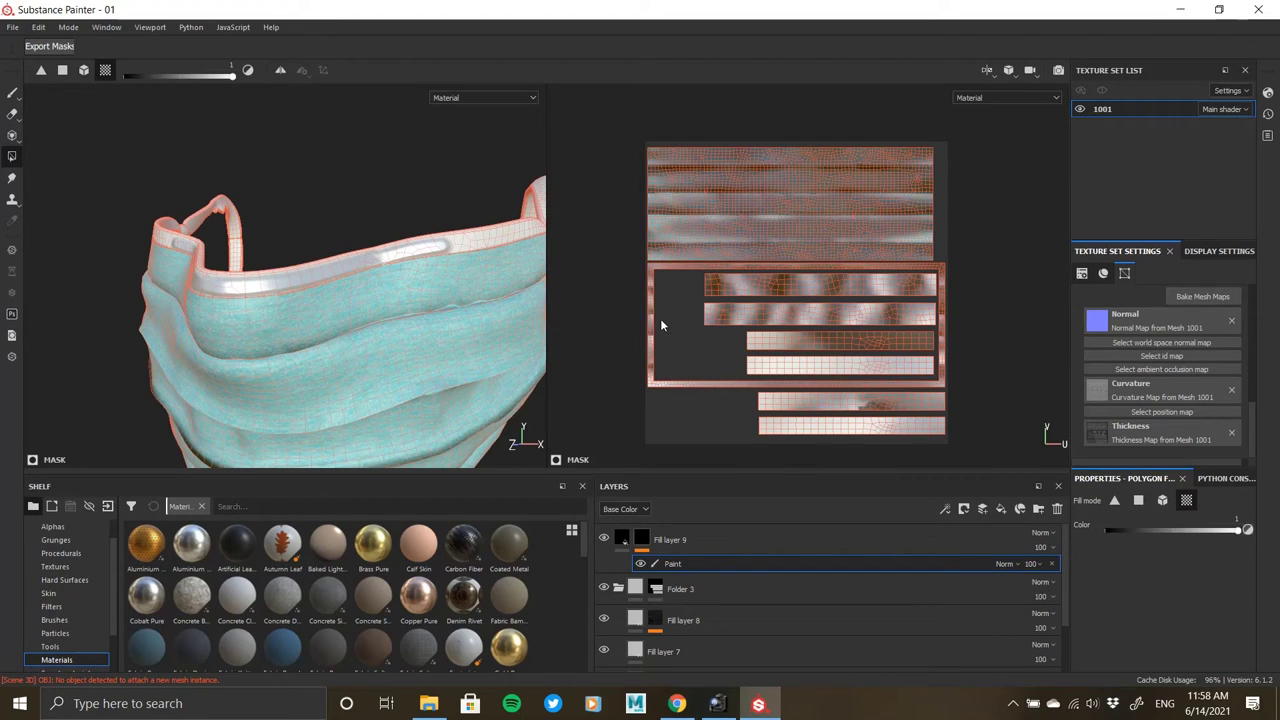
pyautogui.click(12, 94)
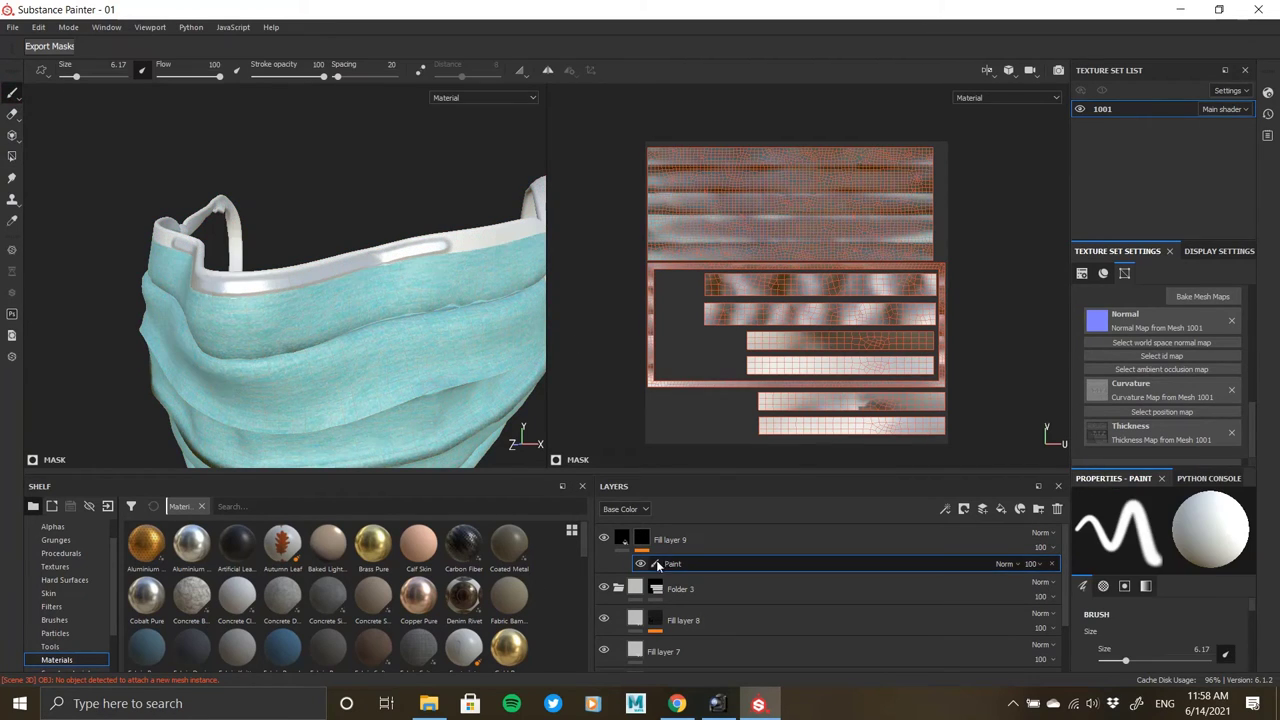
# Try short freehand mask strokes on the upper blue band with the size 6.17 brush and undo them.
pyautogui.keyDown('alt'); pyautogui.moveTo(358, 317); pyautogui.dragTo(328, 308); pyautogui.keyUp('alt')
pyautogui.moveTo(329, 303); pyautogui.dragTo(405, 299)
pyautogui.hotkey('ctrl', 'z')
pyautogui.moveTo(321, 297); pyautogui.dragTo(373, 290)
pyautogui.hotkey('ctrl', 'z')
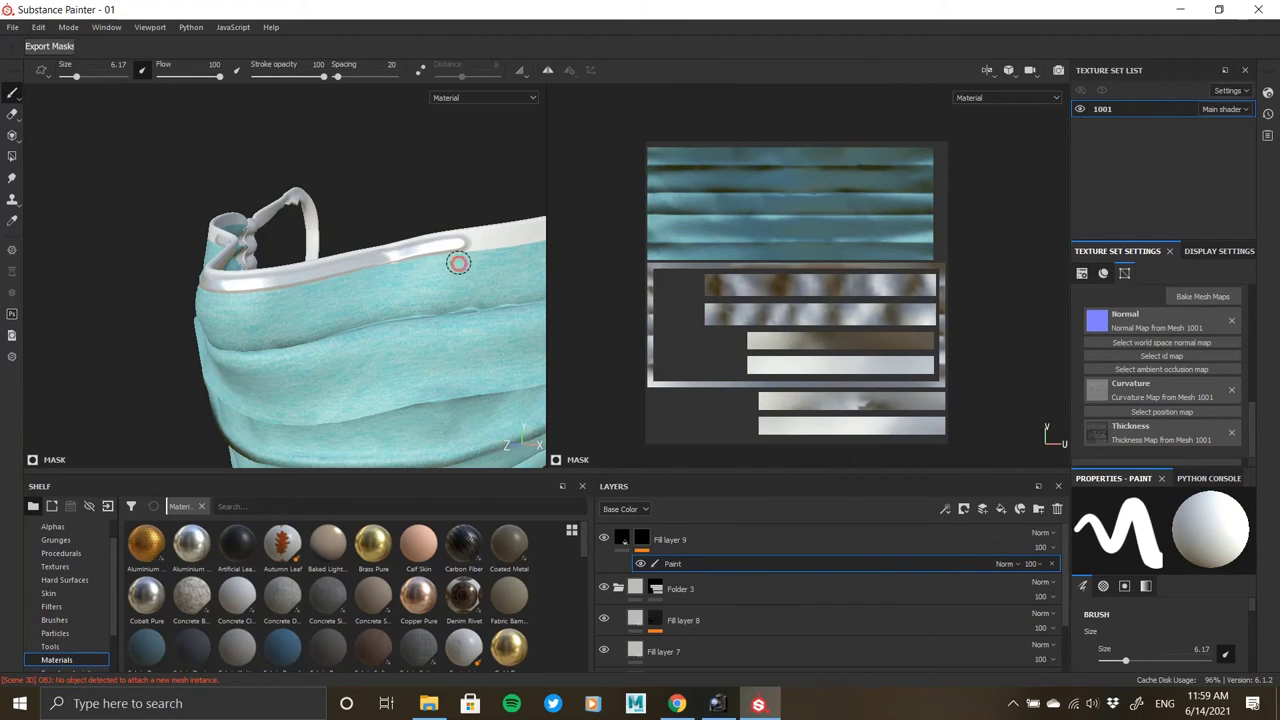
# Try a brush spacing of 149 for dots along the front panel's upper UV edge and reduce the brush size to 2.73.
pyautogui.scroll(6, 829, 150)
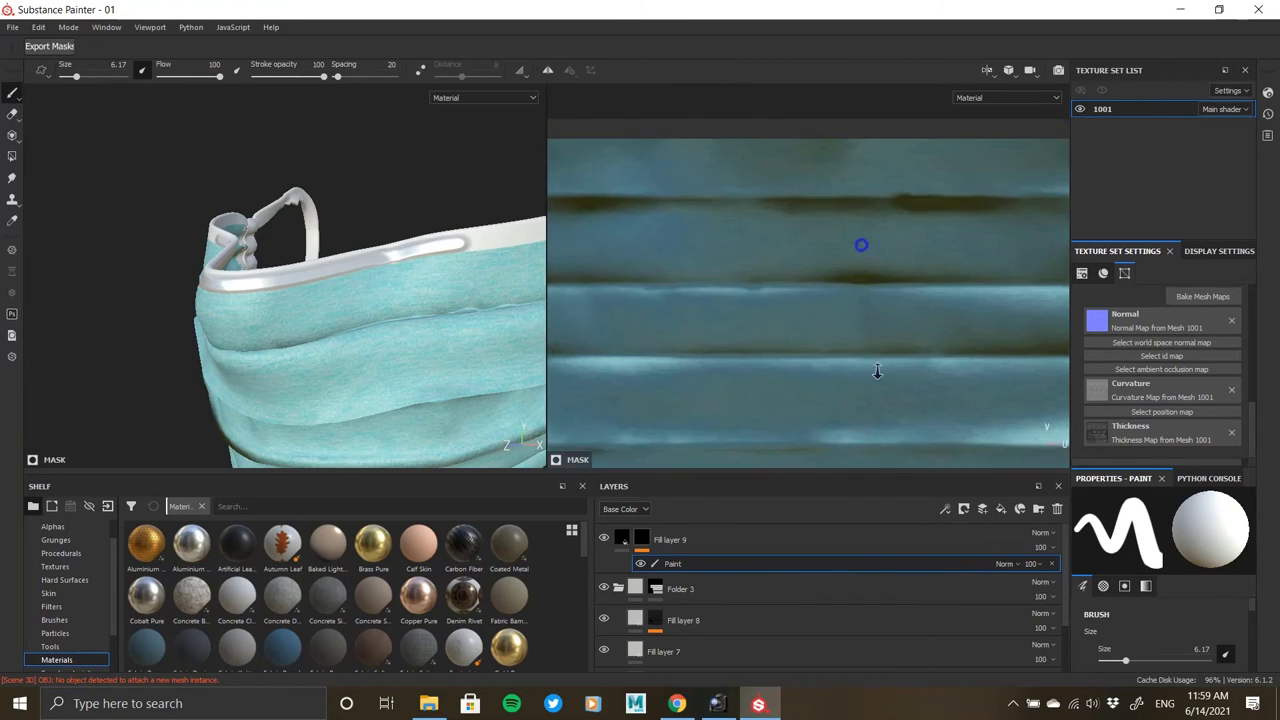
pyautogui.scroll(-2, 676, 280)
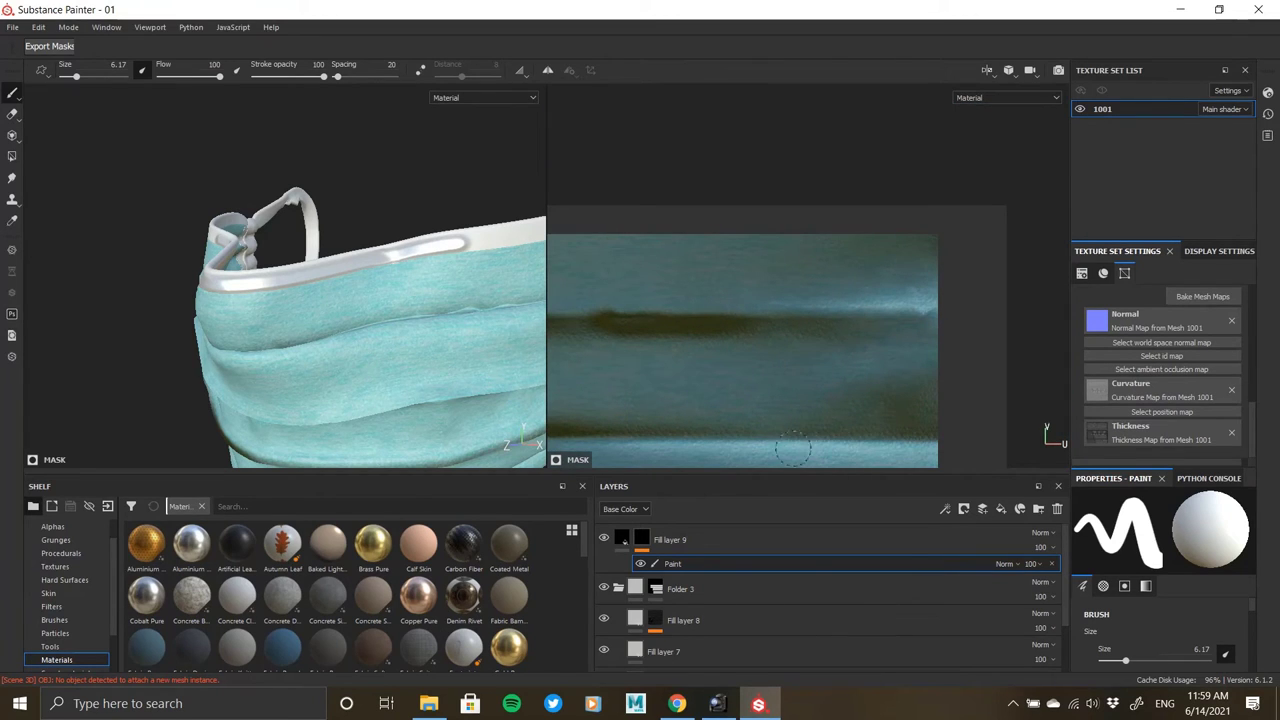
pyautogui.moveTo(340, 80)
pyautogui.mouseDown()
pyautogui.moveTo(395, 78)
pyautogui.moveTo(356, 78)
pyautogui.mouseUp()
pyautogui.moveTo(932, 248); pyautogui.dragTo(753, 261)
pyautogui.hotkey('ctrl', 'z')
pyautogui.moveTo(785, 269)
pyautogui.keyDown('ctrl'); pyautogui.mouseDown(button='right')
pyautogui.moveTo(741, 269)
pyautogui.moveTo(756, 269)
pyautogui.mouseUp(button='right'); pyautogui.keyUp('ctrl')
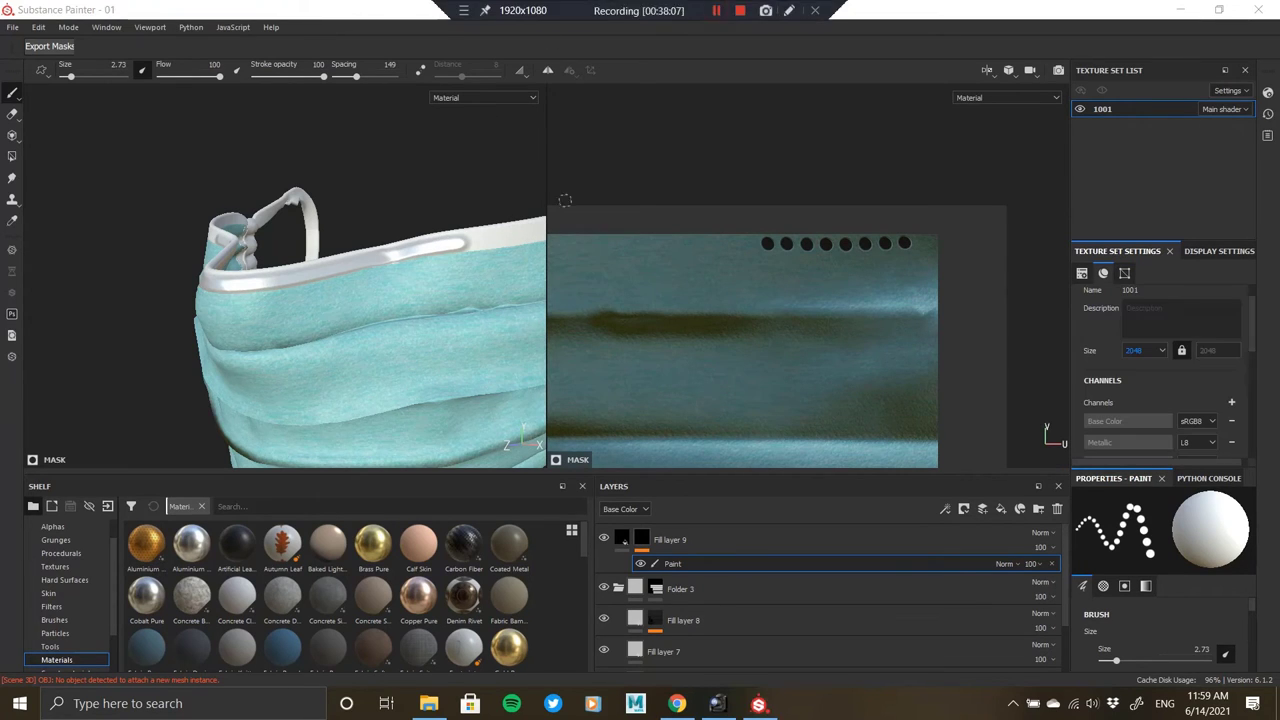
# Try a dotted stroke on the model's upper blue band, undo it, and return the texture set size to 2048.
pyautogui.keyDown('alt'); pyautogui.moveTo(410, 270); pyautogui.dragTo(354, 297); pyautogui.keyUp('alt')
pyautogui.keyDown('alt'); pyautogui.moveTo(354, 297); pyautogui.dragTo(220, 280, button='middle'); pyautogui.keyUp('alt')
pyautogui.moveTo(344, 240)
pyautogui.keyDown('alt'); pyautogui.mouseDown(button='right')
pyautogui.moveTo(376, 342)
pyautogui.moveTo(278, 132)
pyautogui.mouseUp(button='right'); pyautogui.keyUp('alt')
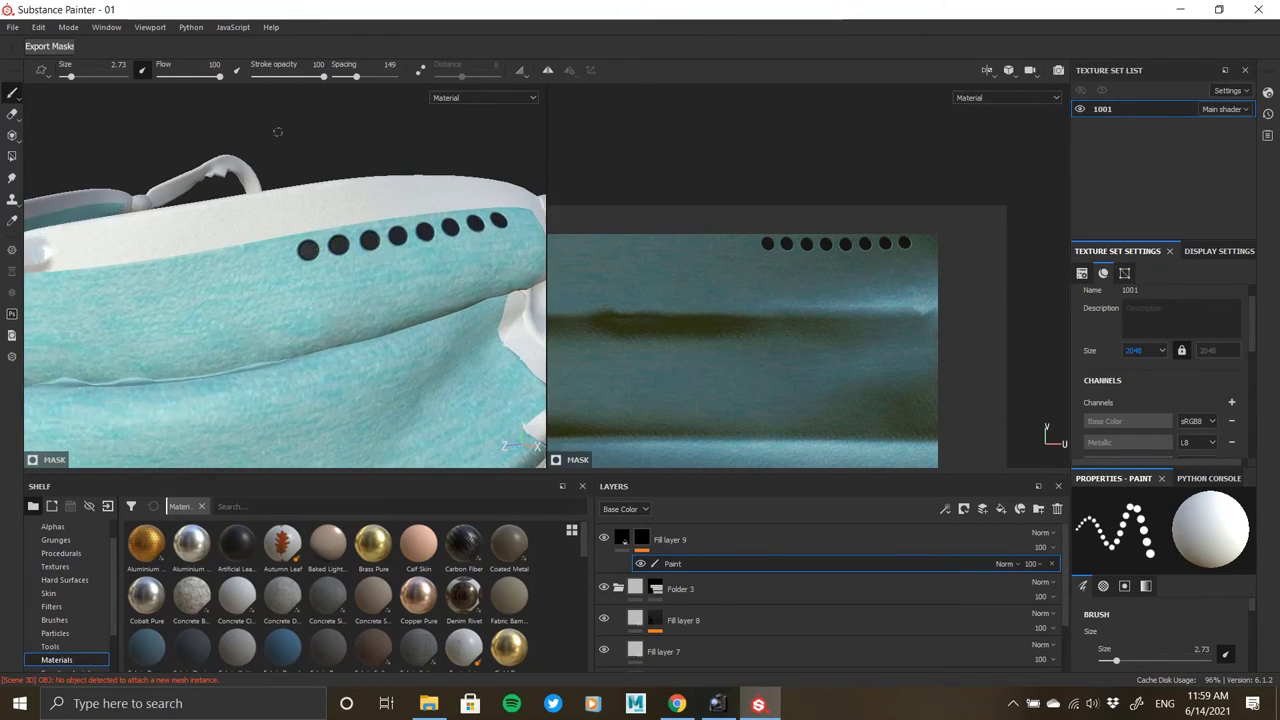
pyautogui.moveTo(280, 254); pyautogui.dragTo(138, 277)
pyautogui.hotkey('ctrl', 'z')
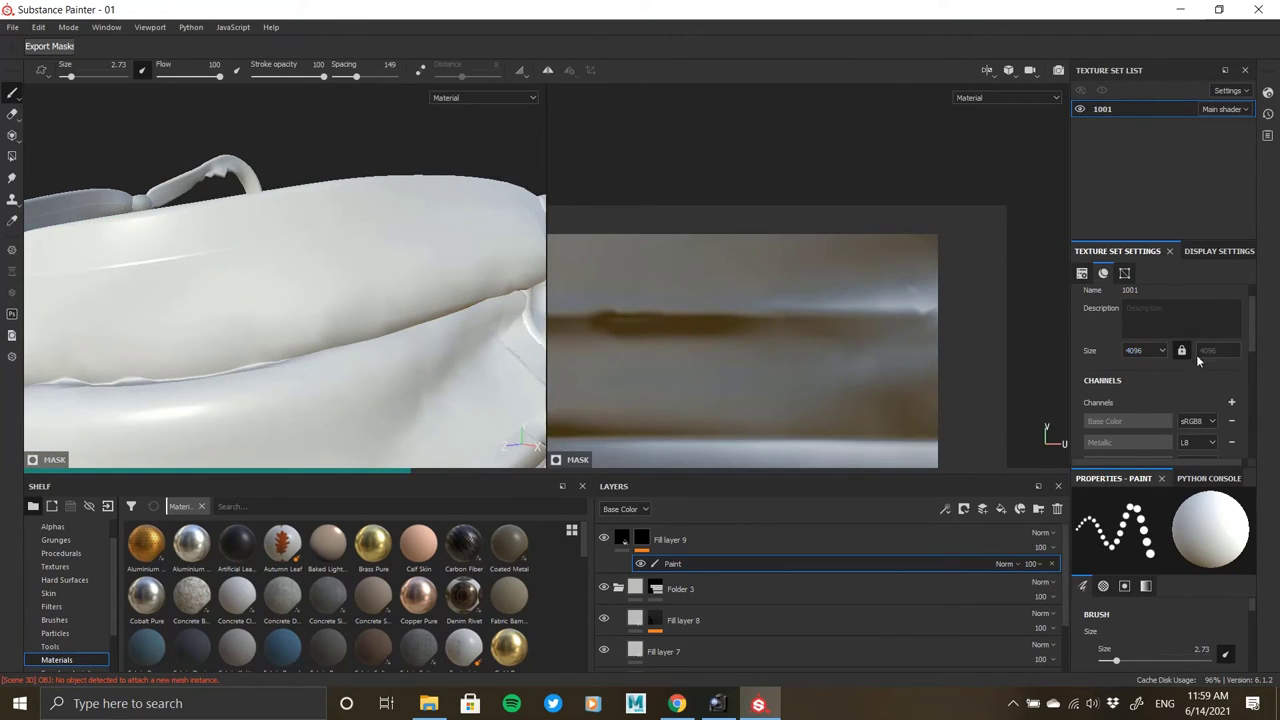
pyautogui.click(1147, 351)
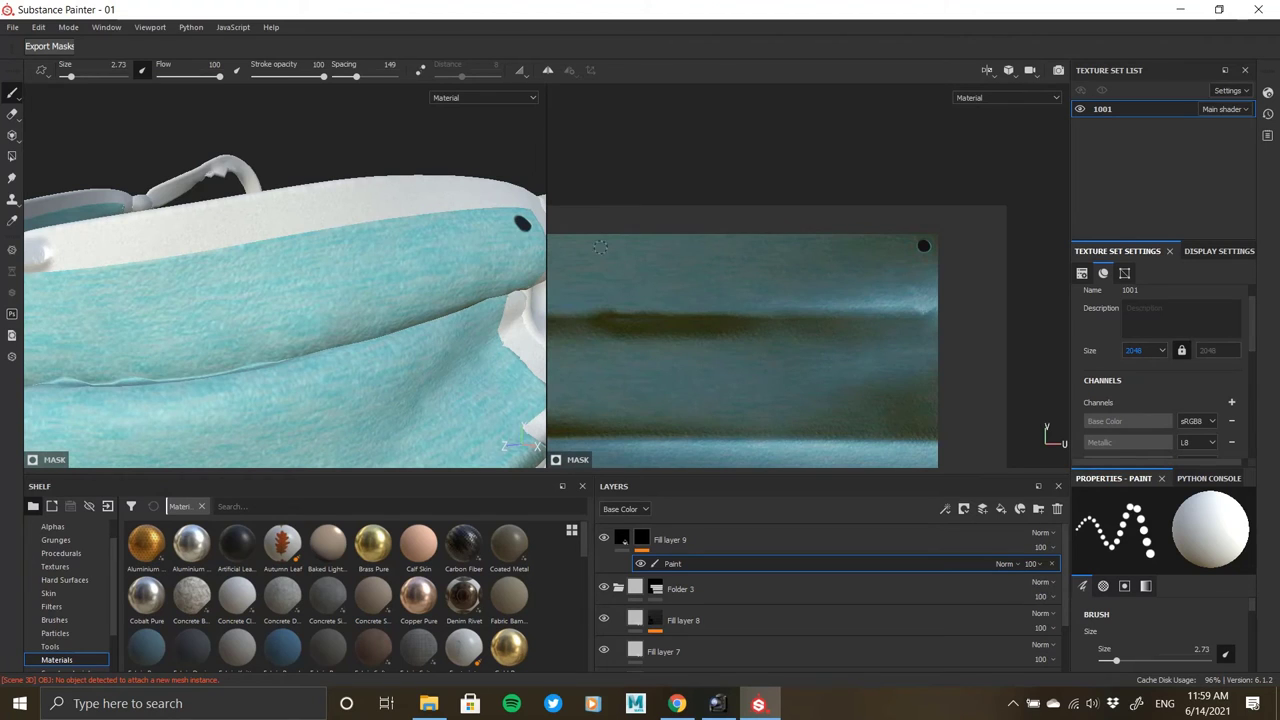
# Try a straight dotted line across the front panel's upper UV edge and undo it.
pyautogui.keyDown('shift'); pyautogui.click(570, 243); pyautogui.keyUp('shift')
pyautogui.keyDown('alt'); pyautogui.moveTo(322, 279); pyautogui.dragTo(341, 250); pyautogui.keyUp('alt')
pyautogui.hotkey('ctrl', 'z')
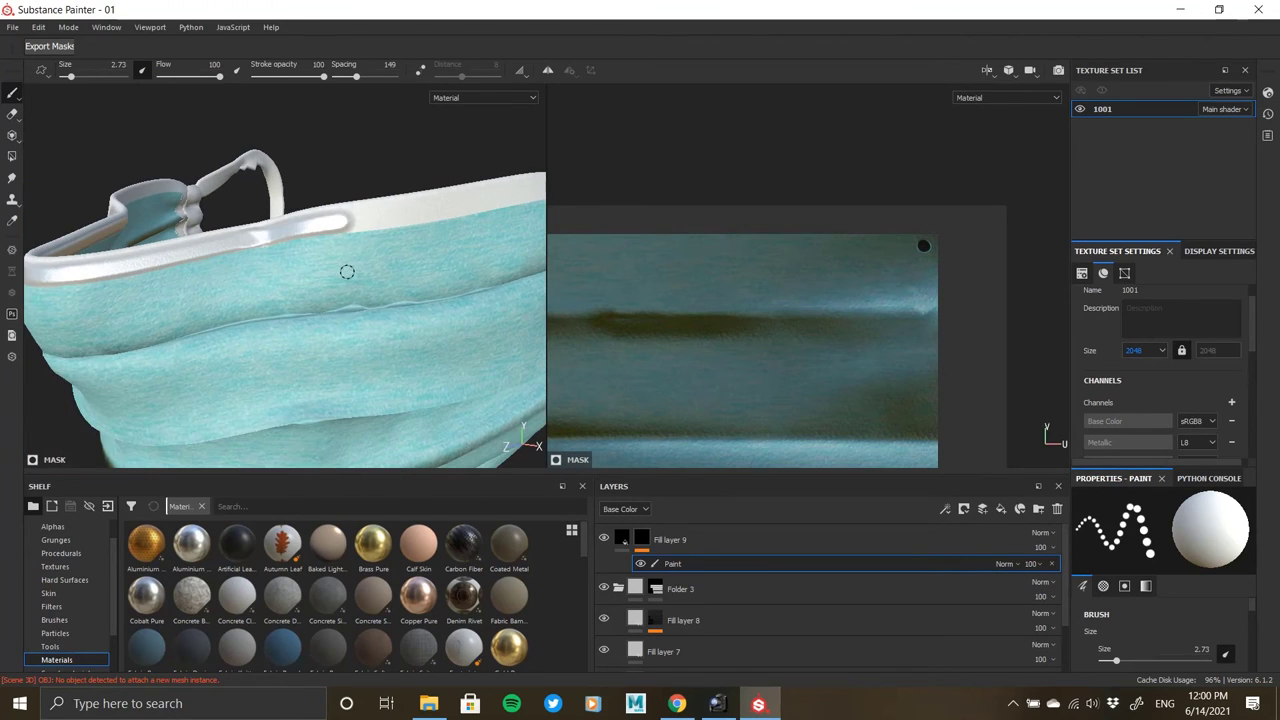
# Reduce the brush size to 1.38, consult the reference photo, and try a dotted stroke below the white upper trim.
pyautogui.keyDown('ctrl'); pyautogui.moveTo(438, 259); pyautogui.dragTo(406, 243, button='right'); pyautogui.keyUp('ctrl')
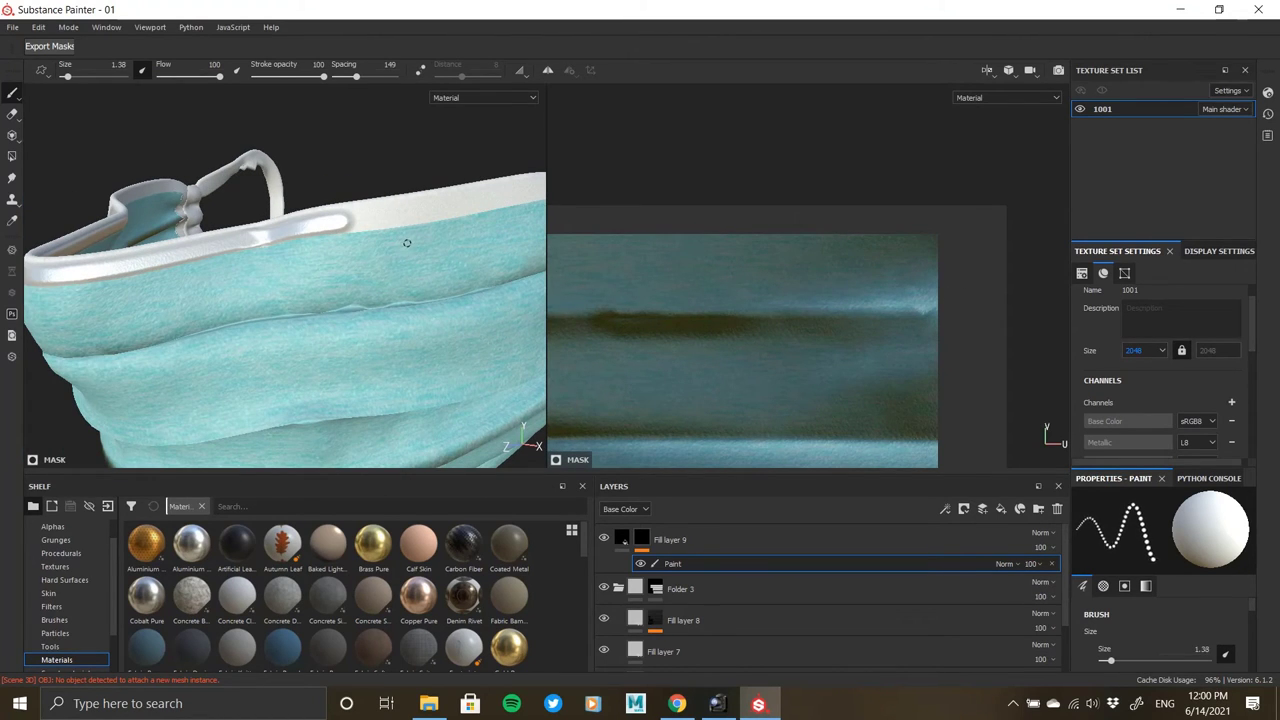
pyautogui.hotkey('alt', 'Tab')
pyautogui.hotkey('alt', 'Tab')
pyautogui.moveTo(516, 211); pyautogui.dragTo(376, 238)
pyautogui.hotkey('ctrl', 'z')
# Set the brush size to 0.96 and spacing to 274, testing them with a straight dotted line that is undone.
pyautogui.keyDown('shift'); pyautogui.click(466, 225); pyautogui.keyUp('shift')
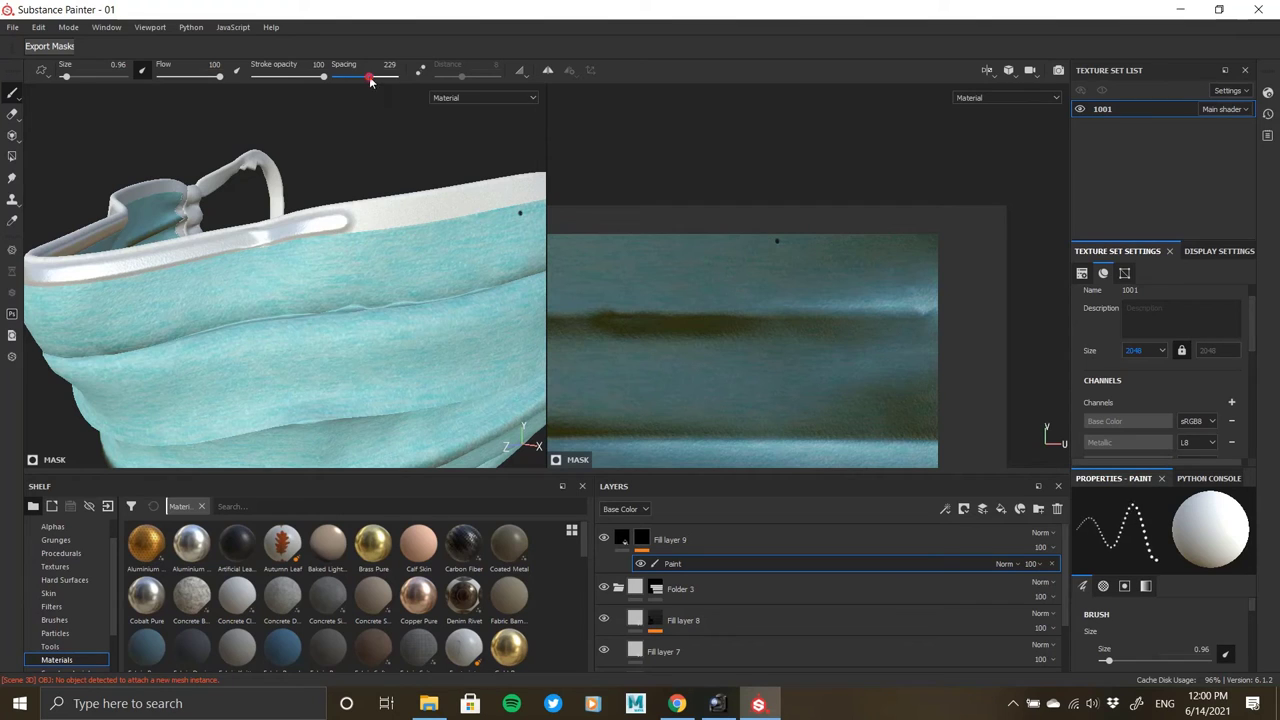
pyautogui.keyDown('alt'); pyautogui.moveTo(370, 252); pyautogui.dragTo(374, 269); pyautogui.keyUp('alt')
pyautogui.scroll(3, 403, 243)
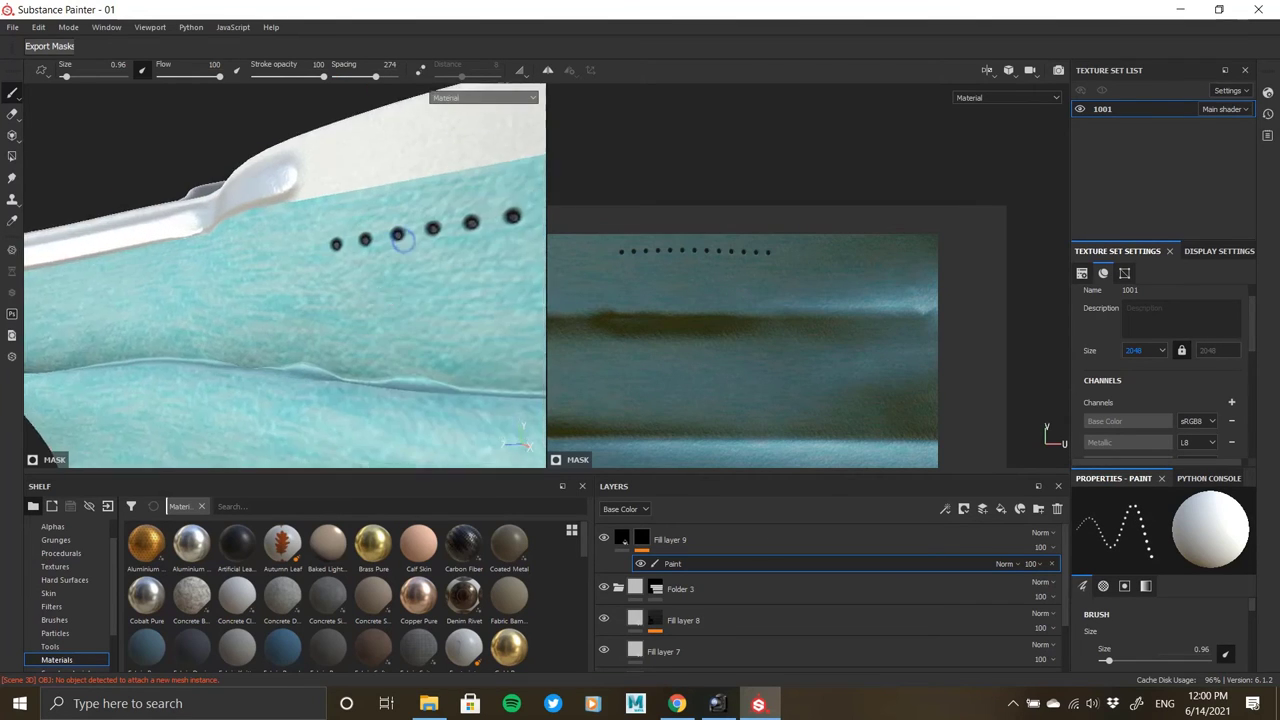
pyautogui.hotkey('ctrl', 'z')
# Paint a straight dotted row along the front panel's upper UV edge and compare it with the reference photo.
pyautogui.keyDown('alt'); pyautogui.moveTo(930, 254); pyautogui.dragTo(738, 281, button='right'); pyautogui.keyUp('alt')
pyautogui.keyDown('alt'); pyautogui.moveTo(738, 281); pyautogui.dragTo(809, 286, button='middle'); pyautogui.keyUp('alt')
pyautogui.keyDown('alt'); pyautogui.moveTo(809, 286); pyautogui.dragTo(697, 261, button='right'); pyautogui.keyUp('alt')
pyautogui.keyDown('alt'); pyautogui.moveTo(697, 261); pyautogui.dragTo(753, 247, button='middle'); pyautogui.keyUp('alt')
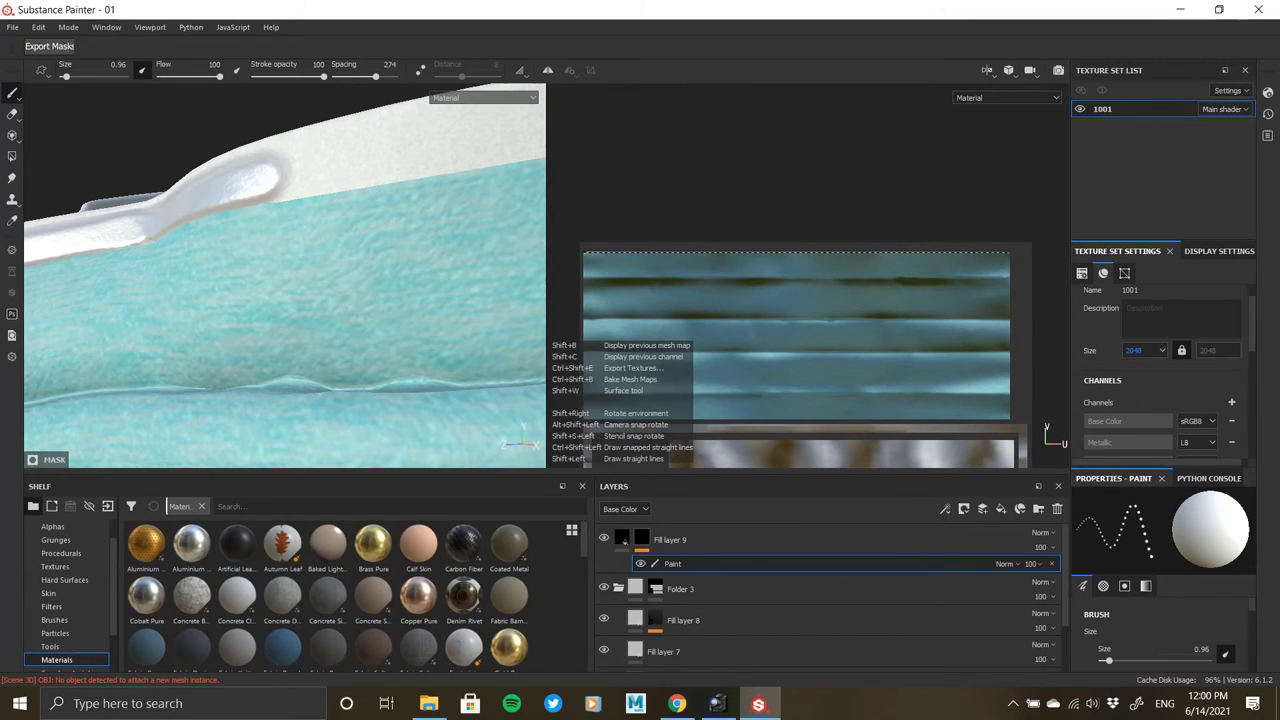
pyautogui.keyDown('shift'); pyautogui.click(1010, 252); pyautogui.keyUp('shift')
pyautogui.moveTo(290, 245)
pyautogui.keyDown('alt'); pyautogui.mouseDown(button='right')
pyautogui.moveTo(238, 272)
pyautogui.moveTo(207, 385)
pyautogui.mouseUp(button='right'); pyautogui.keyUp('alt')
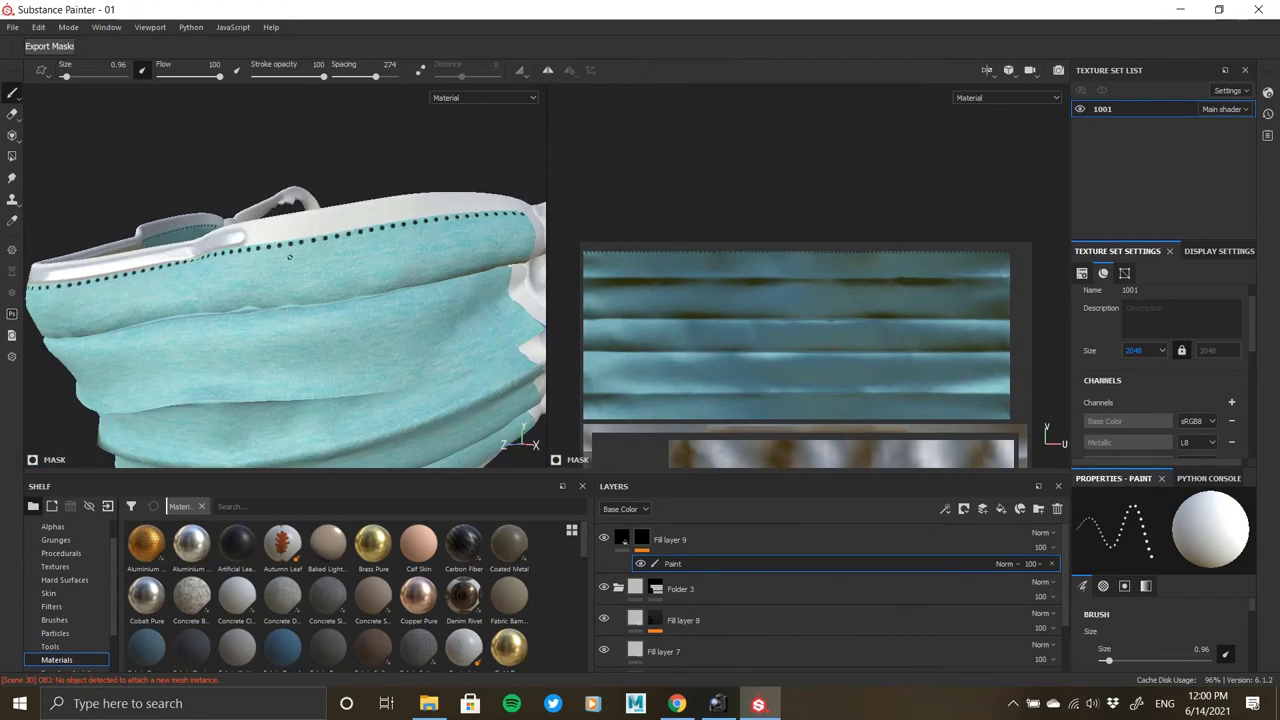
pyautogui.keyDown('alt'); pyautogui.moveTo(207, 385); pyautogui.dragTo(350, 272); pyautogui.keyUp('alt')
pyautogui.hotkey('alt', 'Tab')
pyautogui.hotkey('alt', 'Tab')
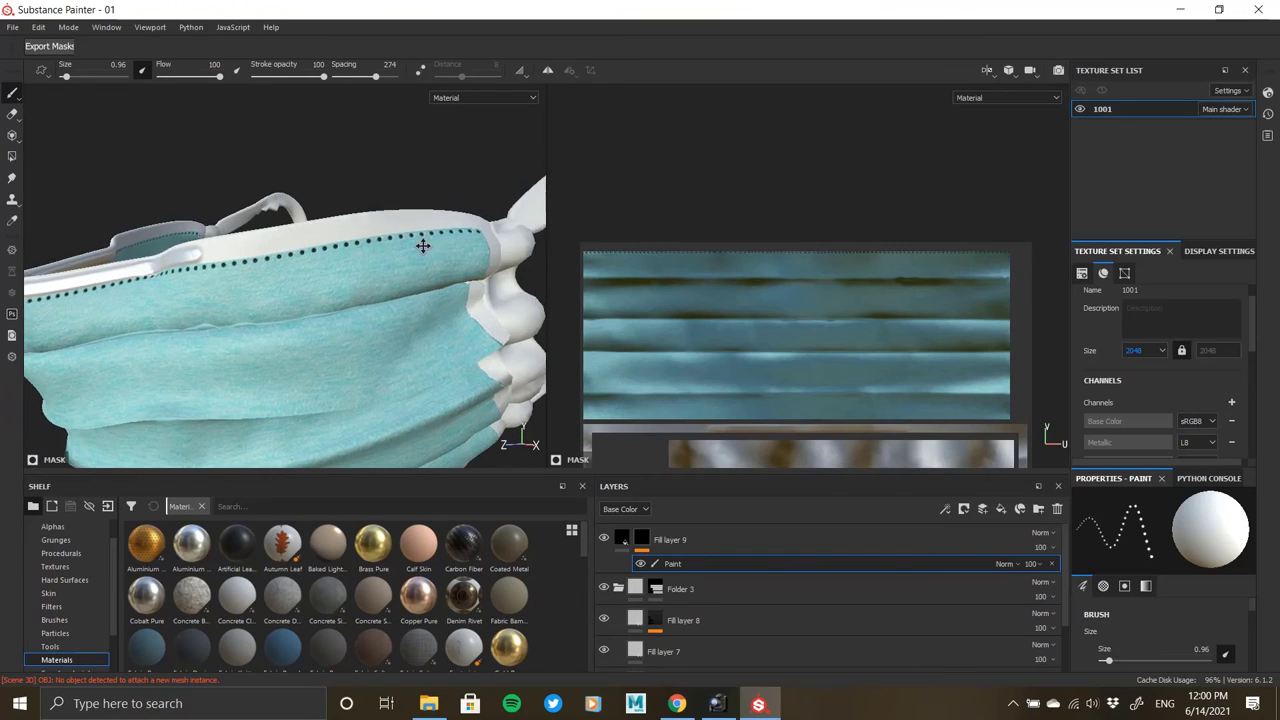
# Paint a second straight dotted row just below the first on the blue front panel's upper UV edge and compare it with the reference photo.
pyautogui.keyDown('alt'); pyautogui.moveTo(597, 270); pyautogui.dragTo(648, 462, button='right'); pyautogui.keyUp('alt')
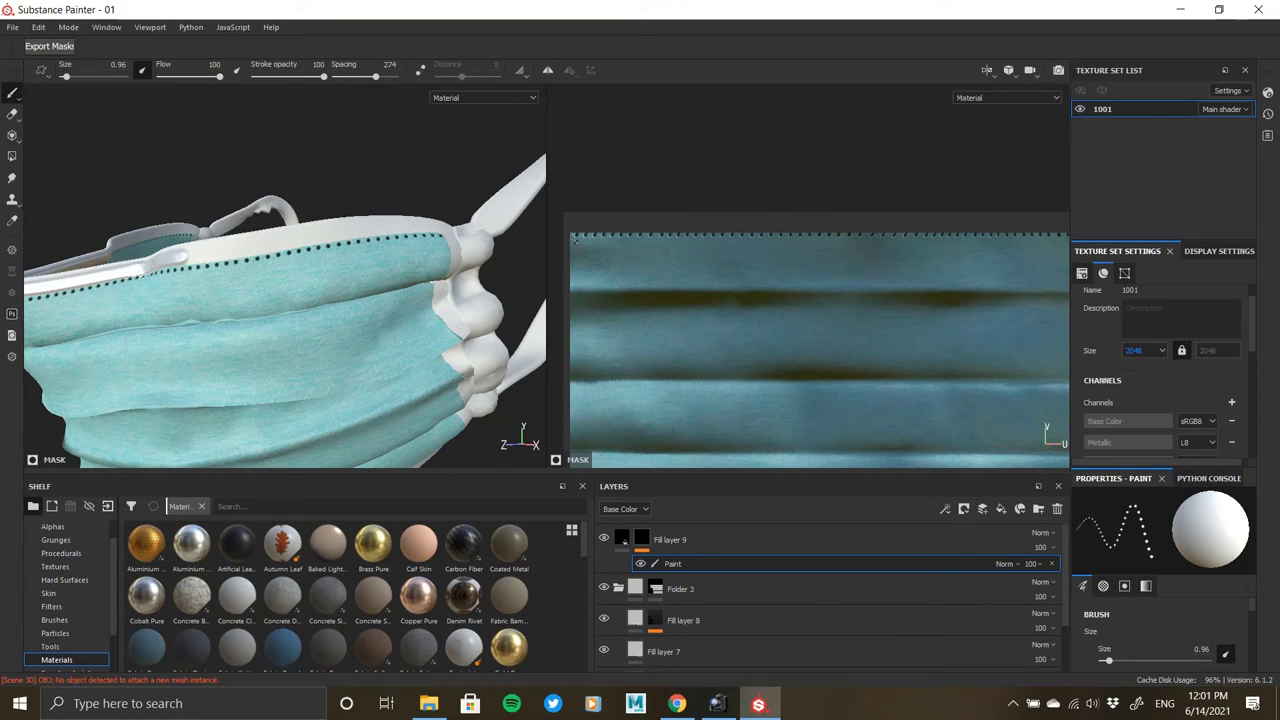
pyautogui.keyDown('alt'); pyautogui.moveTo(731, 272); pyautogui.dragTo(751, 270, button='right'); pyautogui.keyUp('alt')
pyautogui.keyDown('alt'); pyautogui.moveTo(751, 270); pyautogui.dragTo(580, 285, button='middle'); pyautogui.keyUp('alt')
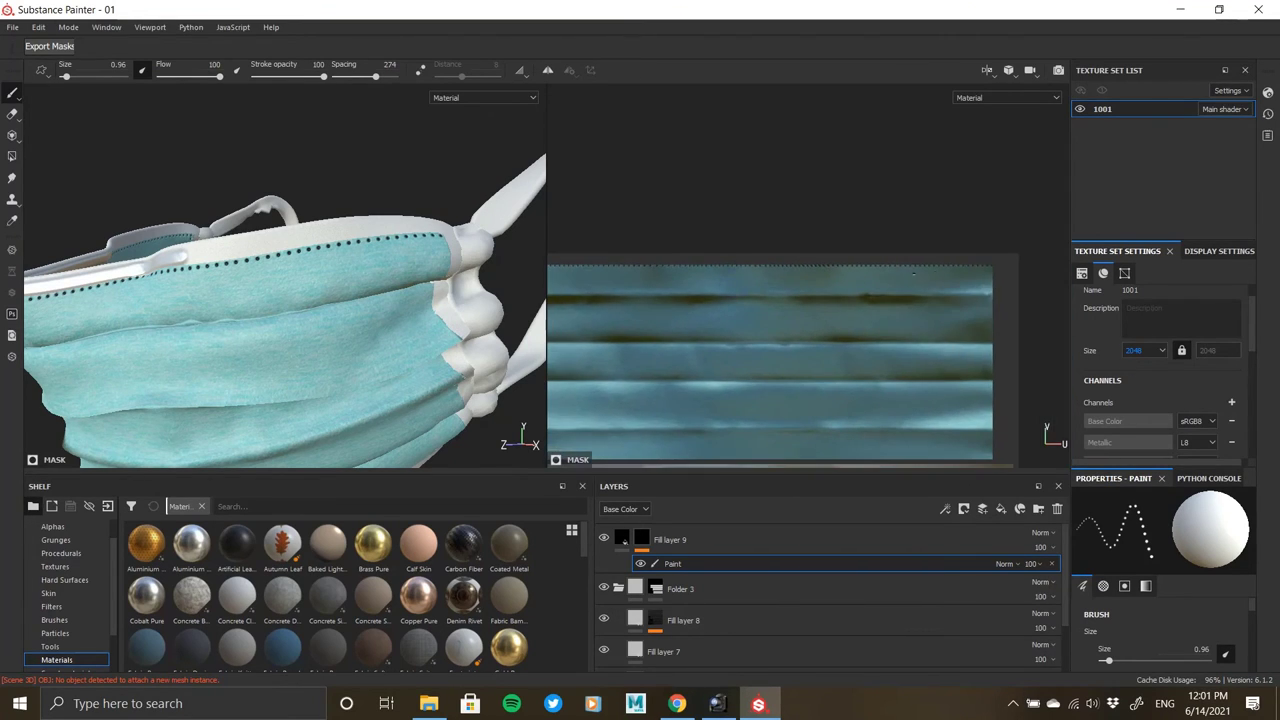
pyautogui.keyDown('shift'); pyautogui.click(990, 271); pyautogui.keyUp('shift')
pyautogui.scroll(5, 725, 321)
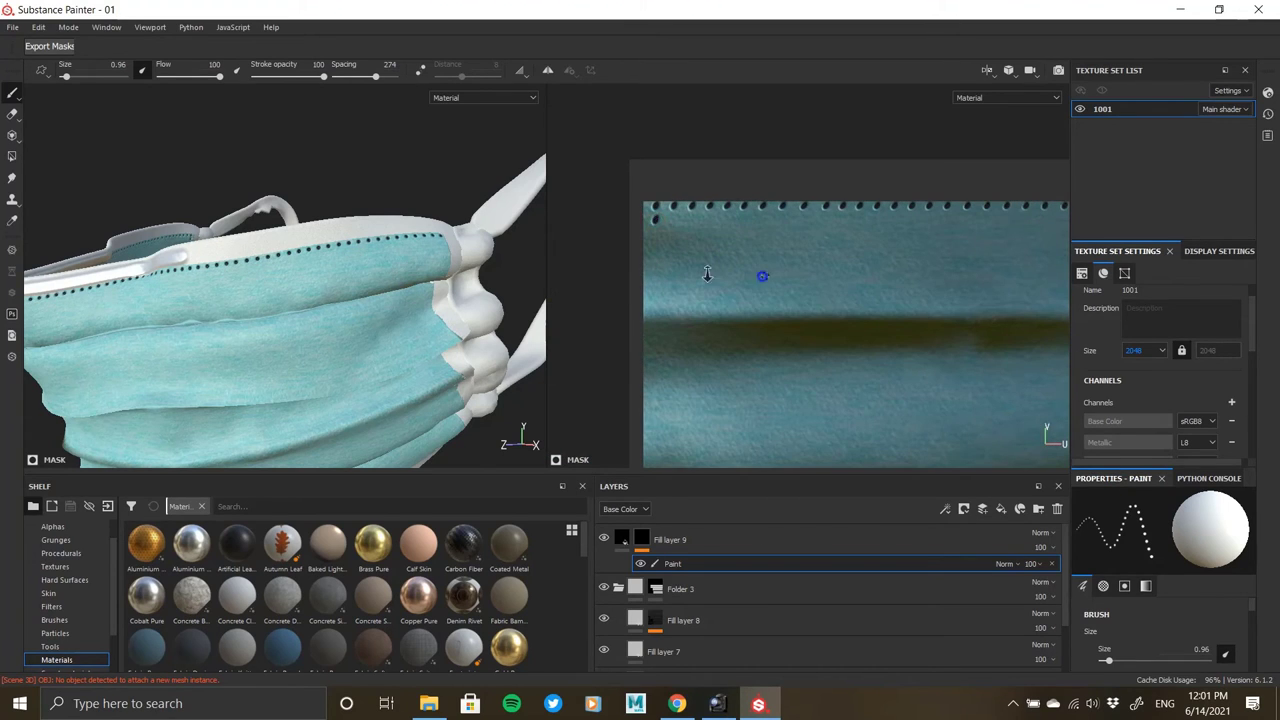
pyautogui.keyDown('alt'); pyautogui.moveTo(708, 274); pyautogui.dragTo(680, 274, button='right'); pyautogui.keyUp('alt')
pyautogui.keyDown('alt'); pyautogui.moveTo(680, 274); pyautogui.dragTo(300, 262, button='middle'); pyautogui.keyUp('alt')
pyautogui.moveTo(850, 258)
pyautogui.keyDown('alt'); pyautogui.mouseDown(button='right')
pyautogui.moveTo(871, 266)
pyautogui.moveTo(826, 247)
pyautogui.mouseUp(button='right'); pyautogui.keyUp('alt')
pyautogui.keyDown('shift'); pyautogui.click(803, 241); pyautogui.keyUp('shift')
pyautogui.keyDown('alt'); pyautogui.moveTo(314, 256); pyautogui.dragTo(300, 286, button='right'); pyautogui.keyUp('alt')
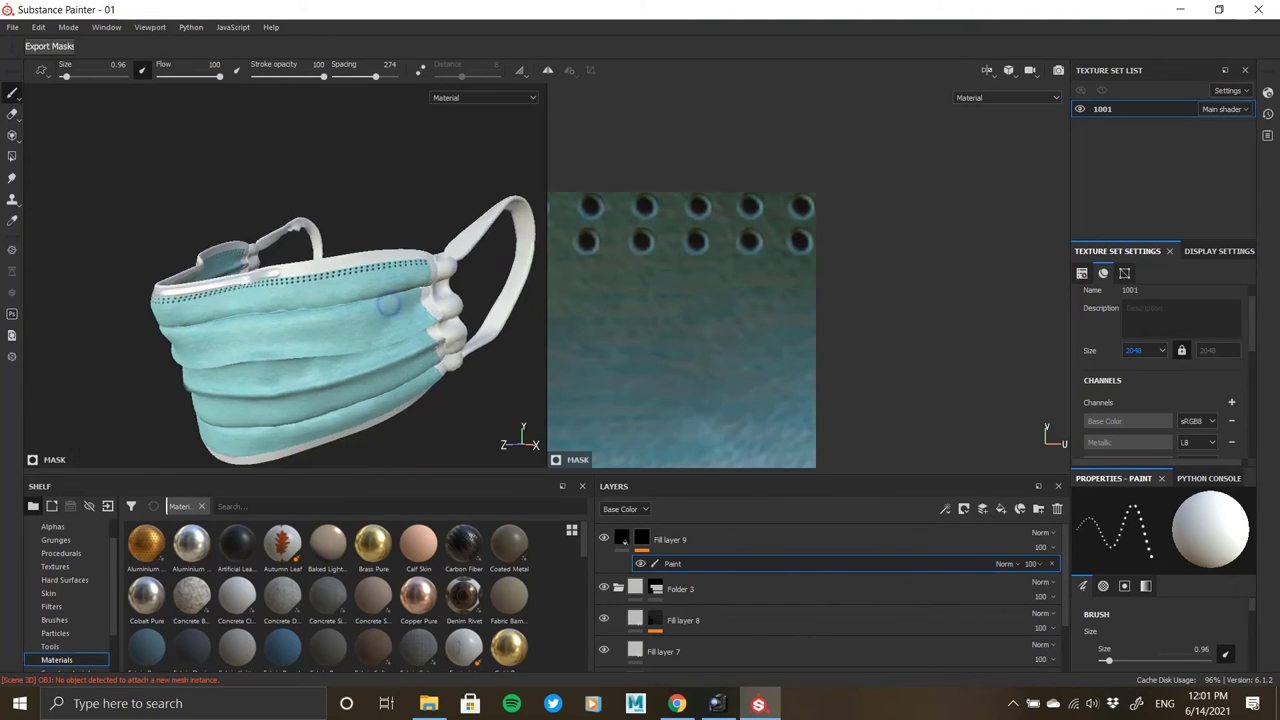
pyautogui.moveTo(300, 286)
pyautogui.keyDown('alt'); pyautogui.mouseDown()
pyautogui.moveTo(326, 291)
pyautogui.moveTo(294, 297)
pyautogui.mouseUp(); pyautogui.keyUp('alt')
pyautogui.hotkey('alt', 'Tab')
pyautogui.hotkey('alt', 'Tab')
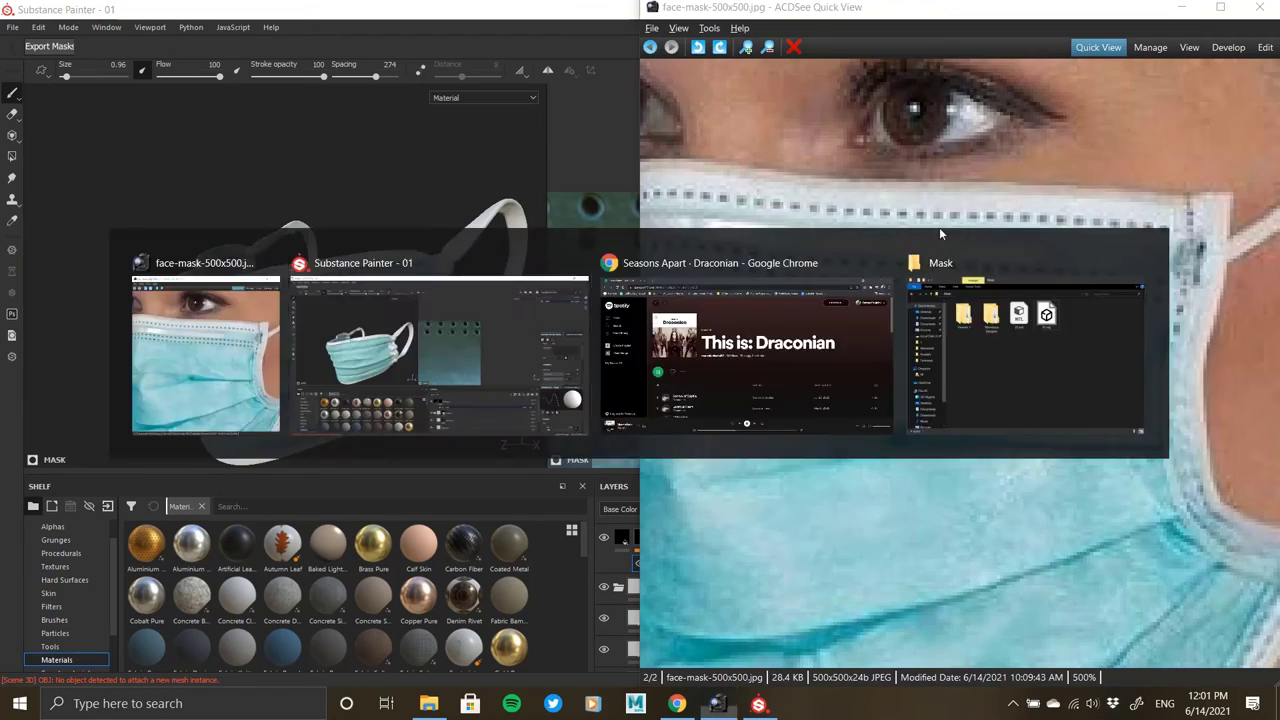
# Try a straight dotted row along the upper edge of the white trim's UV frame.
pyautogui.keyDown('alt'); pyautogui.moveTo(490, 277); pyautogui.dragTo(453, 288, button='right'); pyautogui.keyUp('alt')
pyautogui.moveTo(760, 280)
pyautogui.keyDown('alt'); pyautogui.mouseDown(button='right')
pyautogui.moveTo(691, 287)
pyautogui.moveTo(660, 365)
pyautogui.mouseUp(button='right'); pyautogui.keyUp('alt')
pyautogui.keyDown('alt'); pyautogui.moveTo(660, 365); pyautogui.dragTo(807, 230, button='middle'); pyautogui.keyUp('alt')
pyautogui.keyDown('alt'); pyautogui.moveTo(892, 299); pyautogui.dragTo(570, 321, button='right'); pyautogui.keyUp('alt')
pyautogui.keyDown('alt'); pyautogui.moveTo(570, 321); pyautogui.dragTo(934, 309, button='middle'); pyautogui.keyUp('alt')
pyautogui.scroll(3, 675, 290)
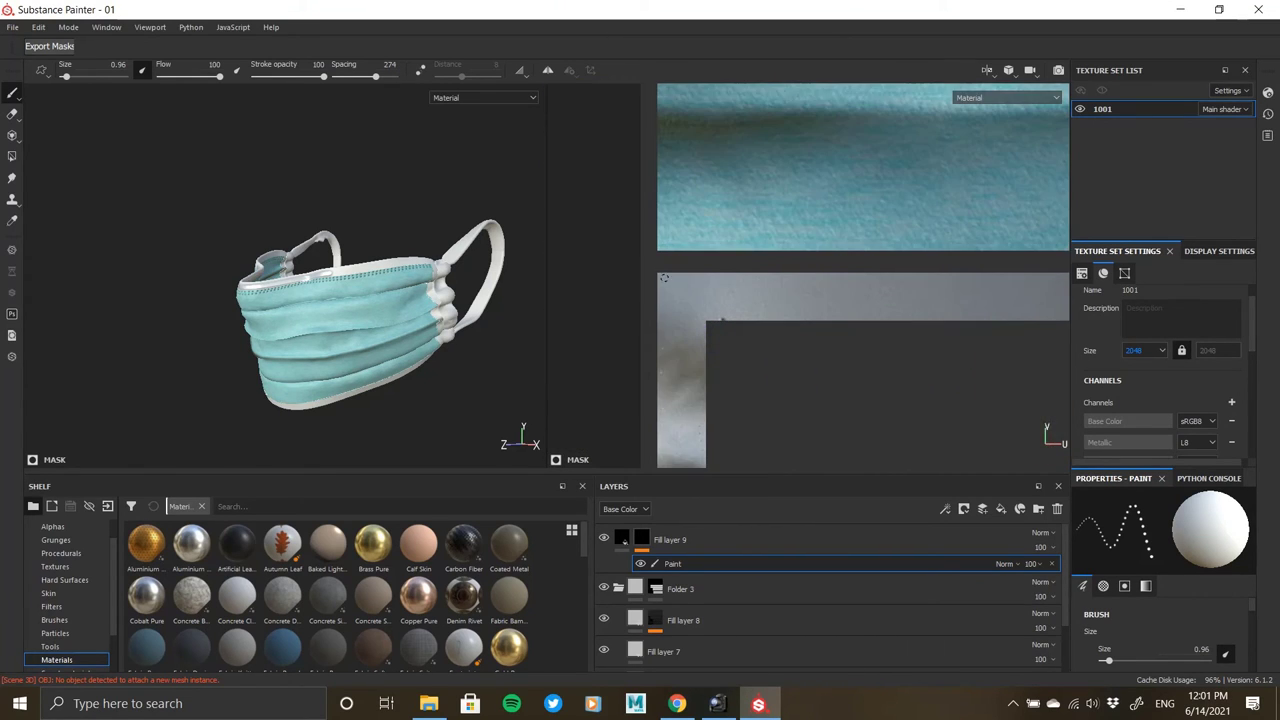
pyautogui.click(664, 278)
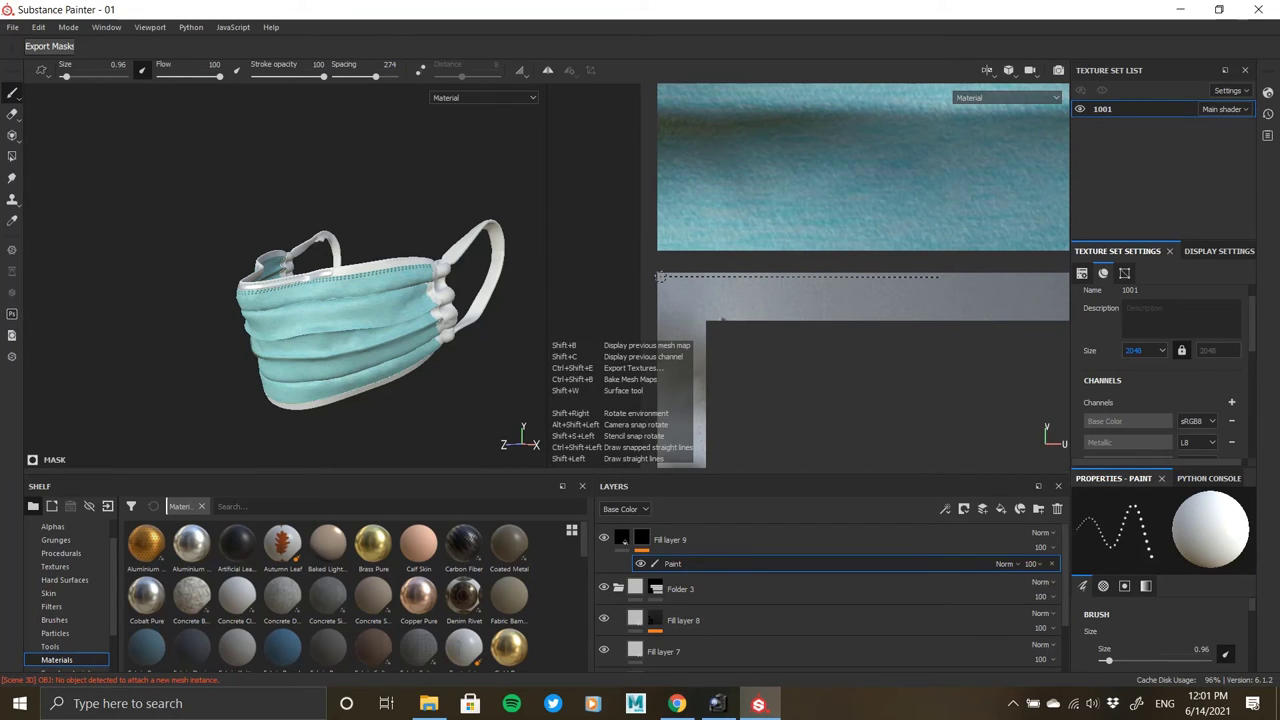
pyautogui.scroll(5, 443, 323)
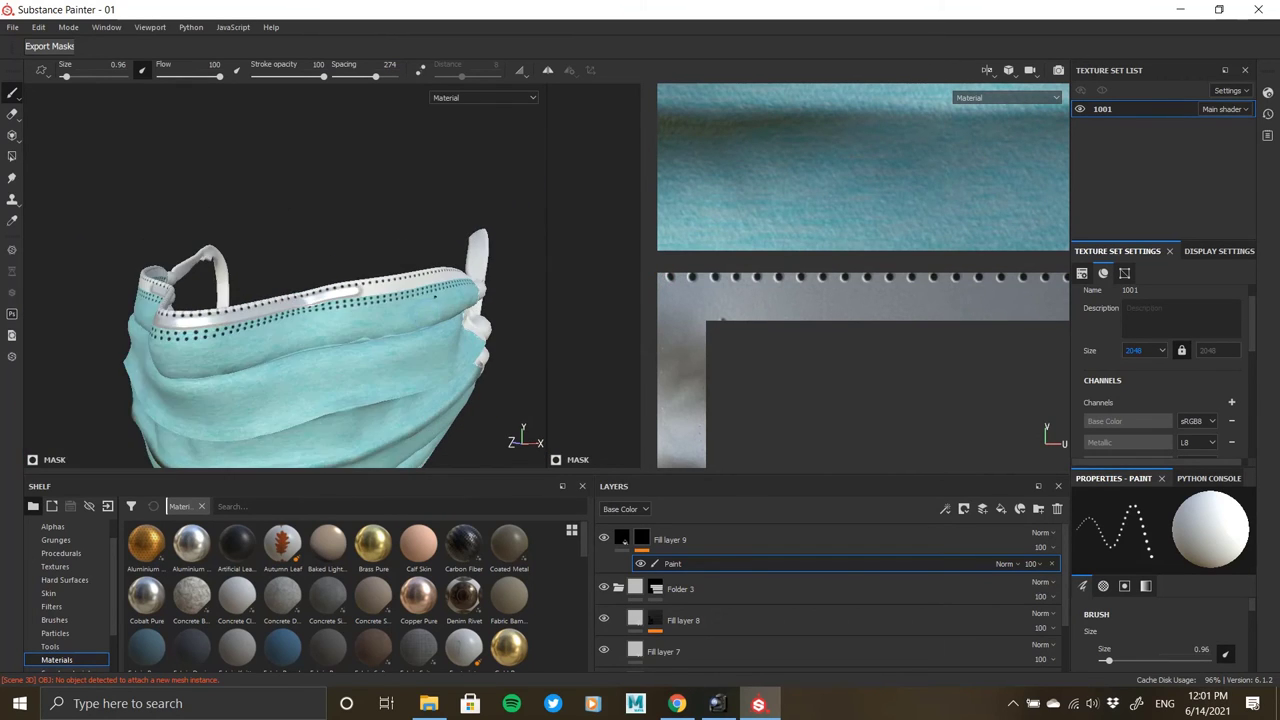
# Inspect the white upper trim's dots around the mask and undo the row.
pyautogui.scroll(-4, 436, 297)
pyautogui.scroll(-4, 920, 332)
pyautogui.keyDown('alt'); pyautogui.moveTo(920, 332); pyautogui.dragTo(752, 295, button='middle'); pyautogui.keyUp('alt')
pyautogui.keyDown('alt'); pyautogui.moveTo(374, 300); pyautogui.dragTo(375, 444); pyautogui.keyUp('alt')
pyautogui.scroll(5, 306, 361)
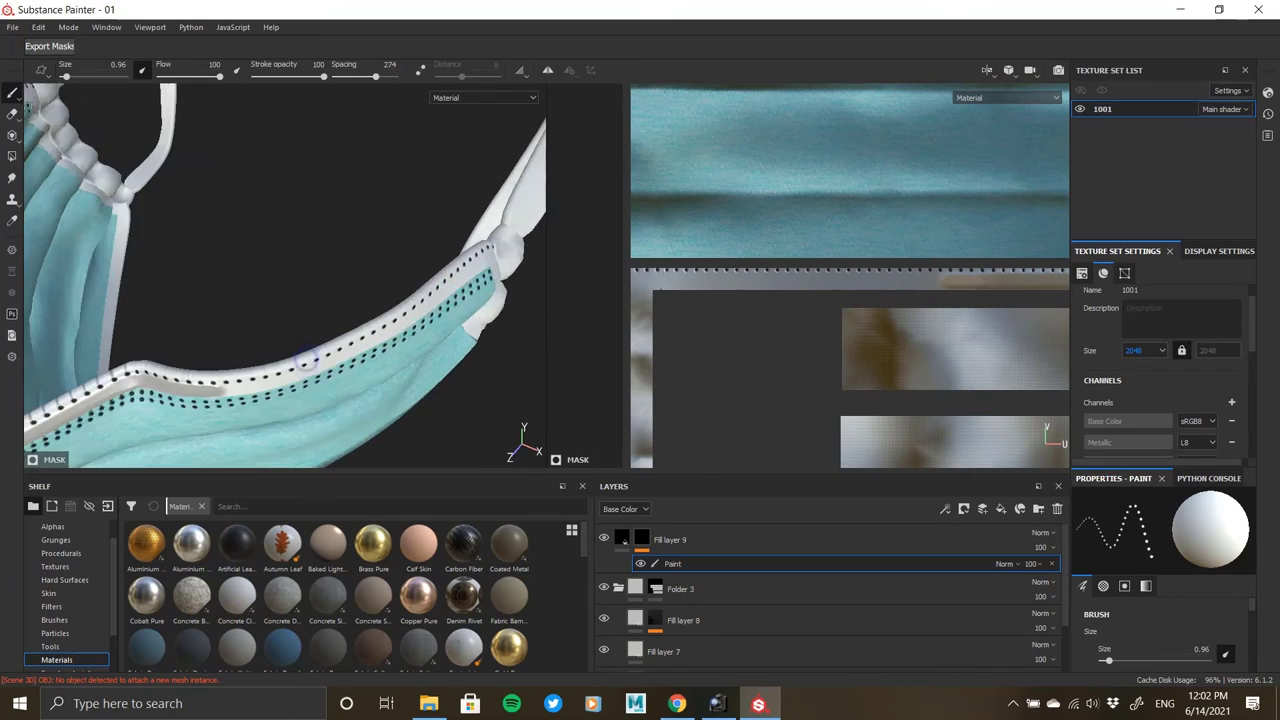
pyautogui.scroll(-3, 306, 361)
pyautogui.moveTo(306, 361)
pyautogui.keyDown('alt'); pyautogui.mouseDown()
pyautogui.moveTo(371, 330)
pyautogui.moveTo(371, 231)
pyautogui.mouseUp(); pyautogui.keyUp('alt')
pyautogui.hotkey('ctrl', 'z')
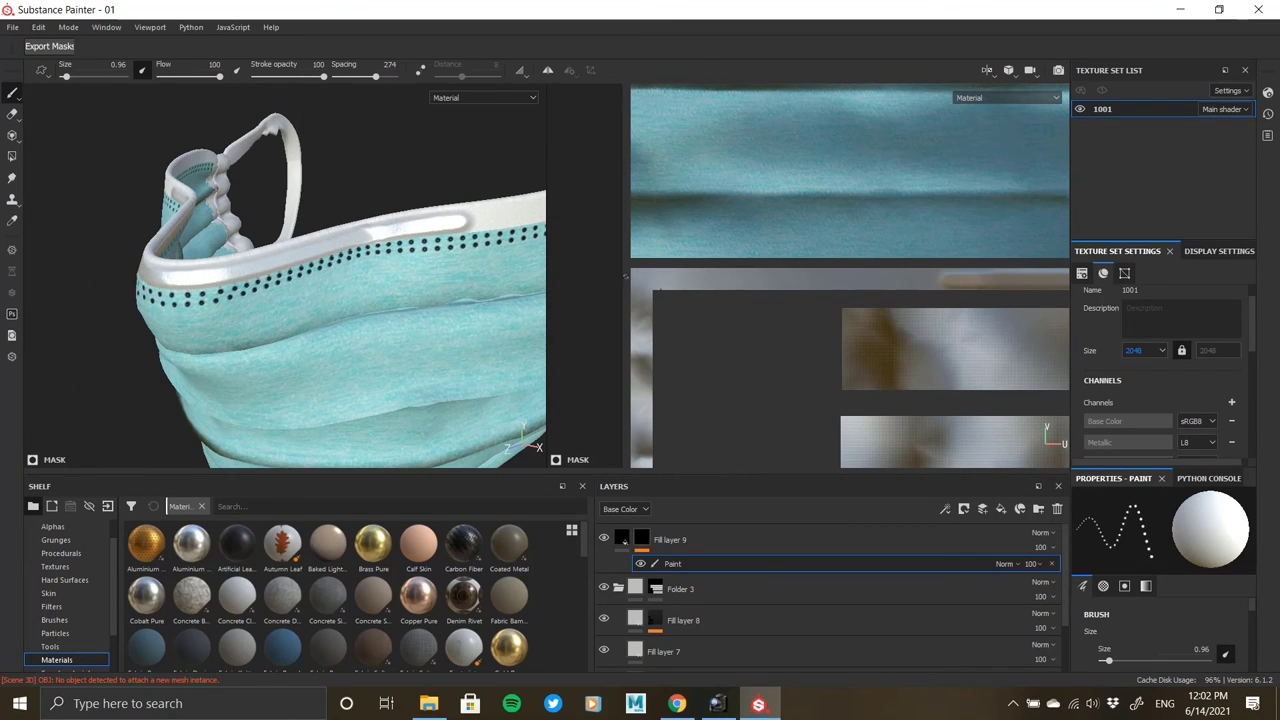
# Paint a straight dotted row across the full length of the white trim's upper UV strip.
pyautogui.scroll(-3, 640, 273)
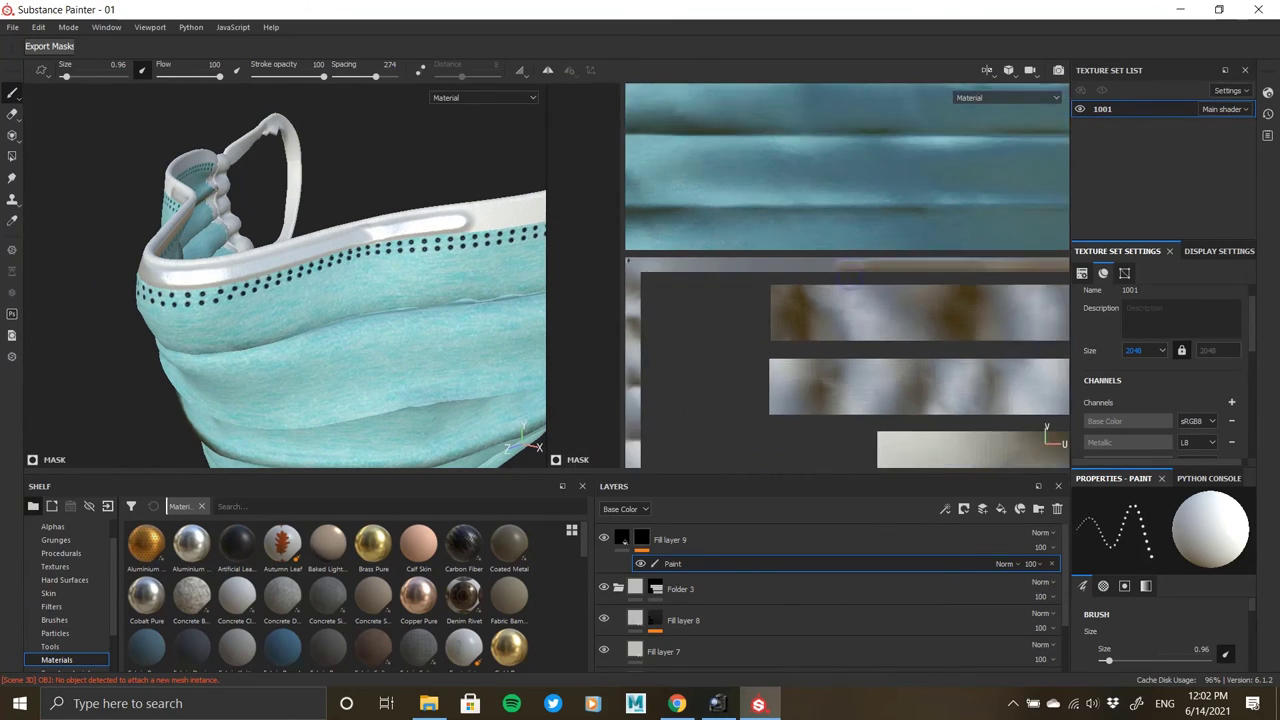
pyautogui.keyDown('alt'); pyautogui.moveTo(1000, 250); pyautogui.dragTo(706, 251, button='middle'); pyautogui.keyUp('alt')
pyautogui.scroll(6, 766, 275)
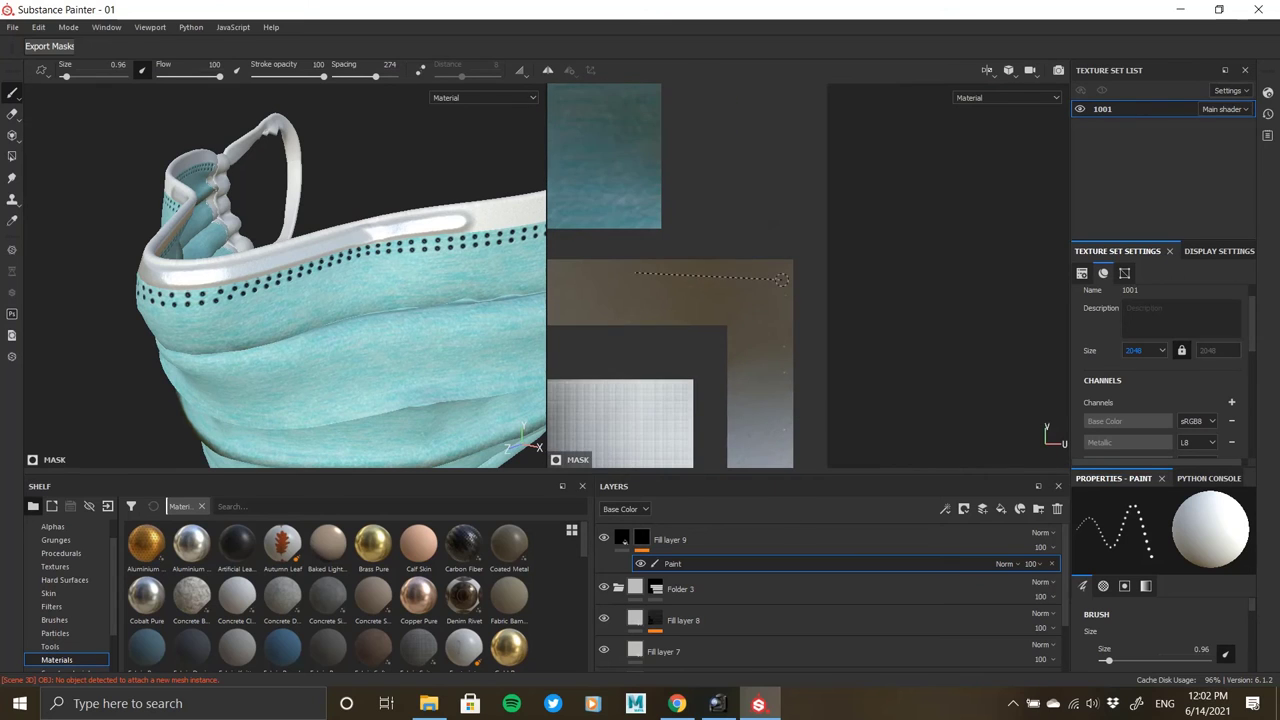
pyautogui.keyDown('shift'); pyautogui.click(783, 269); pyautogui.keyUp('shift')
pyautogui.keyDown('alt'); pyautogui.moveTo(325, 245); pyautogui.dragTo(350, 278); pyautogui.keyUp('alt')
pyautogui.scroll(-4, 777, 343)
pyautogui.keyDown('alt'); pyautogui.moveTo(777, 343); pyautogui.dragTo(847, 243, button='middle'); pyautogui.keyUp('alt')
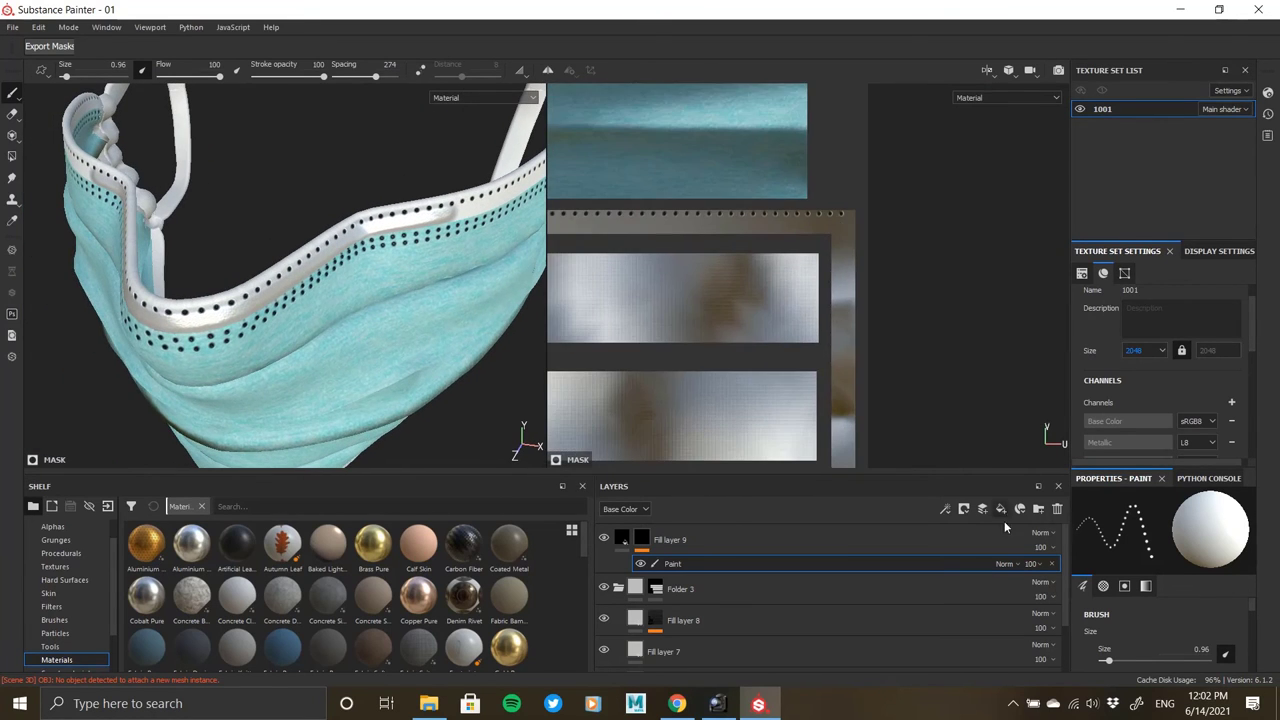
# Examine the stitch rows along the mask's edges in the reference photo.
pyautogui.click(718, 703)
pyautogui.moveTo(1147, 340); pyautogui.dragTo(1101, 225)
pyautogui.moveTo(724, 206); pyautogui.dragTo(917, 254)
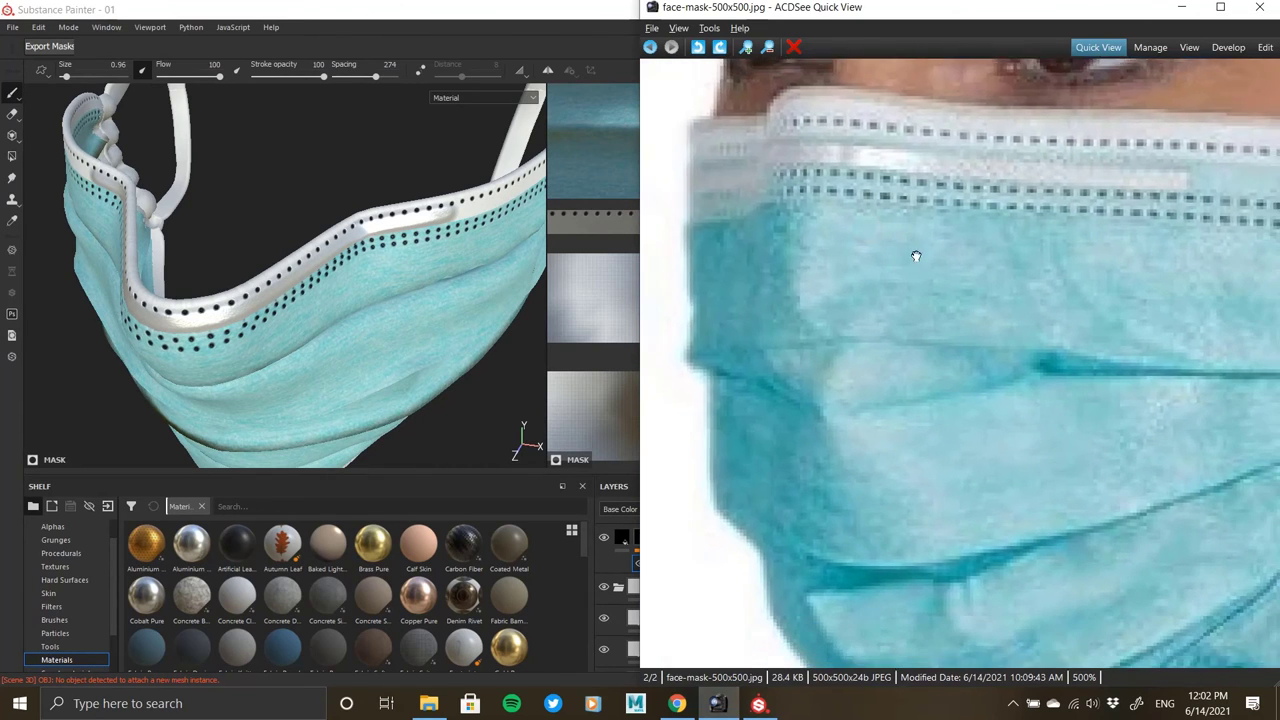
pyautogui.moveTo(1171, 485); pyautogui.dragTo(986, 254)
pyautogui.hotkey('alt', 'Tab')
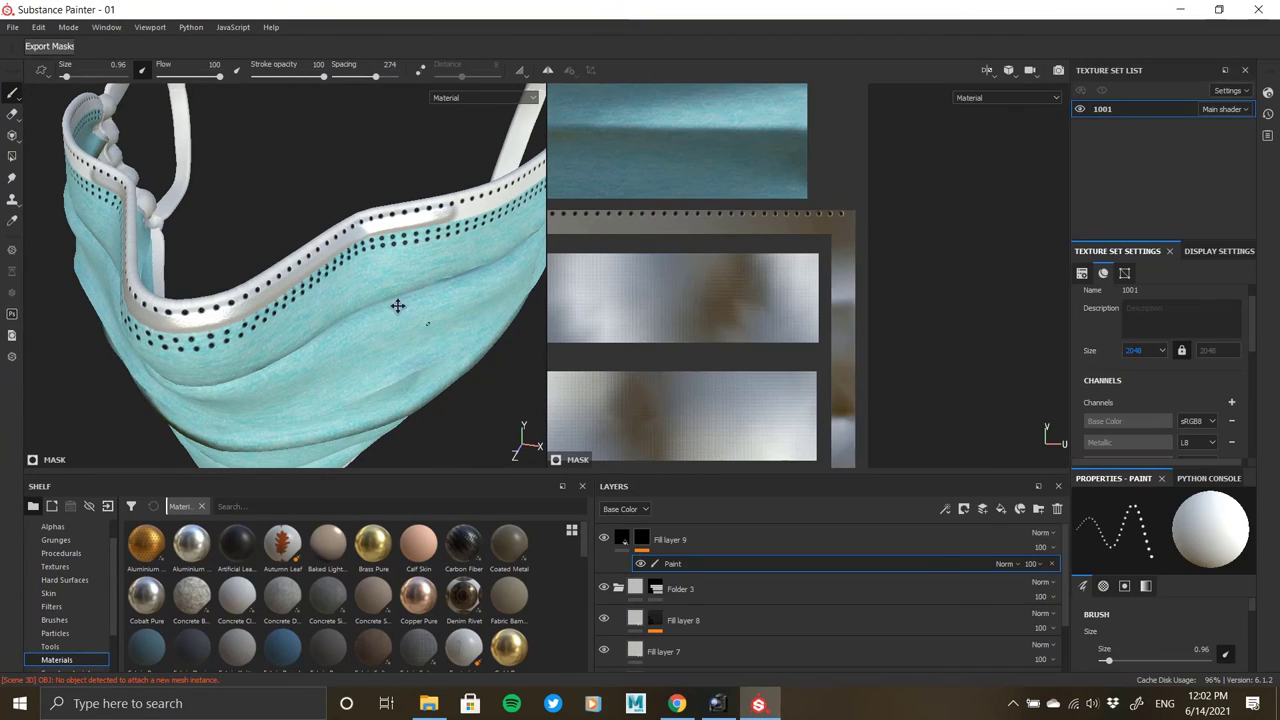
# Paint a straight dotted row along the inner edge of the white trim's lower UV strip, starting at the inside corner.
pyautogui.keyDown('alt'); pyautogui.moveTo(398, 307); pyautogui.dragTo(378, 228); pyautogui.keyUp('alt')
pyautogui.keyDown('alt'); pyautogui.moveTo(378, 250); pyautogui.dragTo(628, 285, button='right'); pyautogui.keyUp('alt')
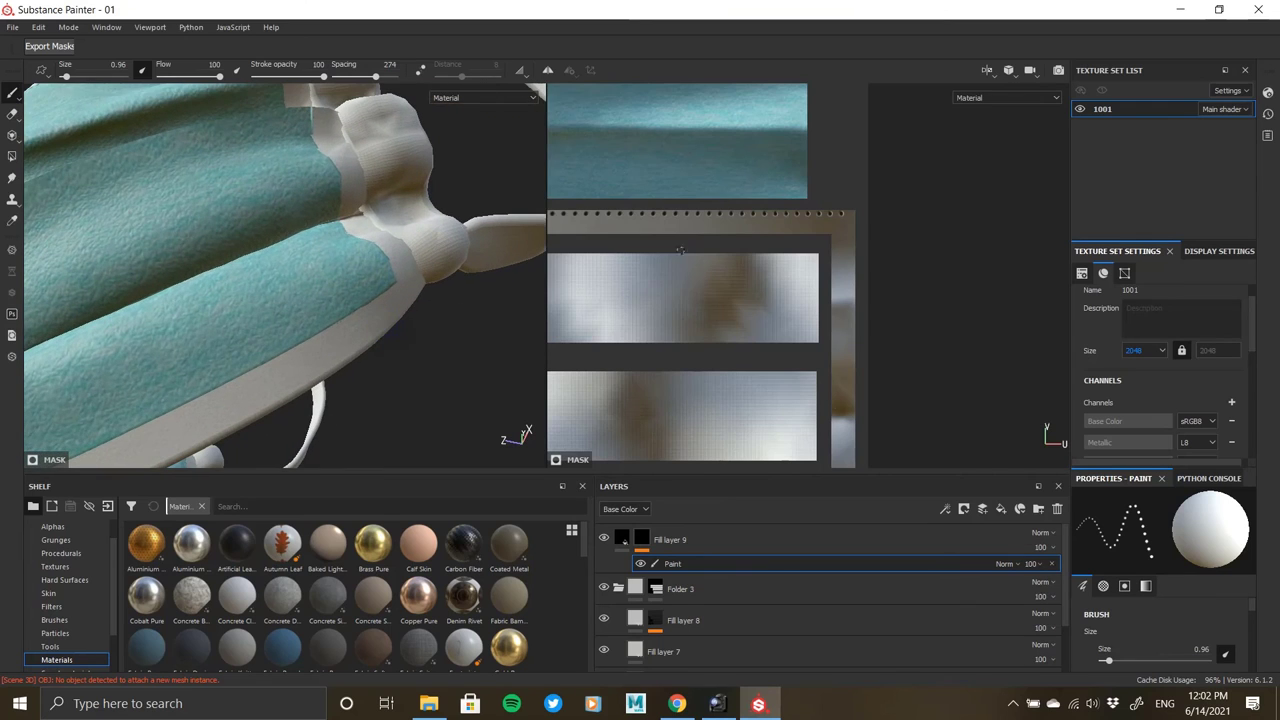
pyautogui.keyDown('alt'); pyautogui.moveTo(775, 313); pyautogui.dragTo(717, 297, button='right'); pyautogui.keyUp('alt')
pyautogui.keyDown('alt'); pyautogui.moveTo(723, 455); pyautogui.dragTo(830, 235, button='middle'); pyautogui.keyUp('alt')
pyautogui.keyDown('alt'); pyautogui.moveTo(905, 345); pyautogui.dragTo(872, 345, button='right'); pyautogui.keyUp('alt')
pyautogui.keyDown('alt'); pyautogui.moveTo(872, 345); pyautogui.dragTo(846, 263, button='middle'); pyautogui.keyUp('alt')
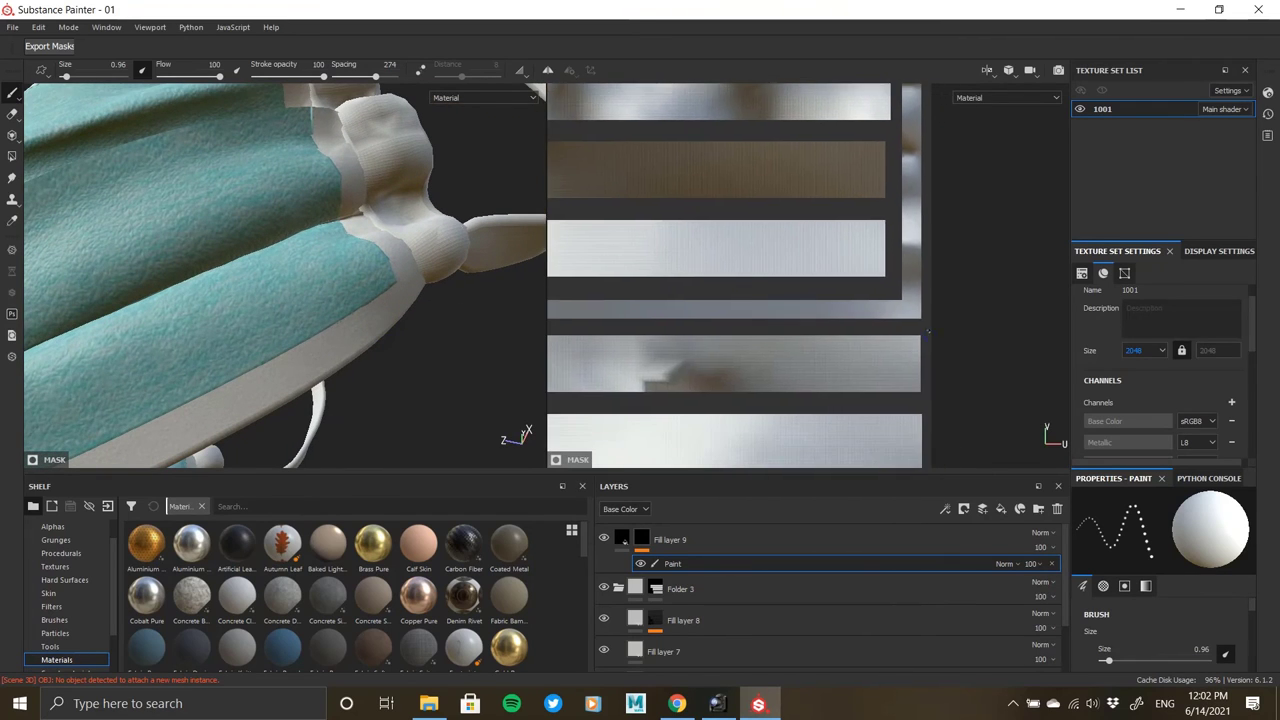
pyautogui.keyDown('alt'); pyautogui.moveTo(846, 263); pyautogui.dragTo(879, 291, button='right'); pyautogui.keyUp('alt')
pyautogui.scroll(5, 900, 292)
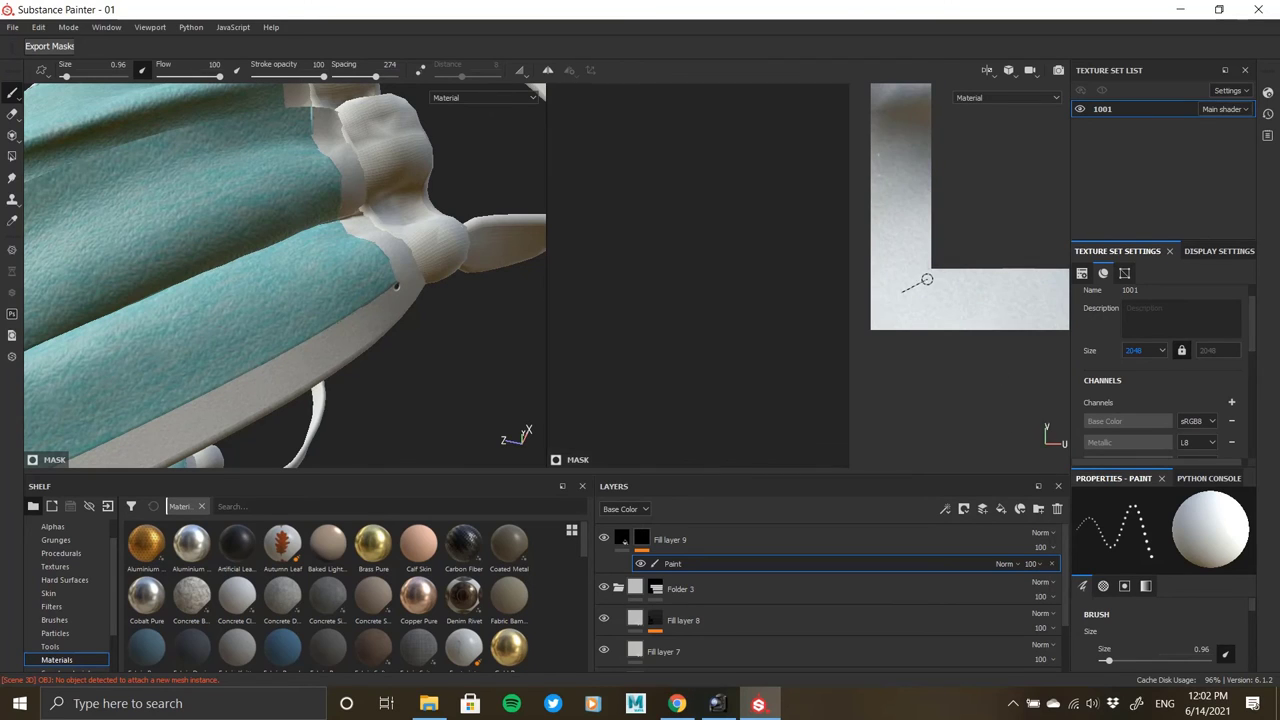
pyautogui.keyDown('shift'); pyautogui.click(929, 279); pyautogui.keyUp('shift')
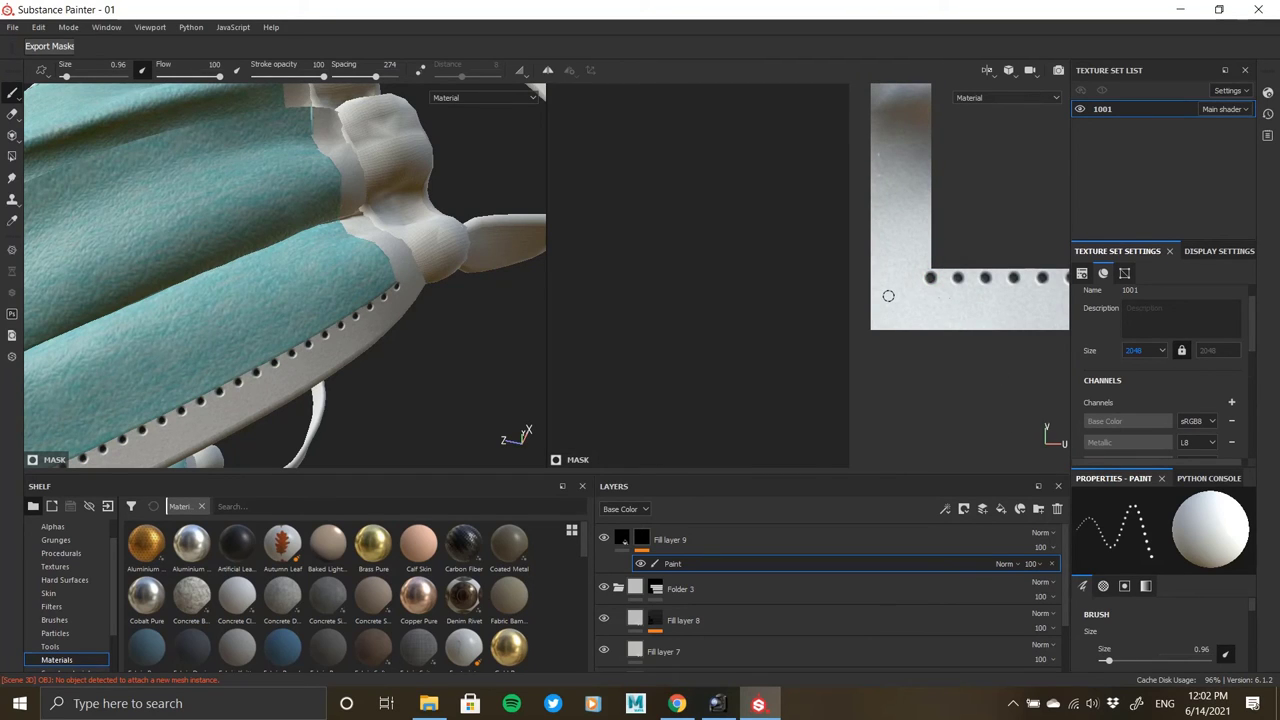
# Paint a second, staggered dotted row just below the first across the white trim's lower UV strip.
pyautogui.keyDown('alt'); pyautogui.moveTo(937, 299); pyautogui.dragTo(727, 297, button='middle'); pyautogui.keyUp('alt')
pyautogui.scroll(-3, 727, 297)
pyautogui.keyDown('alt'); pyautogui.moveTo(1000, 292); pyautogui.dragTo(620, 281, button='middle'); pyautogui.keyUp('alt')
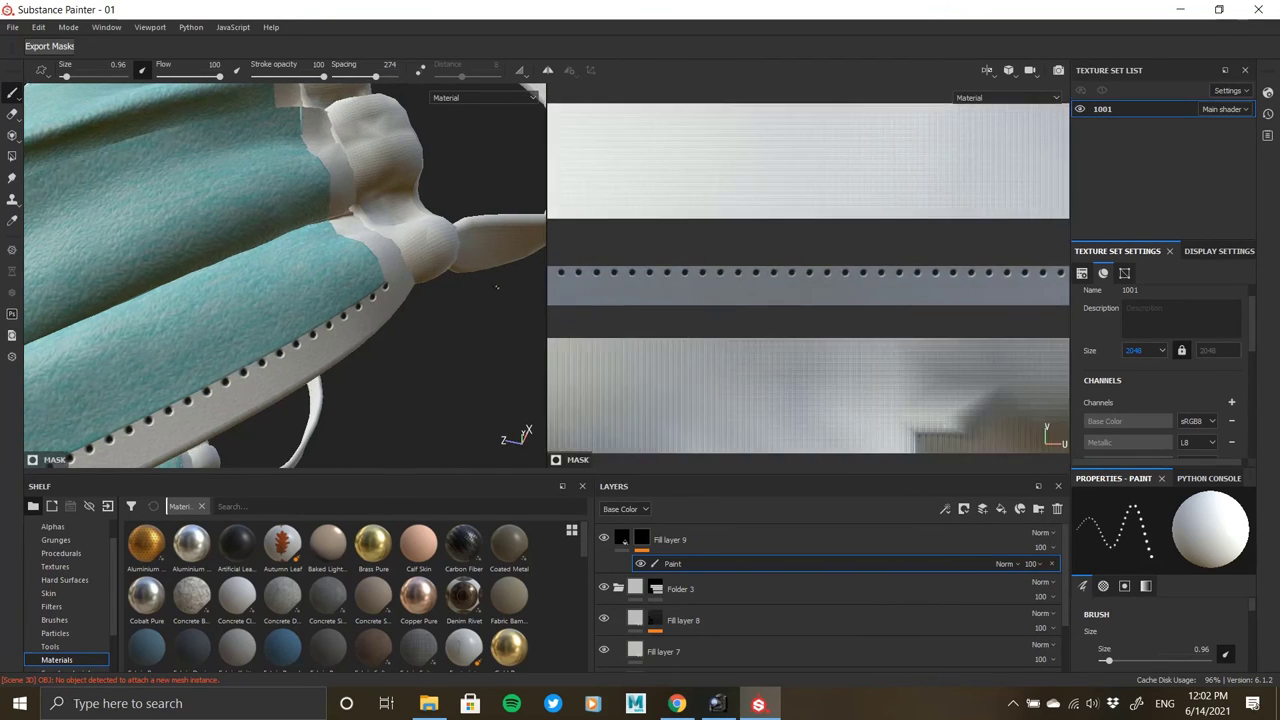
pyautogui.keyDown('alt'); pyautogui.moveTo(1040, 283); pyautogui.dragTo(513, 272, button='middle'); pyautogui.keyUp('alt')
pyautogui.scroll(2, 769, 265)
pyautogui.keyDown('shift'); pyautogui.click(752, 269); pyautogui.keyUp('shift')
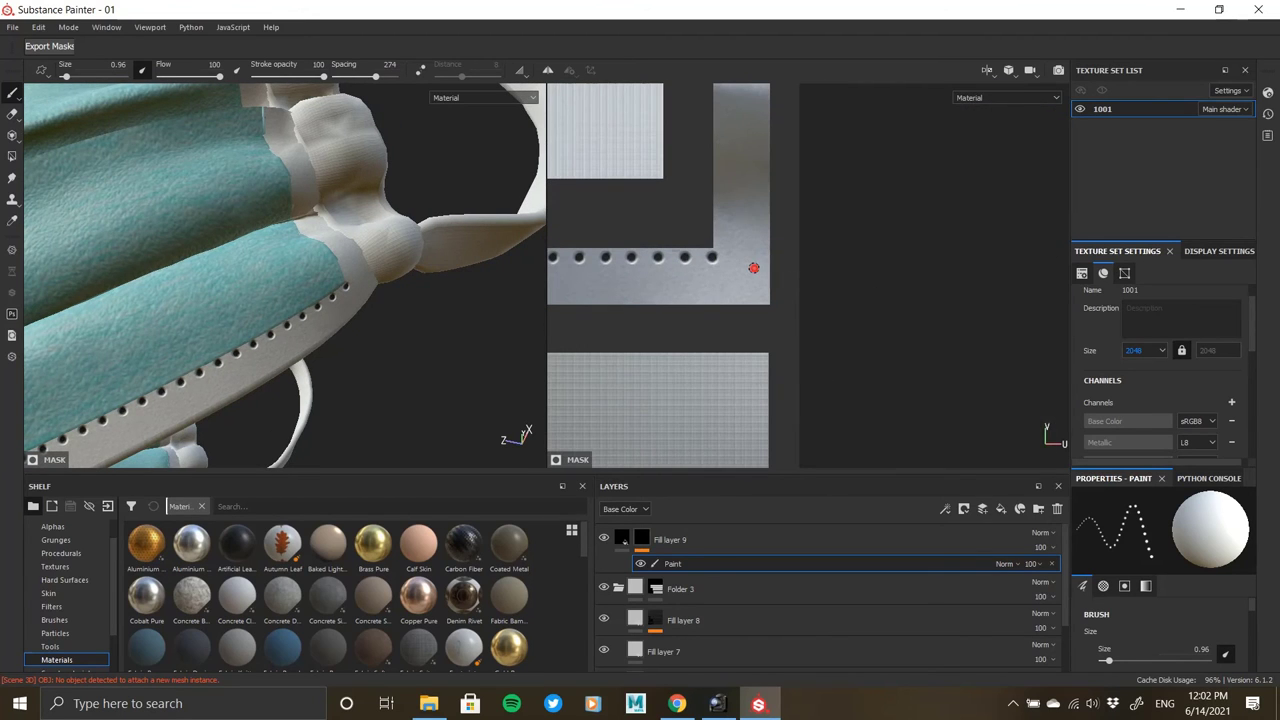
pyautogui.keyDown('alt'); pyautogui.moveTo(380, 302); pyautogui.dragTo(344, 320); pyautogui.keyUp('alt')
pyautogui.keyDown('alt'); pyautogui.moveTo(344, 320); pyautogui.dragTo(283, 246, button='right'); pyautogui.keyUp('alt')
pyautogui.keyDown('alt'); pyautogui.moveTo(283, 246); pyautogui.dragTo(323, 314); pyautogui.keyUp('alt')
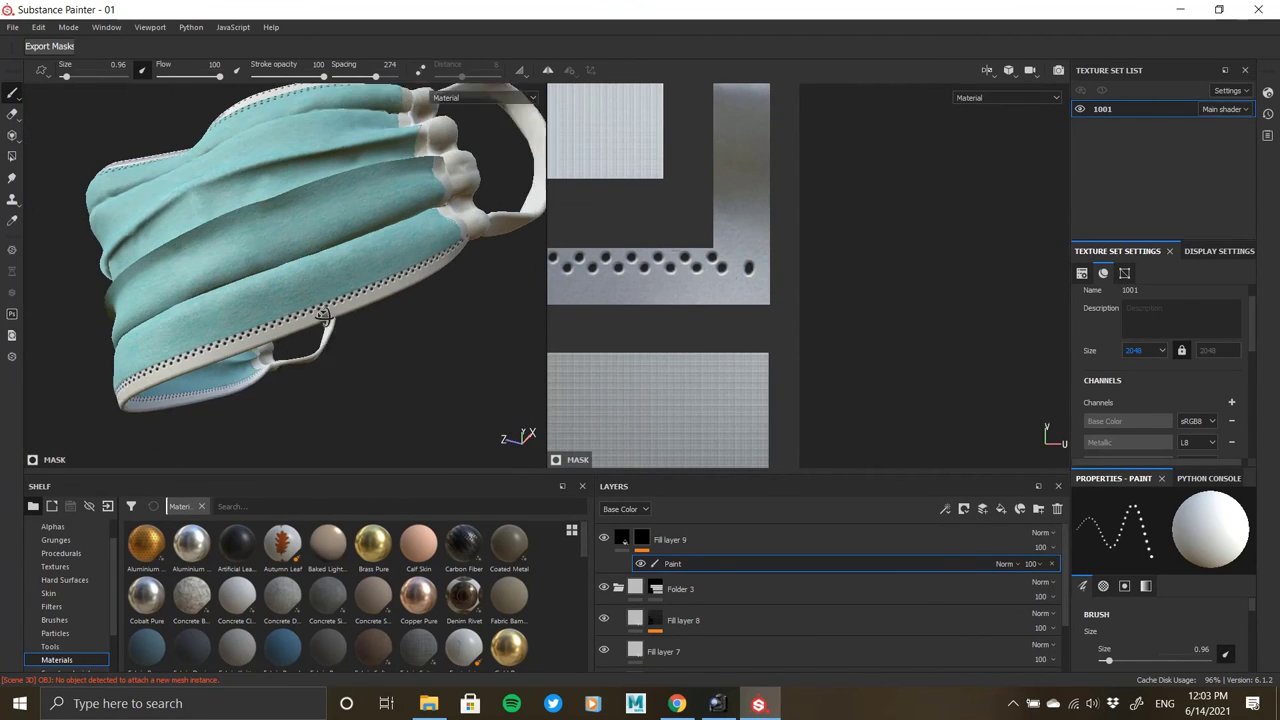
# Place the starting dot of a third row beneath the second one at the left corner of the lower trim's UV strip.
pyautogui.keyDown('alt'); pyautogui.moveTo(323, 314); pyautogui.dragTo(308, 302, button='right'); pyautogui.keyUp('alt')
pyautogui.scroll(-3, 746, 303)
pyautogui.keyDown('alt'); pyautogui.moveTo(690, 295); pyautogui.dragTo(1010, 262, button='middle'); pyautogui.keyUp('alt')
pyautogui.keyDown('alt'); pyautogui.moveTo(620, 258); pyautogui.dragTo(831, 280, button='middle'); pyautogui.keyUp('alt')
pyautogui.scroll(4, 815, 300)
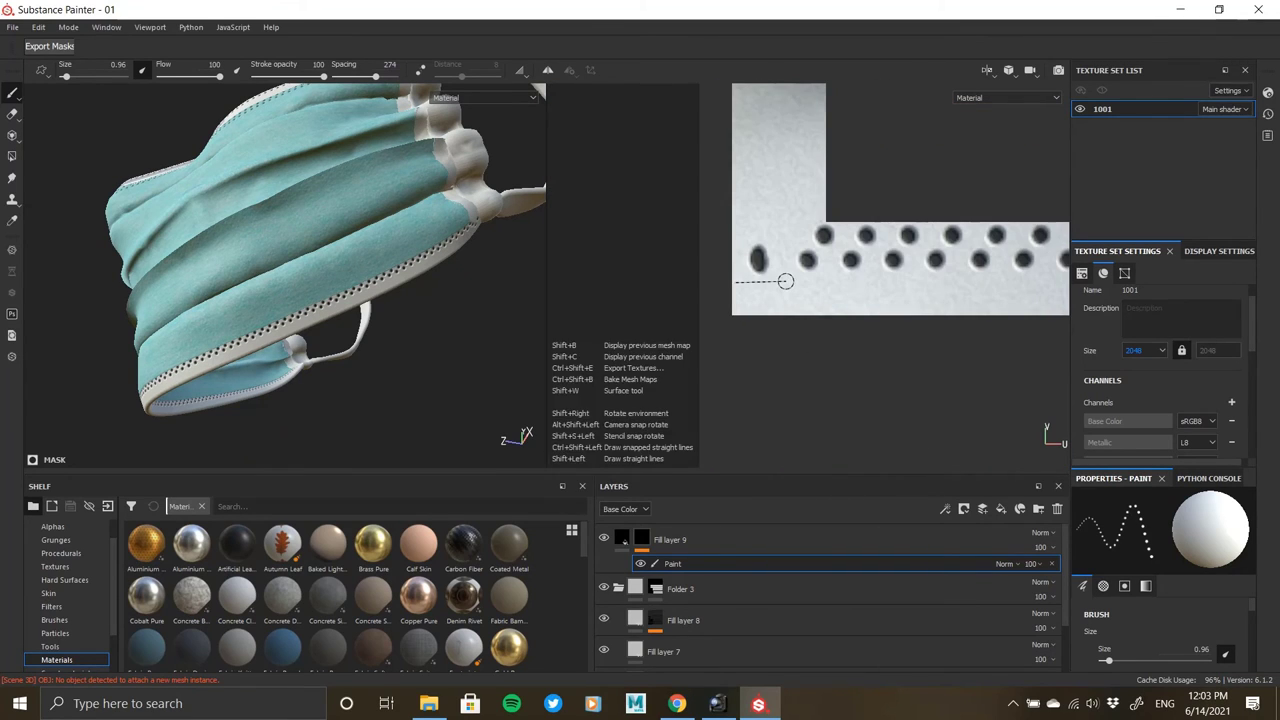
pyautogui.keyDown('shift'); pyautogui.click(786, 282); pyautogui.keyUp('shift')
pyautogui.hotkey('ctrl', 'z')
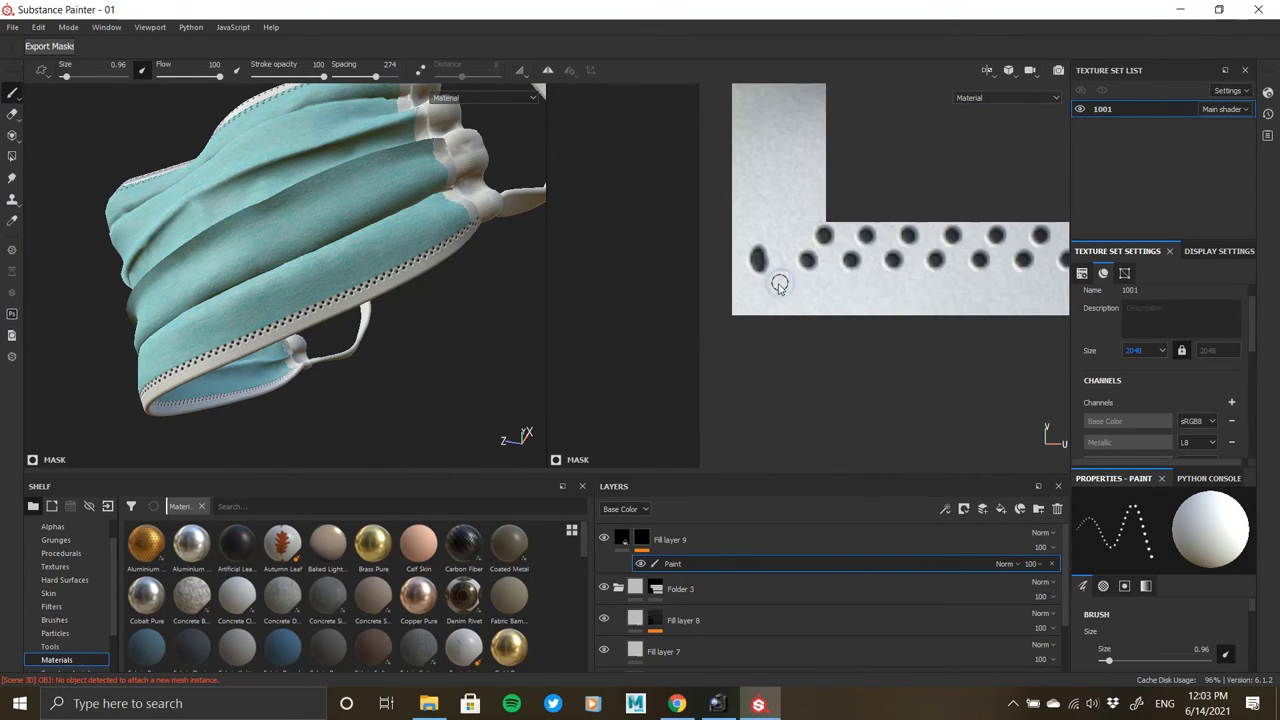
pyautogui.click(778, 282)
# Try a straight third dotted row toward the right corner of the lower trim's UV strip and undo it.
pyautogui.scroll(-5, 856, 290)
pyautogui.keyDown('alt'); pyautogui.moveTo(1000, 290); pyautogui.dragTo(640, 284, button='middle'); pyautogui.keyUp('alt')
pyautogui.keyDown('alt'); pyautogui.moveTo(900, 262); pyautogui.dragTo(624, 280, button='middle'); pyautogui.keyUp('alt')
pyautogui.scroll(5, 786, 297)
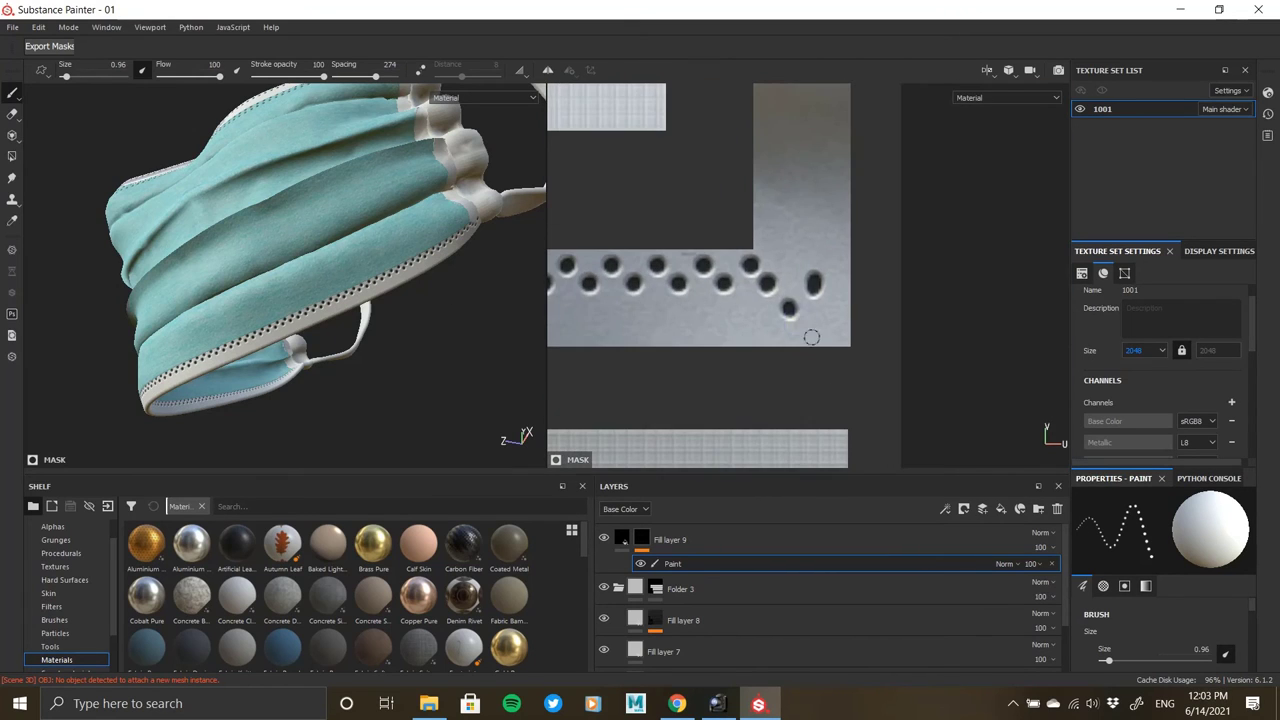
pyautogui.keyDown('shift'); pyautogui.click(790, 308); pyautogui.keyUp('shift')
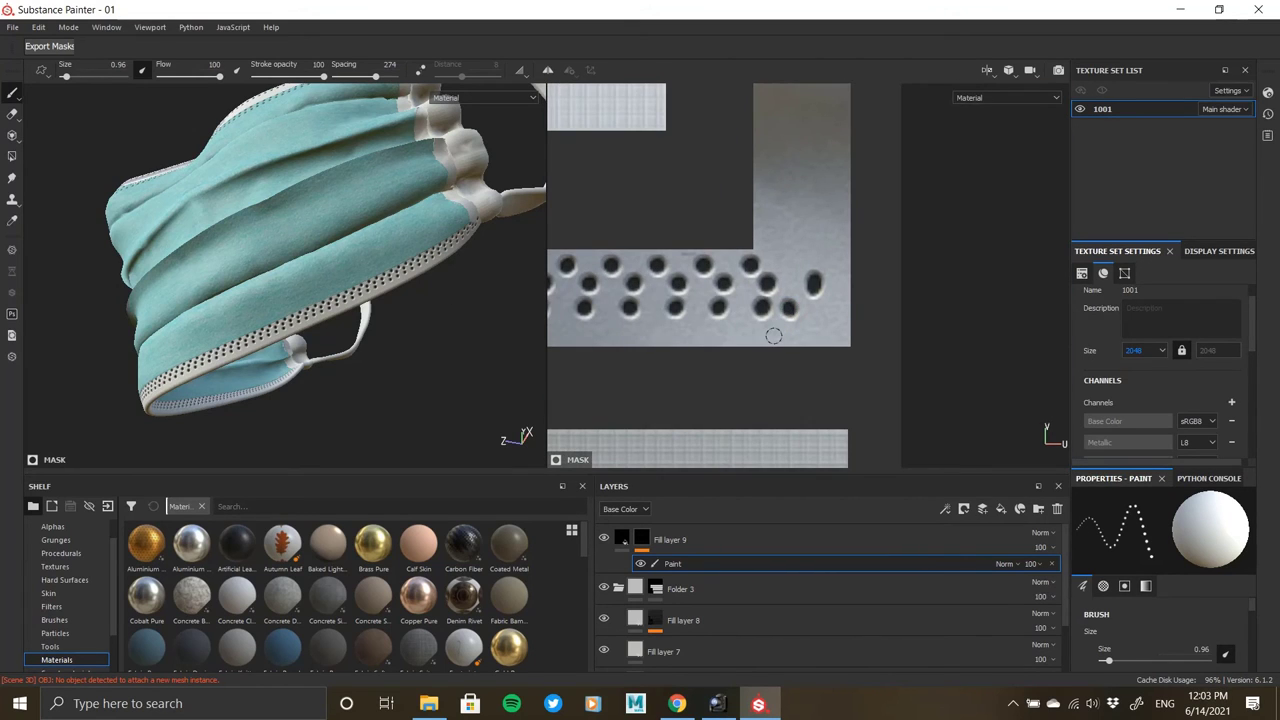
pyautogui.hotkey('ctrl', 'z')
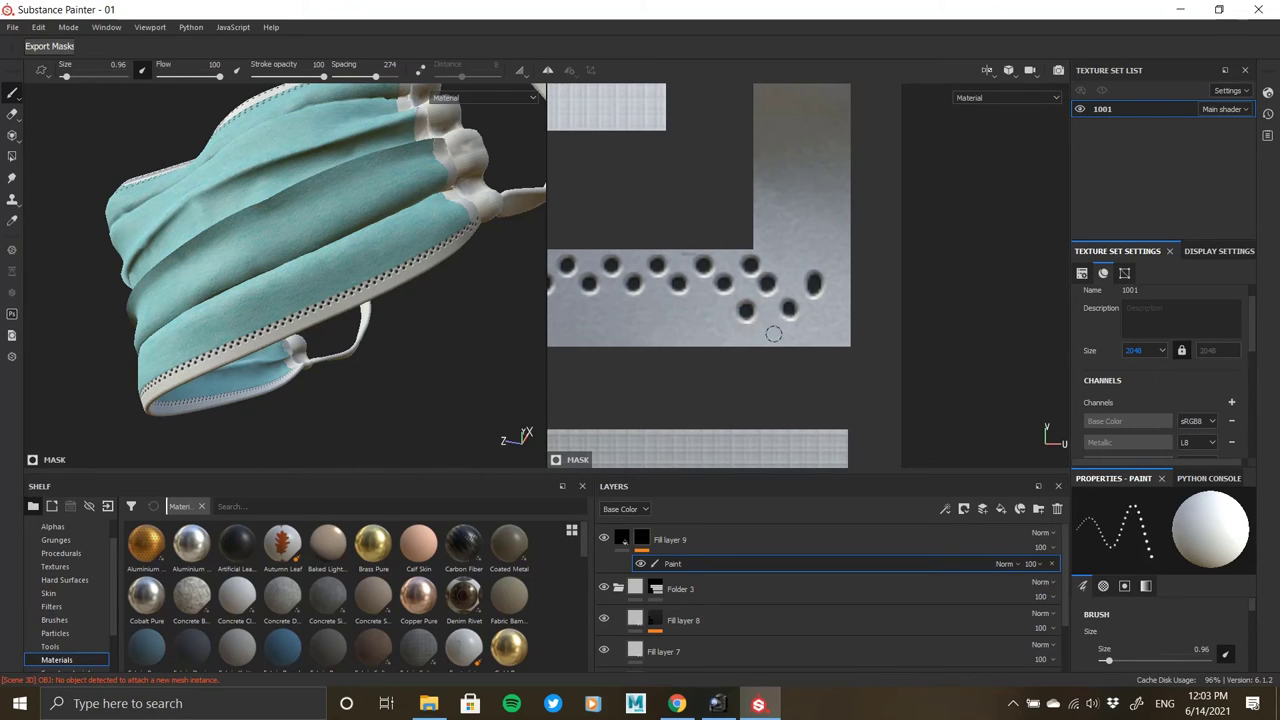
# Paint the third straight dotted row beneath the other two along the white trim's lower UV strip.
pyautogui.scroll(-6, 774, 326)
pyautogui.keyDown('alt'); pyautogui.moveTo(715, 314); pyautogui.dragTo(1060, 312, button='middle'); pyautogui.keyUp('alt')
pyautogui.scroll(5, 762, 312)
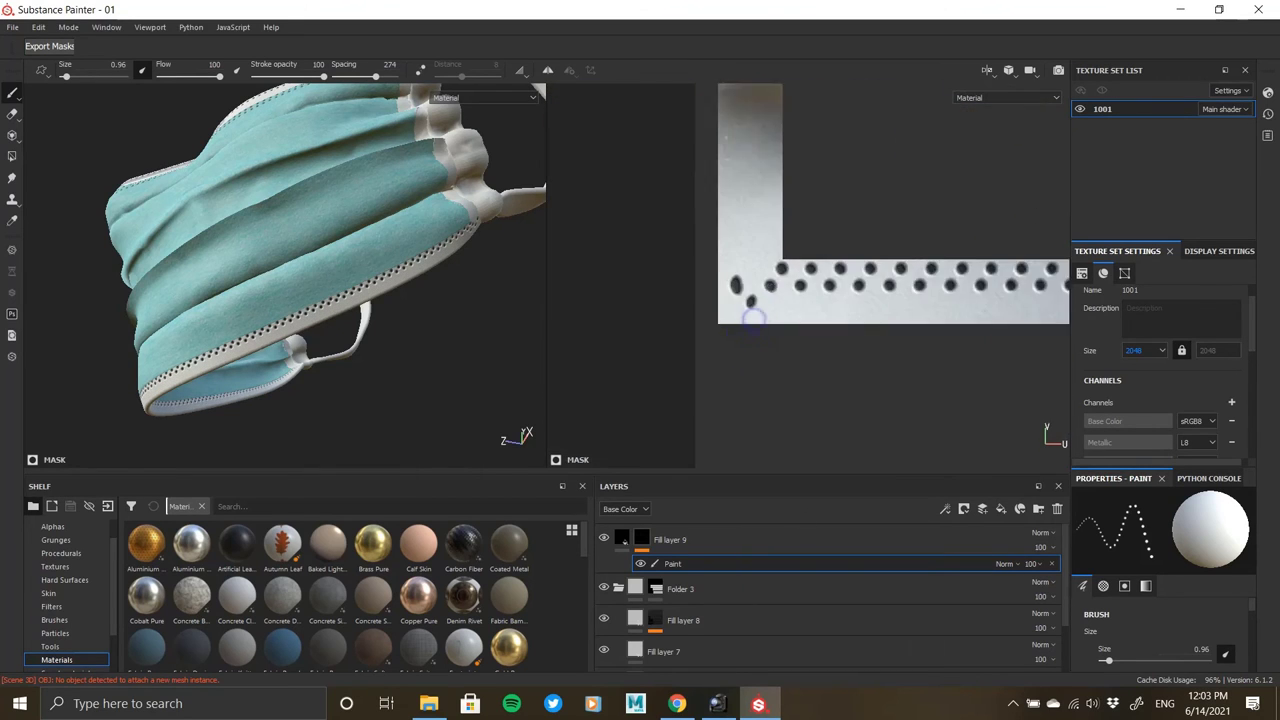
pyautogui.keyDown('alt'); pyautogui.moveTo(754, 319); pyautogui.dragTo(755, 377, button='right'); pyautogui.keyUp('alt')
pyautogui.keyDown('shift'); pyautogui.click(739, 318); pyautogui.keyUp('shift')
pyautogui.keyDown('alt'); pyautogui.moveTo(923, 323); pyautogui.dragTo(705, 300, button='right'); pyautogui.keyUp('alt')
pyautogui.keyDown('alt'); pyautogui.moveTo(395, 300); pyautogui.dragTo(318, 345); pyautogui.keyUp('alt')
# Examine the side and lower edge stitching in the reference photo.
pyautogui.hotkey('alt', 'Tab')
pyautogui.moveTo(1013, 352); pyautogui.dragTo(1001, 379)
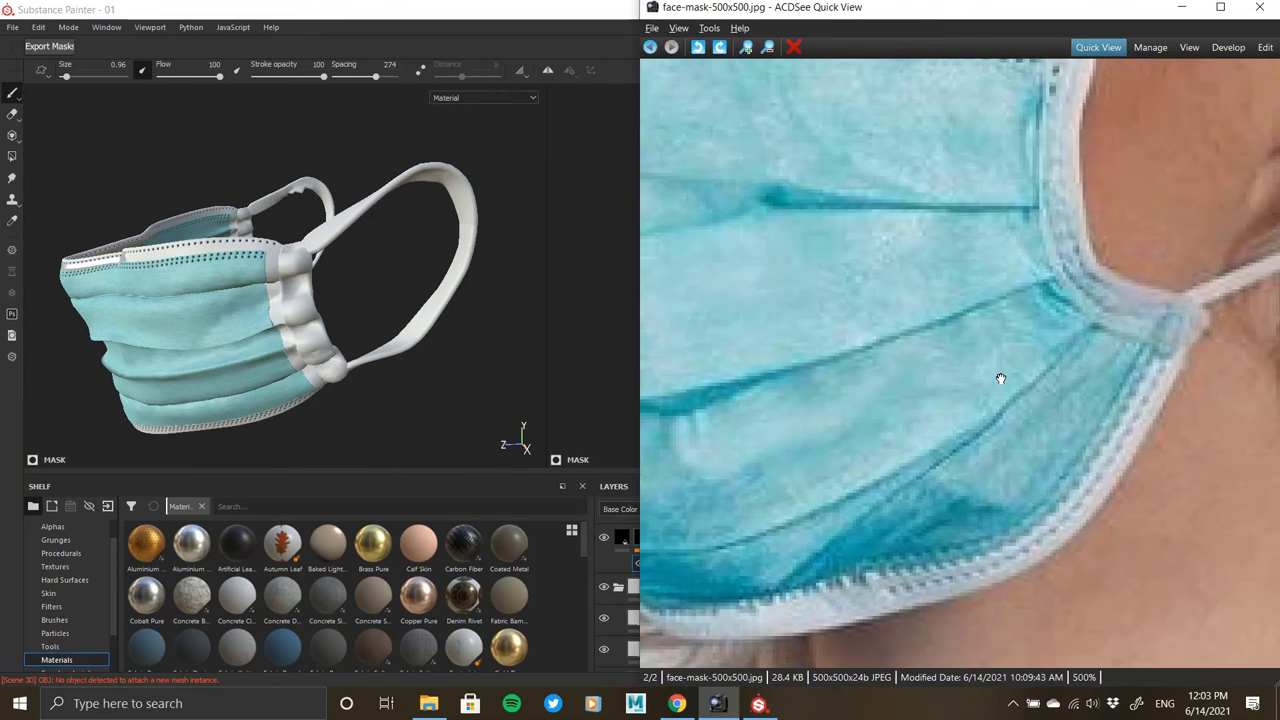
pyautogui.scroll(-2, 1001, 379)
pyautogui.moveTo(897, 414); pyautogui.dragTo(874, 537)
pyautogui.hotkey('alt', 'Tab')
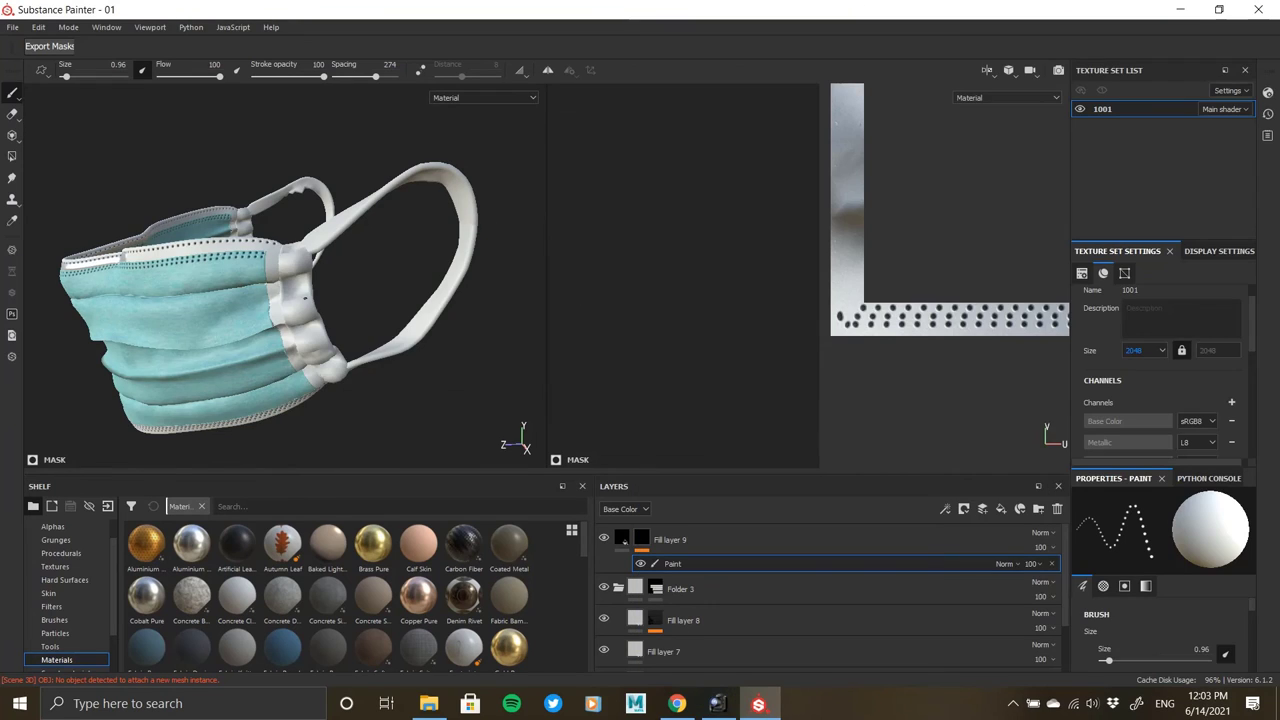
# Reduce the brush size to 0.52 for finer dots on the white side trim.
pyautogui.keyDown('alt'); pyautogui.moveTo(305, 298); pyautogui.dragTo(361, 286, button='right'); pyautogui.keyUp('alt')
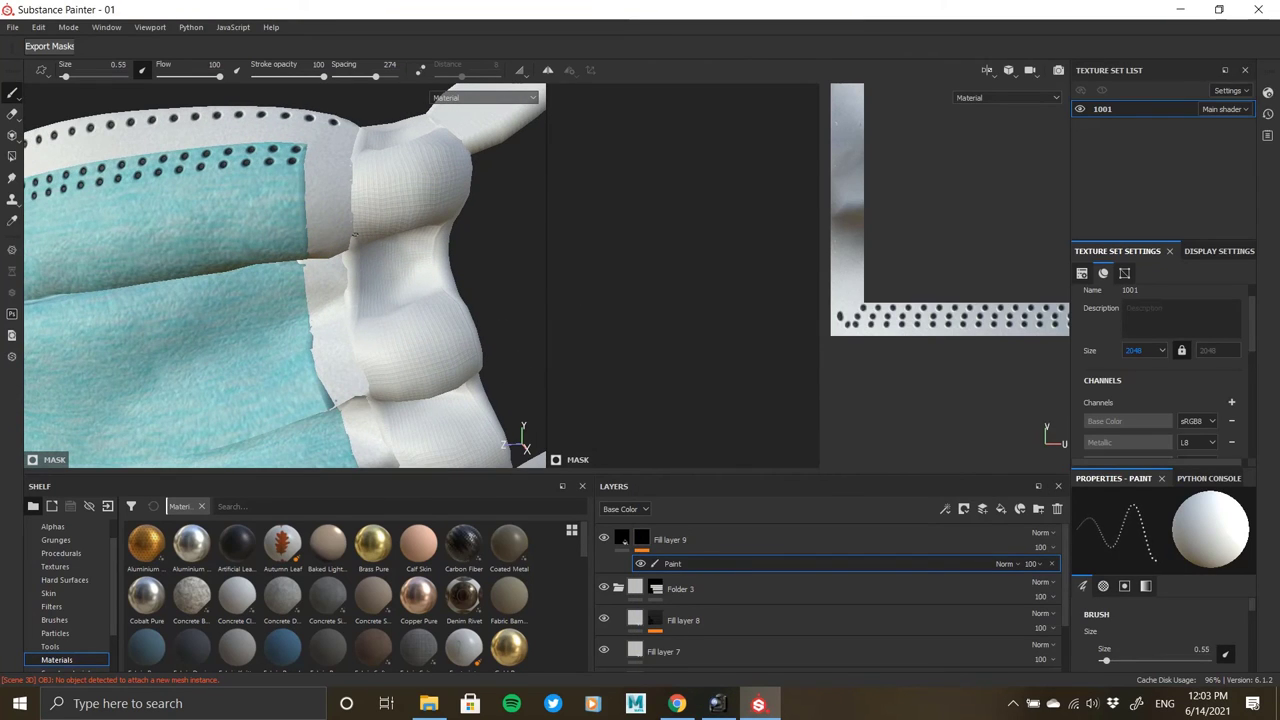
pyautogui.keyDown('alt'); pyautogui.moveTo(985, 270); pyautogui.dragTo(940, 245, button='right'); pyautogui.keyUp('alt')
pyautogui.keyDown('alt'); pyautogui.moveTo(960, 240); pyautogui.dragTo(700, 340, button='middle'); pyautogui.keyUp('alt')
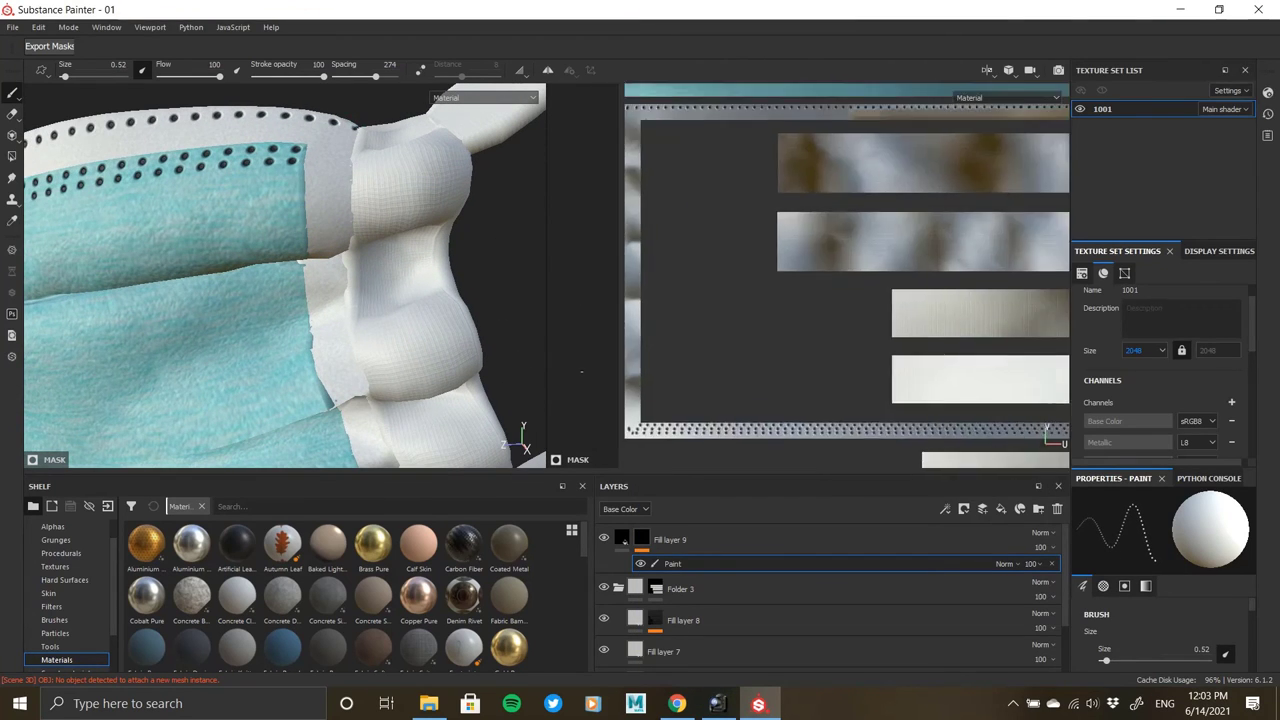
# Try a straight dotted line down the outer edge of the white trim's right UV strip.
pyautogui.keyDown('alt'); pyautogui.moveTo(1030, 150); pyautogui.dragTo(632, 192, button='middle'); pyautogui.keyUp('alt')
pyautogui.keyDown('alt'); pyautogui.moveTo(868, 186); pyautogui.dragTo(845, 146, button='right'); pyautogui.keyUp('alt')
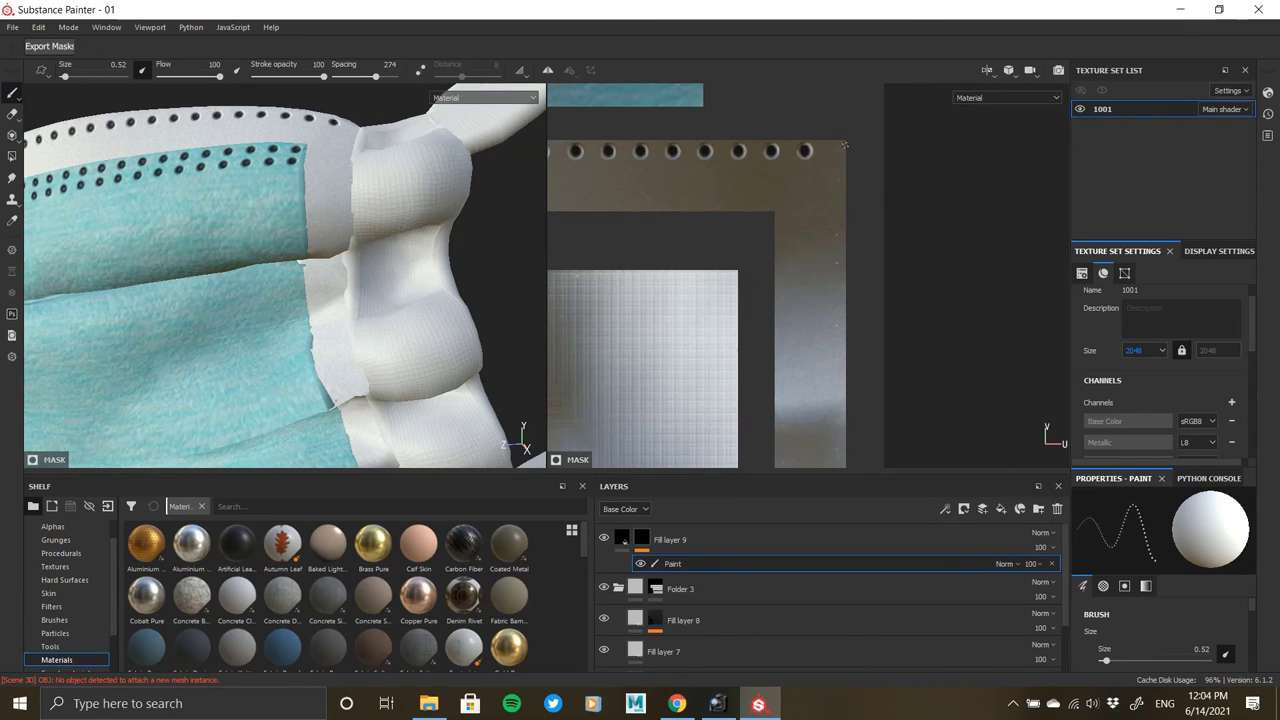
pyautogui.keyDown('alt'); pyautogui.moveTo(845, 450); pyautogui.dragTo(845, 95, button='middle'); pyautogui.keyUp('alt')
pyautogui.keyDown('alt'); pyautogui.moveTo(845, 460); pyautogui.dragTo(848, 95, button='middle'); pyautogui.keyUp('alt')
pyautogui.keyDown('alt'); pyautogui.moveTo(829, 397); pyautogui.dragTo(842, 80, button='middle'); pyautogui.keyUp('alt')
pyautogui.keyDown('alt'); pyautogui.moveTo(862, 445); pyautogui.dragTo(830, 213, button='middle'); pyautogui.keyUp('alt')
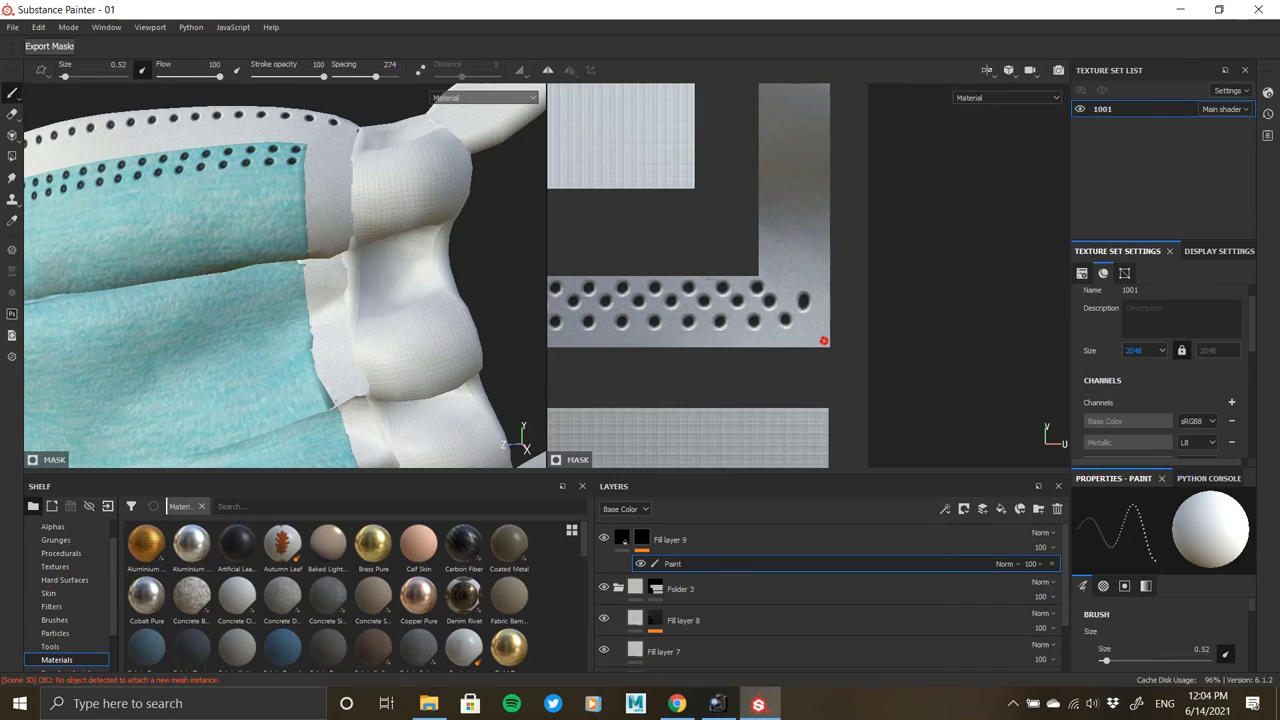
pyautogui.keyDown('alt'); pyautogui.moveTo(352, 322); pyautogui.dragTo(346, 276); pyautogui.keyUp('alt')
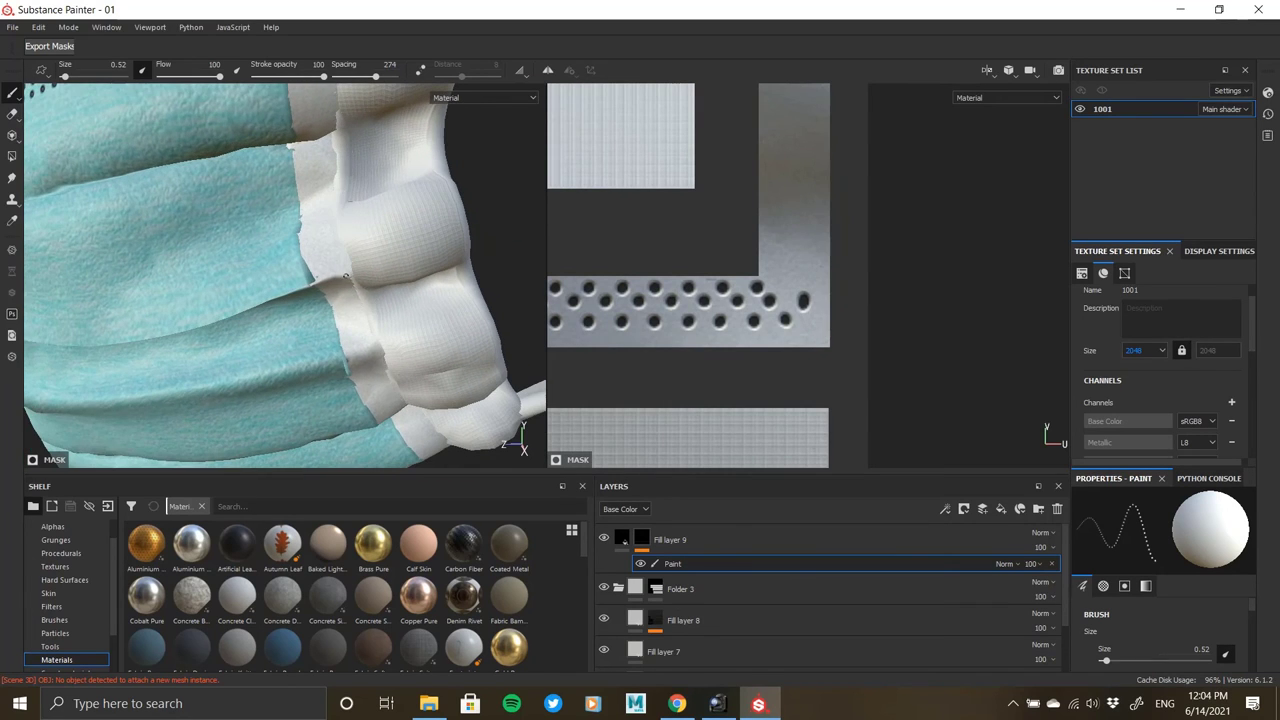
# Paint a straight run of fine dots down the outer edge of the white trim's right UV strip, starting at its upper corner.
pyautogui.keyDown('alt'); pyautogui.moveTo(813, 338); pyautogui.dragTo(797, 590, button='middle'); pyautogui.keyUp('alt')
pyautogui.keyDown('alt'); pyautogui.moveTo(797, 197); pyautogui.dragTo(803, 500, button='middle'); pyautogui.keyUp('alt')
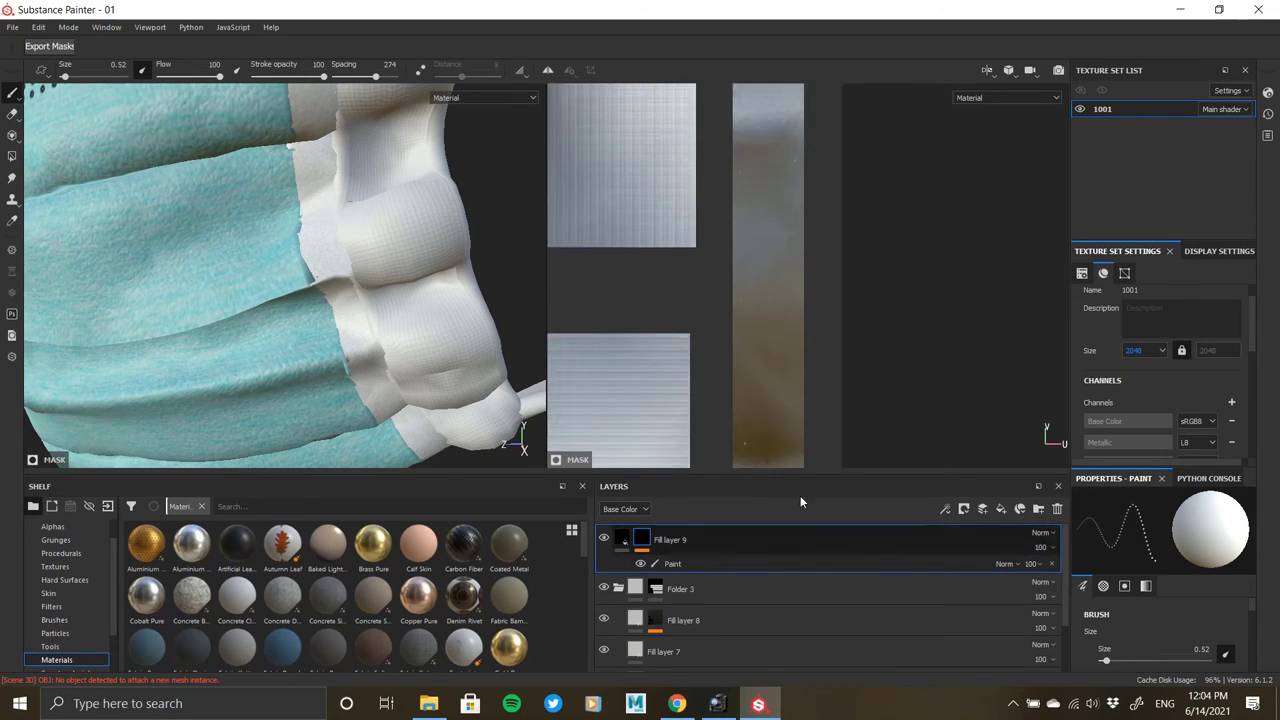
pyautogui.keyDown('alt'); pyautogui.moveTo(796, 100); pyautogui.dragTo(785, 226, button='middle'); pyautogui.keyUp('alt')
pyautogui.keyDown('shift'); pyautogui.click(779, 167); pyautogui.keyUp('shift')
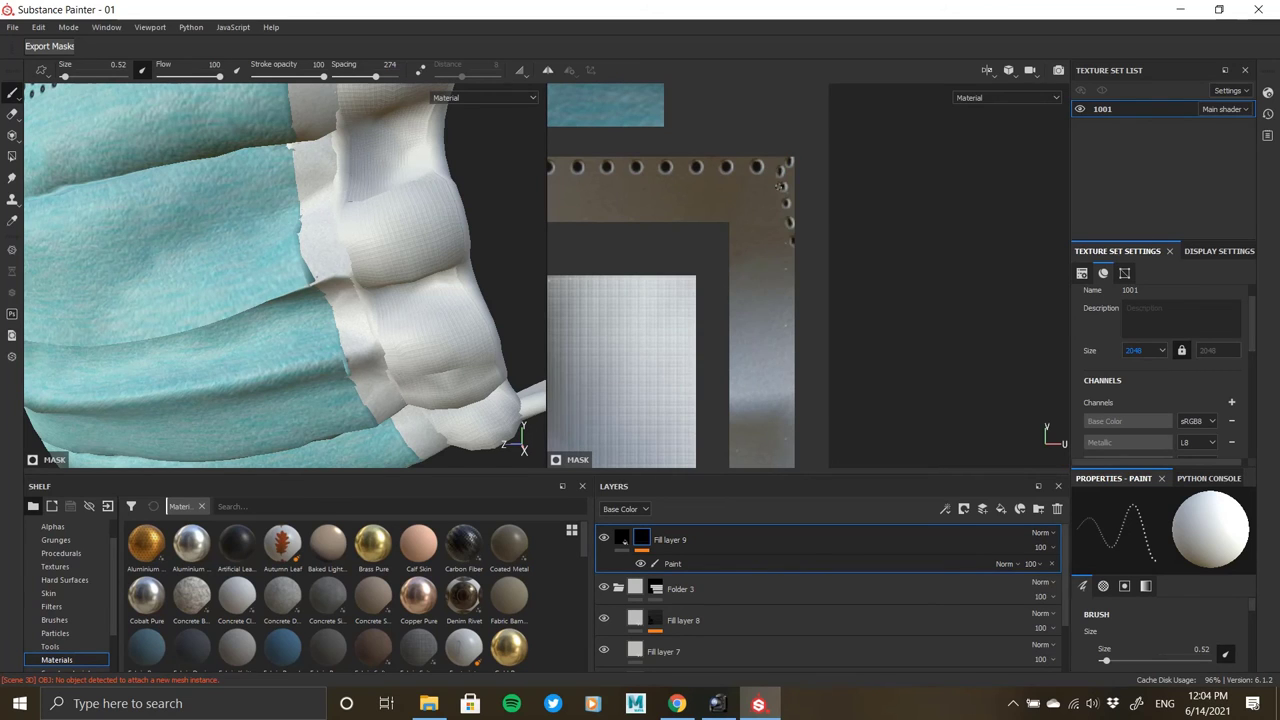
pyautogui.keyDown('shift'); pyautogui.click(779, 422); pyautogui.keyUp('shift')
pyautogui.keyDown('alt'); pyautogui.moveTo(389, 241); pyautogui.dragTo(437, 249, button='middle'); pyautogui.keyUp('alt')
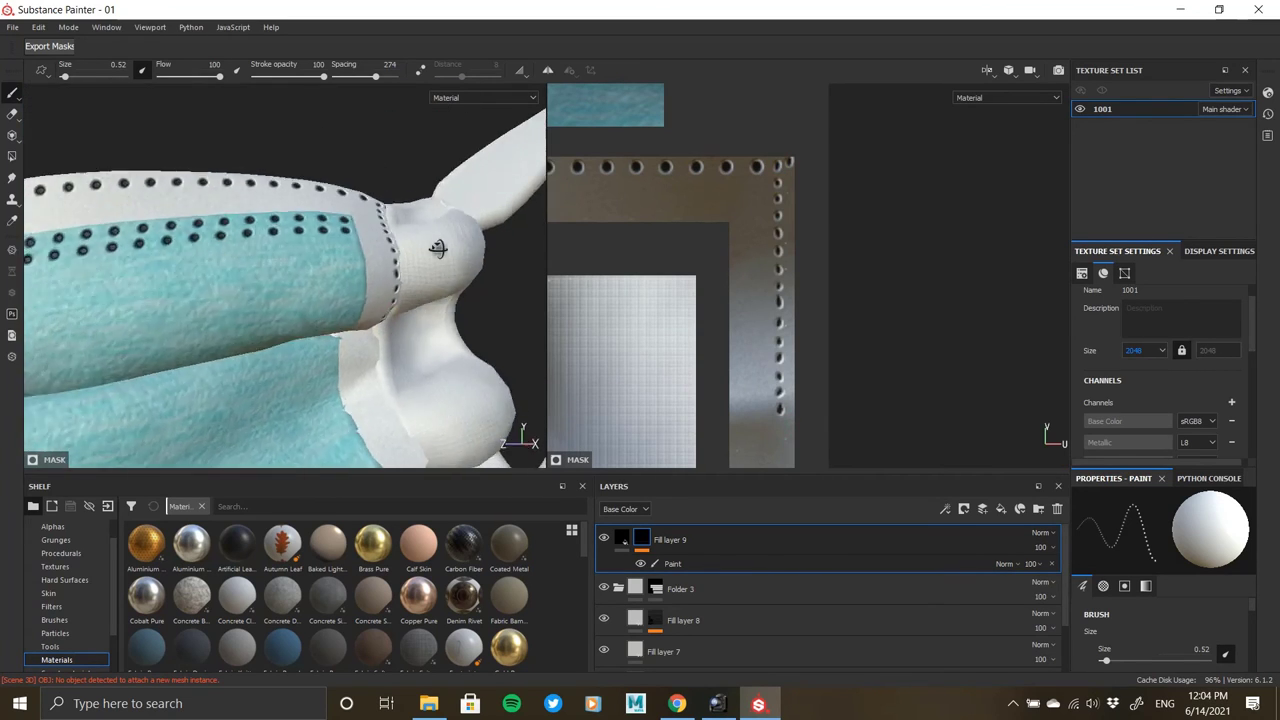
pyautogui.keyDown('alt'); pyautogui.moveTo(437, 249); pyautogui.dragTo(386, 260); pyautogui.keyUp('alt')
# Extend the outer-edge dotted line through the middle of the white trim's right UV strip in straight segments.
pyautogui.keyDown('alt'); pyautogui.moveTo(778, 440); pyautogui.dragTo(767, 252, button='middle'); pyautogui.keyUp('alt')
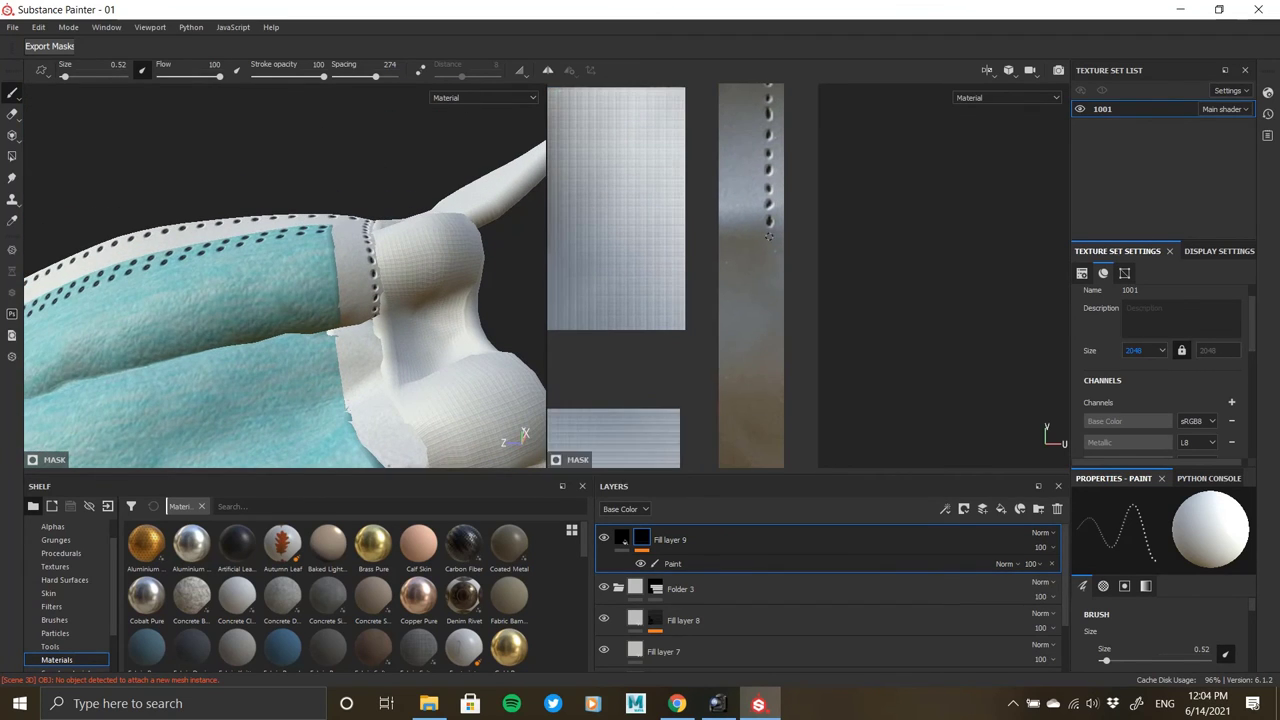
pyautogui.moveTo(768, 368); pyautogui.dragTo(777, 225, button='middle')
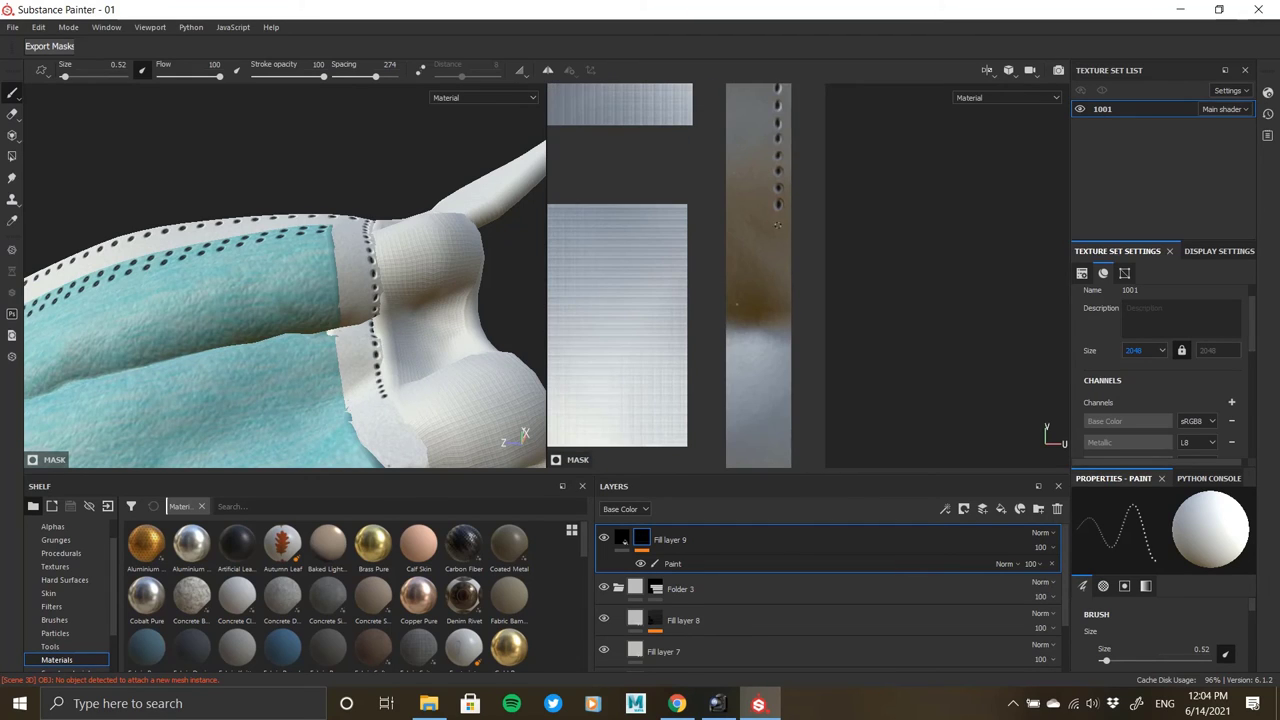
pyautogui.keyDown('shift'); pyautogui.click(779, 459); pyautogui.keyUp('shift')
pyautogui.scroll(-1, 779, 459)
pyautogui.keyDown('alt'); pyautogui.moveTo(780, 457); pyautogui.dragTo(766, 276, button='middle'); pyautogui.keyUp('alt')
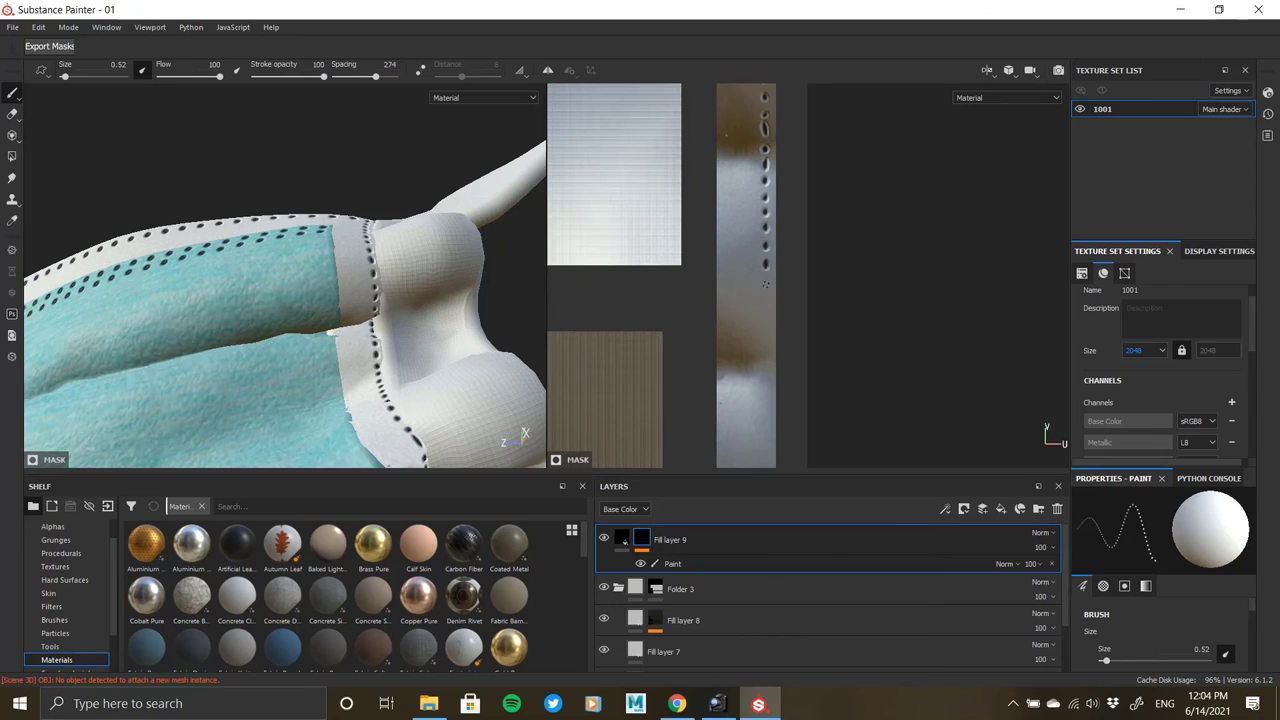
# Try another straight dotted segment lower on the white trim's right UV strip, and undo it.
pyautogui.keyDown('shift'); pyautogui.click(769, 464); pyautogui.keyUp('shift')
pyautogui.keyDown('alt'); pyautogui.moveTo(770, 466); pyautogui.dragTo(789, 282, button='middle'); pyautogui.keyUp('alt')
pyautogui.keyDown('alt'); pyautogui.moveTo(430, 375); pyautogui.dragTo(470, 420); pyautogui.keyUp('alt')
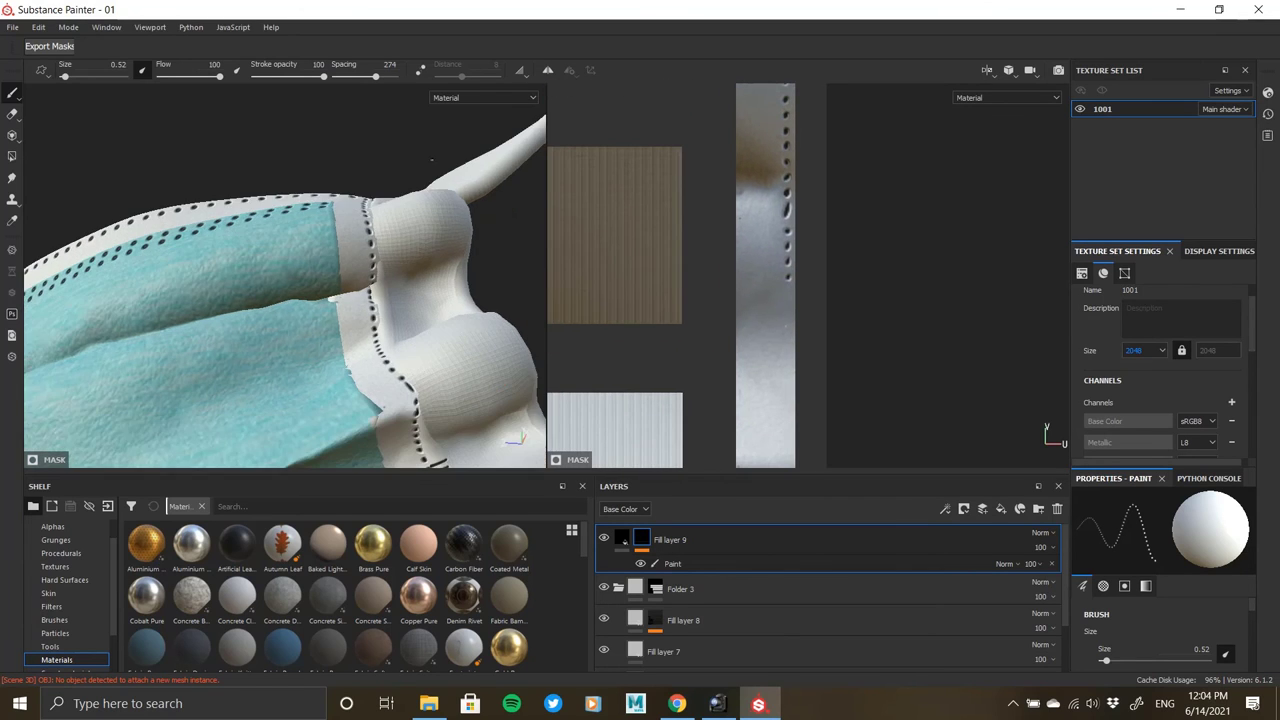
pyautogui.keyDown('alt'); pyautogui.moveTo(480, 430); pyautogui.dragTo(476, 298, button='middle'); pyautogui.keyUp('alt')
pyautogui.keyDown('alt'); pyautogui.moveTo(476, 298); pyautogui.dragTo(488, 294); pyautogui.keyUp('alt')
pyautogui.hotkey('ctrl', 'z')
# Continue the dotted line straight down the lower part of the right UV strip, joining it to the last painted dot.
pyautogui.keyDown('alt'); pyautogui.moveTo(782, 112); pyautogui.dragTo(778, 136, button='middle'); pyautogui.keyUp('alt')
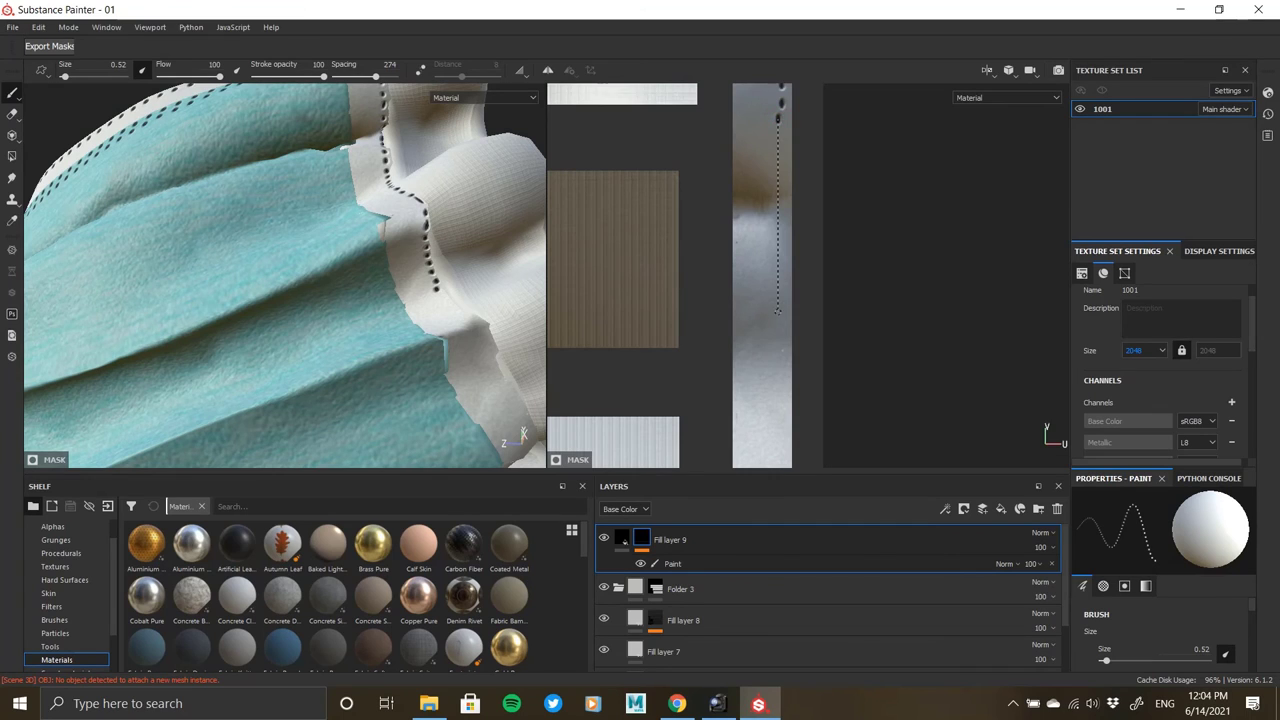
pyautogui.keyDown('shift'); pyautogui.click(779, 314); pyautogui.keyUp('shift')
pyautogui.keyDown('shift'); pyautogui.click(782, 456); pyautogui.keyUp('shift')
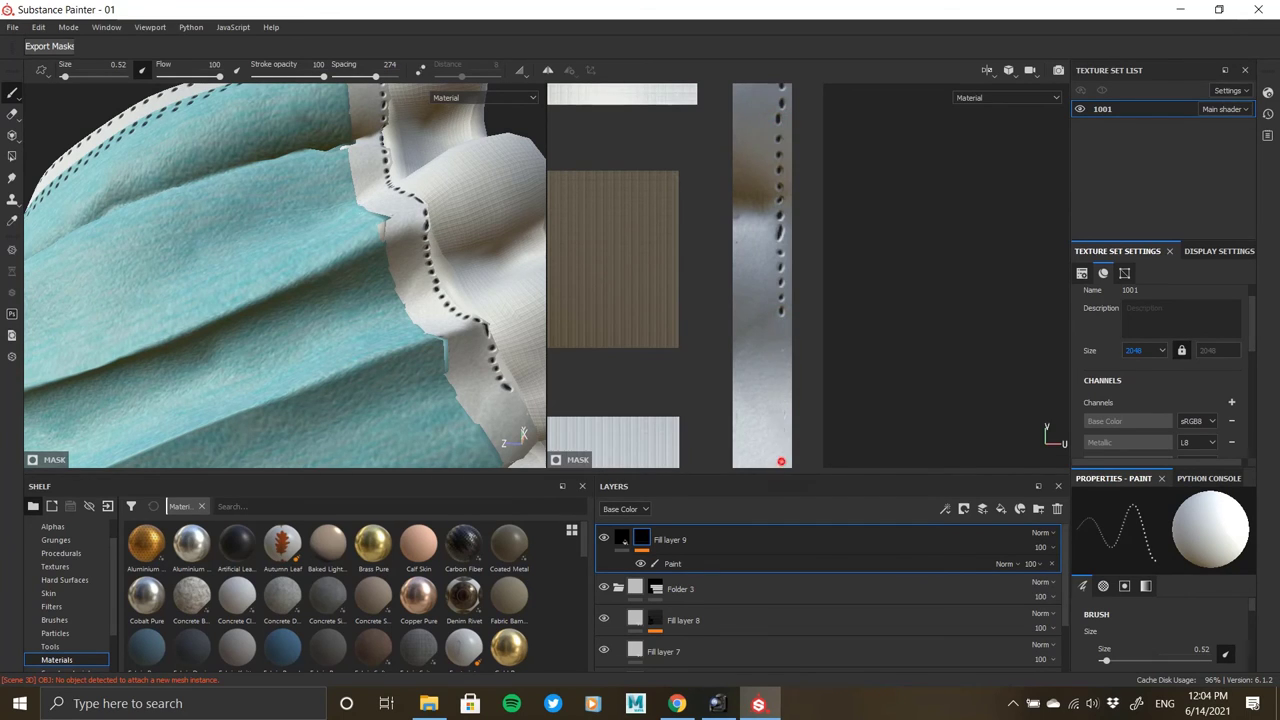
pyautogui.keyDown('alt'); pyautogui.moveTo(782, 456); pyautogui.dragTo(783, 237, button='middle'); pyautogui.keyUp('alt')
pyautogui.keyDown('shift'); pyautogui.click(785, 387); pyautogui.keyUp('shift')
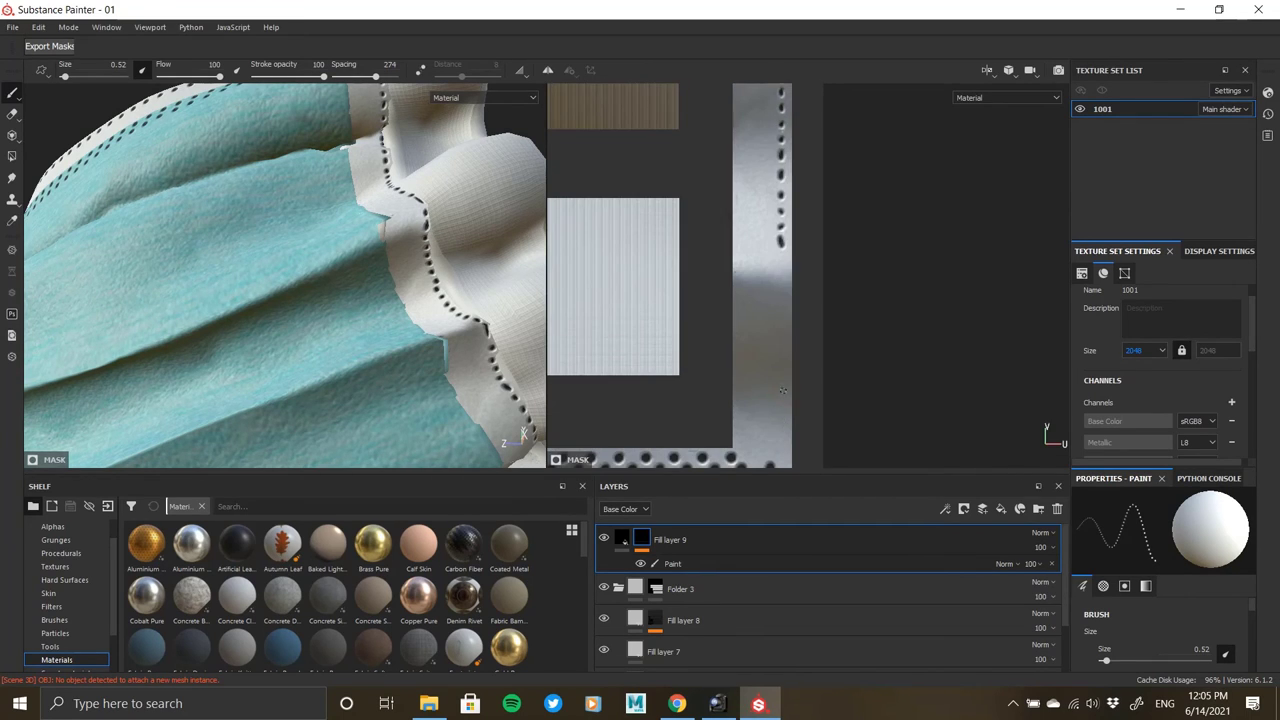
# Finish the right strip's dotted line down to the lower corner of the white trim, and check it on the mask.
pyautogui.keyDown('shift'); pyautogui.click(782, 411); pyautogui.keyUp('shift')
pyautogui.keyDown('alt'); pyautogui.moveTo(782, 411); pyautogui.dragTo(773, 262, button='middle'); pyautogui.keyUp('alt')
pyautogui.scroll(-1, 773, 262)
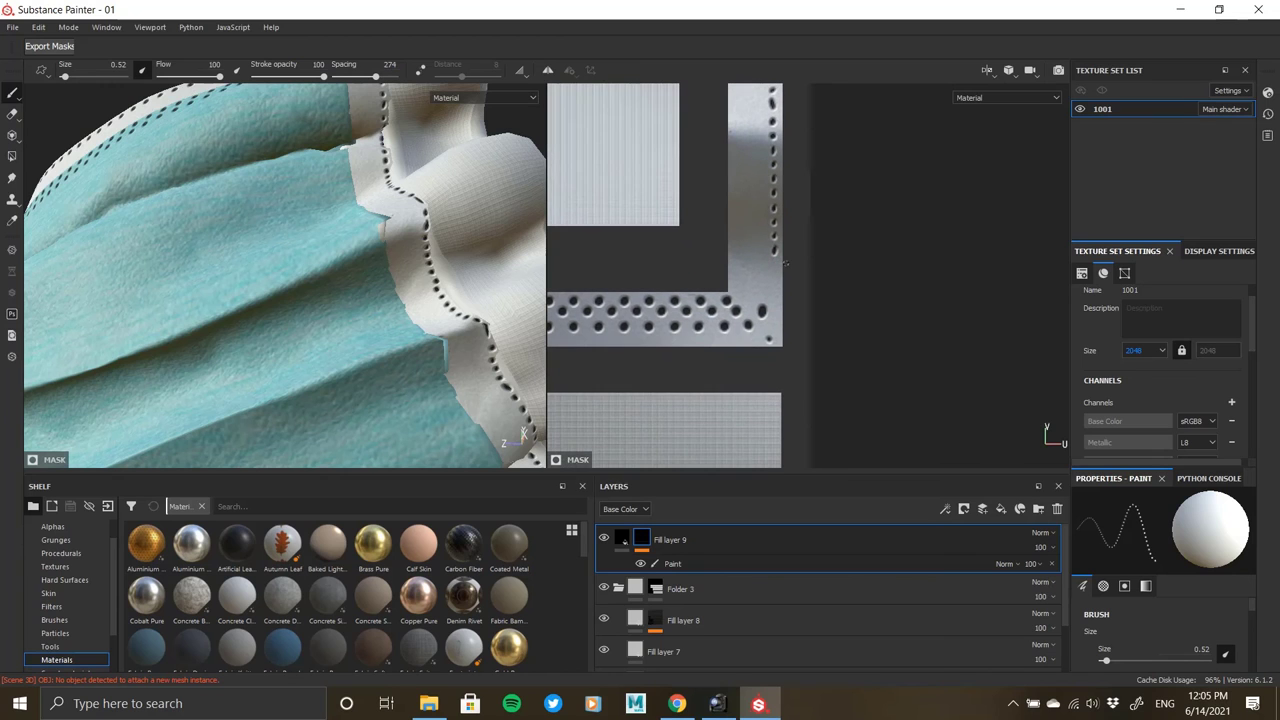
pyautogui.keyDown('shift'); pyautogui.click(773, 340); pyautogui.keyUp('shift')
pyautogui.scroll(-5, 429, 277)
pyautogui.moveTo(369, 340)
pyautogui.keyDown('alt'); pyautogui.mouseDown()
pyautogui.moveTo(350, 270)
pyautogui.moveTo(434, 277)
pyautogui.moveTo(409, 254)
pyautogui.moveTo(383, 286)
pyautogui.mouseUp(); pyautogui.keyUp('alt')
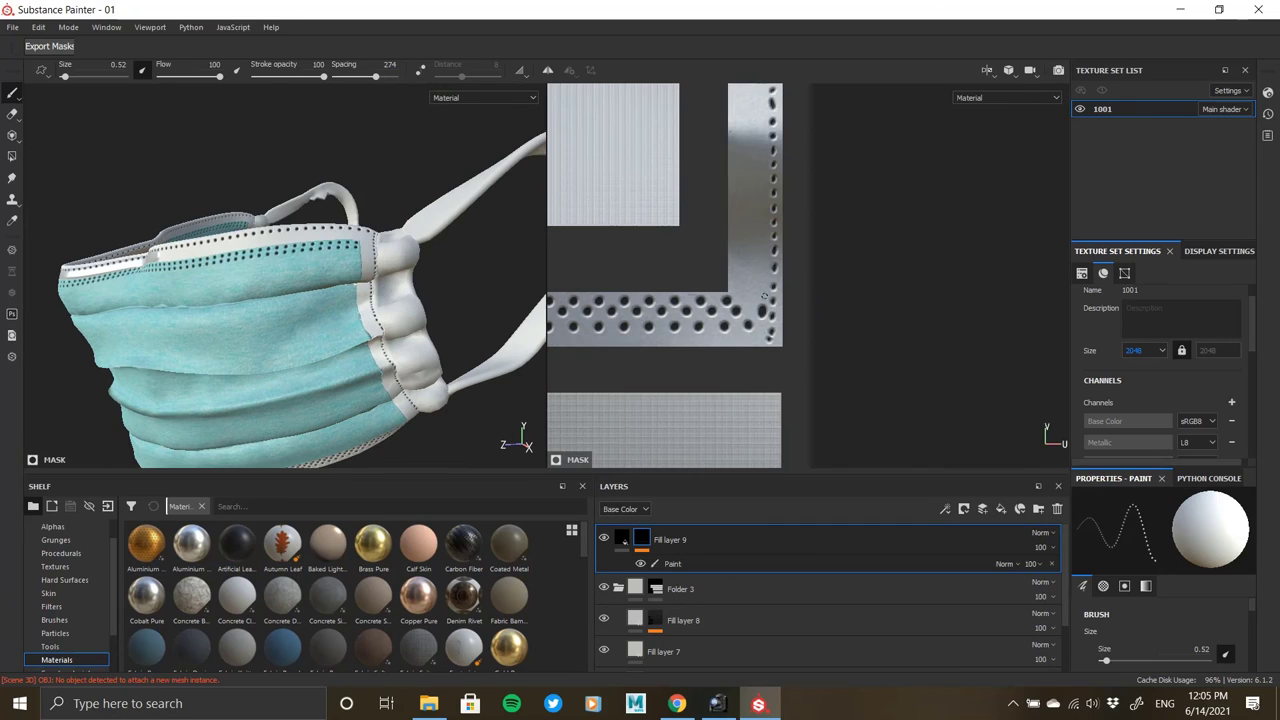
# Paint a straight line of fine dots down the outer edge of the white trim's left UV strip, from its upper corner.
pyautogui.keyDown('alt'); pyautogui.moveTo(764, 297); pyautogui.dragTo(560, 200, button='right'); pyautogui.keyUp('alt')
pyautogui.keyDown('alt'); pyautogui.moveTo(560, 200); pyautogui.dragTo(835, 390, button='middle'); pyautogui.keyUp('alt')
pyautogui.keyDown('alt'); pyautogui.moveTo(606, 225); pyautogui.dragTo(880, 180, button='middle'); pyautogui.keyUp('alt')
pyautogui.keyDown('alt'); pyautogui.moveTo(768, 248); pyautogui.dragTo(772, 402, button='right'); pyautogui.keyUp('alt')
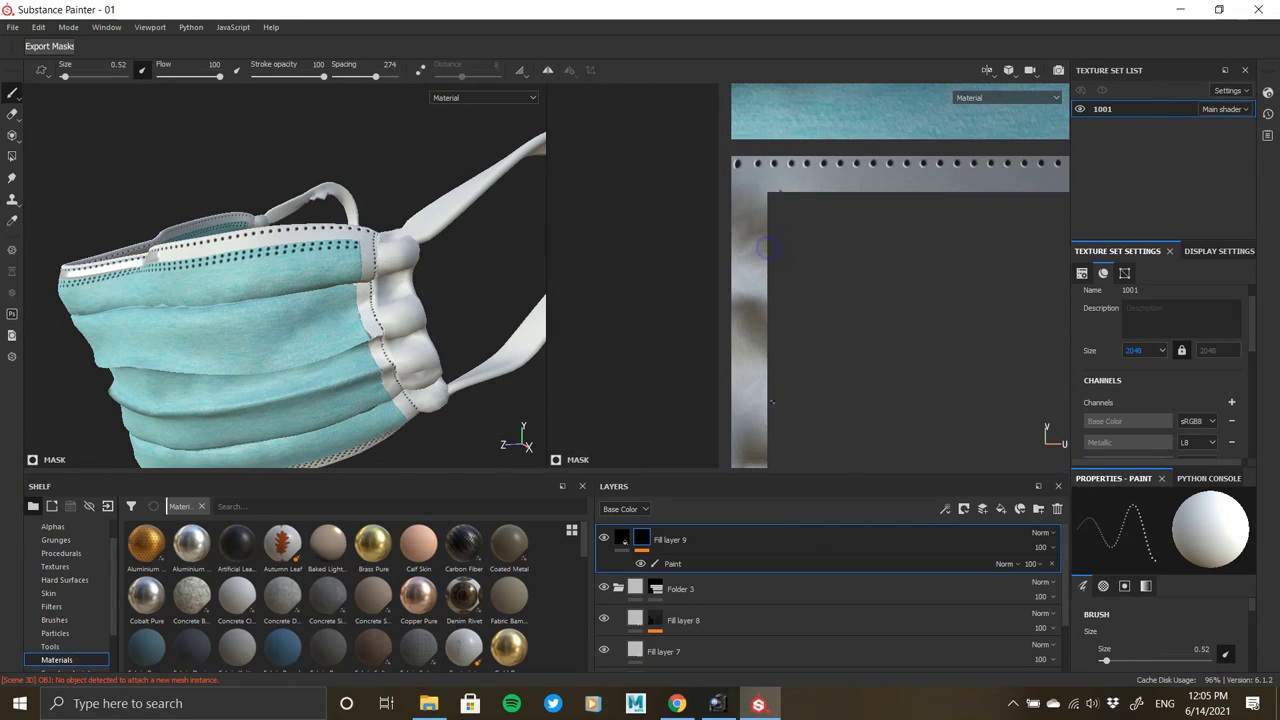
pyautogui.keyDown('alt'); pyautogui.moveTo(750, 388); pyautogui.dragTo(753, 253, button='middle'); pyautogui.keyUp('alt')
pyautogui.keyDown('shift'); pyautogui.click(743, 286); pyautogui.keyUp('shift')
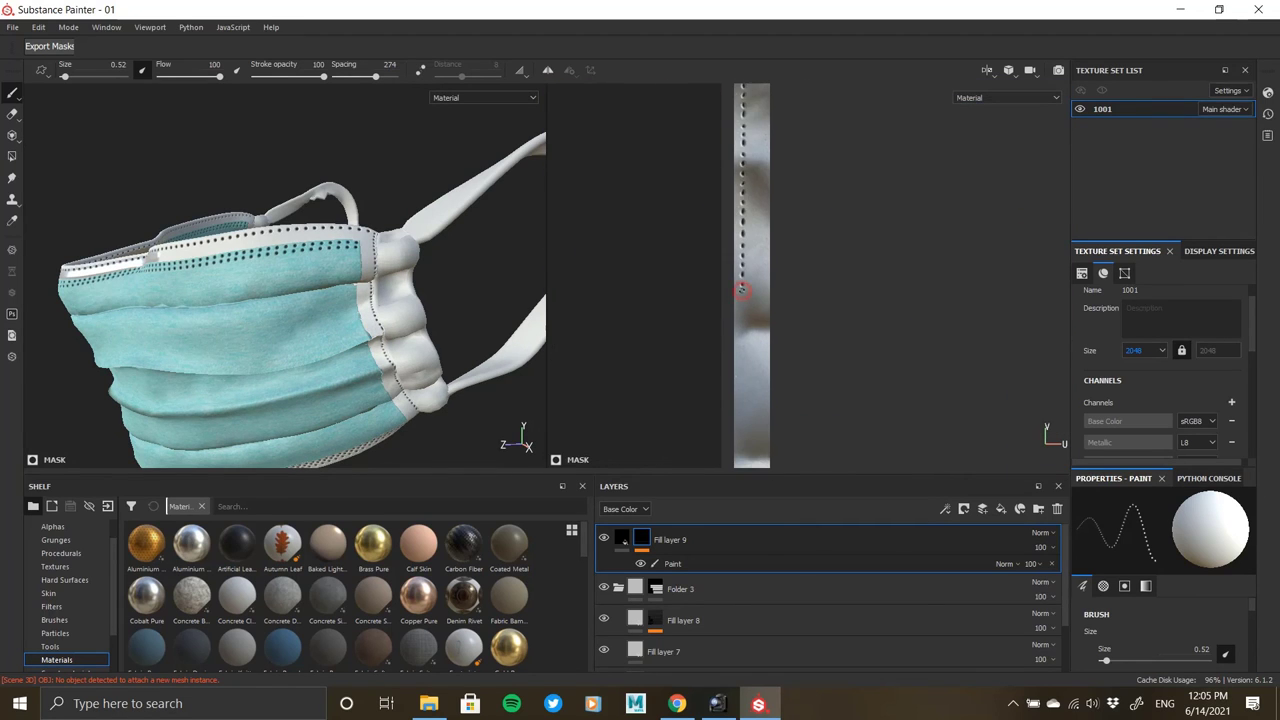
# Complete the left UV strip's dotted line down to the lower corner of the white trim.
pyautogui.moveTo(240, 270)
pyautogui.keyDown('alt'); pyautogui.mouseDown()
pyautogui.moveTo(425, 312)
pyautogui.moveTo(440, 275)
pyautogui.mouseUp(); pyautogui.keyUp('alt')
pyautogui.keyDown('alt'); pyautogui.moveTo(270, 285); pyautogui.dragTo(460, 288, button='middle'); pyautogui.keyUp('alt')
pyautogui.keyDown('alt'); pyautogui.moveTo(440, 285); pyautogui.dragTo(665, 242); pyautogui.keyUp('alt')
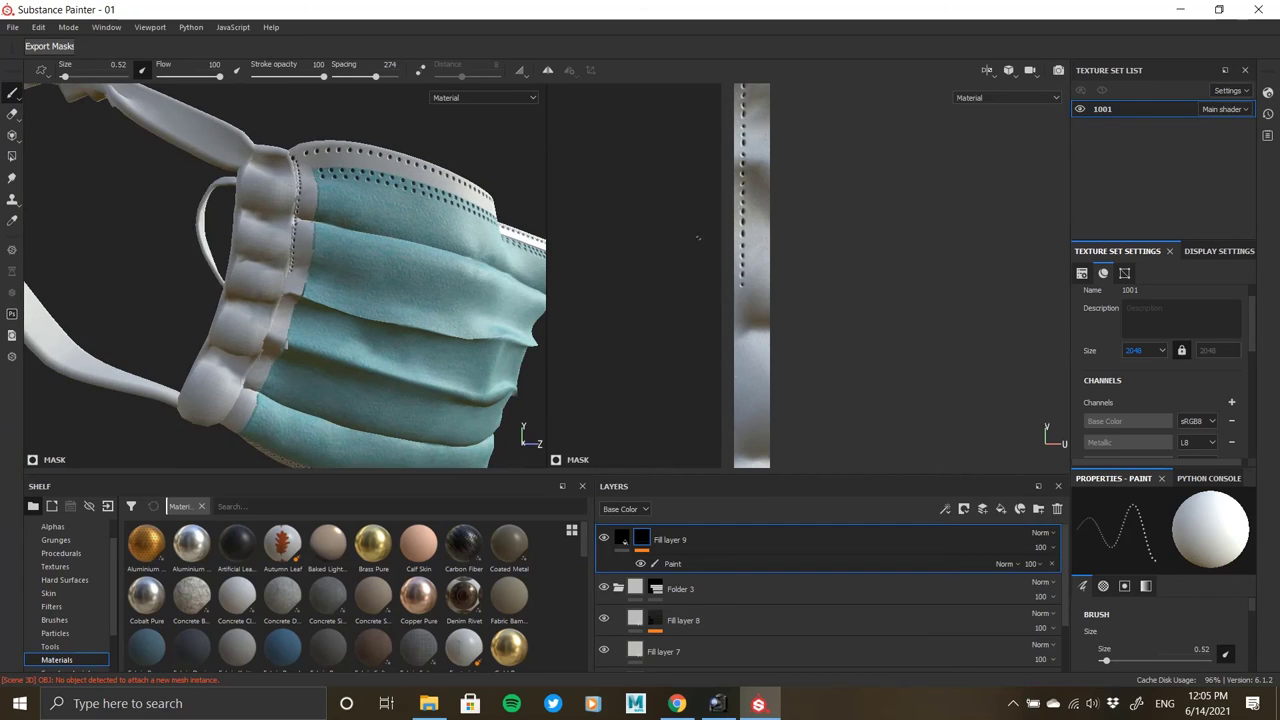
pyautogui.keyDown('alt'); pyautogui.moveTo(741, 414); pyautogui.dragTo(748, 298, button='middle'); pyautogui.keyUp('alt')
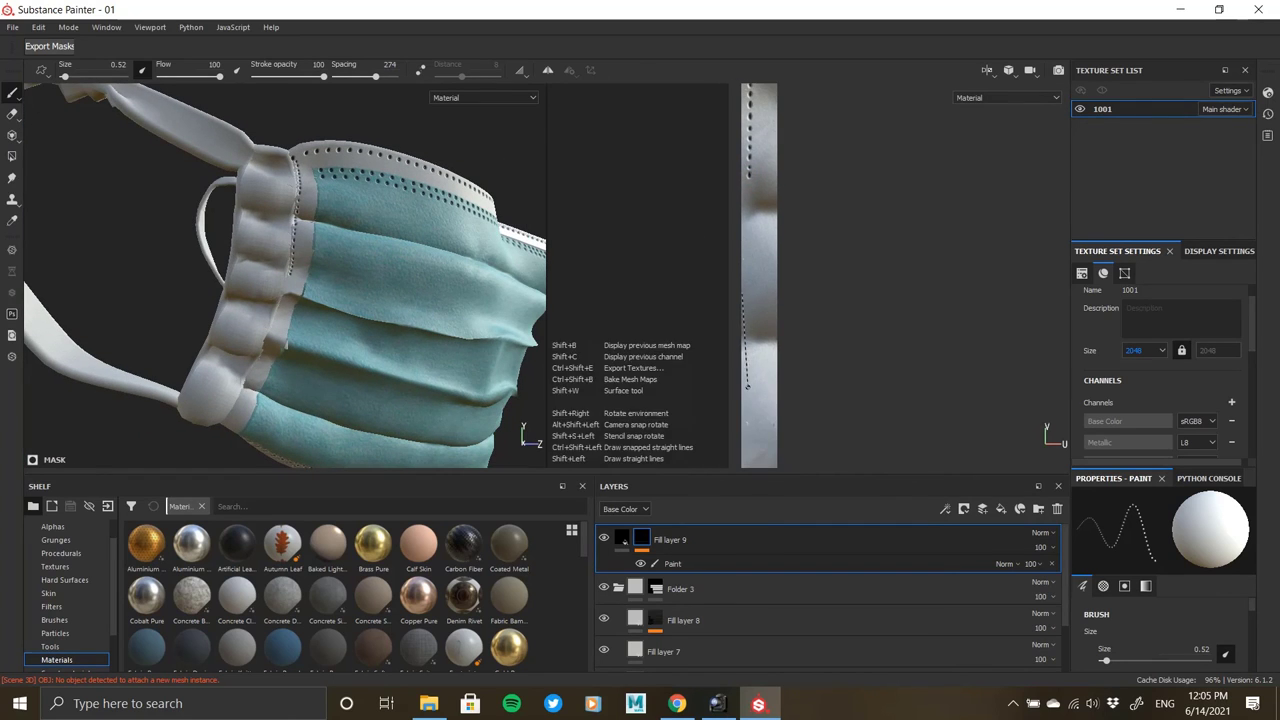
pyautogui.moveTo(747, 387); pyautogui.dragTo(783, 200, button='middle')
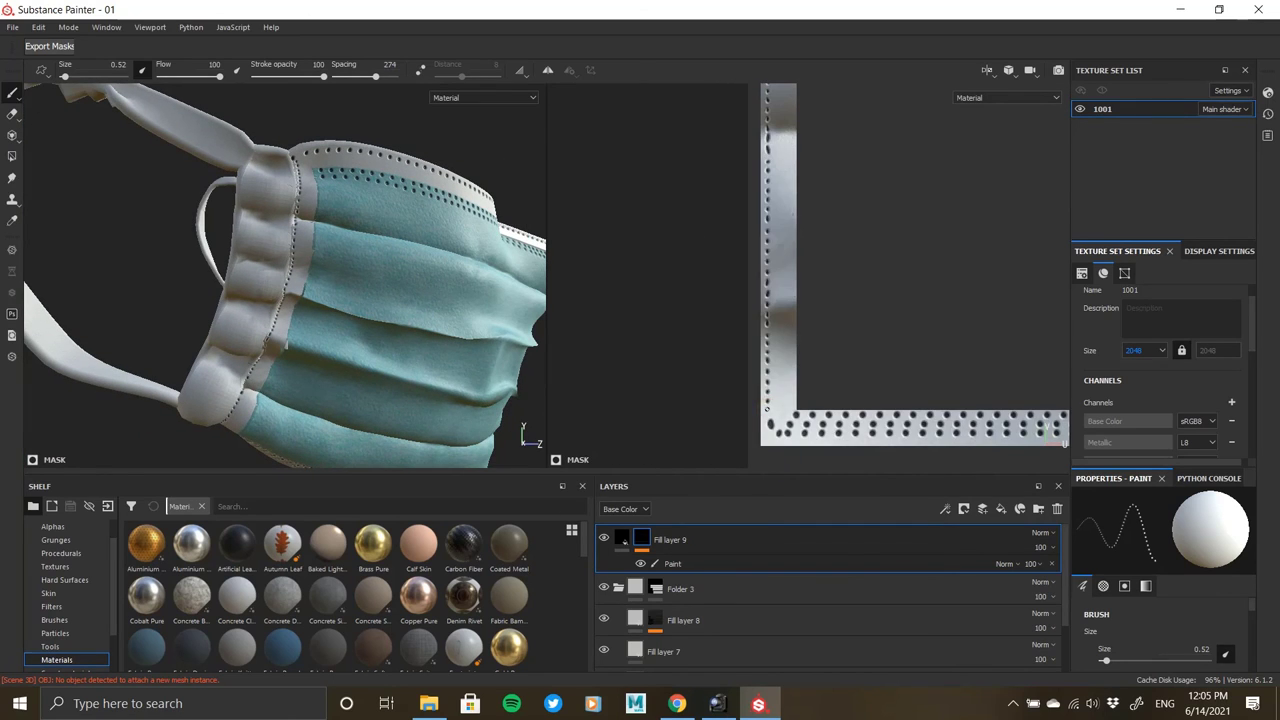
# Compare the model's side and front stitching with the face mask reference photo.
pyautogui.hotkey('alt', 'Tab')
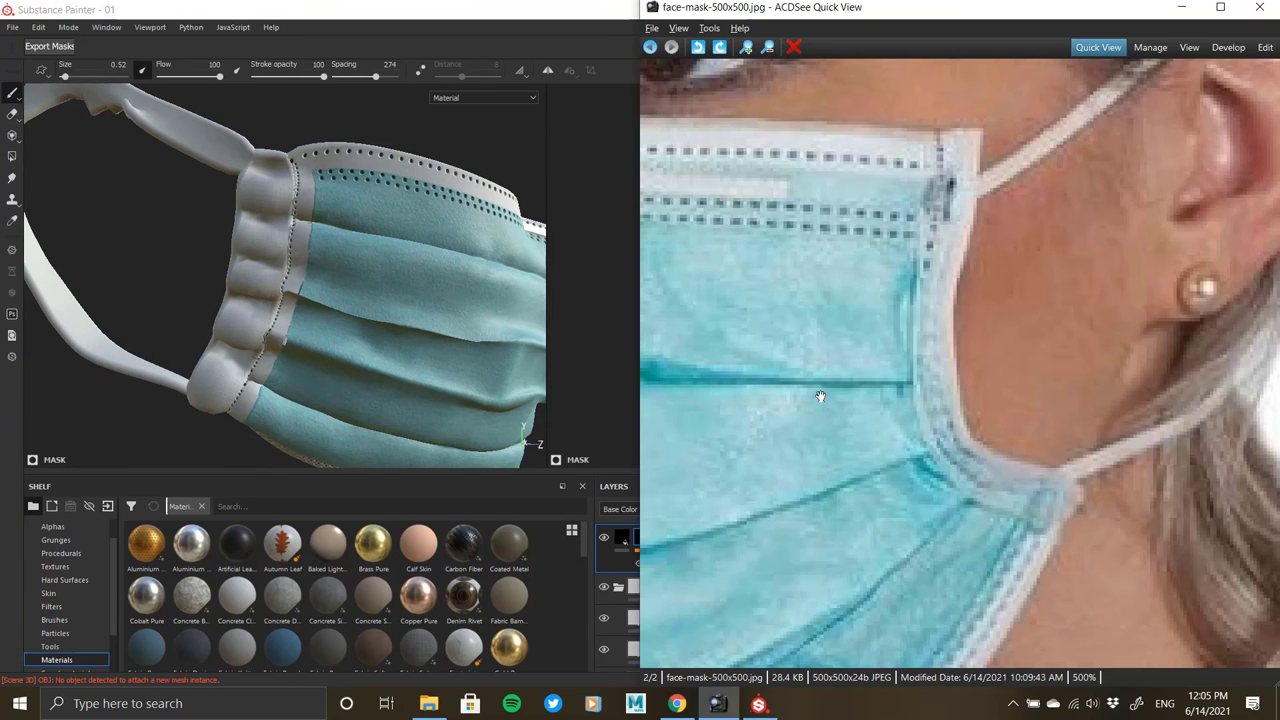
pyautogui.moveTo(821, 397); pyautogui.dragTo(1200, 404)
pyautogui.moveTo(735, 320)
pyautogui.mouseDown()
pyautogui.moveTo(817, 277)
pyautogui.moveTo(823, 318)
pyautogui.mouseUp()
pyautogui.hotkey('alt', 'Tab')
pyautogui.keyDown('alt'); pyautogui.moveTo(460, 209); pyautogui.dragTo(243, 132, button='middle'); pyautogui.keyUp('alt')
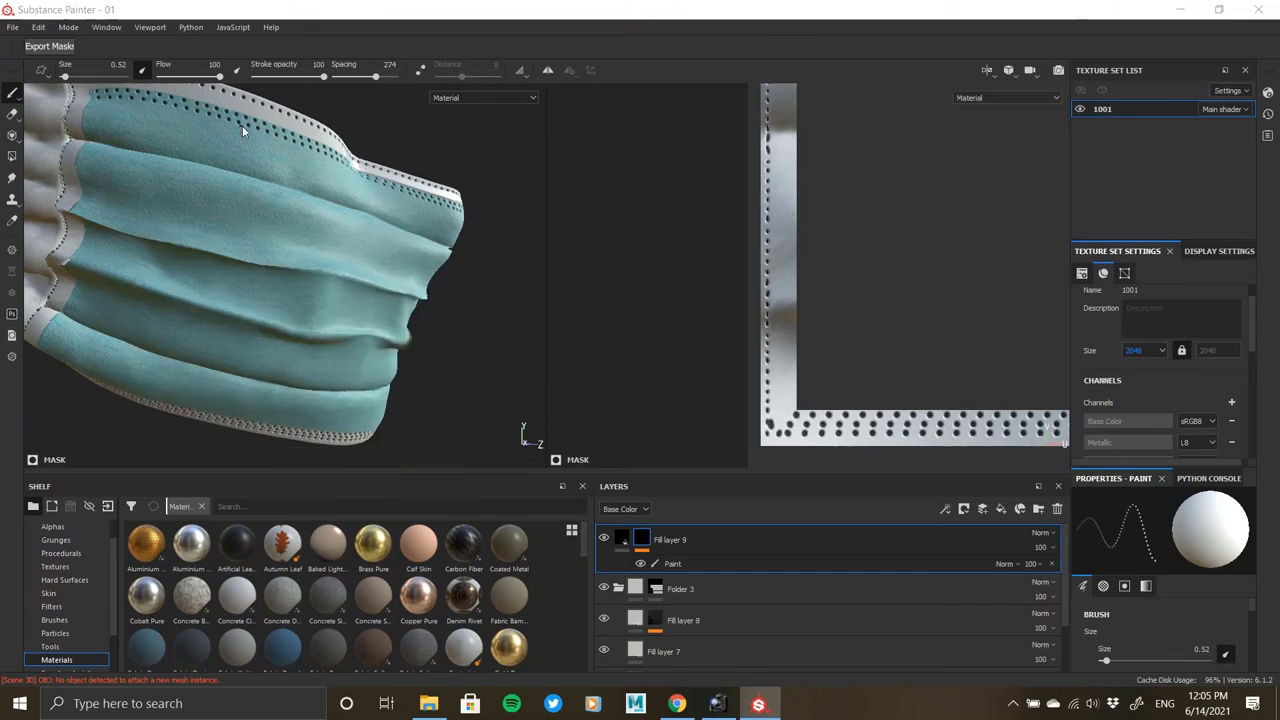
pyautogui.hotkey('alt', 'Tab')
pyautogui.moveTo(748, 152)
pyautogui.mouseDown()
pyautogui.moveTo(823, 171)
pyautogui.moveTo(893, 289)
pyautogui.mouseUp()
pyautogui.hotkey('alt', 'Tab')
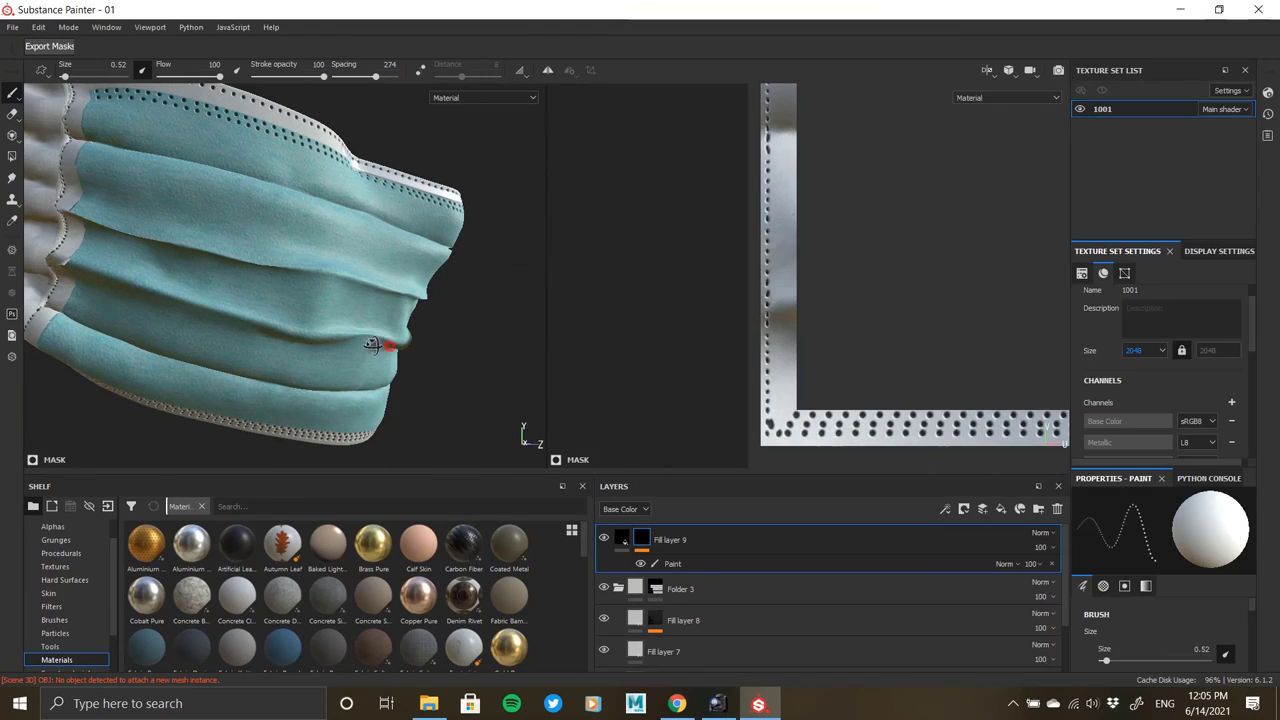
# Examine the stitch rows around the whole mask from both sides and the front.
pyautogui.scroll(-3, 383, 346)
pyautogui.keyDown('alt'); pyautogui.moveTo(383, 346); pyautogui.dragTo(294, 271); pyautogui.keyUp('alt')
pyautogui.scroll(-2, 294, 271)
pyautogui.moveTo(294, 271)
pyautogui.keyDown('alt'); pyautogui.mouseDown(button='middle')
pyautogui.moveTo(341, 268)
pyautogui.moveTo(155, 266)
pyautogui.mouseUp(button='middle'); pyautogui.keyUp('alt')
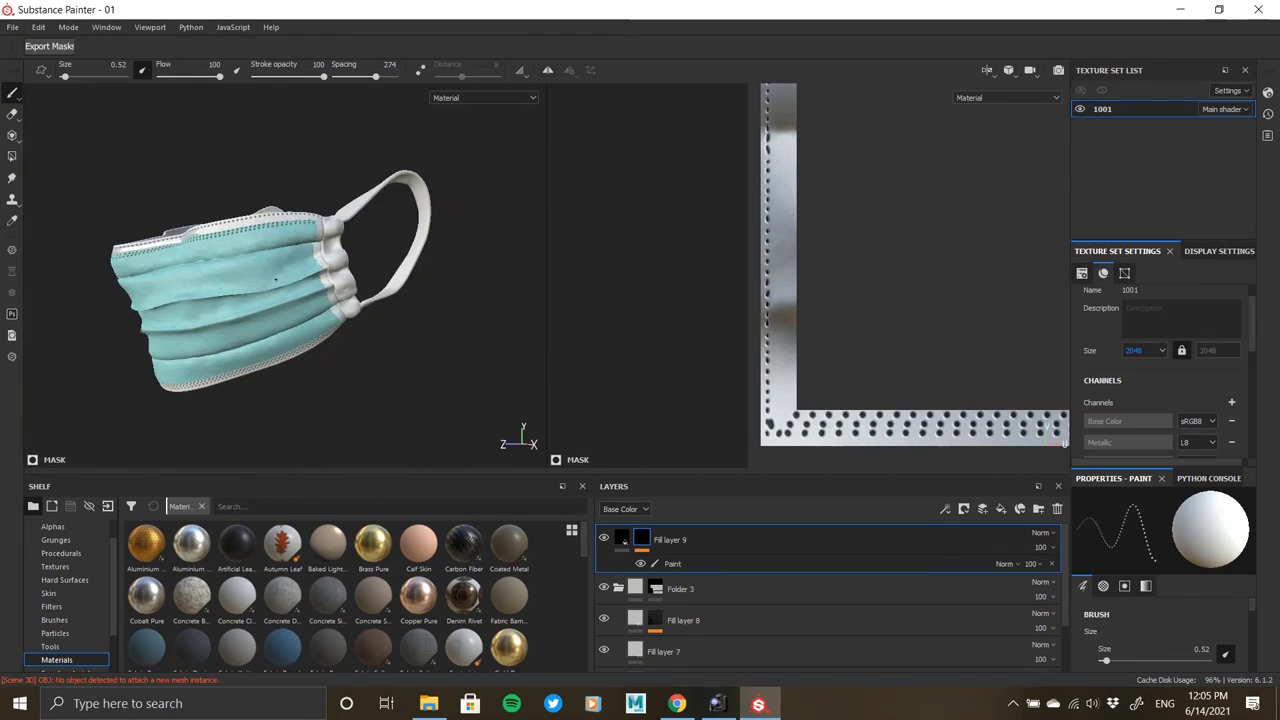
pyautogui.keyDown('alt'); pyautogui.moveTo(420, 245); pyautogui.dragTo(374, 260); pyautogui.keyUp('alt')
pyautogui.scroll(6, 374, 260)
pyautogui.scroll(-3, 240, 266)
pyautogui.keyDown('alt'); pyautogui.moveTo(240, 266); pyautogui.dragTo(506, 279); pyautogui.keyUp('alt')
pyautogui.scroll(-4, 309, 265)
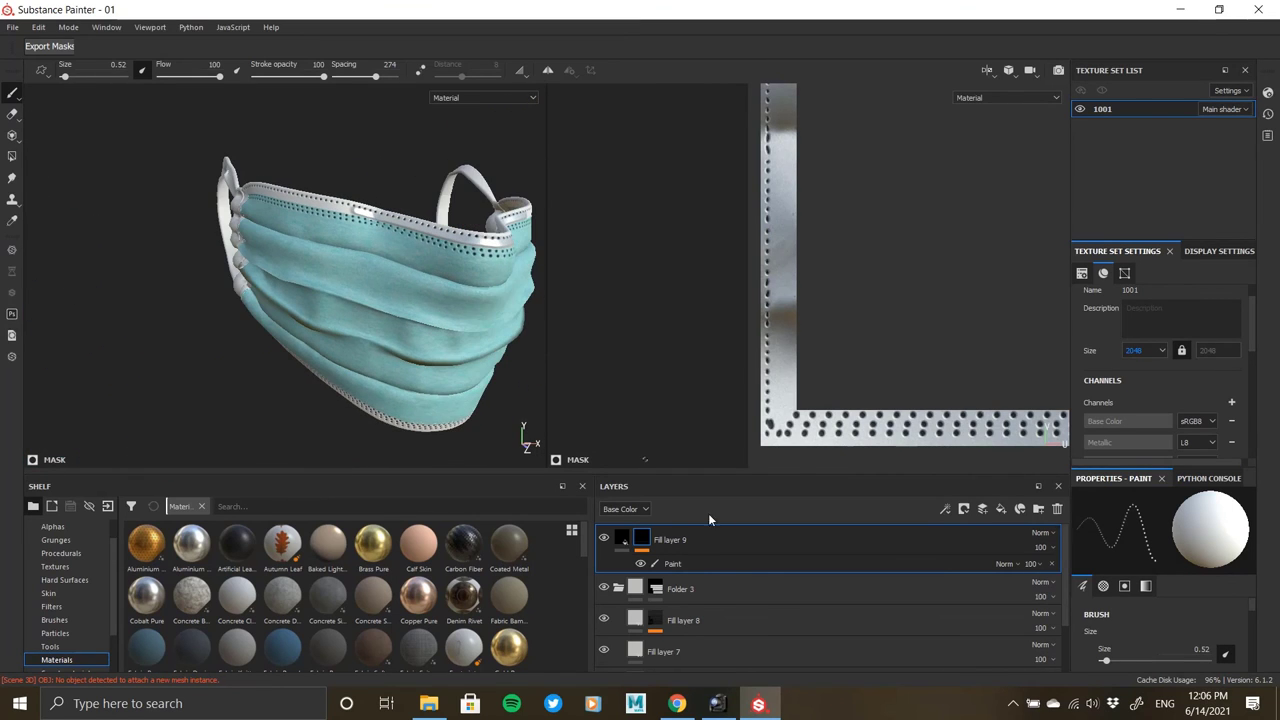
# Select Fill layer 9's material and set its height to -0.1359 for shallower stitch dots.
pyautogui.click(620, 542)
pyautogui.keyDown('alt'); pyautogui.moveTo(395, 334); pyautogui.dragTo(374, 343, button='middle'); pyautogui.keyUp('alt')
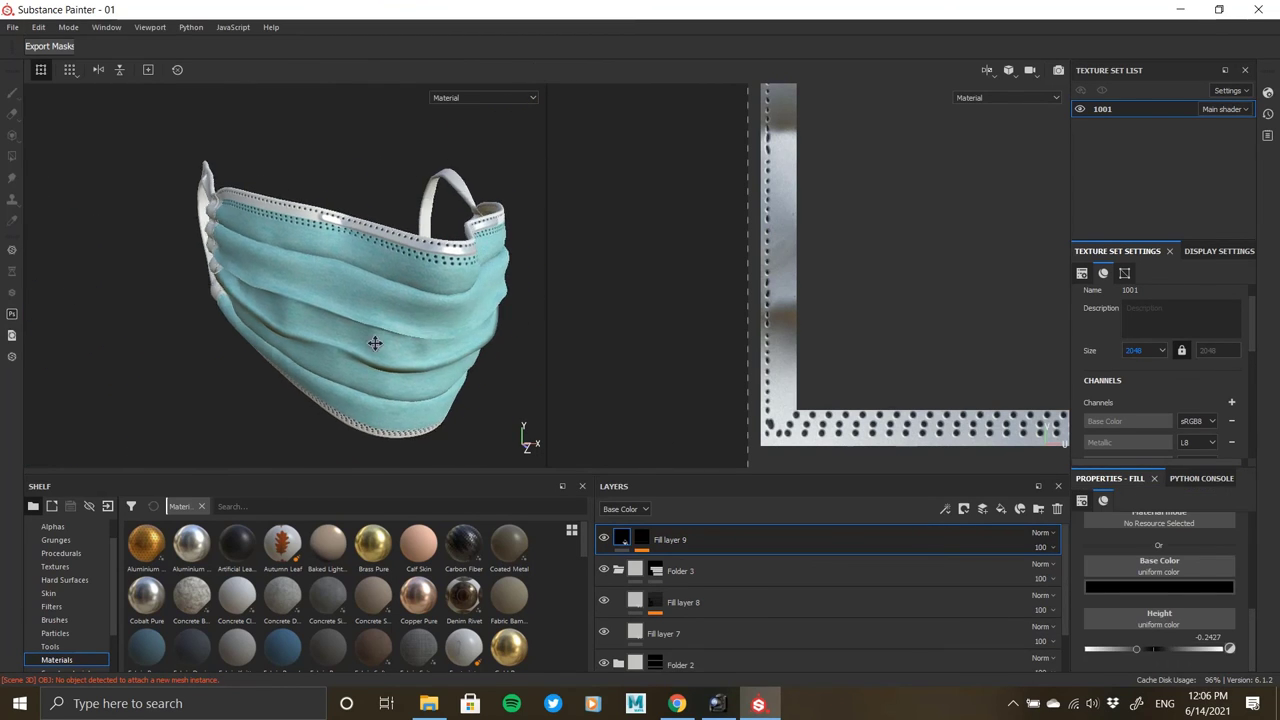
pyautogui.keyDown('alt'); pyautogui.moveTo(440, 372); pyautogui.dragTo(360, 388); pyautogui.keyUp('alt')
pyautogui.scroll(5, 360, 388)
pyautogui.keyDown('alt'); pyautogui.moveTo(325, 235); pyautogui.dragTo(371, 303, button='middle'); pyautogui.keyUp('alt')
pyautogui.keyDown('alt'); pyautogui.moveTo(371, 303); pyautogui.dragTo(335, 305); pyautogui.keyUp('alt')
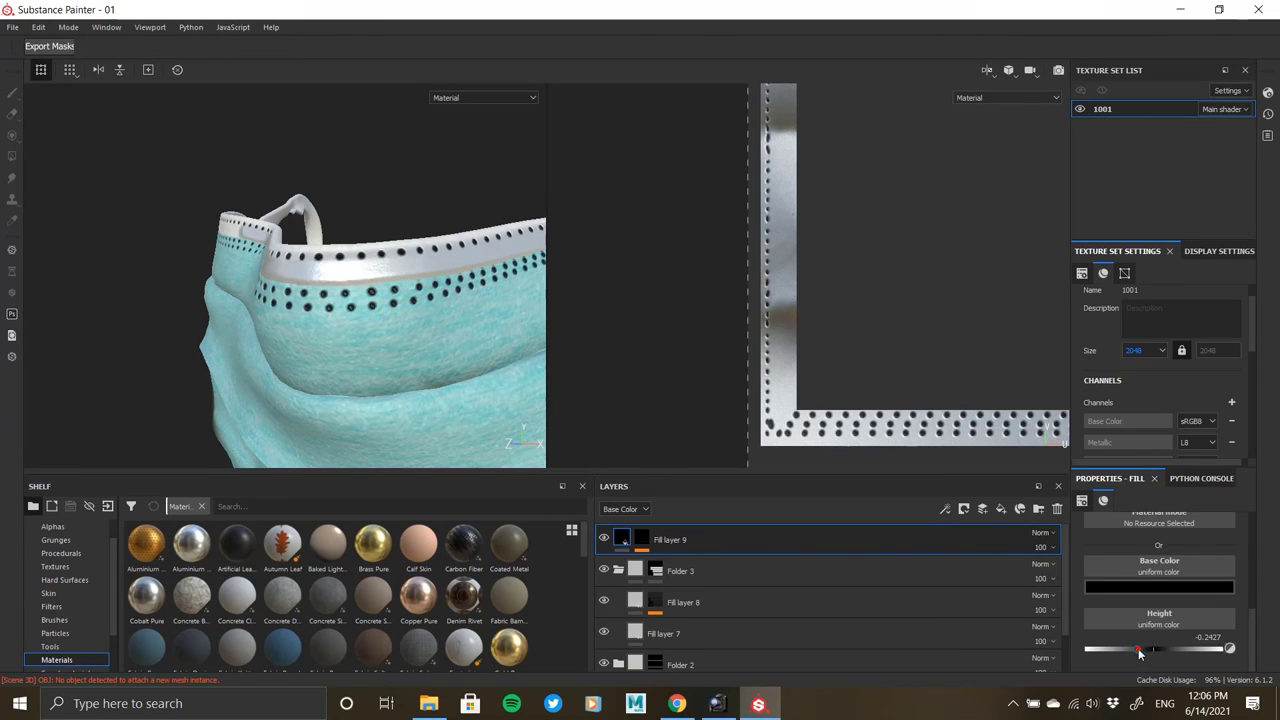
pyautogui.moveTo(1138, 652); pyautogui.dragTo(1220, 651)
pyautogui.keyDown('alt'); pyautogui.moveTo(410, 375); pyautogui.dragTo(610, 390); pyautogui.keyUp('alt')
pyautogui.moveTo(1218, 650); pyautogui.dragTo(1144, 653)
# Try white and grey base colors for the stitch dots against the reference photo, ending on grey with RGB 0.079.
pyautogui.click(1159, 587)
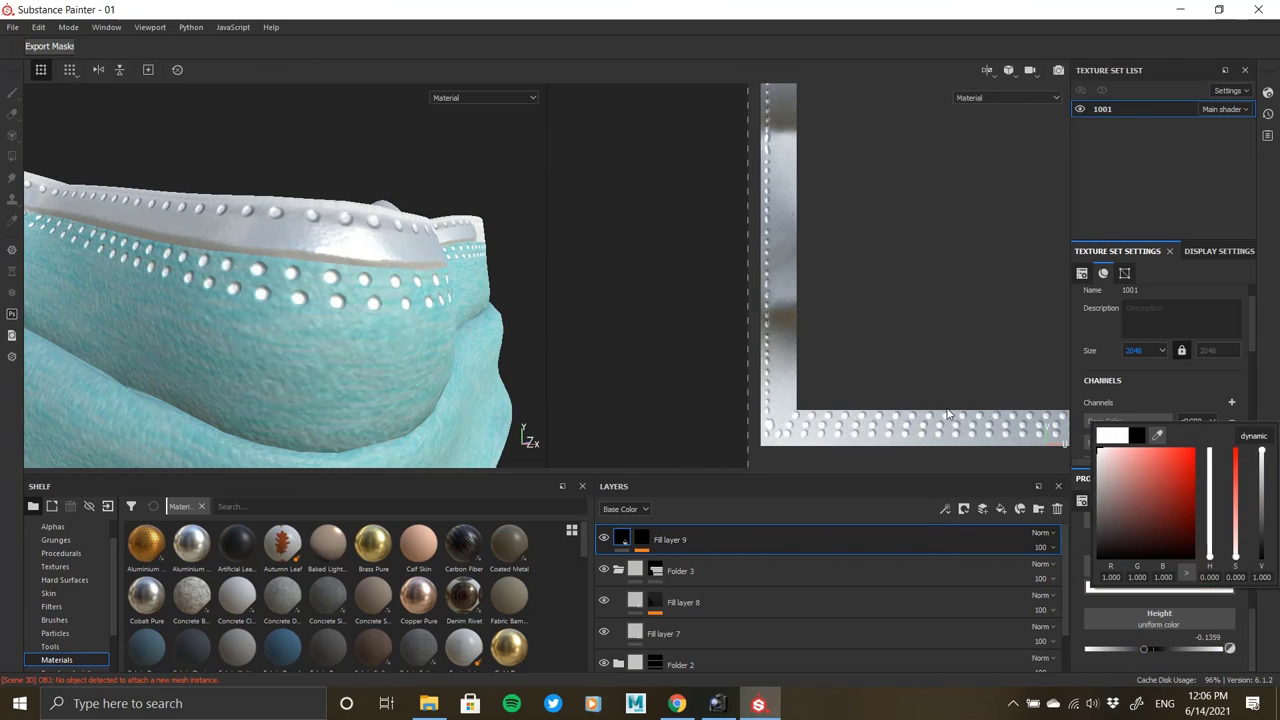
pyautogui.hotkey('alt', 'Tab')
pyautogui.moveTo(1204, 446); pyautogui.dragTo(991, 507)
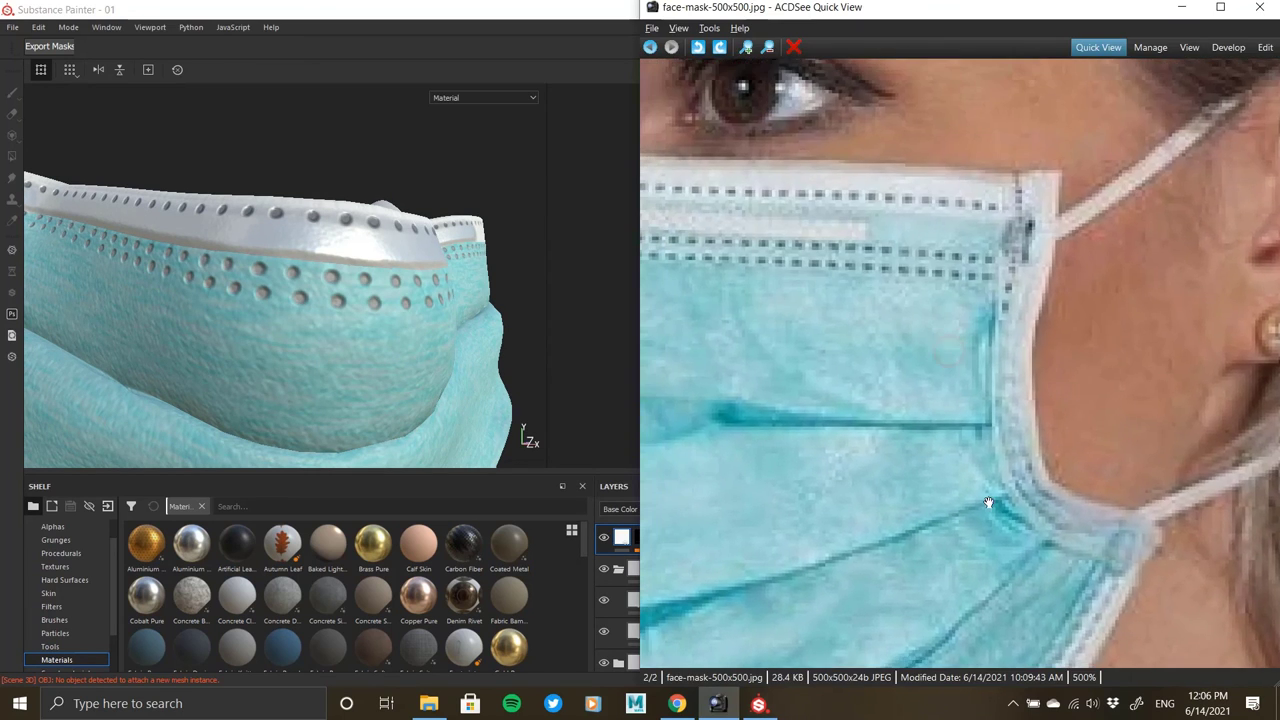
pyautogui.hotkey('alt', 'Tab')
pyautogui.click(1094, 591)
pyautogui.moveTo(1104, 516); pyautogui.dragTo(1048, 526)
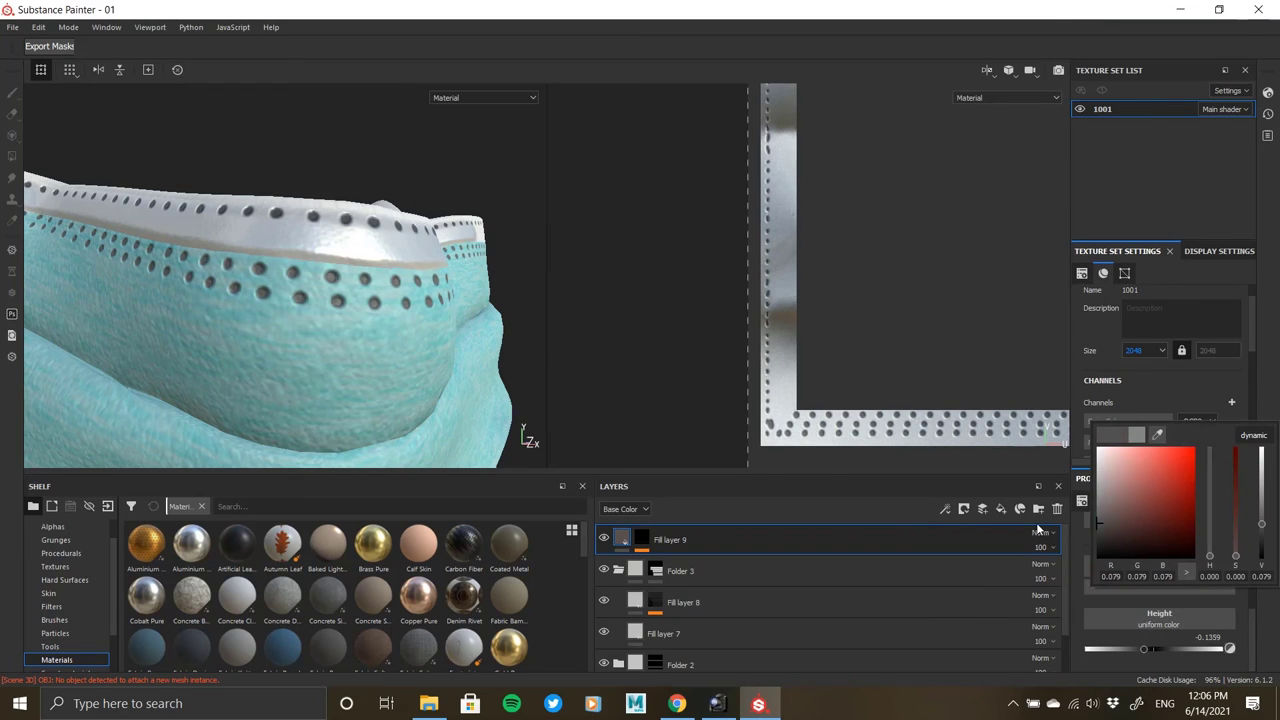
# Examine the grey stitch dots up close along the upper trim and front folds.
pyautogui.keyDown('alt'); pyautogui.moveTo(470, 325); pyautogui.dragTo(300, 333); pyautogui.keyUp('alt')
pyautogui.keyDown('alt'); pyautogui.moveTo(437, 340); pyautogui.dragTo(285, 335); pyautogui.keyUp('alt')
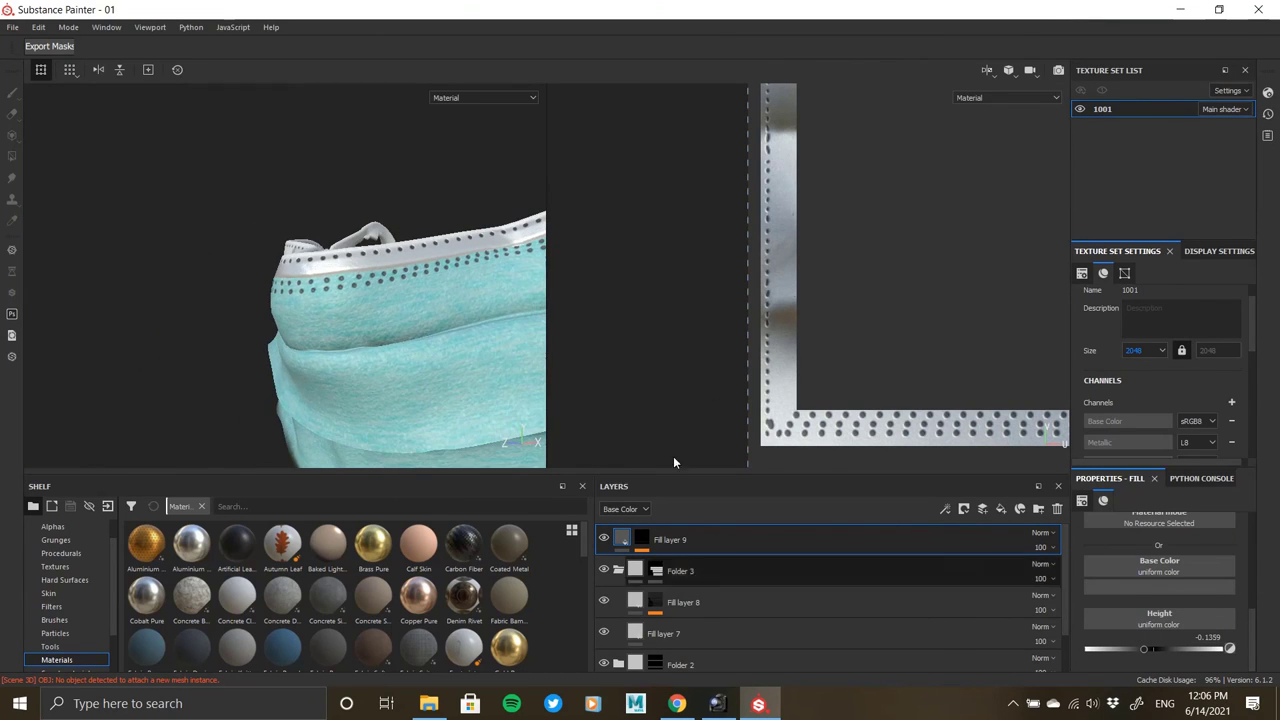
pyautogui.keyDown('alt'); pyautogui.moveTo(420, 260); pyautogui.dragTo(216, 215); pyautogui.keyUp('alt')
pyautogui.keyDown('alt'); pyautogui.moveTo(470, 370); pyautogui.dragTo(413, 326, button='right'); pyautogui.keyUp('alt')
pyautogui.keyDown('alt'); pyautogui.moveTo(413, 326); pyautogui.dragTo(402, 268); pyautogui.keyUp('alt')
pyautogui.keyDown('alt'); pyautogui.moveTo(400, 269); pyautogui.dragTo(449, 431, button='right'); pyautogui.keyUp('alt')
pyautogui.keyDown('alt'); pyautogui.moveTo(398, 246); pyautogui.dragTo(500, 543, button='right'); pyautogui.keyUp('alt')
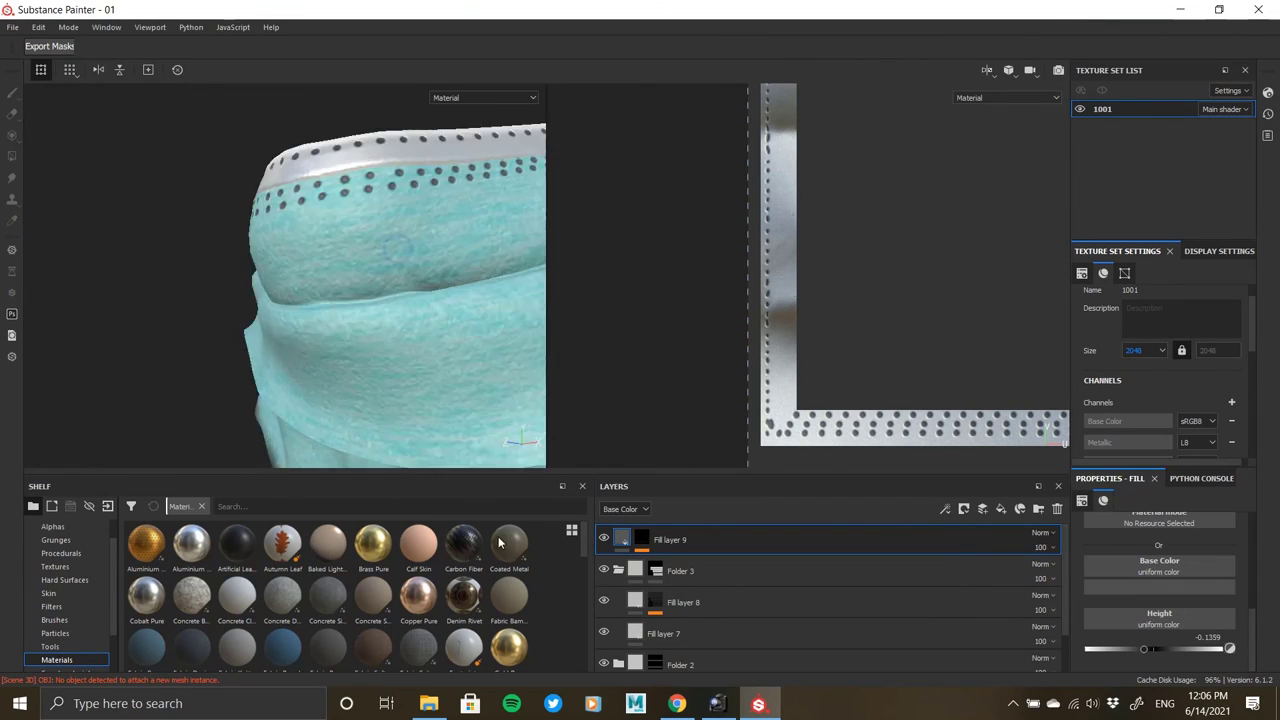
pyautogui.keyDown('alt'); pyautogui.moveTo(405, 262); pyautogui.dragTo(398, 310); pyautogui.keyUp('alt')
# Darken Fill layer 9's base color to near black, set its height to -0.3107, and review the mask.
pyautogui.click(1135, 588)
pyautogui.moveTo(1117, 530); pyautogui.dragTo(985, 542)
pyautogui.click(1144, 647)
pyautogui.moveTo(1146, 650)
pyautogui.mouseDown()
pyautogui.moveTo(1092, 651)
pyautogui.moveTo(1154, 648)
pyautogui.moveTo(1133, 652)
pyautogui.mouseUp()
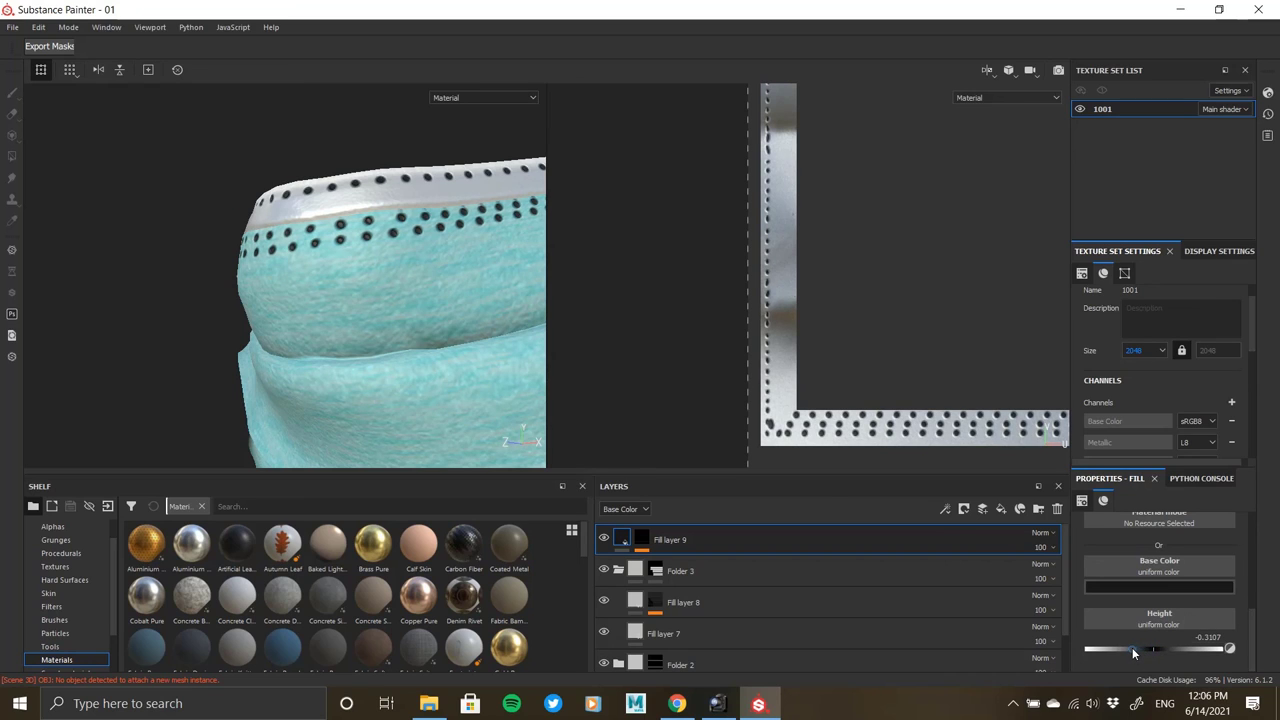
pyautogui.scroll(2, 1140, 610)
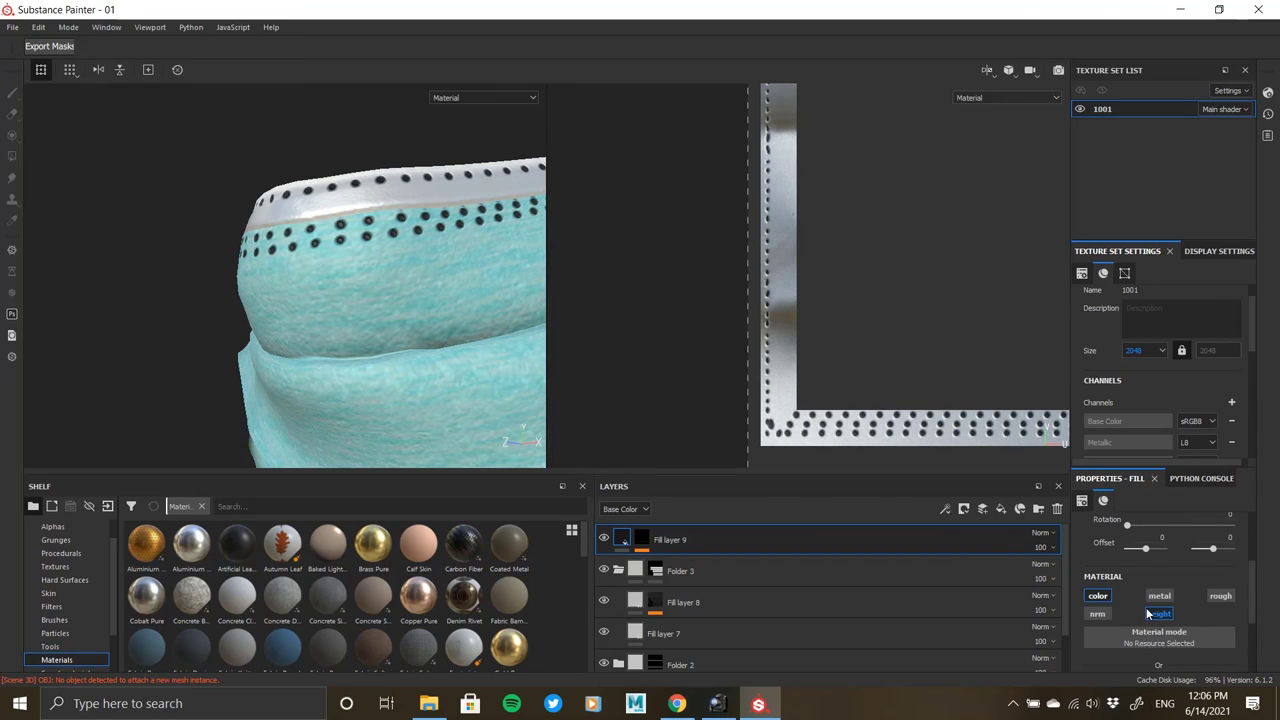
pyautogui.keyDown('alt'); pyautogui.moveTo(346, 309); pyautogui.dragTo(220, 264); pyautogui.keyUp('alt')
pyautogui.keyDown('alt'); pyautogui.moveTo(424, 315); pyautogui.dragTo(370, 310, button='right'); pyautogui.keyUp('alt')
pyautogui.keyDown('alt'); pyautogui.moveTo(300, 290); pyautogui.dragTo(250, 300); pyautogui.keyUp('alt')
pyautogui.keyDown('alt'); pyautogui.moveTo(420, 369); pyautogui.dragTo(317, 343, button='right'); pyautogui.keyUp('alt')
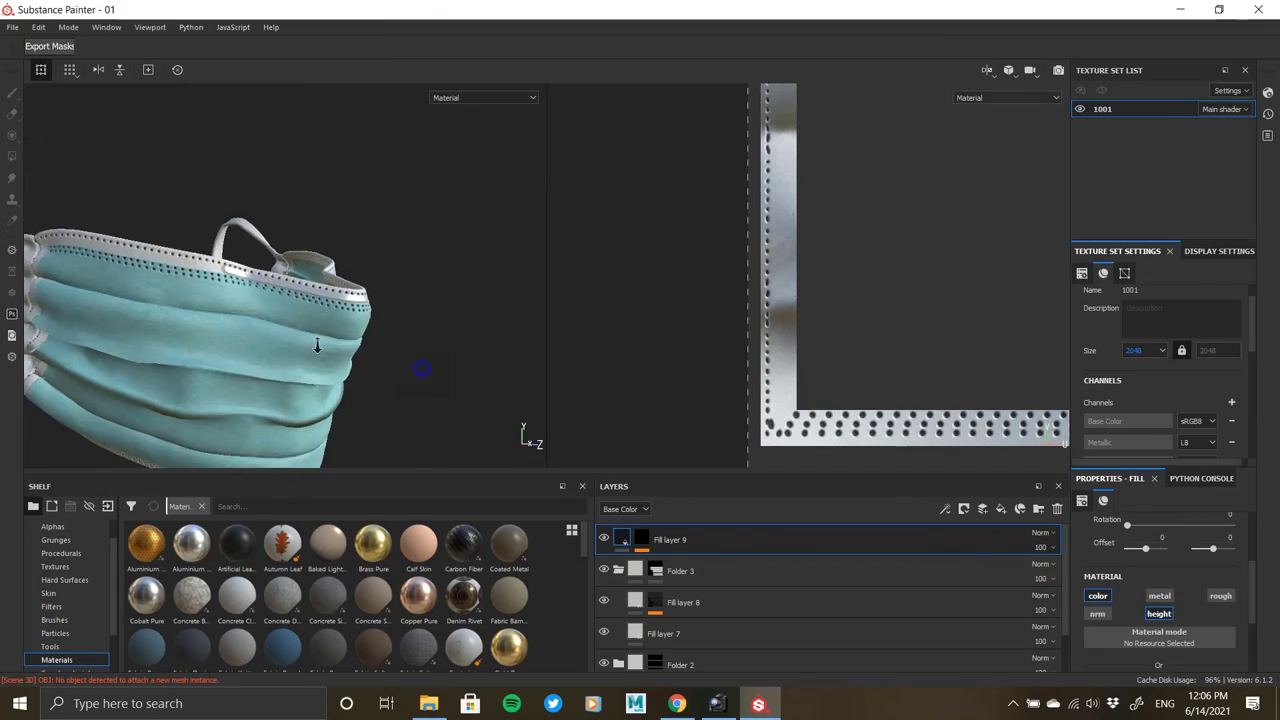
pyautogui.keyDown('alt'); pyautogui.moveTo(320, 300); pyautogui.dragTo(250, 260); pyautogui.keyUp('alt')
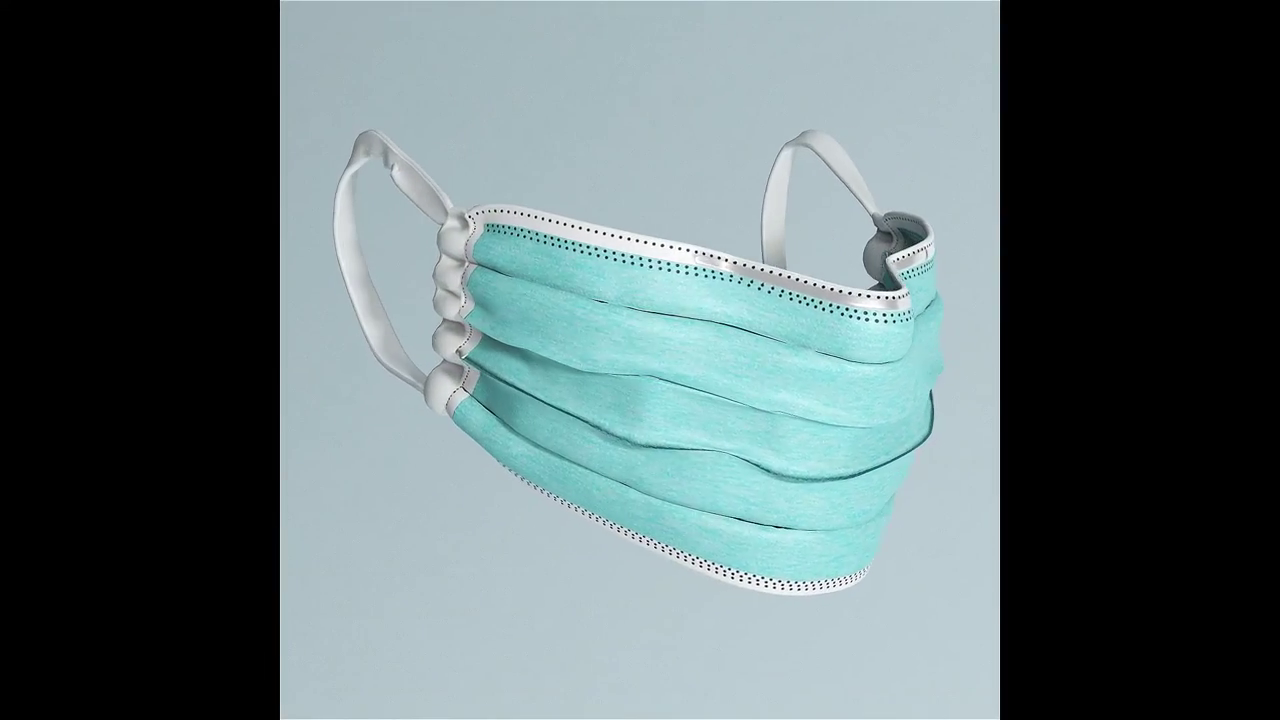